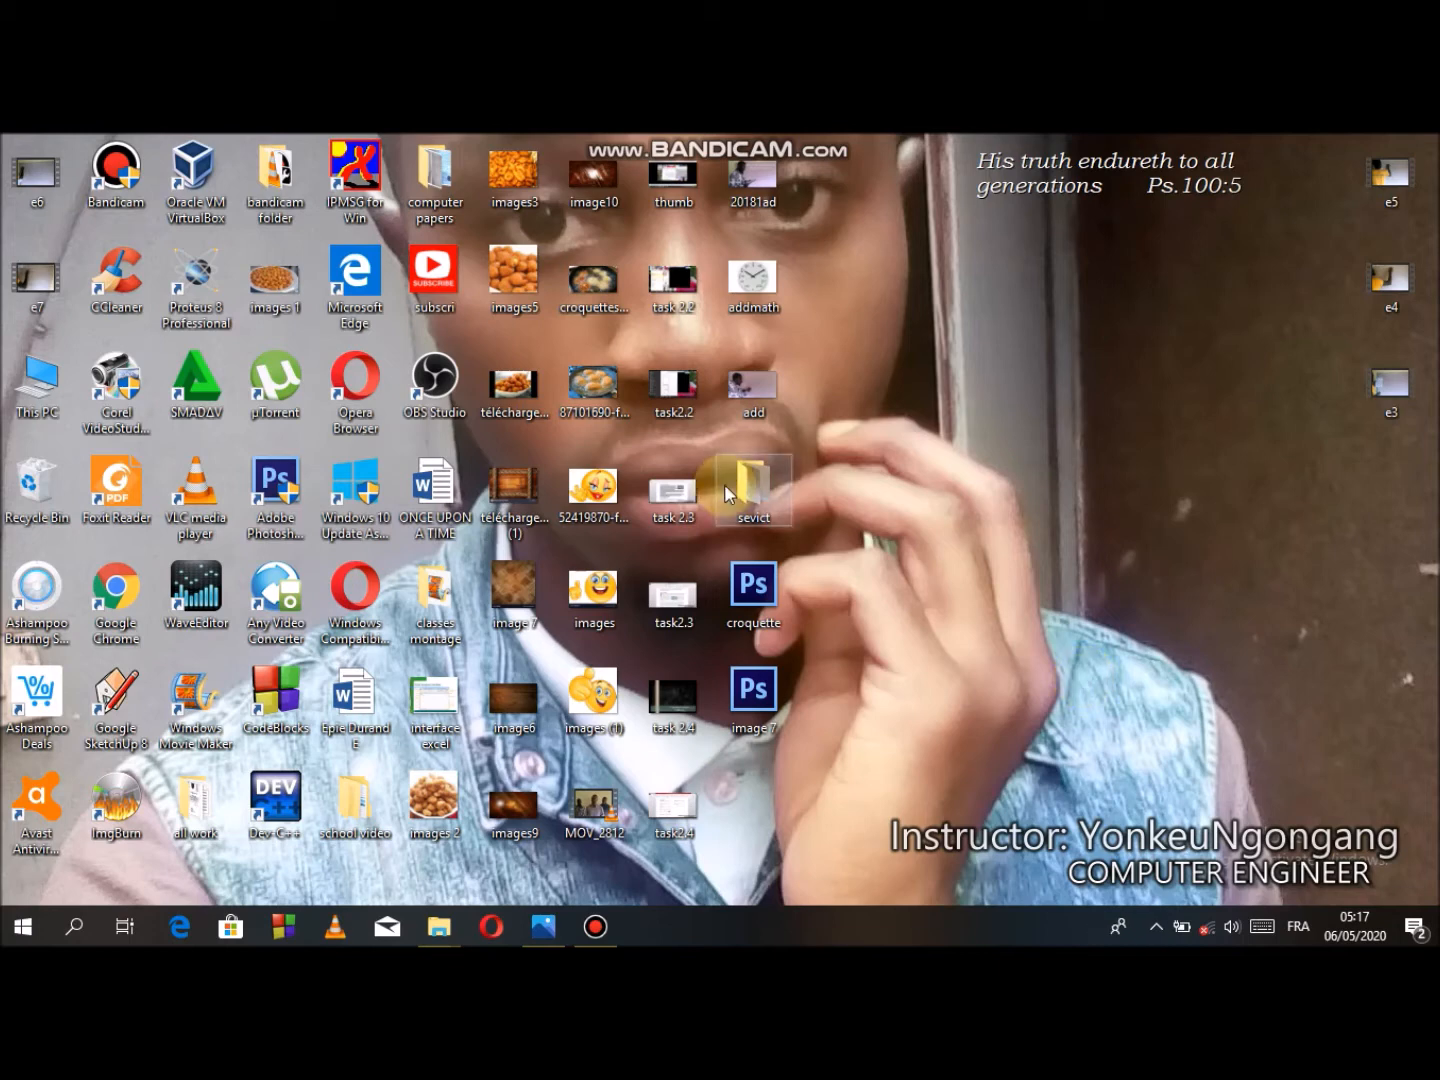
- Open the photo of the task sheet and zoom in on the Dolass Supplies Ltd table
click(567, 939)
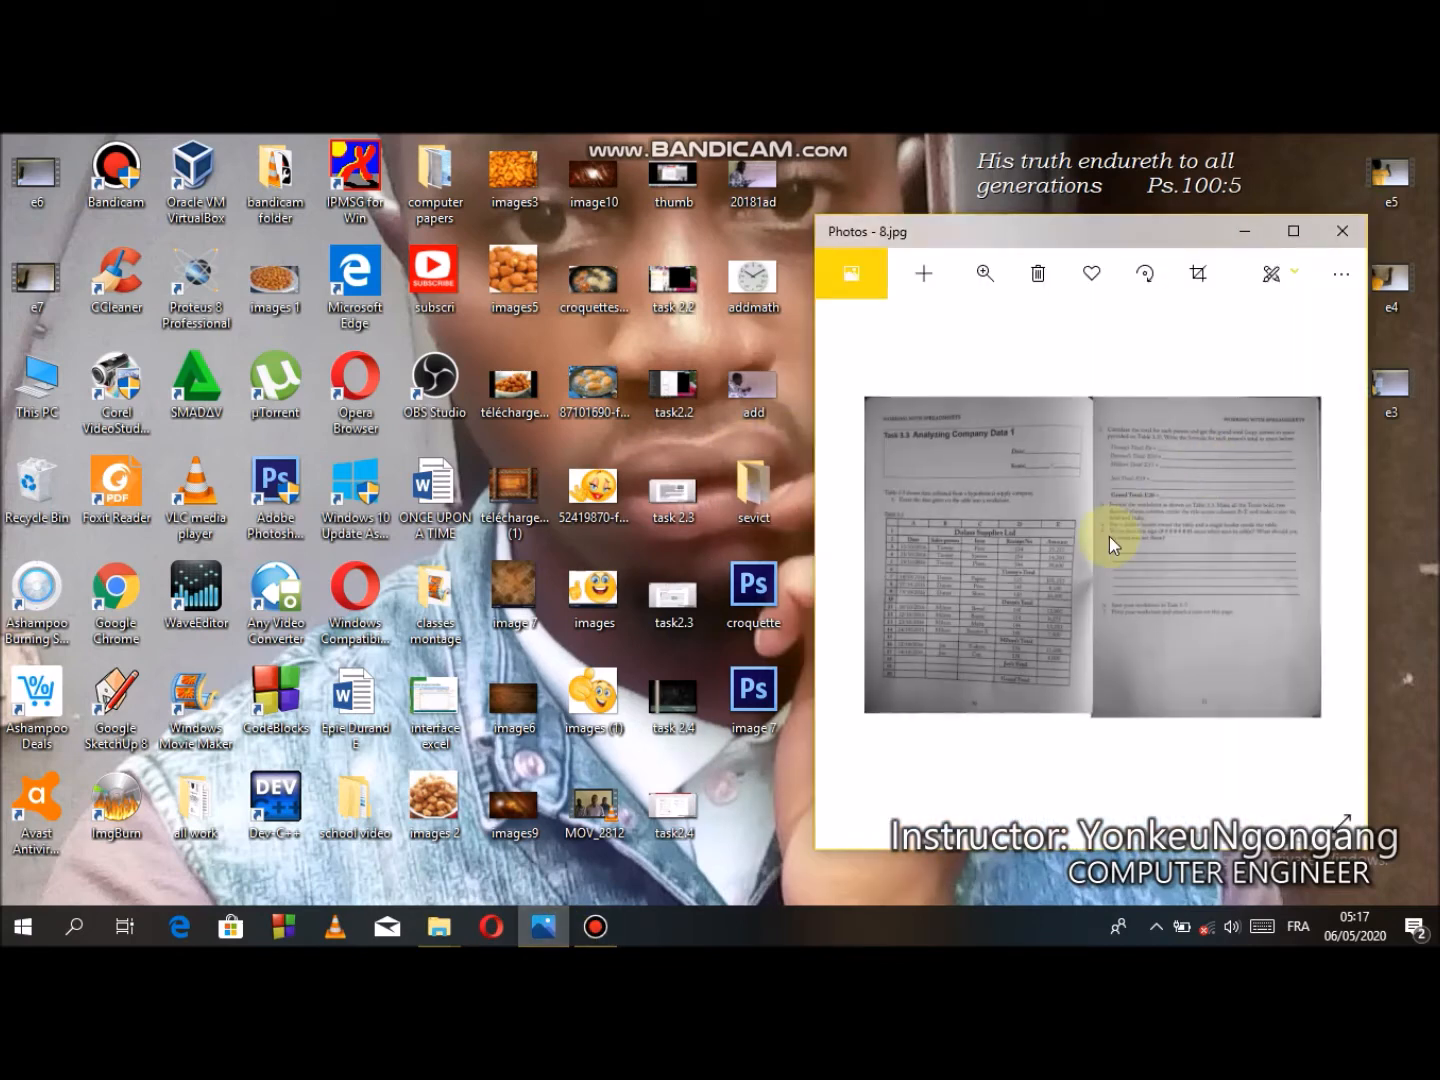
double_click(1110, 536)
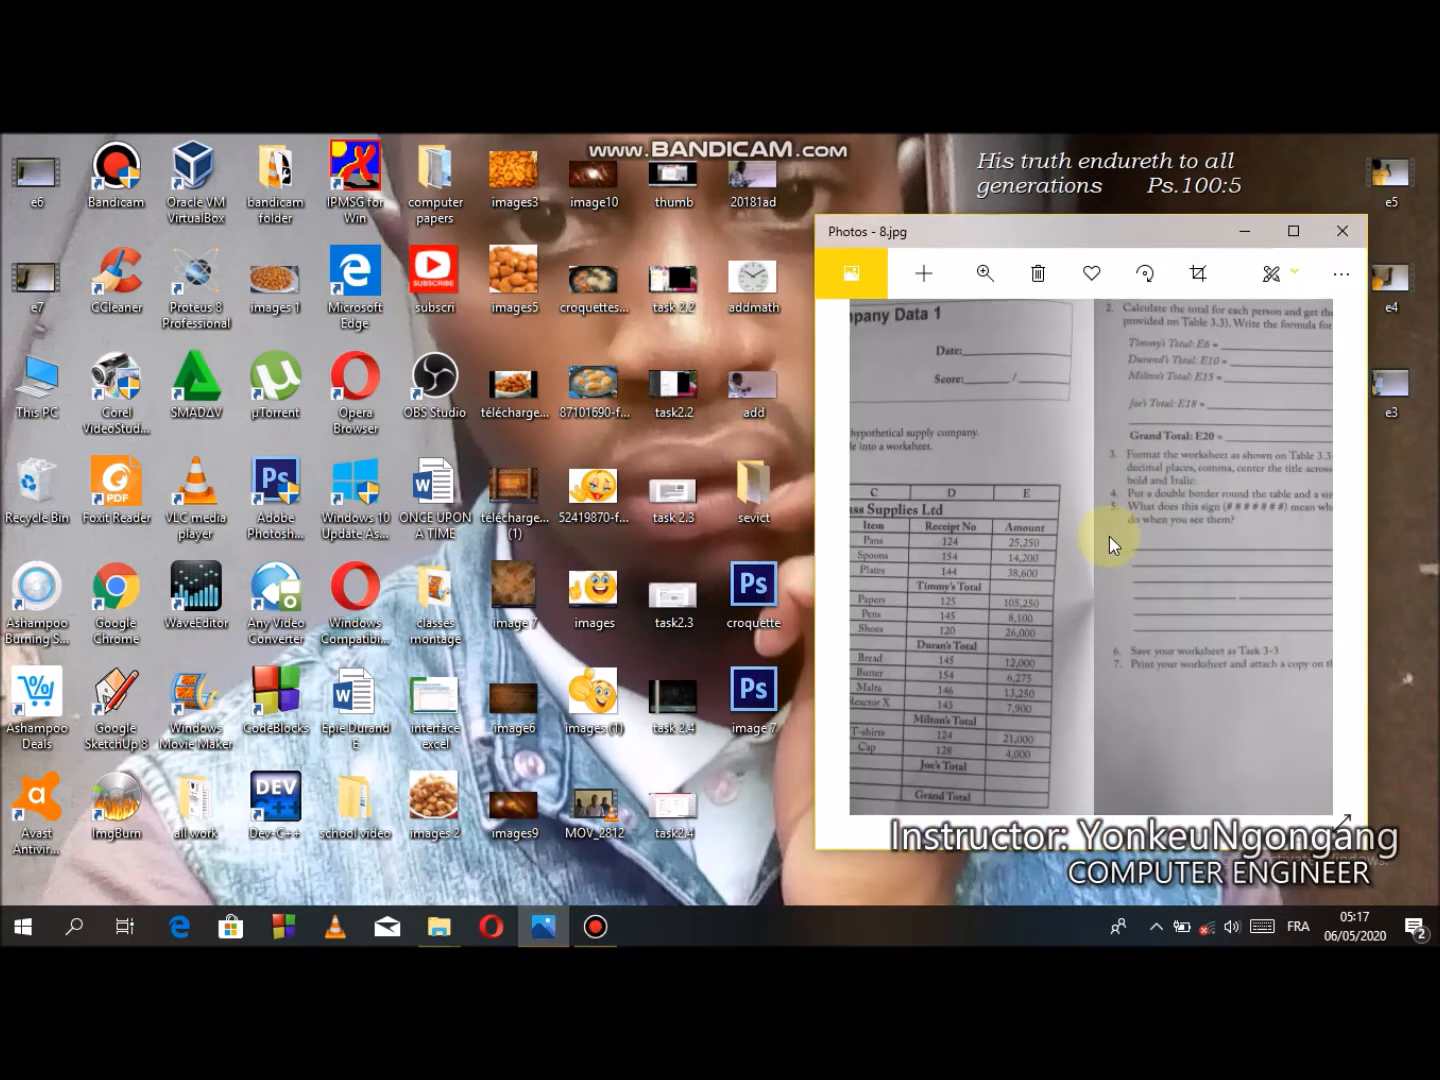
drag(1025, 572, 1218, 598)
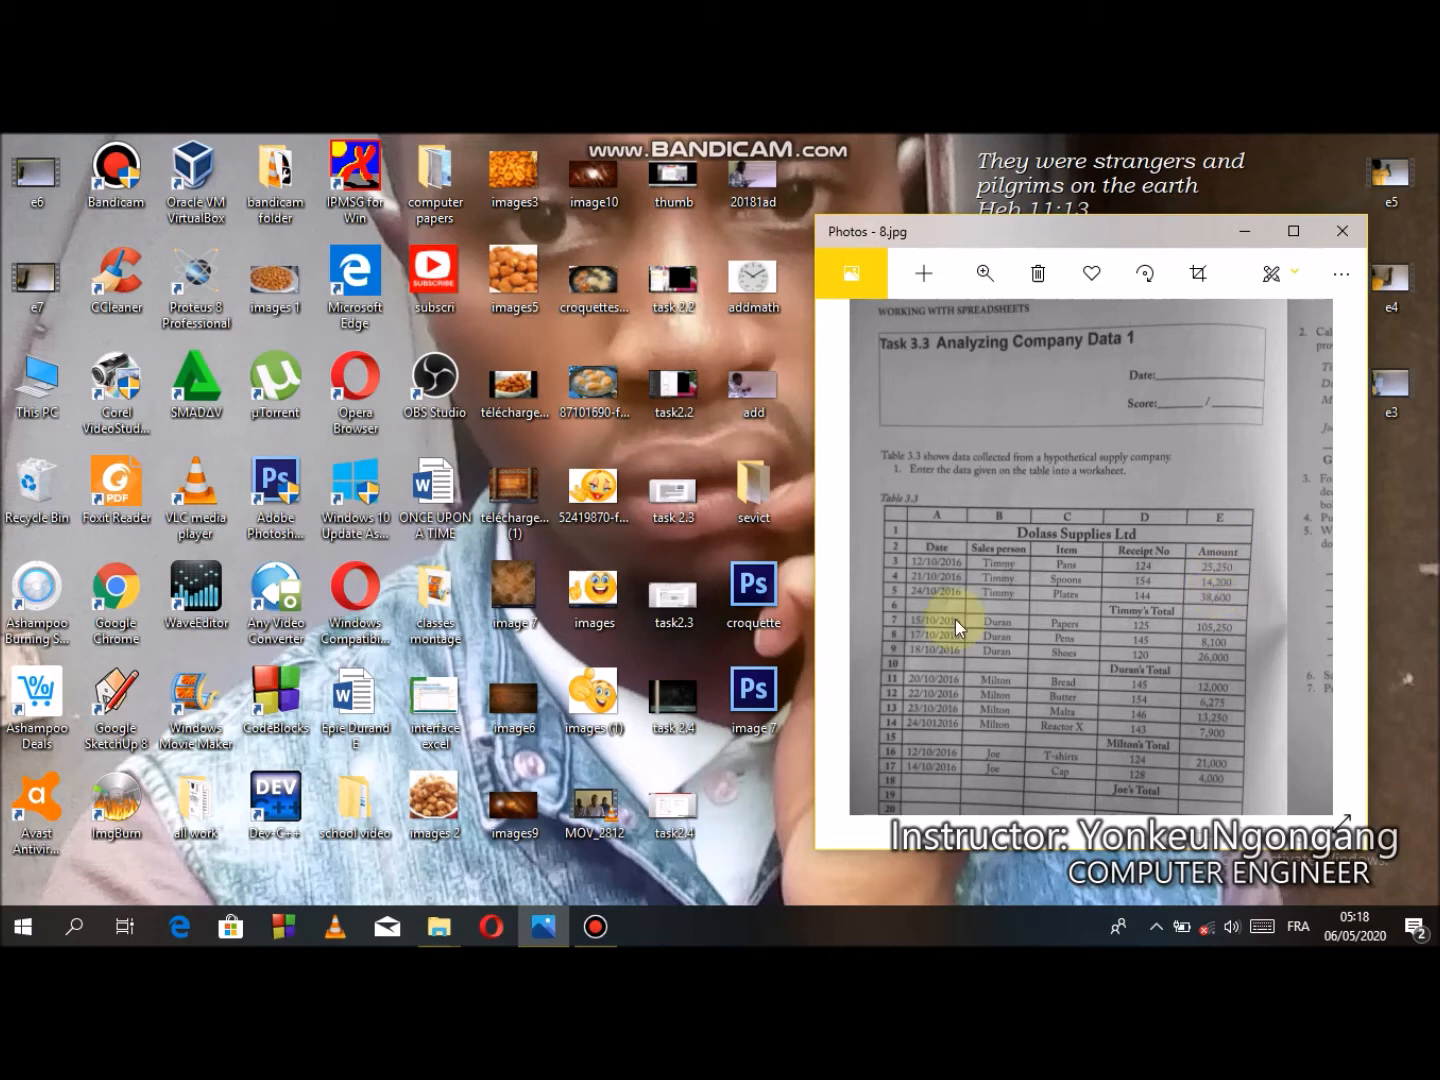
- Search for Excel and launch Excel 2013
click(87, 939)
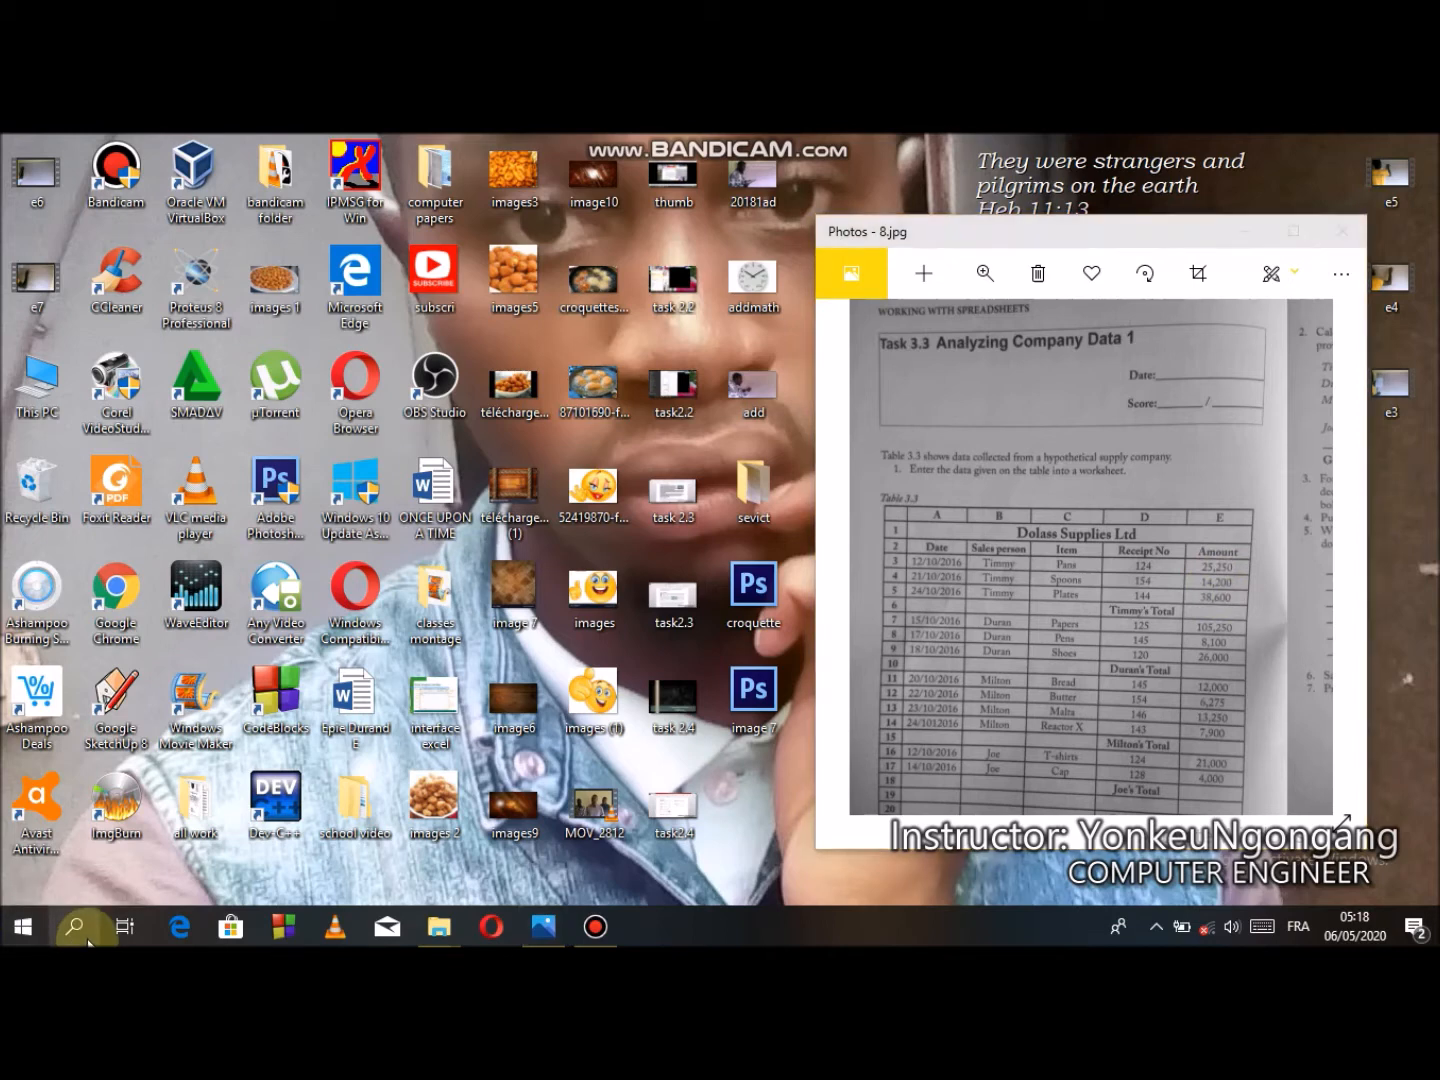
text(e)
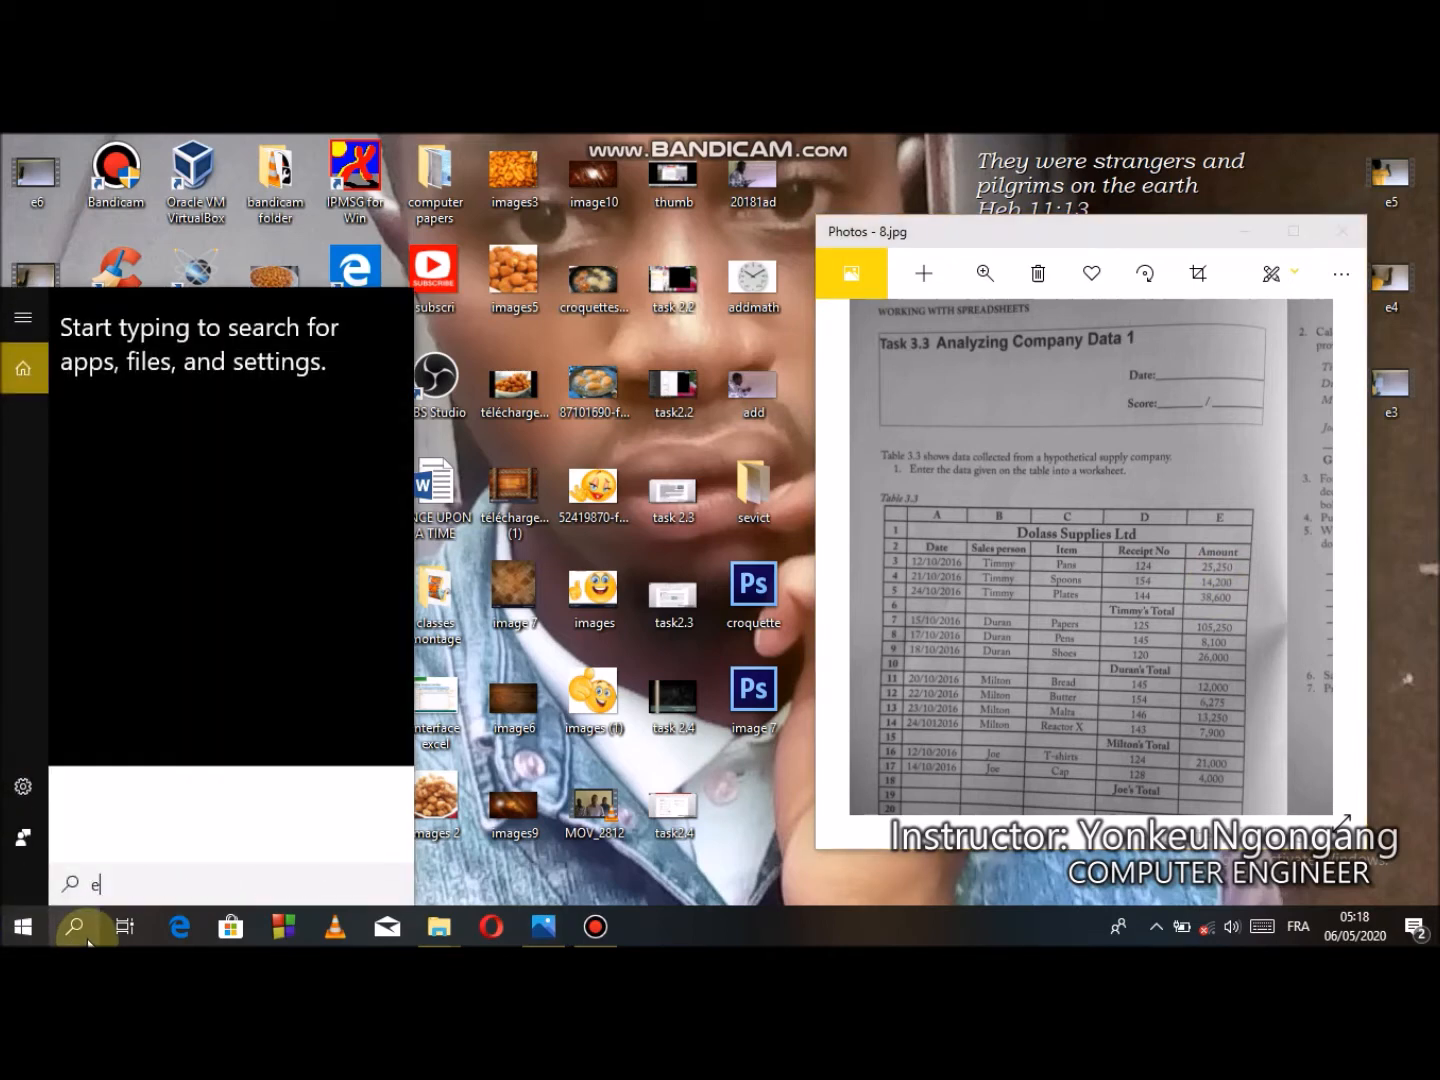
text(xce)
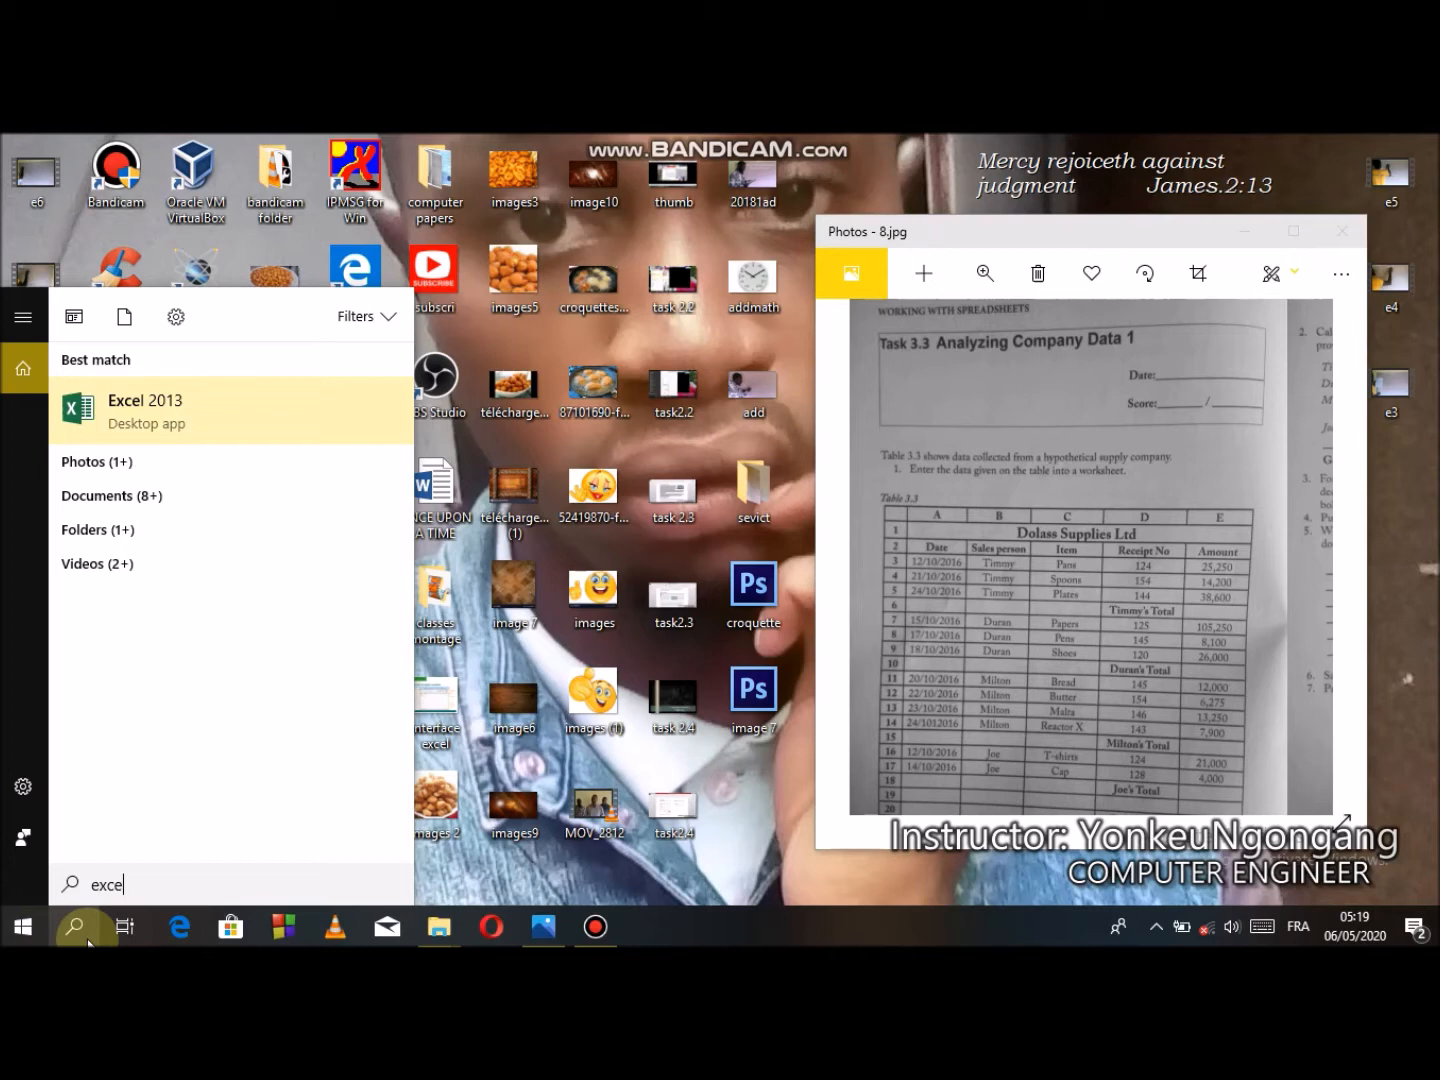
key(Return)
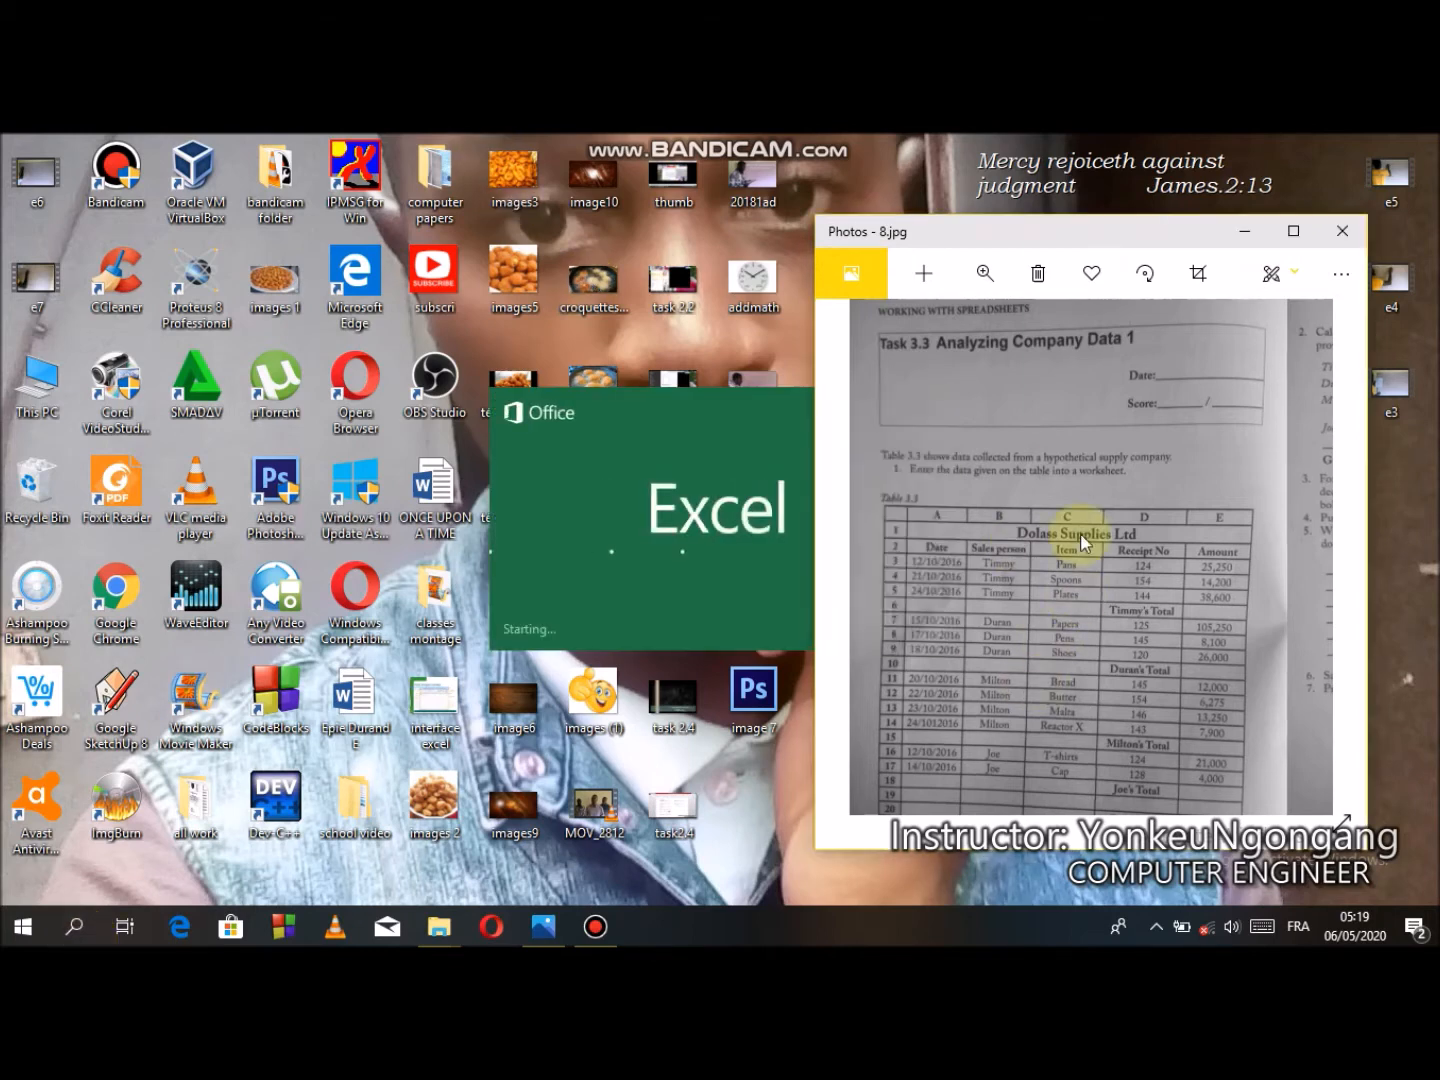
- Close the Office activation notice and open a blank workbook
scroll(1080, 533, down, 3)
scroll(976, 574, up, 3)
drag(977, 574, 1044, 570)
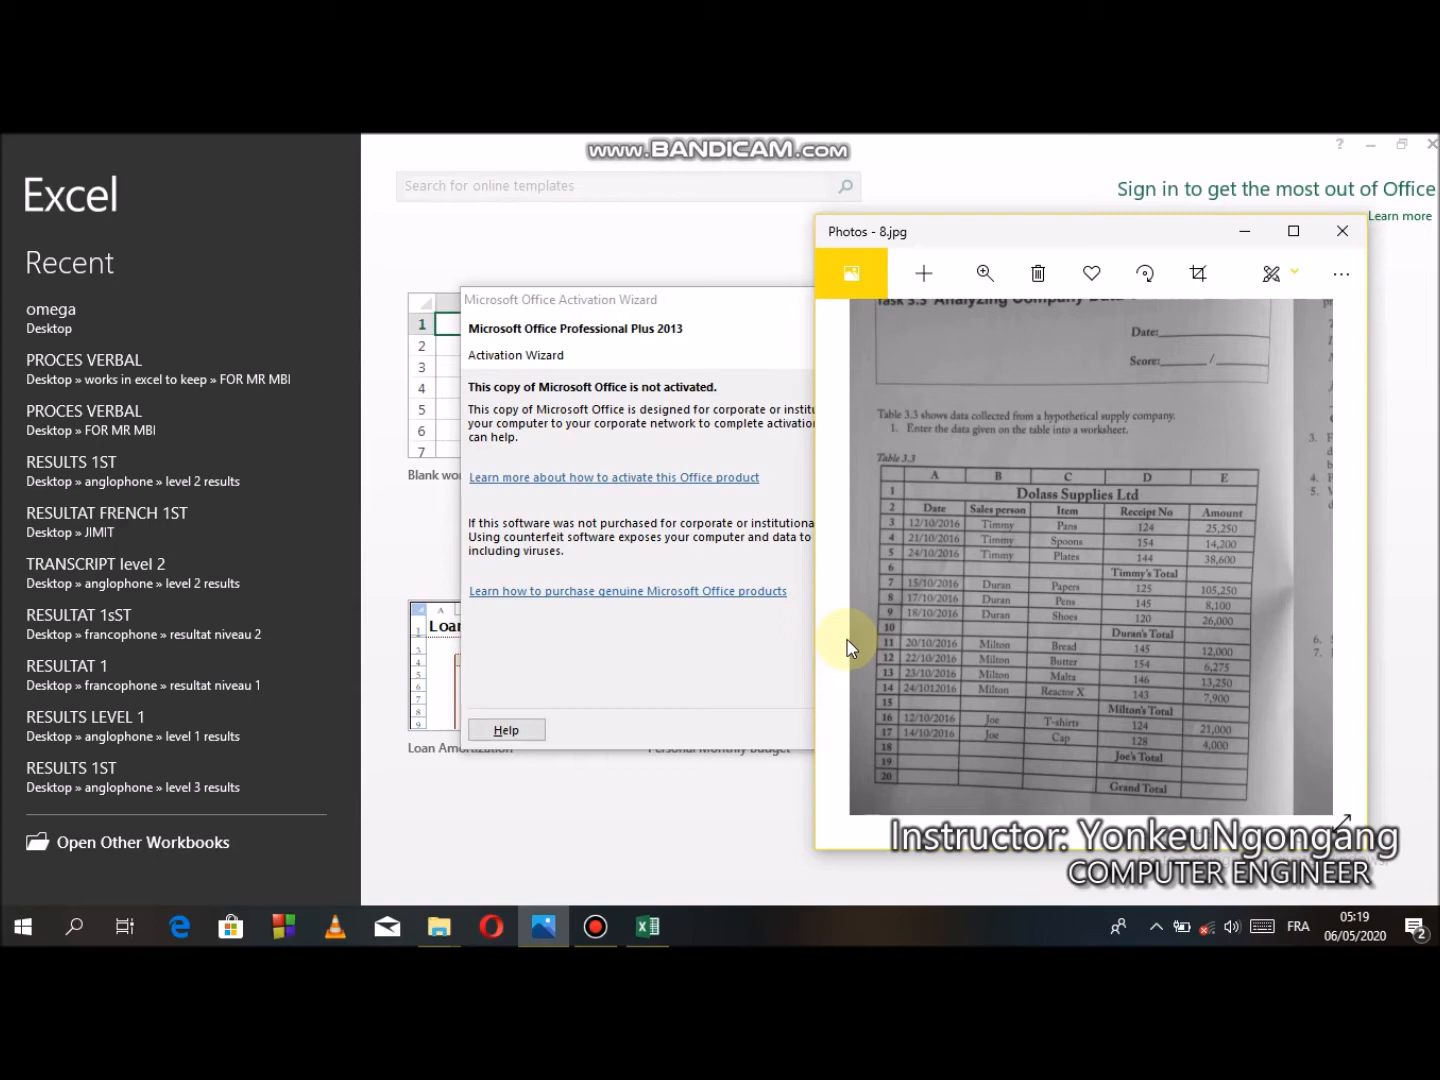
click(646, 364)
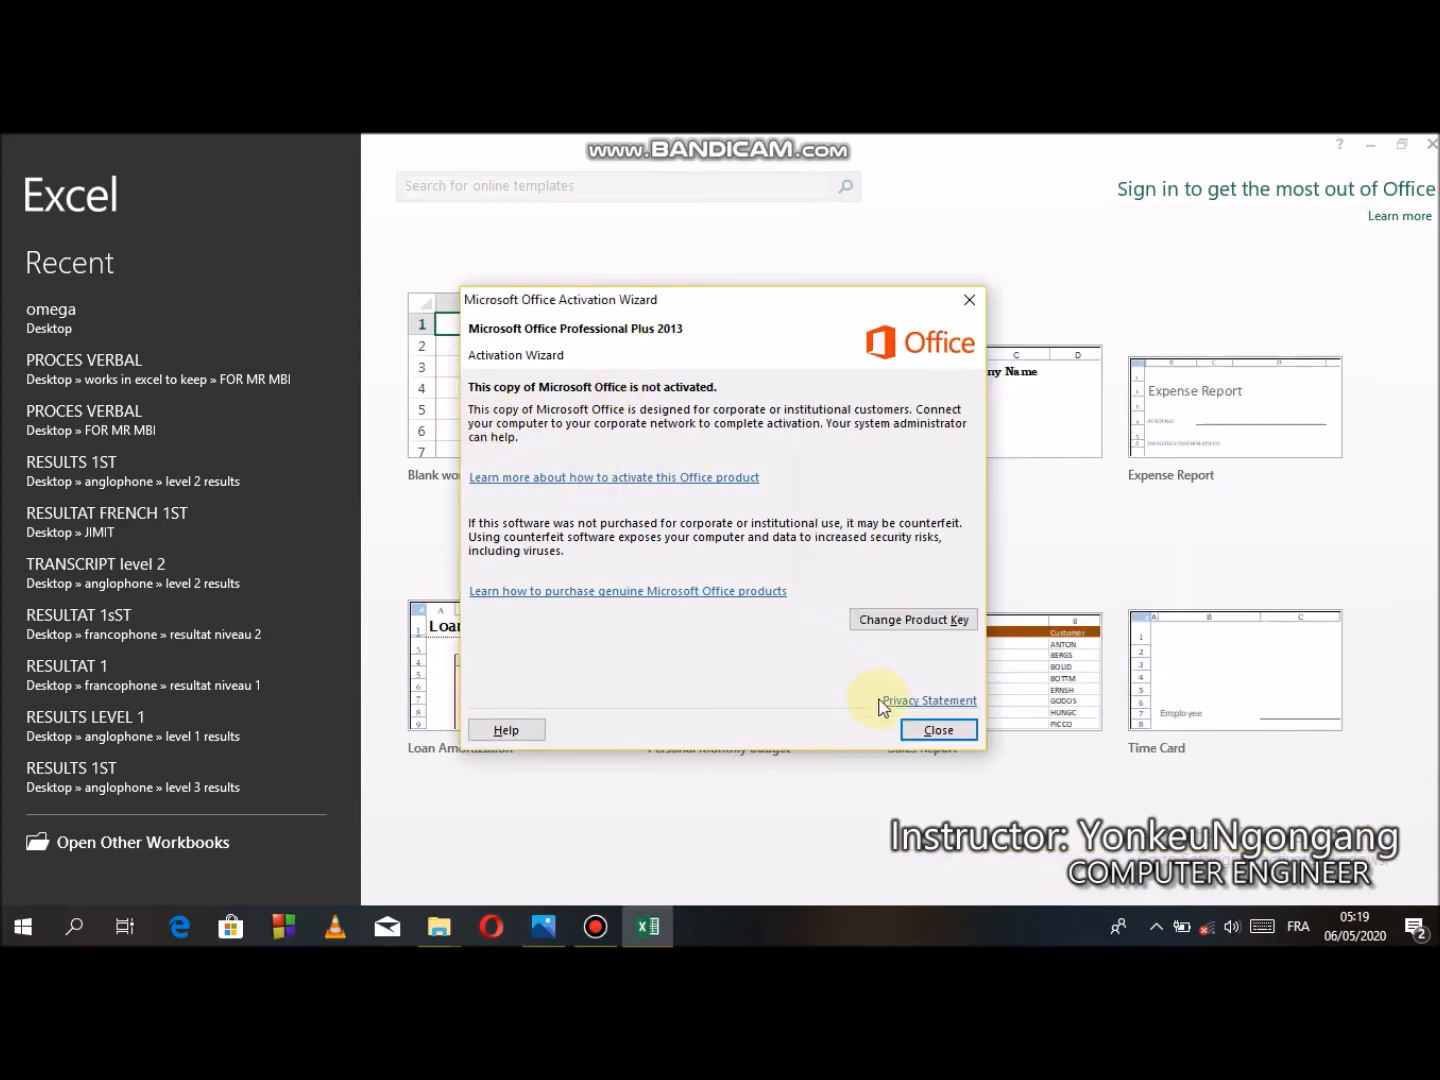
click(924, 734)
click(558, 428)
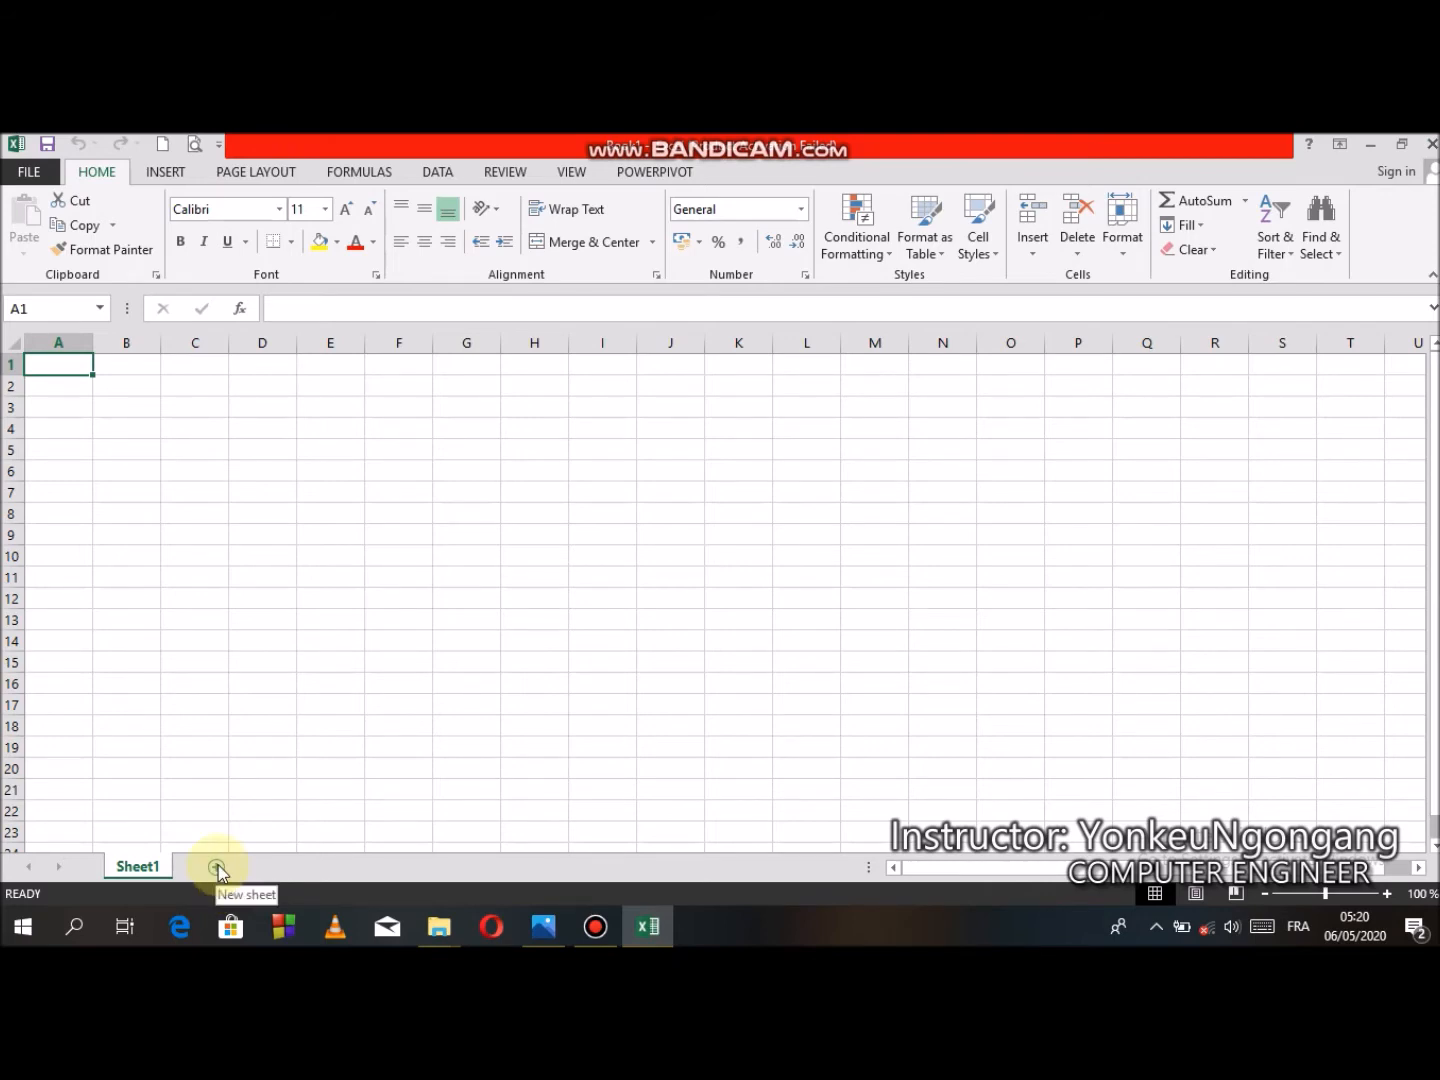
- Restore the Excel window to a smaller size so the table photo stays visible beside it
click(543, 926)
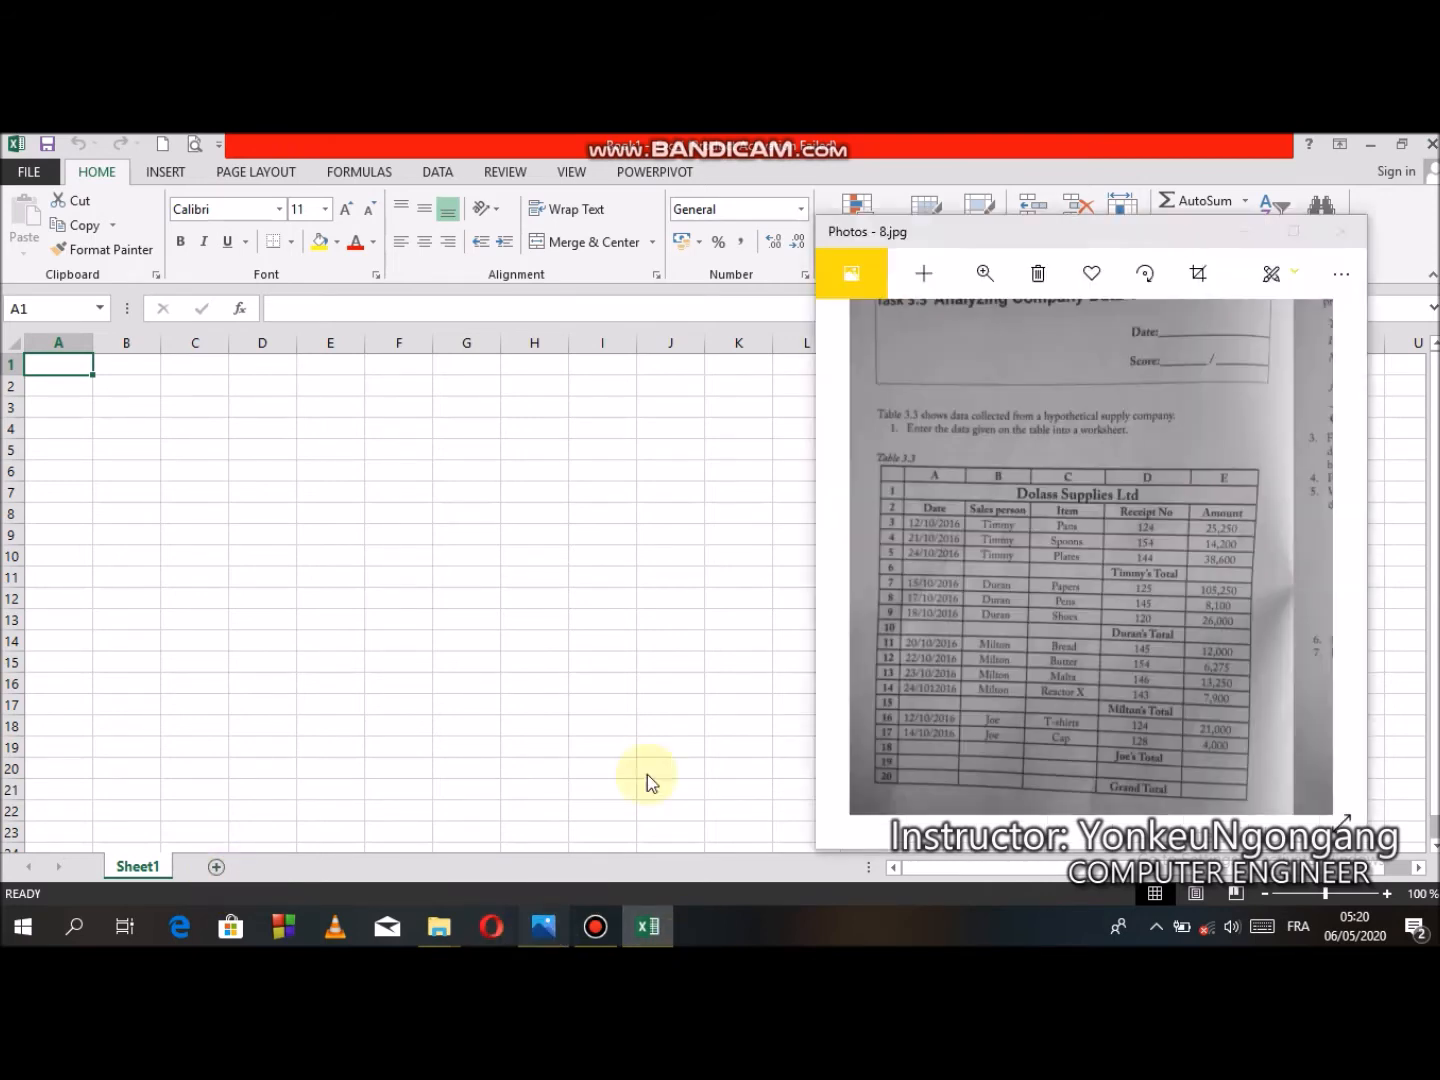
click(1126, 160)
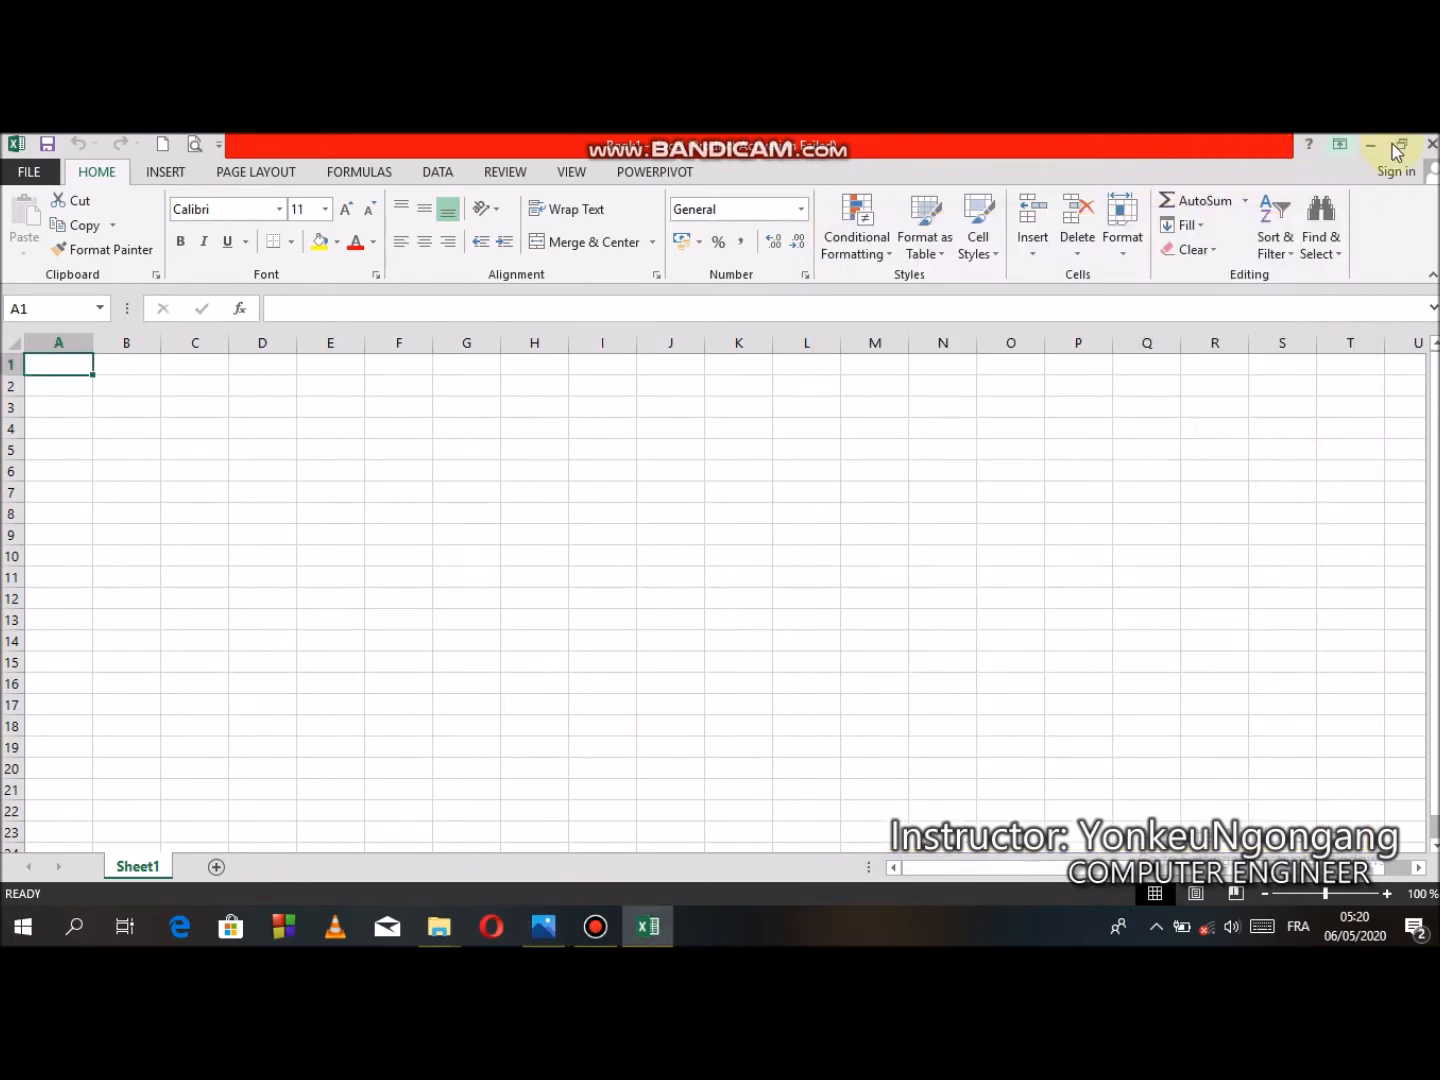
click(1399, 145)
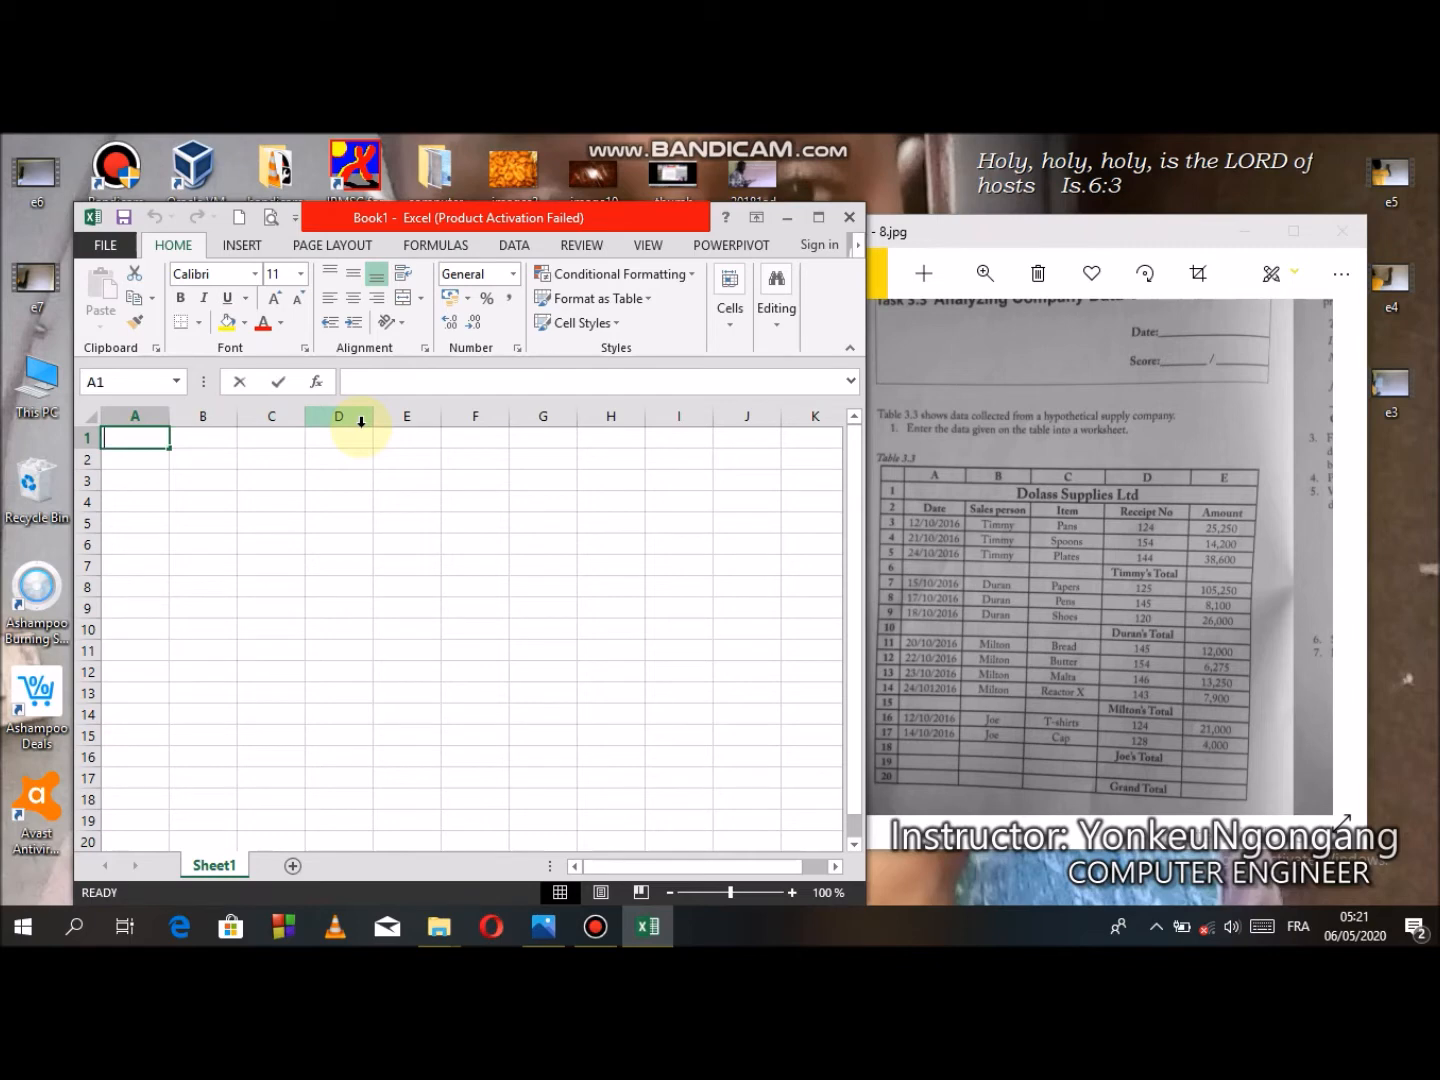
- Enter the title Dolass Supplies Ltd in cell A1
text(Do)
text(gl)
key(BackSpace)
key(BackSpace)
text(lass Supplies LT)
key(BackSpace)
text(td)
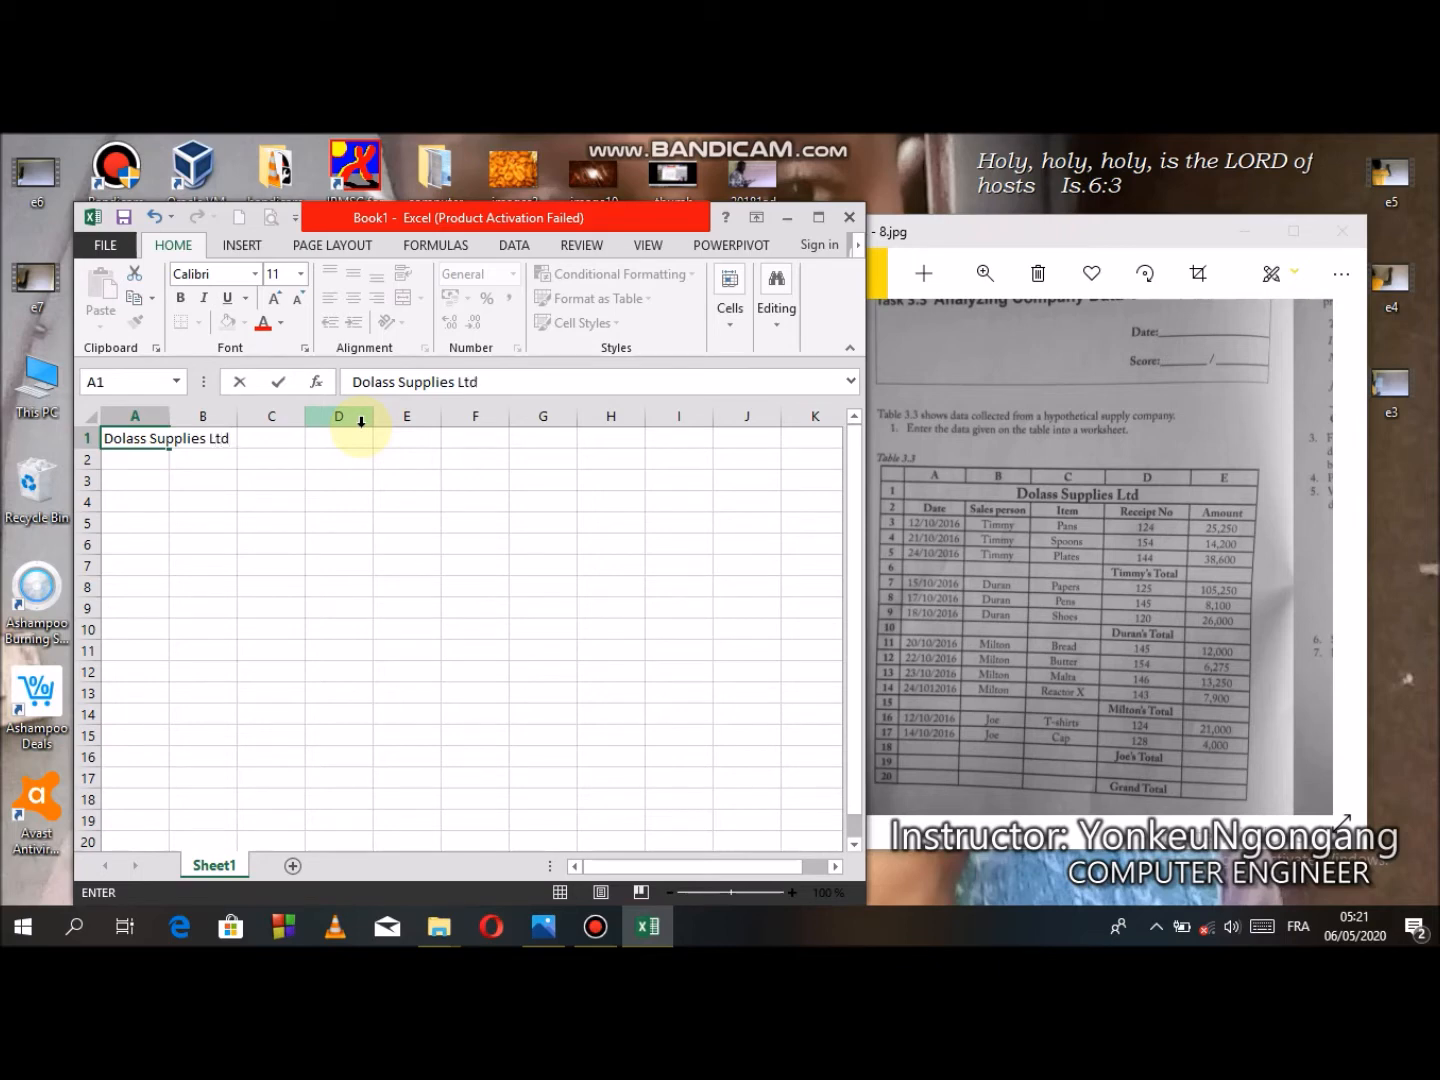
- Enter the column headers Date, Sales person, Item, Receipt No and Amount across row 2
click(140, 464)
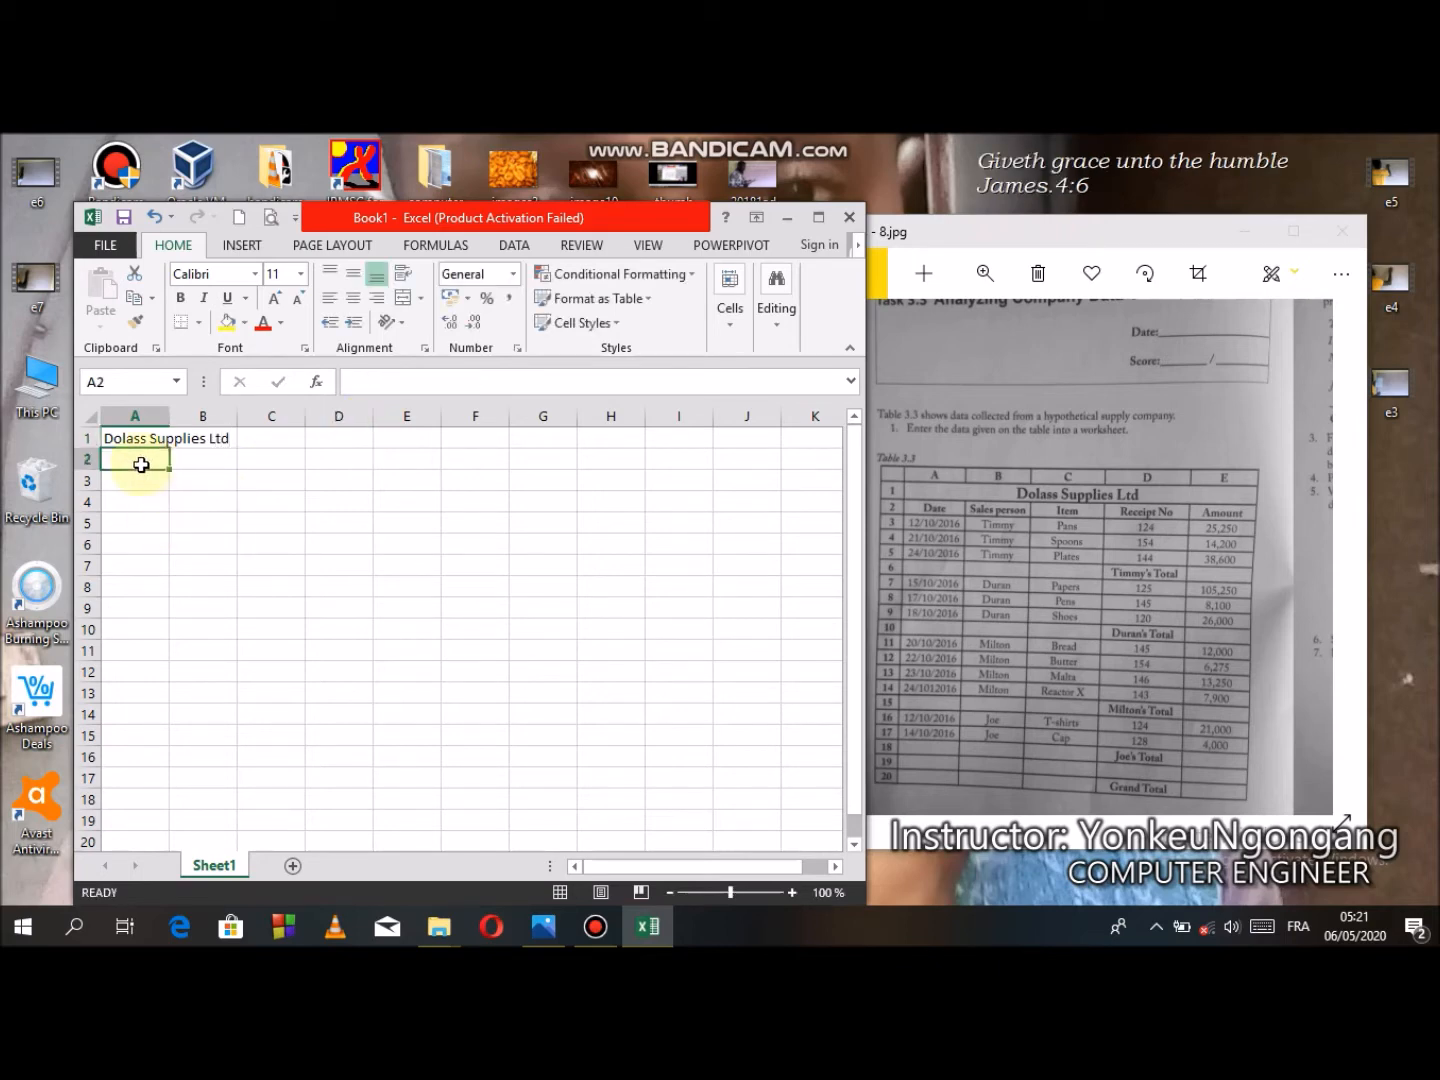
click(124, 439)
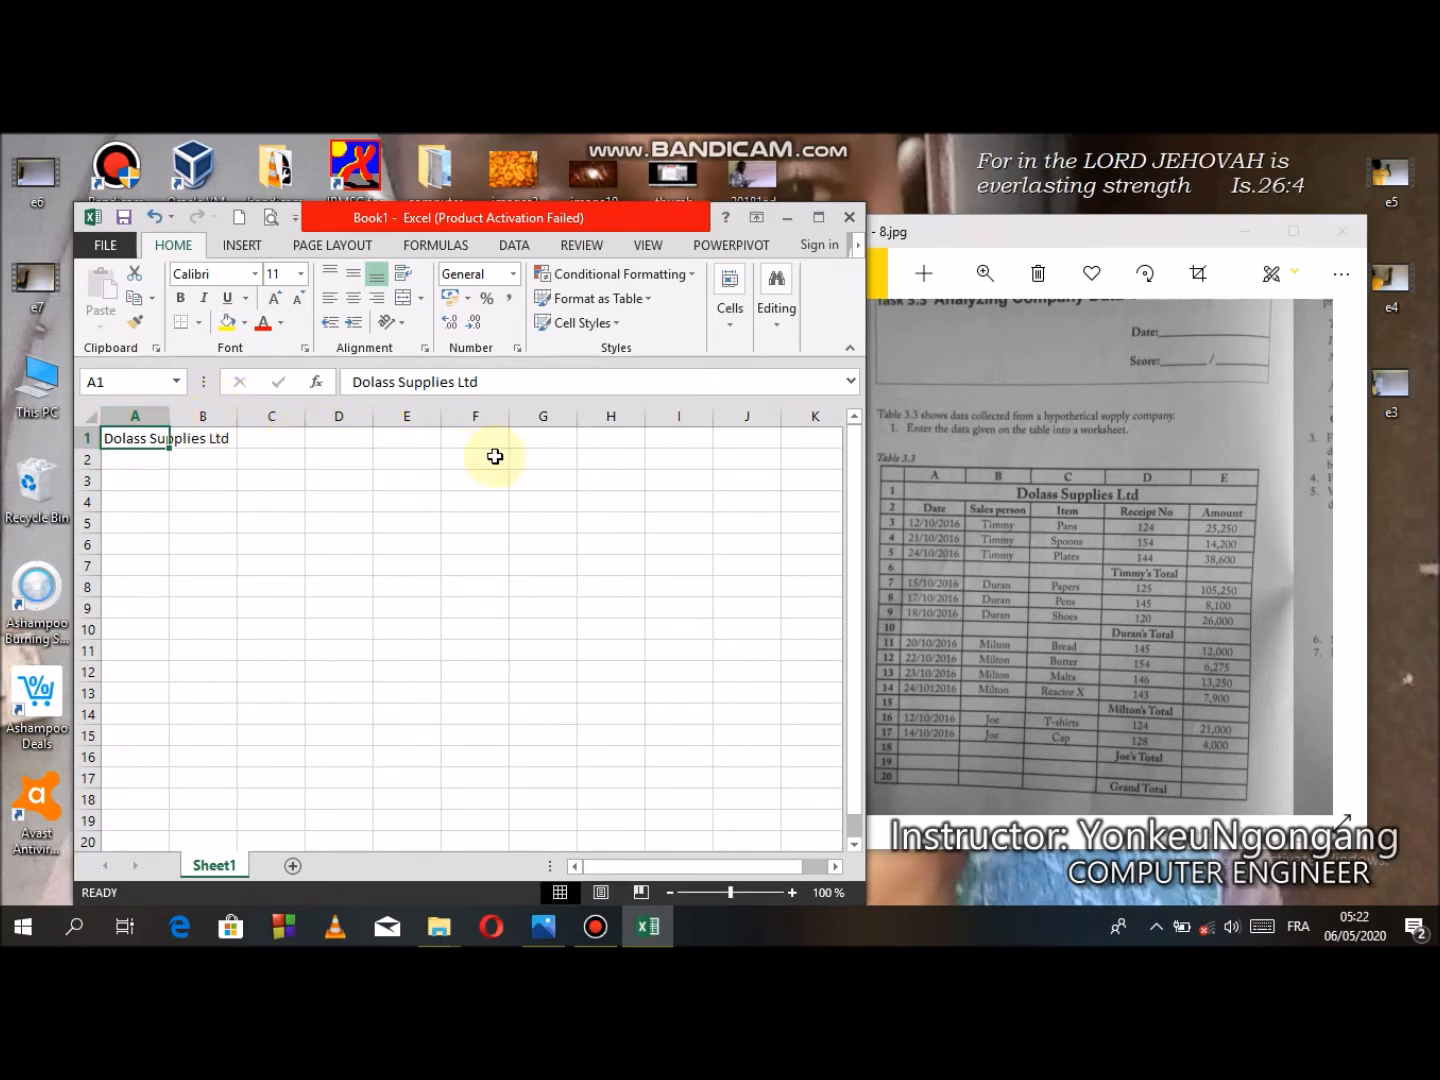
click(152, 464)
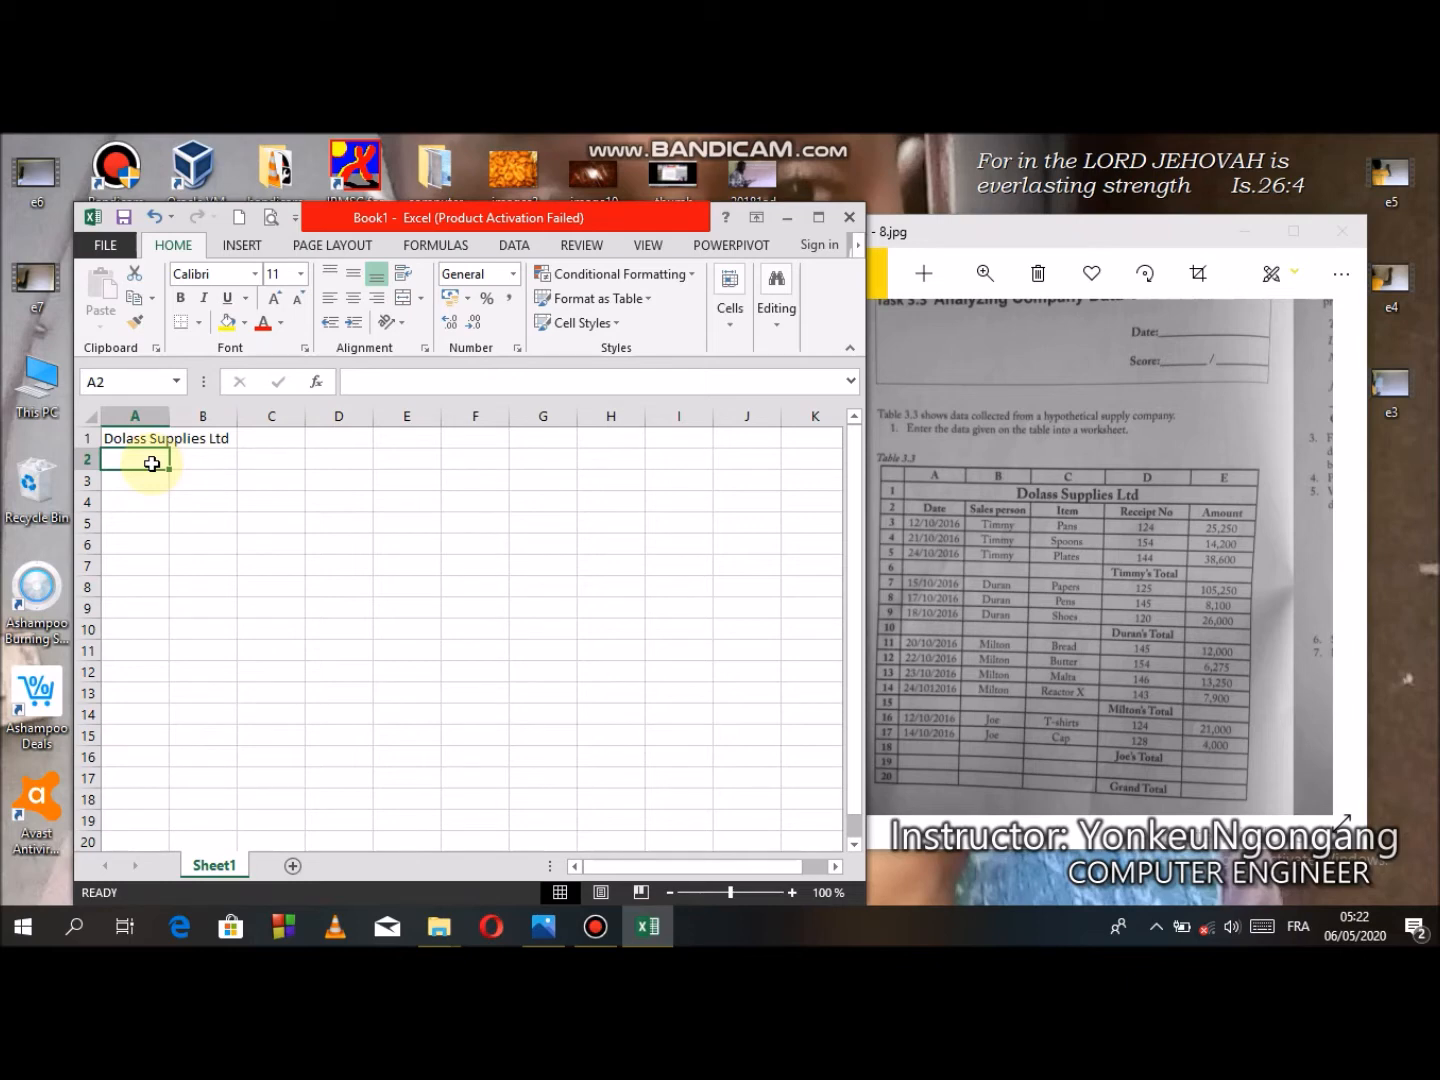
text(Date)
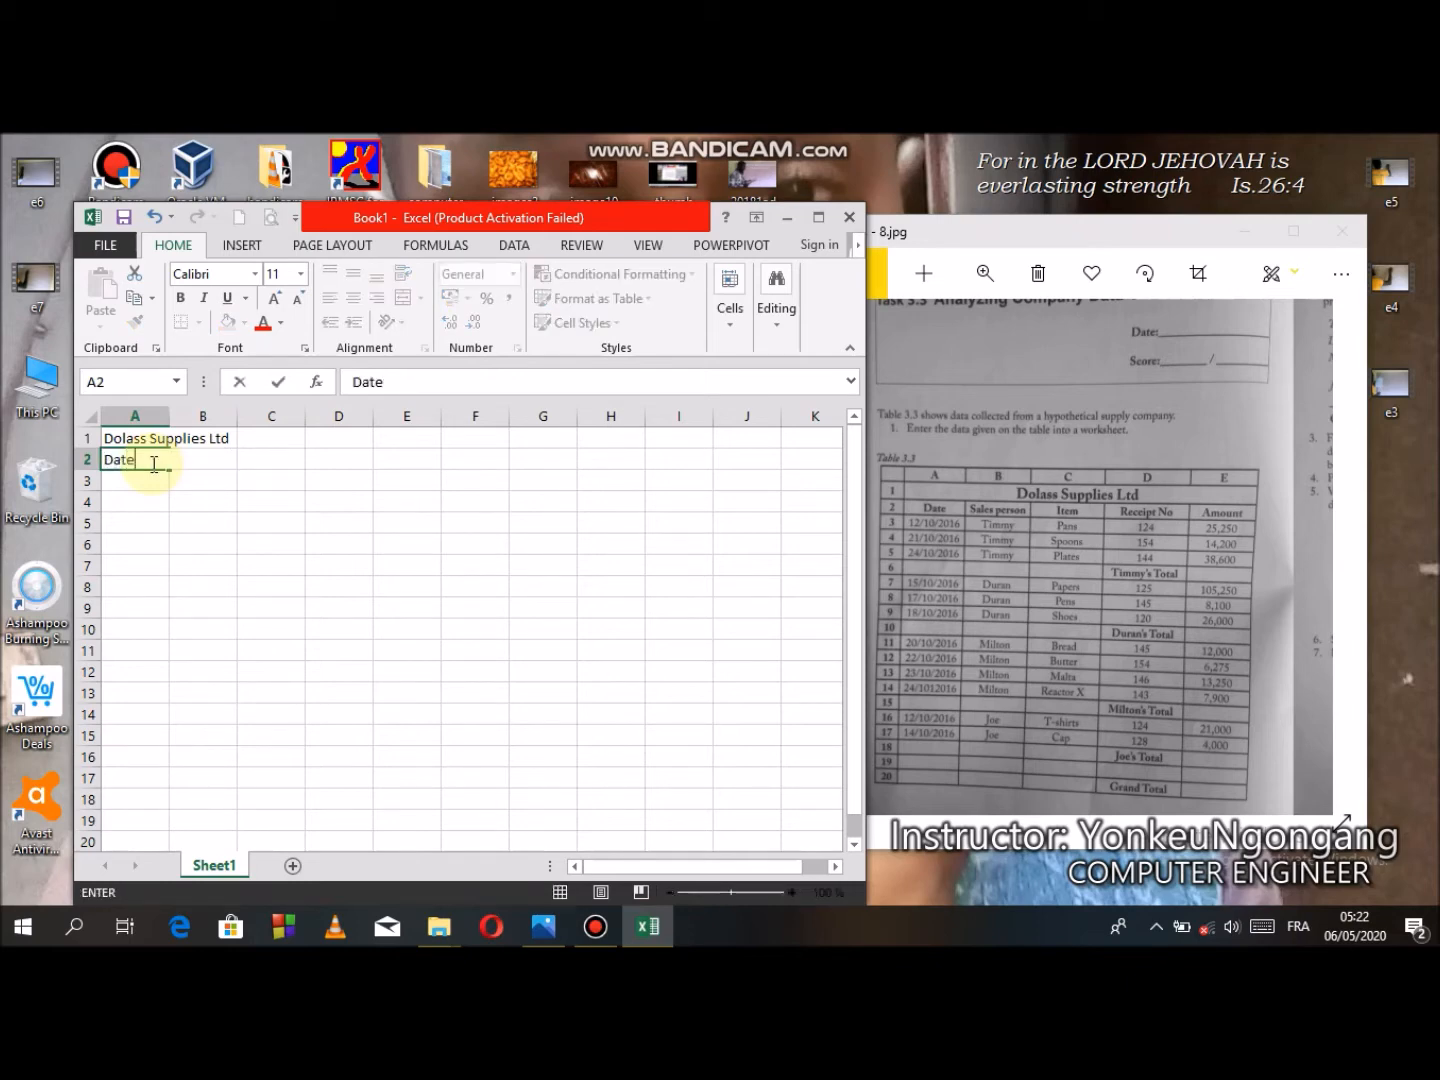
key(Tab)
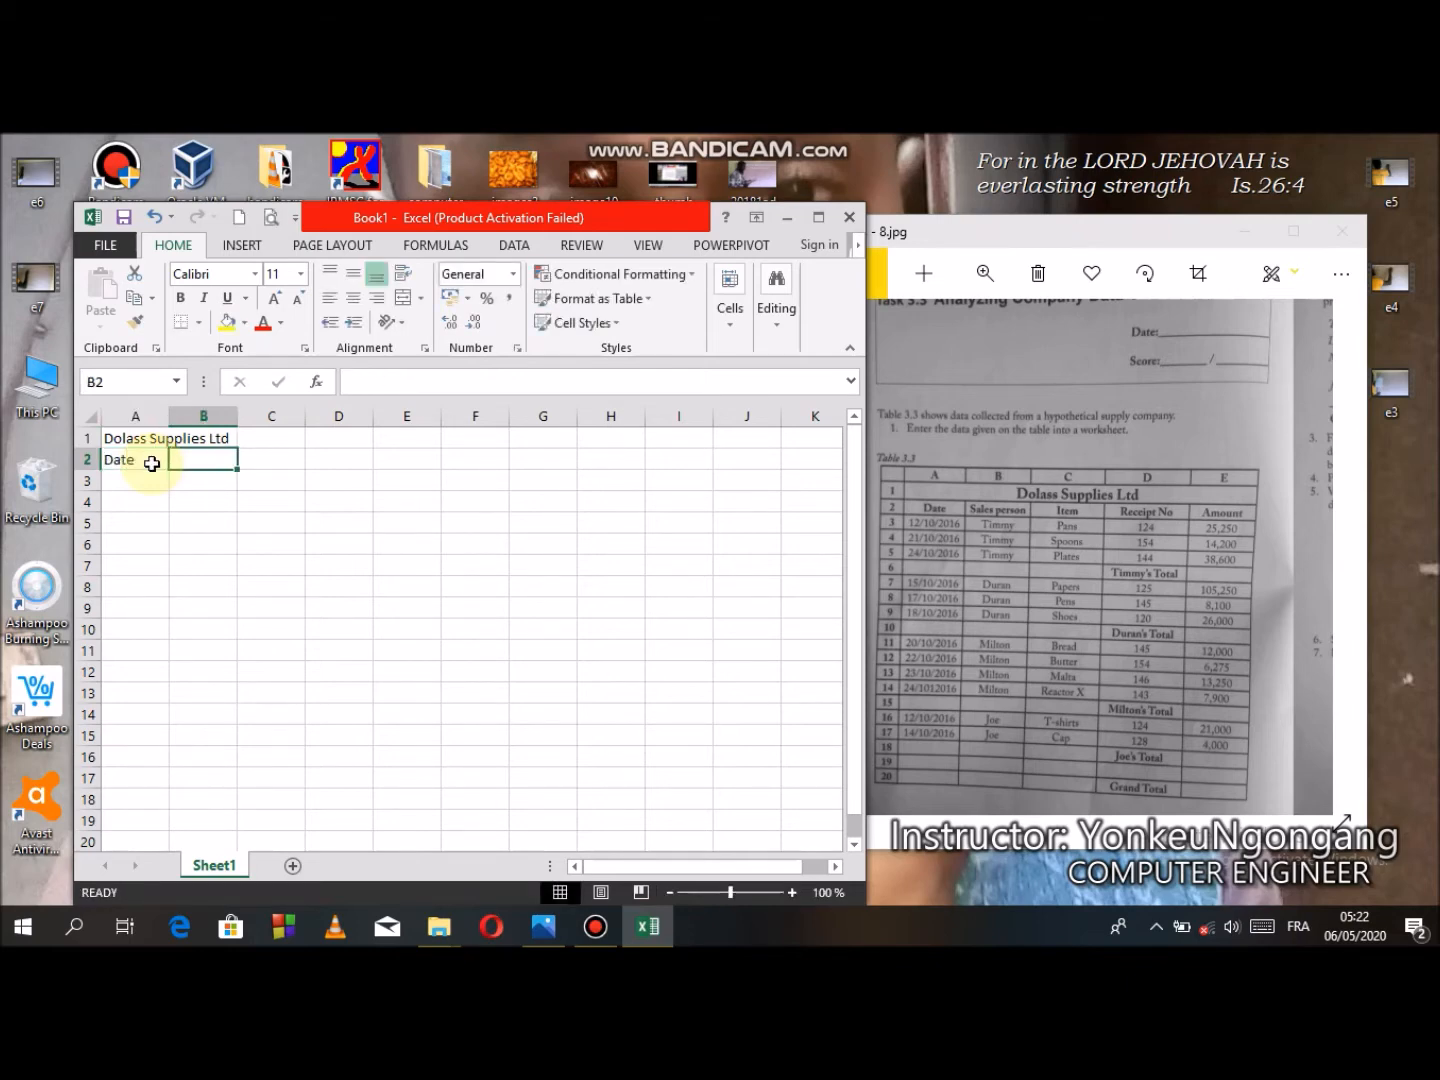
text(Sales person)
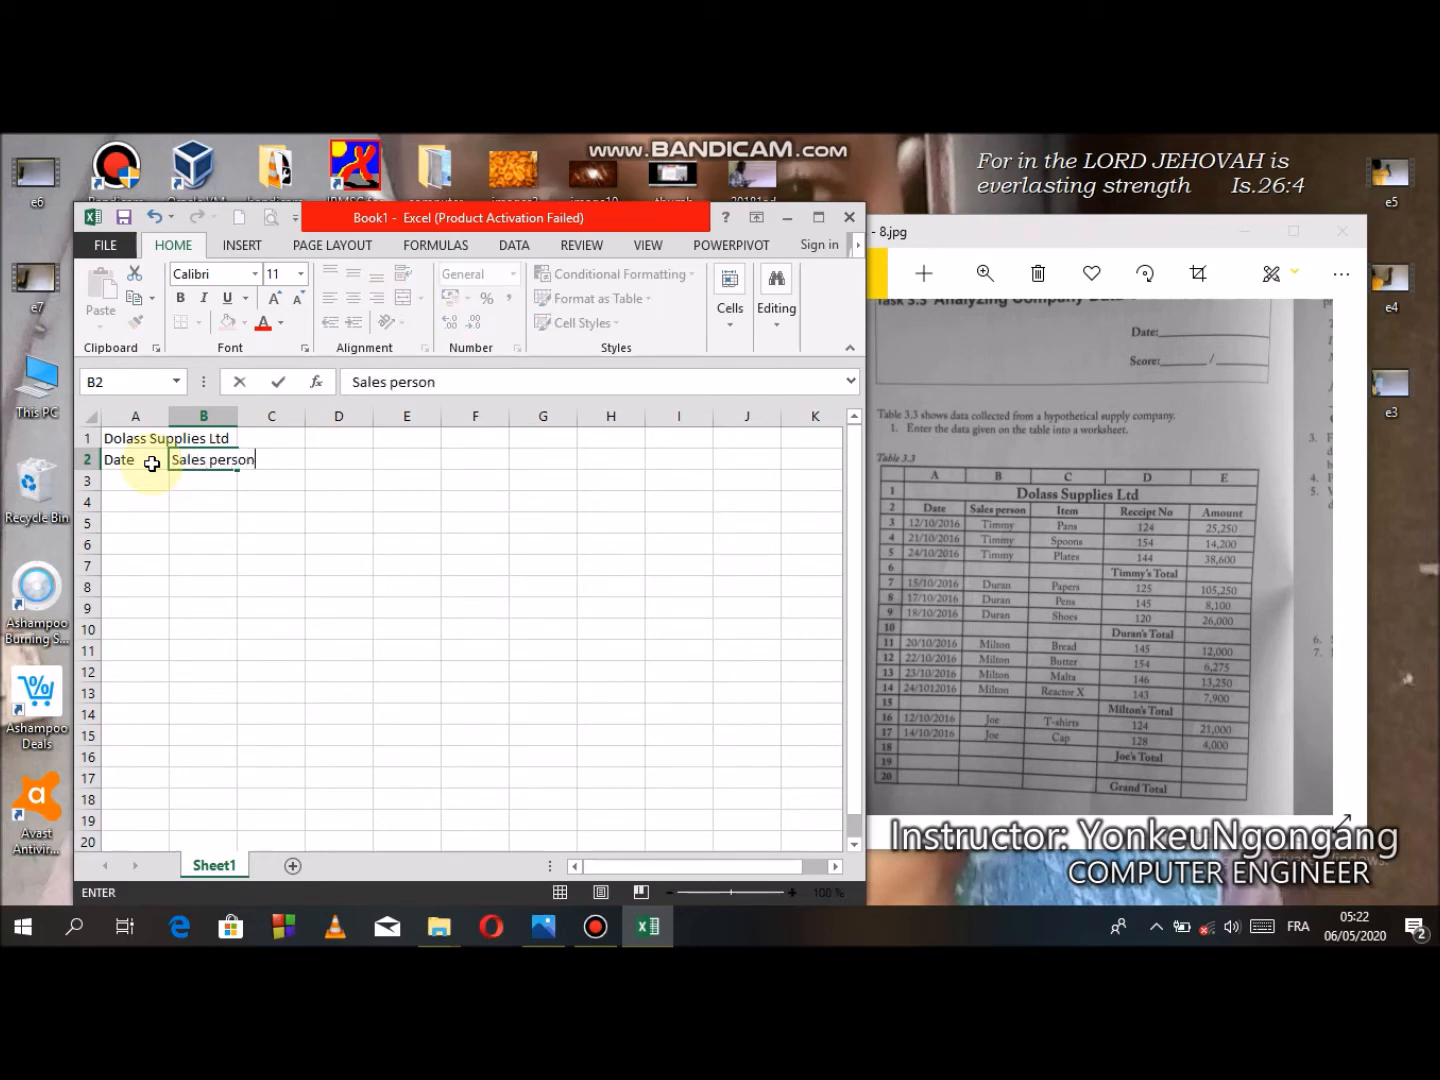
key(Tab)
text(Item)
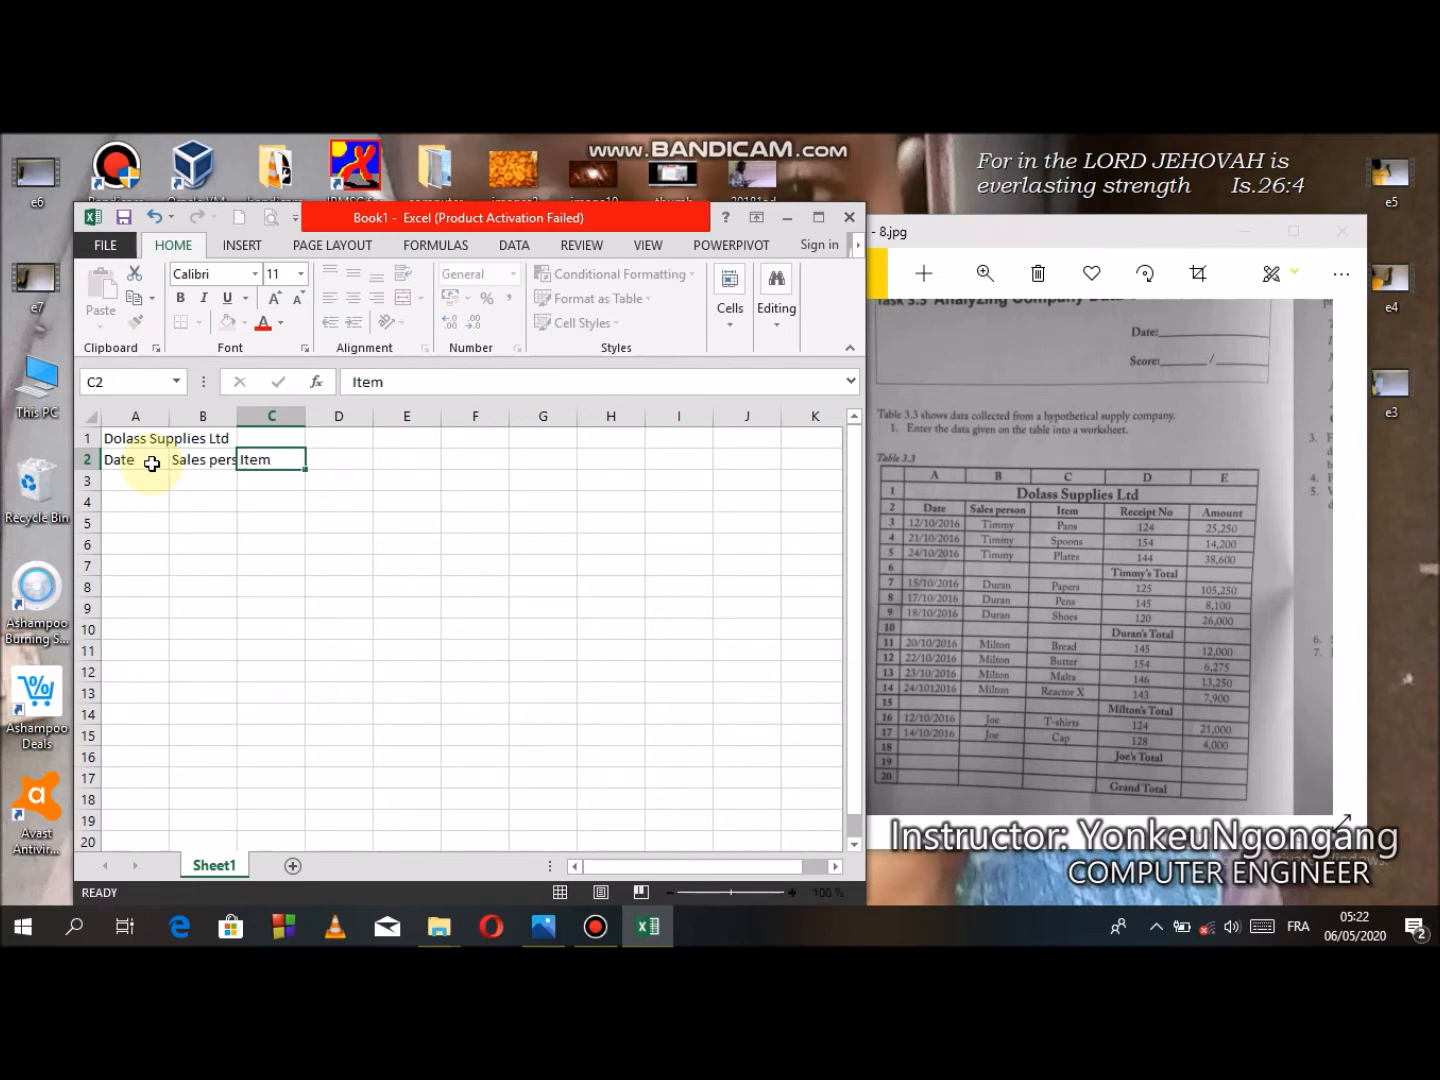
key(Tab)
text(Receip)
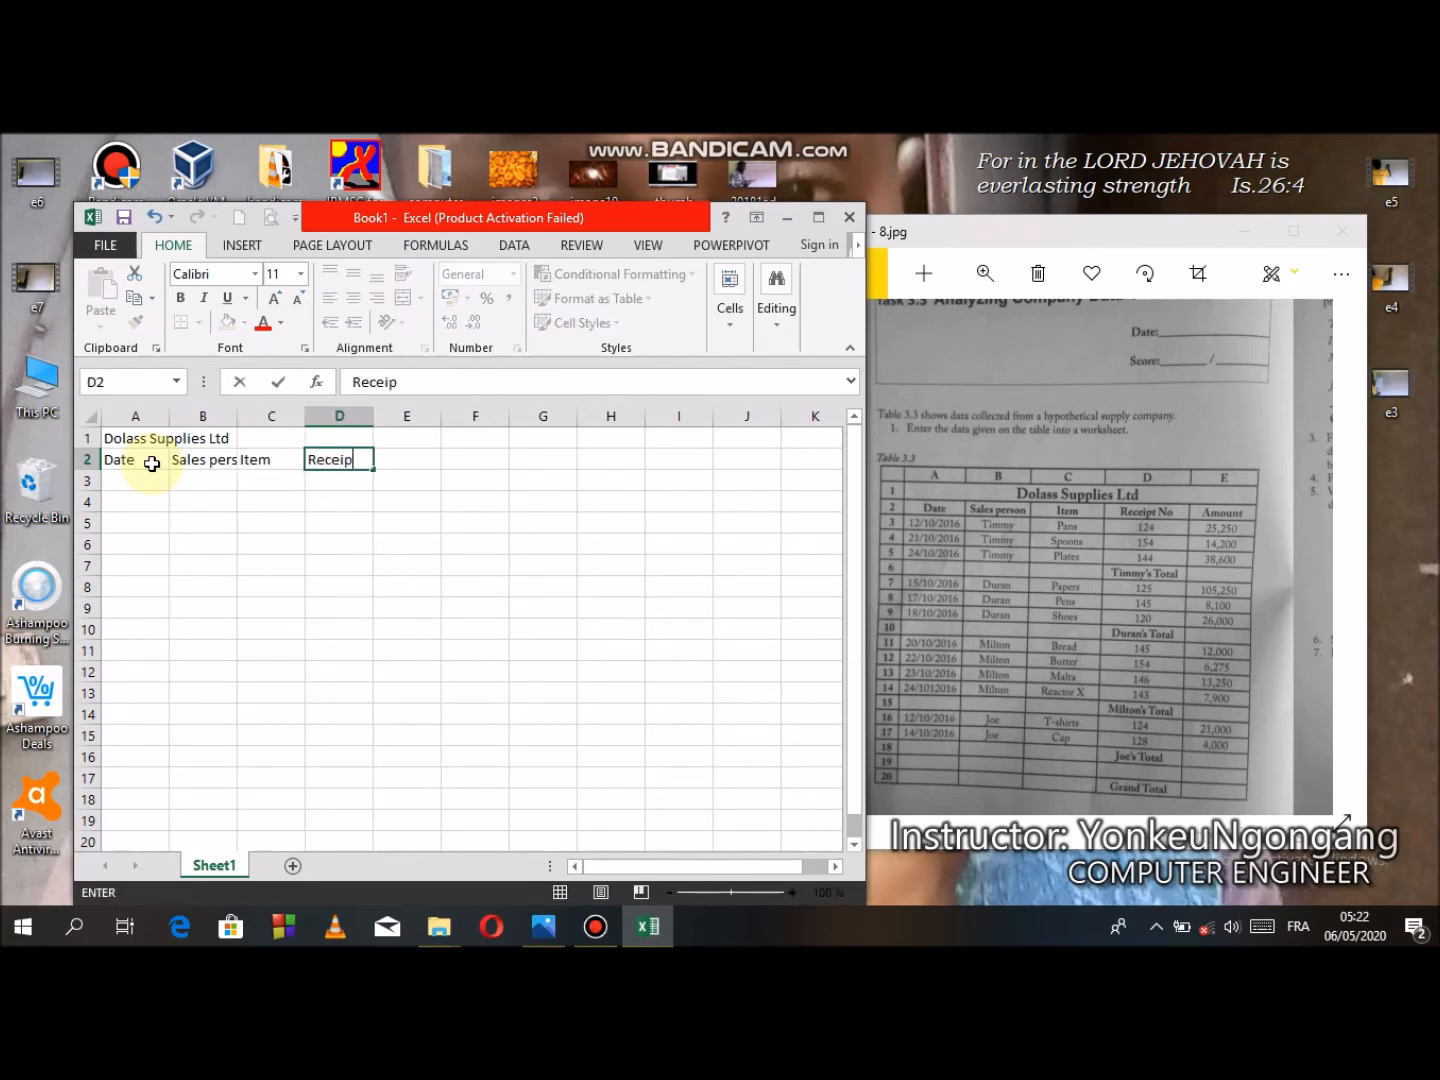
text(t No)
key(Tab)
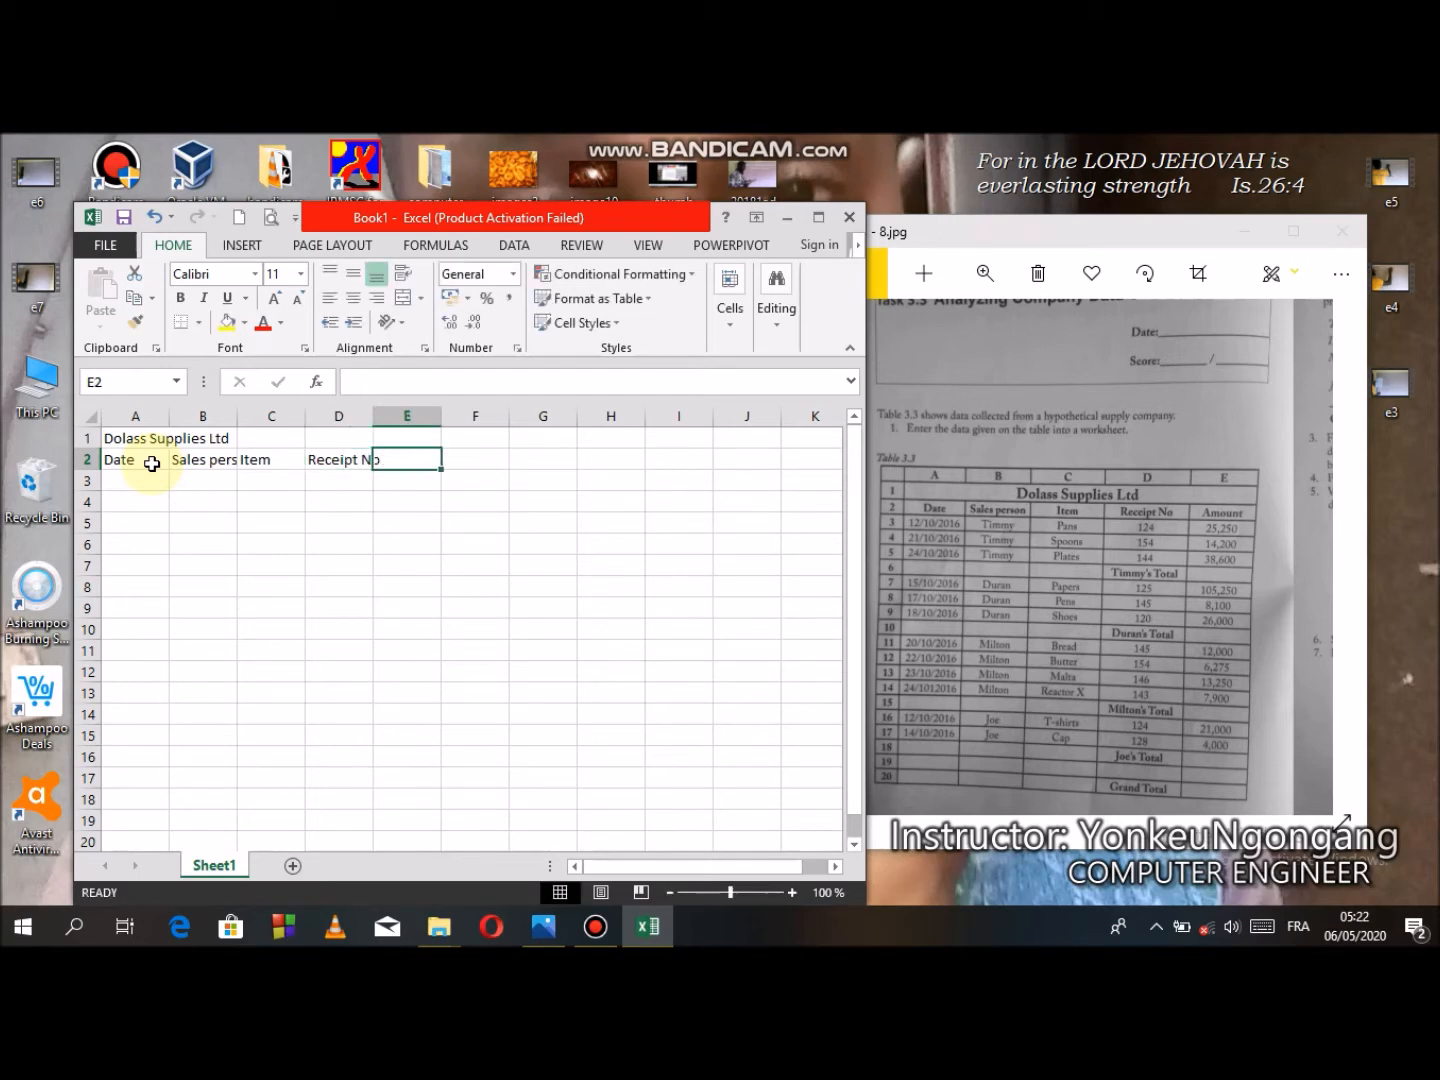
text(Amount)
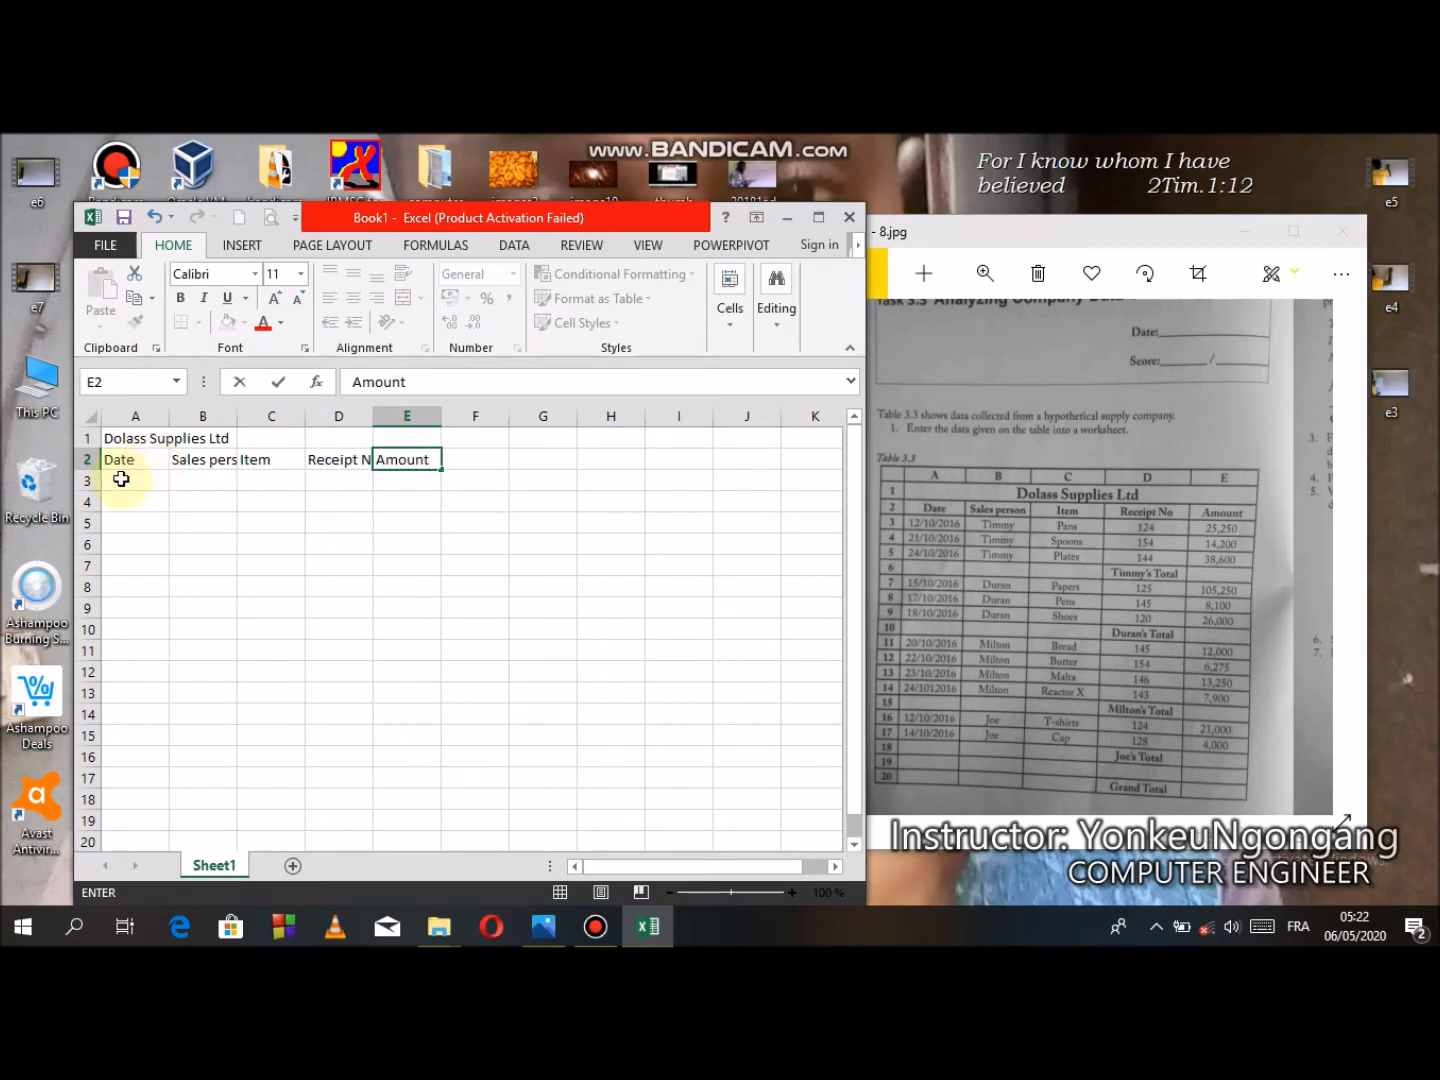
- Fill row 3 with date 12/10/2016, sales person Timmy, item Pans and receipt number 124
click(124, 482)
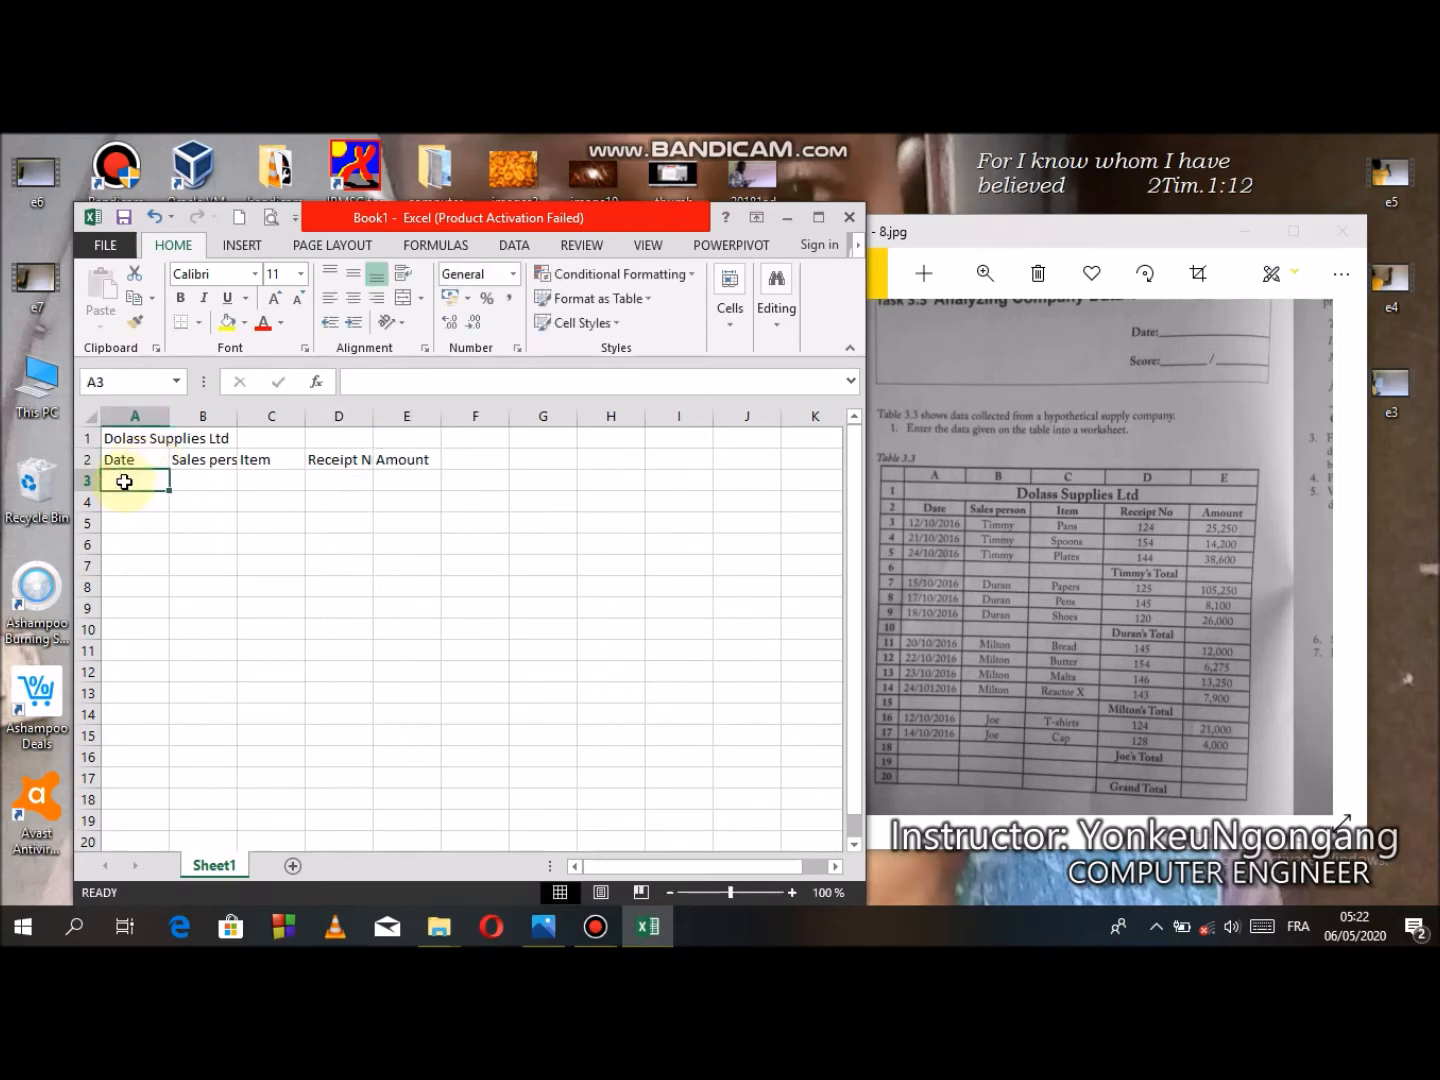
text(12)
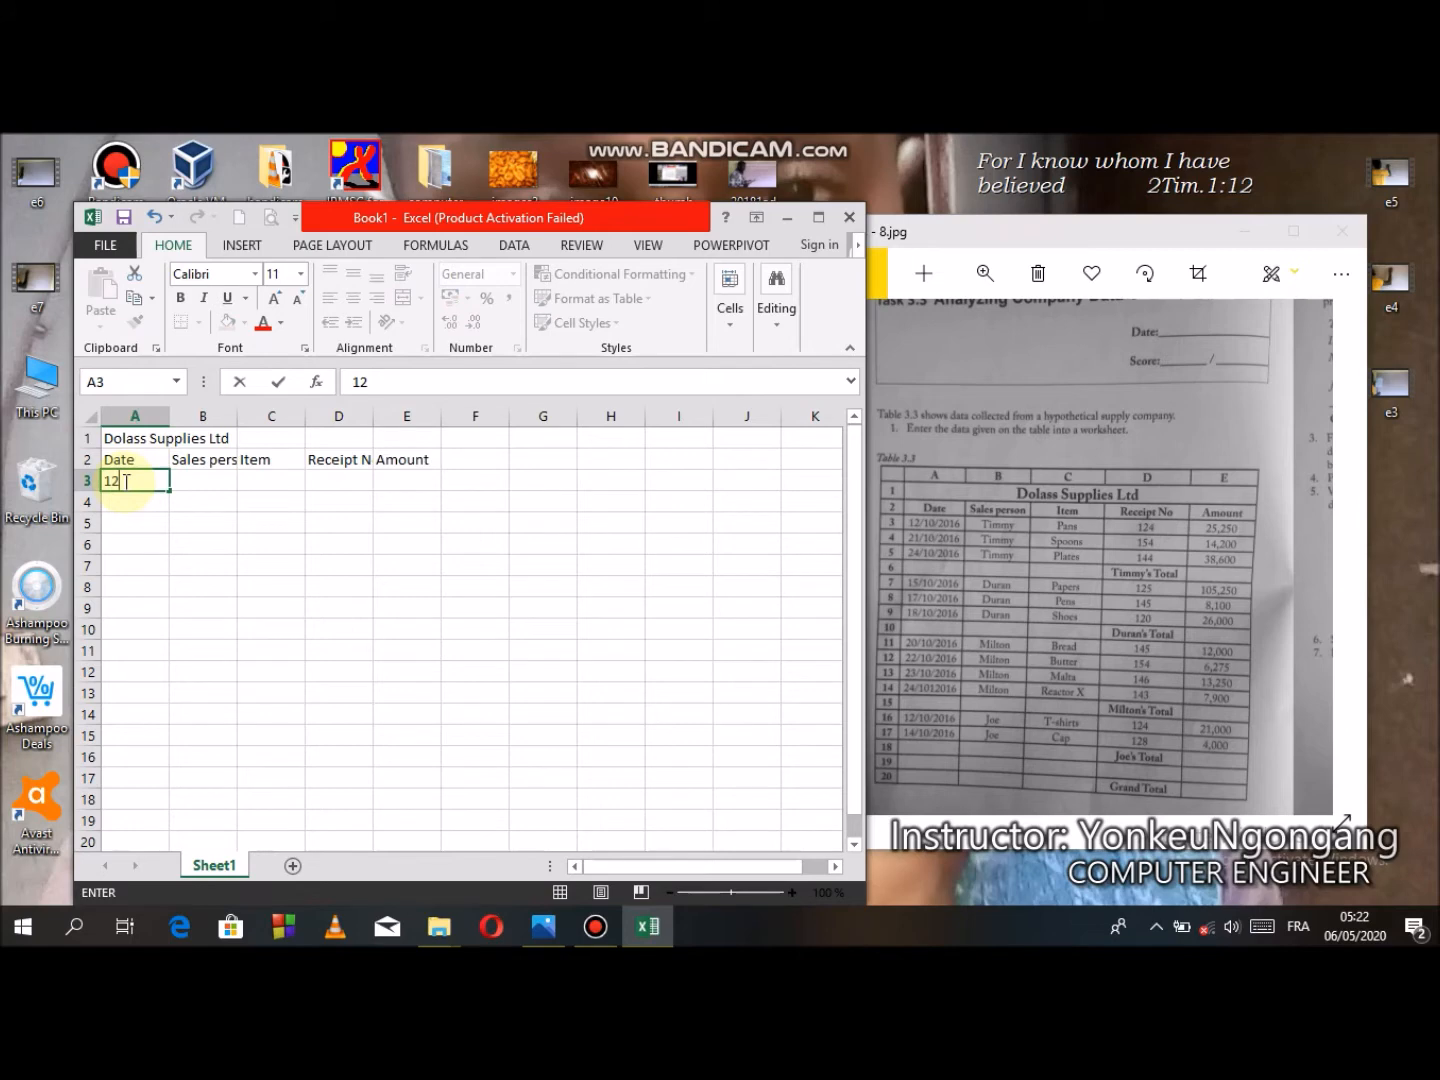
text(/10/2016)
key(Tab)
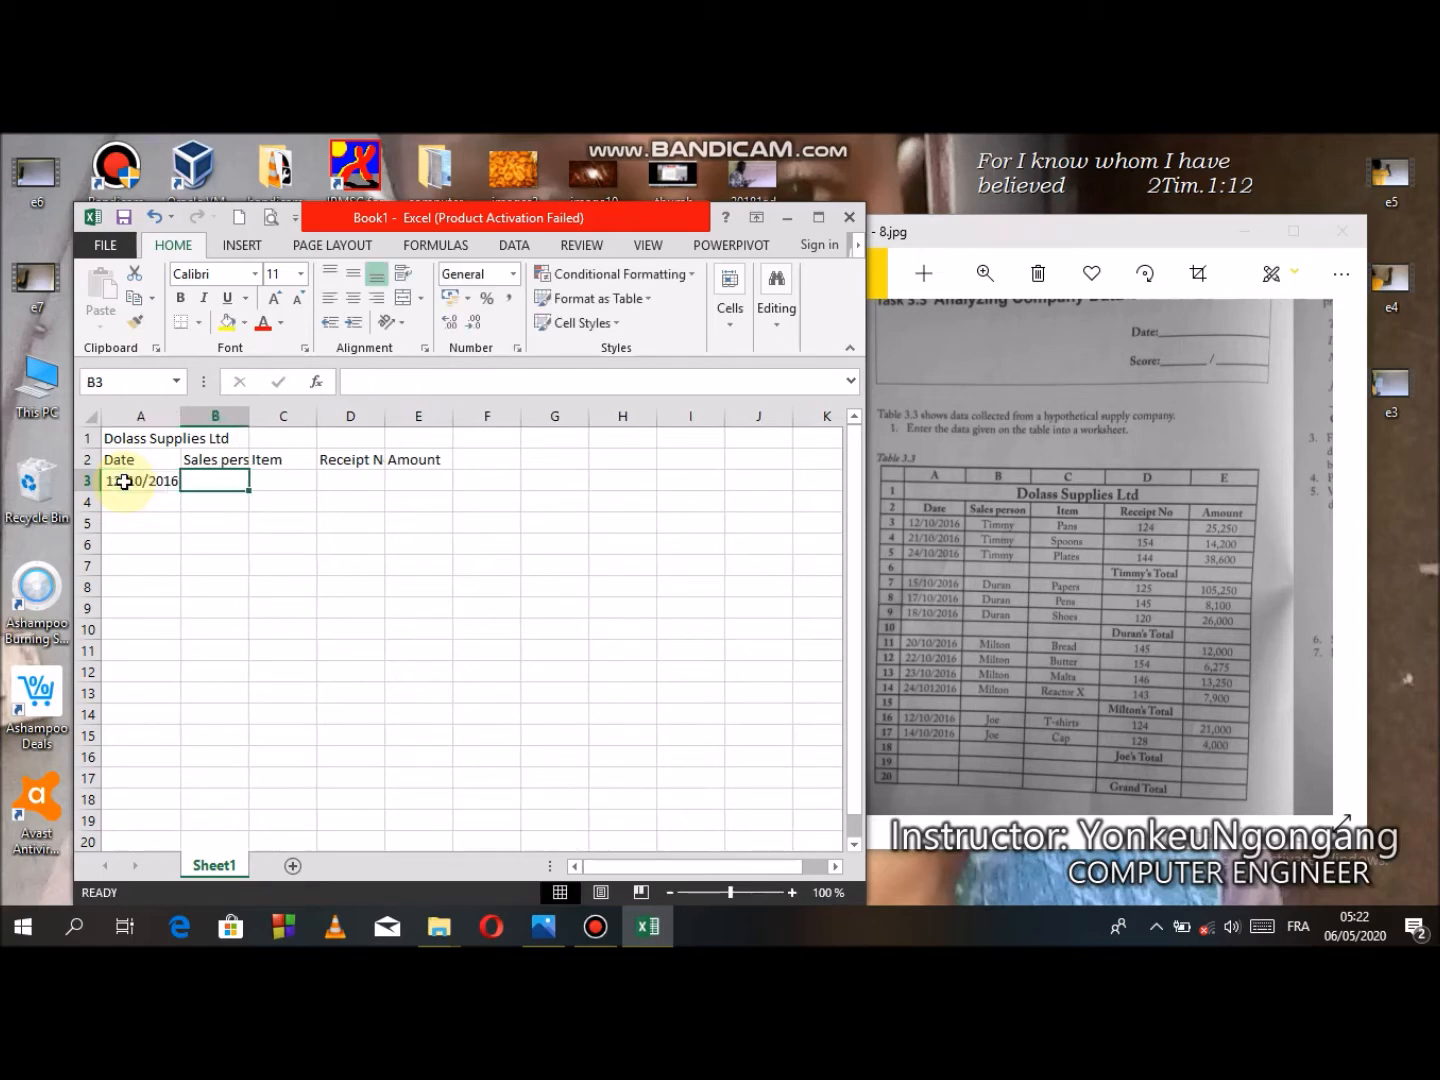
text(T)
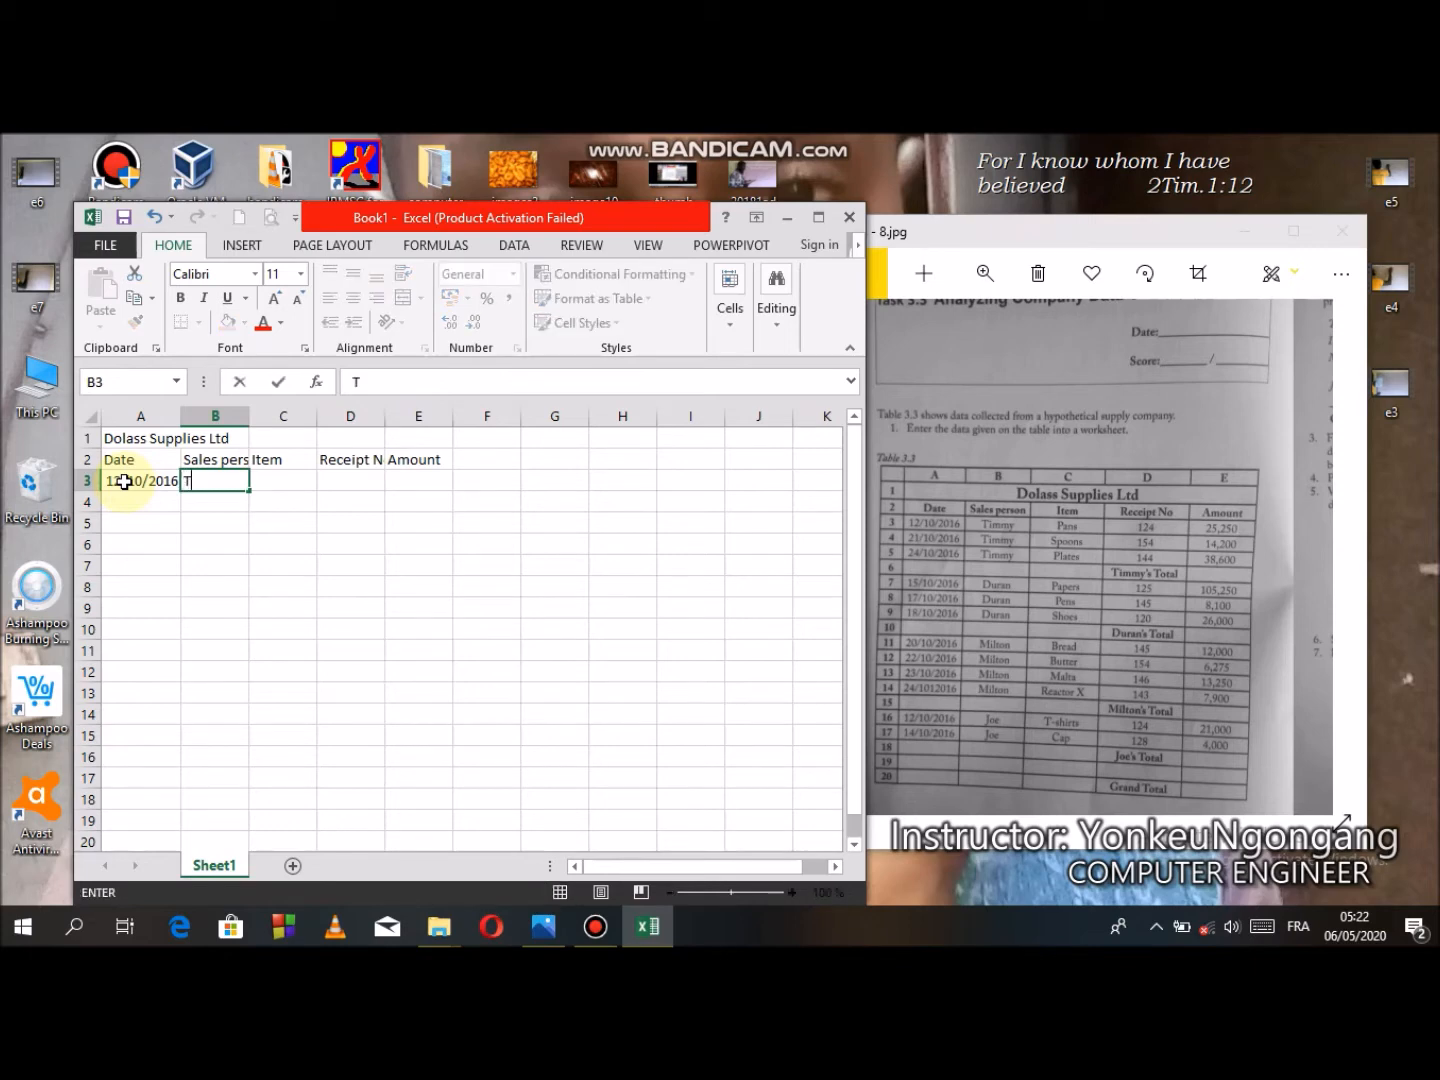
text(immy)
key(Tab)
text(Pans)
key(Tab)
text(1)
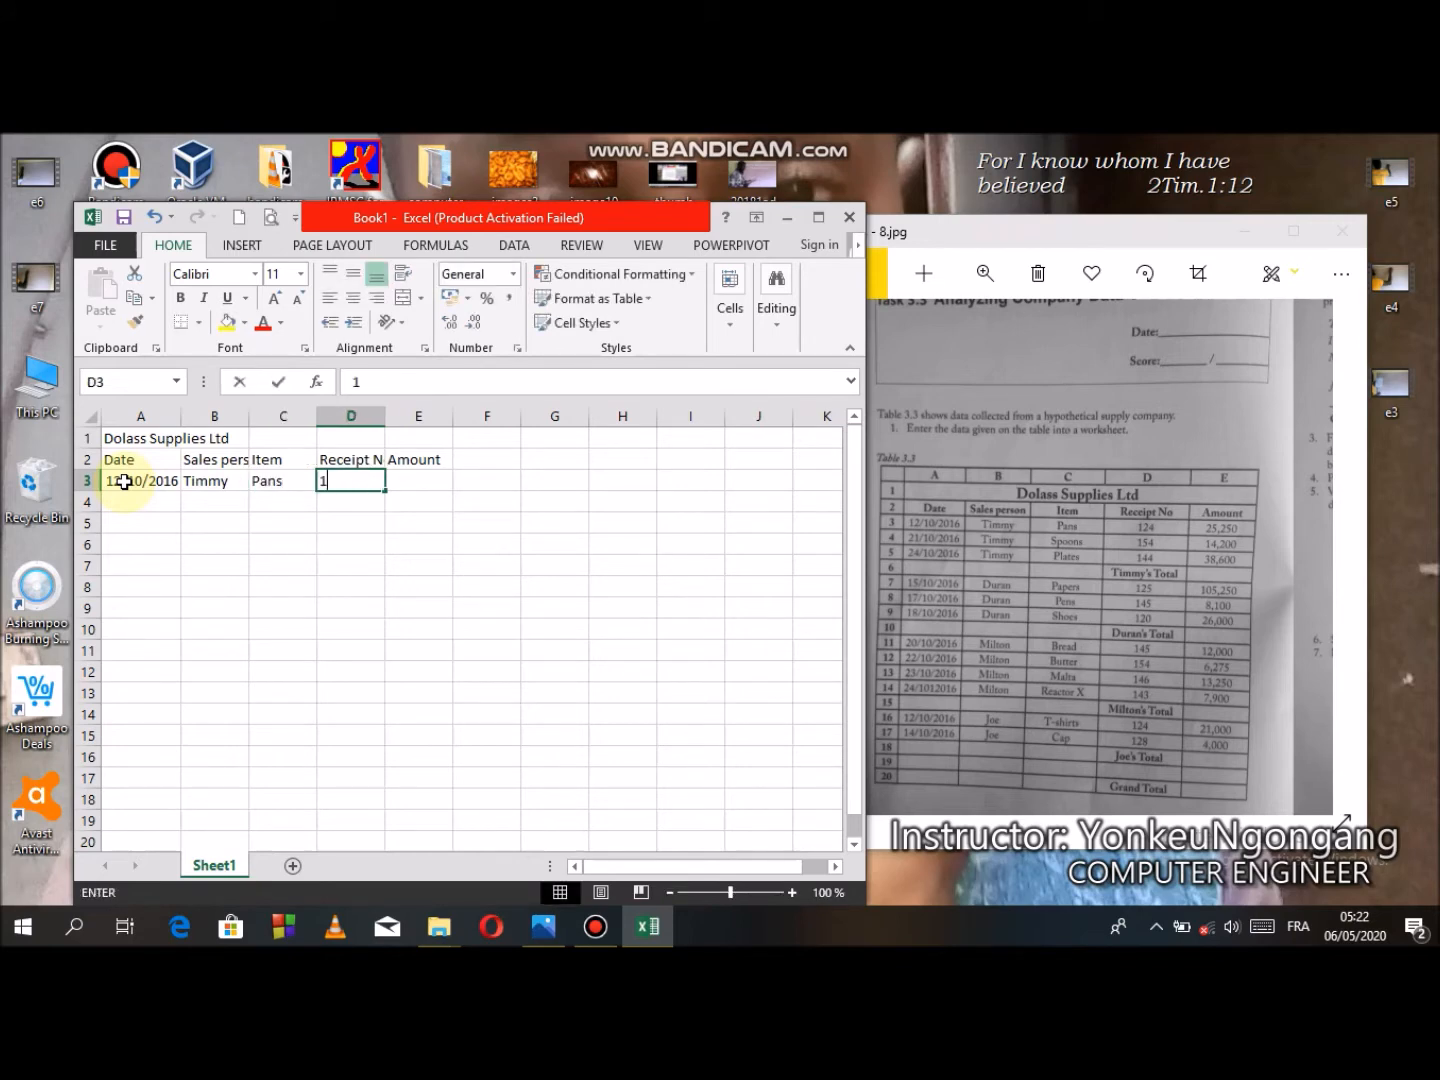
text(24)
key(Tab)
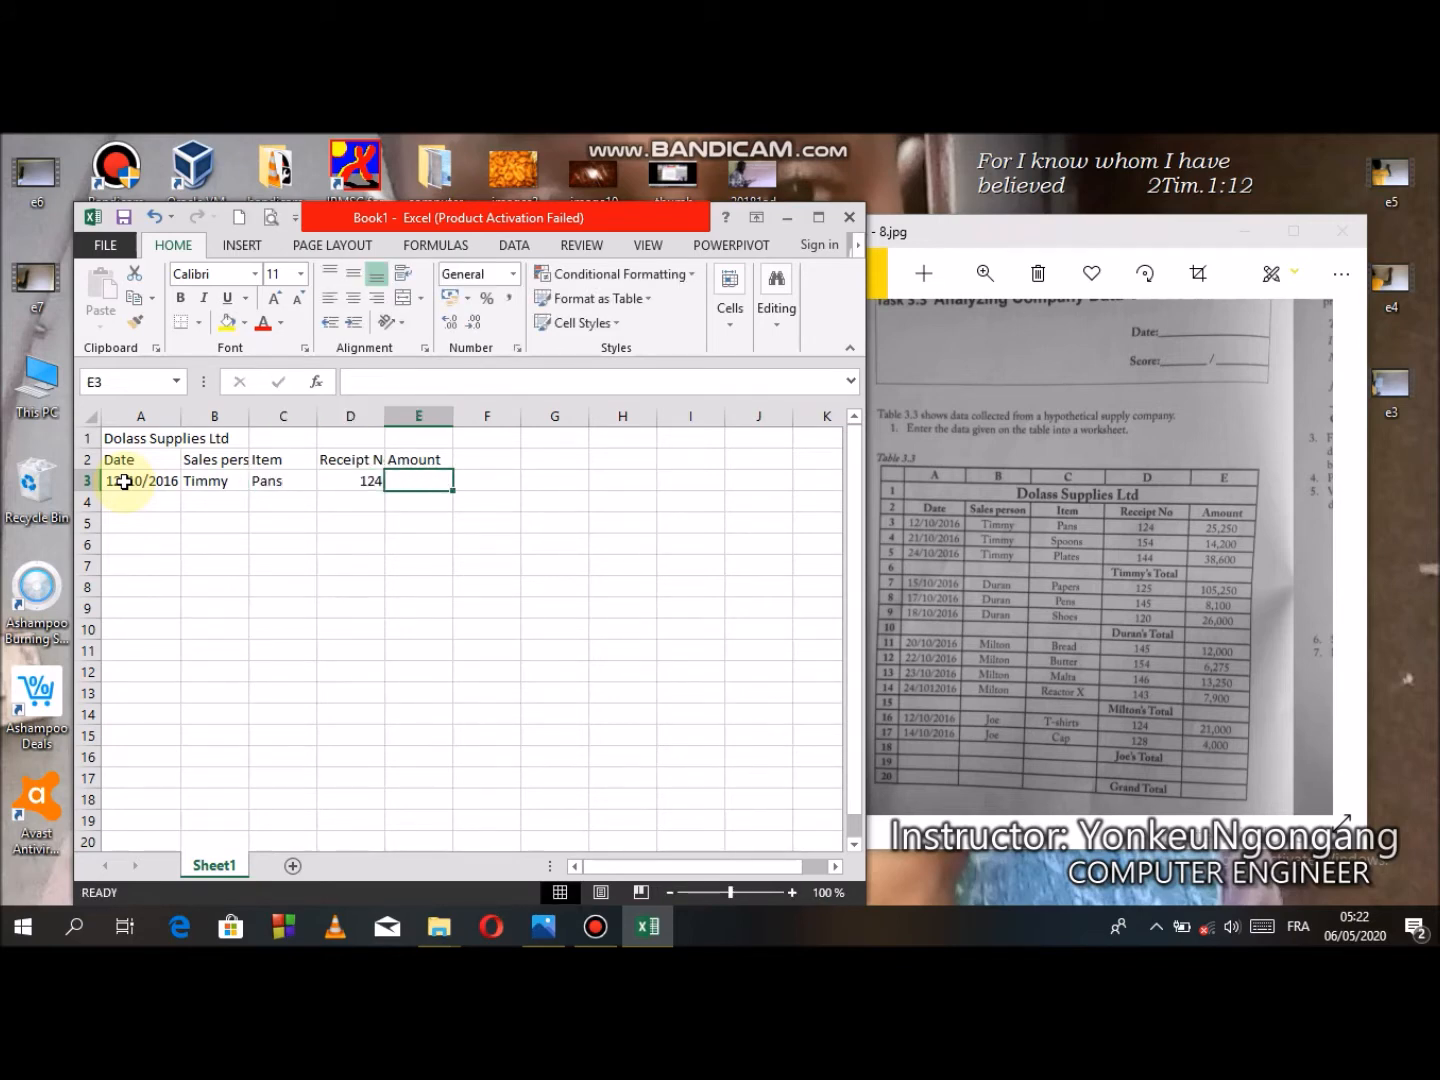
- Enter 25,250 as the amount in row 3
text(25250)
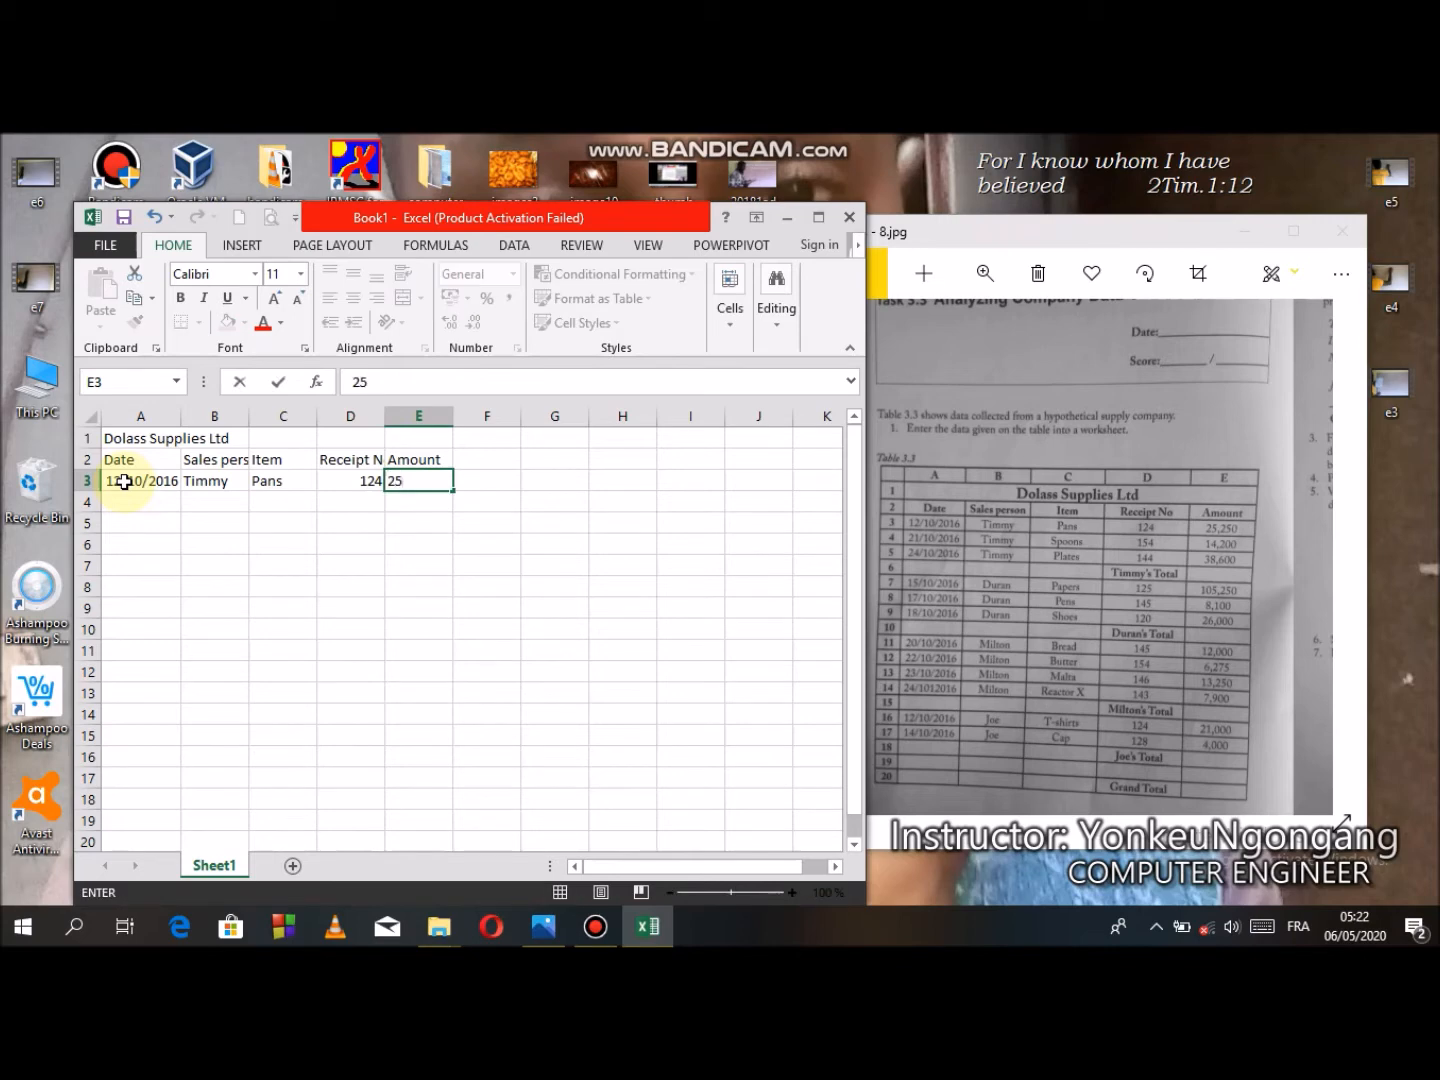
key(BackSpace)
key(BackSpace)
key(BackSpace)
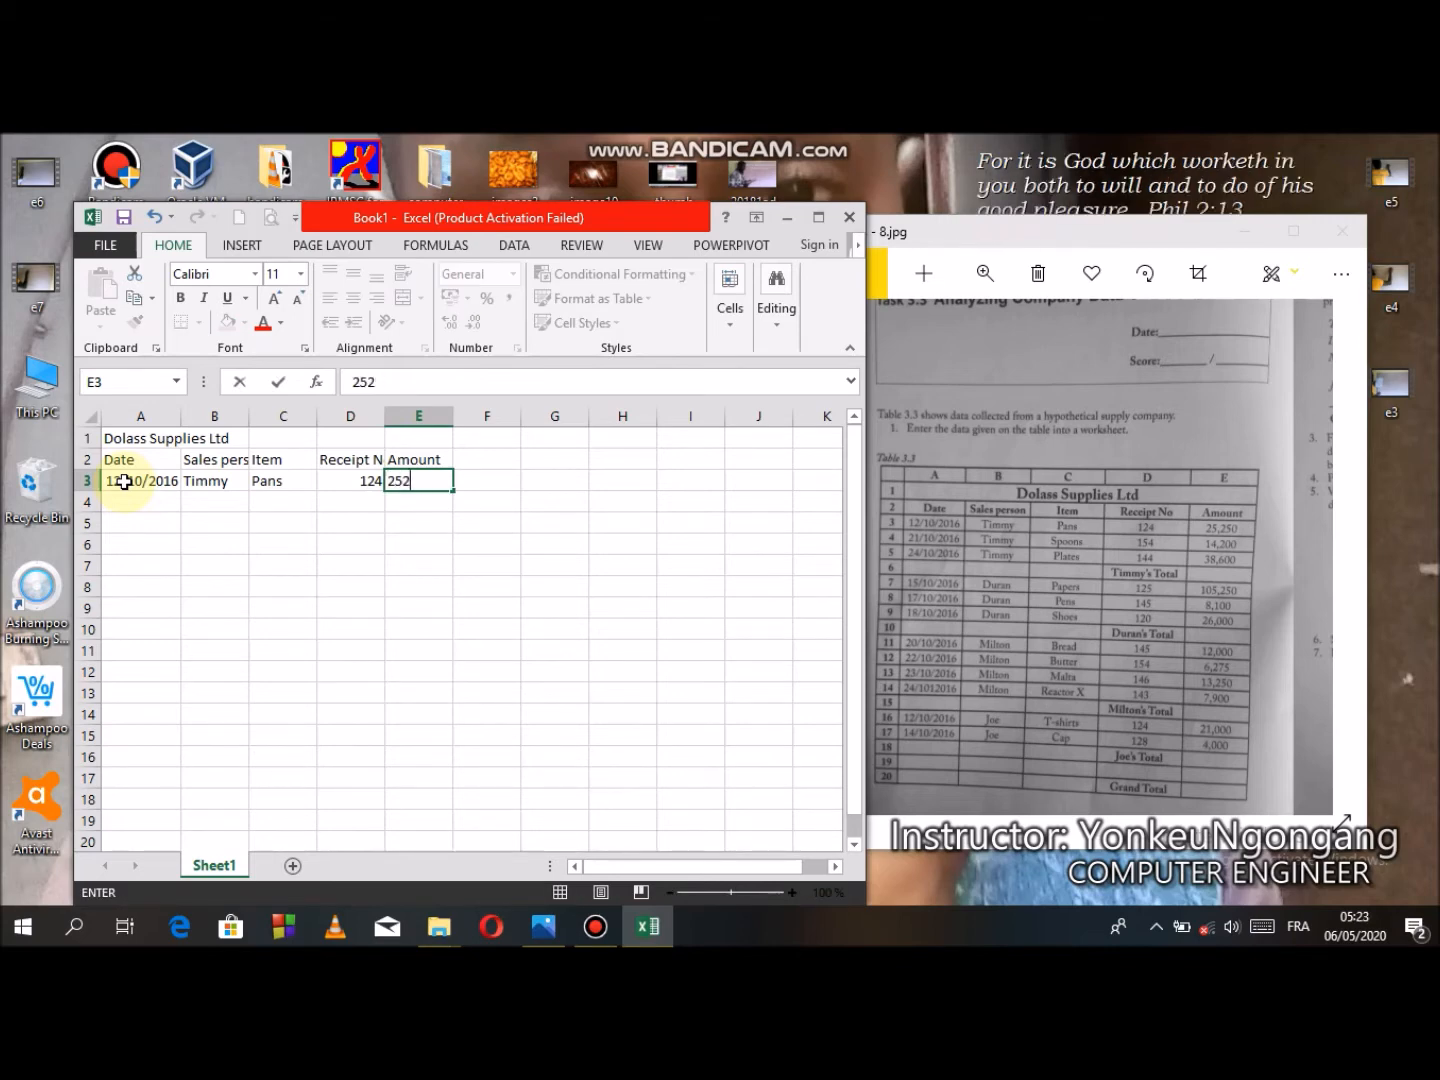
text(,)
text(252)
key(BackSpace)
text(0)
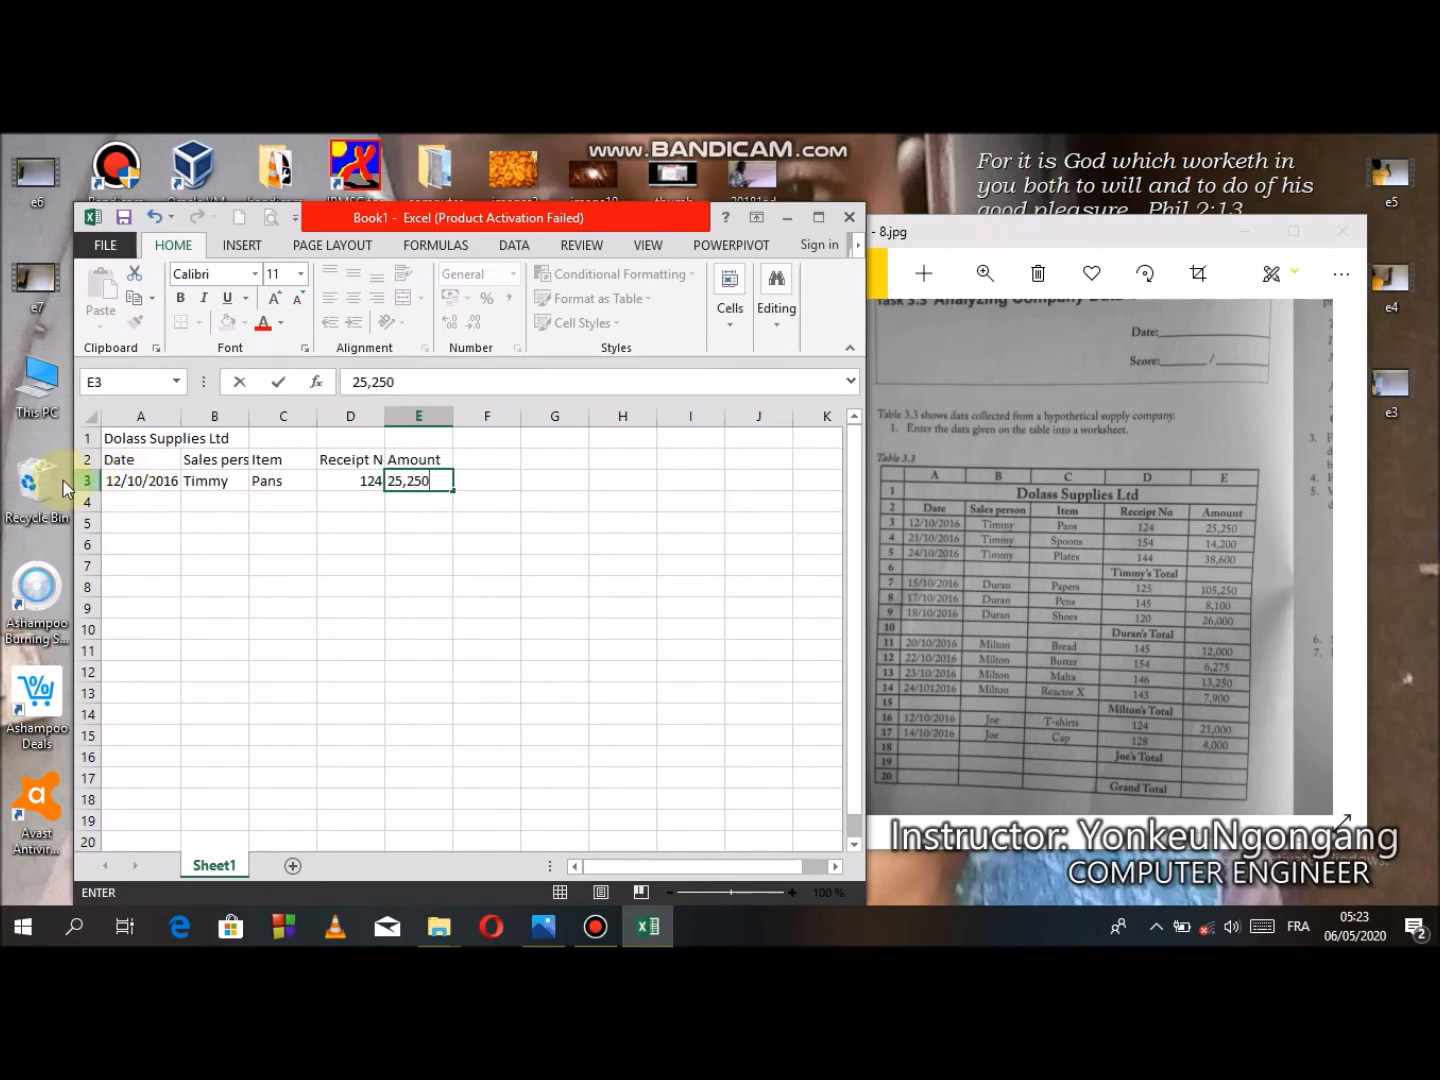
- Enter the dates 12/10/2016 and 24/10/2016 in cells A4 and A5
click(155, 504)
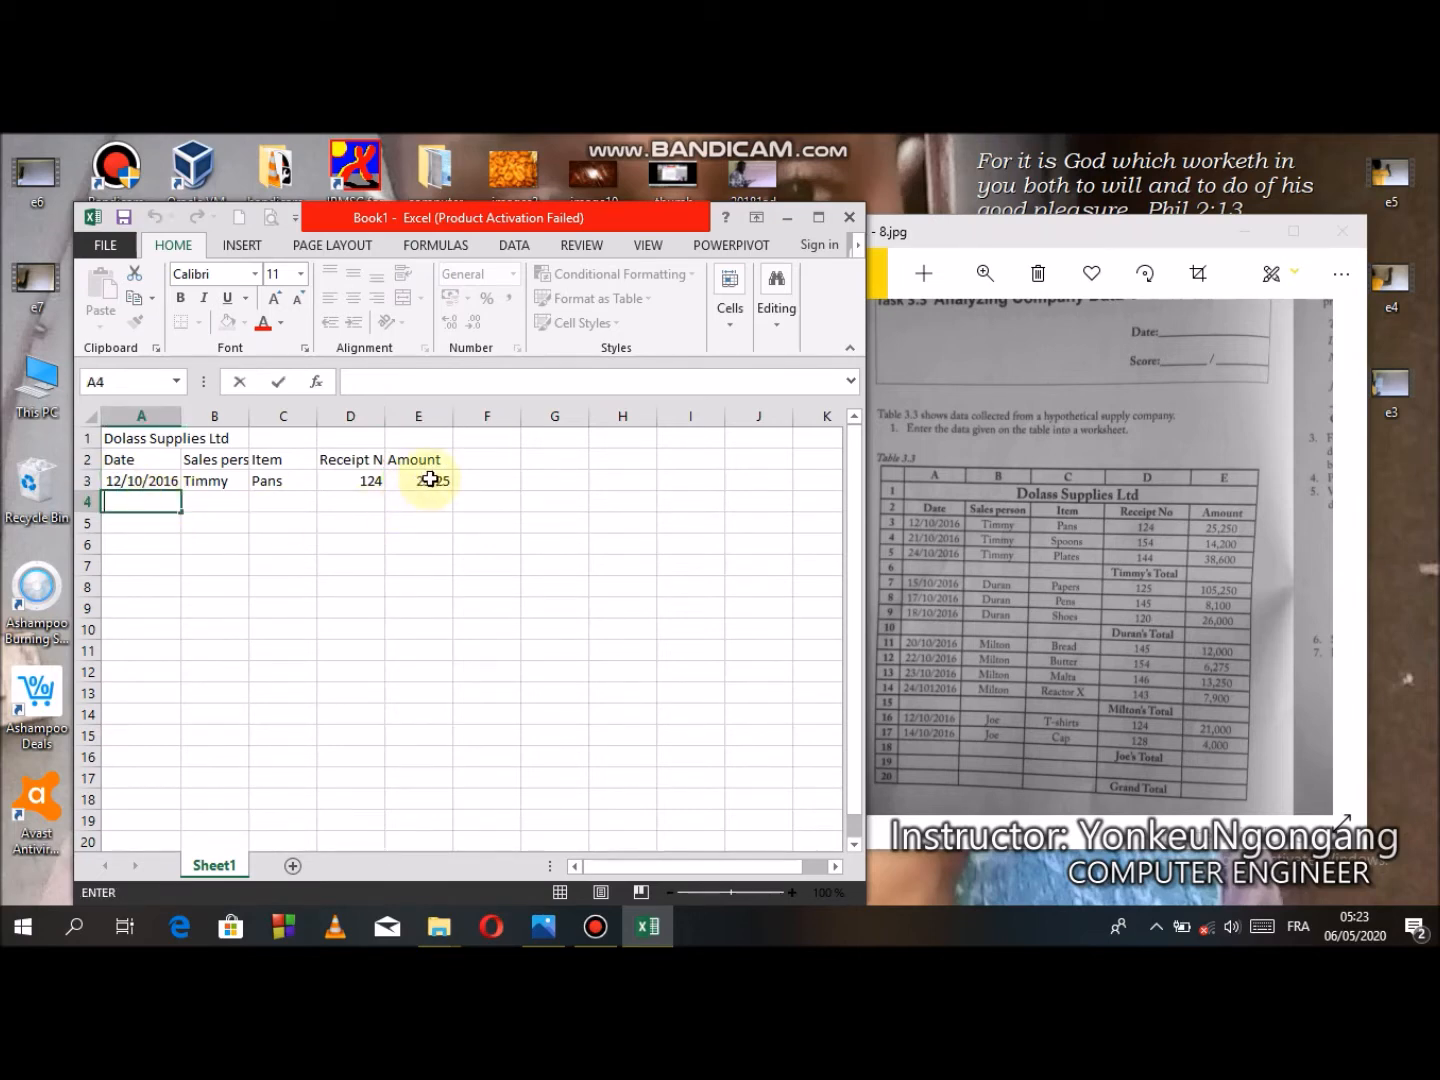
text(12/10/2016)
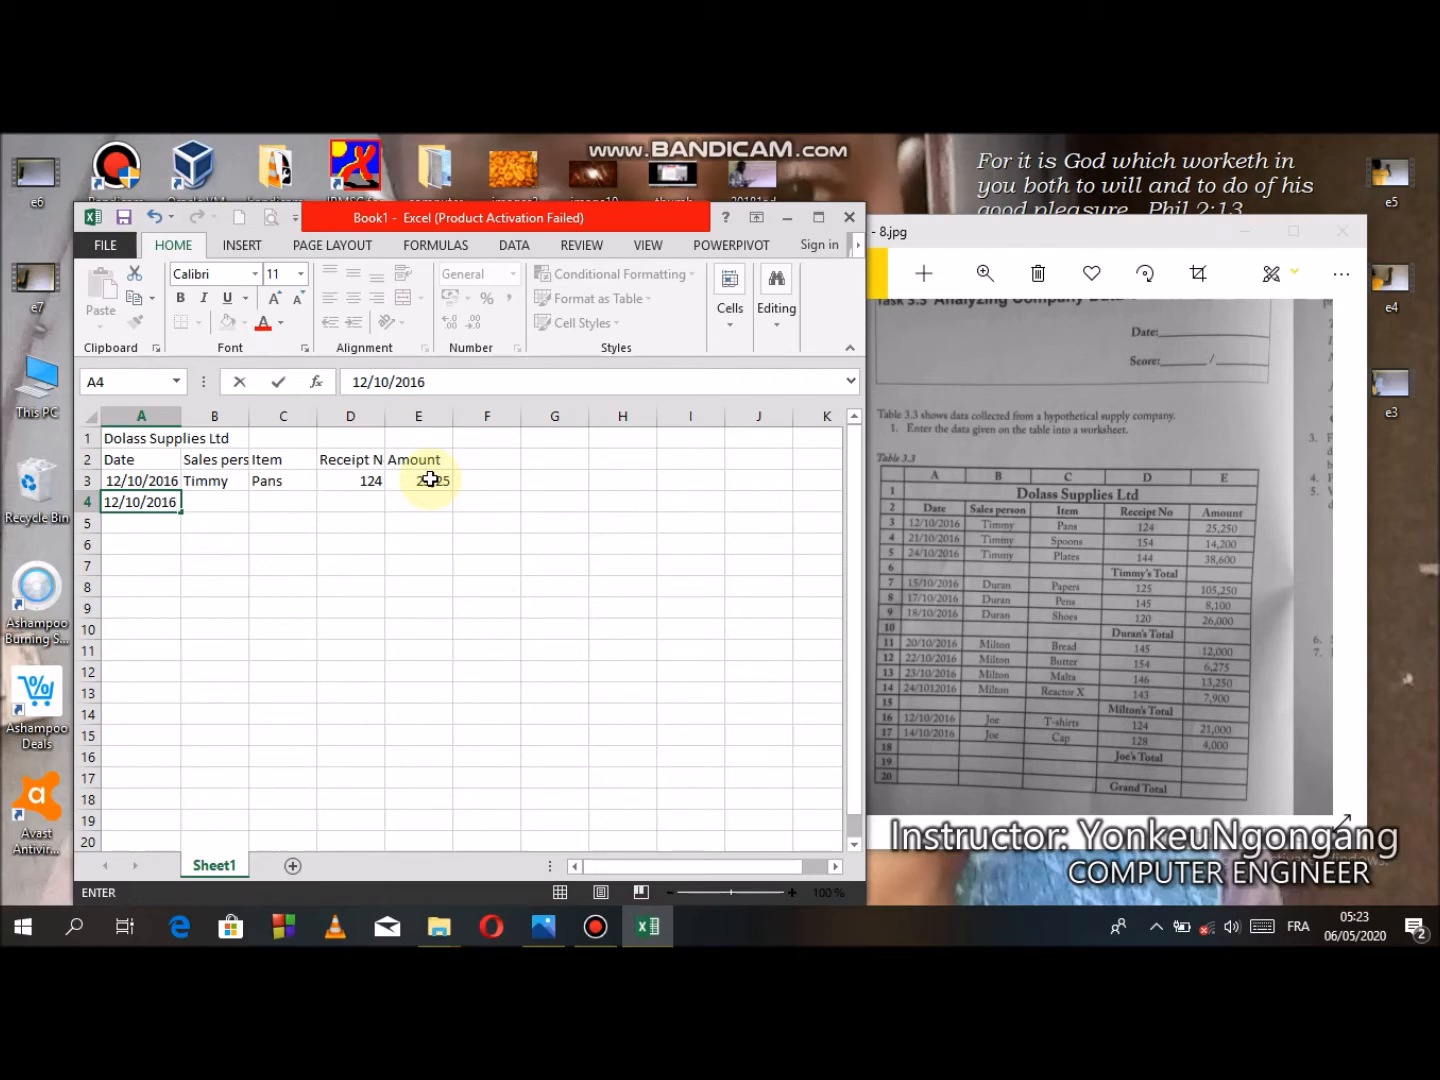
key(Return)
text(24)
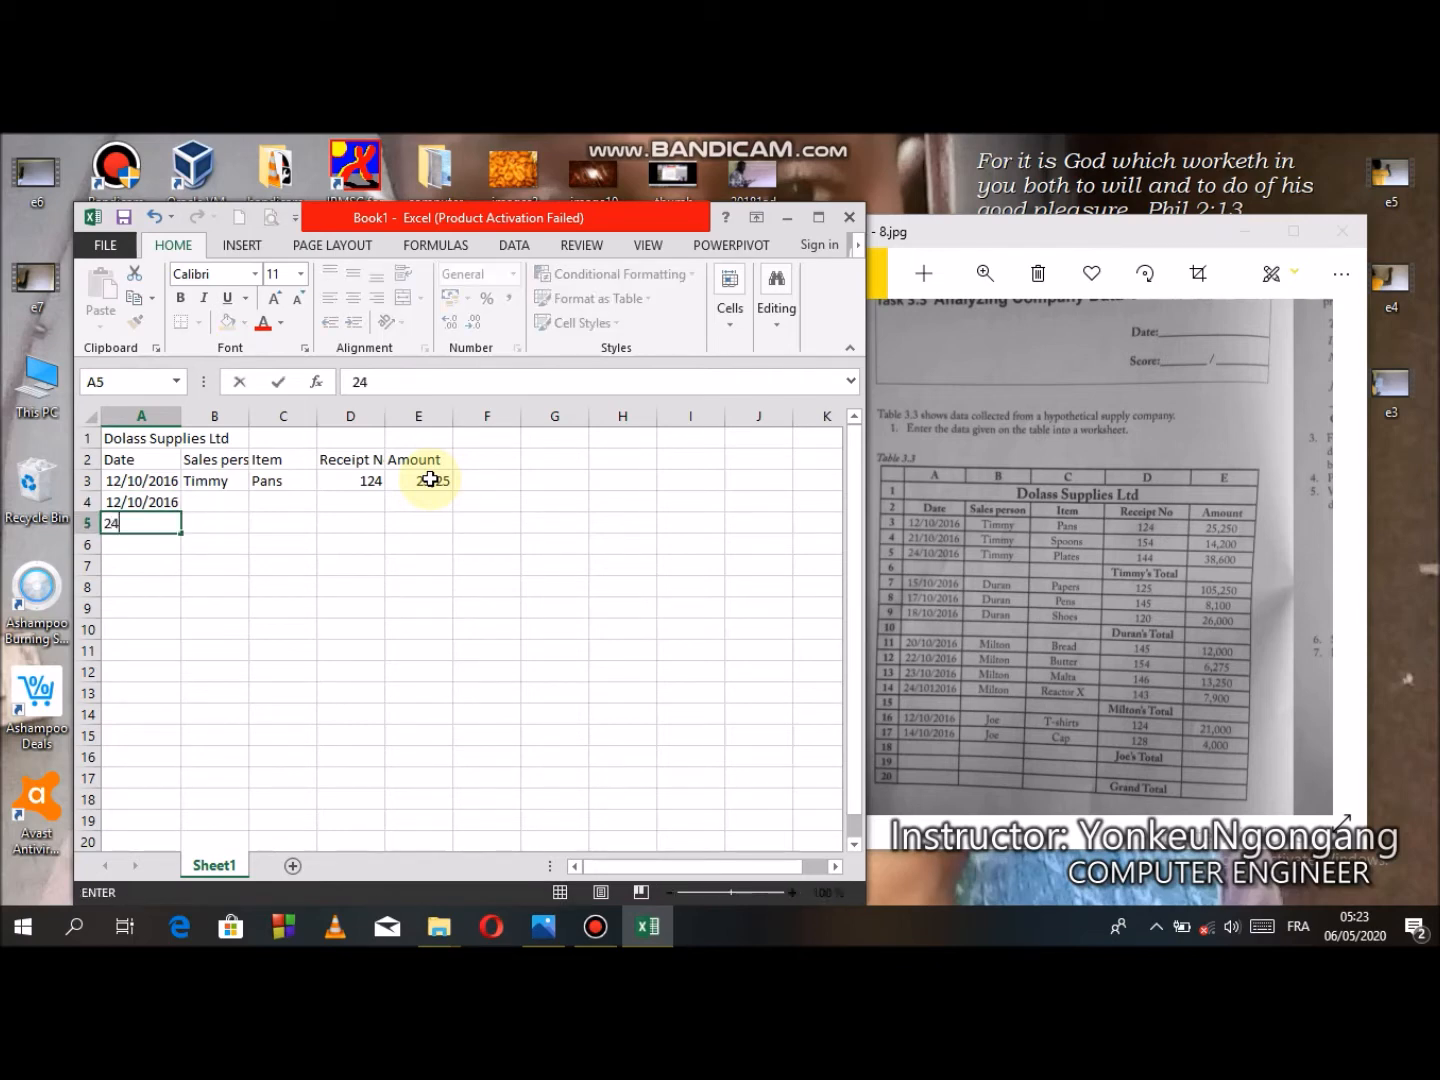
text(/10)
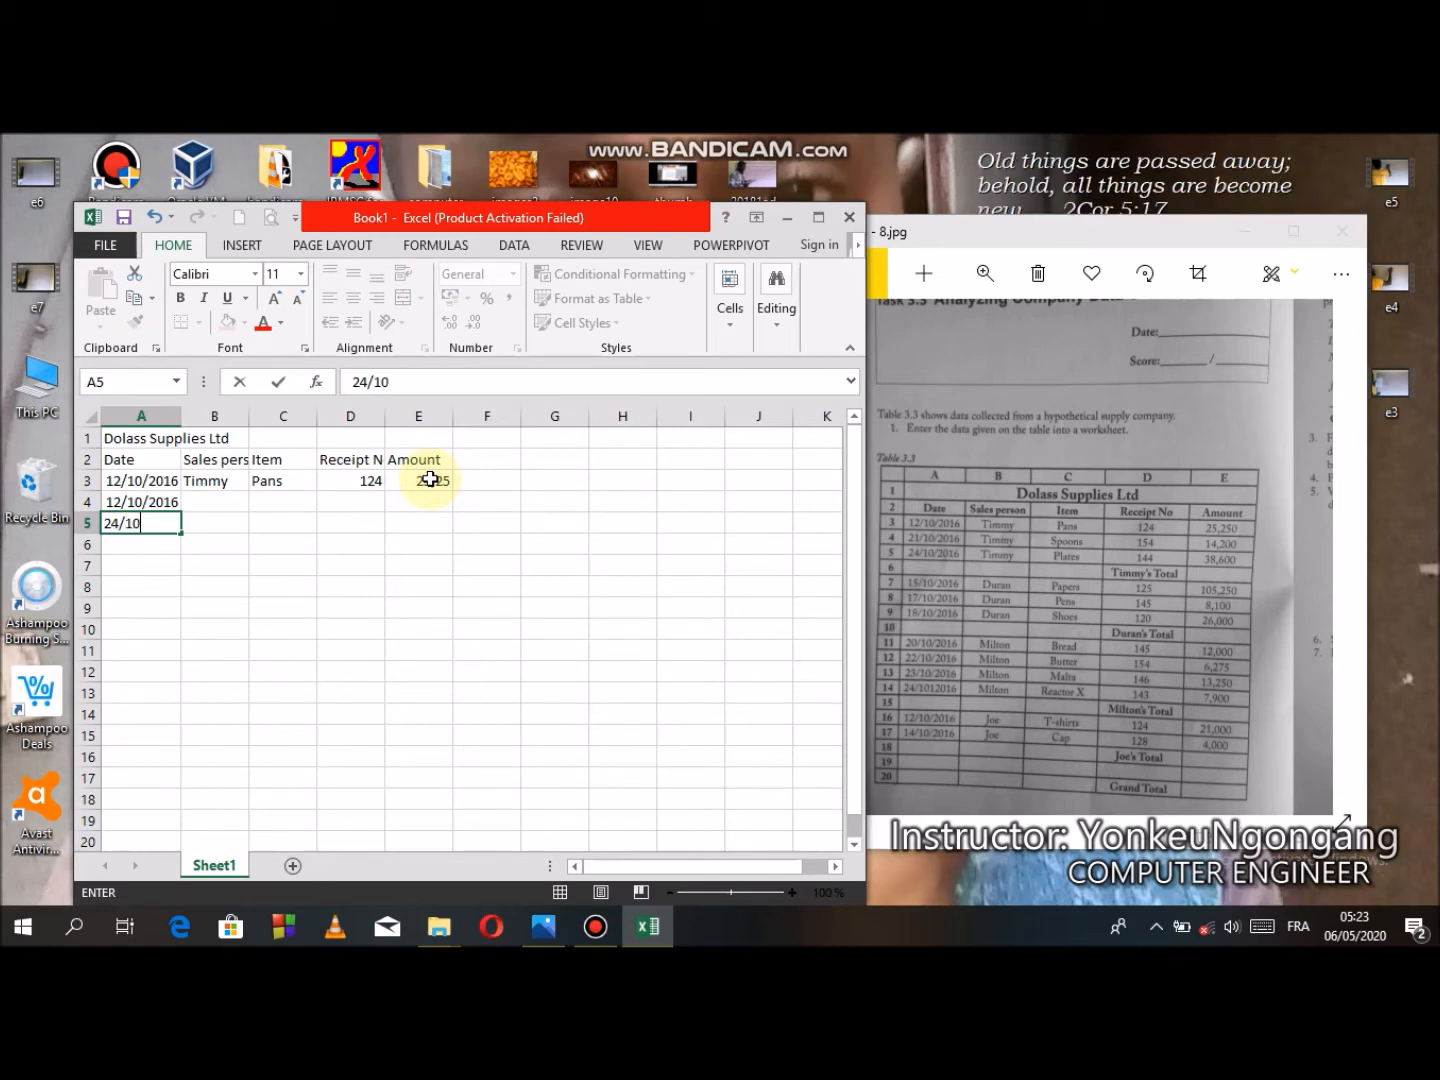
text(/2016)
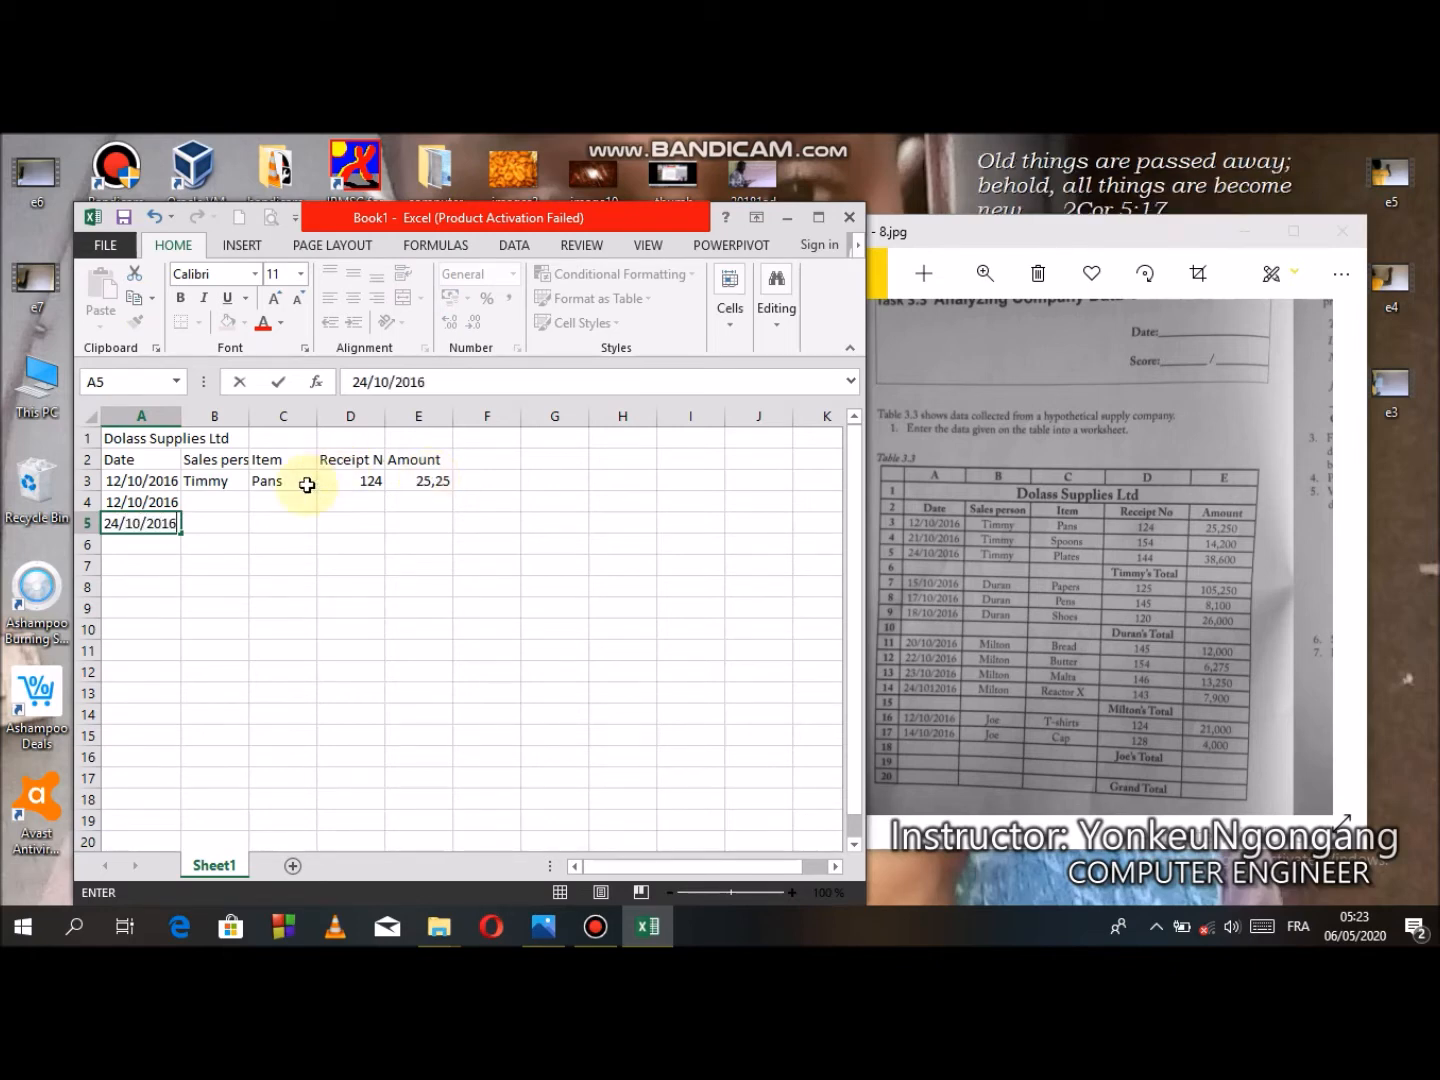
- Fill the sales person Timmy down from B3 into rows 4 and 5
click(204, 482)
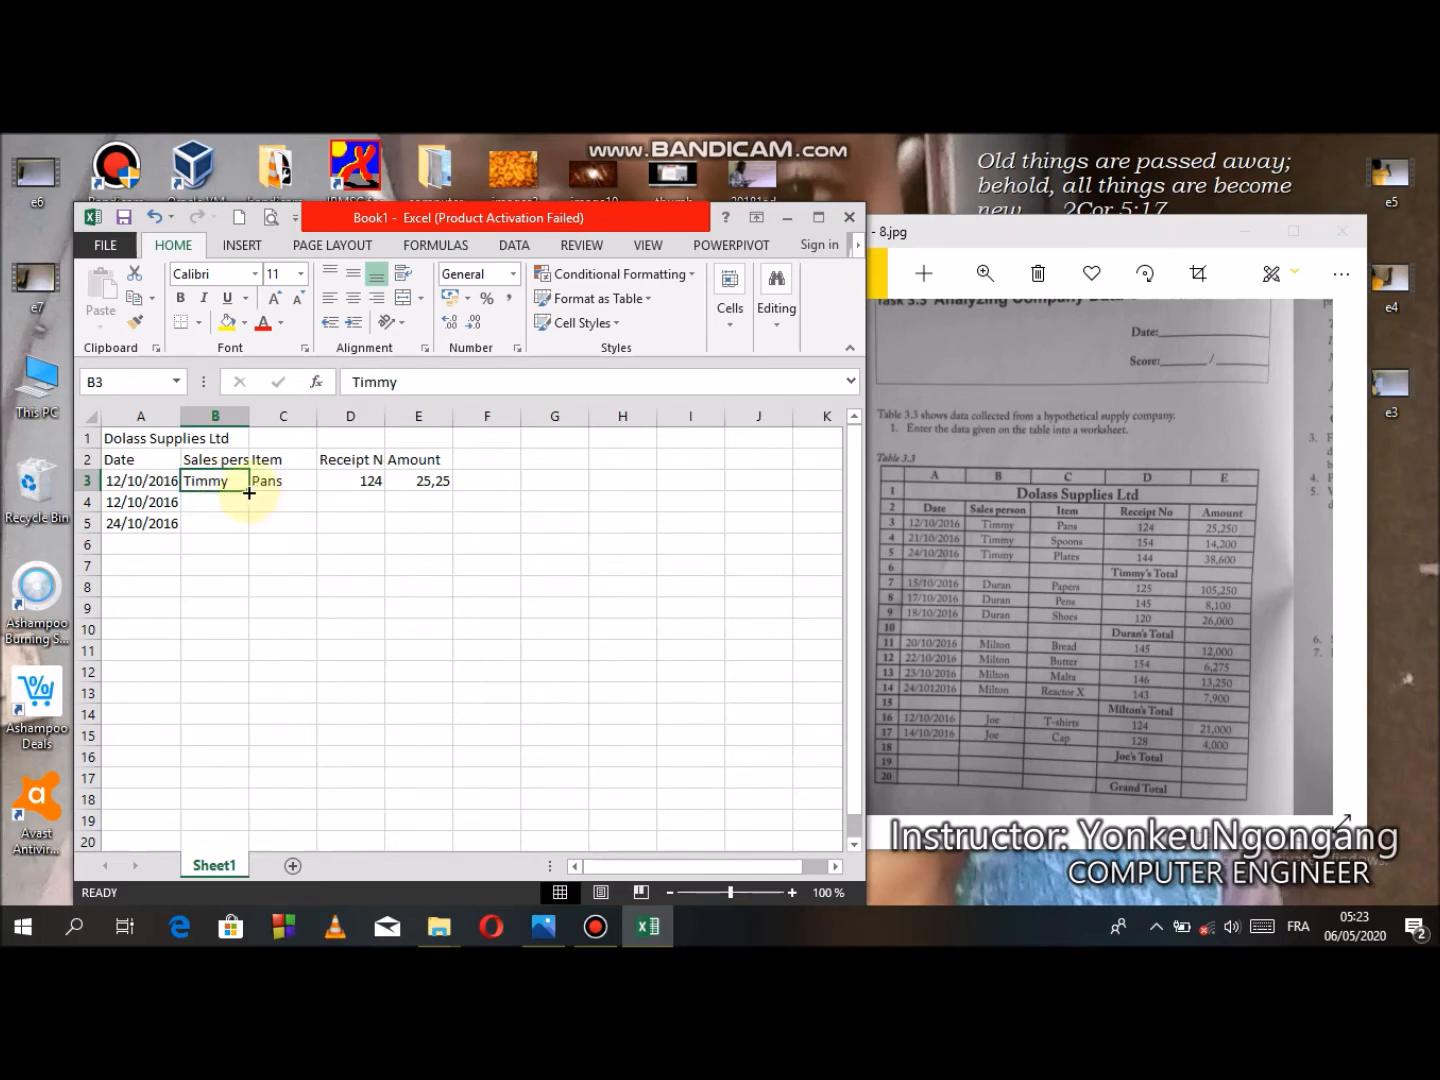
drag(249, 492, 248, 492)
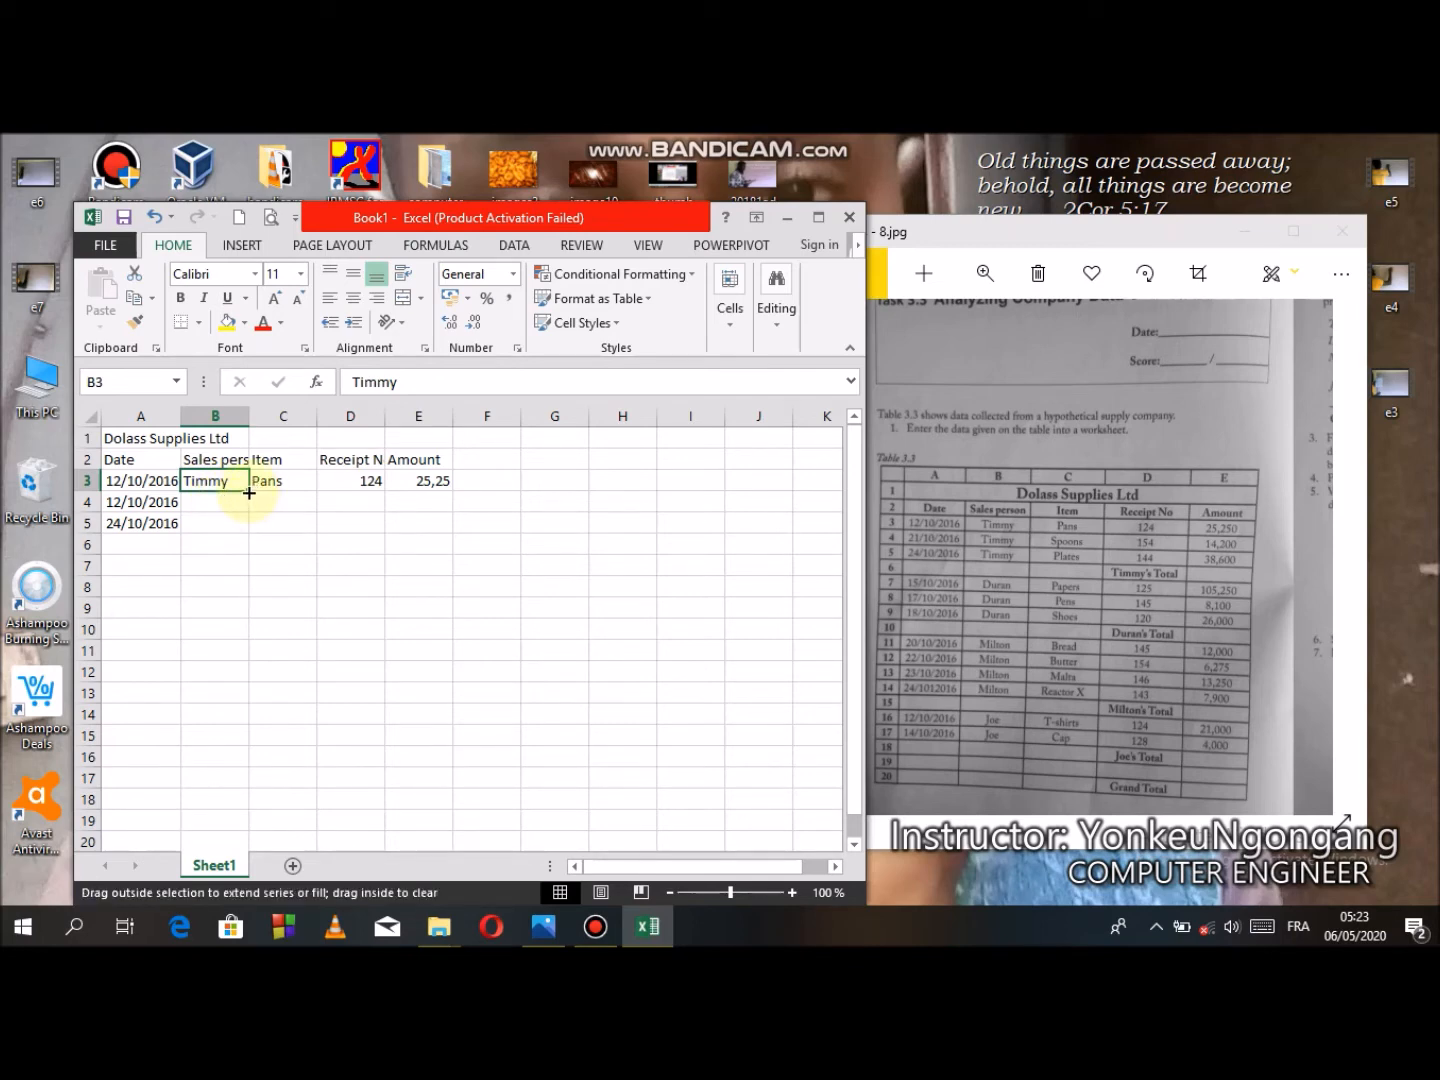
drag(249, 492, 247, 539)
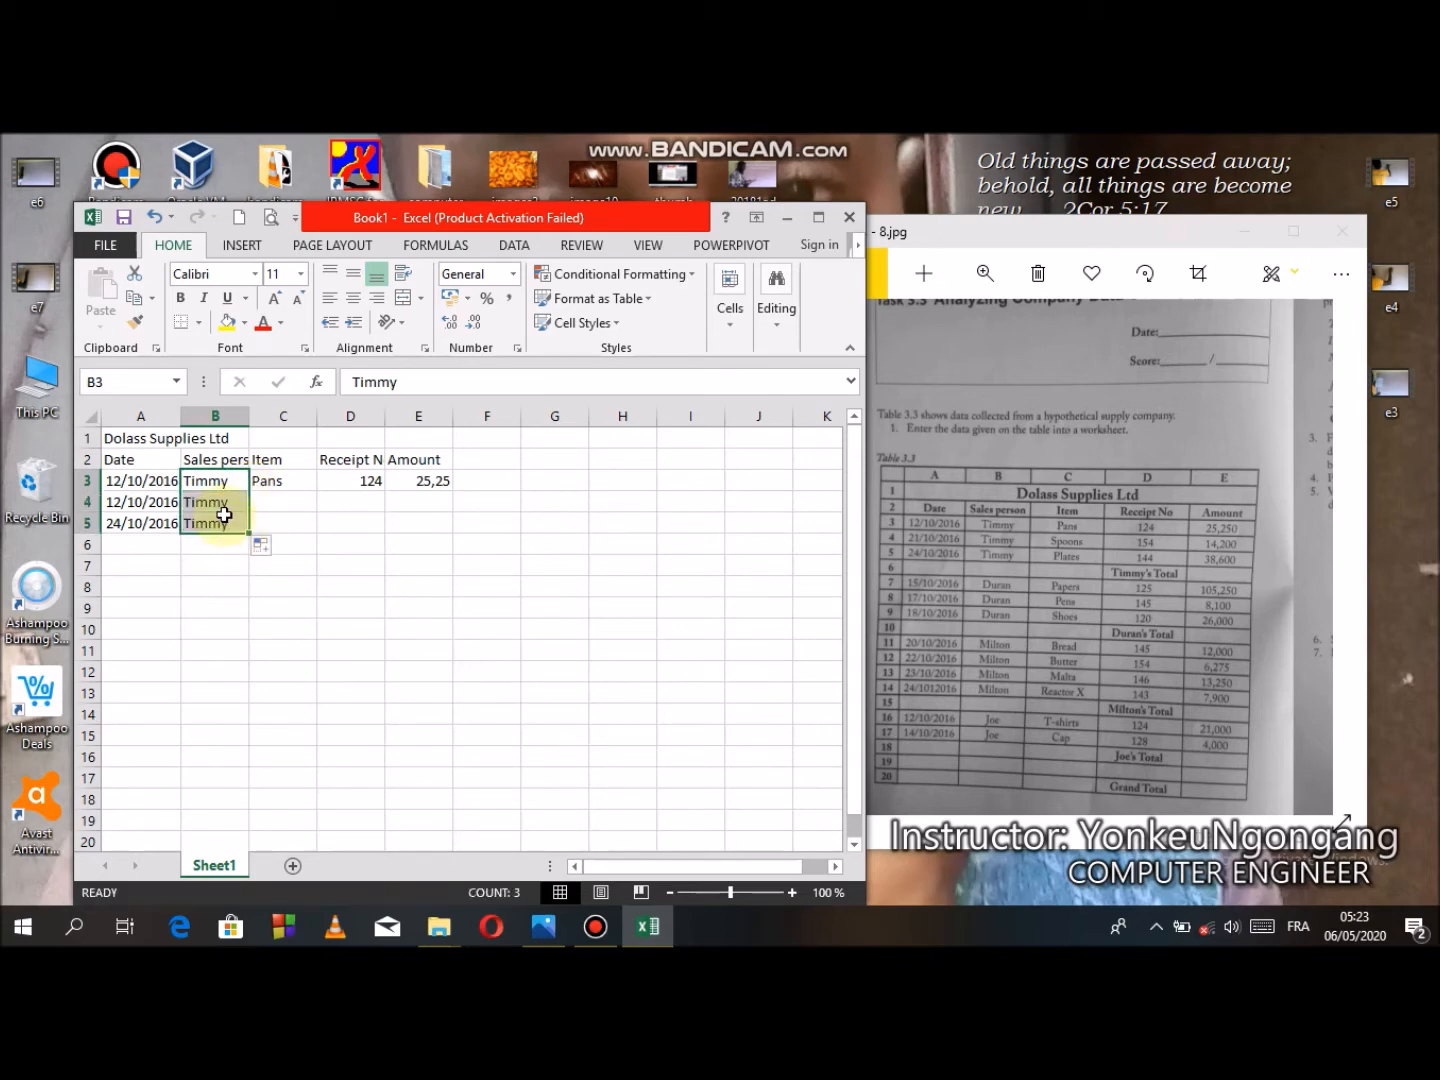
- Enter the items Spoons and Plates in cells C4 and C5
click(284, 503)
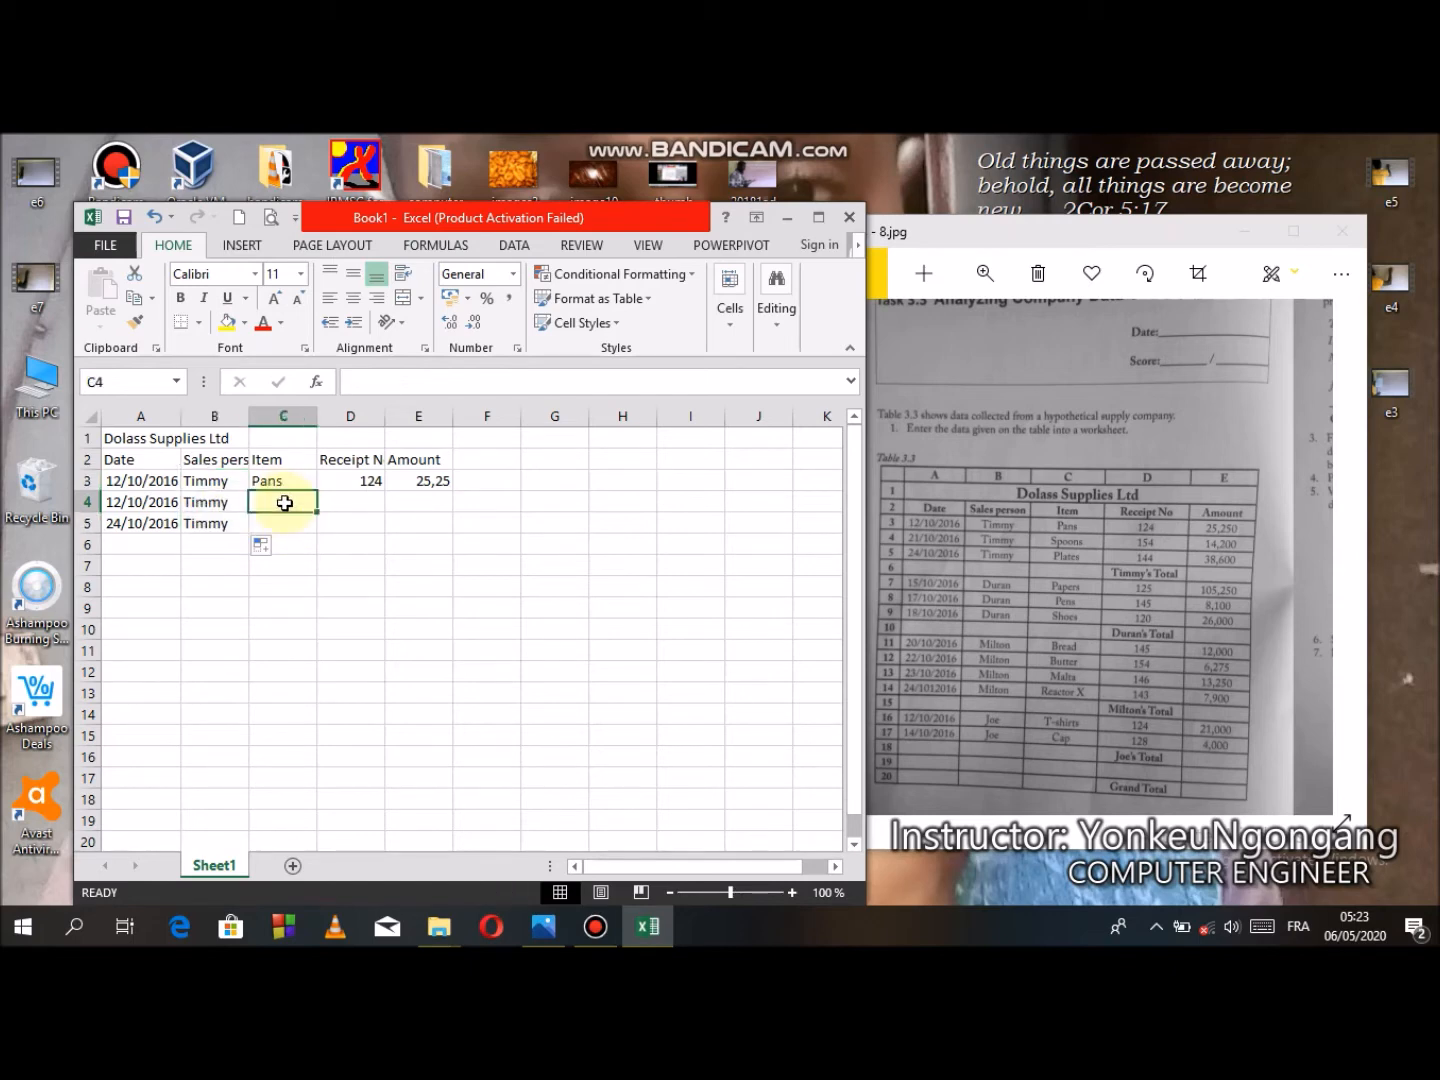
text(q)
key(BackSpace)
text(s)
text(S)
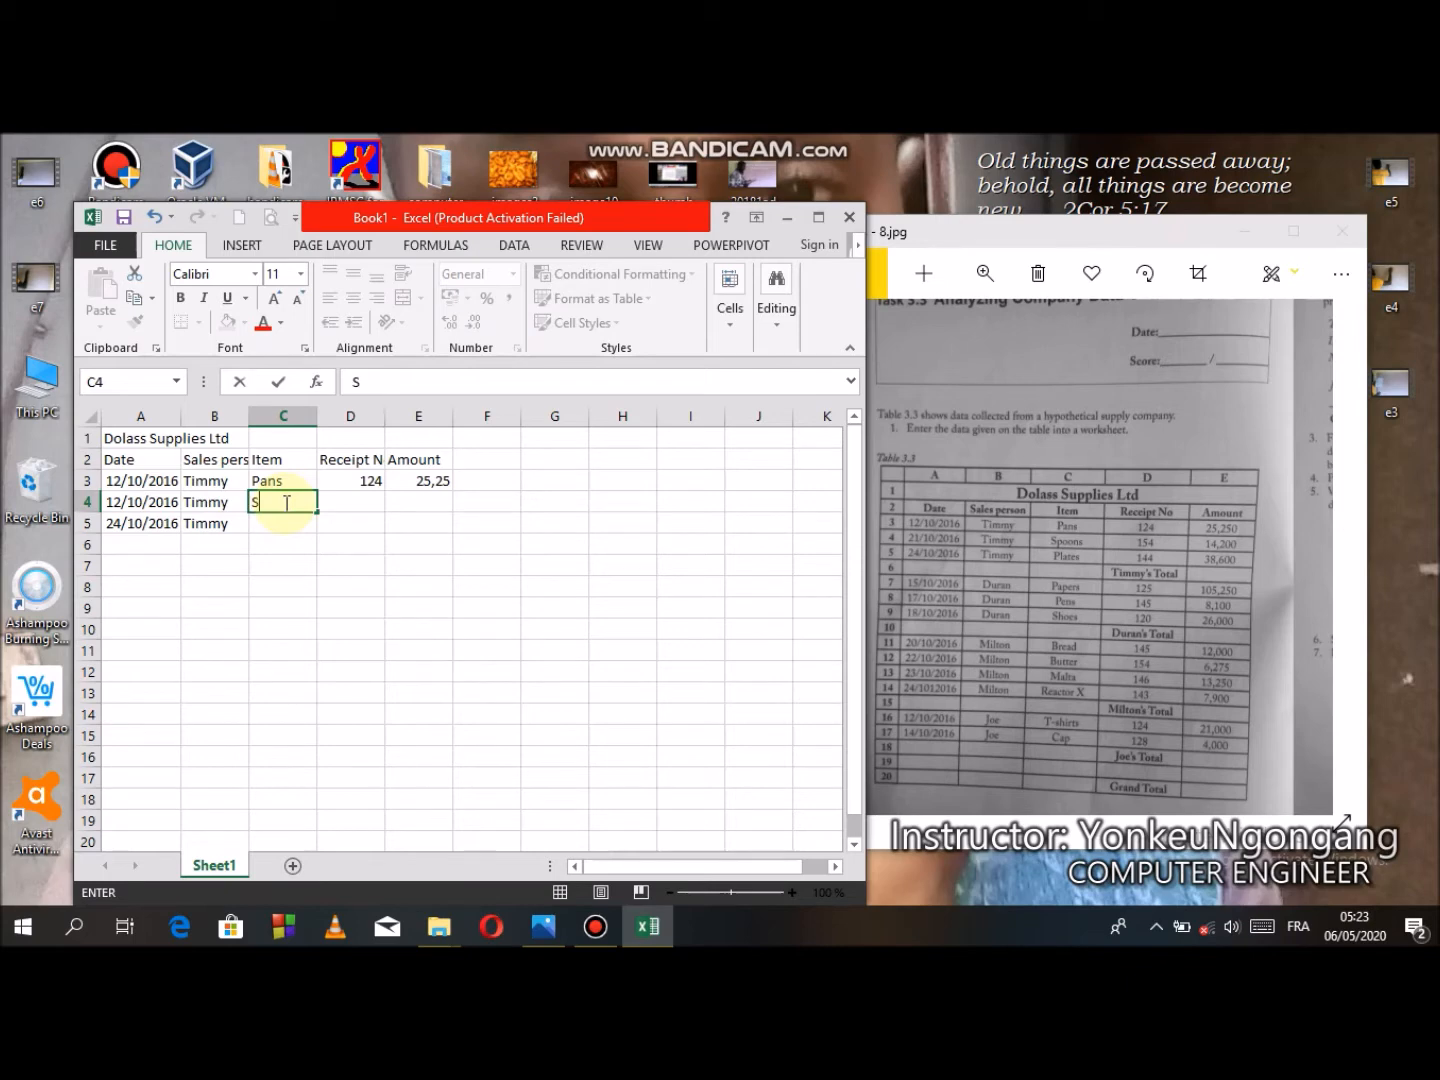
text(poons)
key(Return)
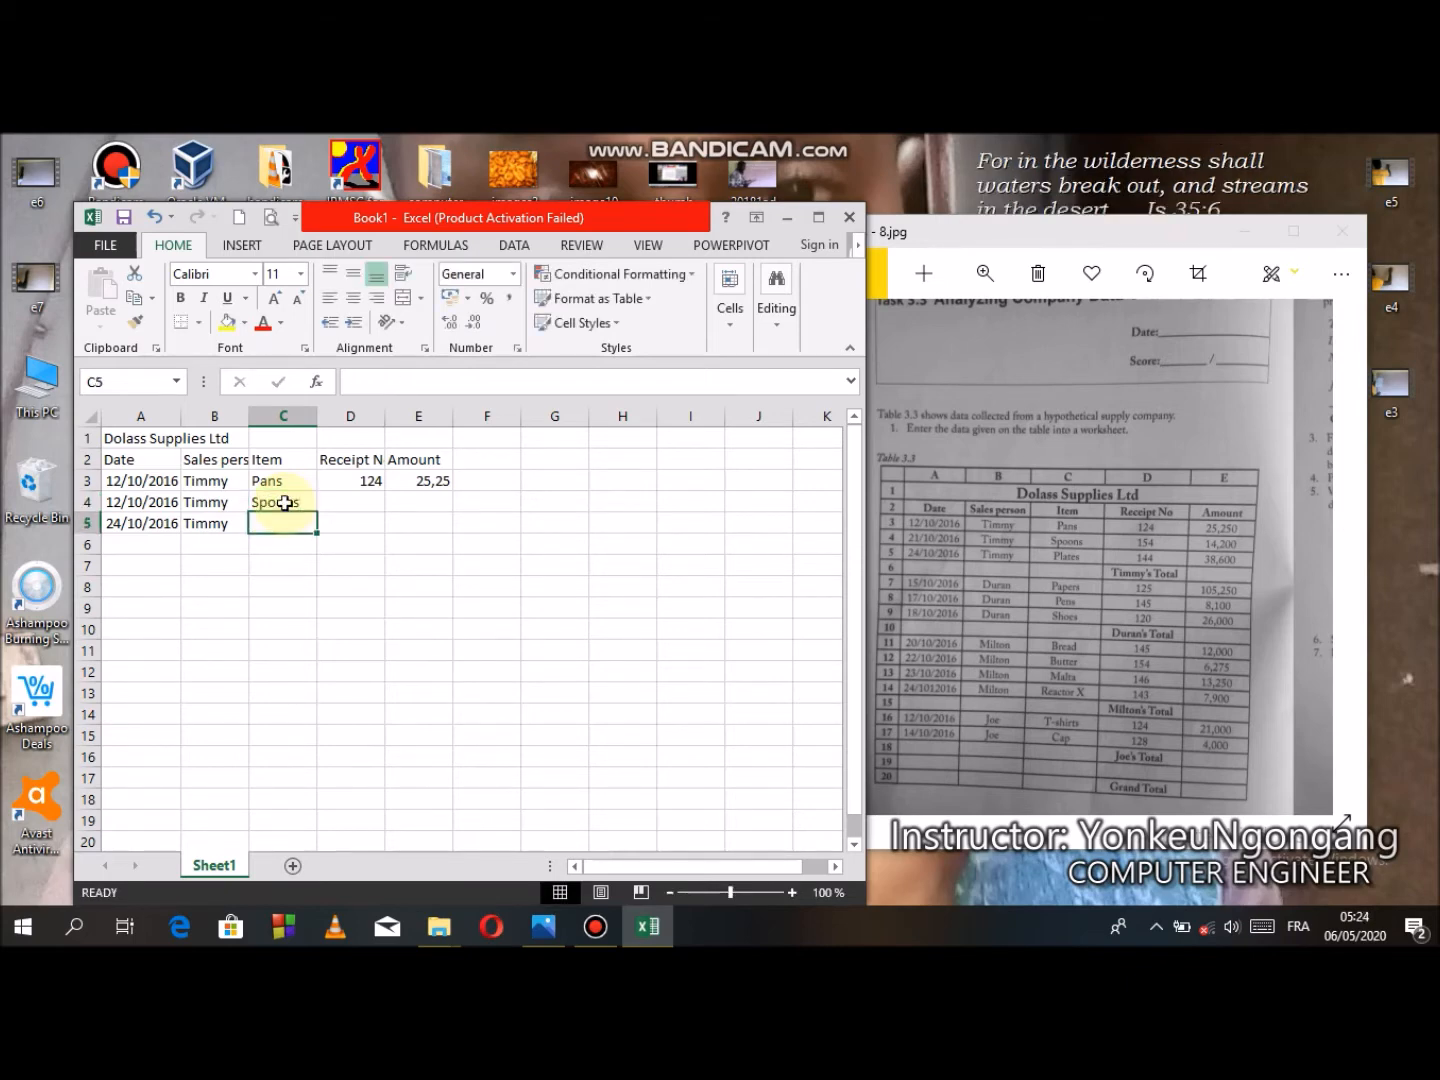
text(Plates)
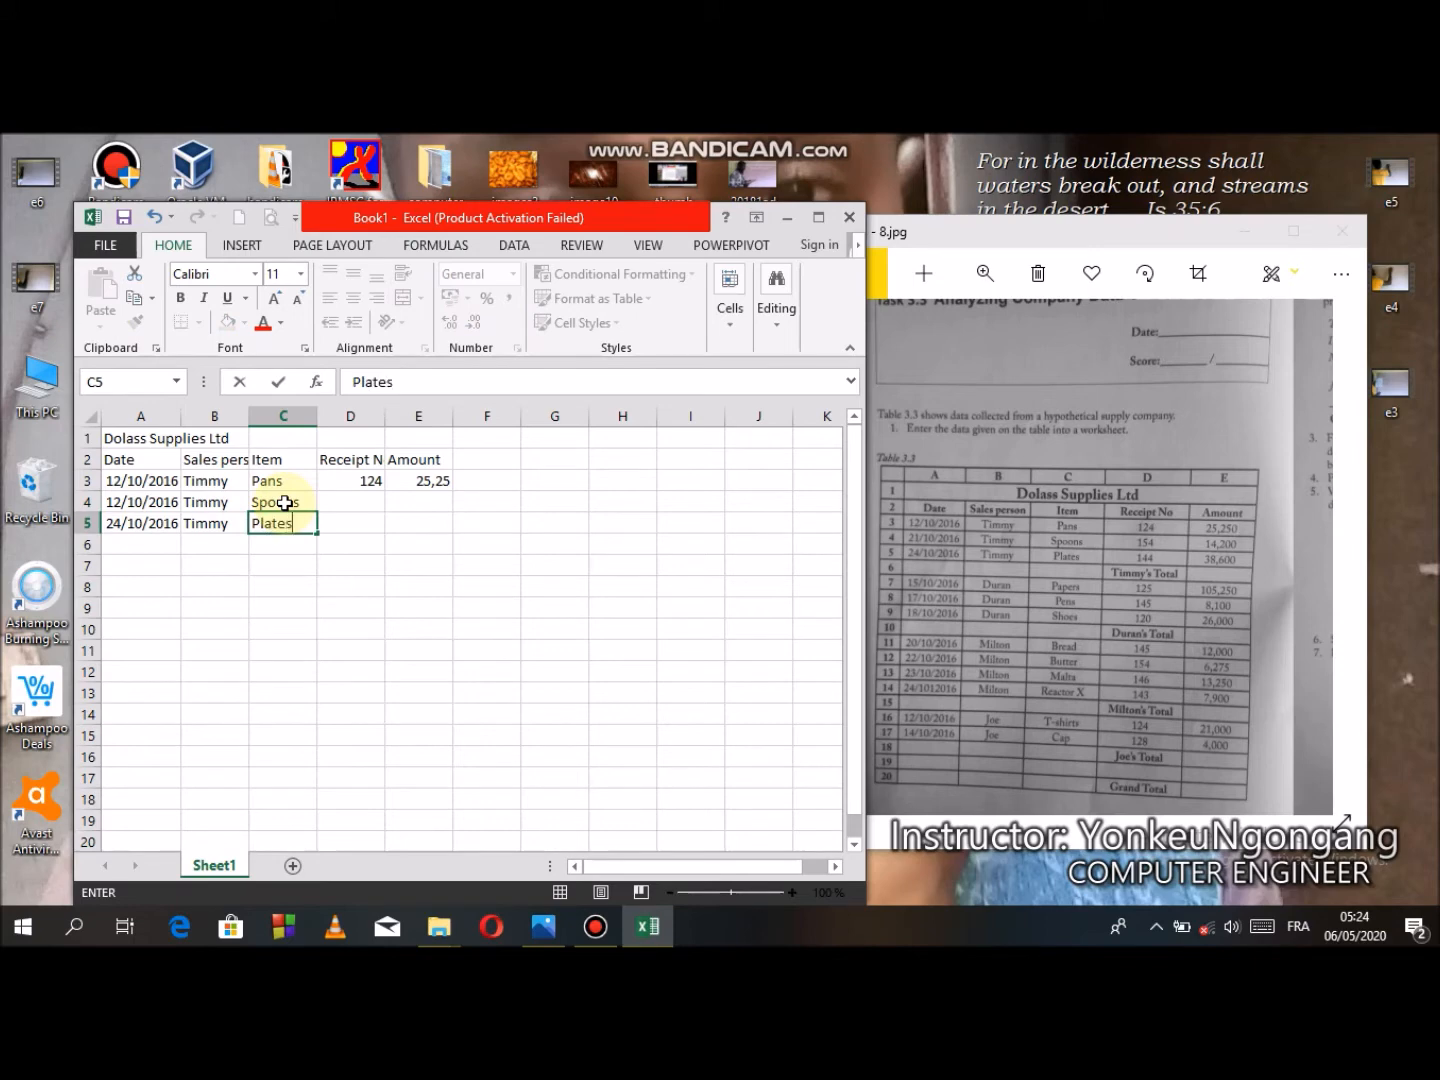
- Enter receipt numbers 154 and 144 in cells D4 and D5
click(365, 510)
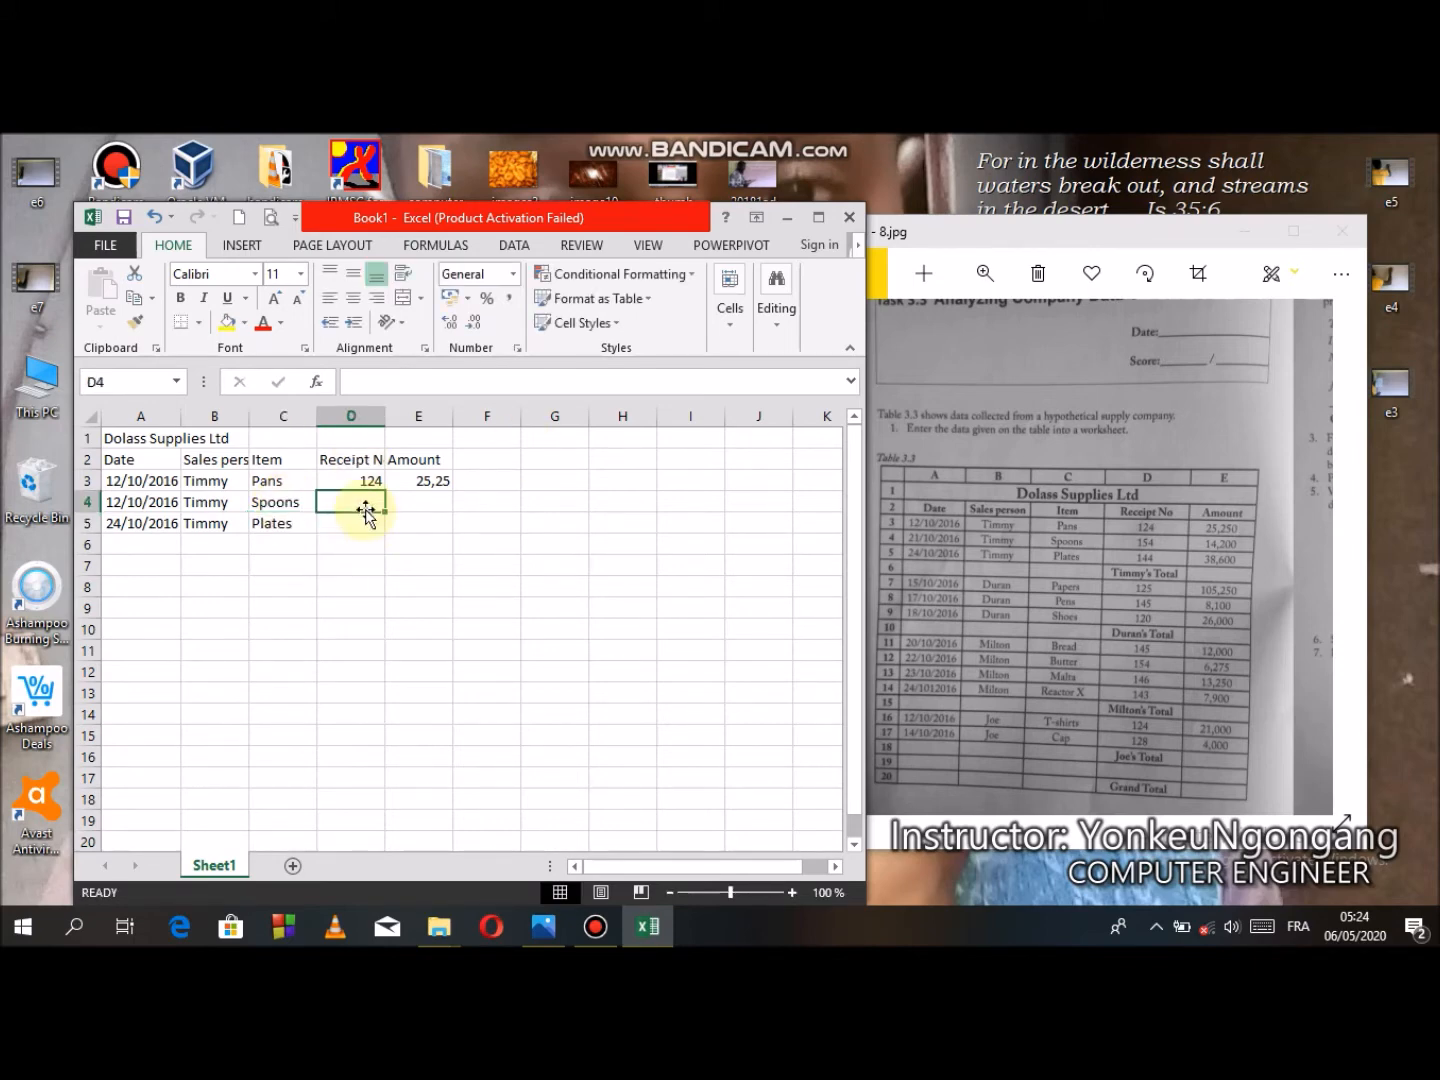
text(154)
key(Return)
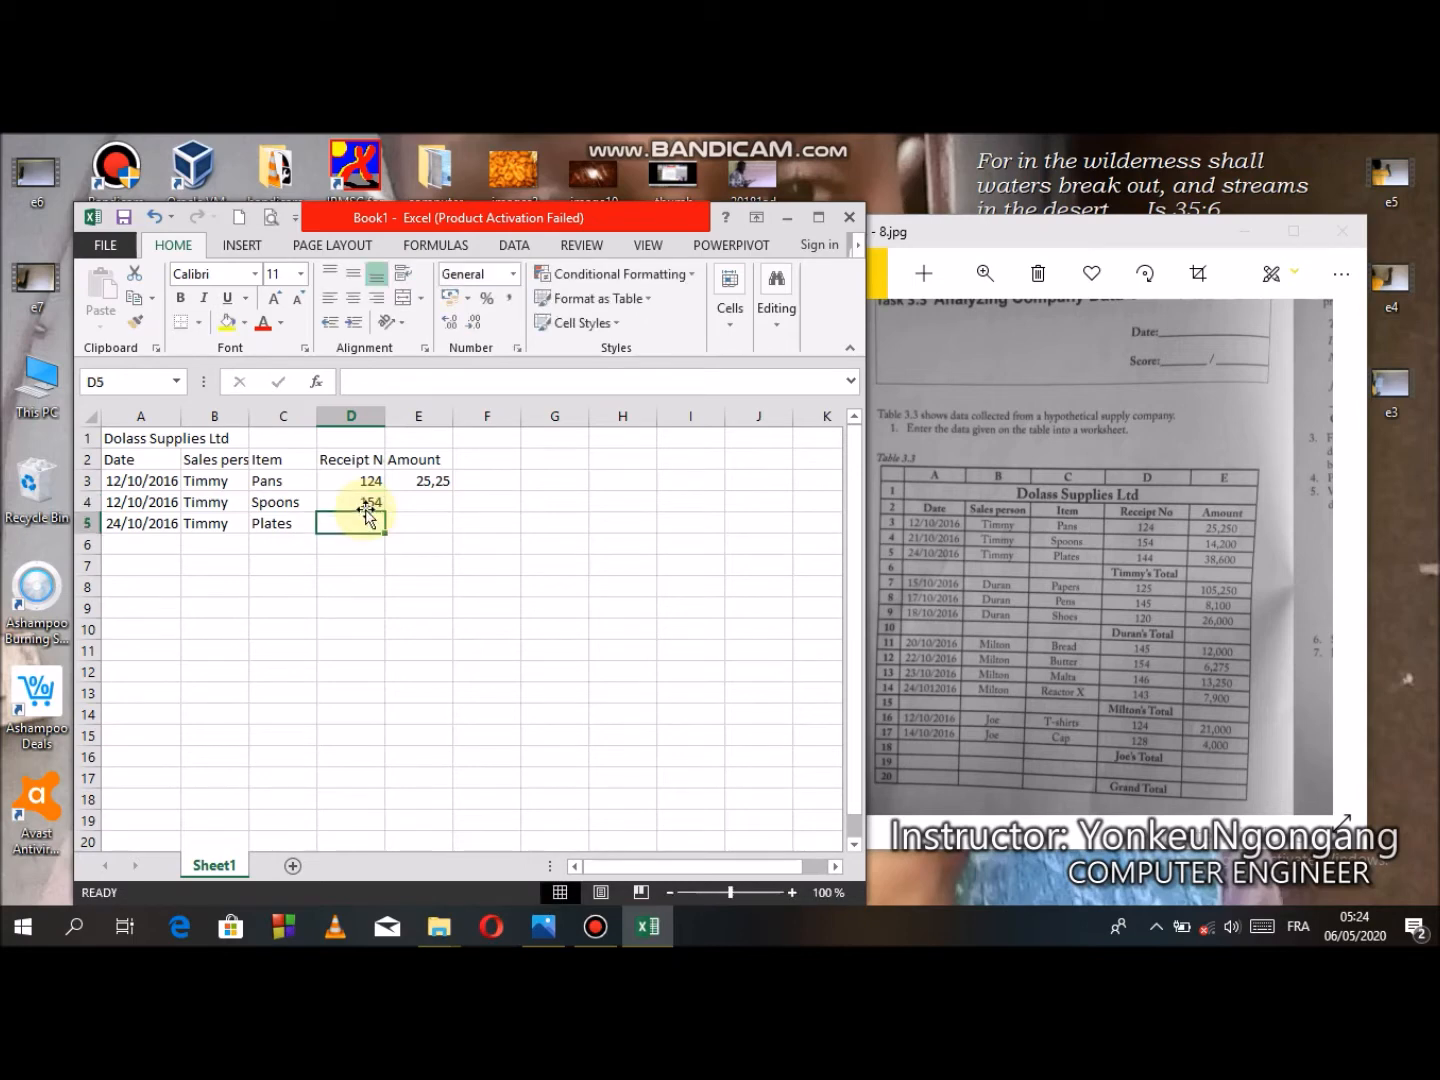
text(144)
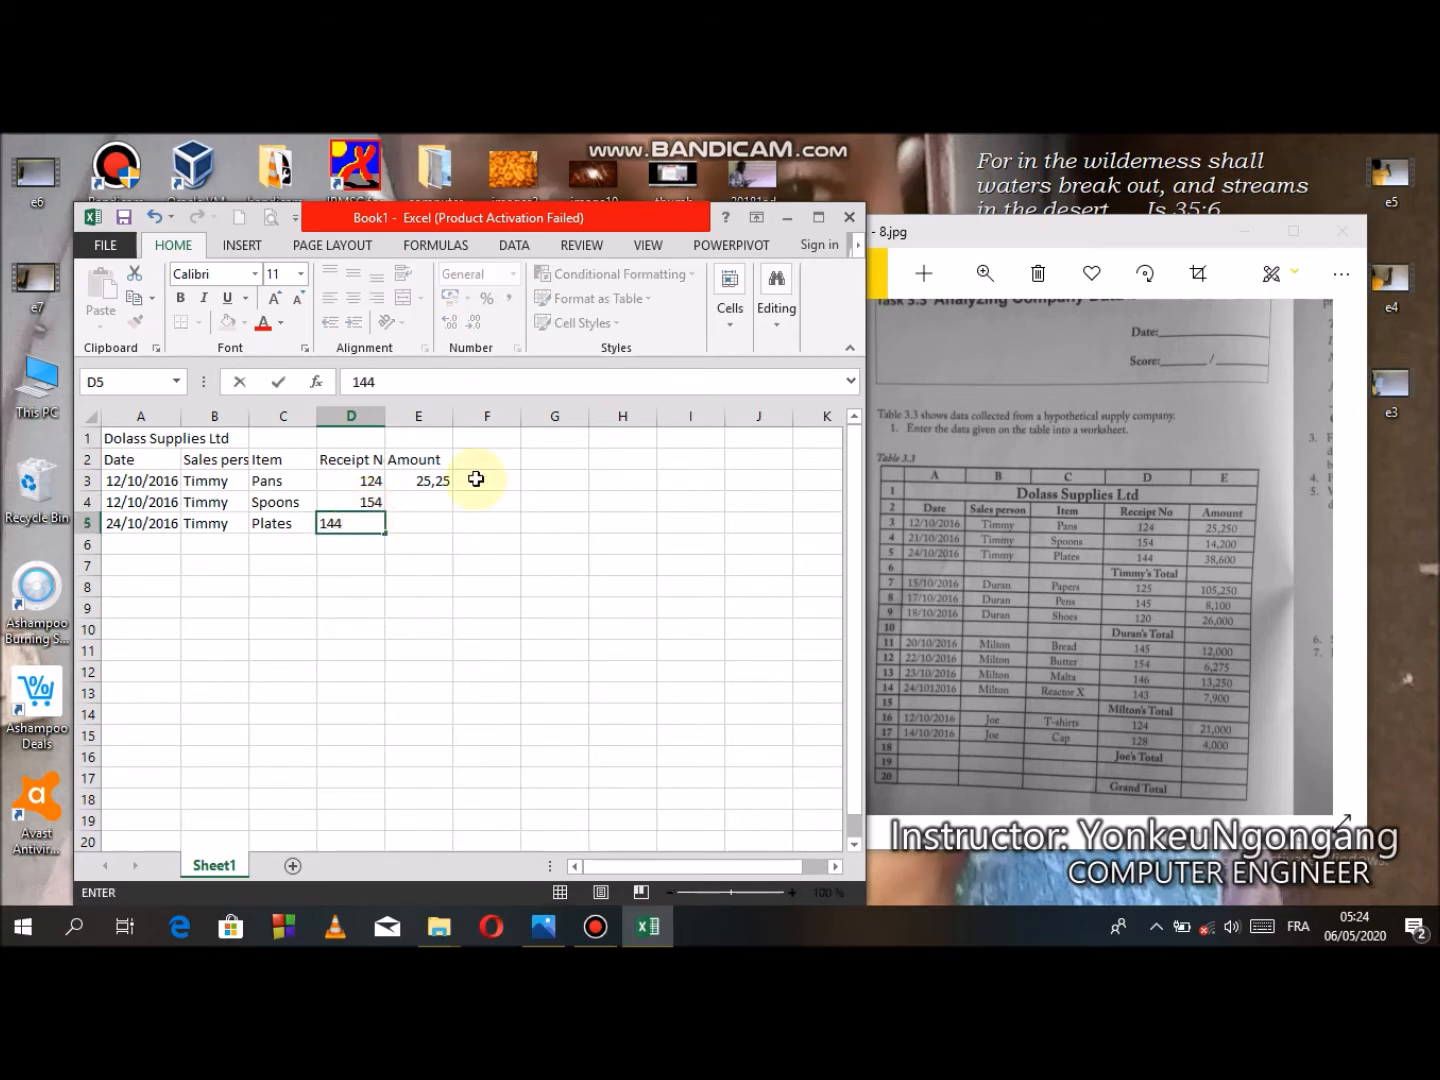
- Enter the amounts 14,200 and 38,600 in cells E4 and E5
click(428, 497)
text(14.)
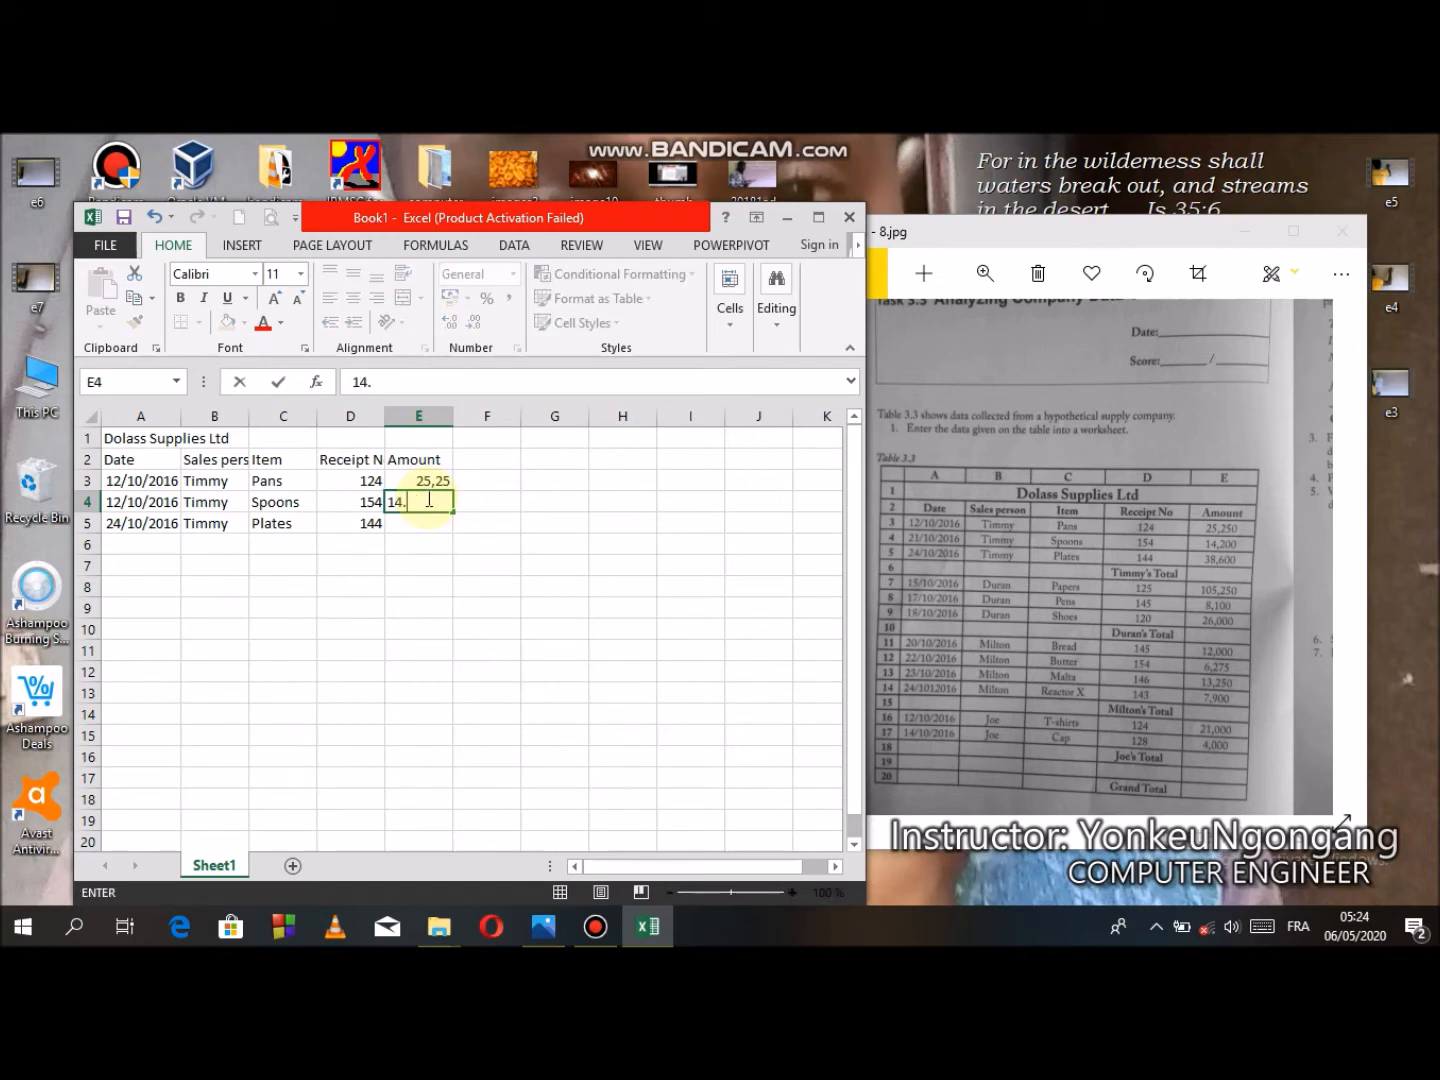
key(BackSpace)
text(,200)
key(ctrl+Return)
key(Return)
text(38)
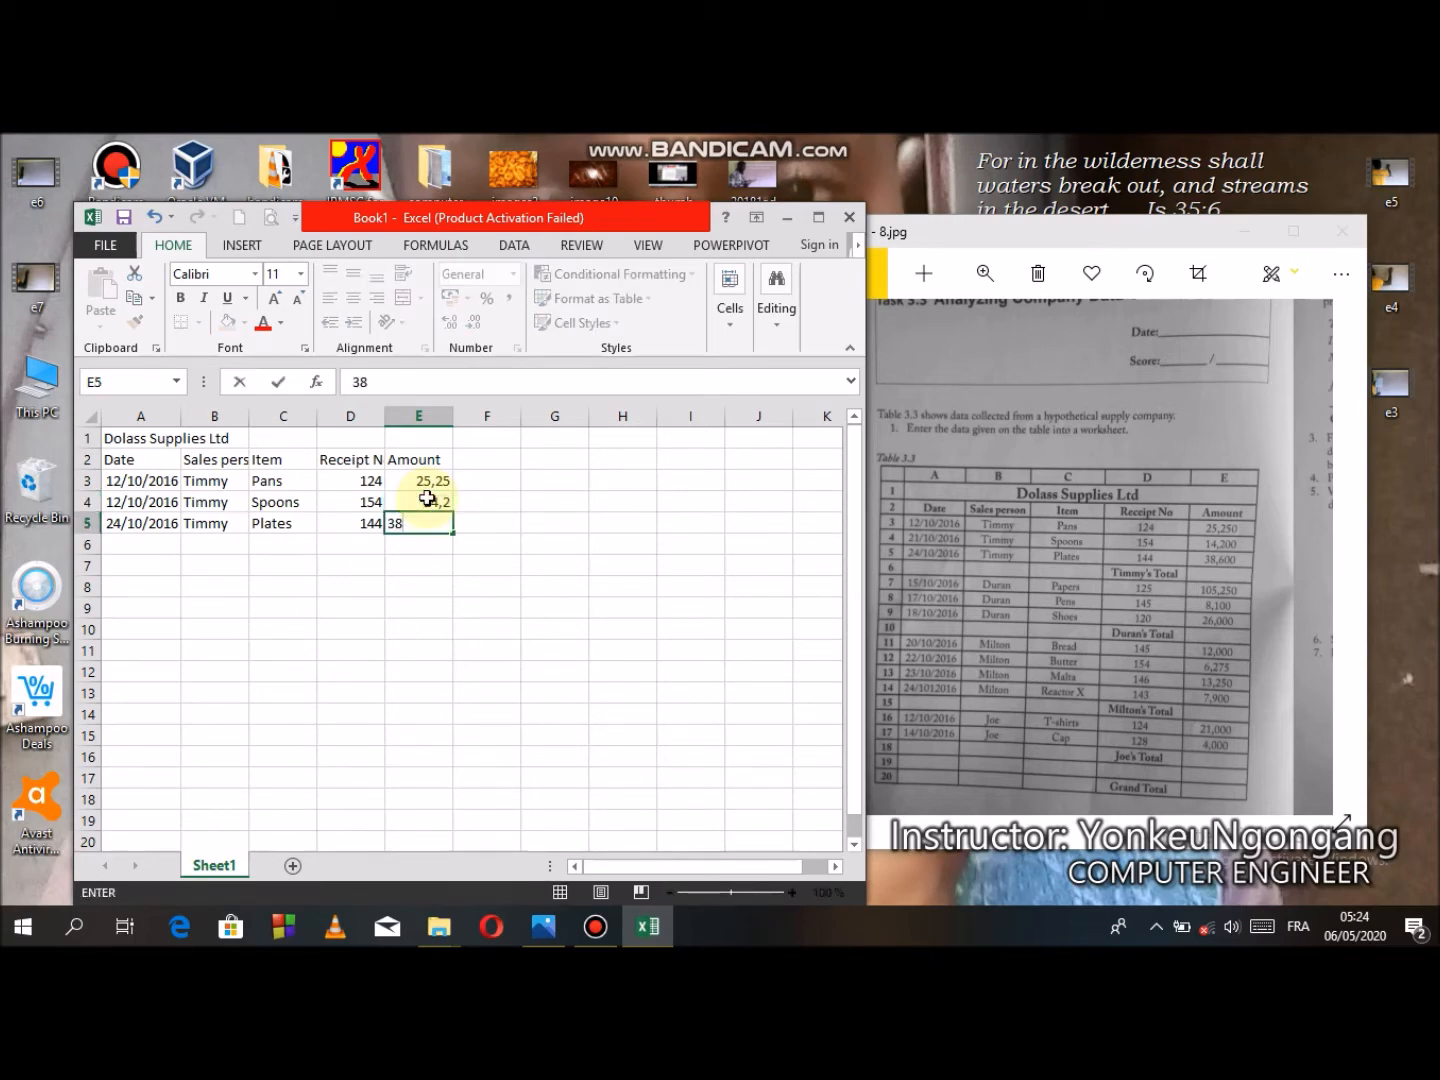
text(,600)
click(296, 589)
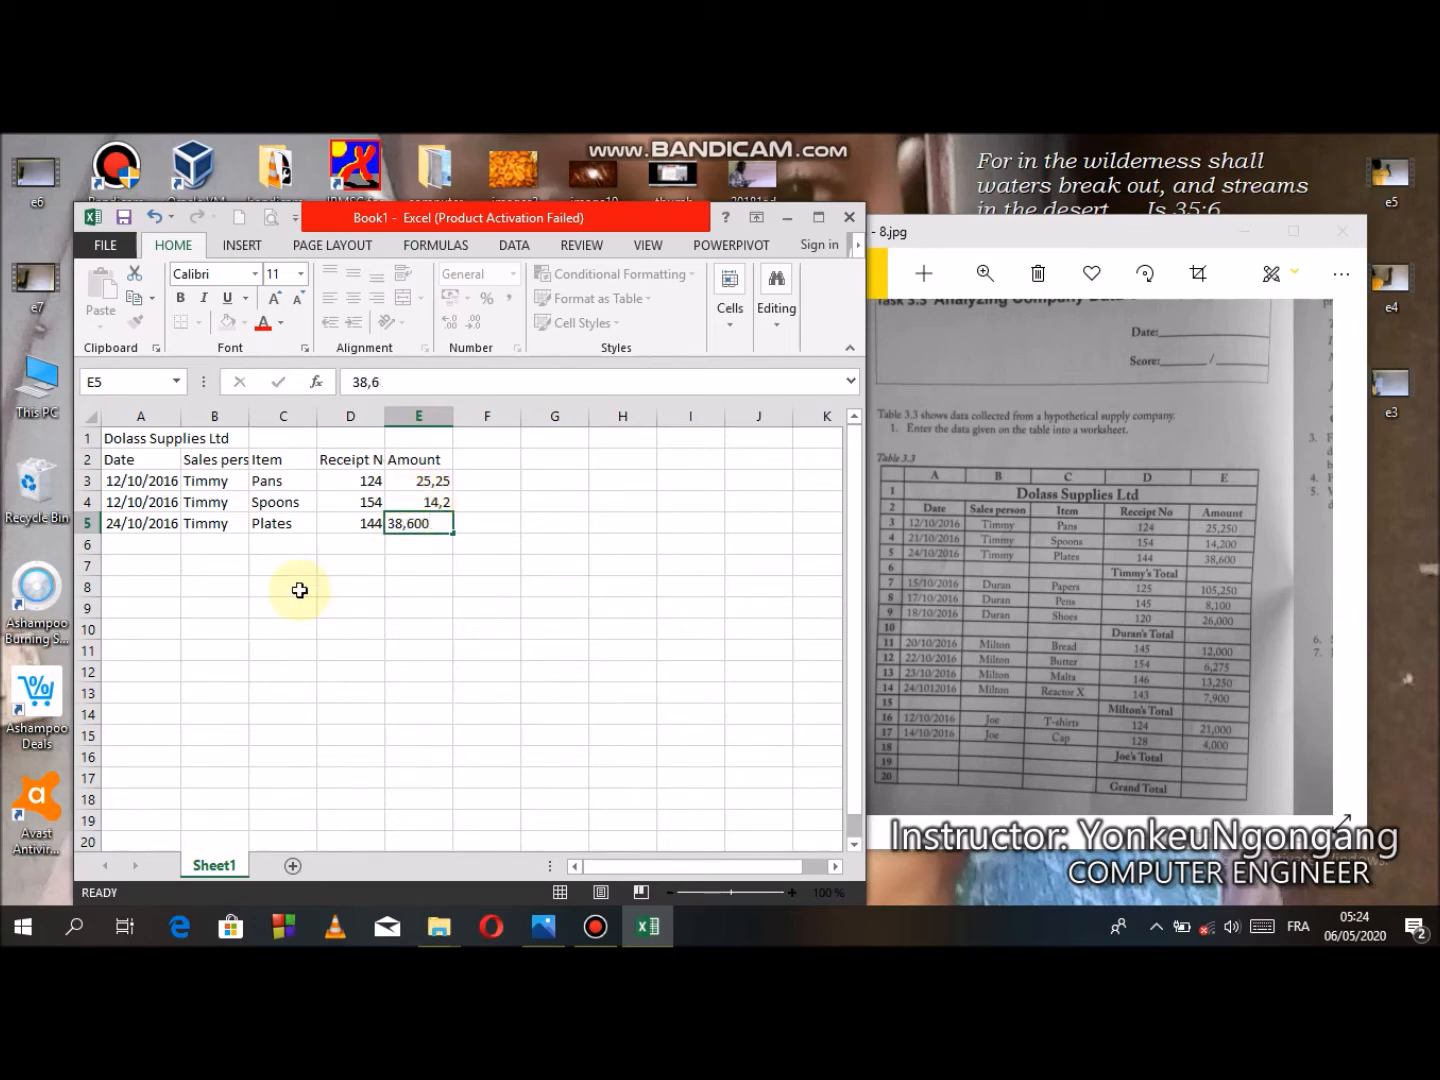
- Enter the label Timmy's Total in cell D6
click(356, 547)
text(T)
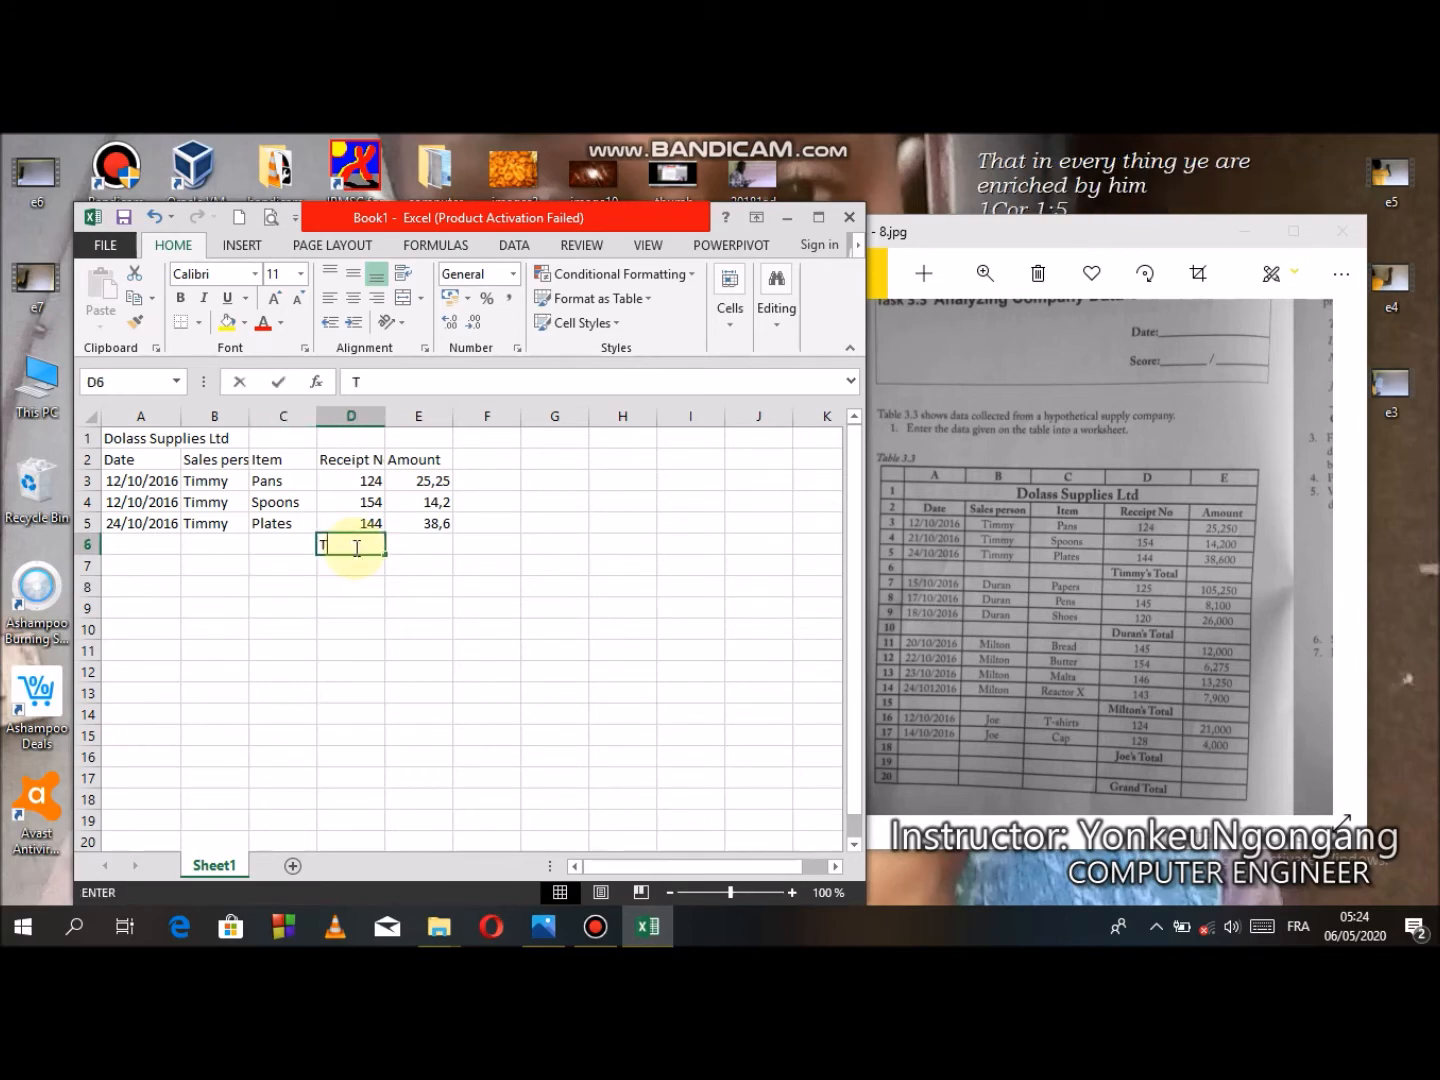
text(immy)
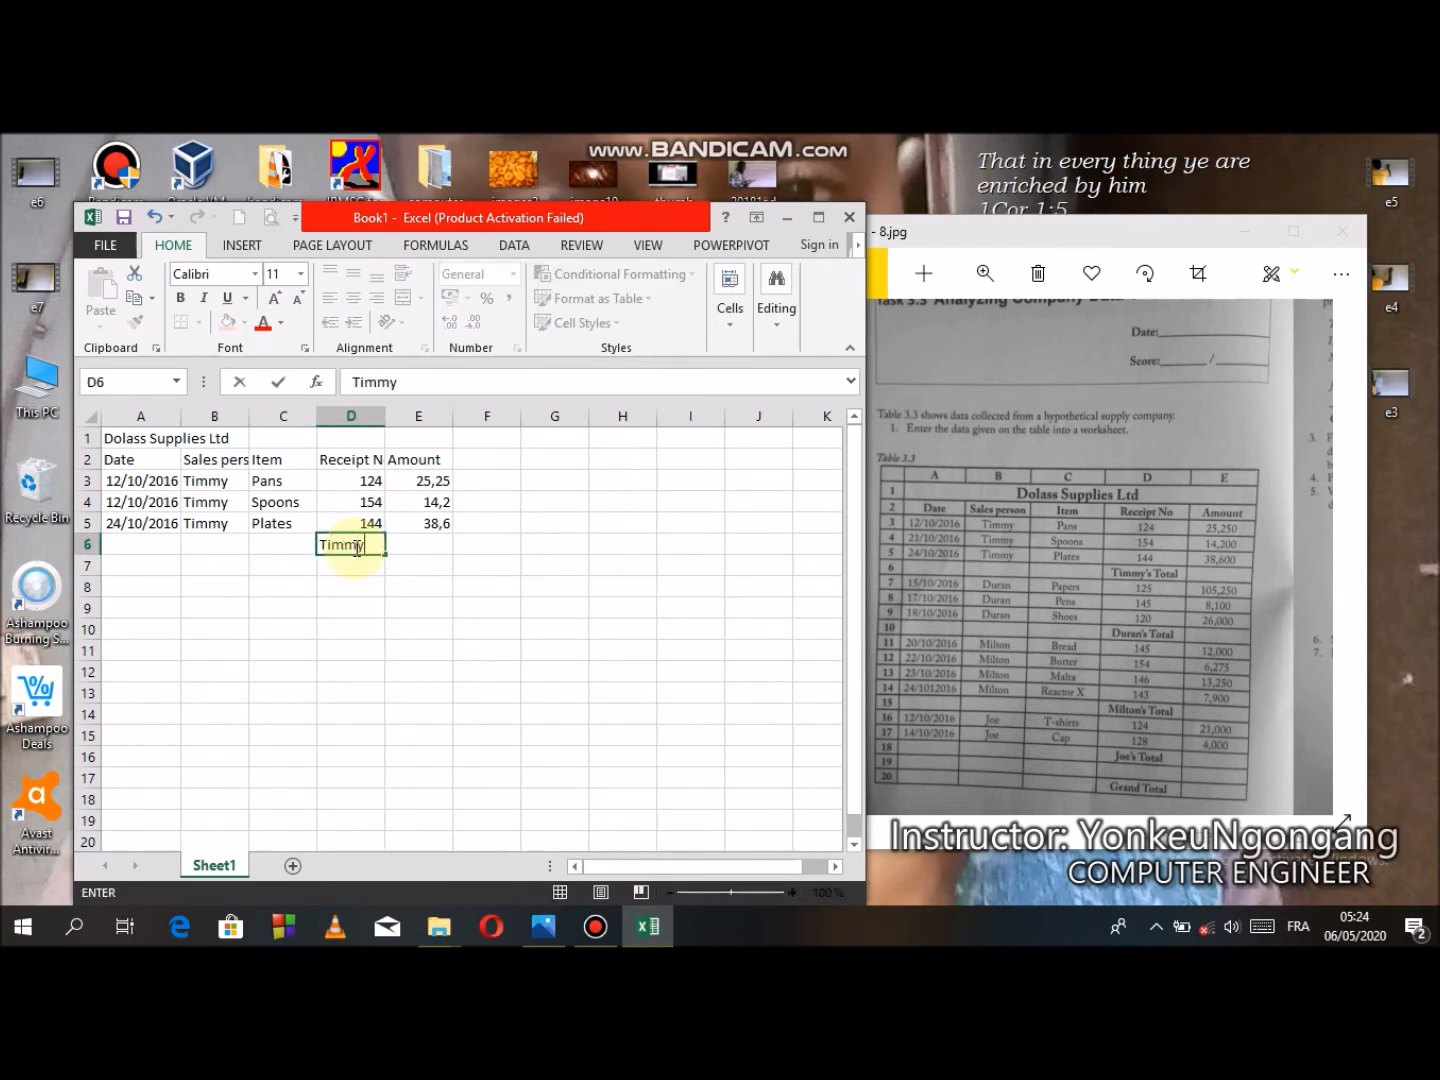
text('s Total)
- Enter the dates 15/10/2016, 17/10/2016 and 18/10/2016 in cells A7 to A9
click(148, 573)
text(15:)
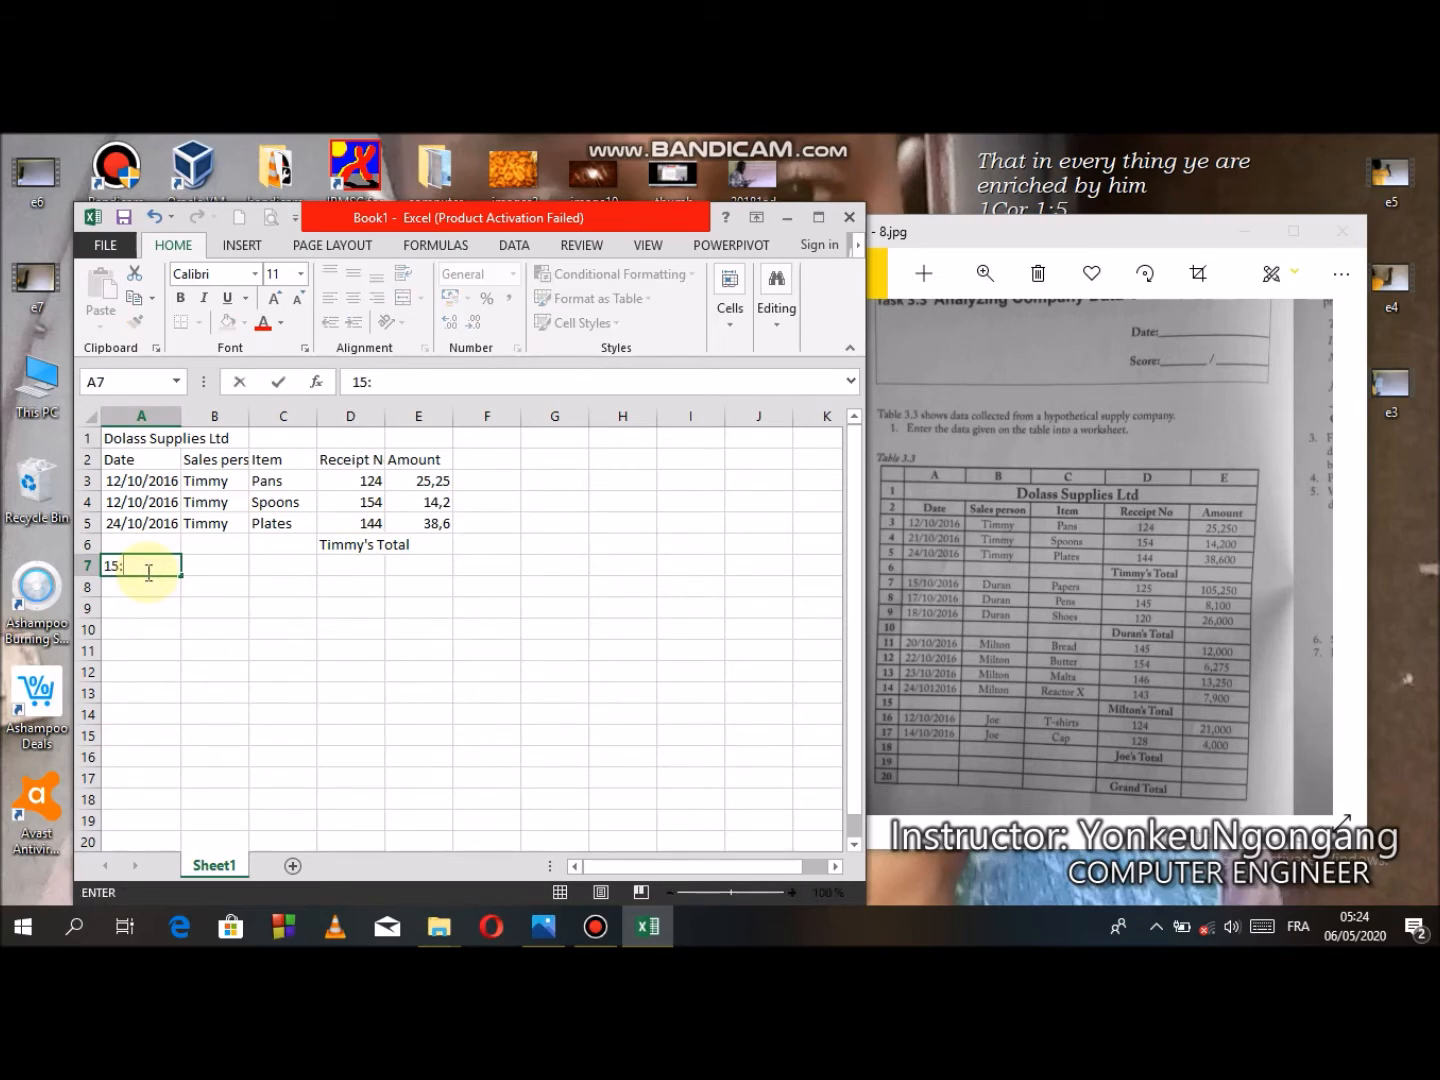
key(BackSpace)
text(/10/2016)
key(Return)
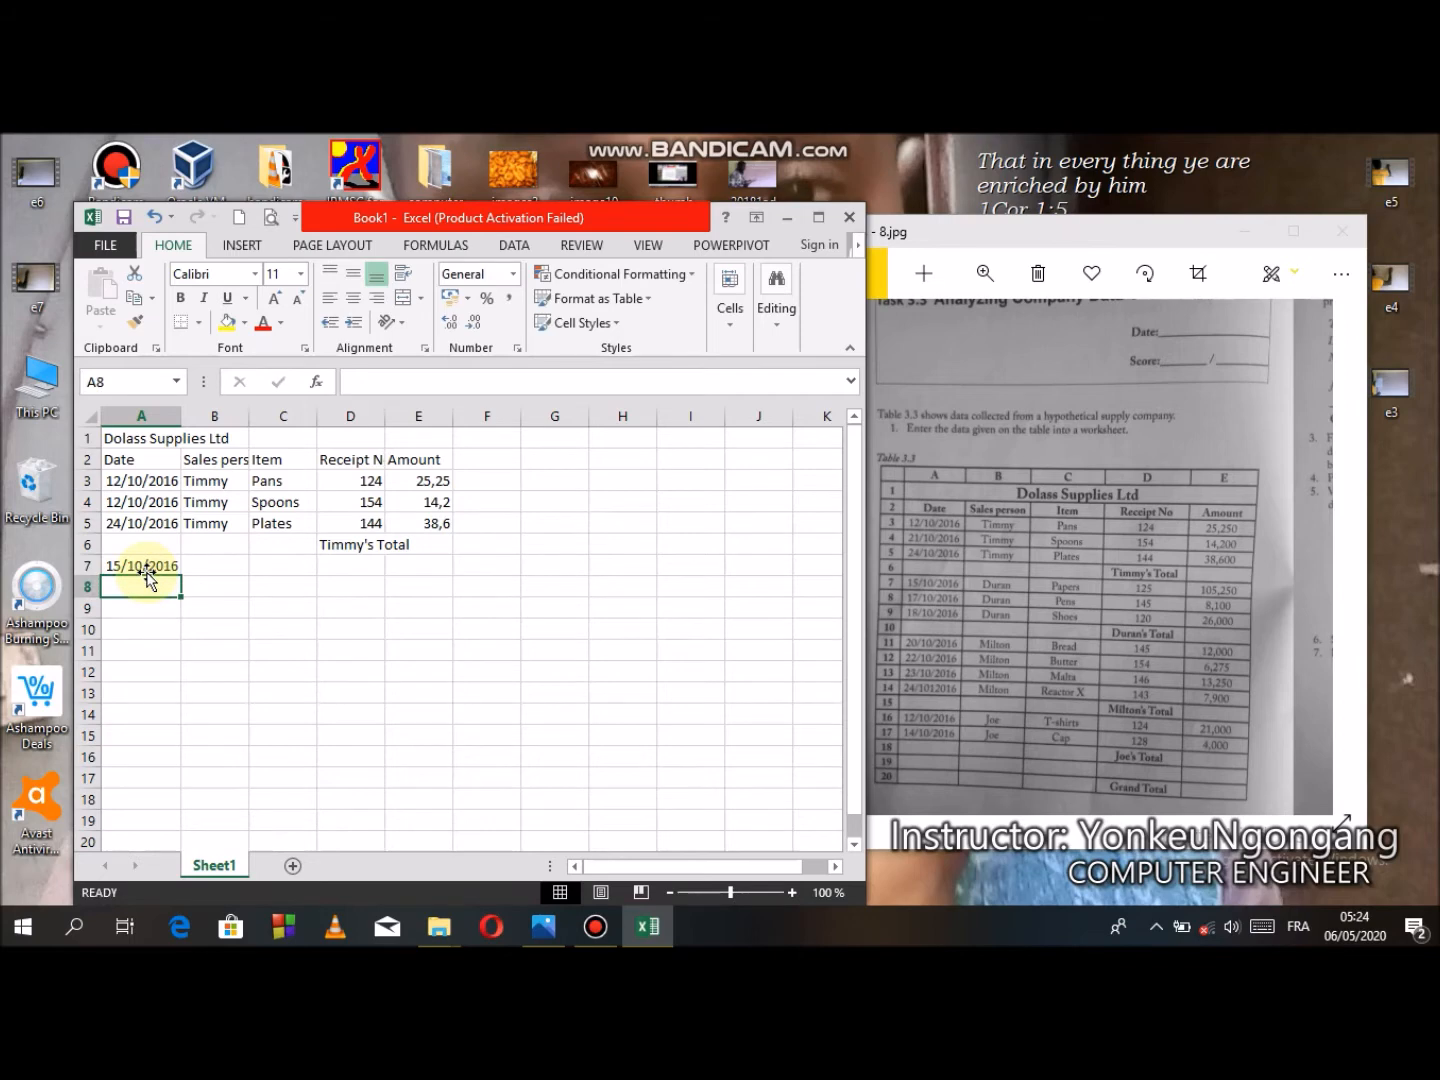
text(17/10)
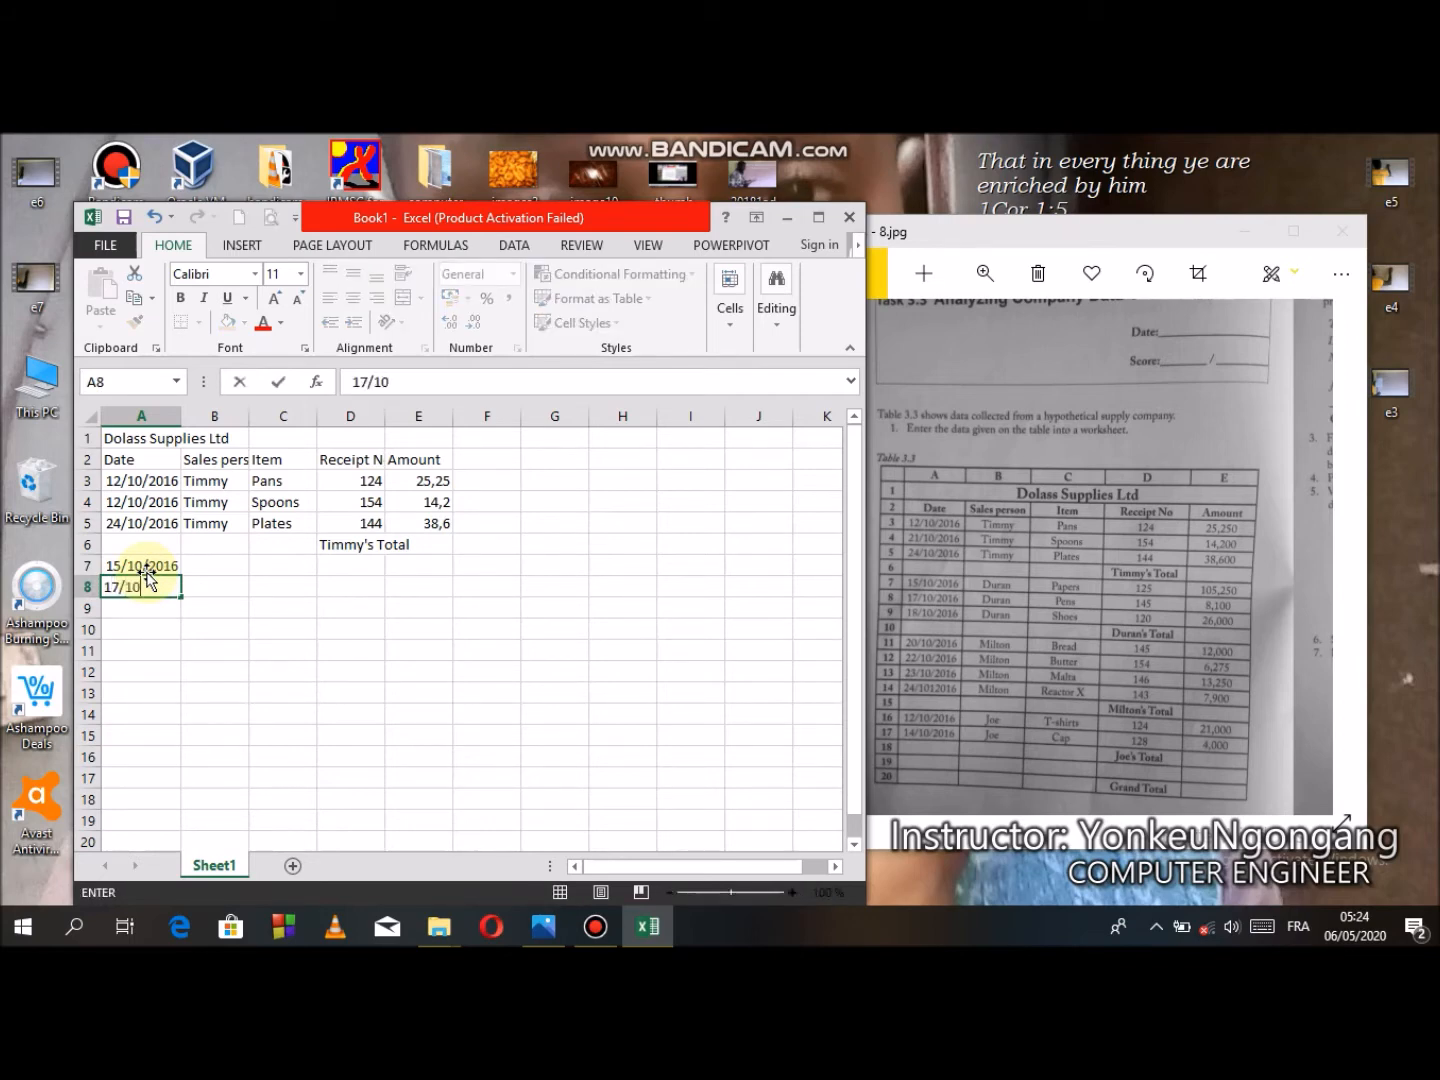
text(/2016)
key(Return)
text(18)
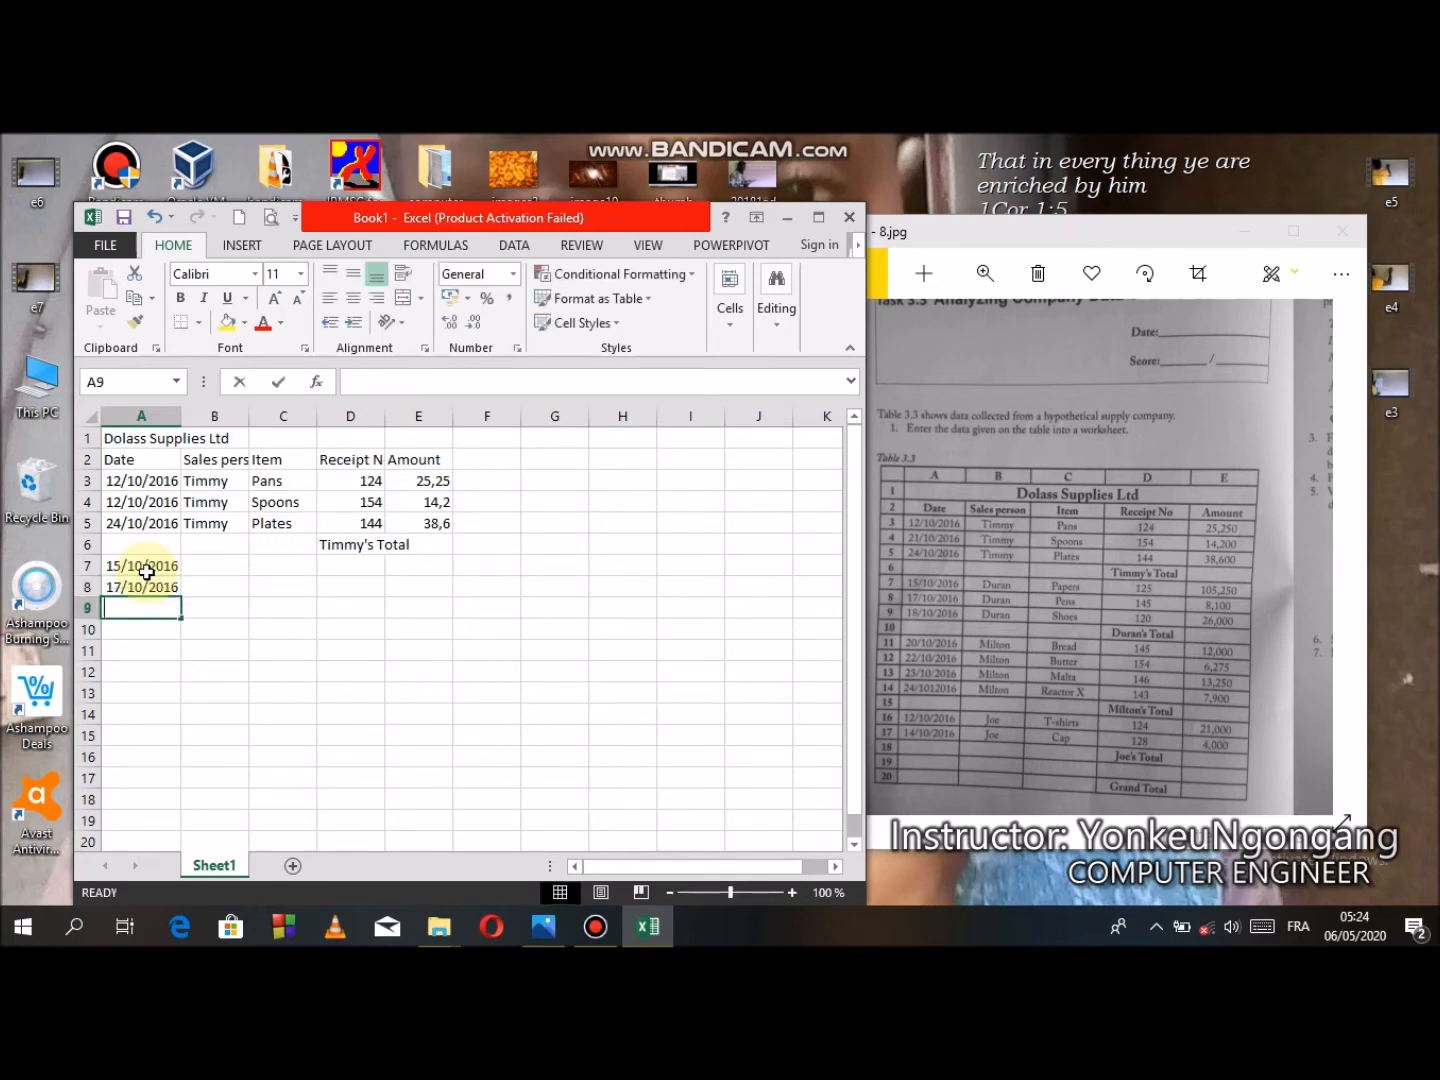
text(/10/2016)
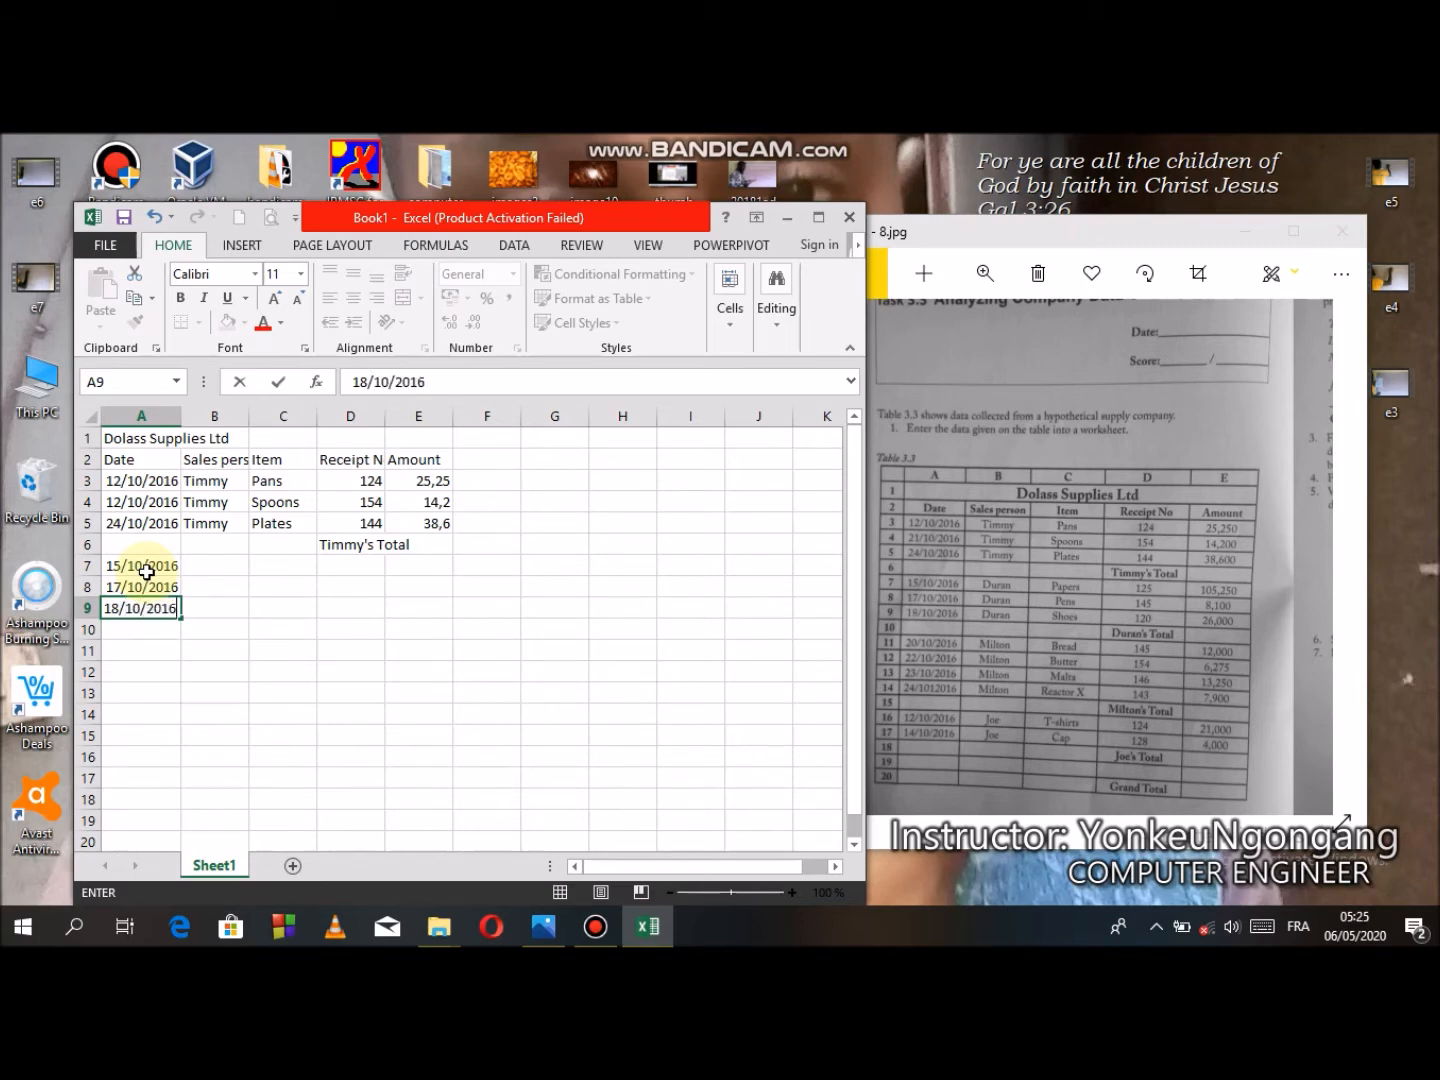
key(Tab)
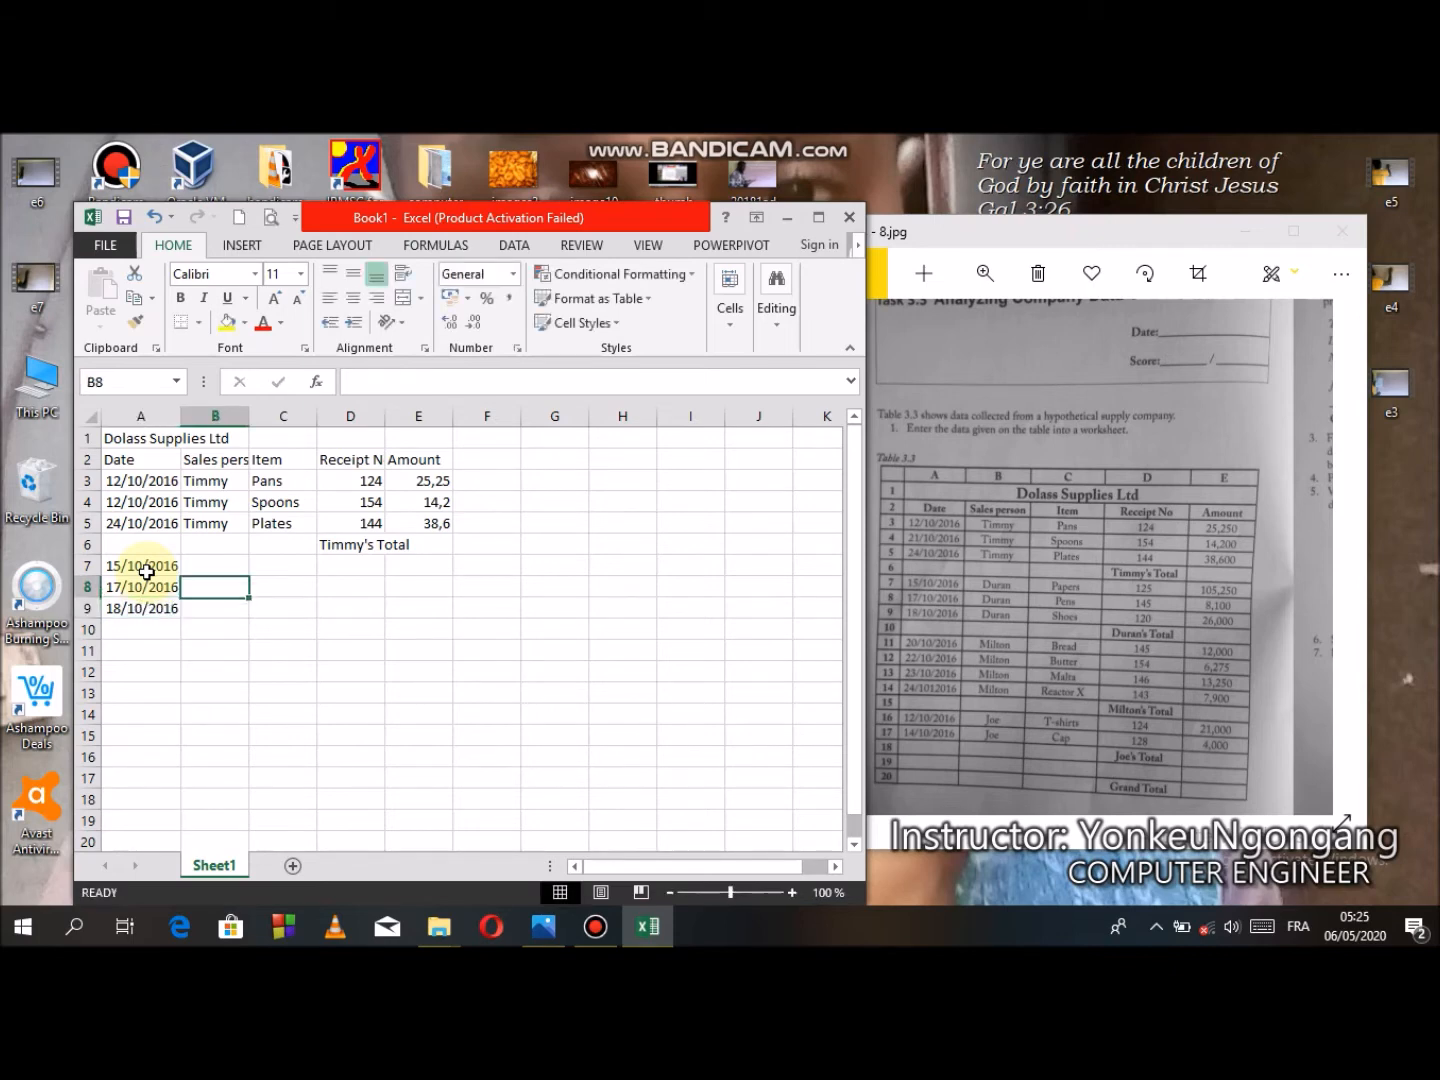
- Enter Duran as the sales person in B7 and fill it down to row 9
key(Up)
key(Up)
text(D)
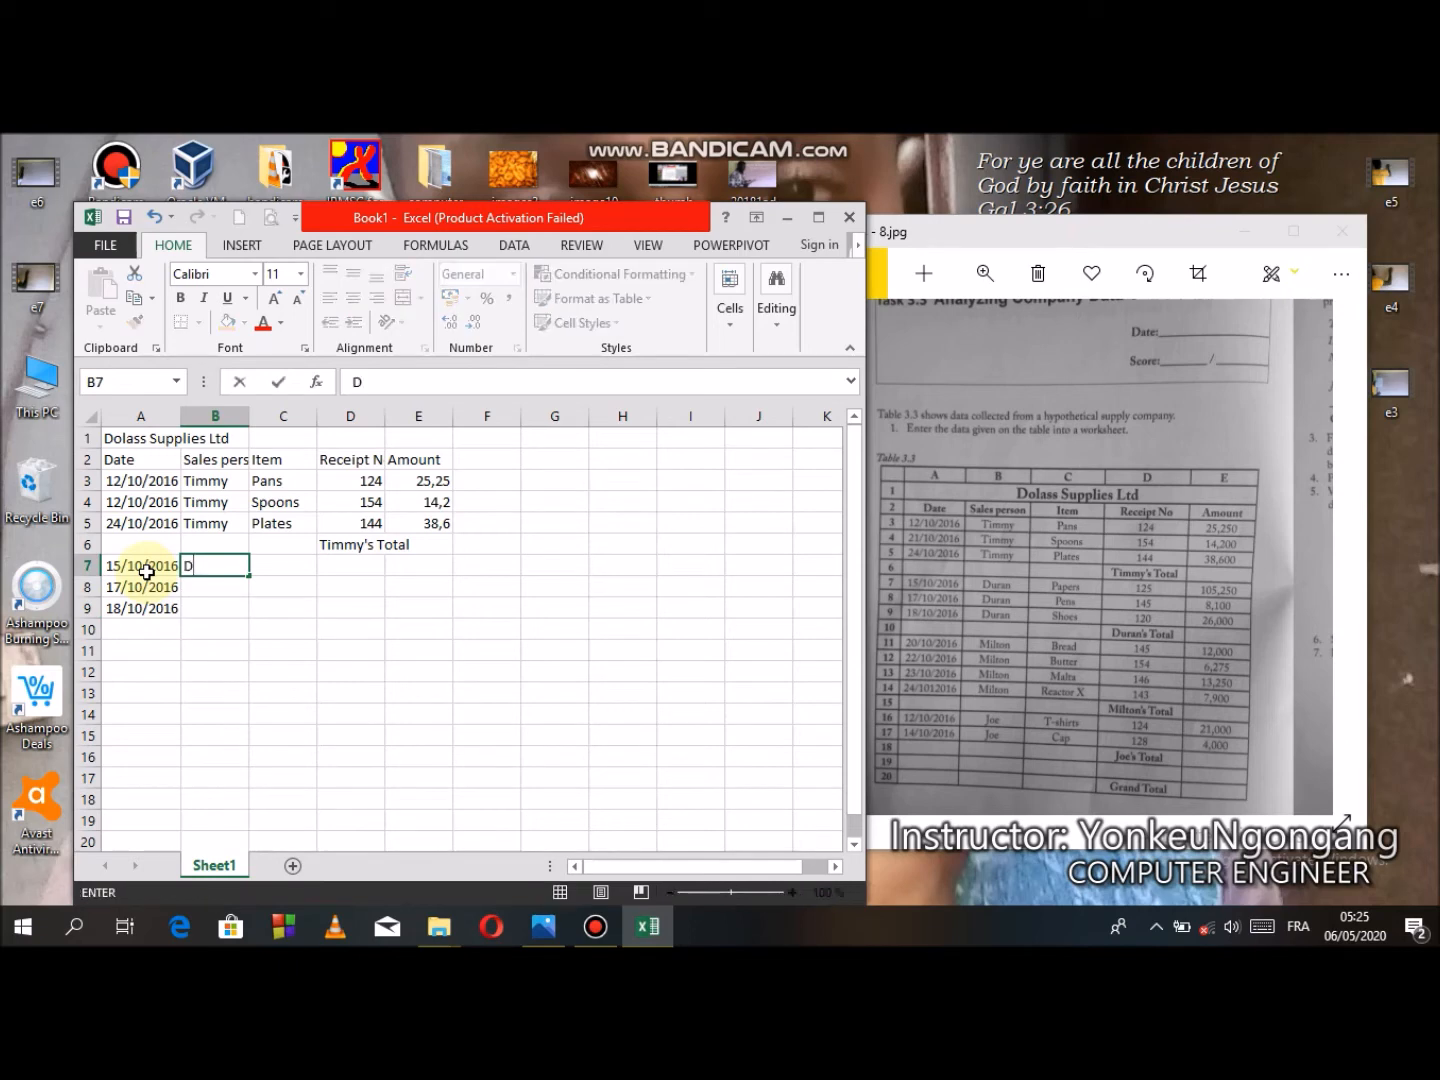
text(uran)
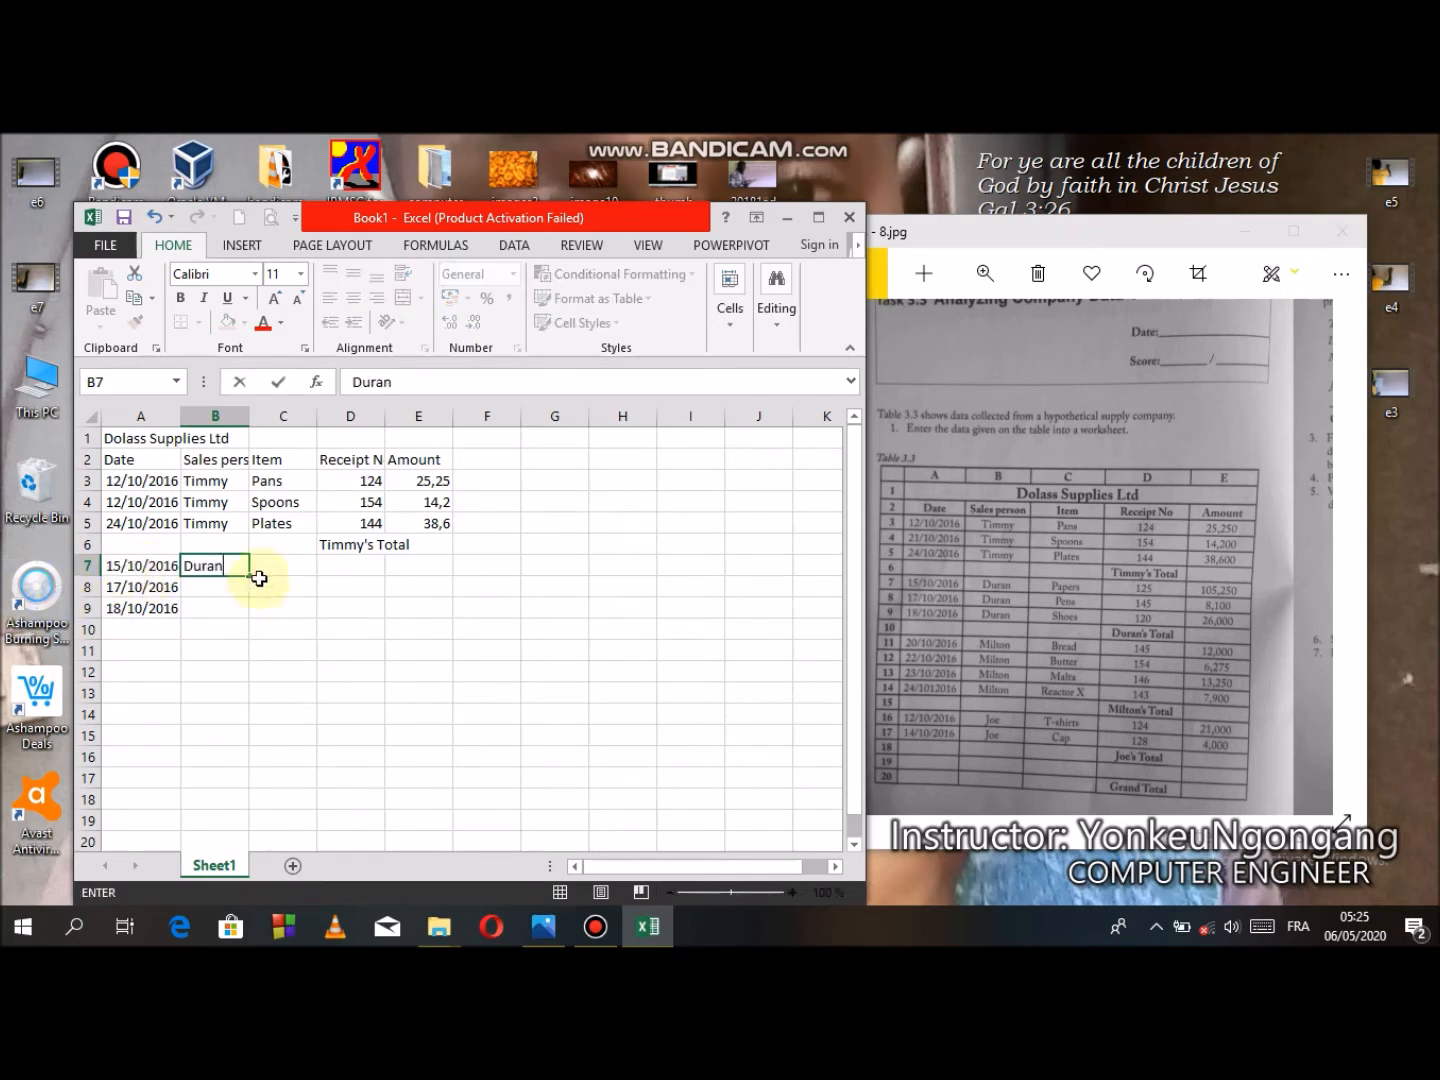
drag(254, 575, 242, 607)
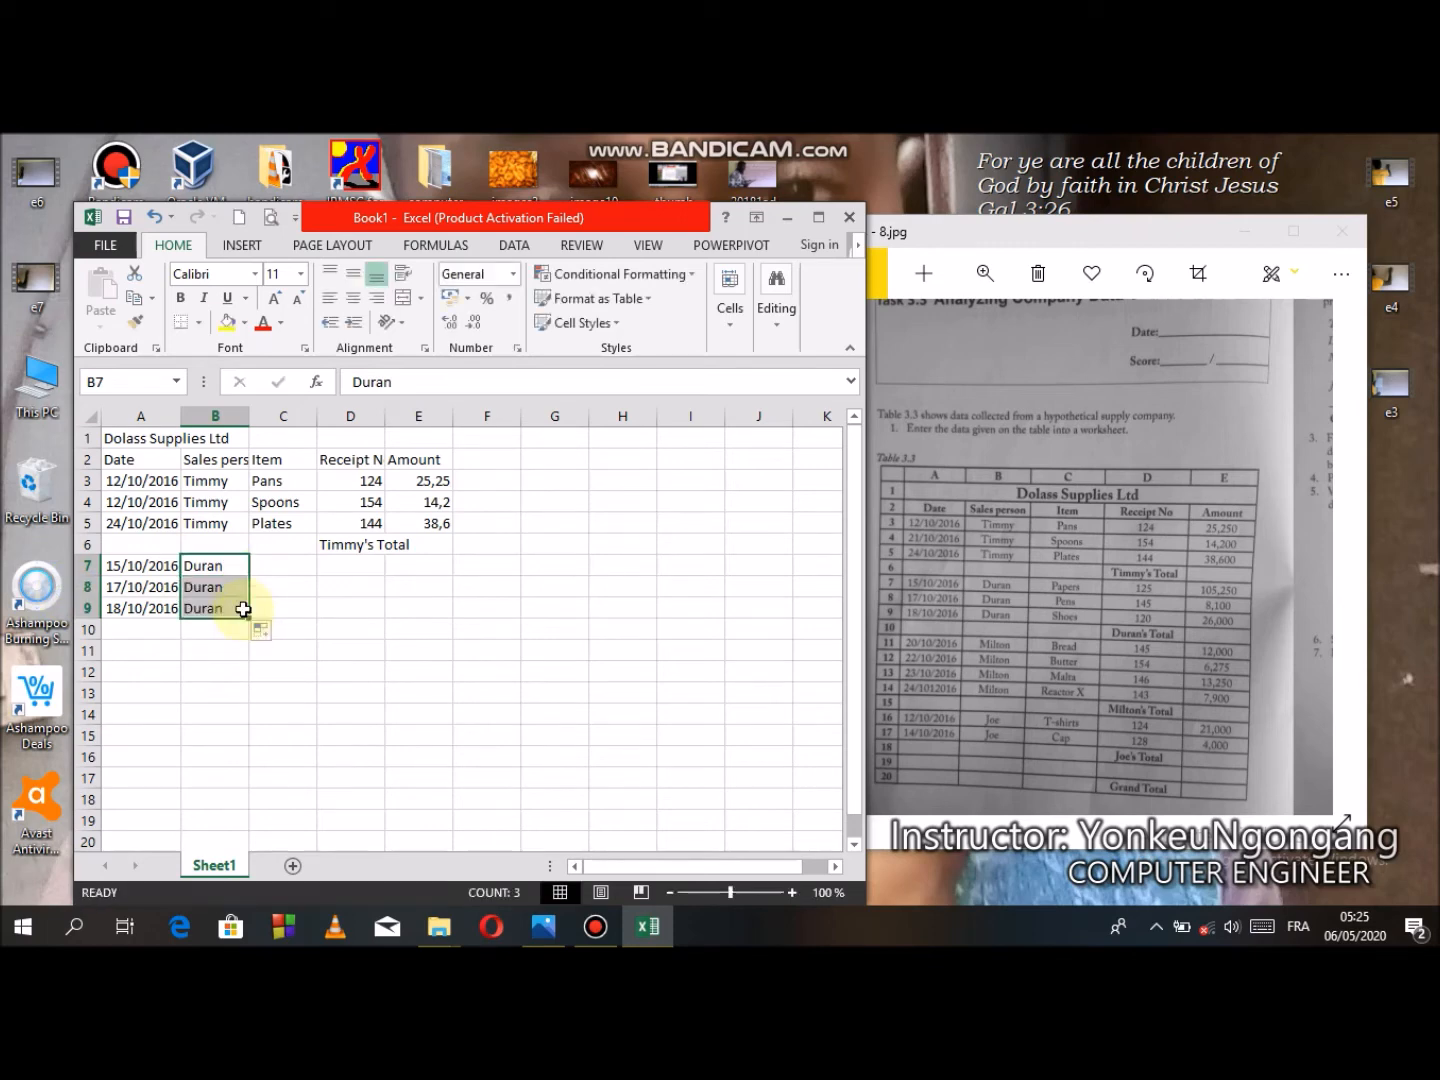
- Enter the items Papers, Pens and Shoes in cells C7 to C9
click(278, 568)
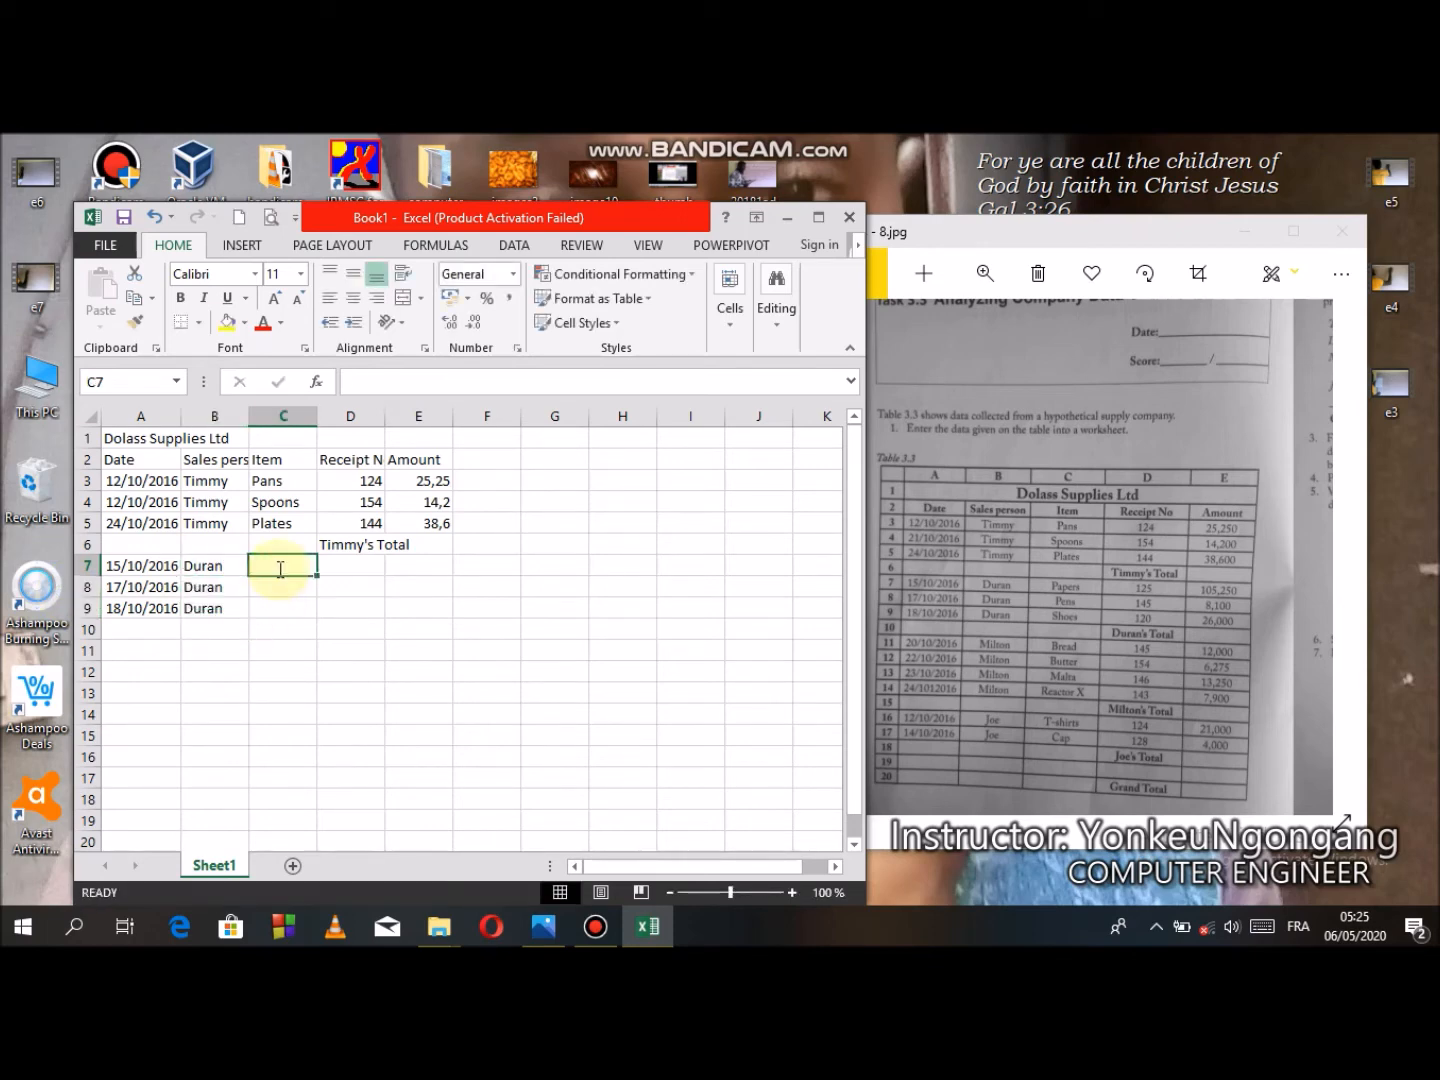
text(Papers)
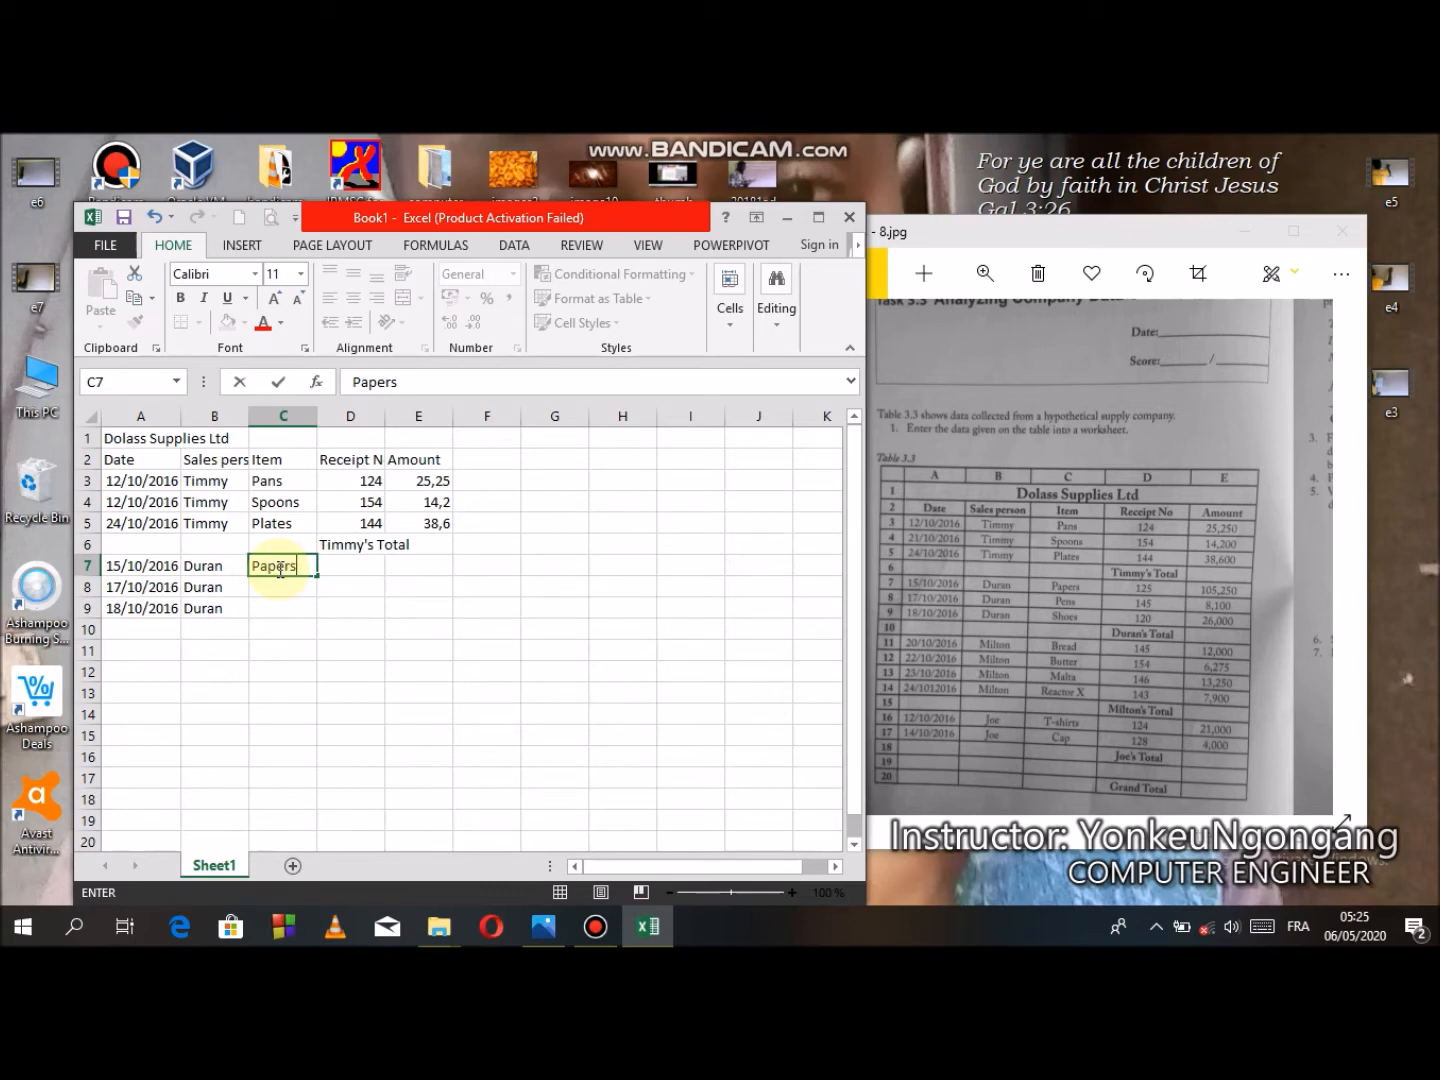
key(Return)
text(Pens)
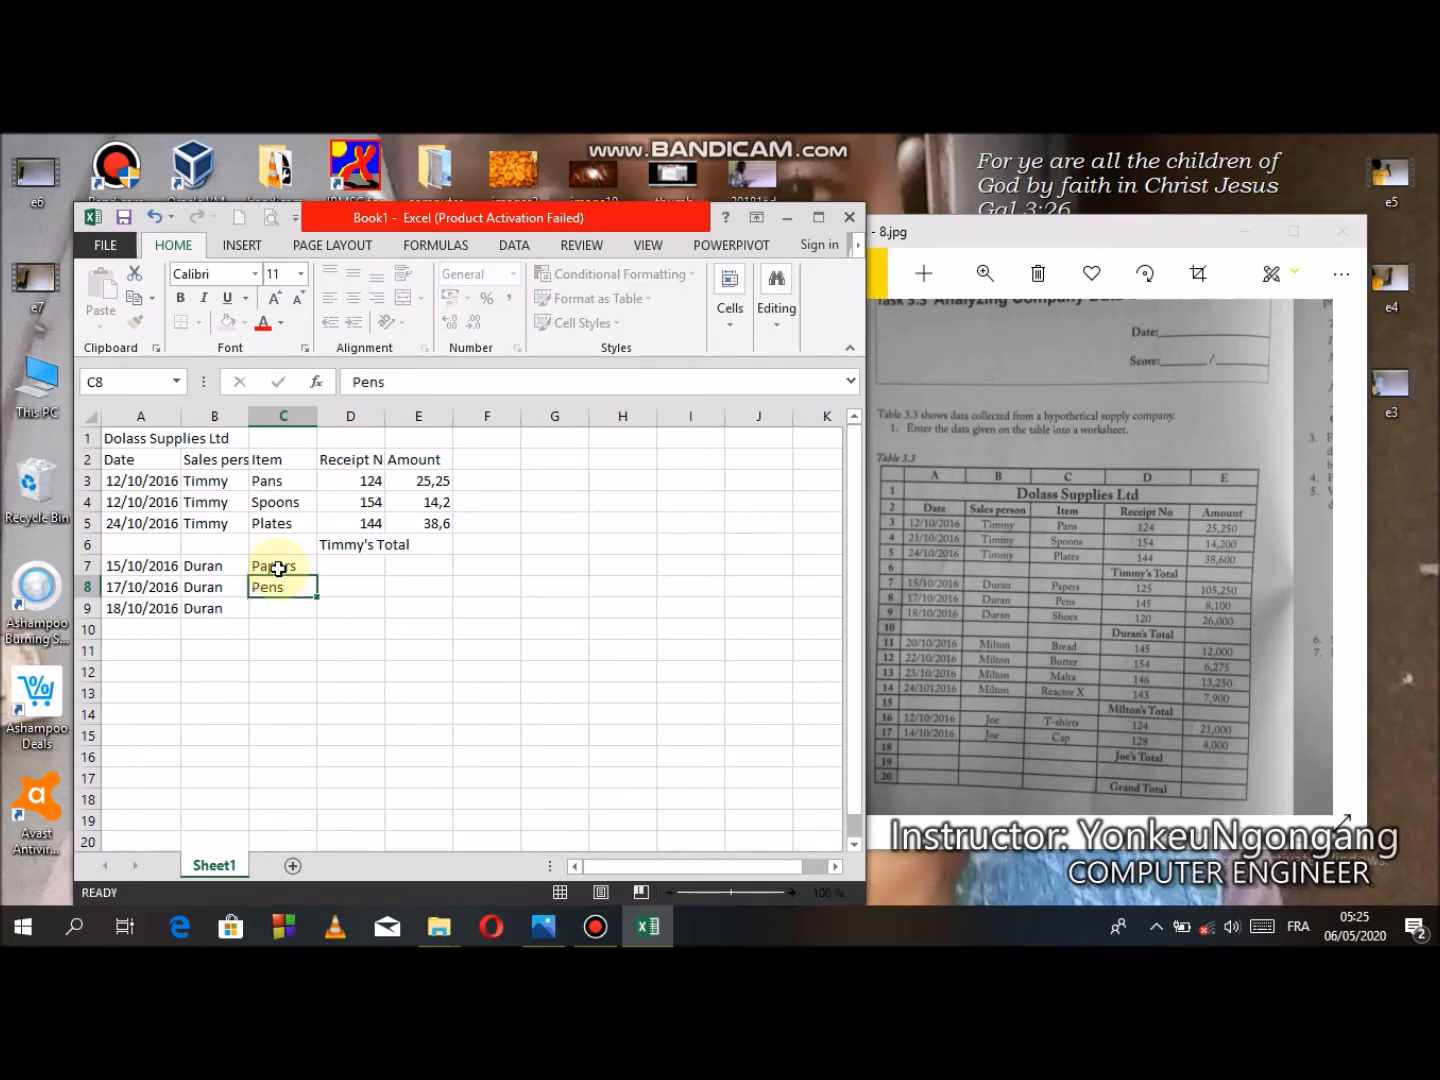
key(Return)
text(Spoons)
text(hoes)
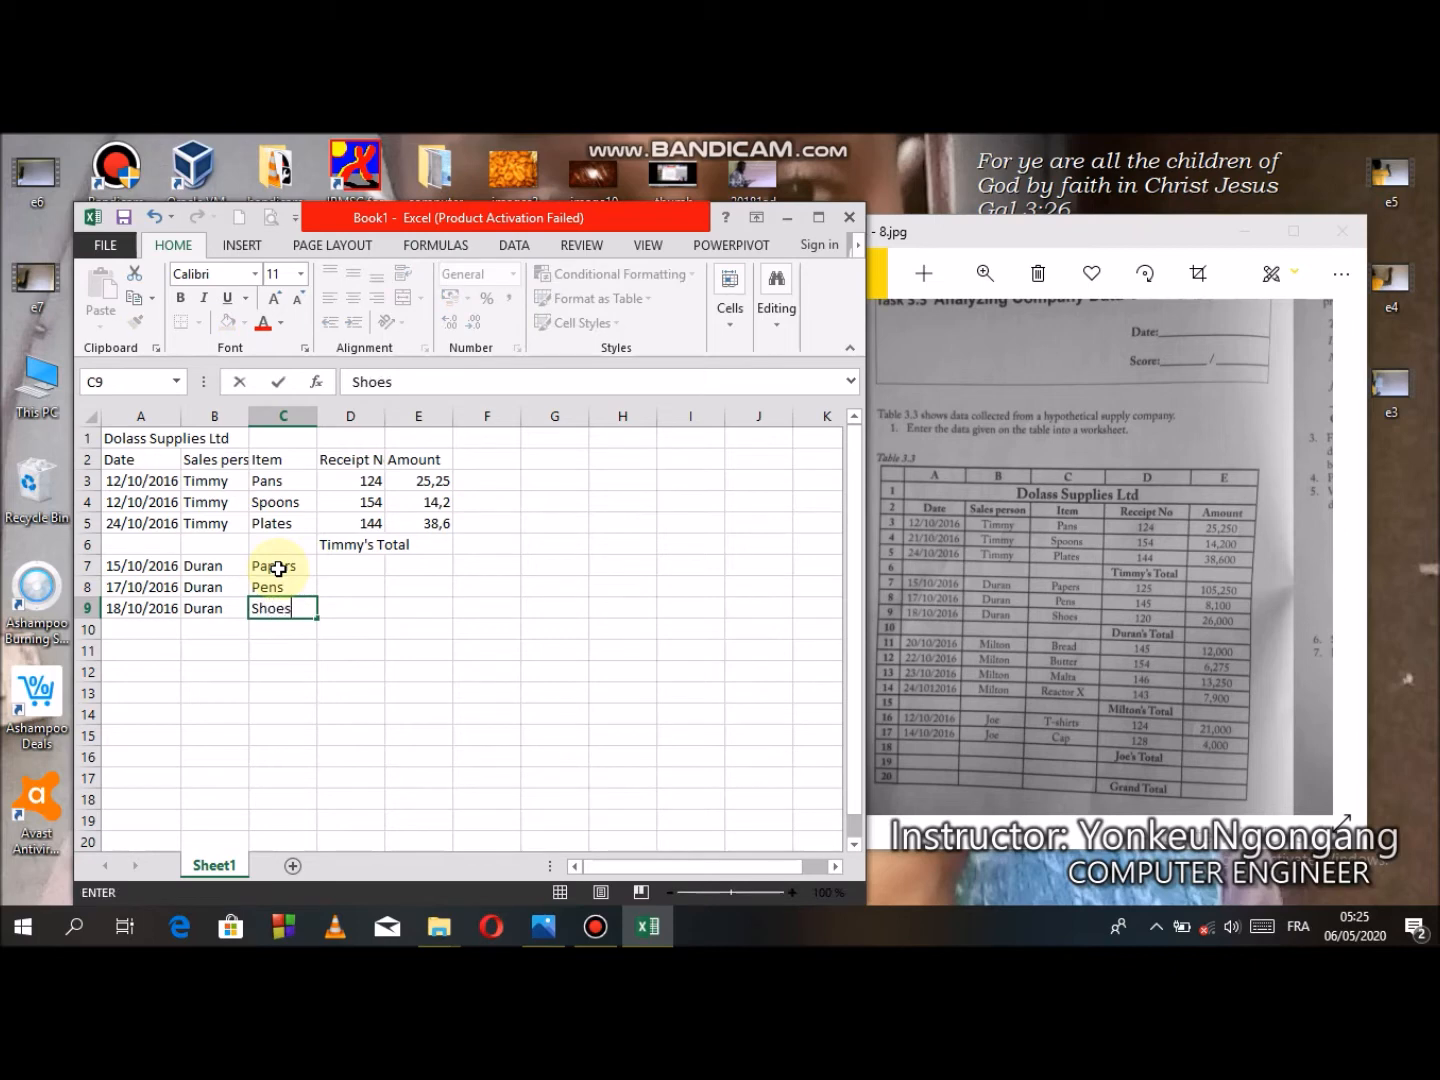
click(360, 563)
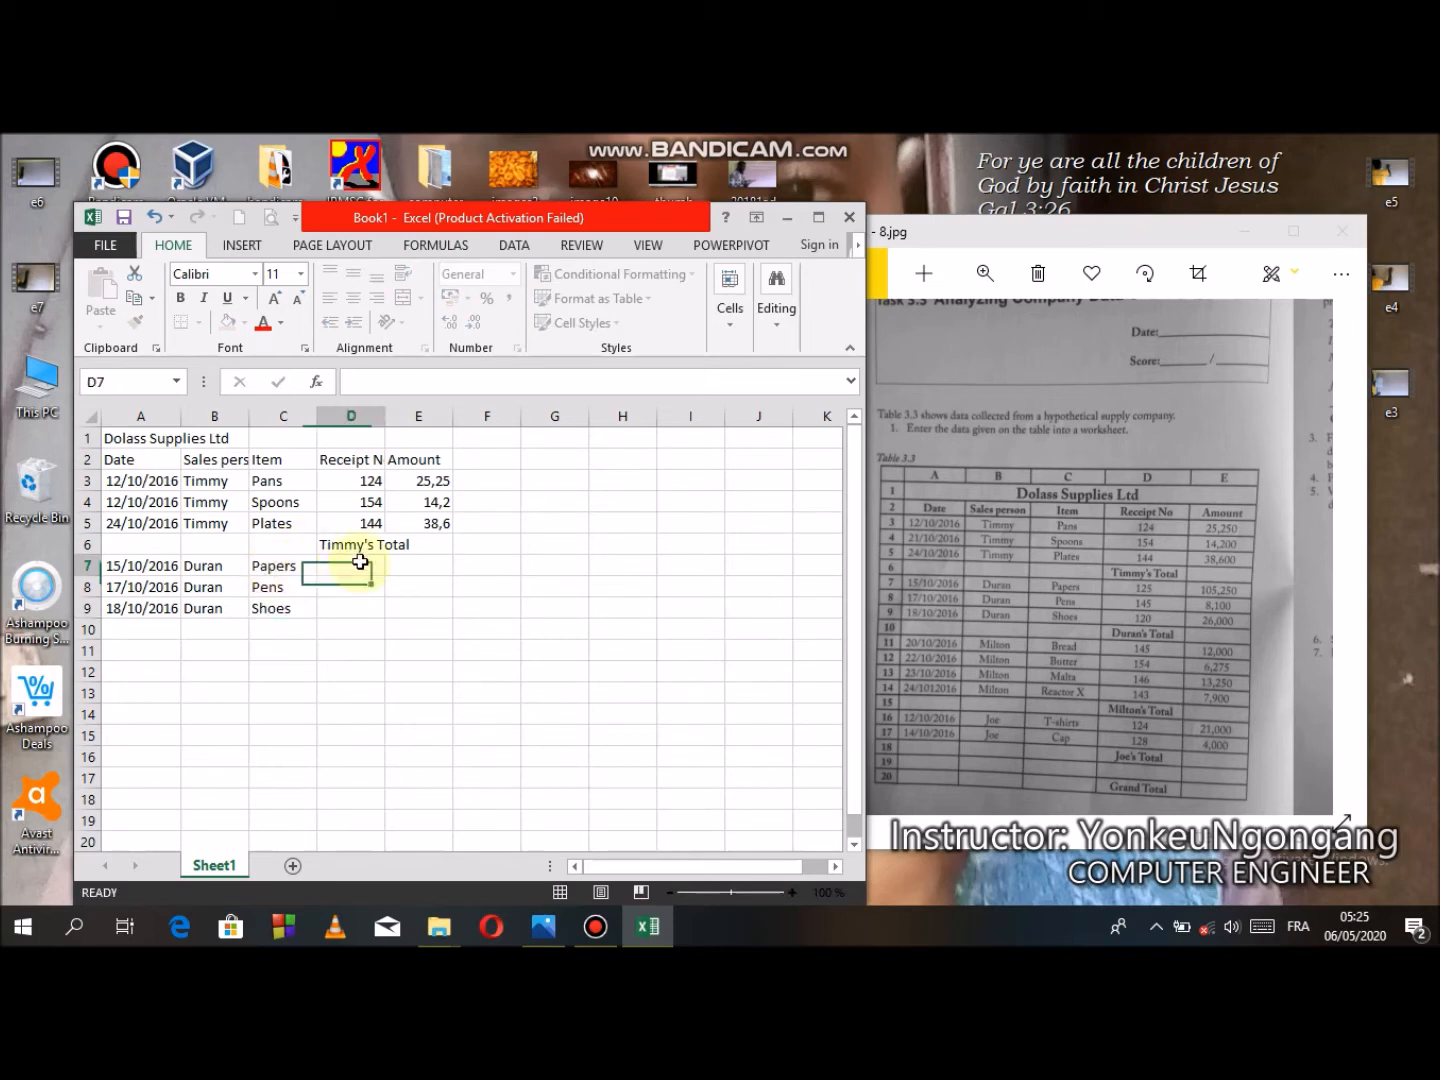
- Enter the receipt numbers 125, 145 and 120 in cells D7 to D9
text(125)
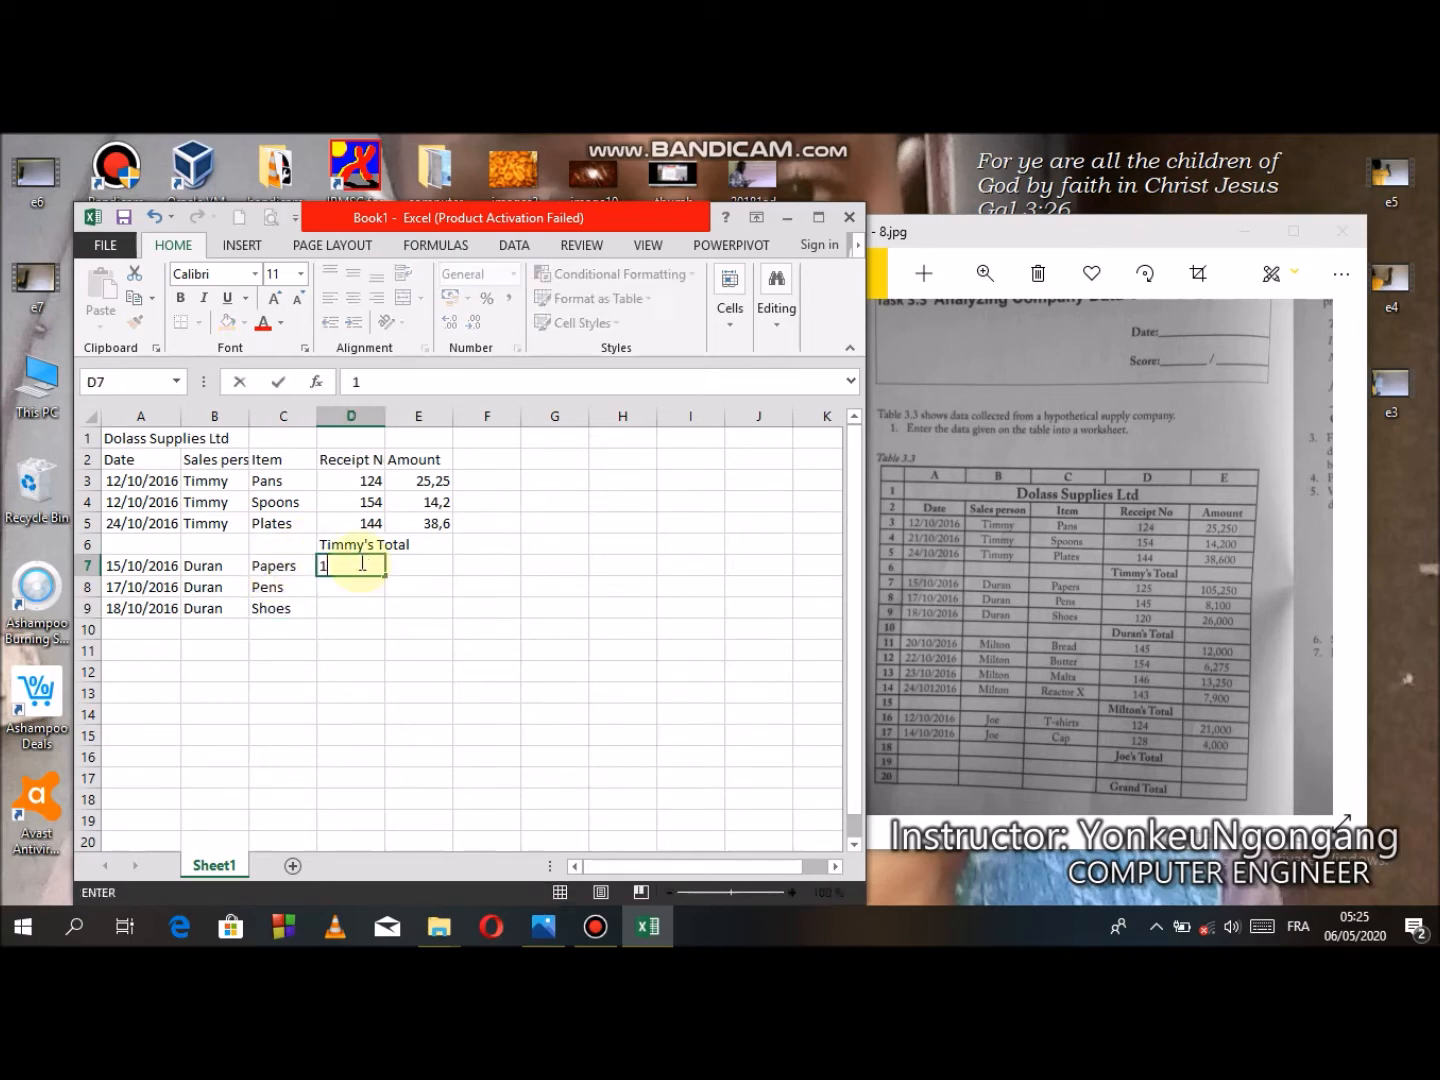
key(Return)
text(145)
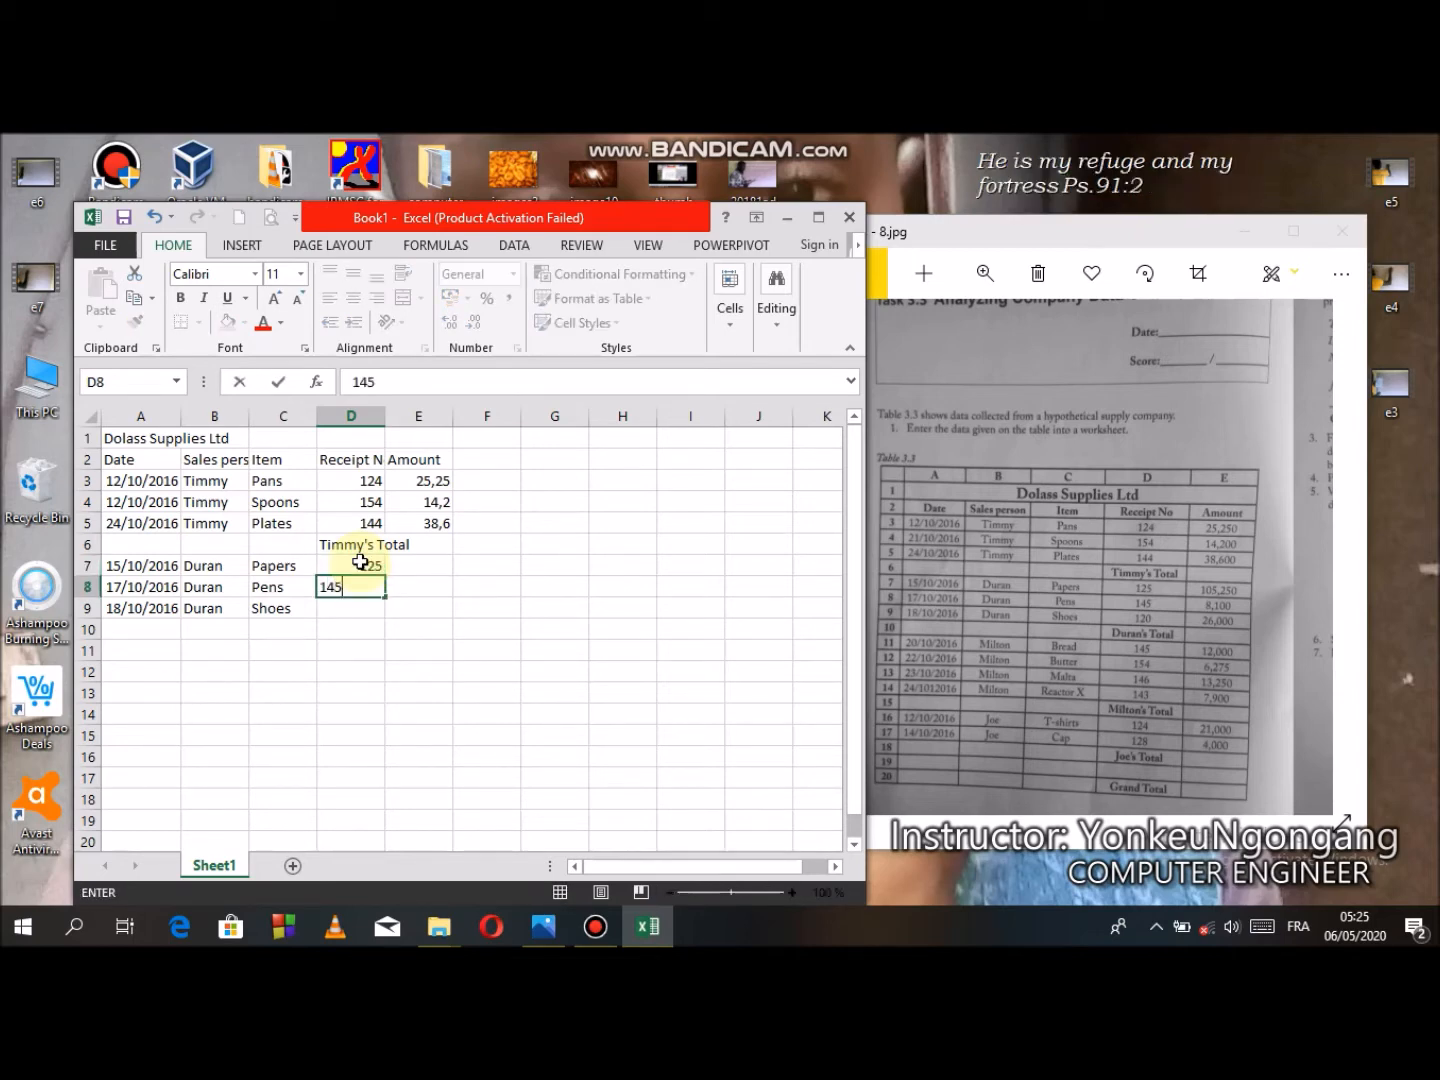
key(Return)
text(120)
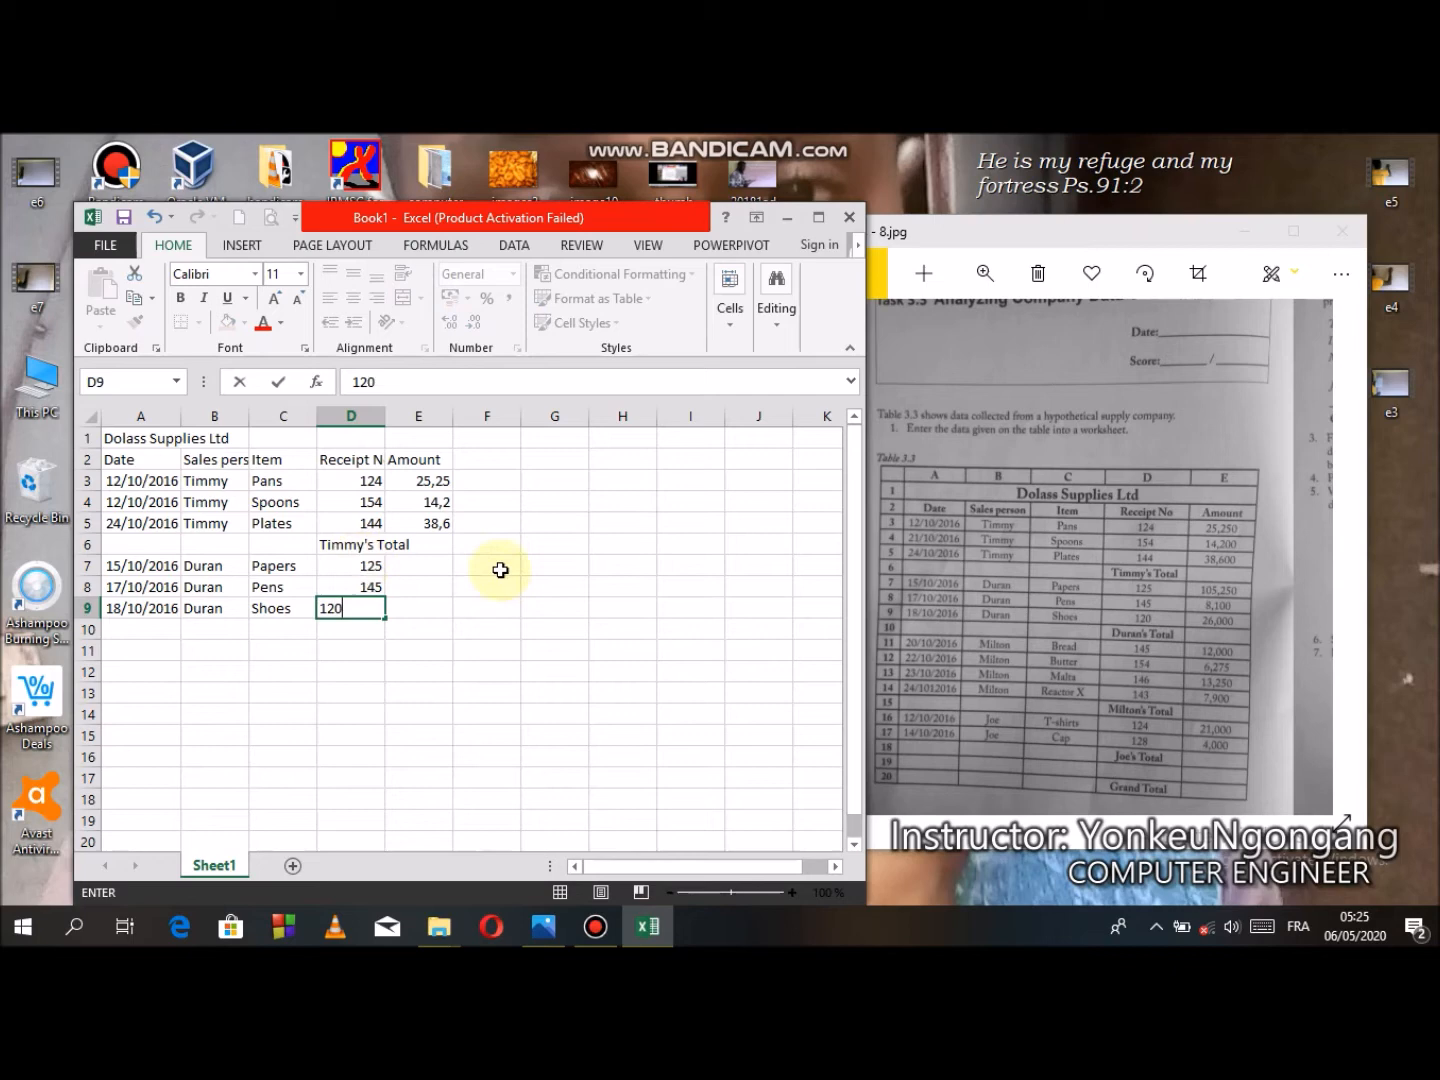
- Enter the amounts 105,250, 8,100 and 26,000 in cells E7 to E9
click(431, 561)
text(1)
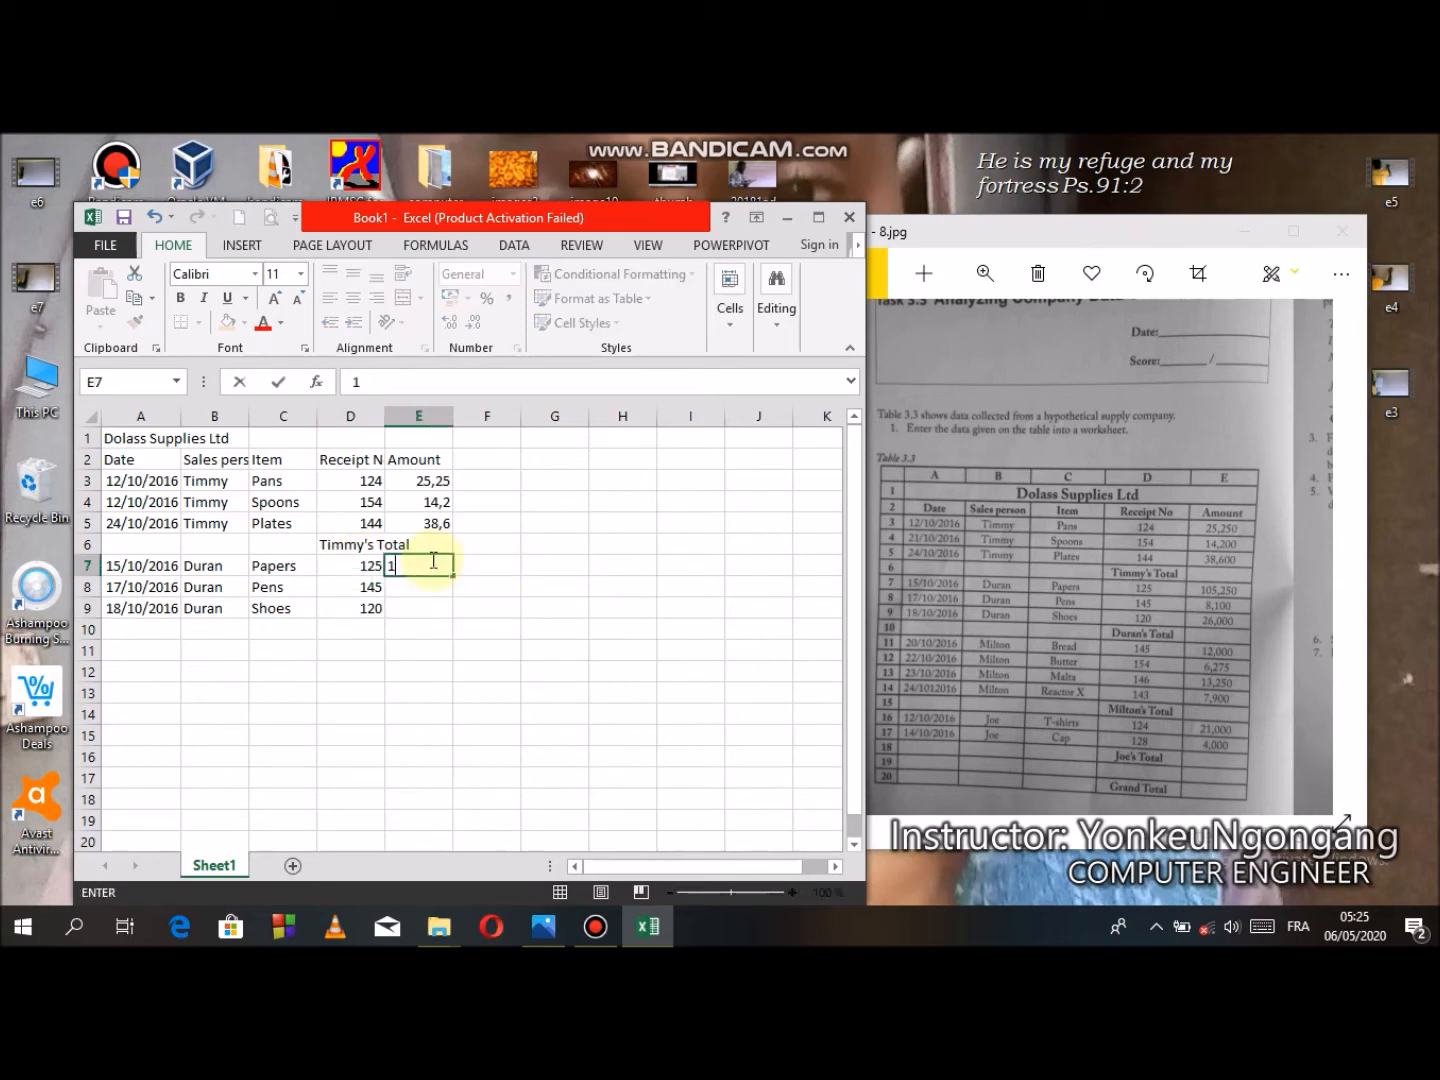
text(05,250)
key(Return)
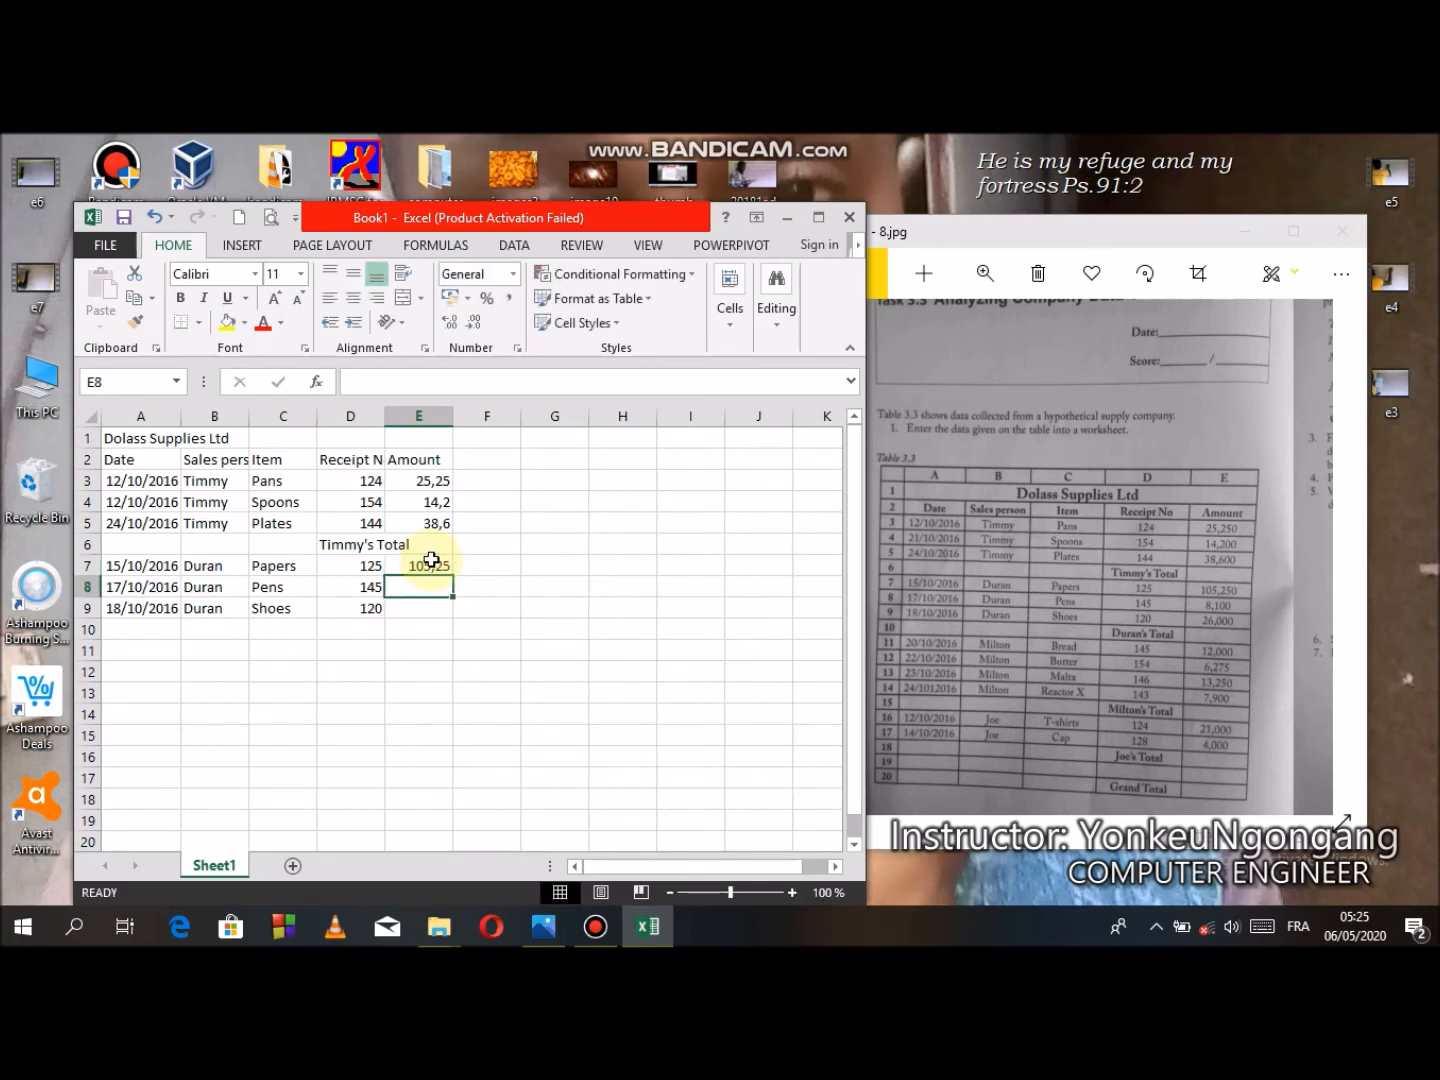
text(8)
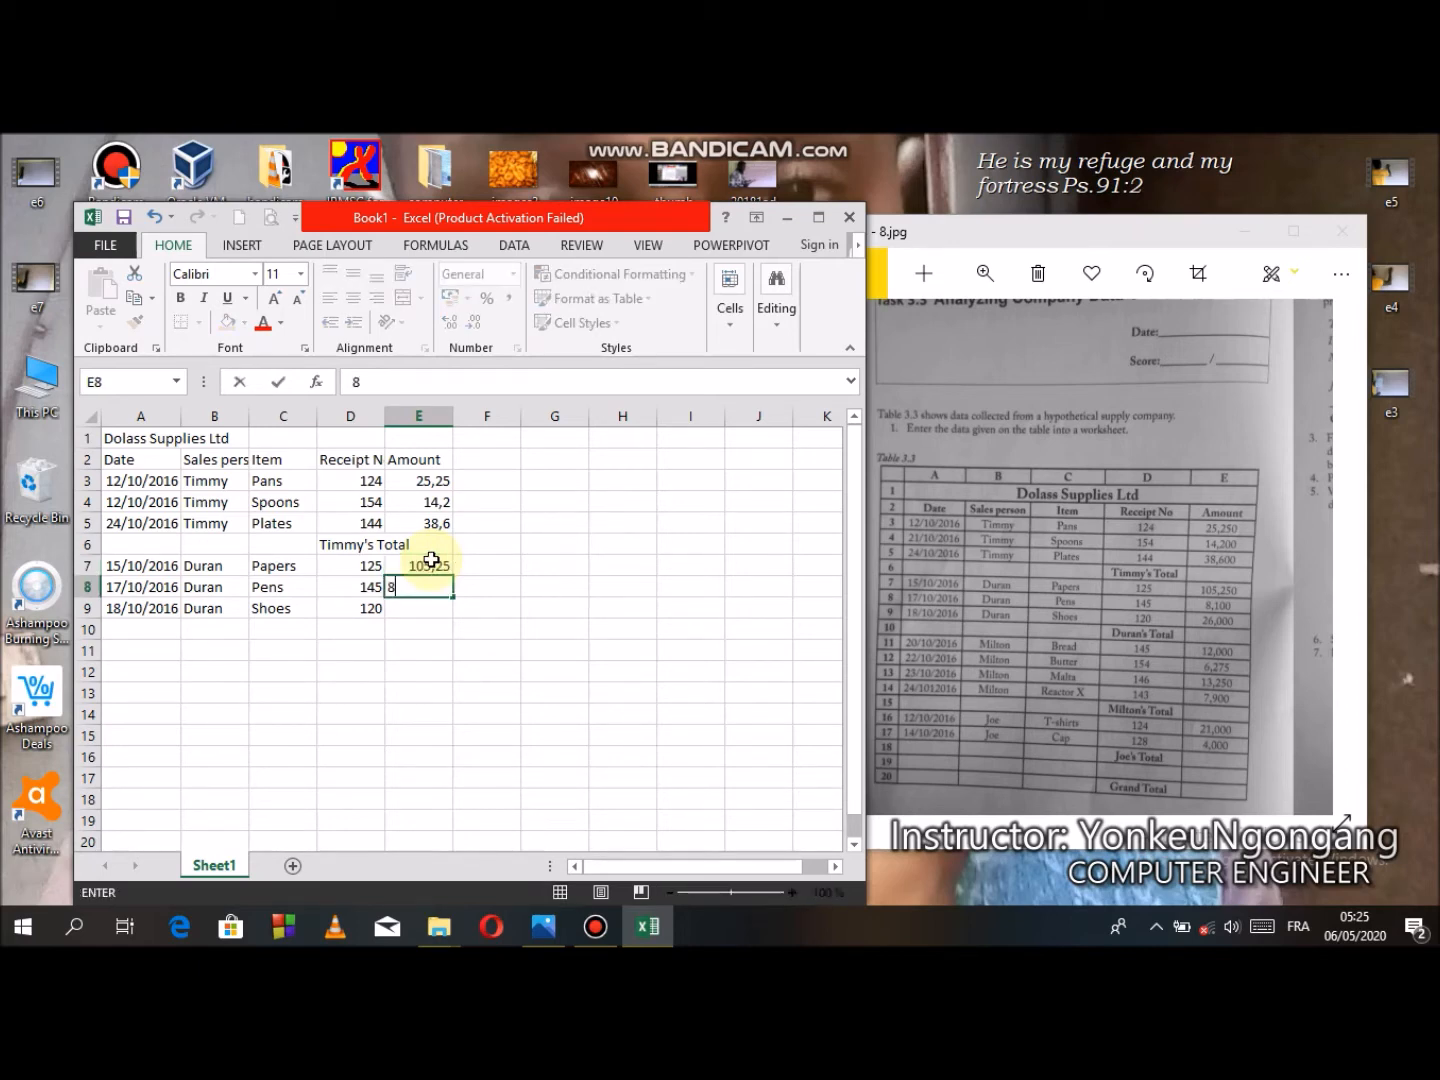
text(,100)
key(Return)
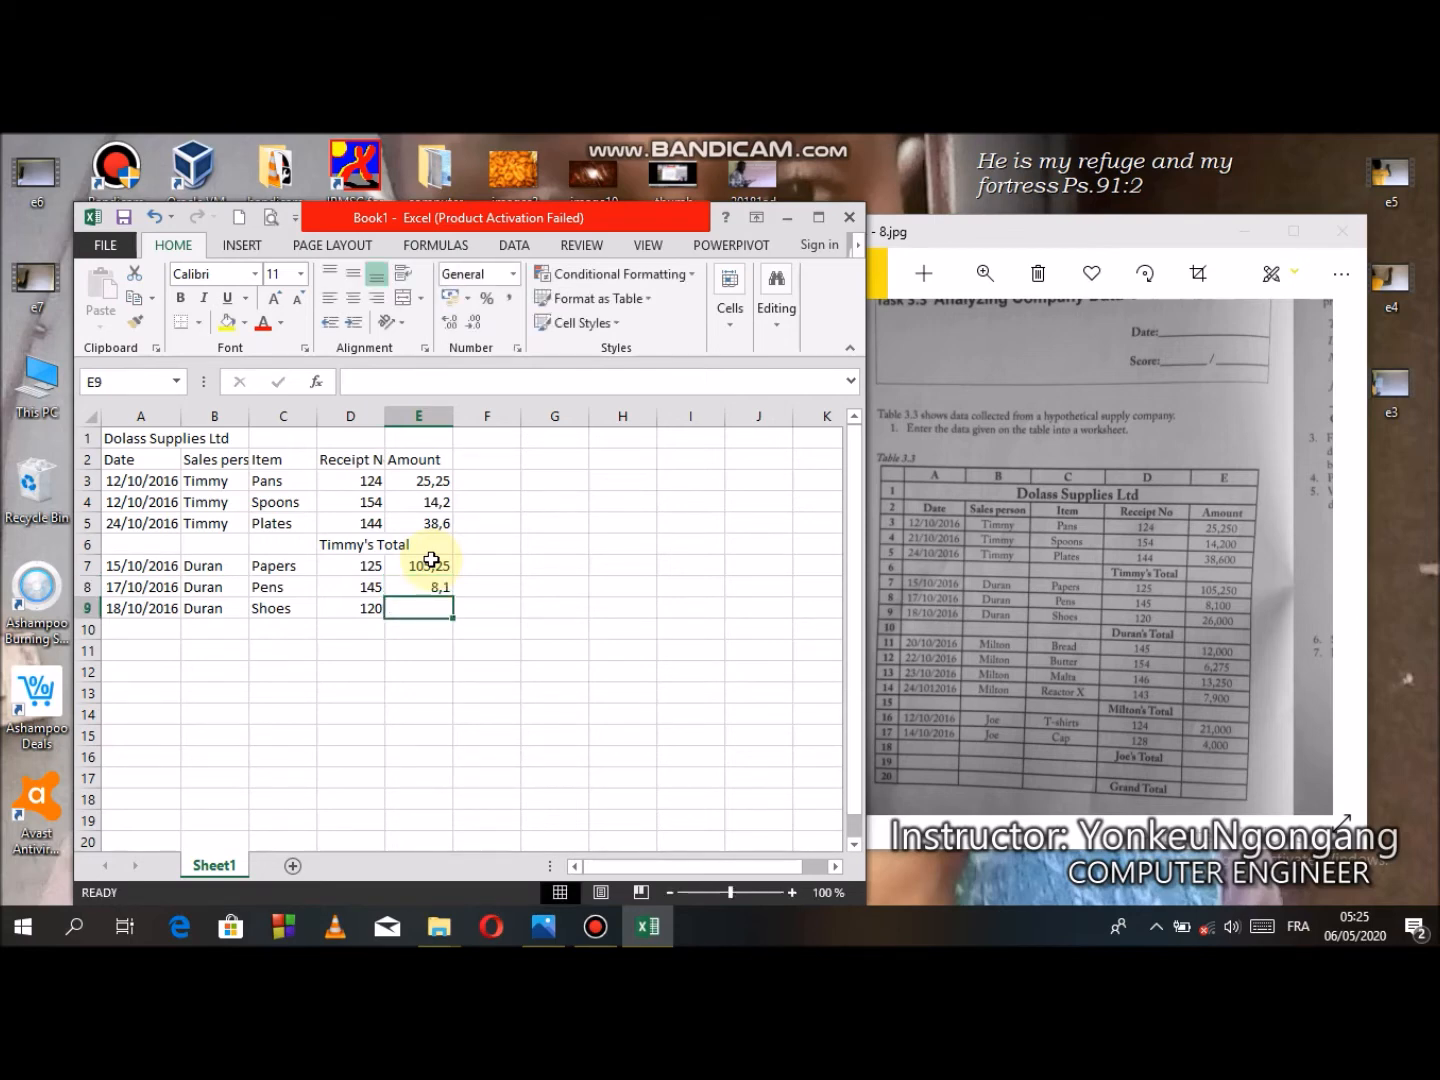
text(26,)
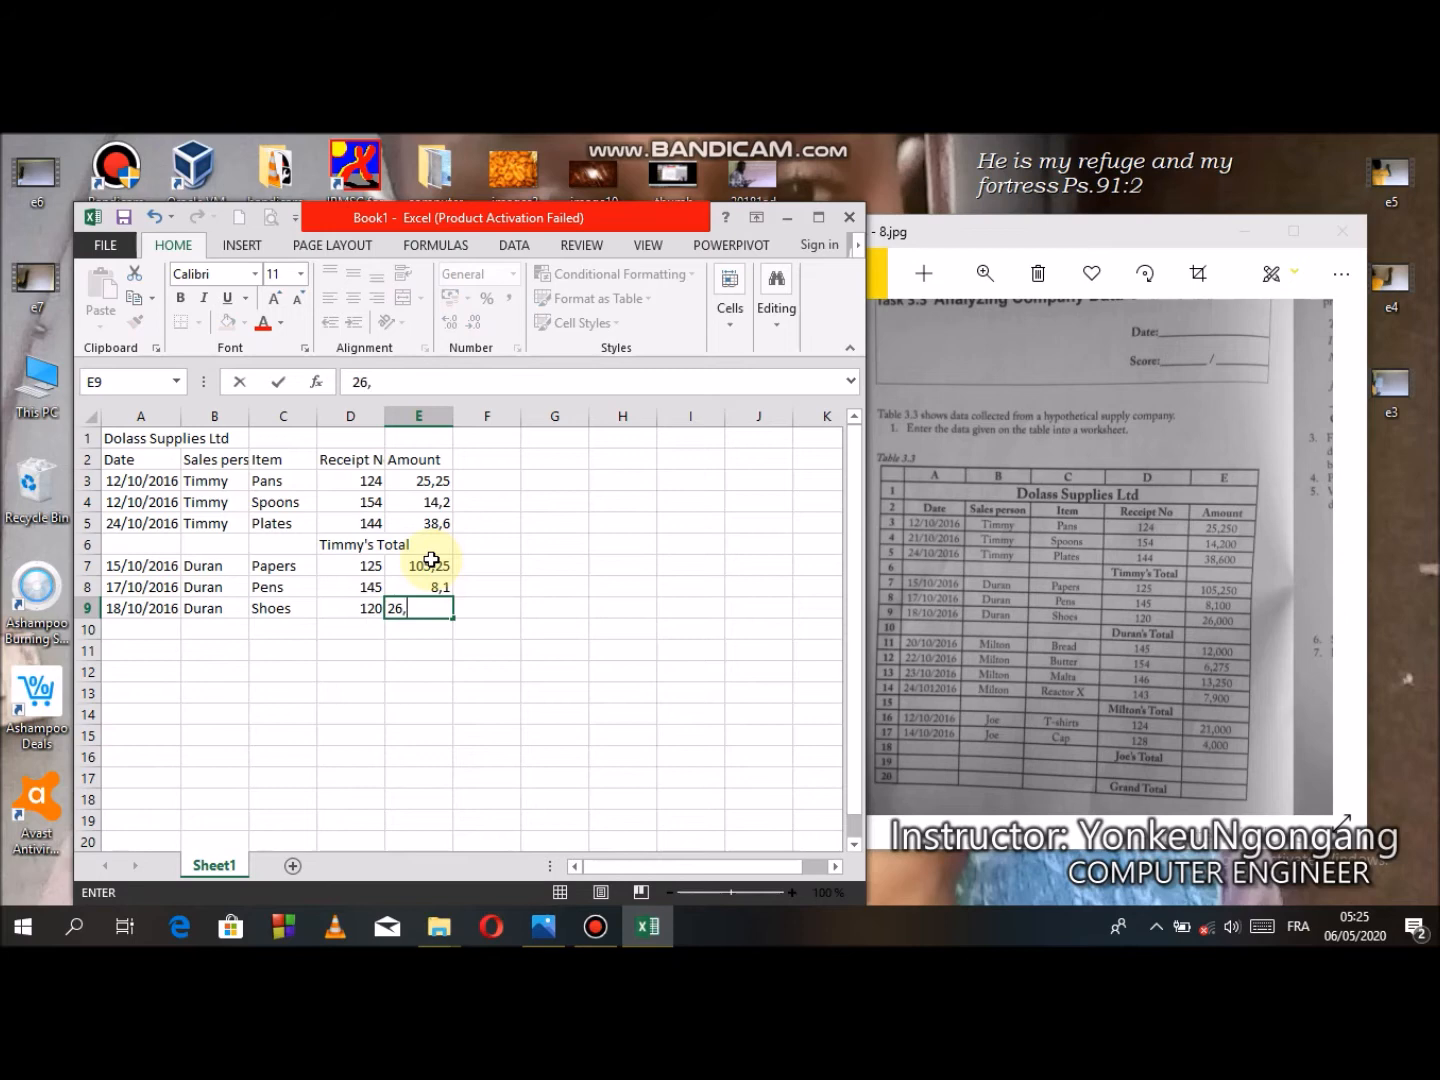
text(000)
- Enter the label Duran's Total in cell D10
click(355, 630)
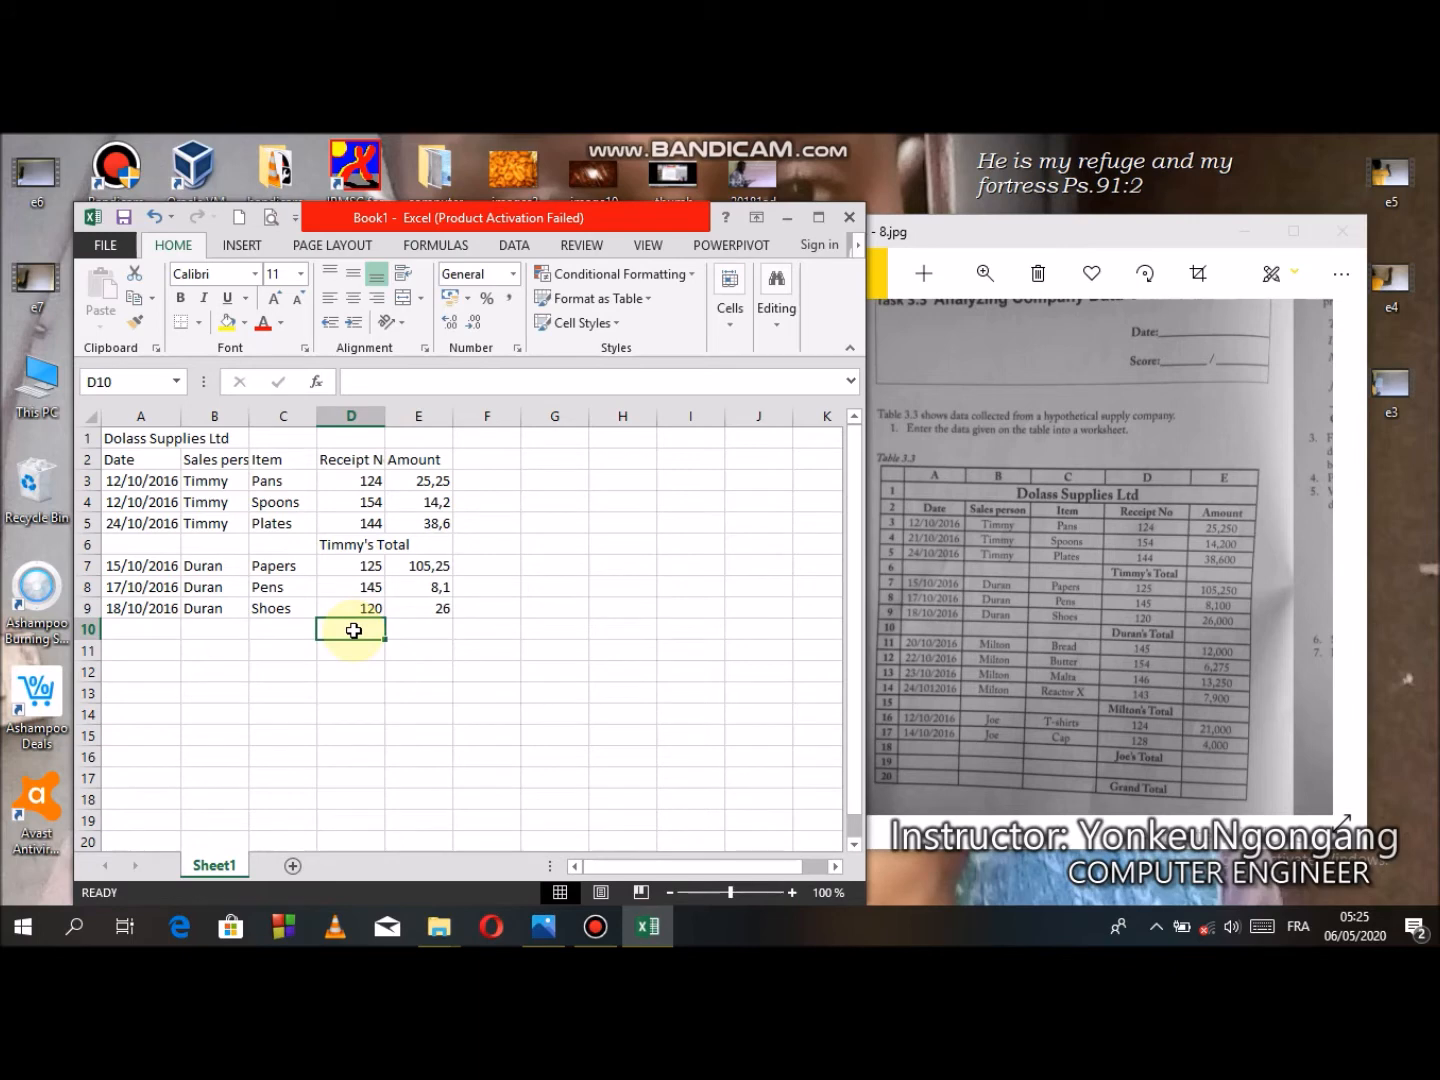
text(D)
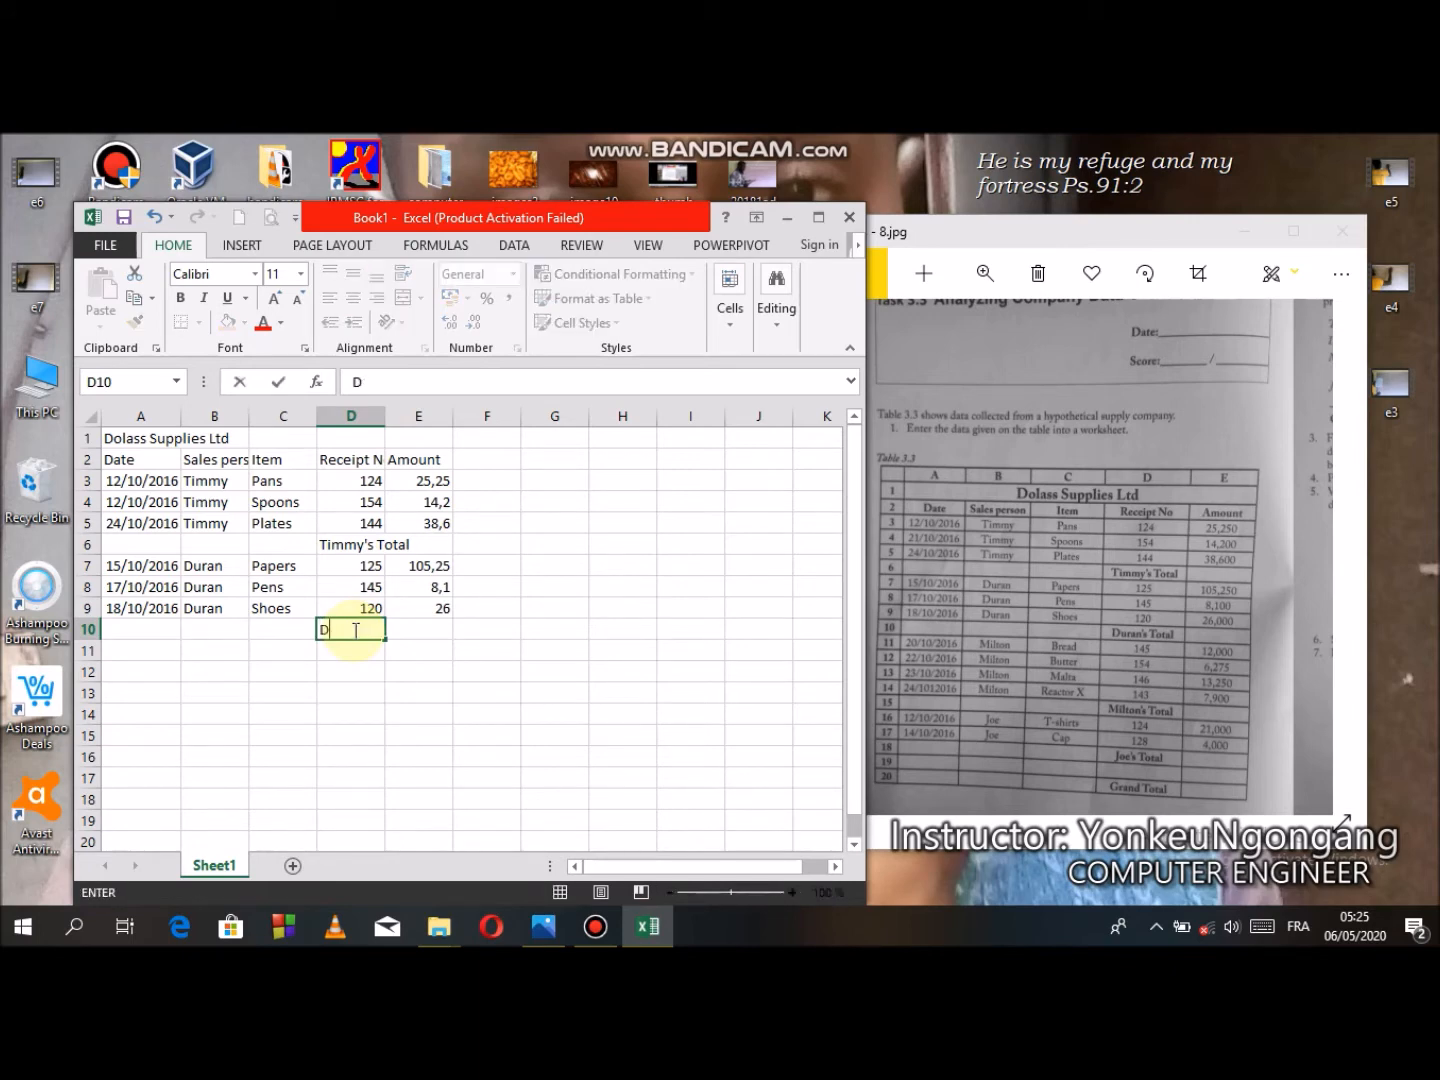
text(uran's Total)
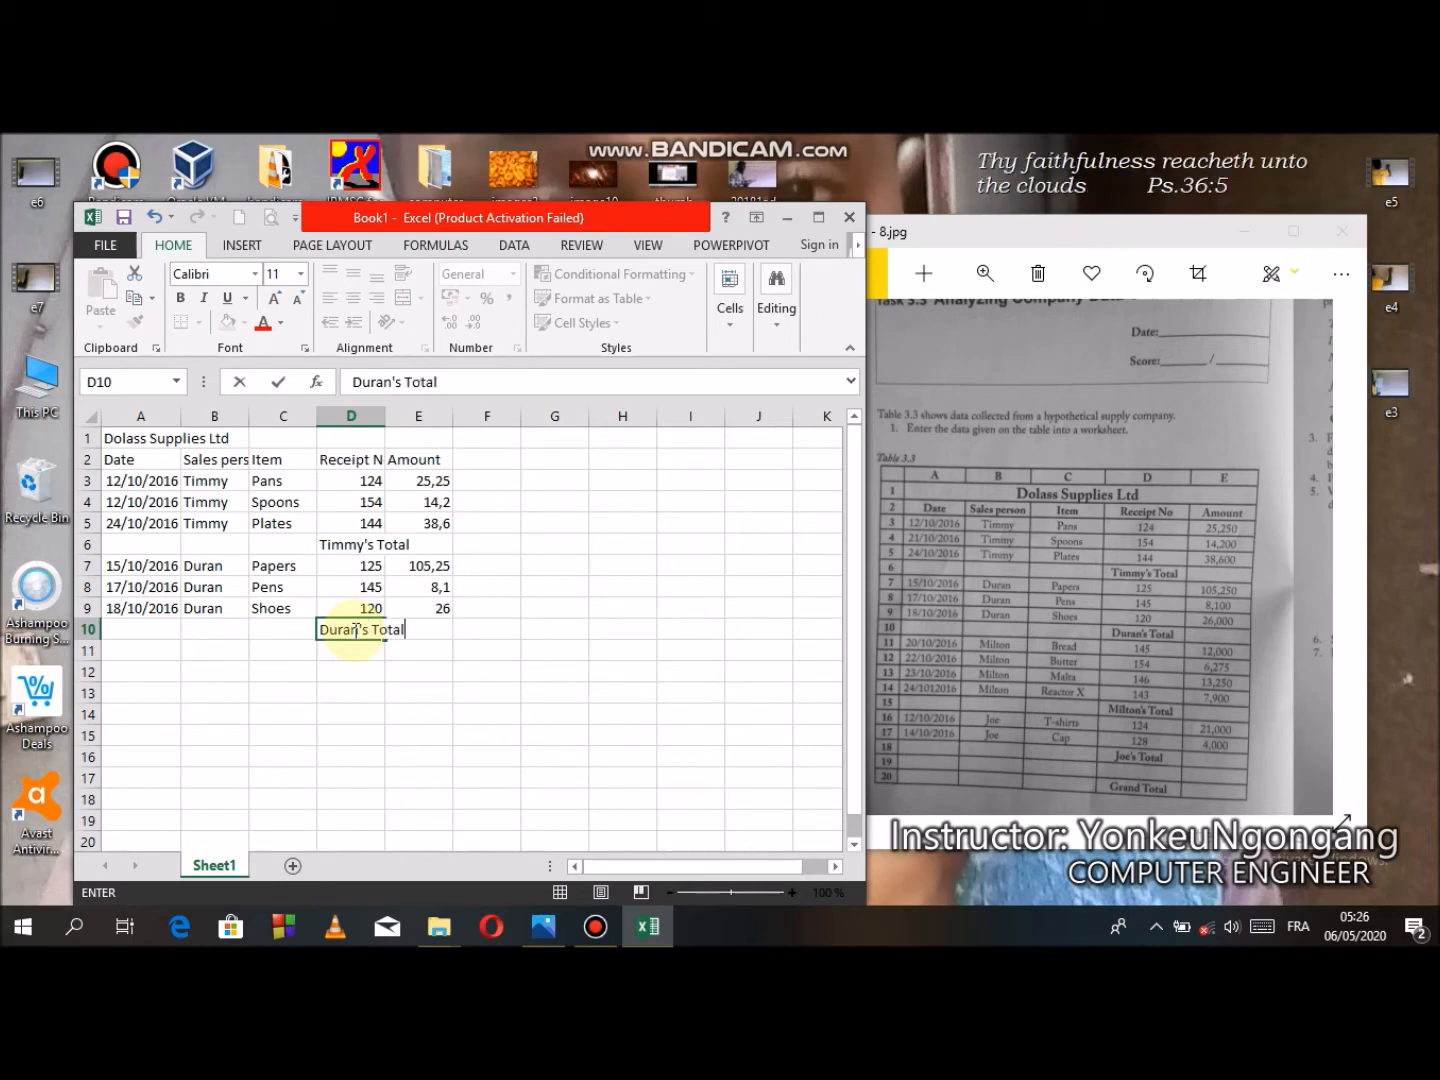
- Enter the dates 20/10/2016, 22/10/2016, 23/10/2016 and 24/10/2016 in cells A11 to A14
click(141, 648)
text(20:)
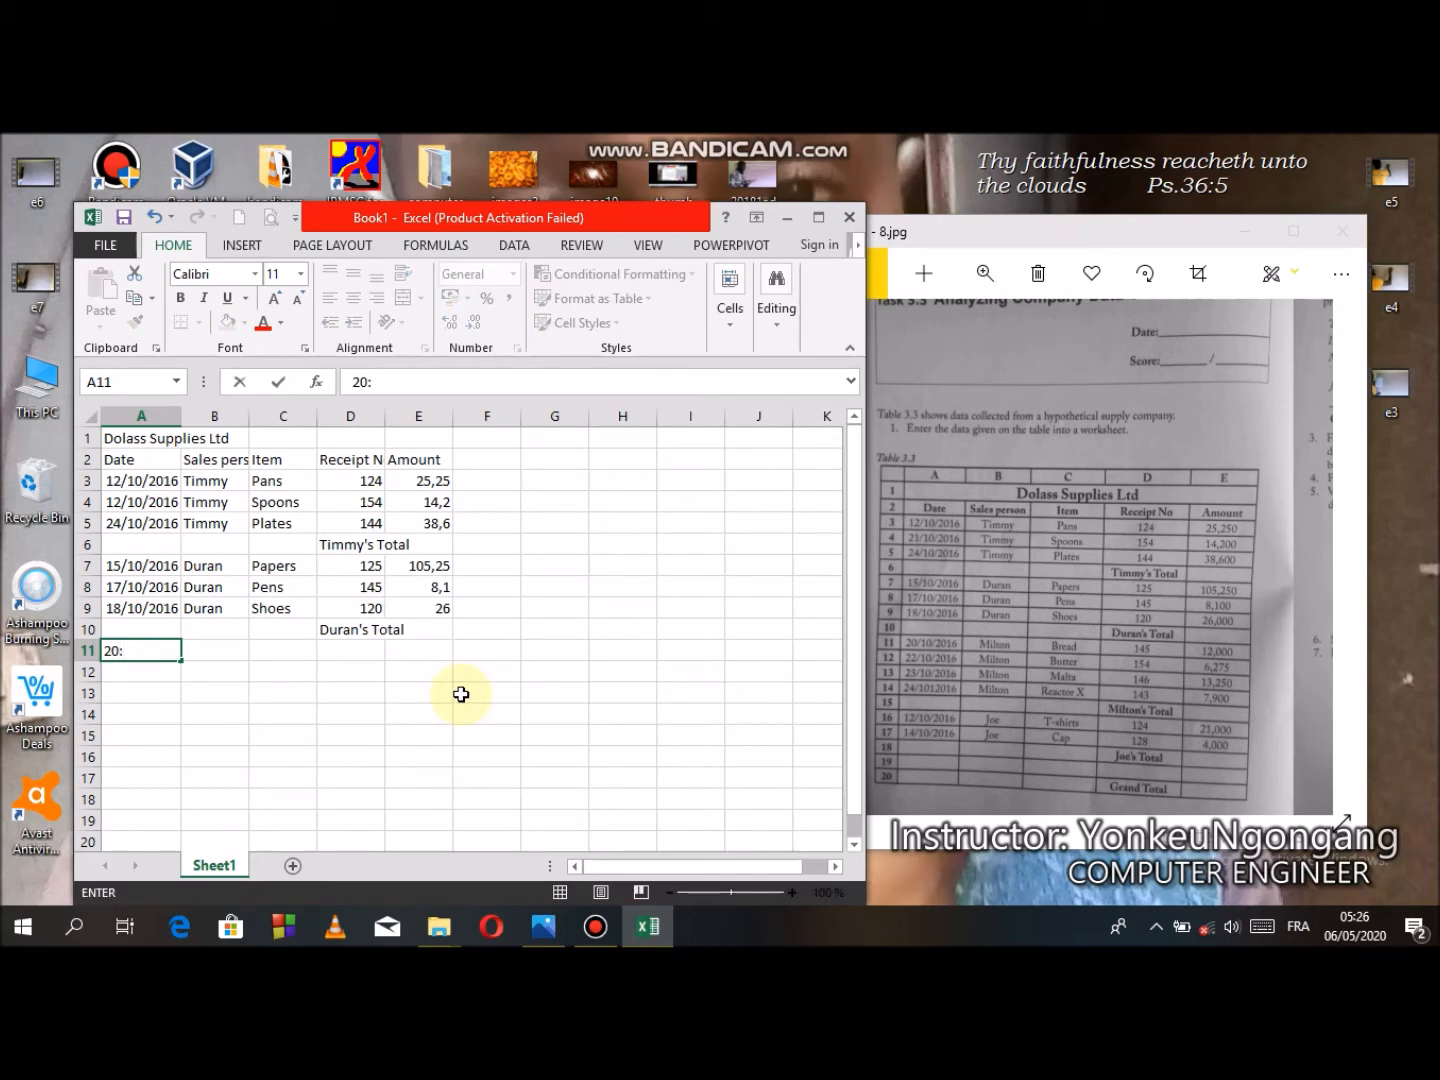
key(BackSpace)
text(/10/2016)
key(Return)
text(22/10/2016)
key(Return)
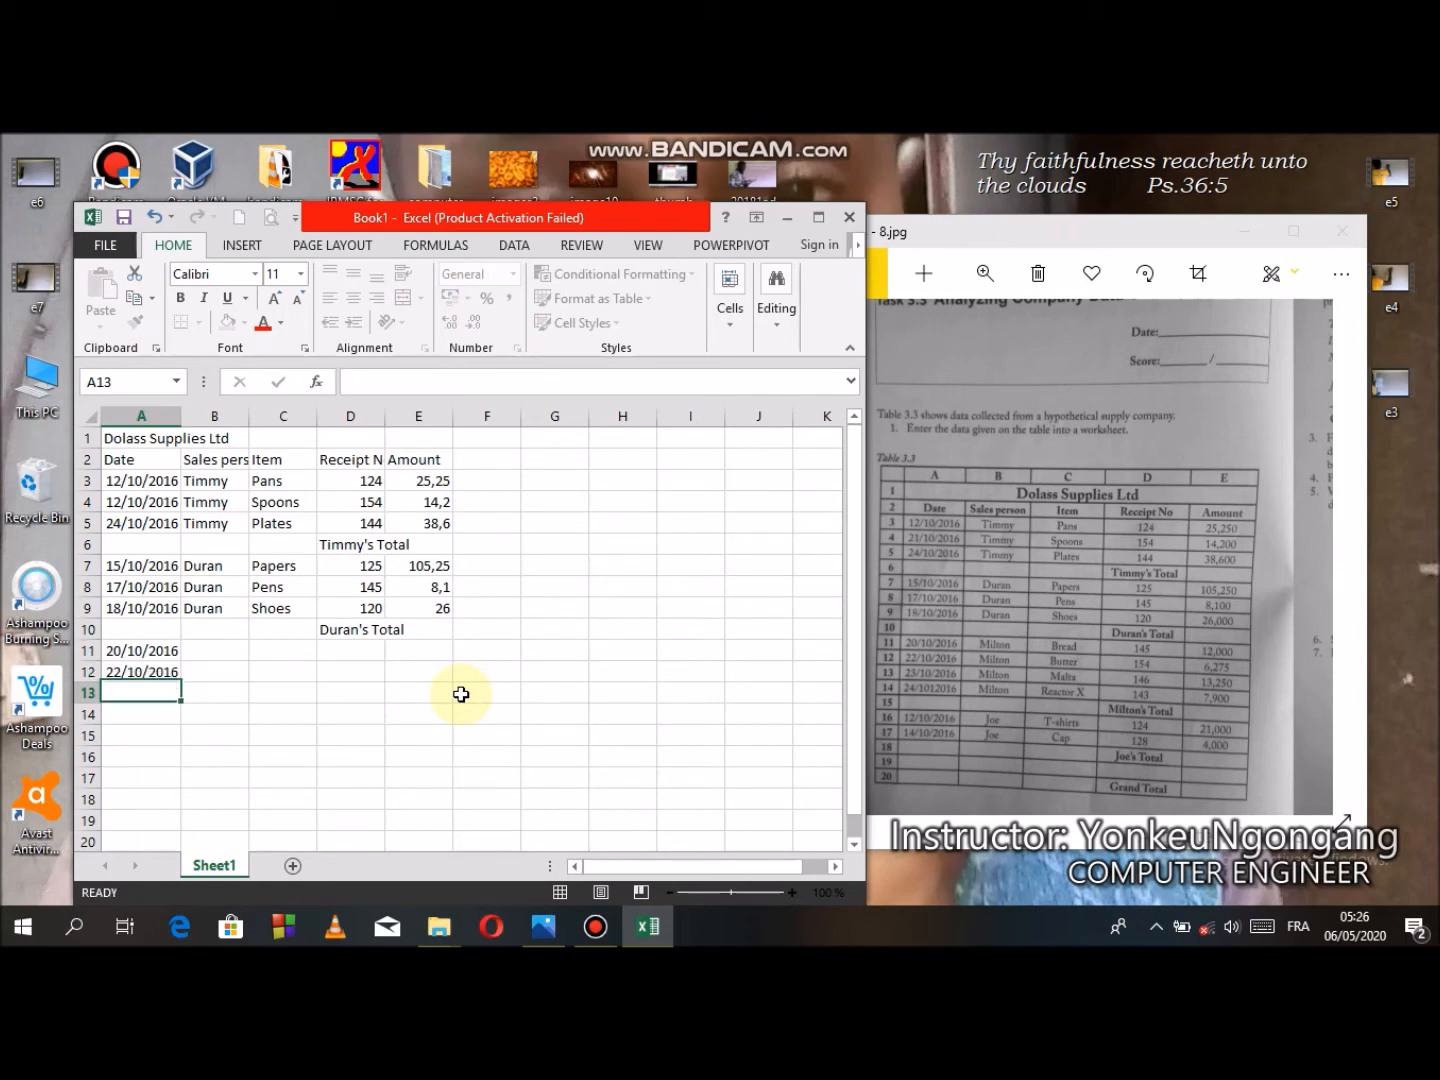
text(23)
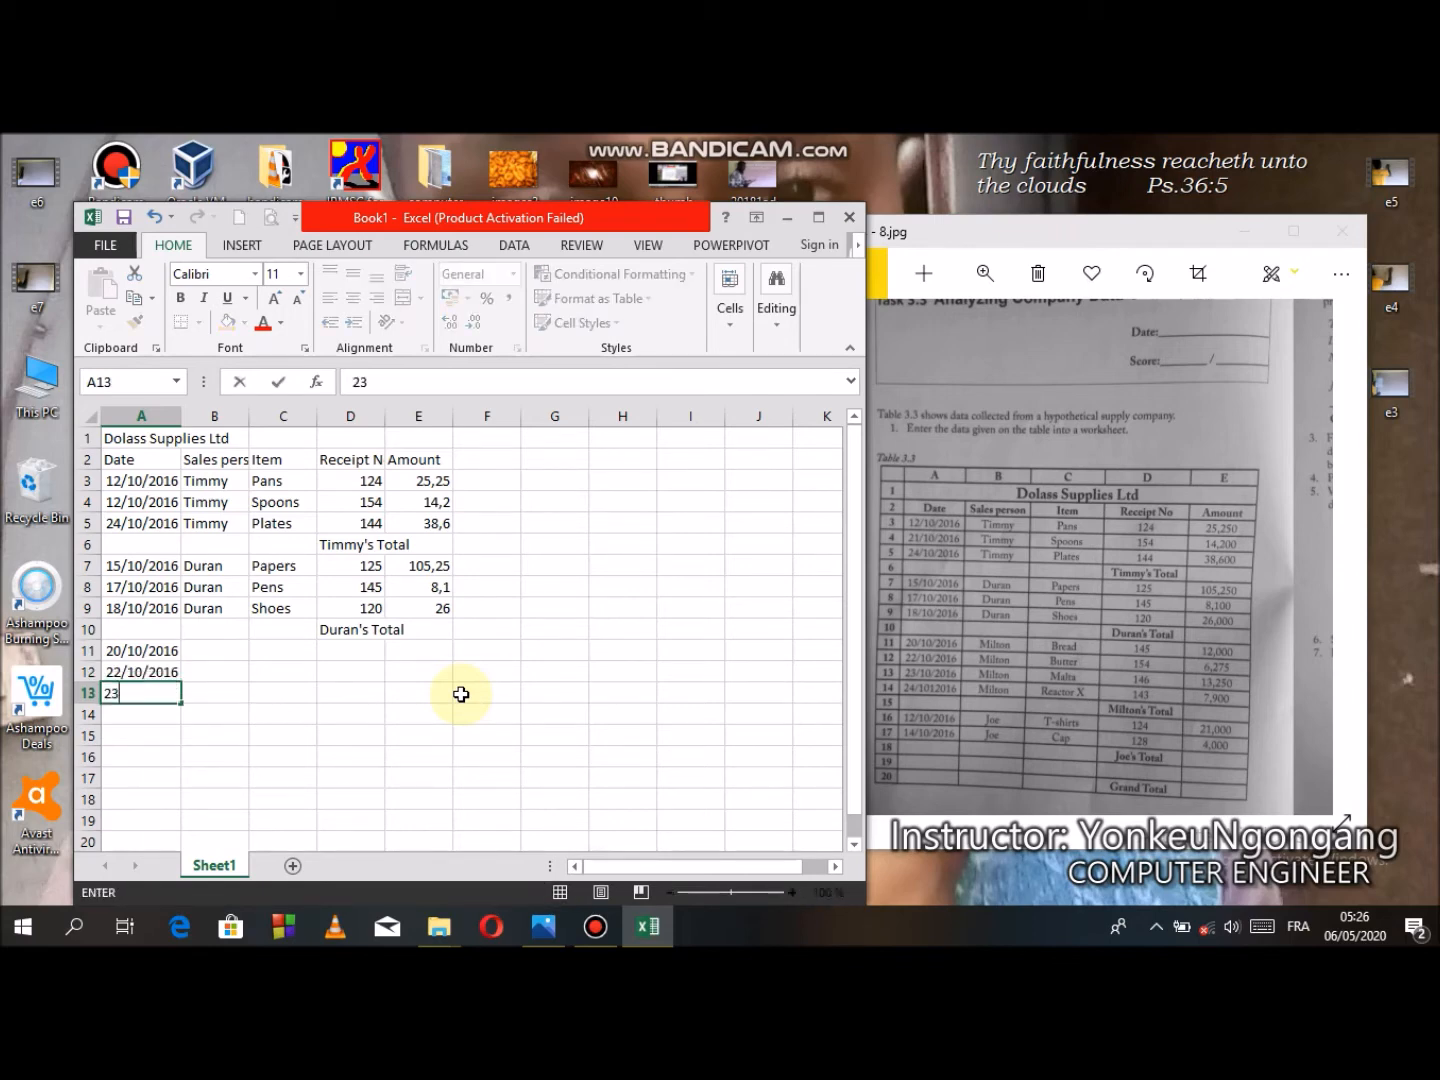
text(/10/2016)
key(Return)
text(2)
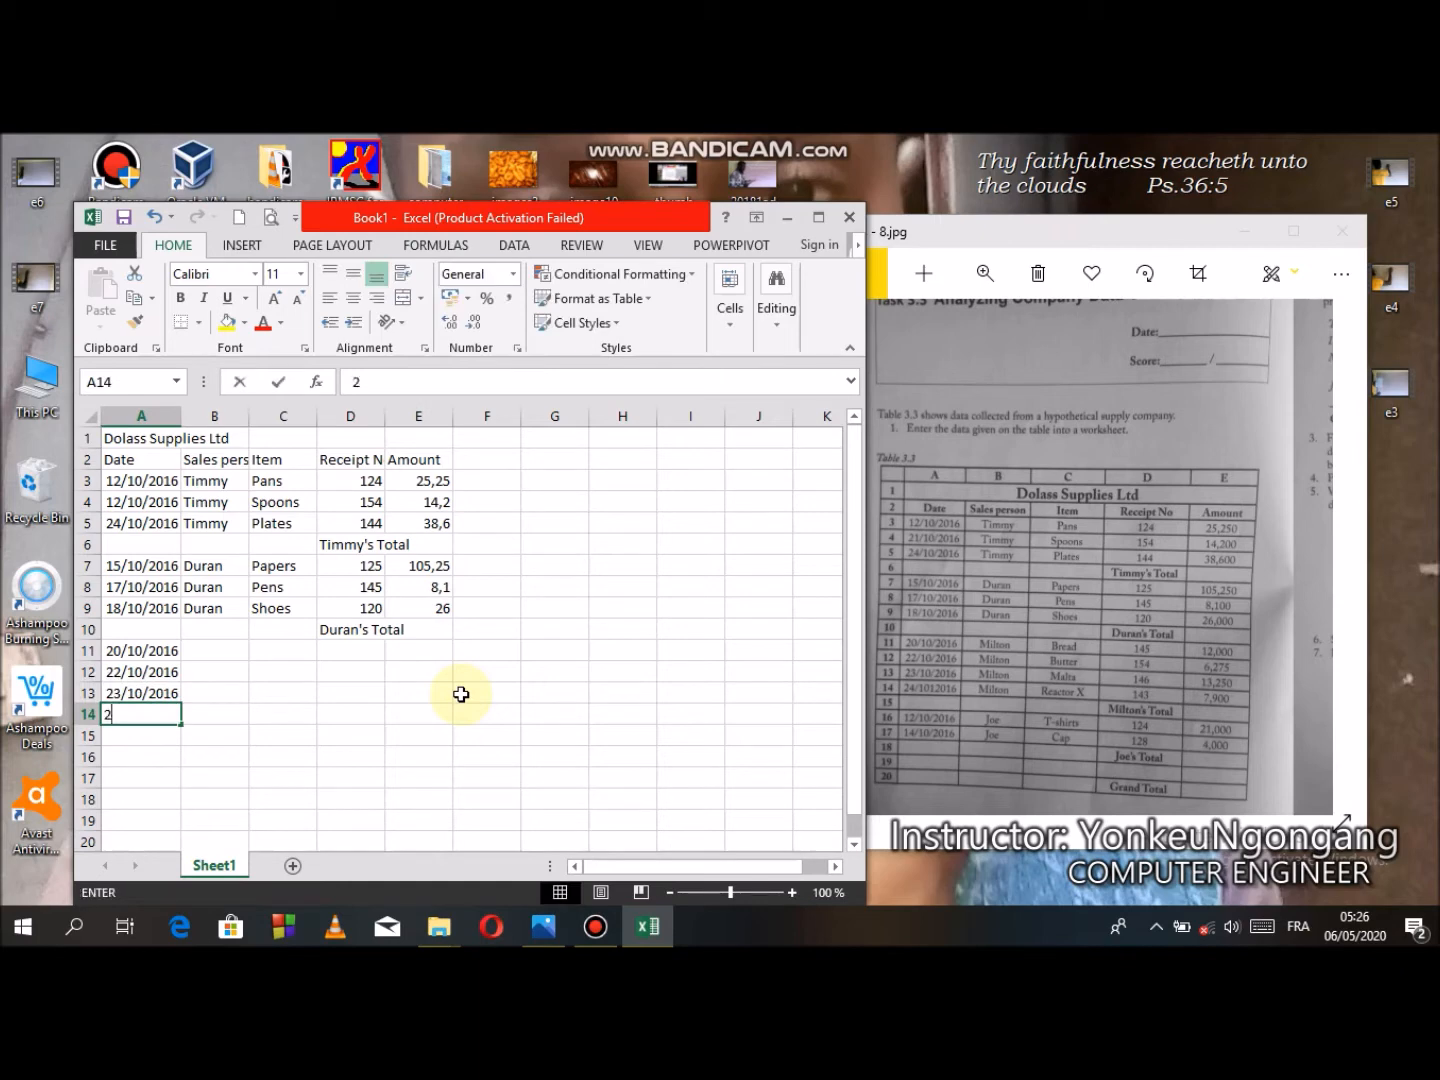
text(4/10/2016)
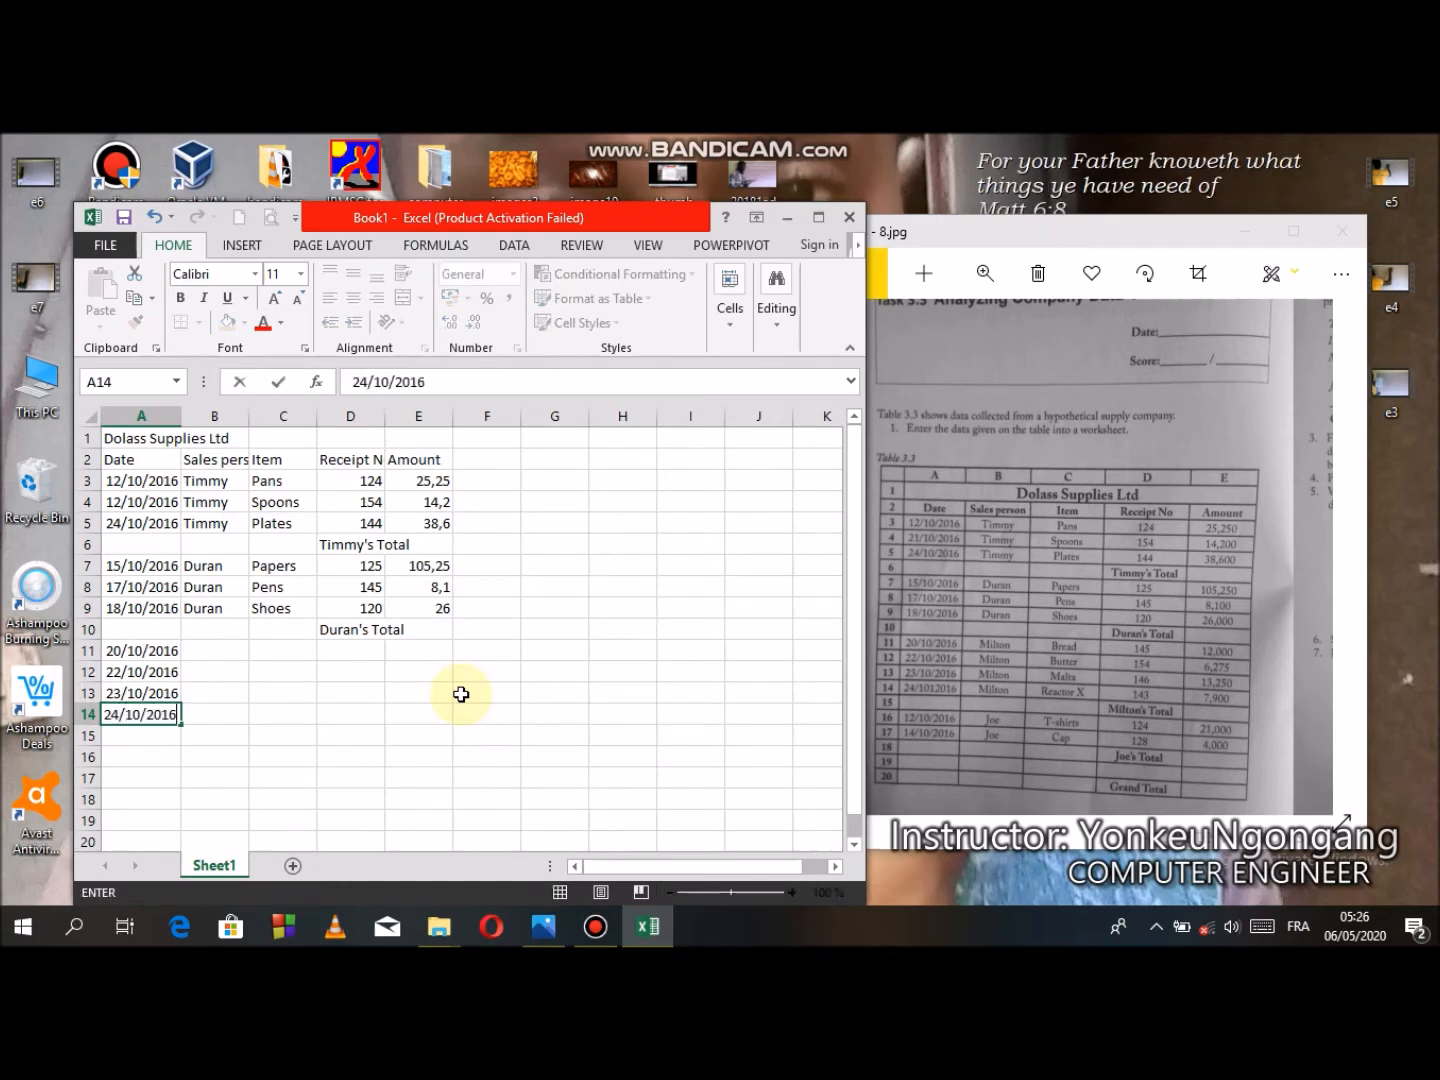
- Enter Milton as the sales person in B11 and fill it down to row 14
click(240, 649)
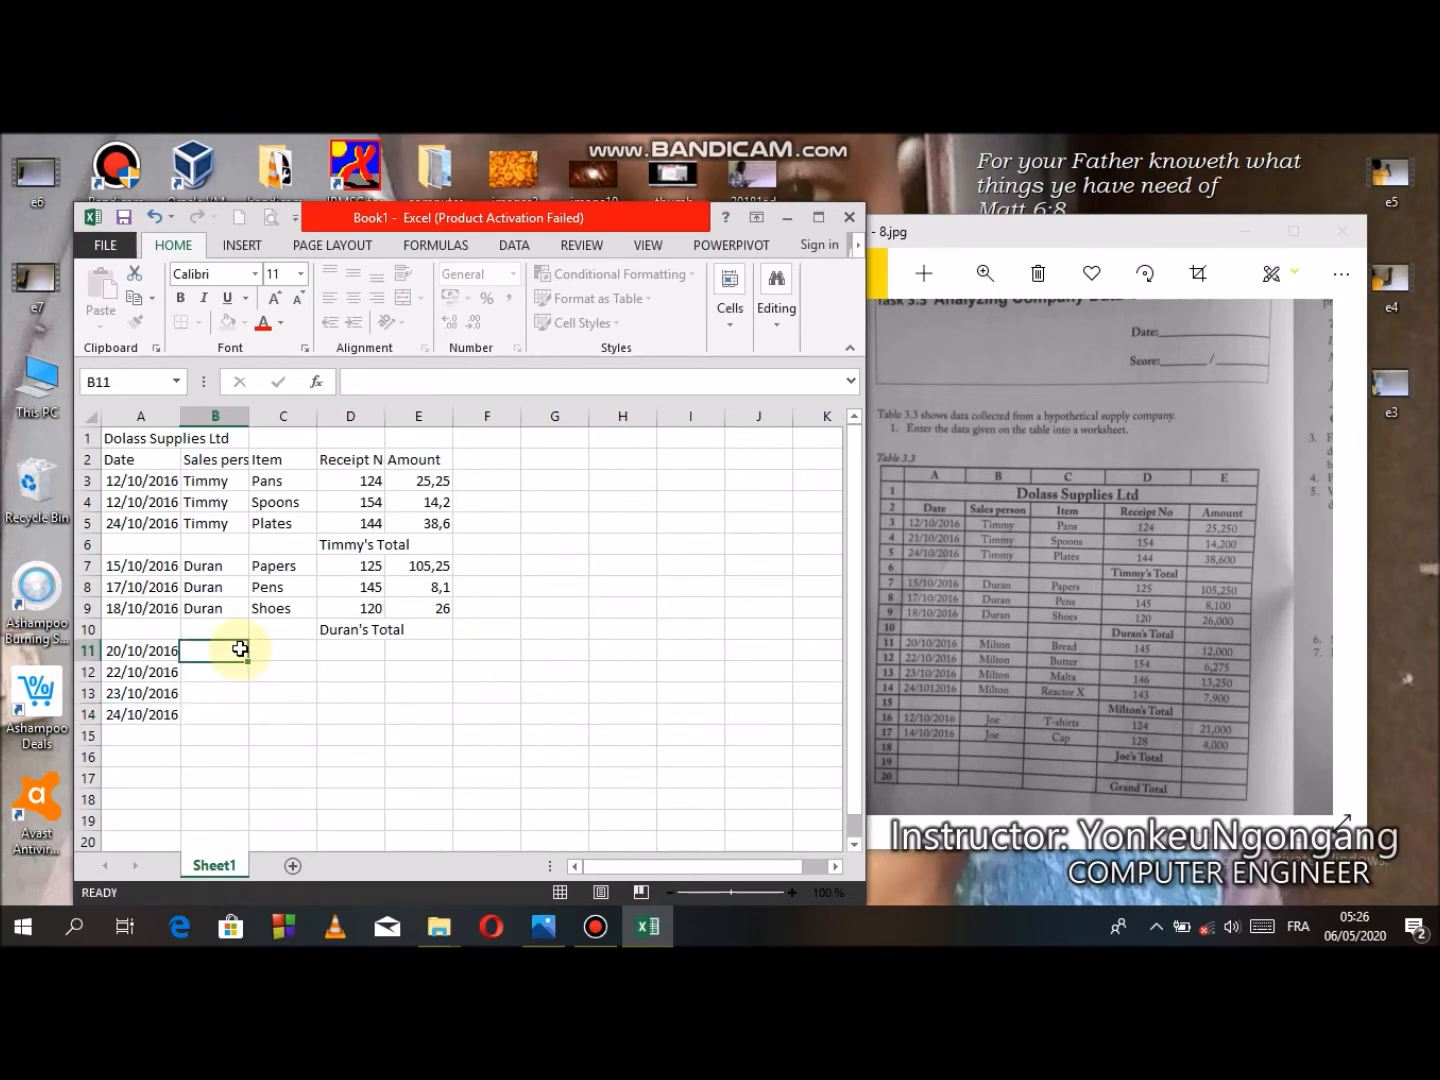
text(M)
key(BackSpace)
text(Milton)
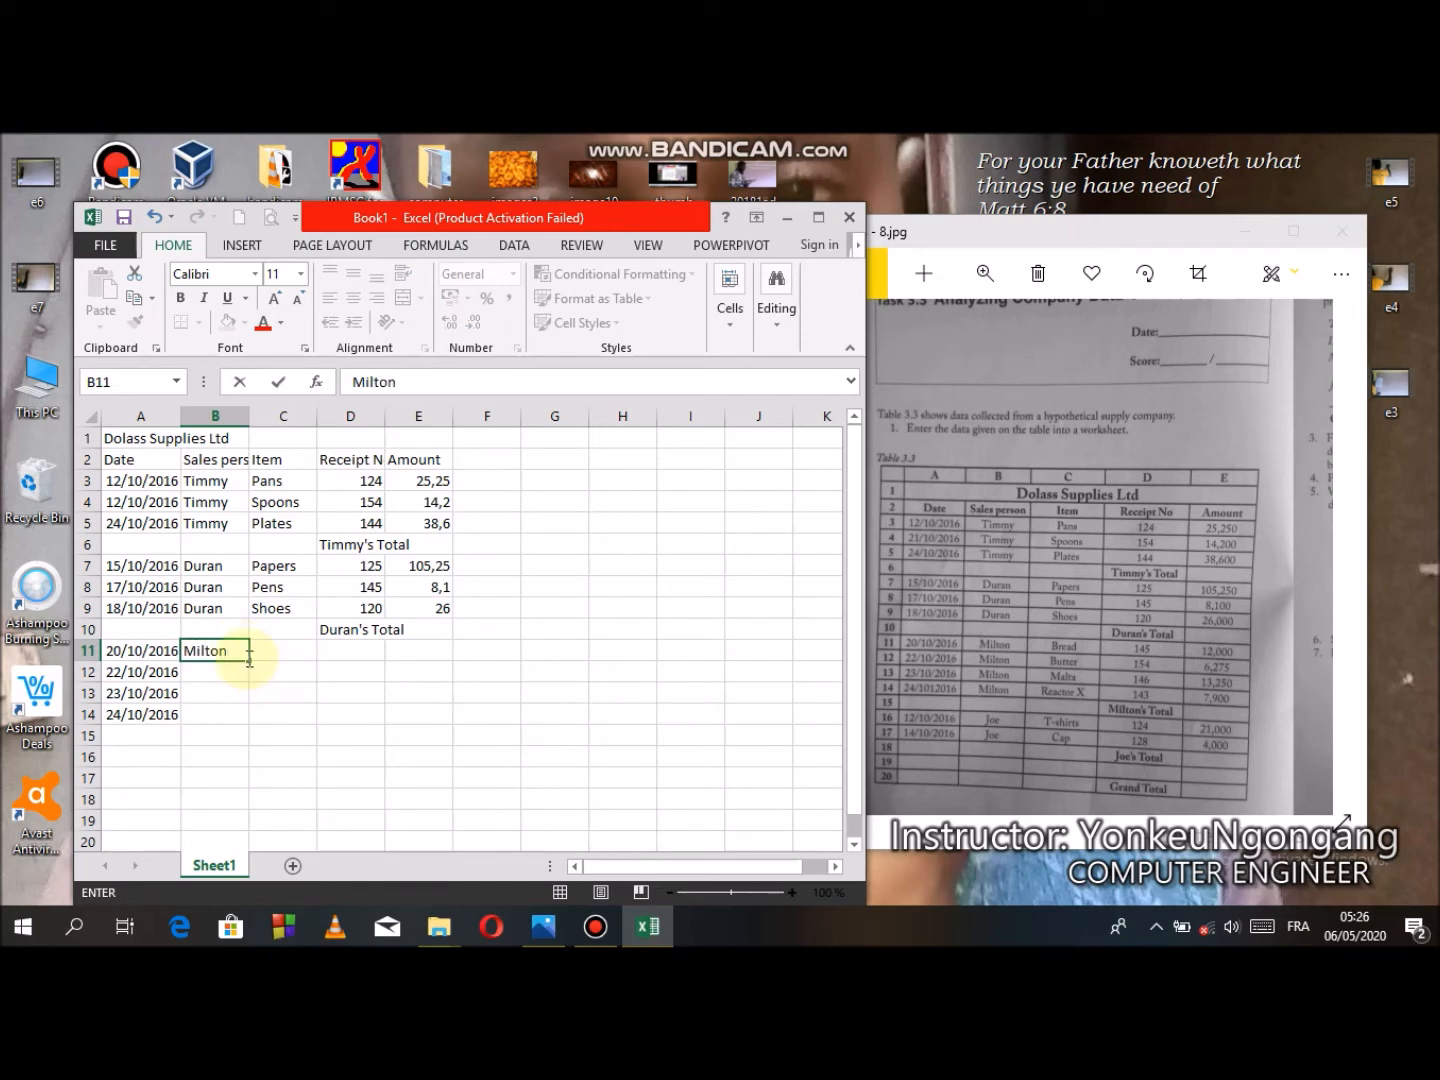
drag(249, 661, 246, 724)
- Enter the items Bread, Butter, Malta and Reactor X in cells C11 to C14
click(302, 650)
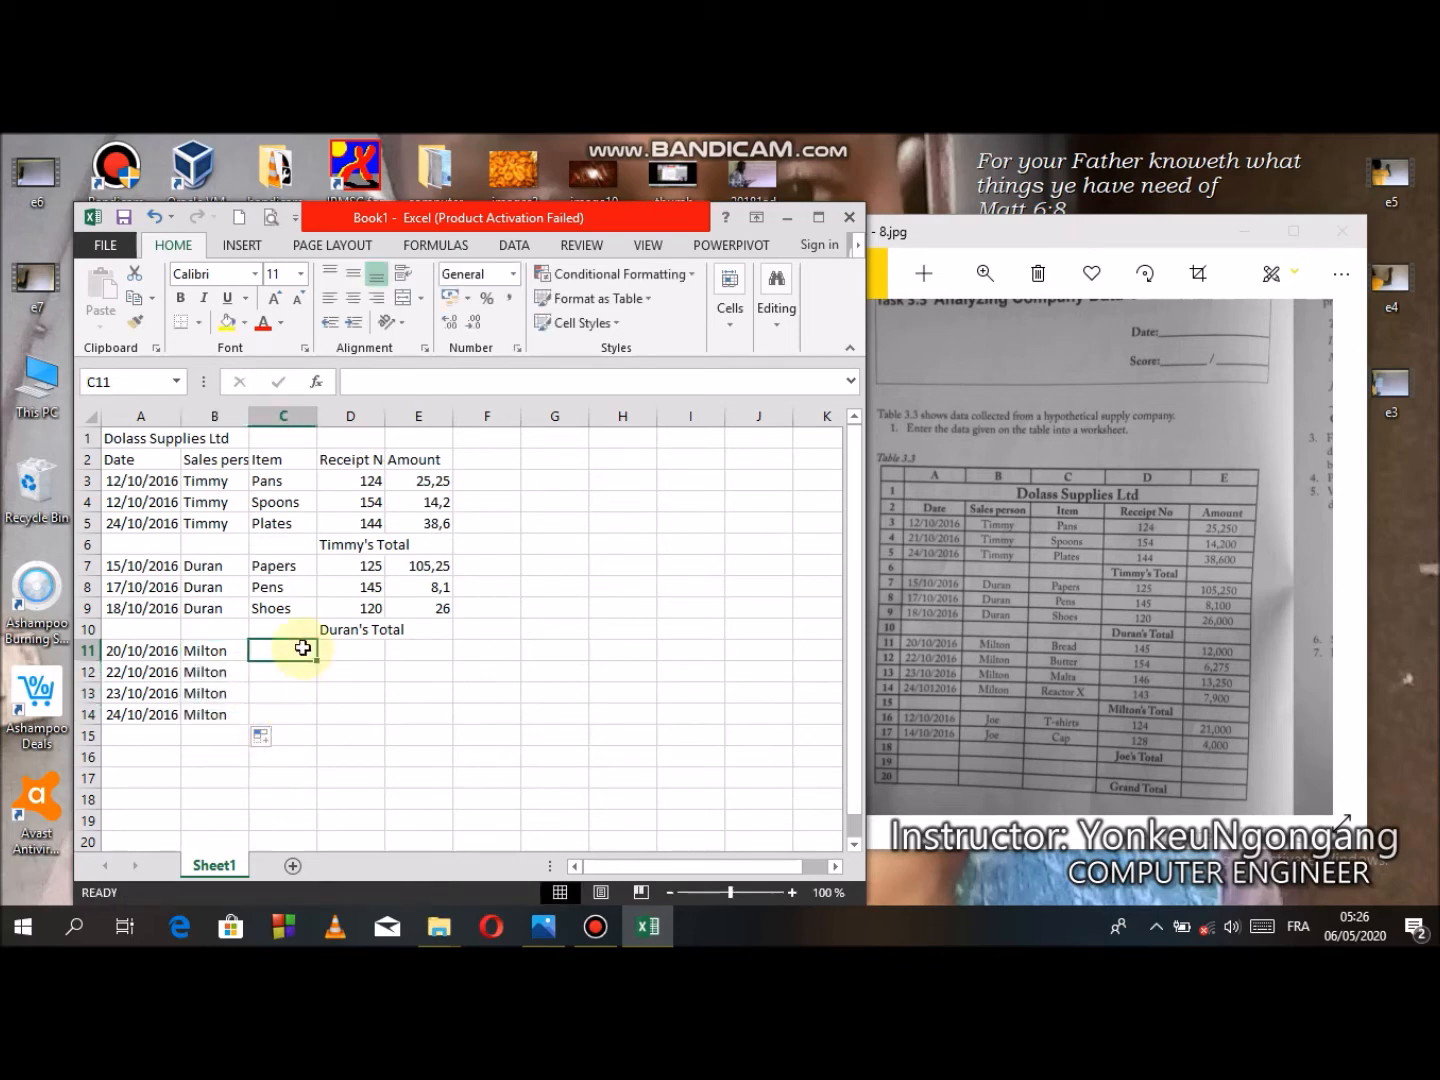
text(Bread)
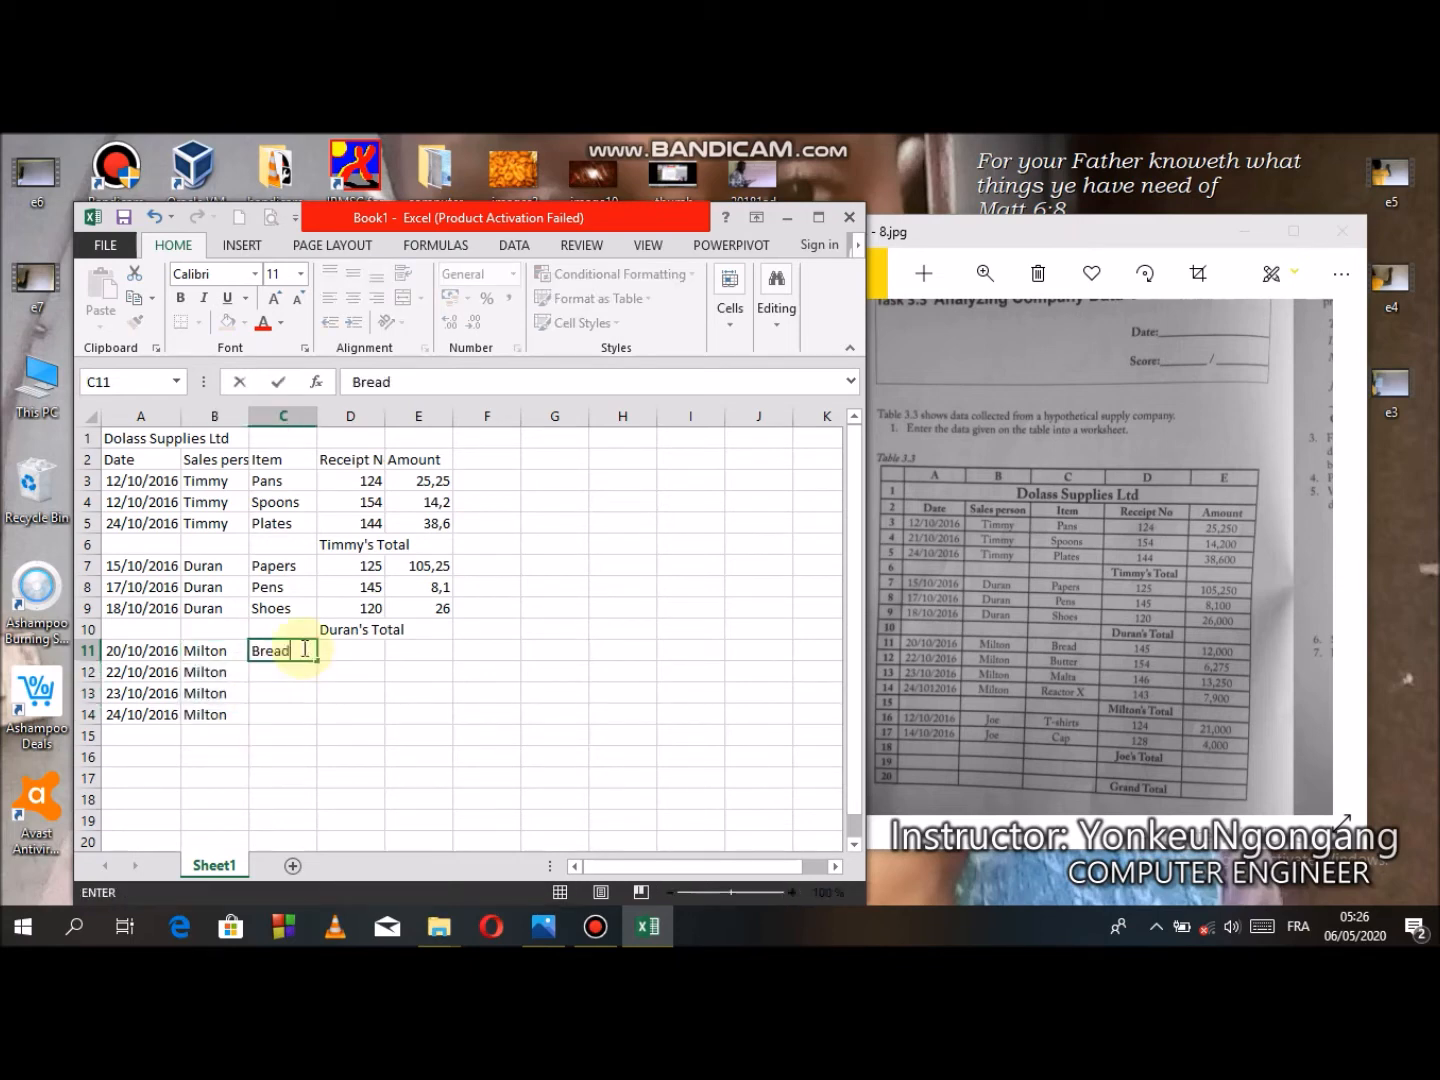
key(Return)
text(Butter)
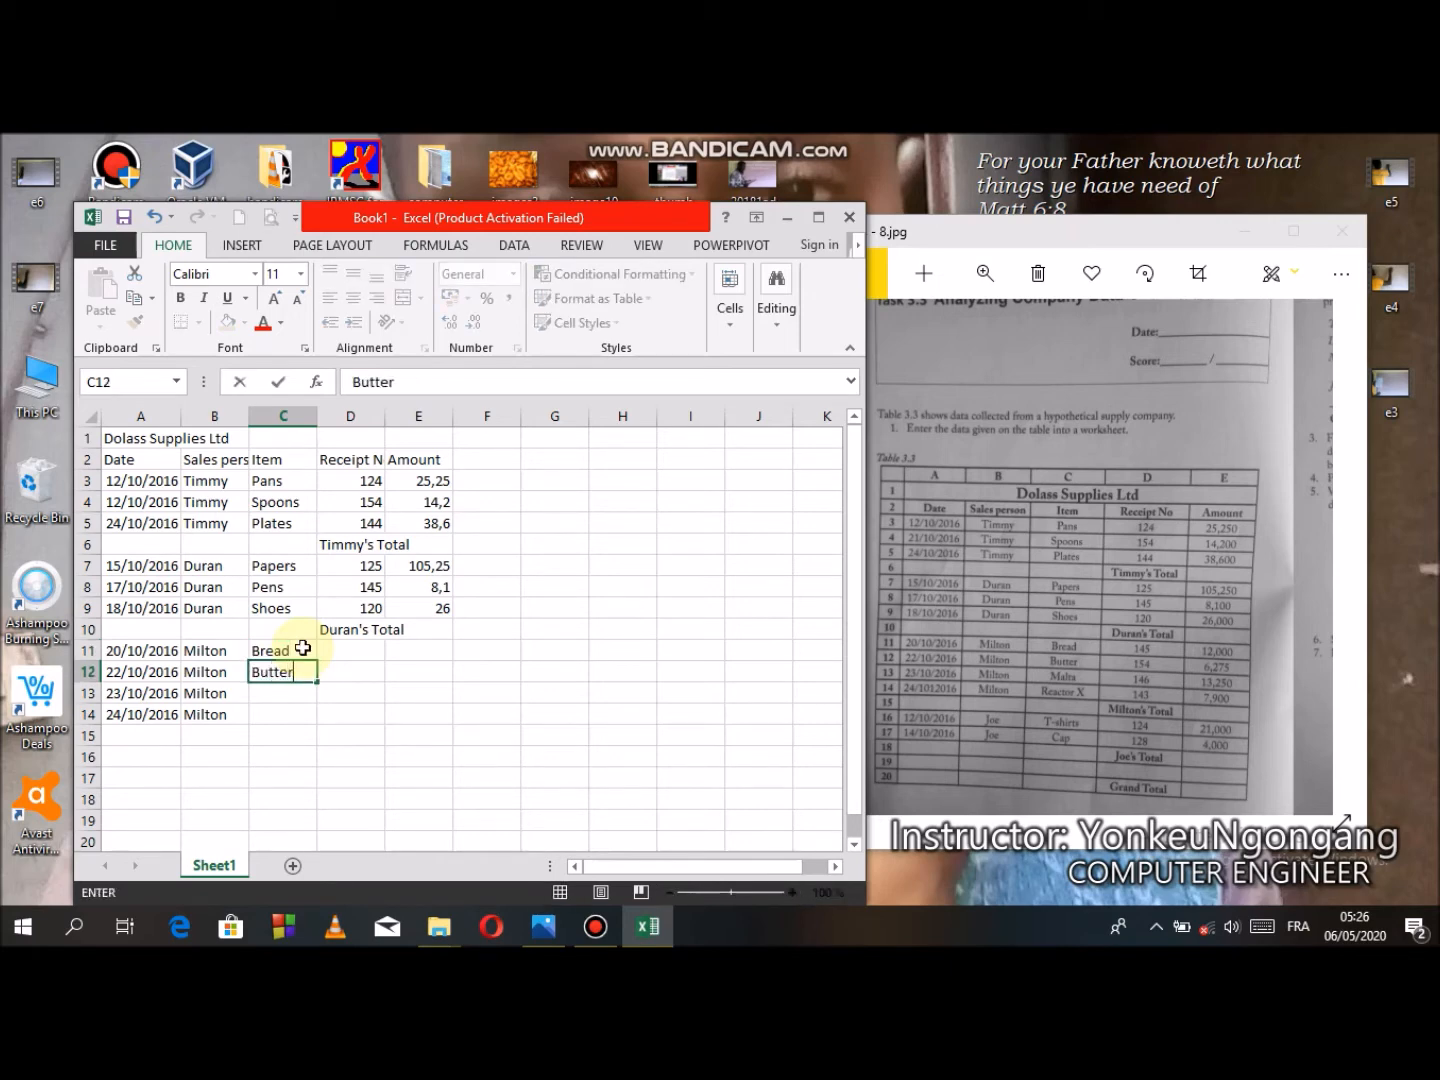
key(Return)
text(M)
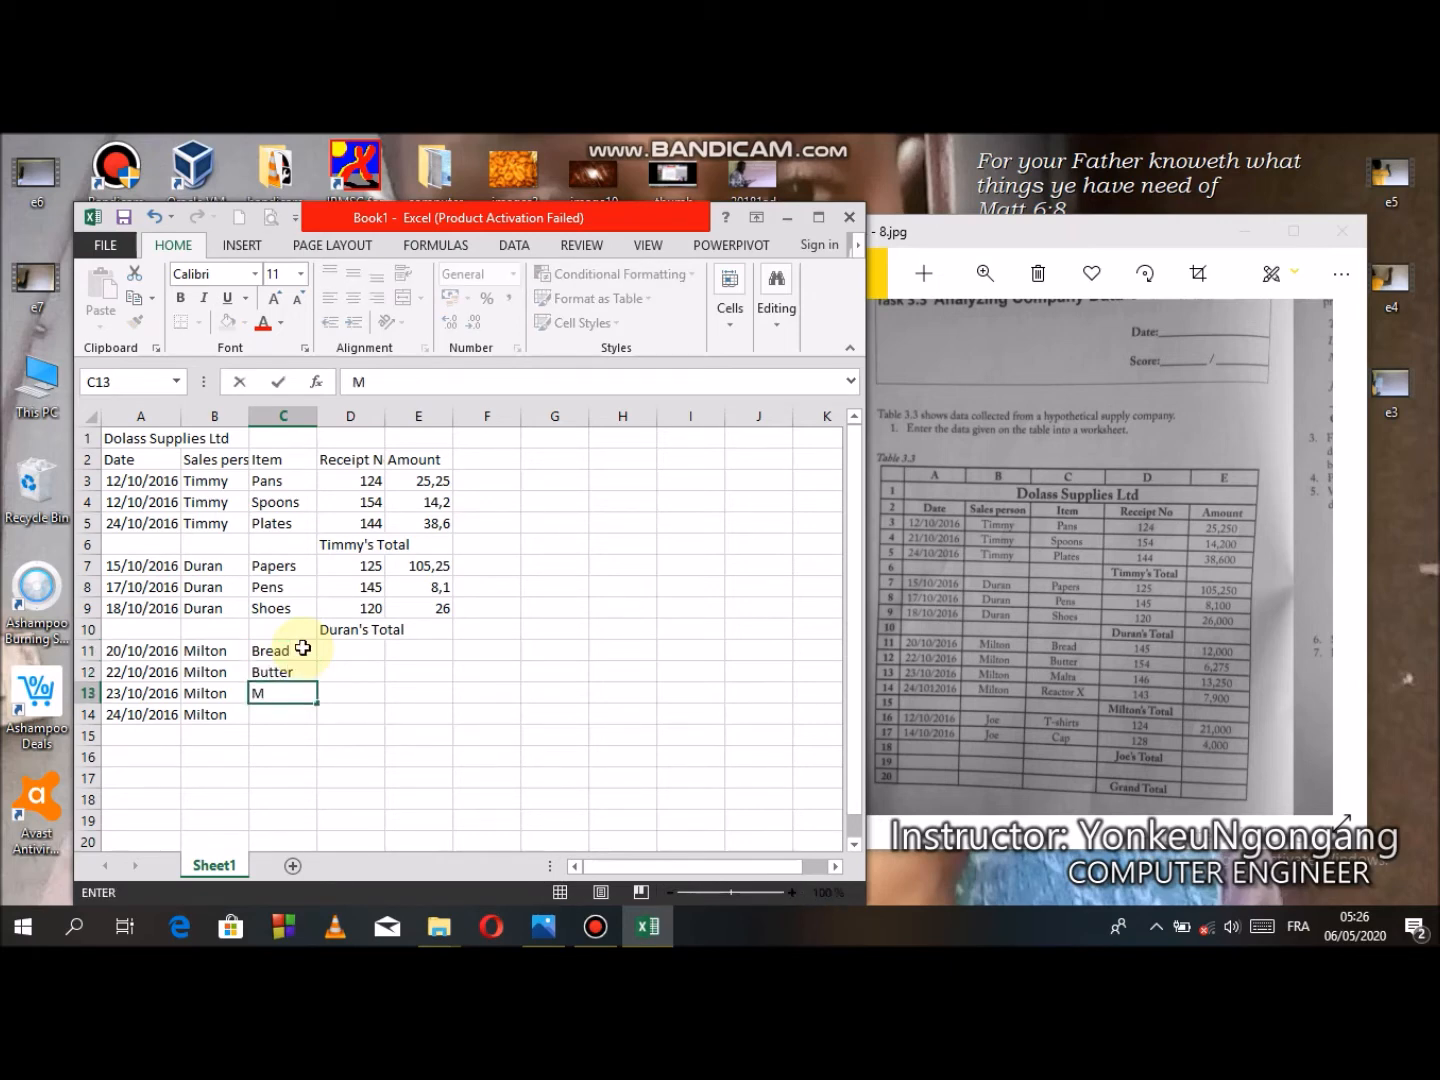
text(alta)
key(Return)
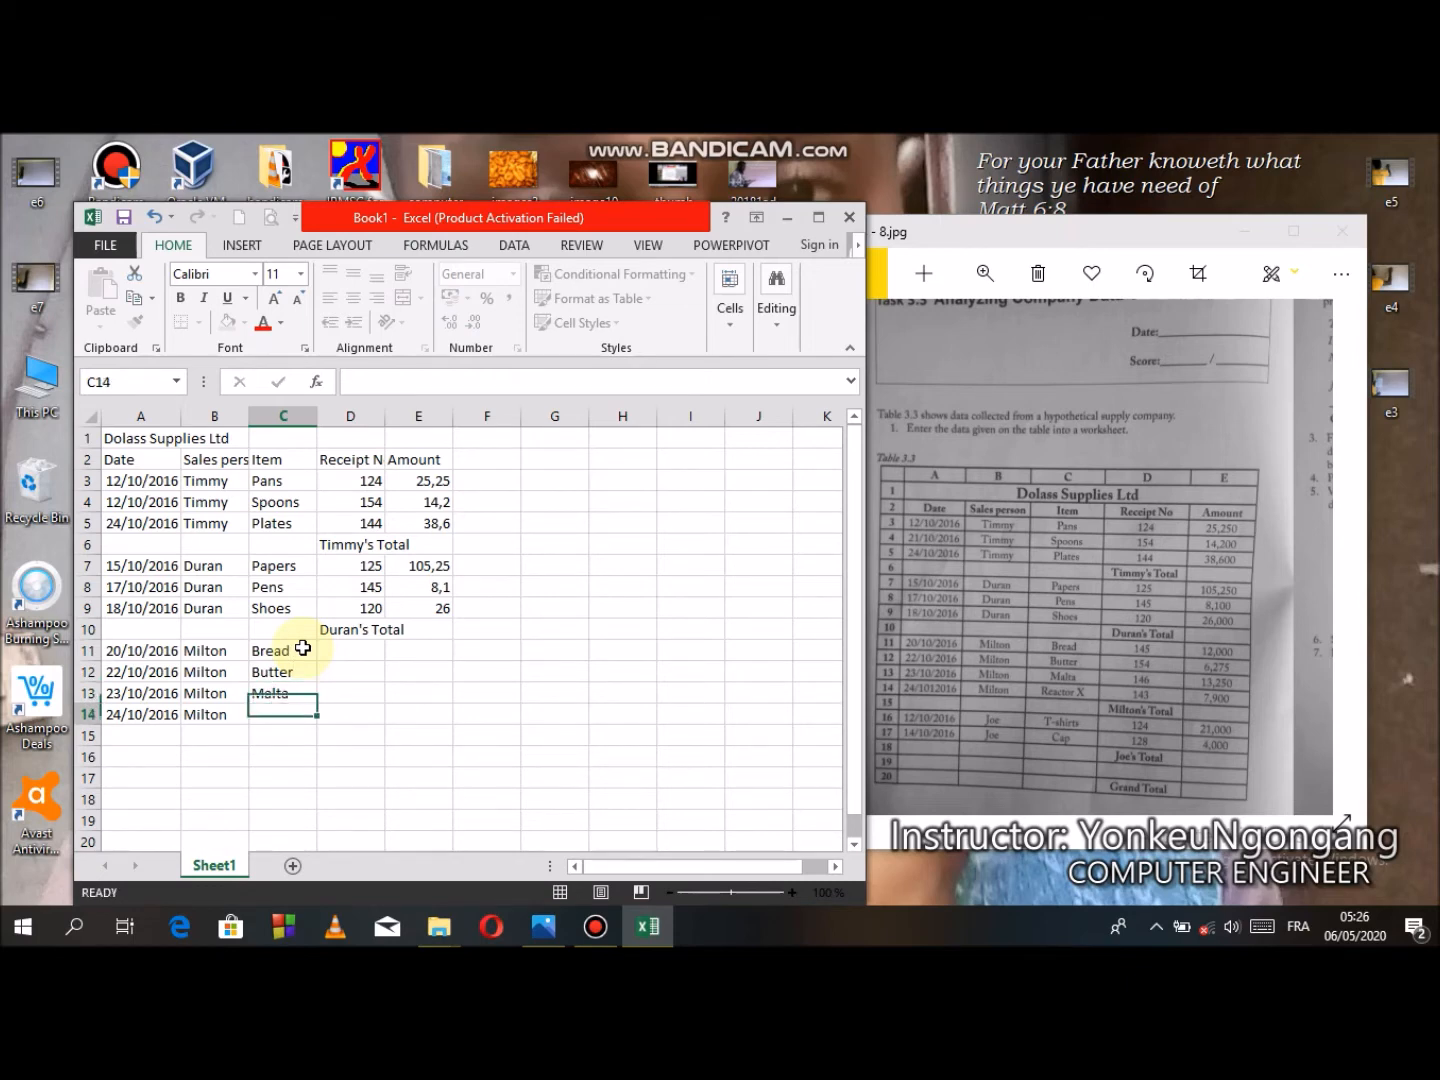
text(Re)
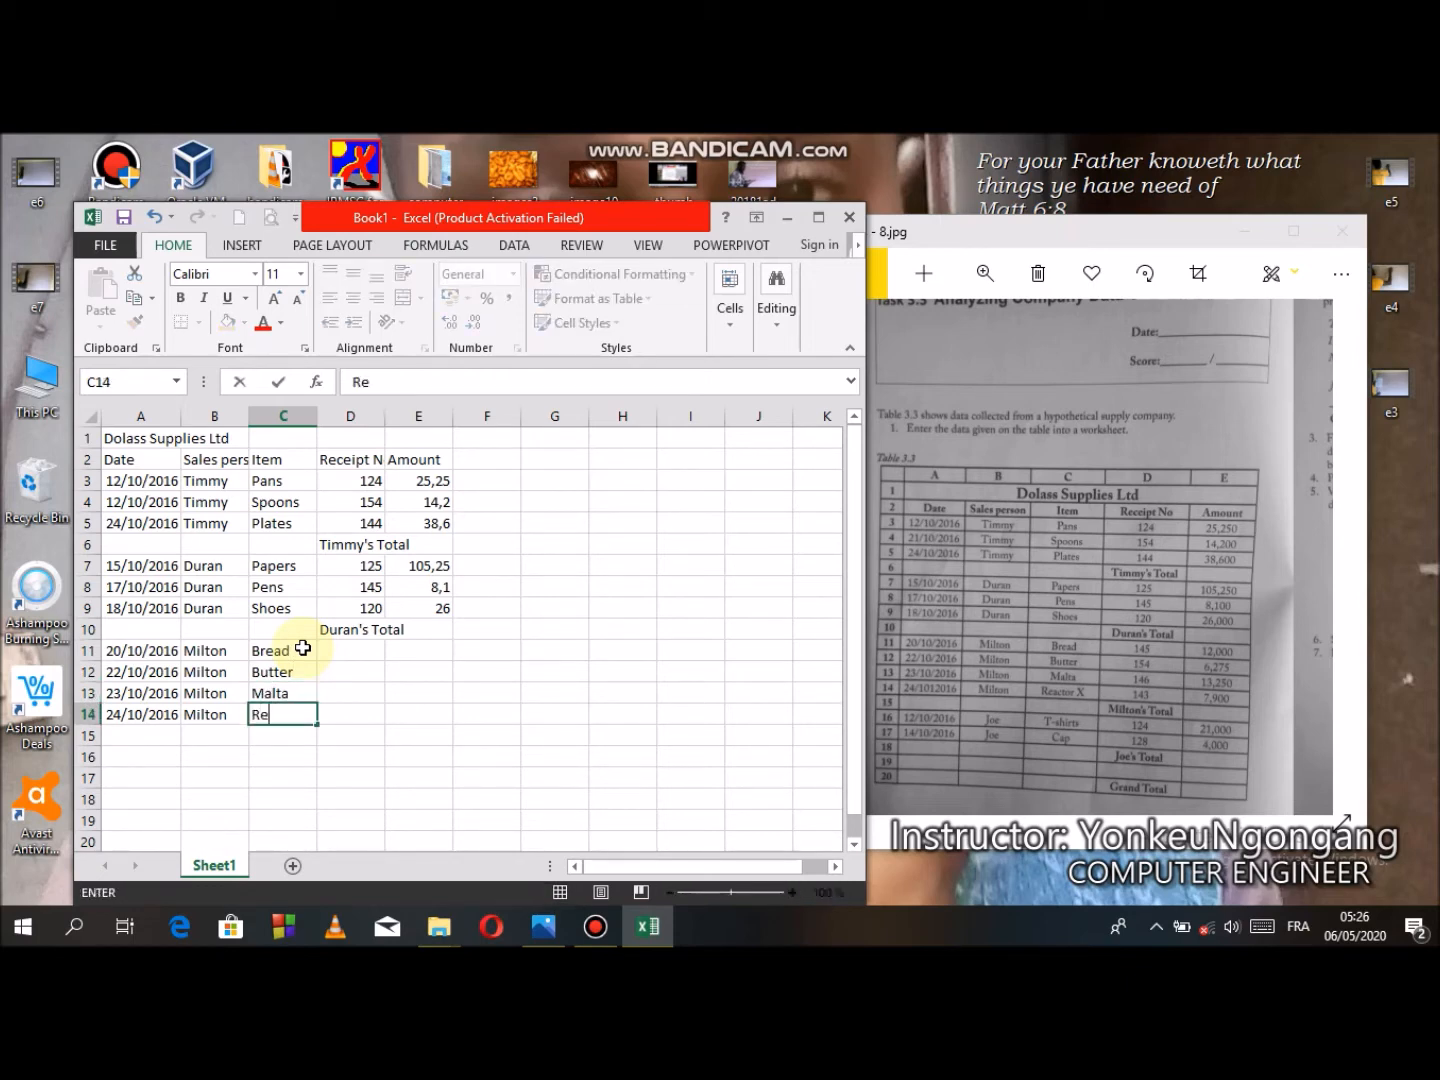
text(actor X)
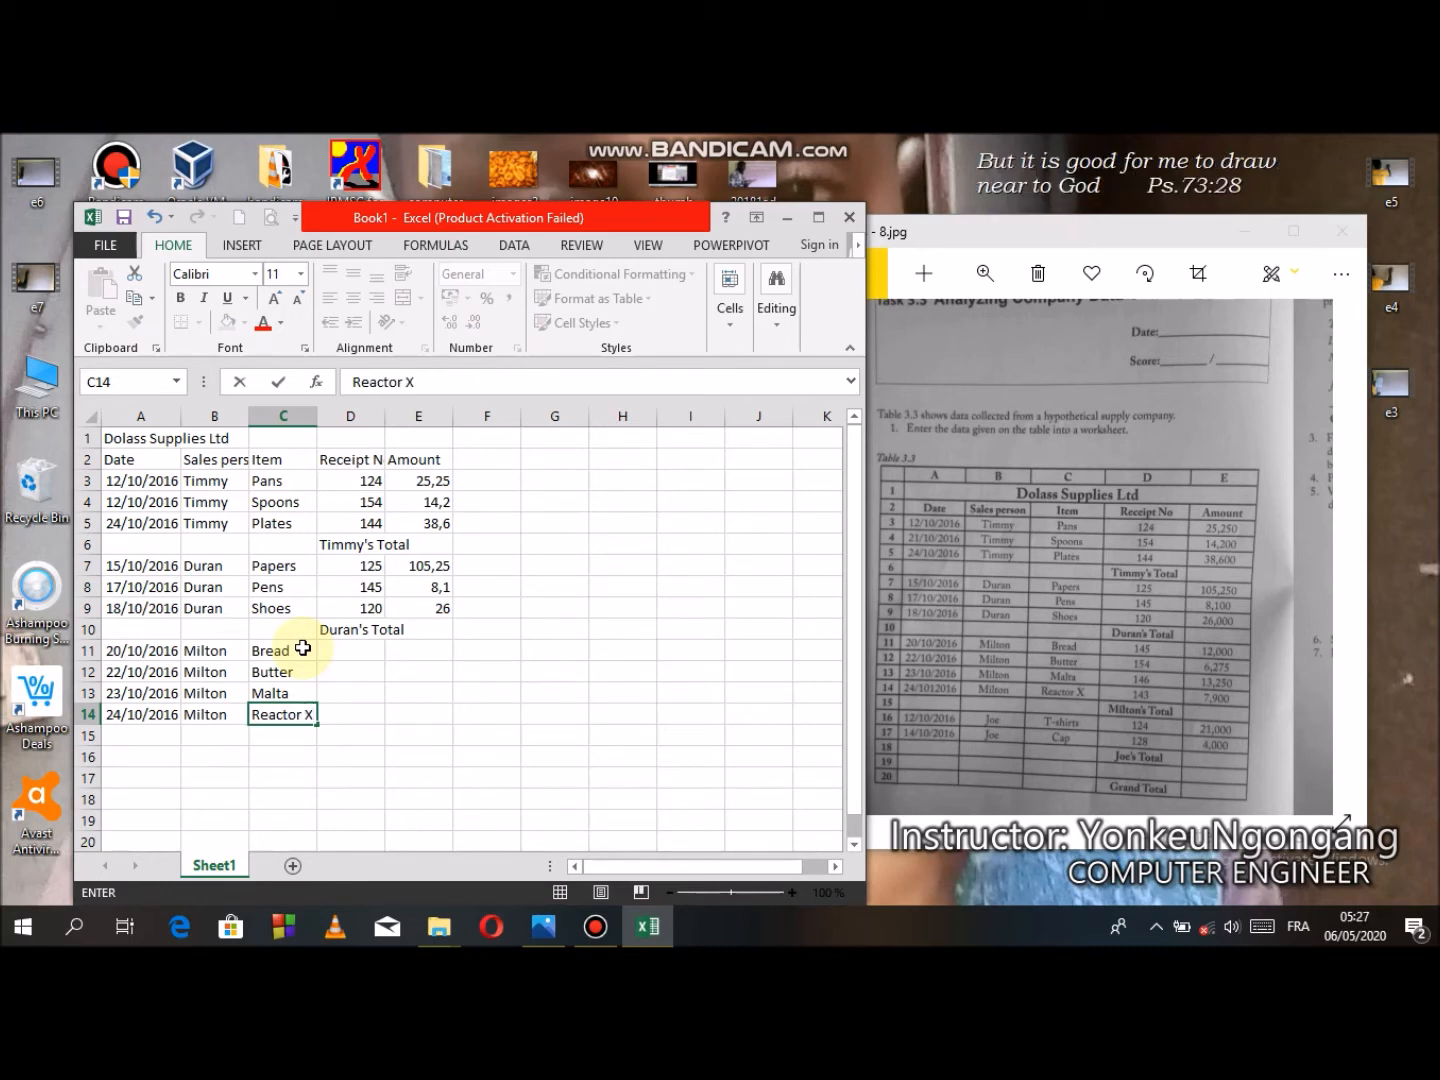
- Enter the receipt numbers 145, 154, 146 and 143 in cells D11 to D14
click(355, 651)
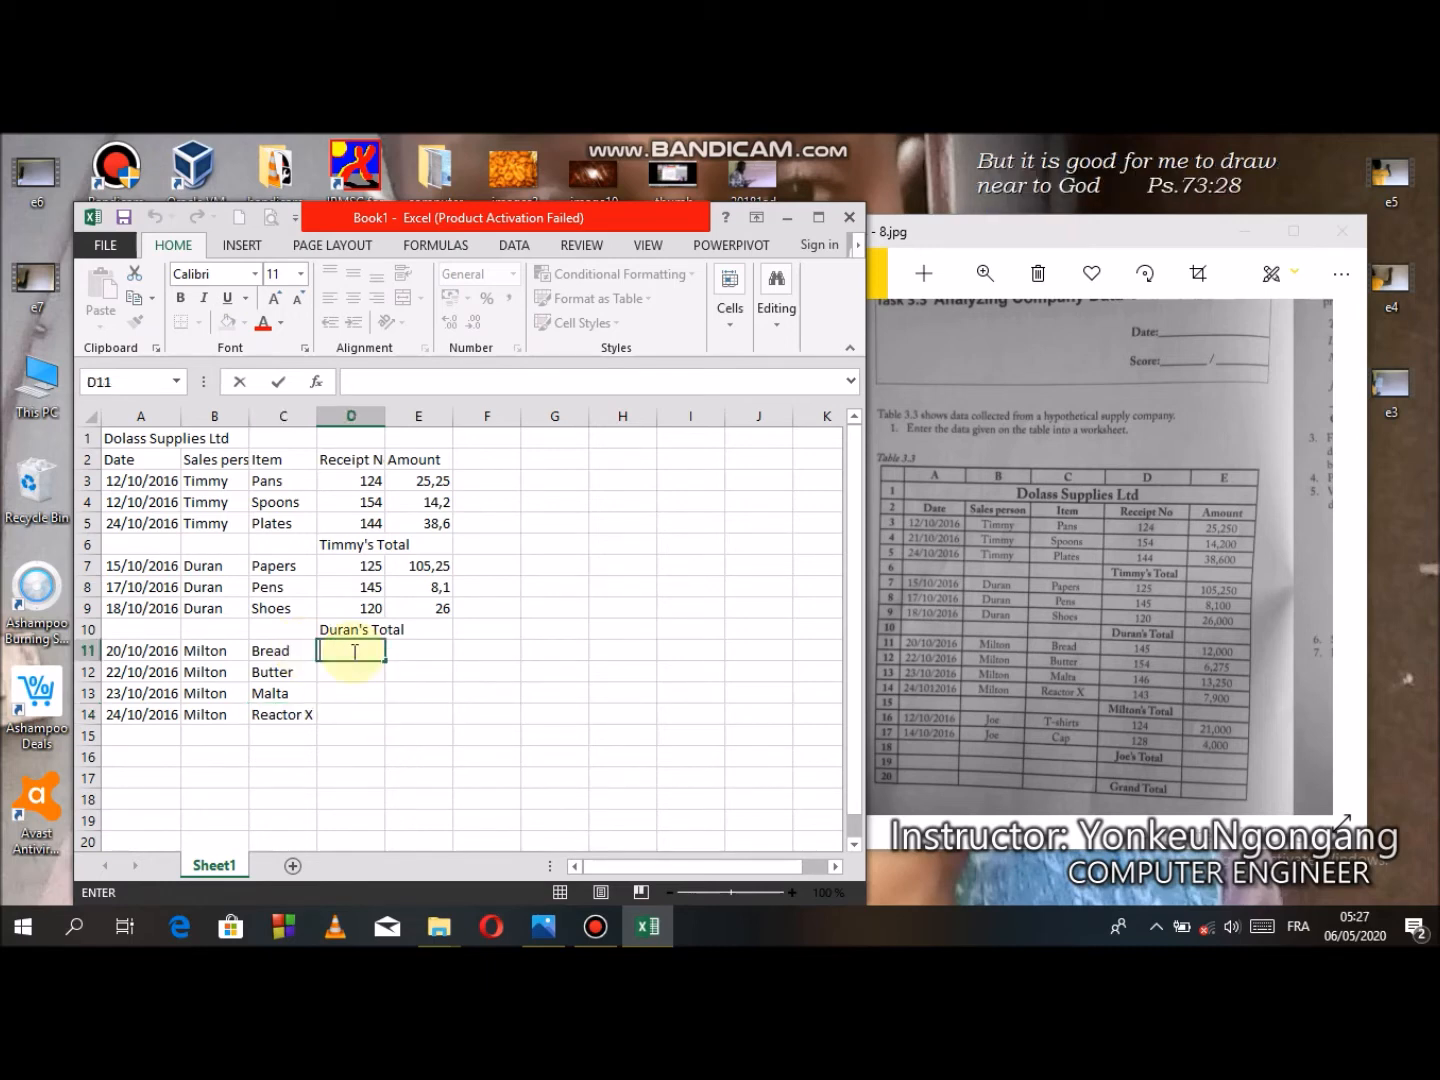
text(145)
key(Return)
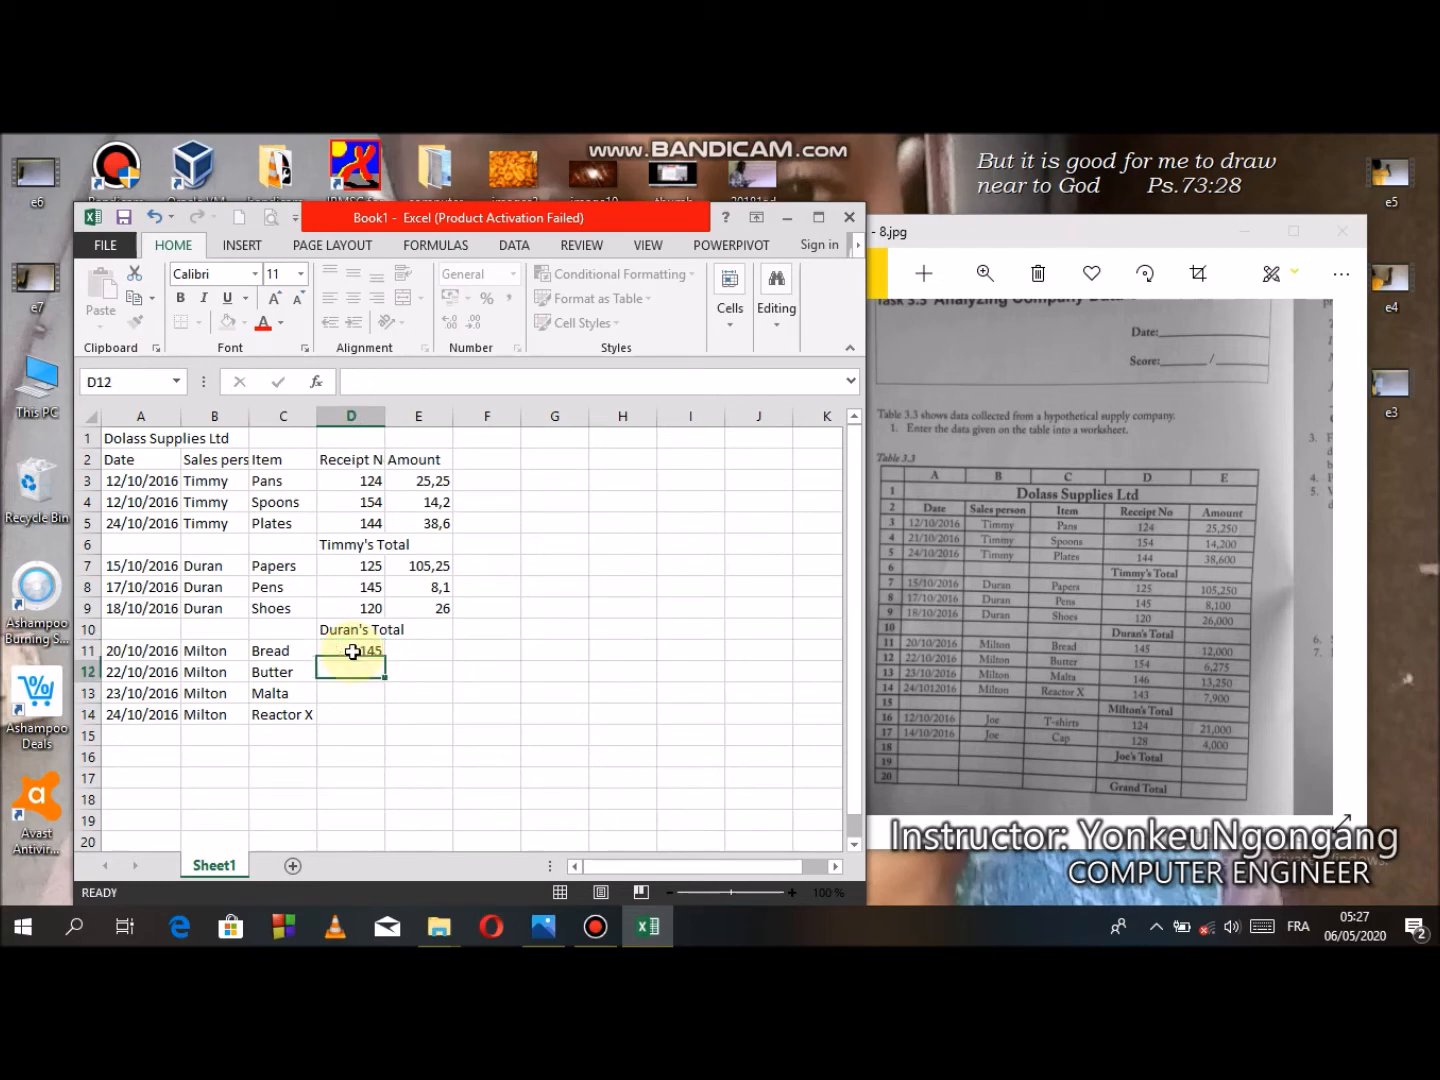
text(154)
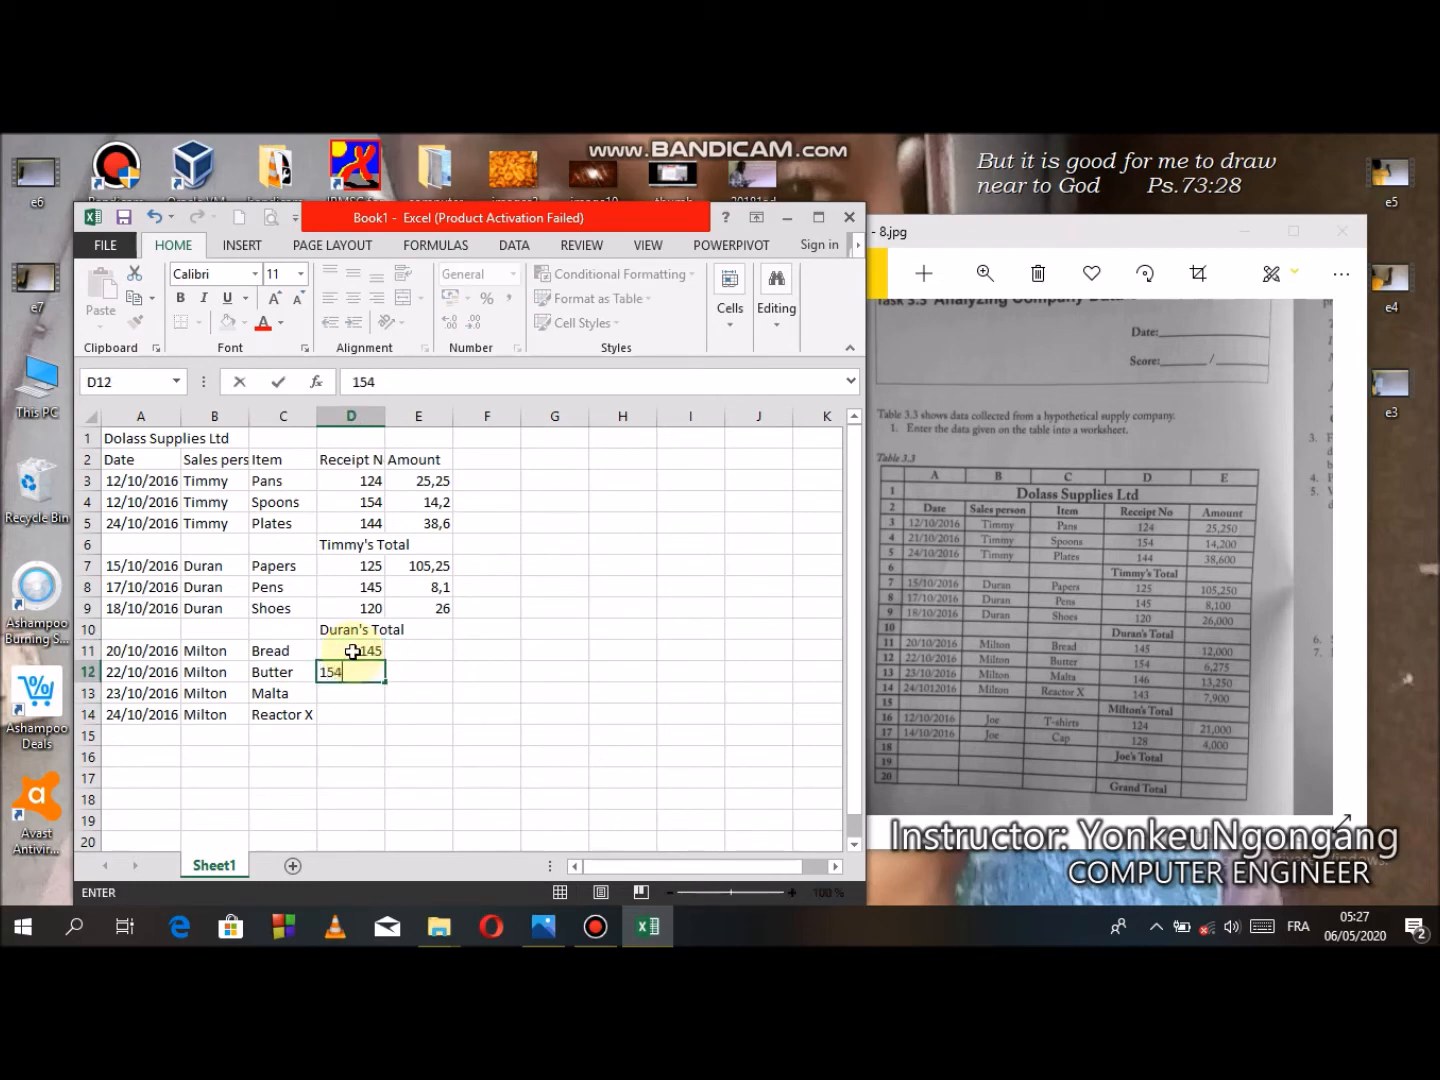
key(Return)
text(146)
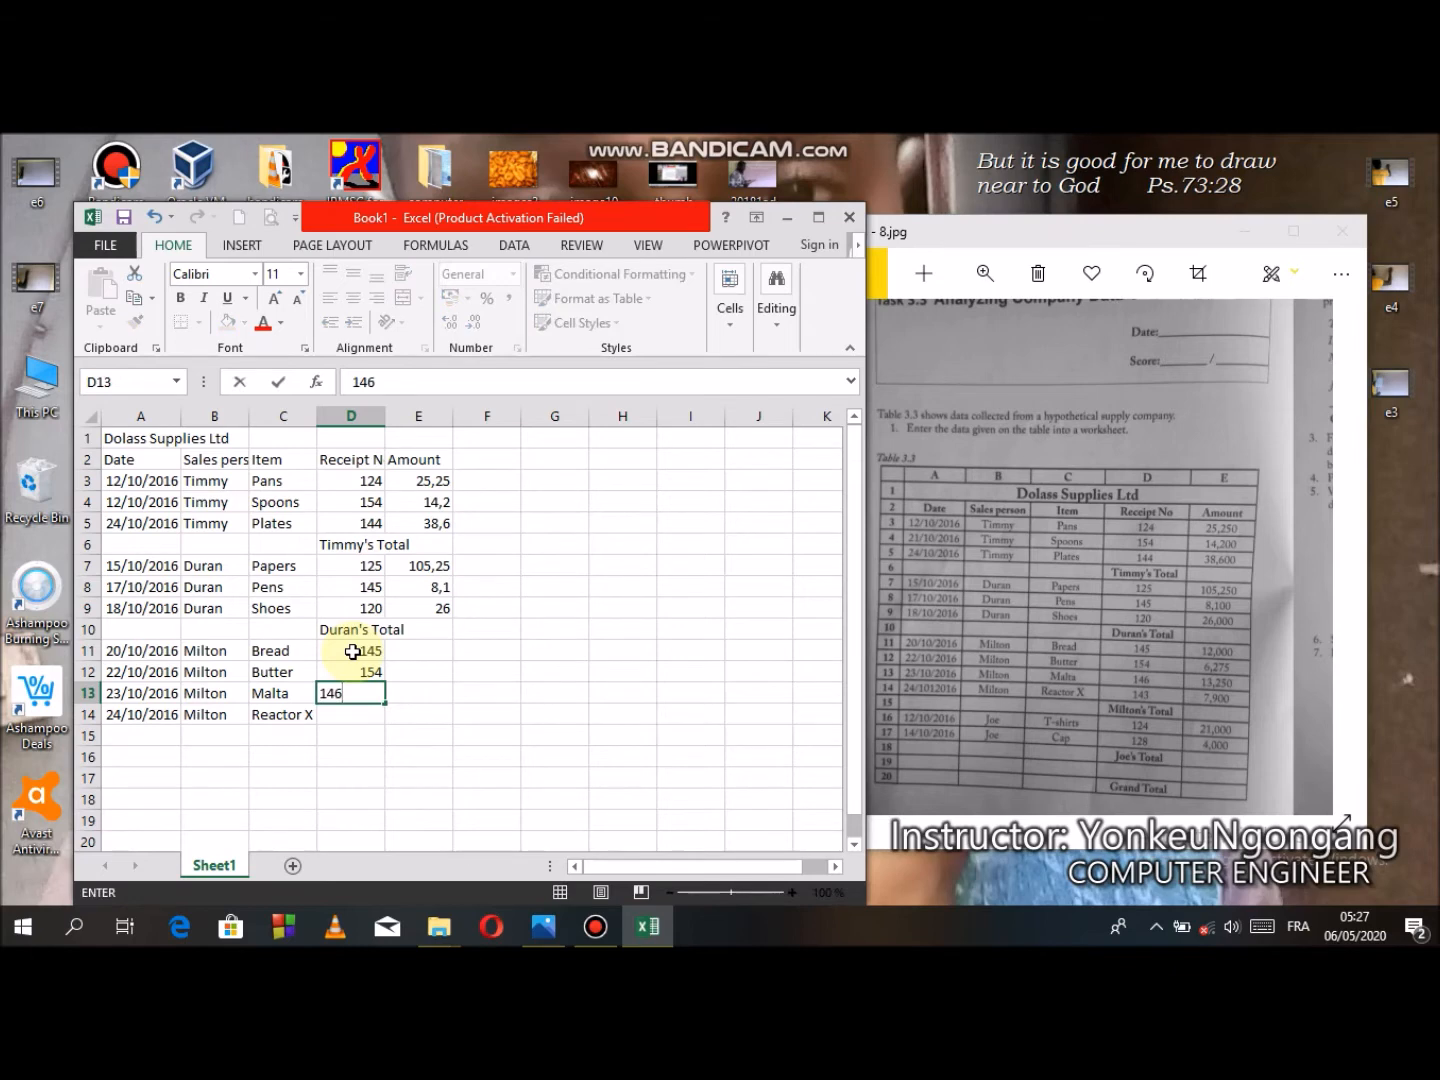
key(Return)
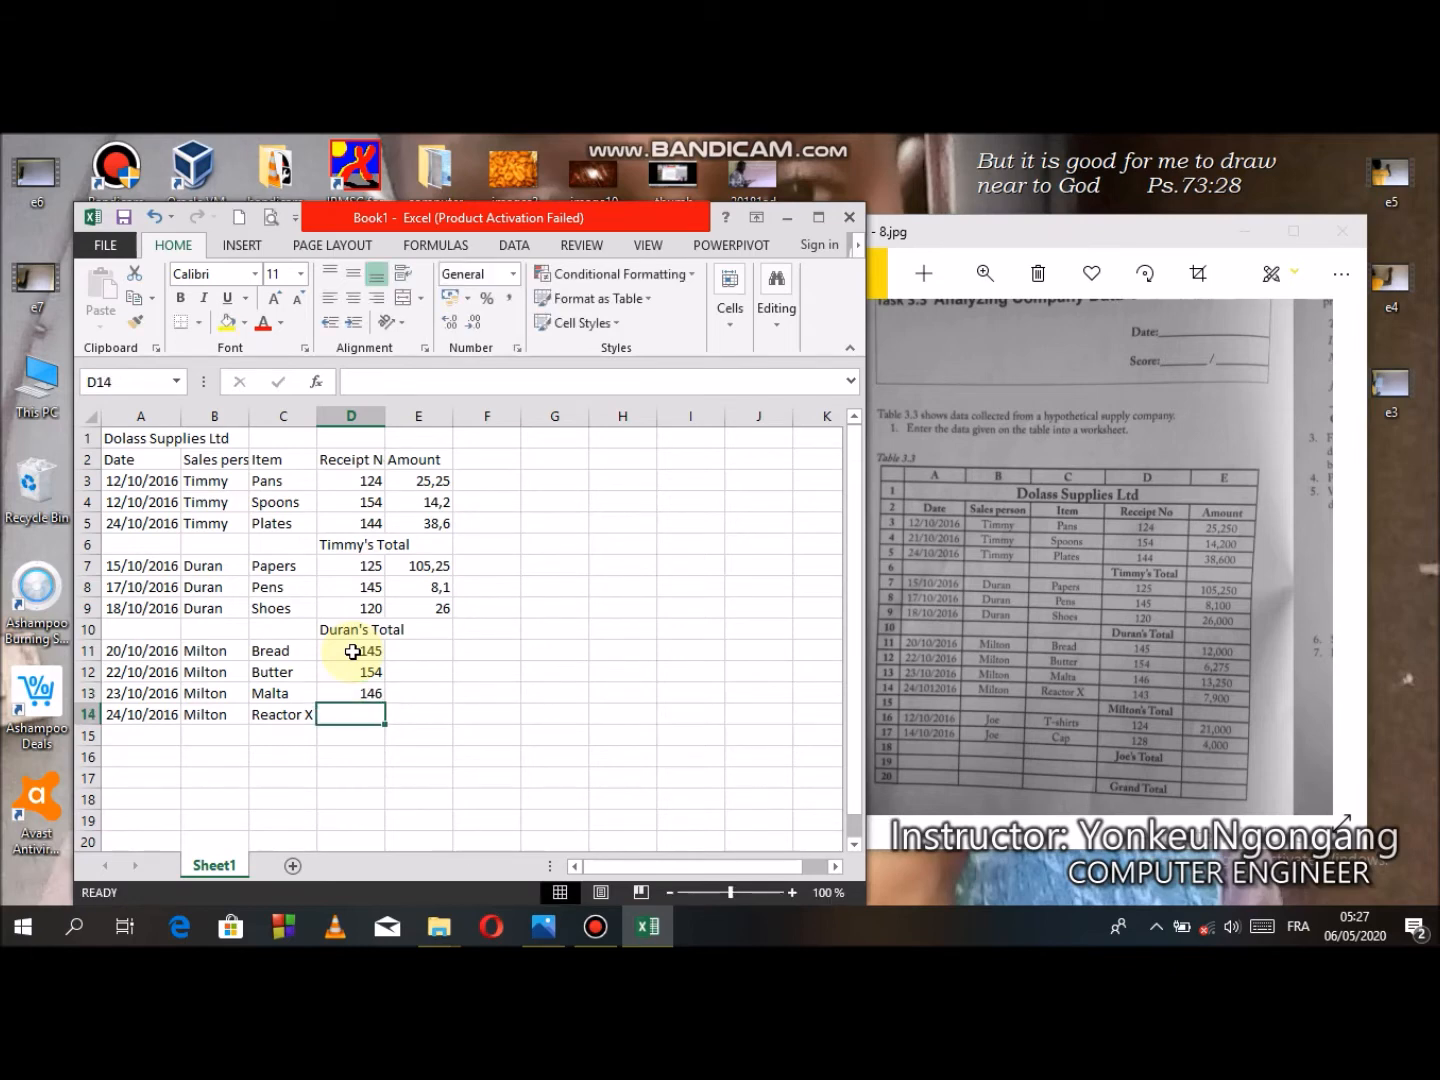
text(143)
key(Tab)
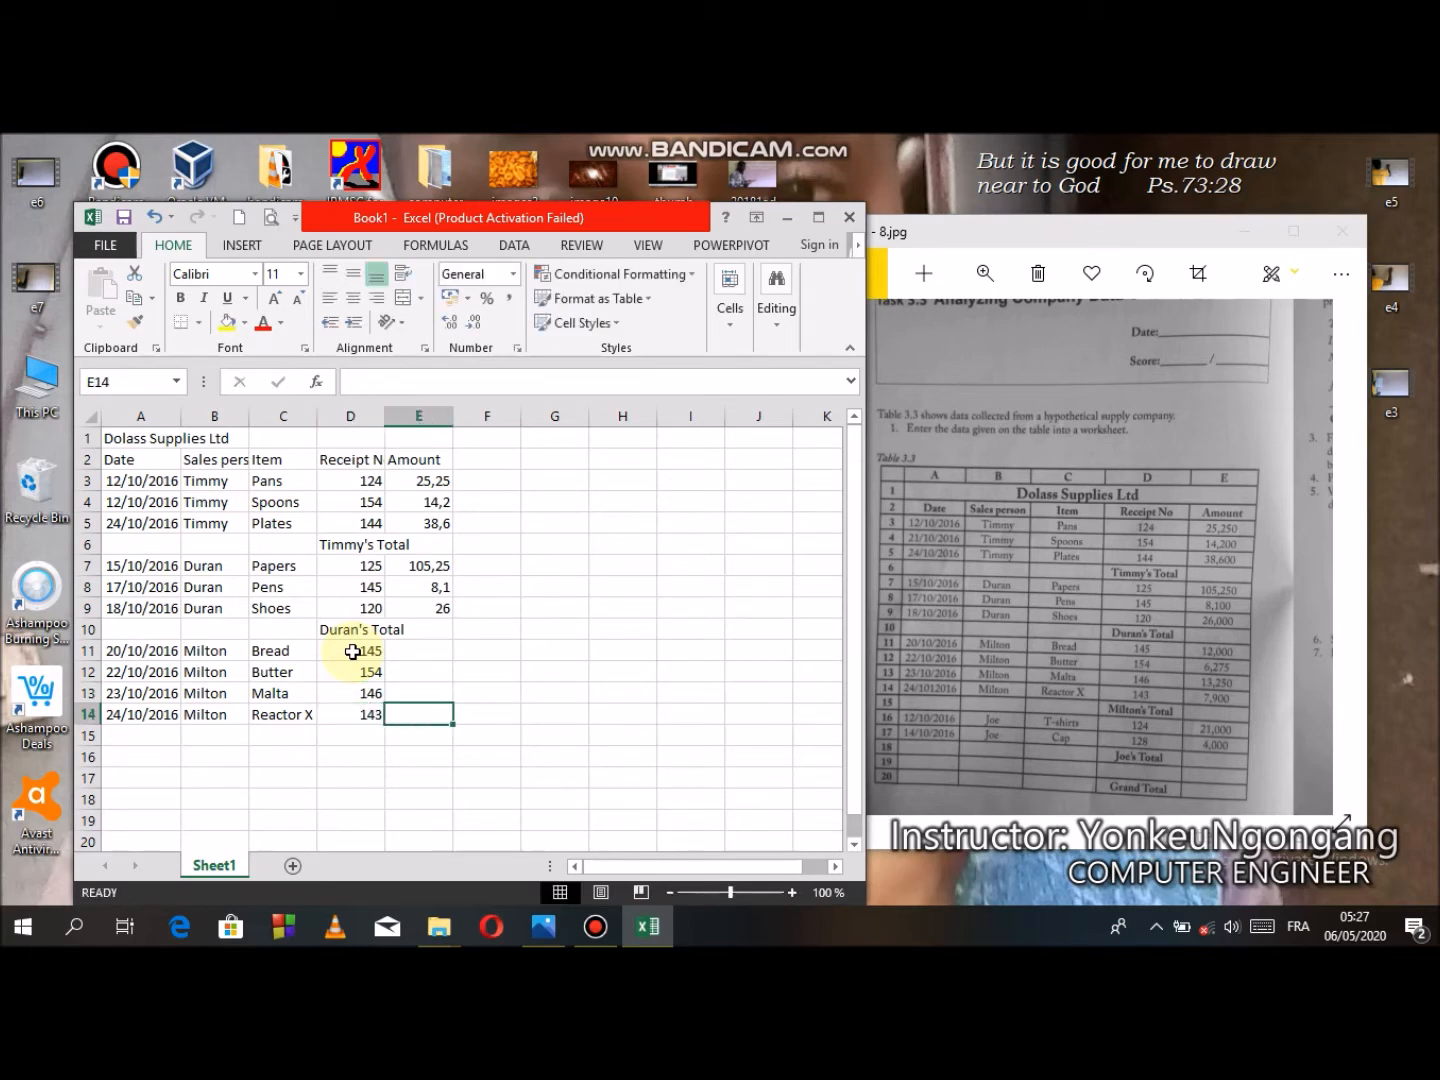
- Enter the amount 12,000 in cell E11
key(Up)
key(Up)
key(Up)
text(12)
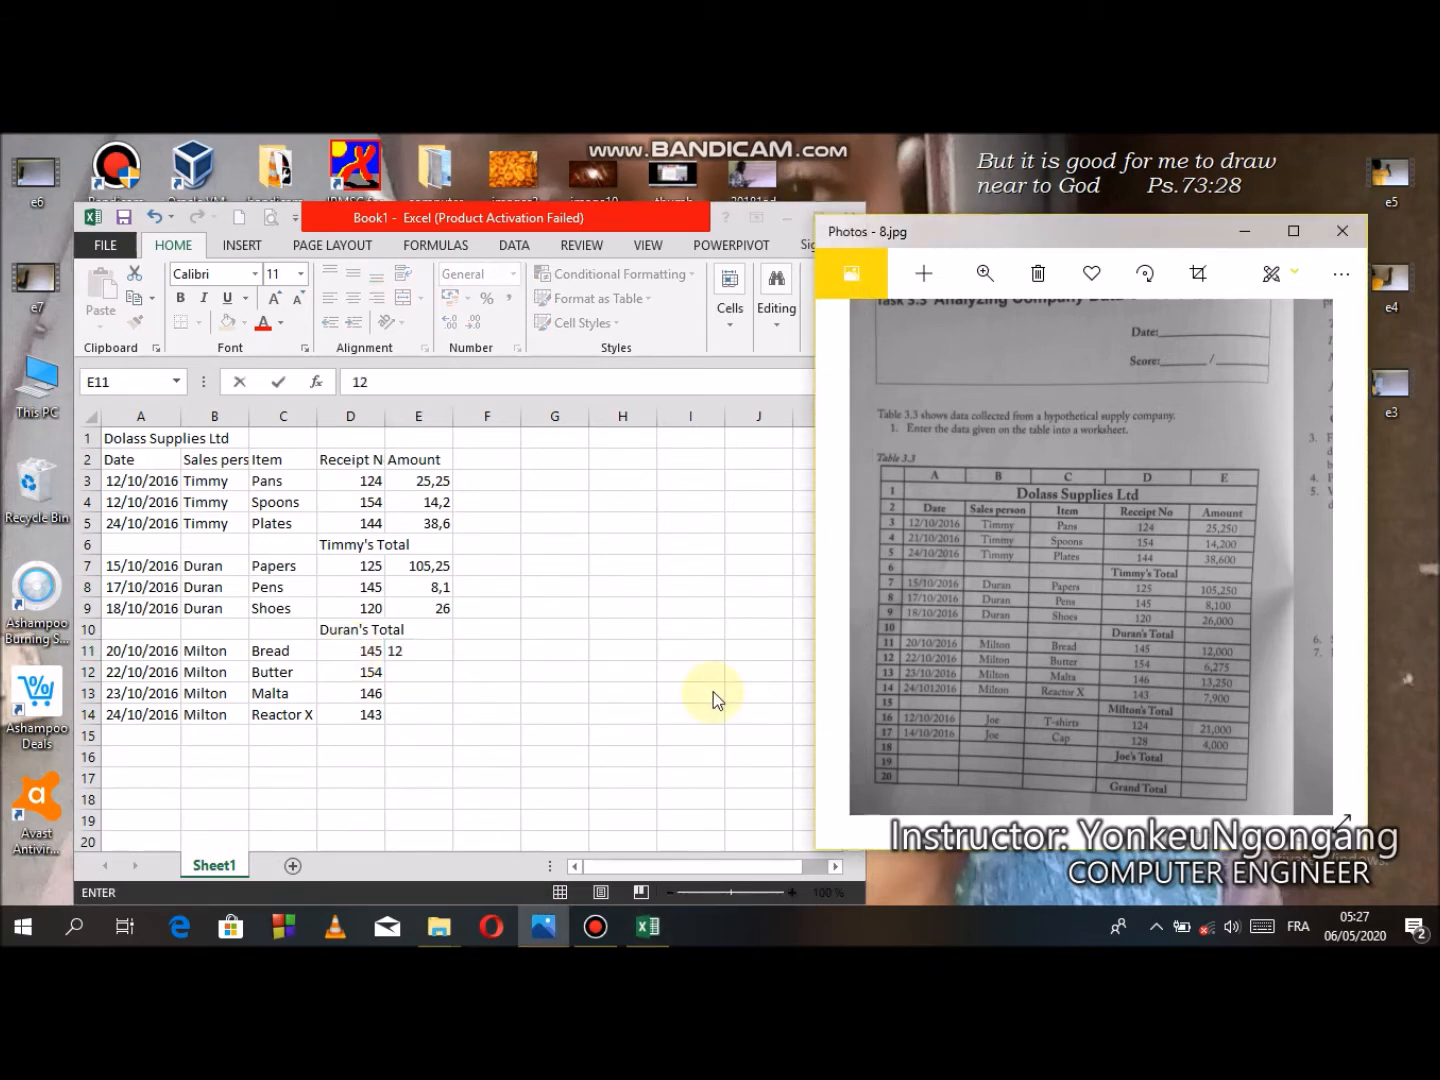
click(413, 655)
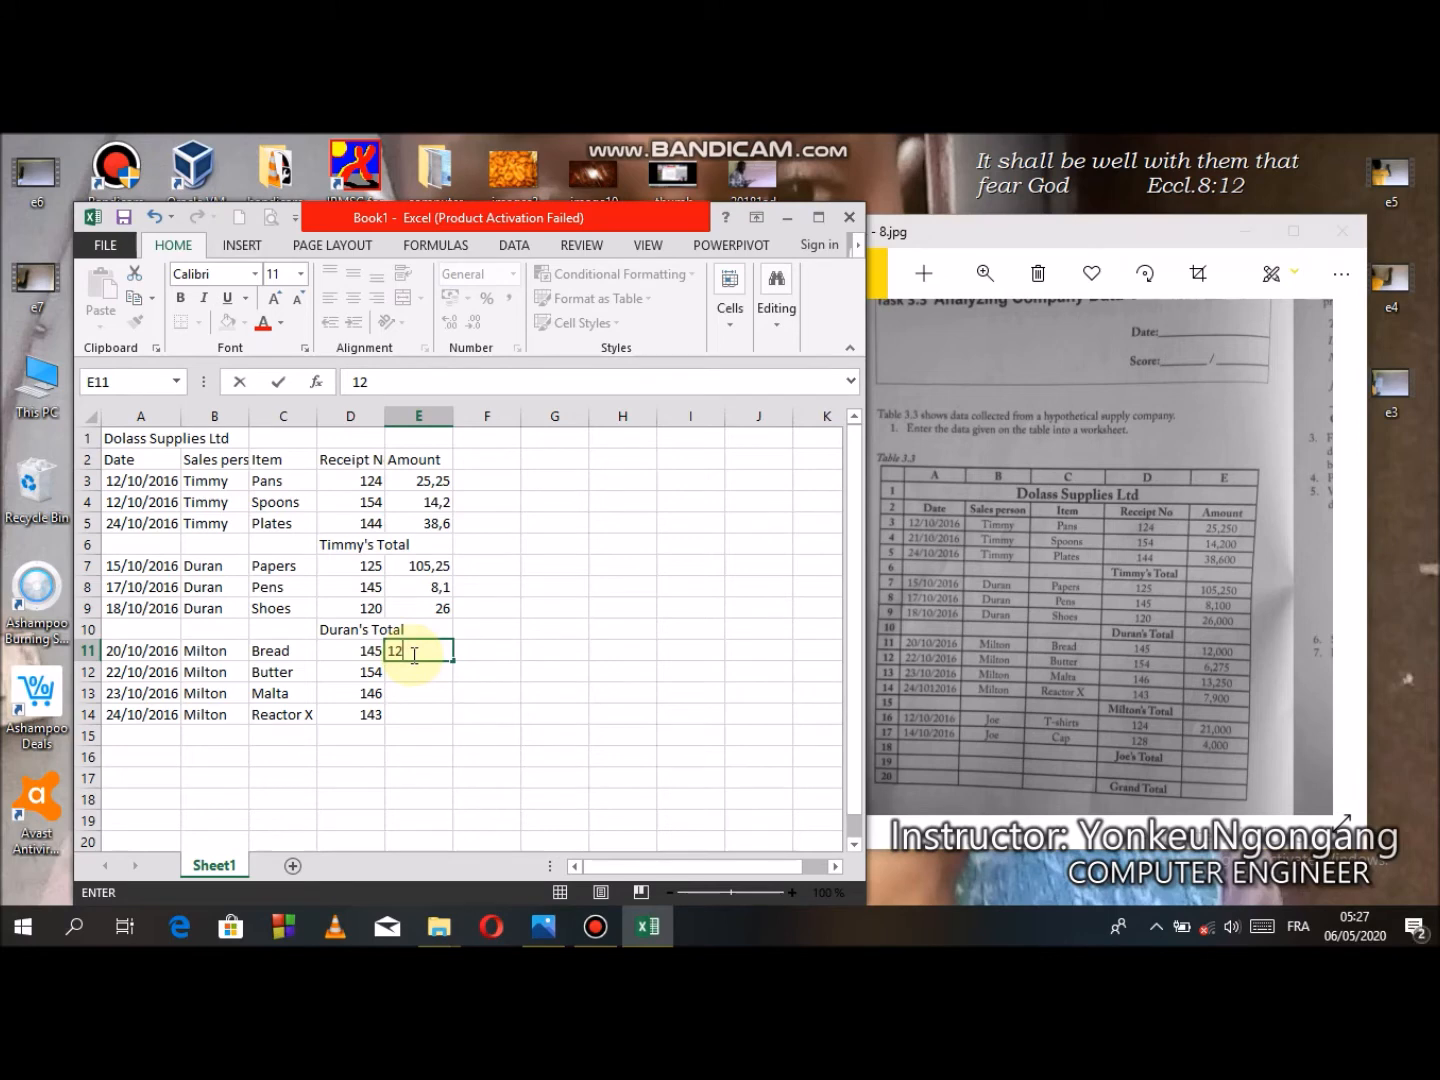
text(?)
key(BackSpace)
text(,000)
key(Return)
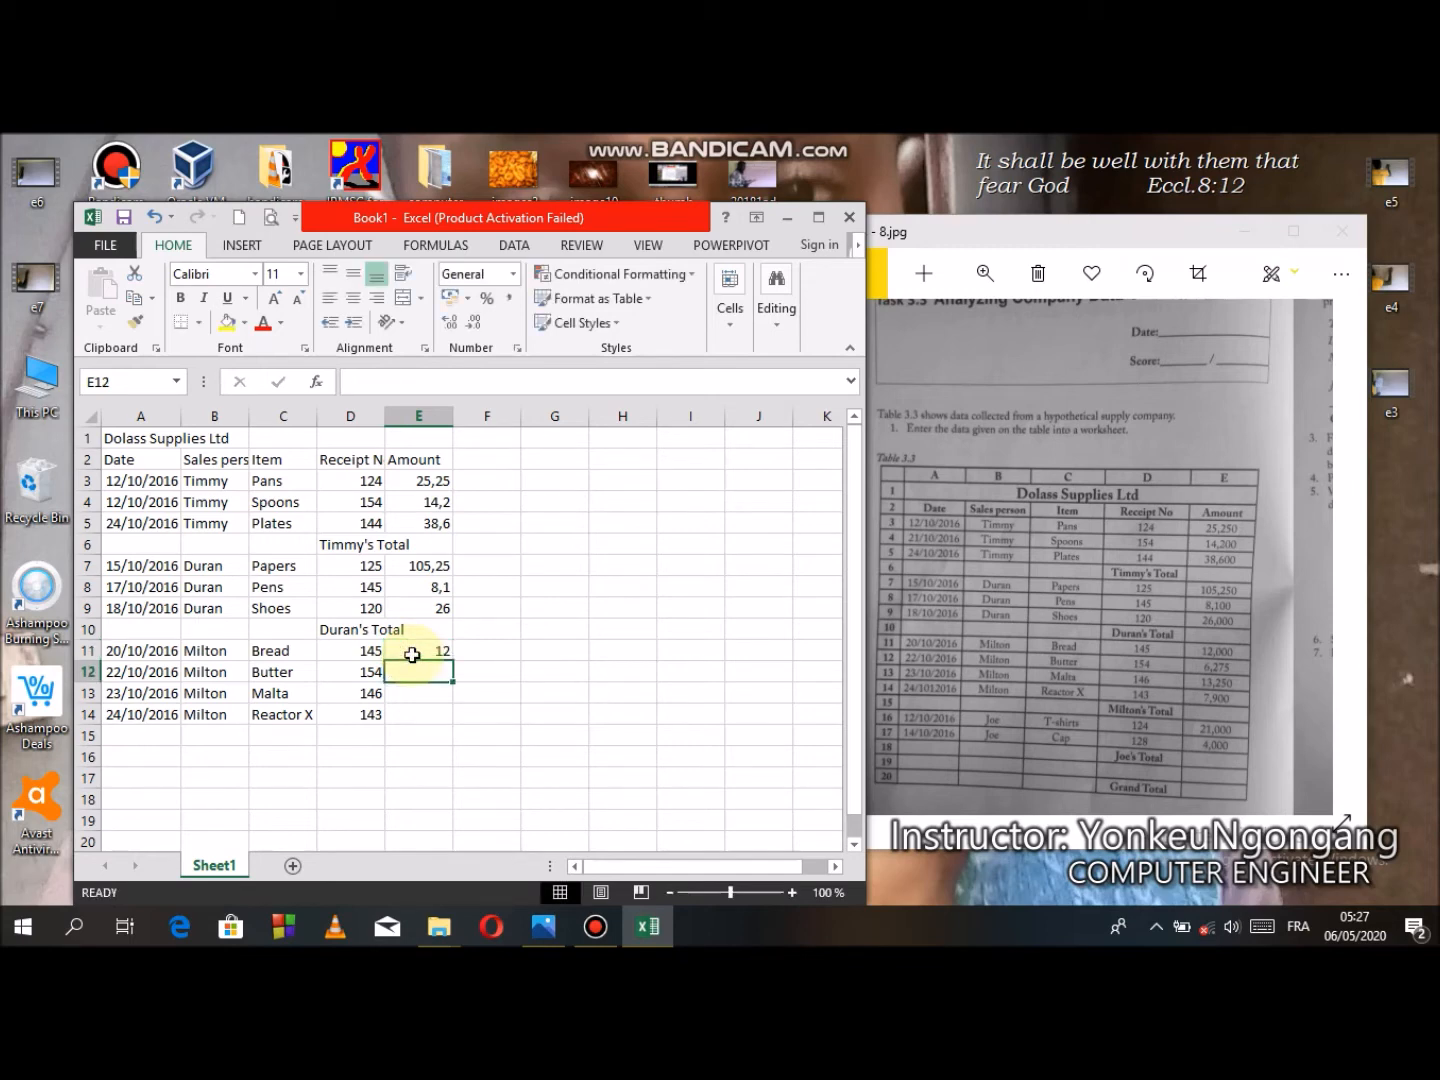
- Enter the amounts 6,275, 13,250 and 7,900 in cells E12 to E14
text(6)
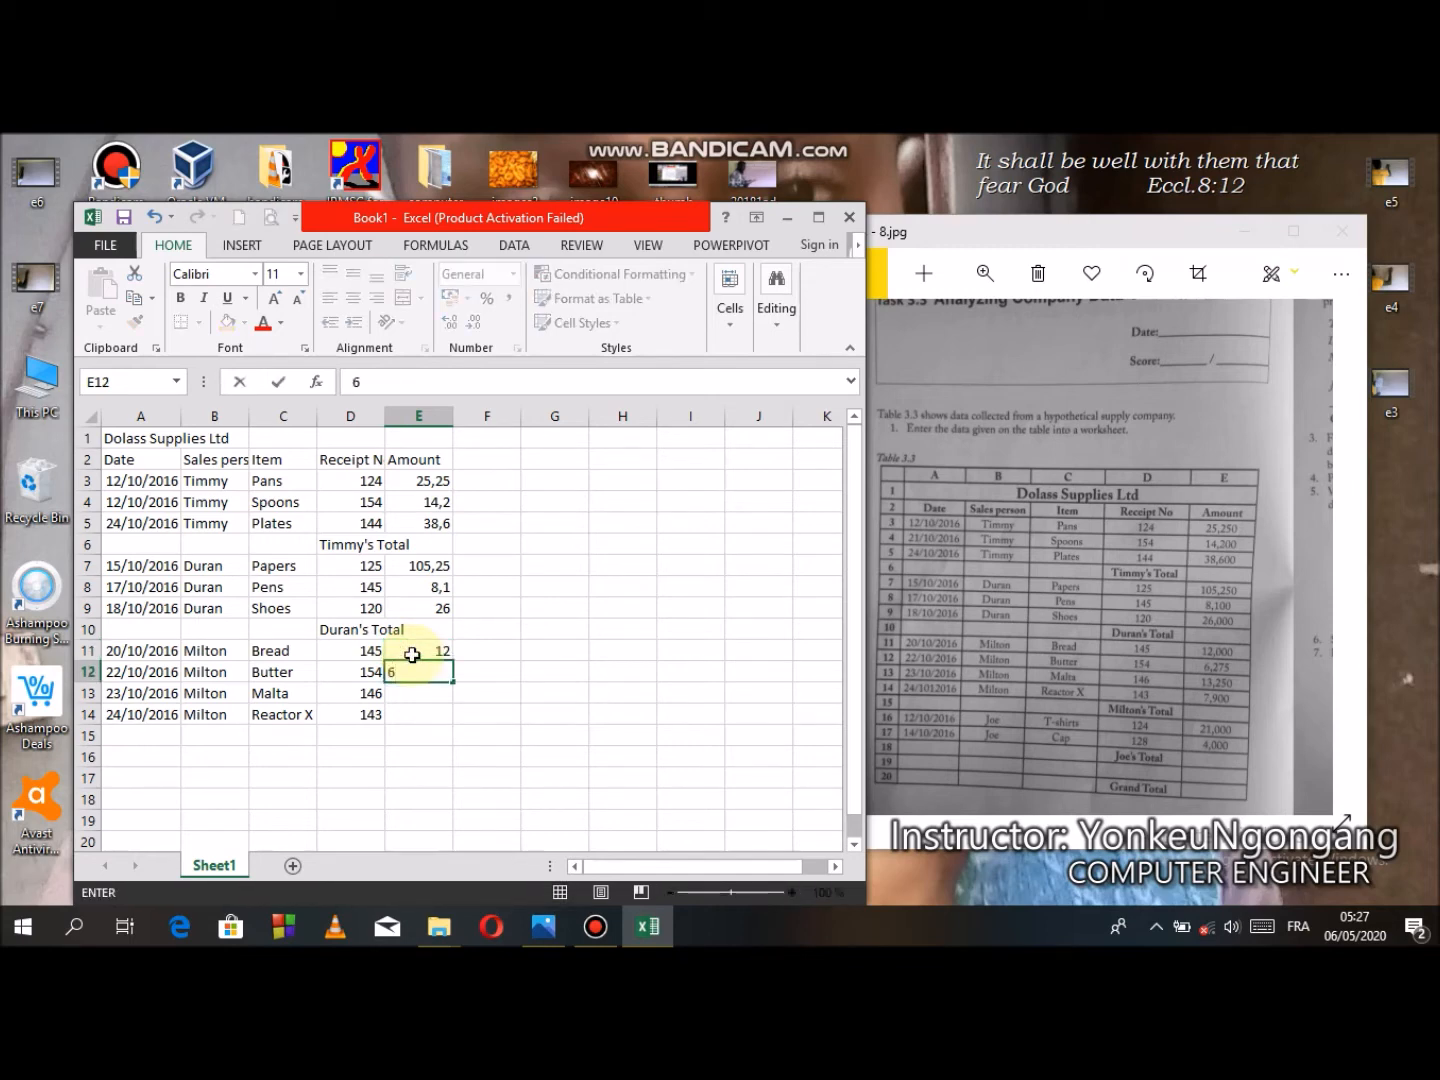
text(;)
text(,)
text(27)
text(5)
key(Return)
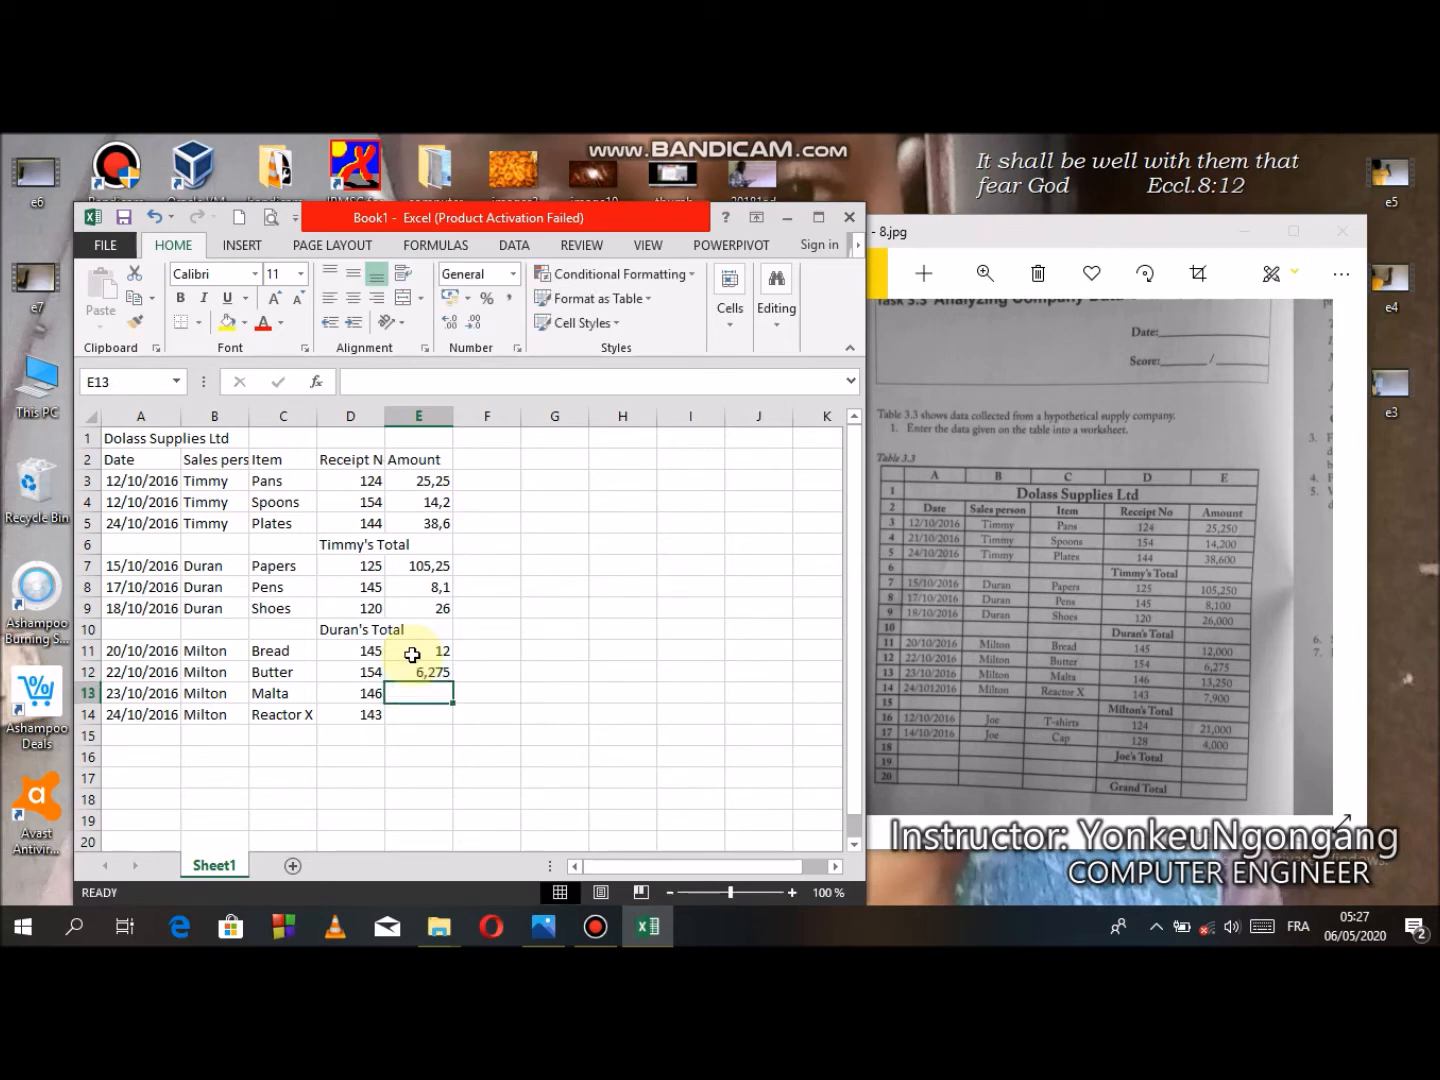
text(13)
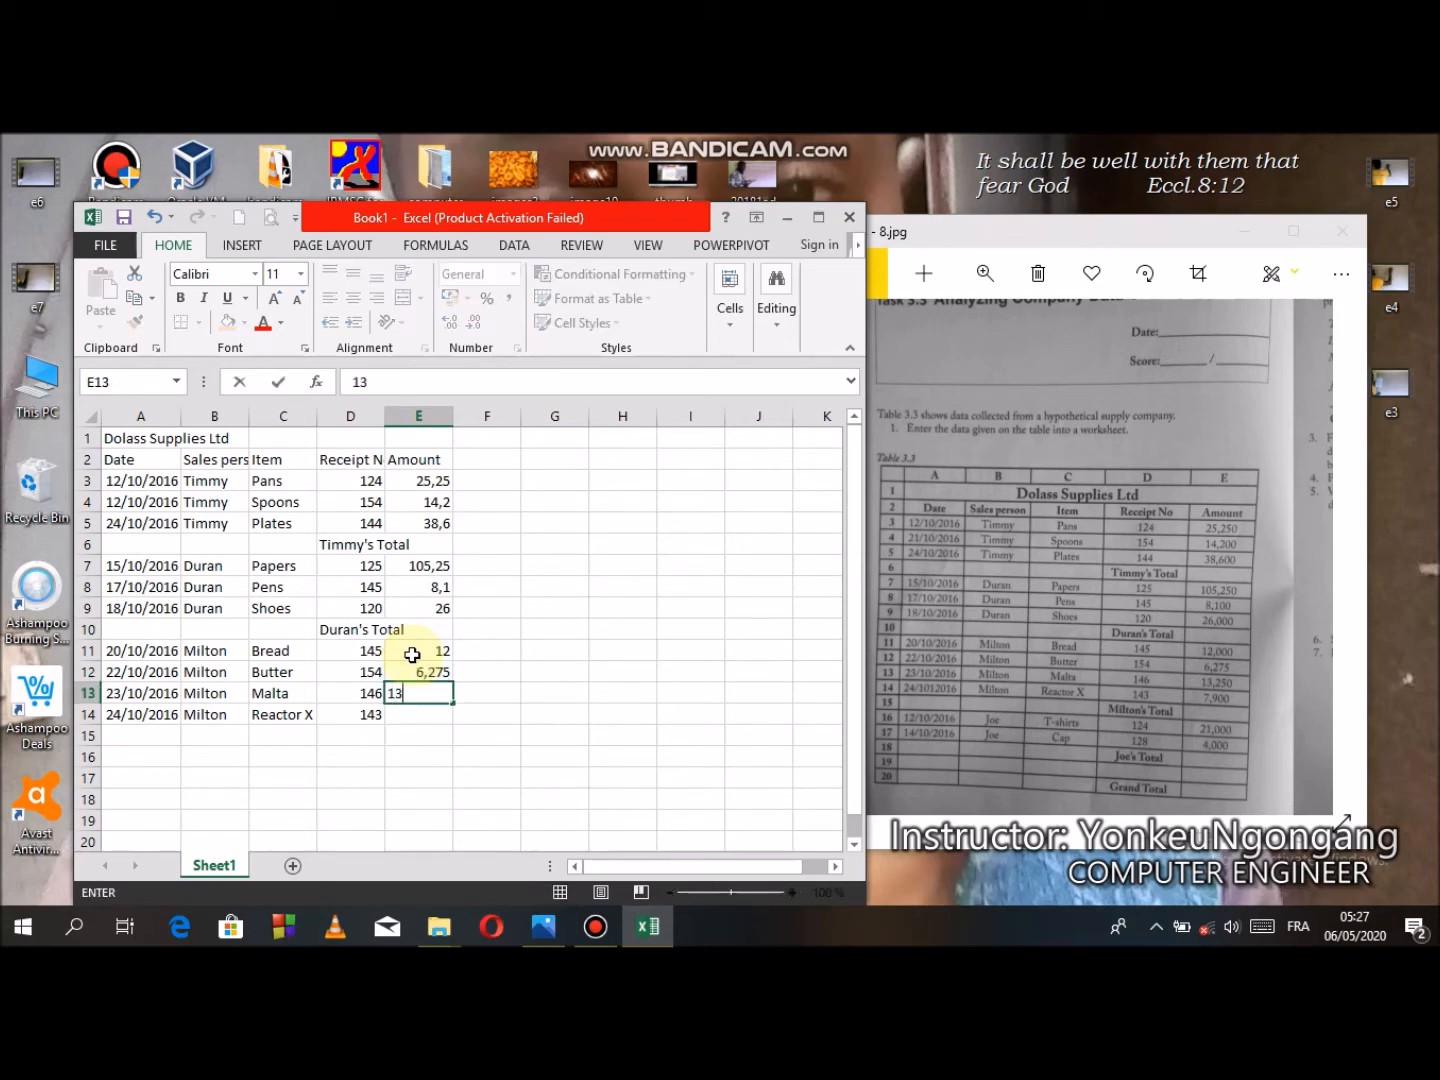
text(,250)
text(,)
key(Return)
text(7)
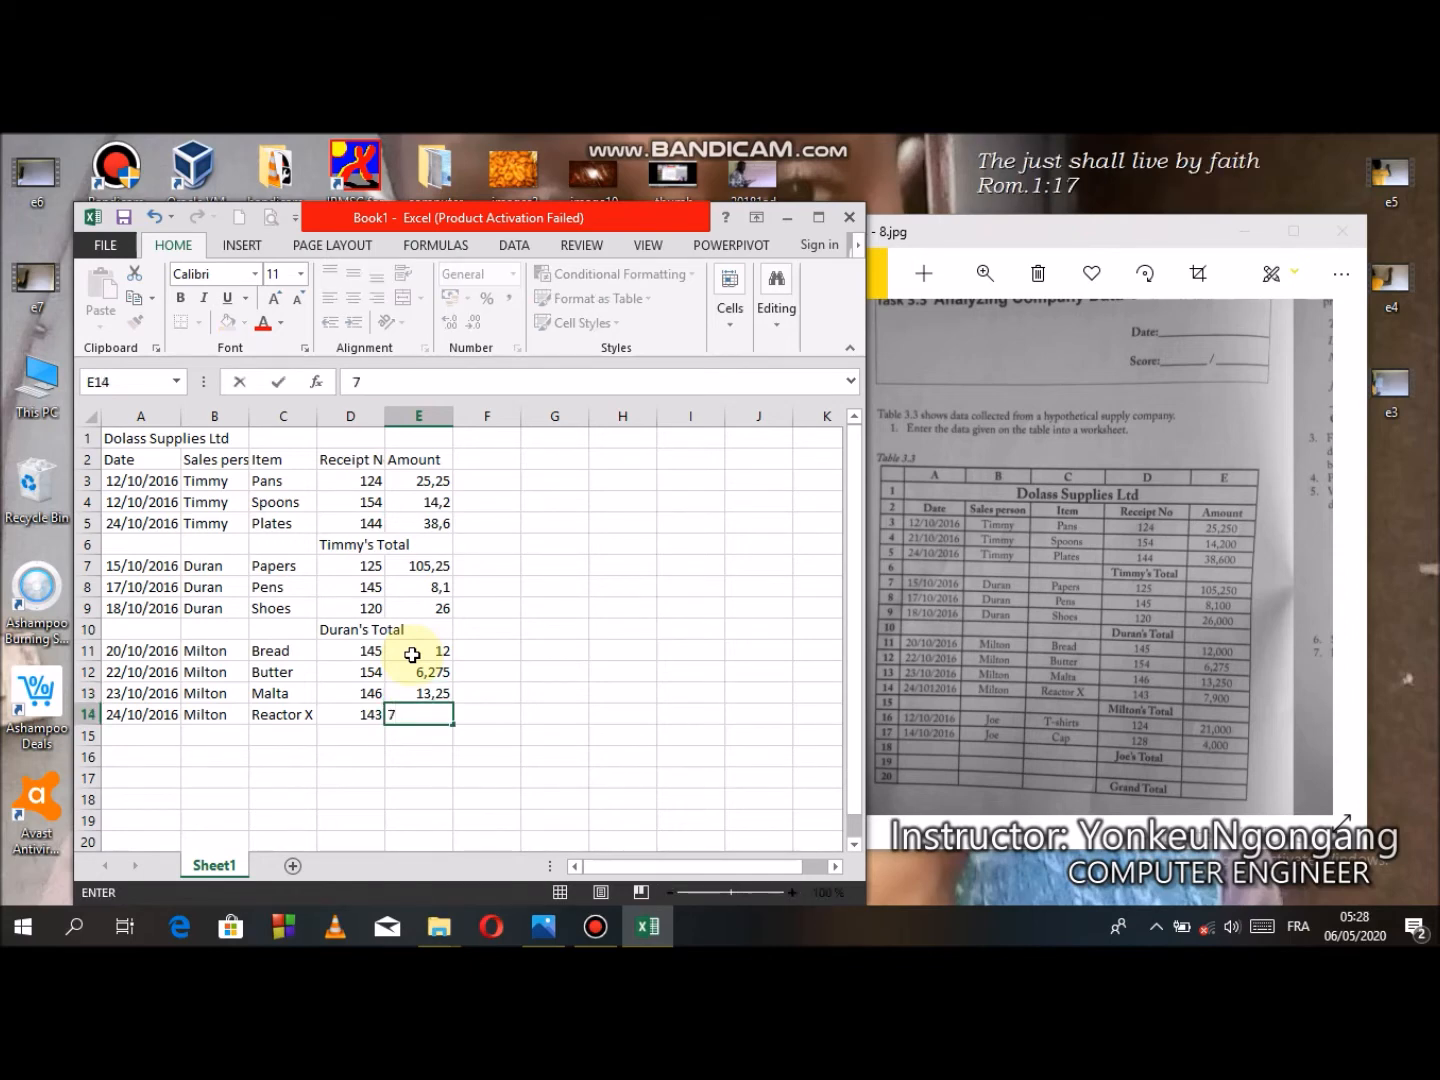
text(,900)
- Enter Milton's Total as the subtotal label in cell D15
click(365, 752)
click(363, 732)
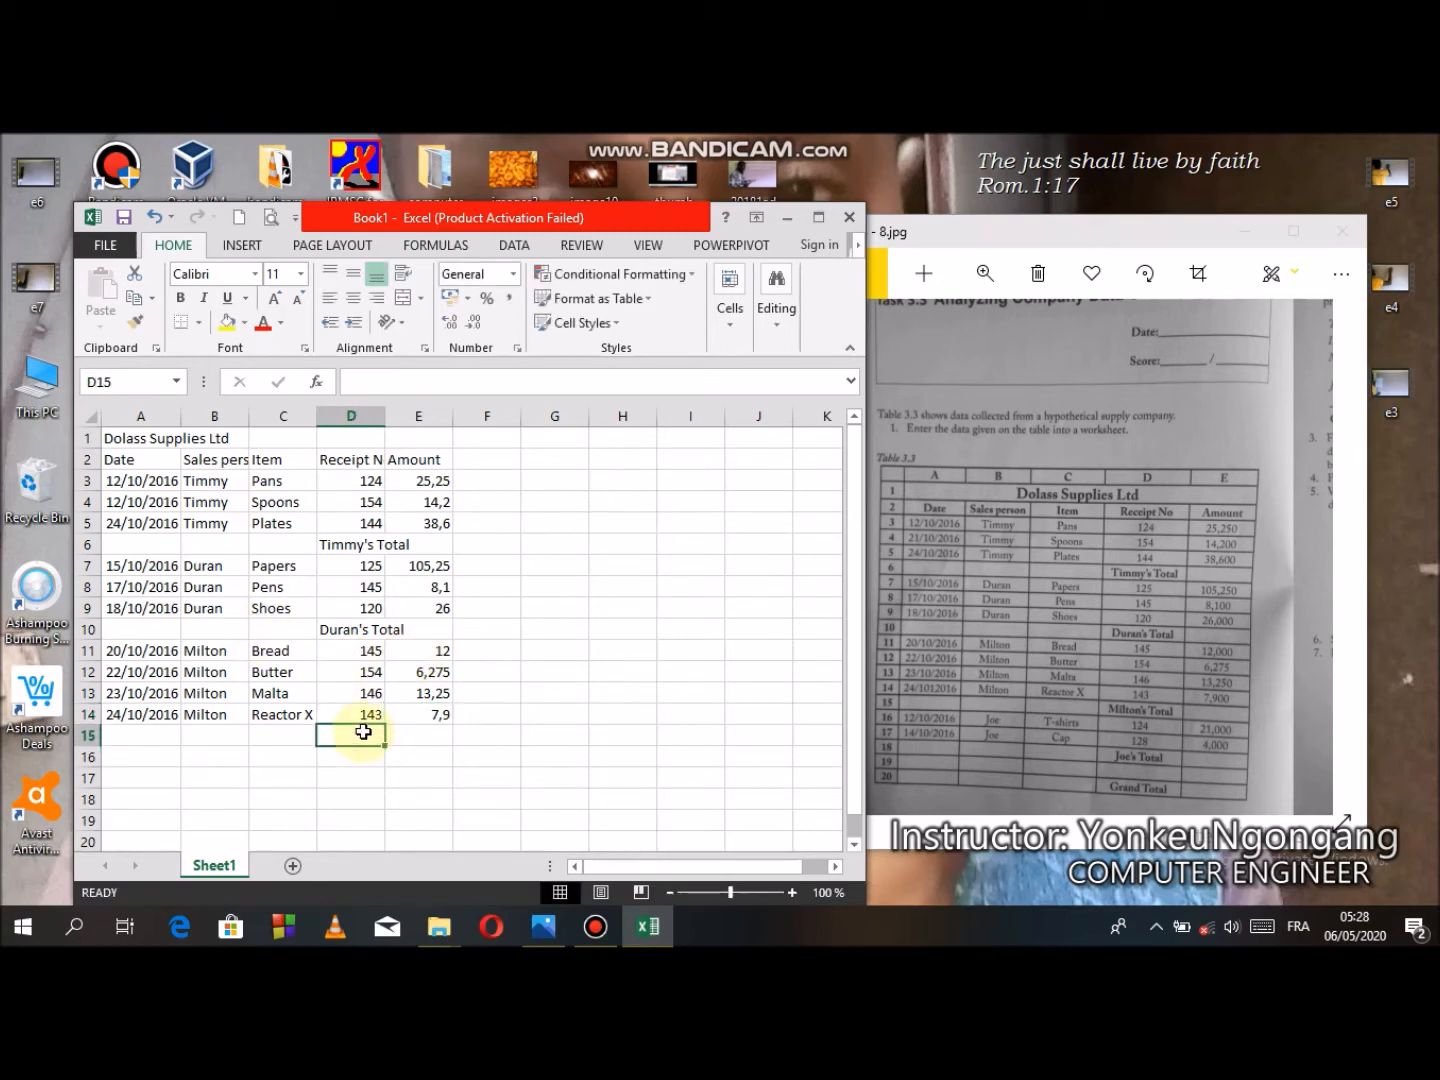
text(Milton's Total)
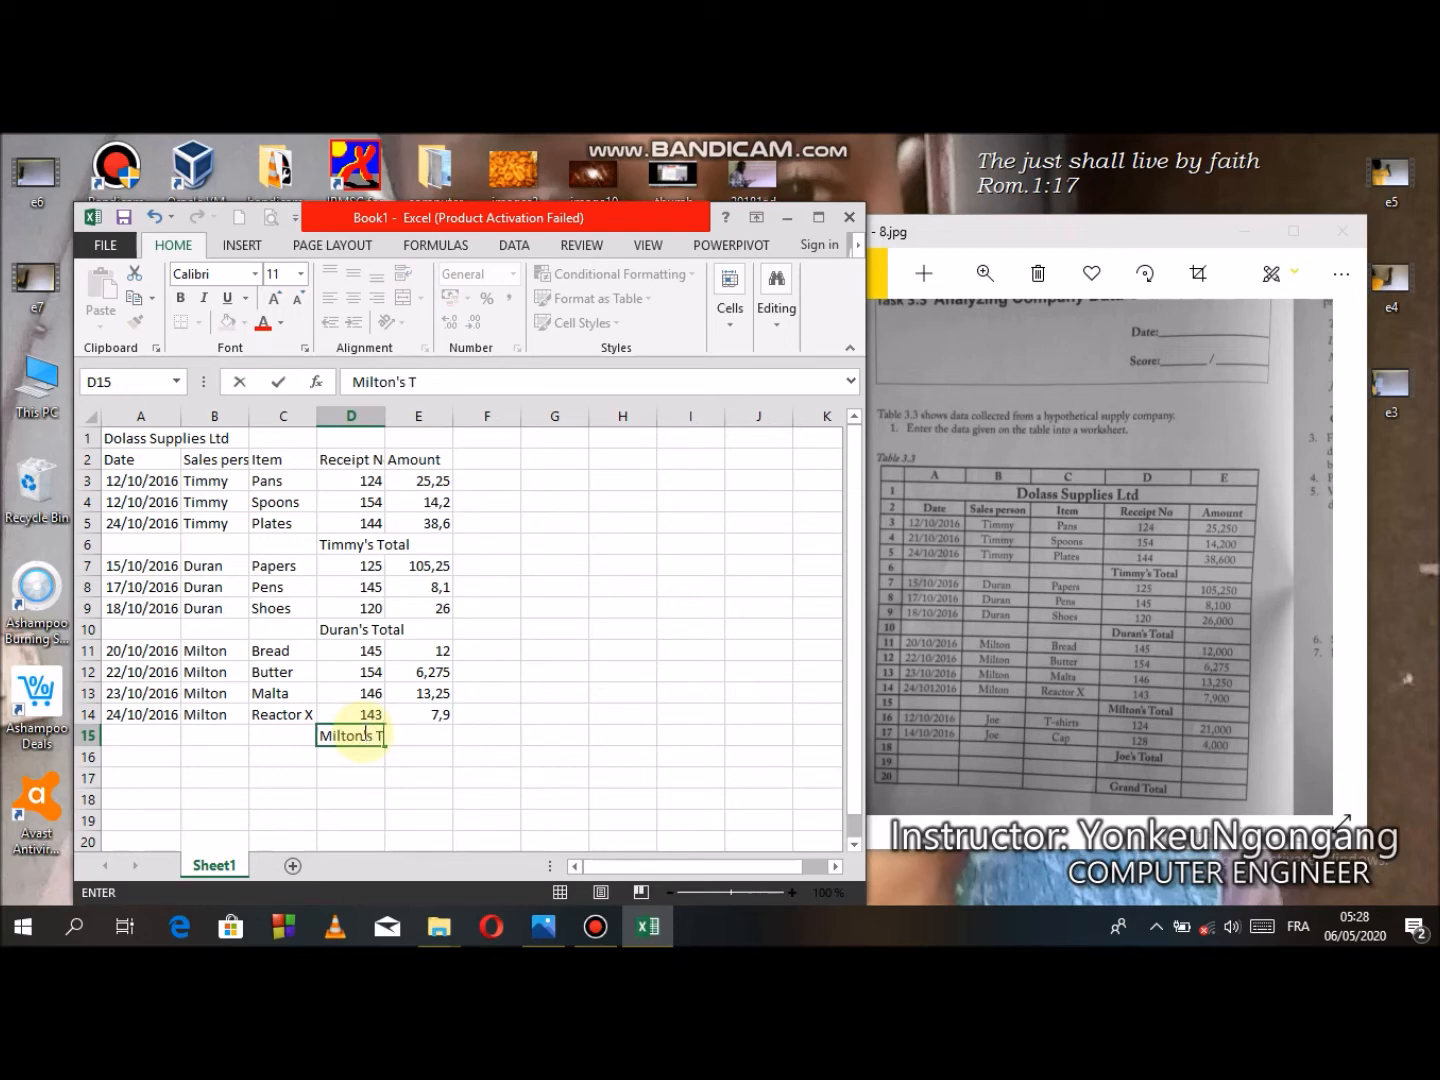
- Enter the dates 12/10/2016 and 14/10/2016 in cells A16 and A17
click(134, 760)
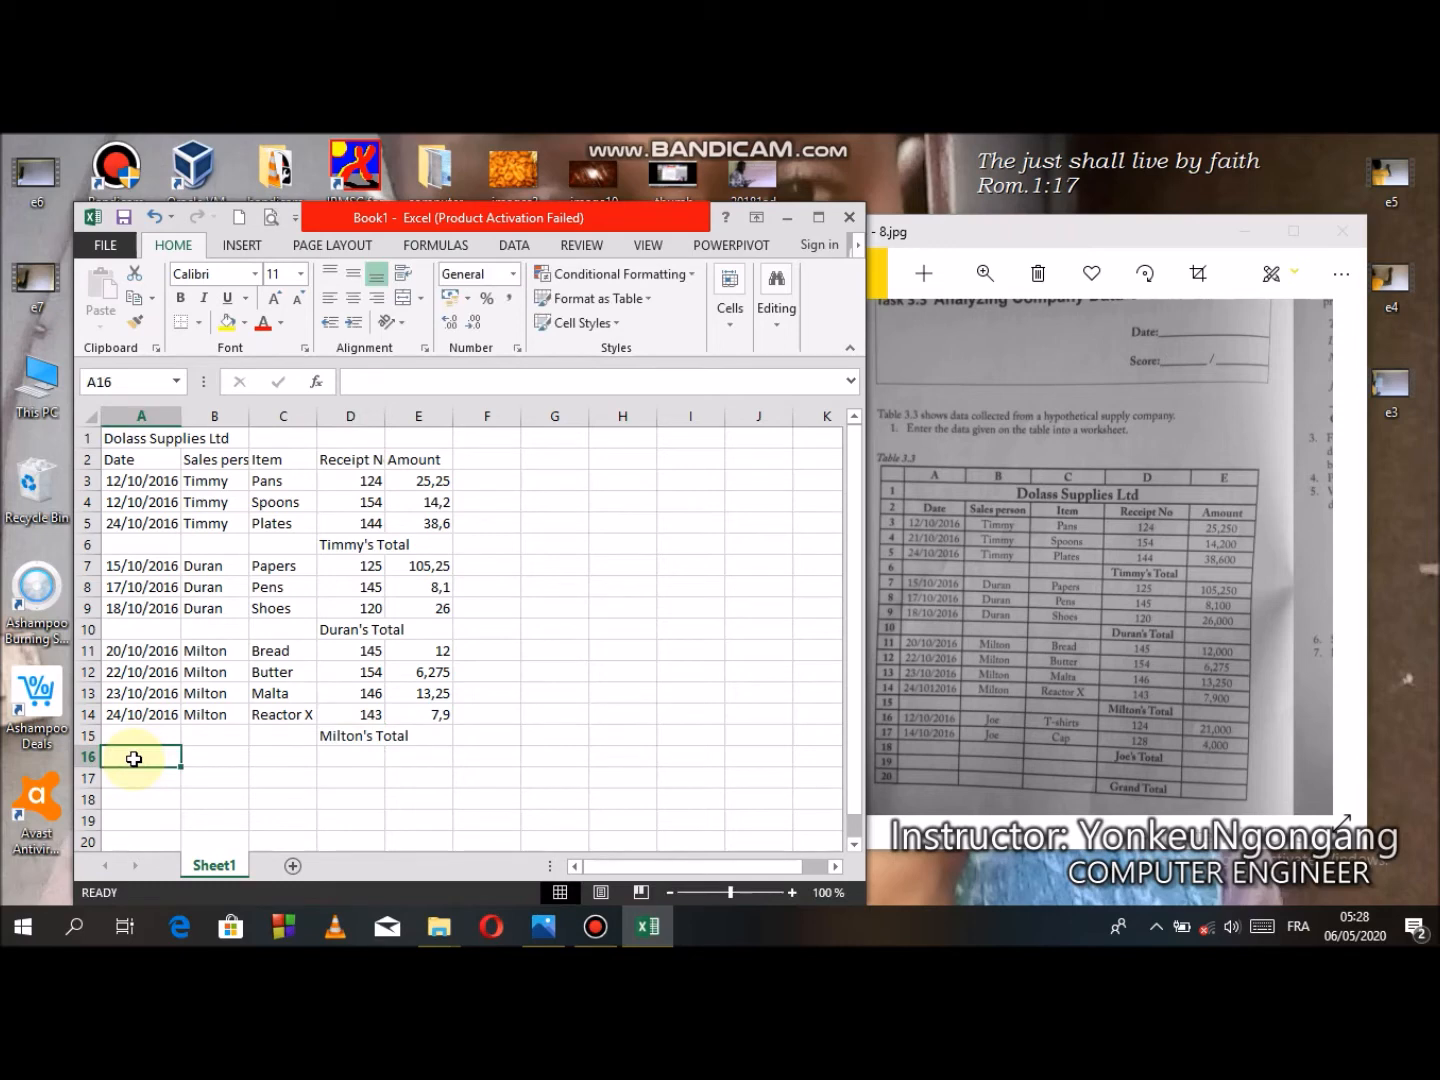
text(12/)
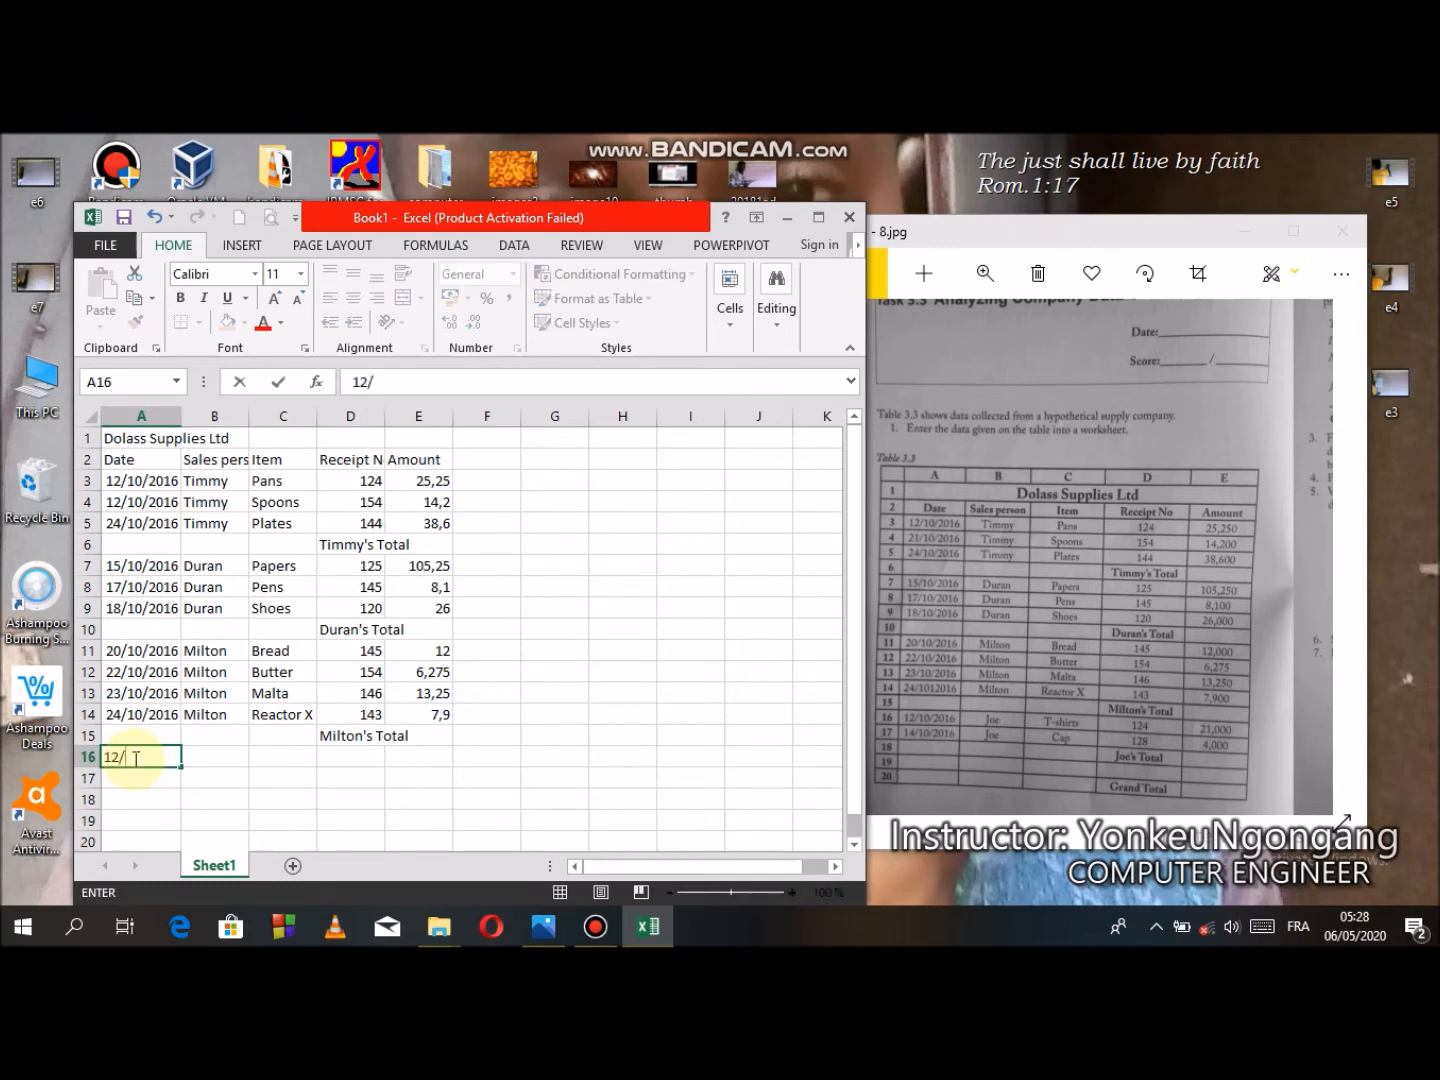
text(10/2016)
key(Return)
text(14)
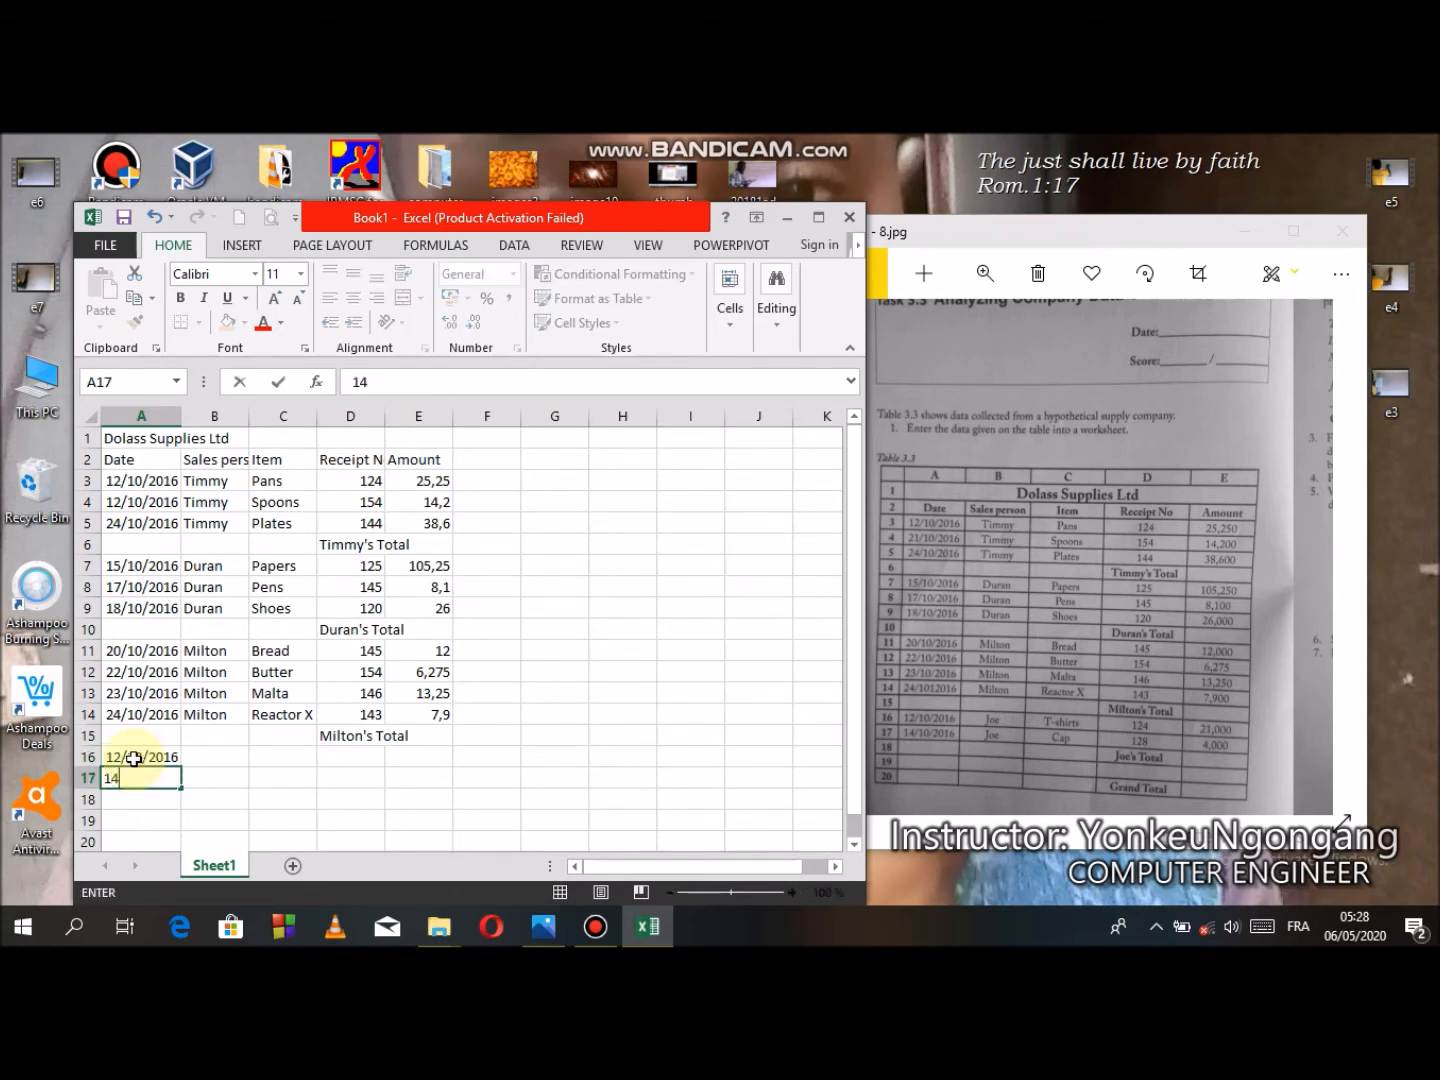
text(/10/2016)
- Enter Joe as the sales person in B16 and fill it down to B17
click(197, 760)
text(jOE)
key(BackSpace)
key(BackSpace)
key(BackSpace)
text(Je)
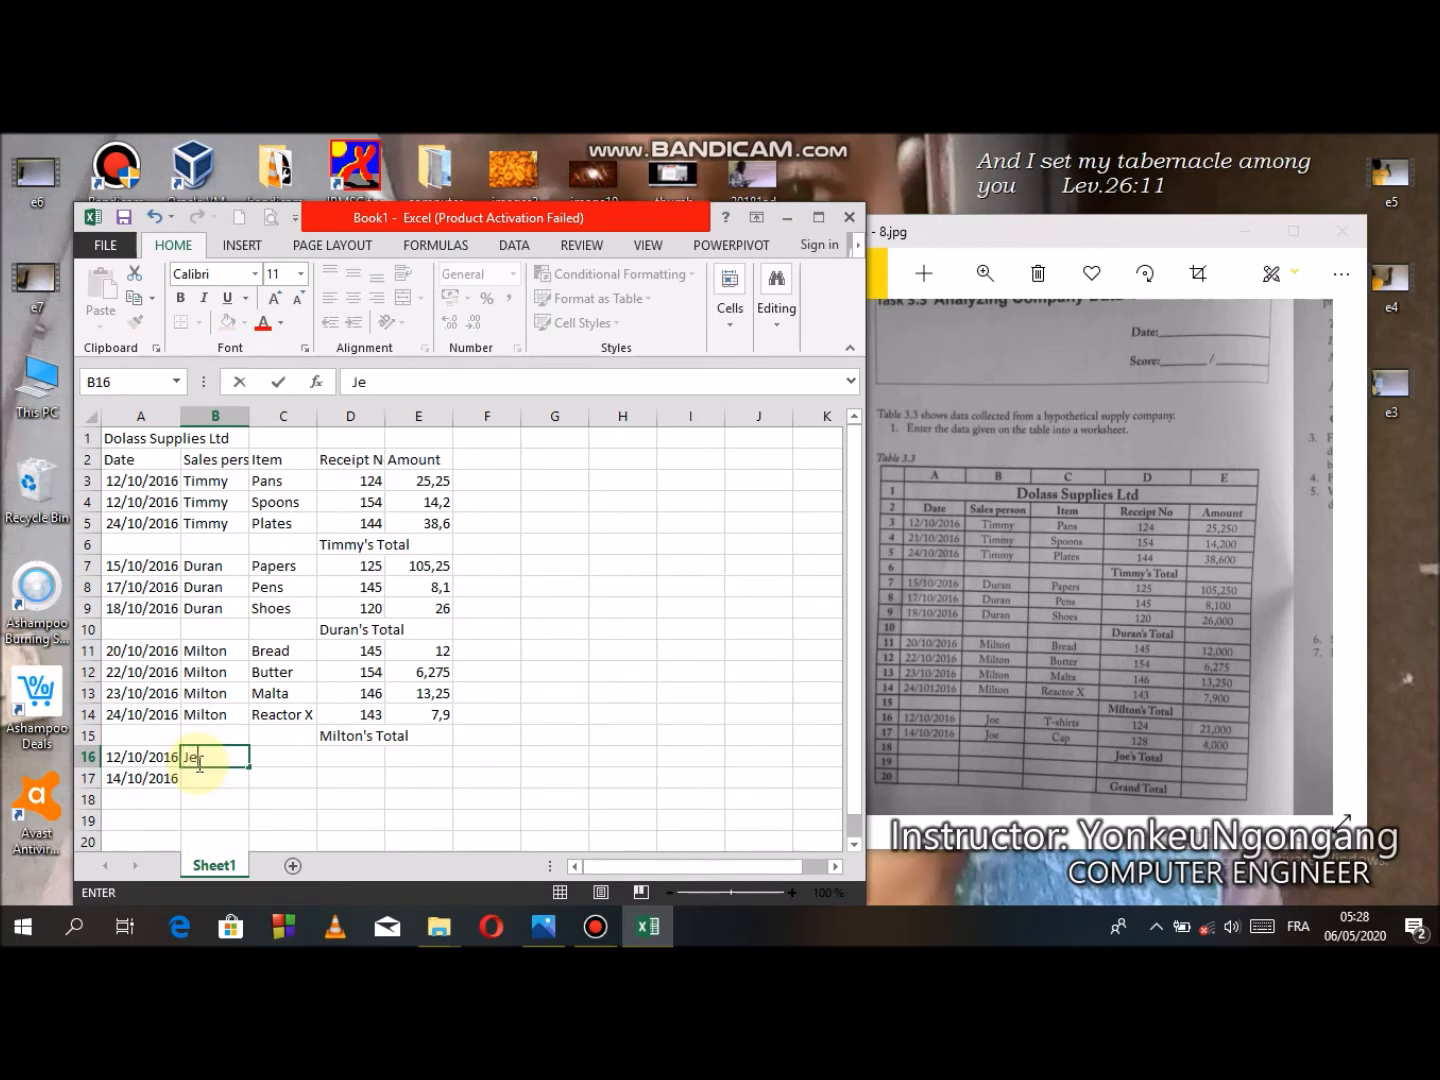
key(BackSpace)
text(oe)
key(ctrl+Return)
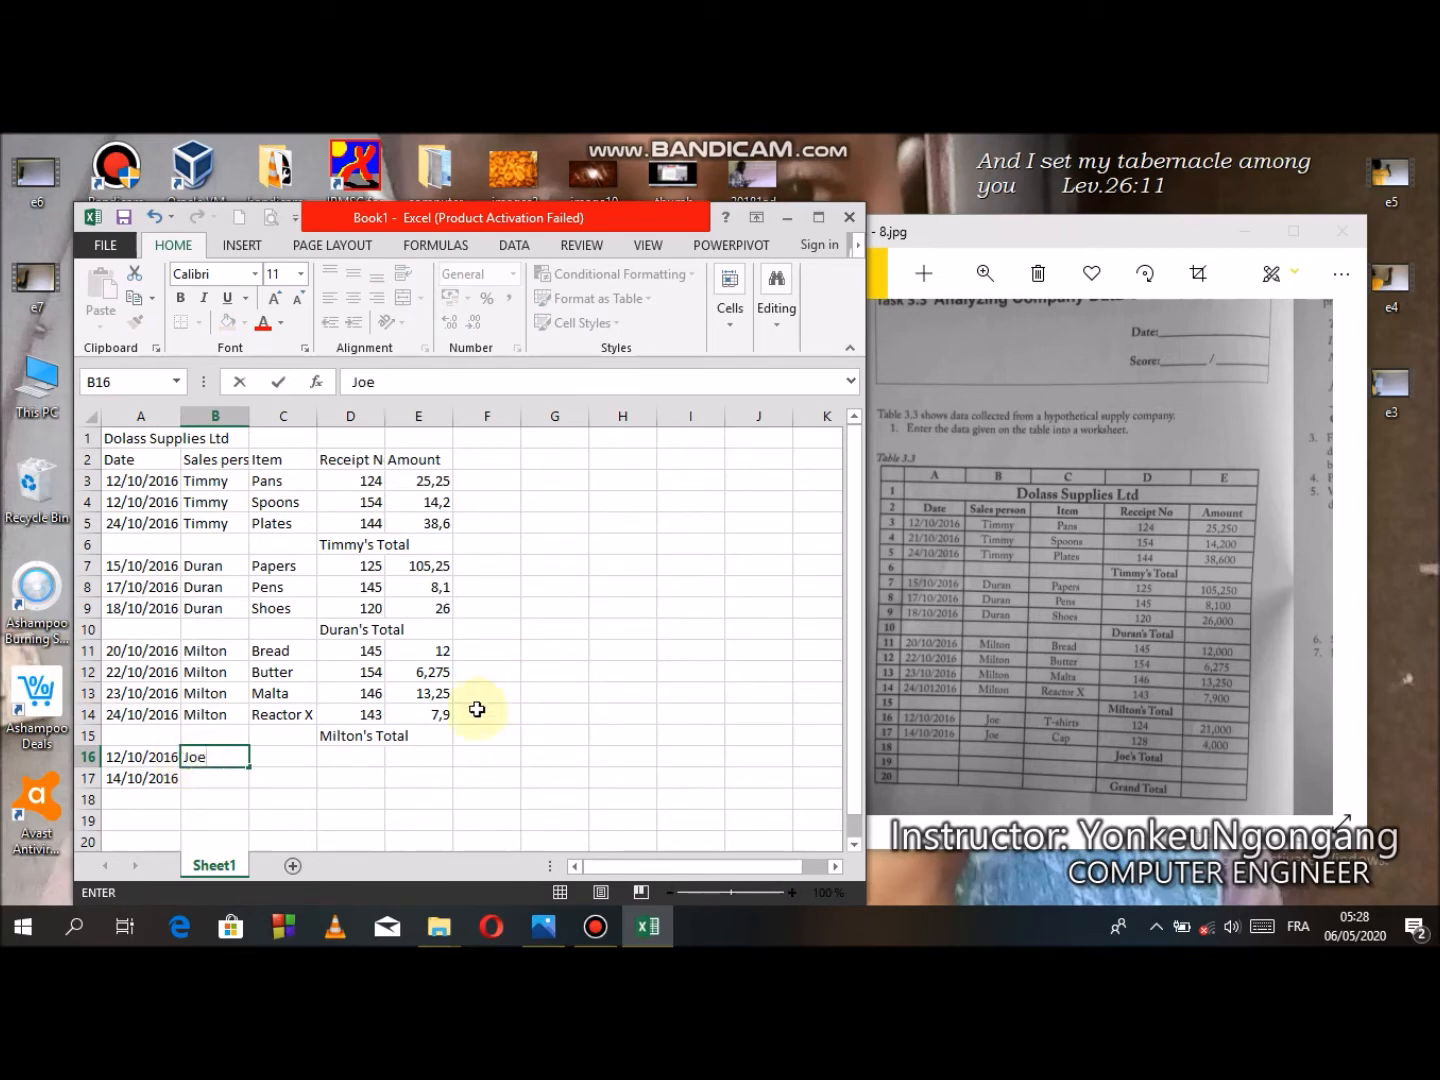
drag(248, 768, 246, 787)
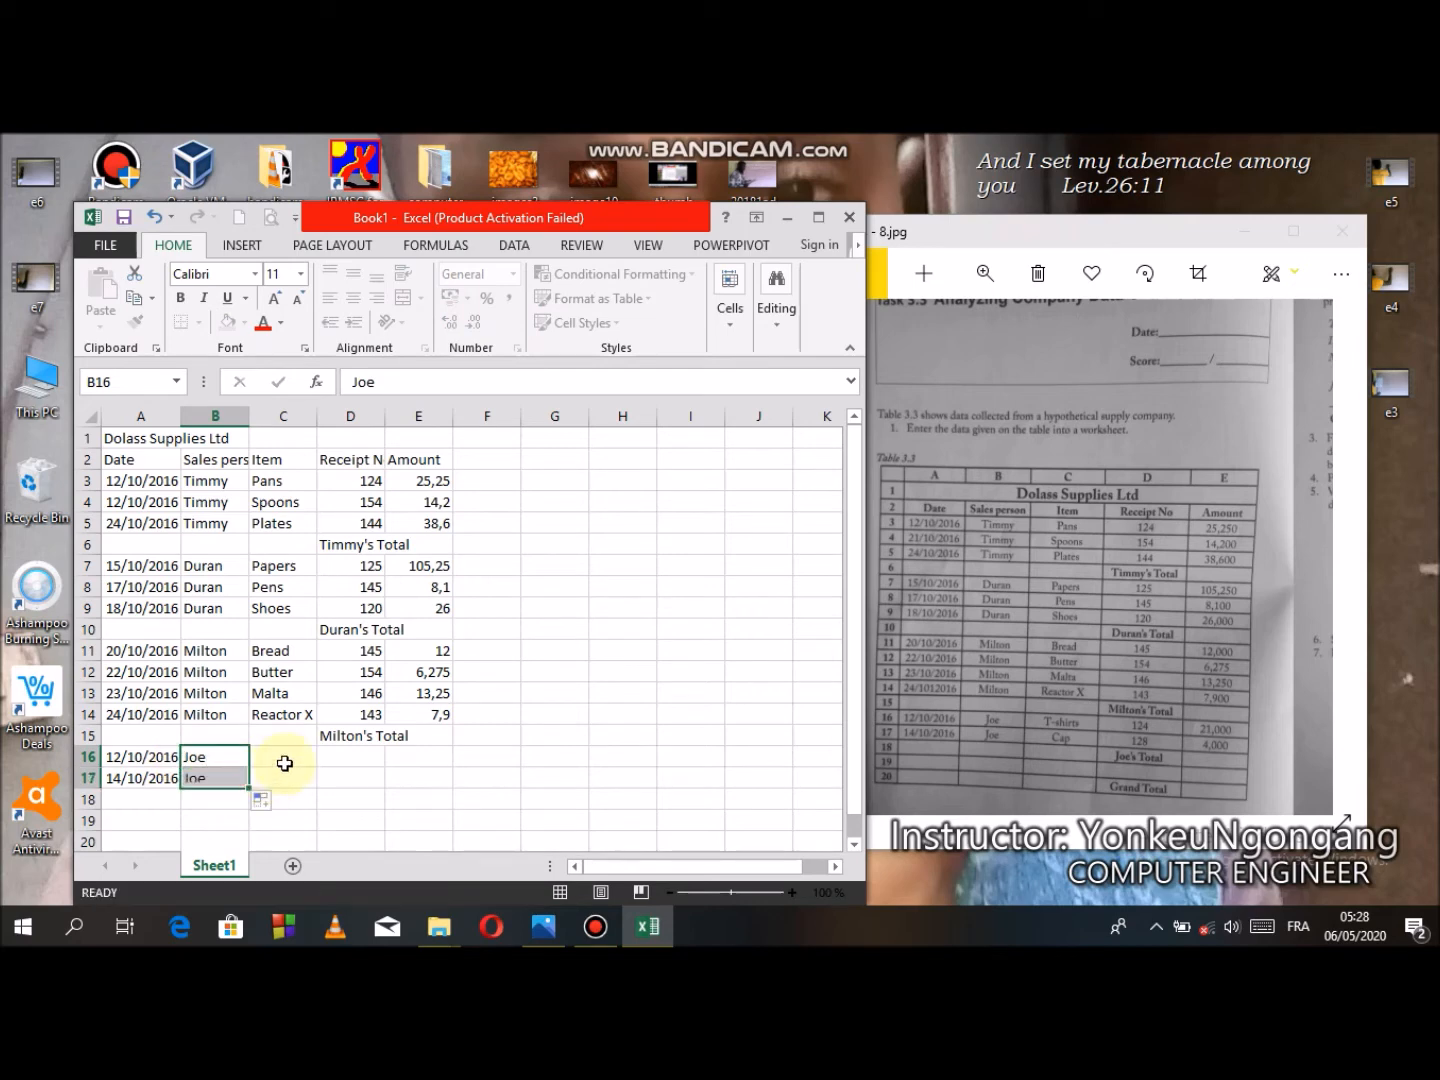
- Enter the items T-shirts and Cap in cells C16 and C17
click(286, 759)
text(T)
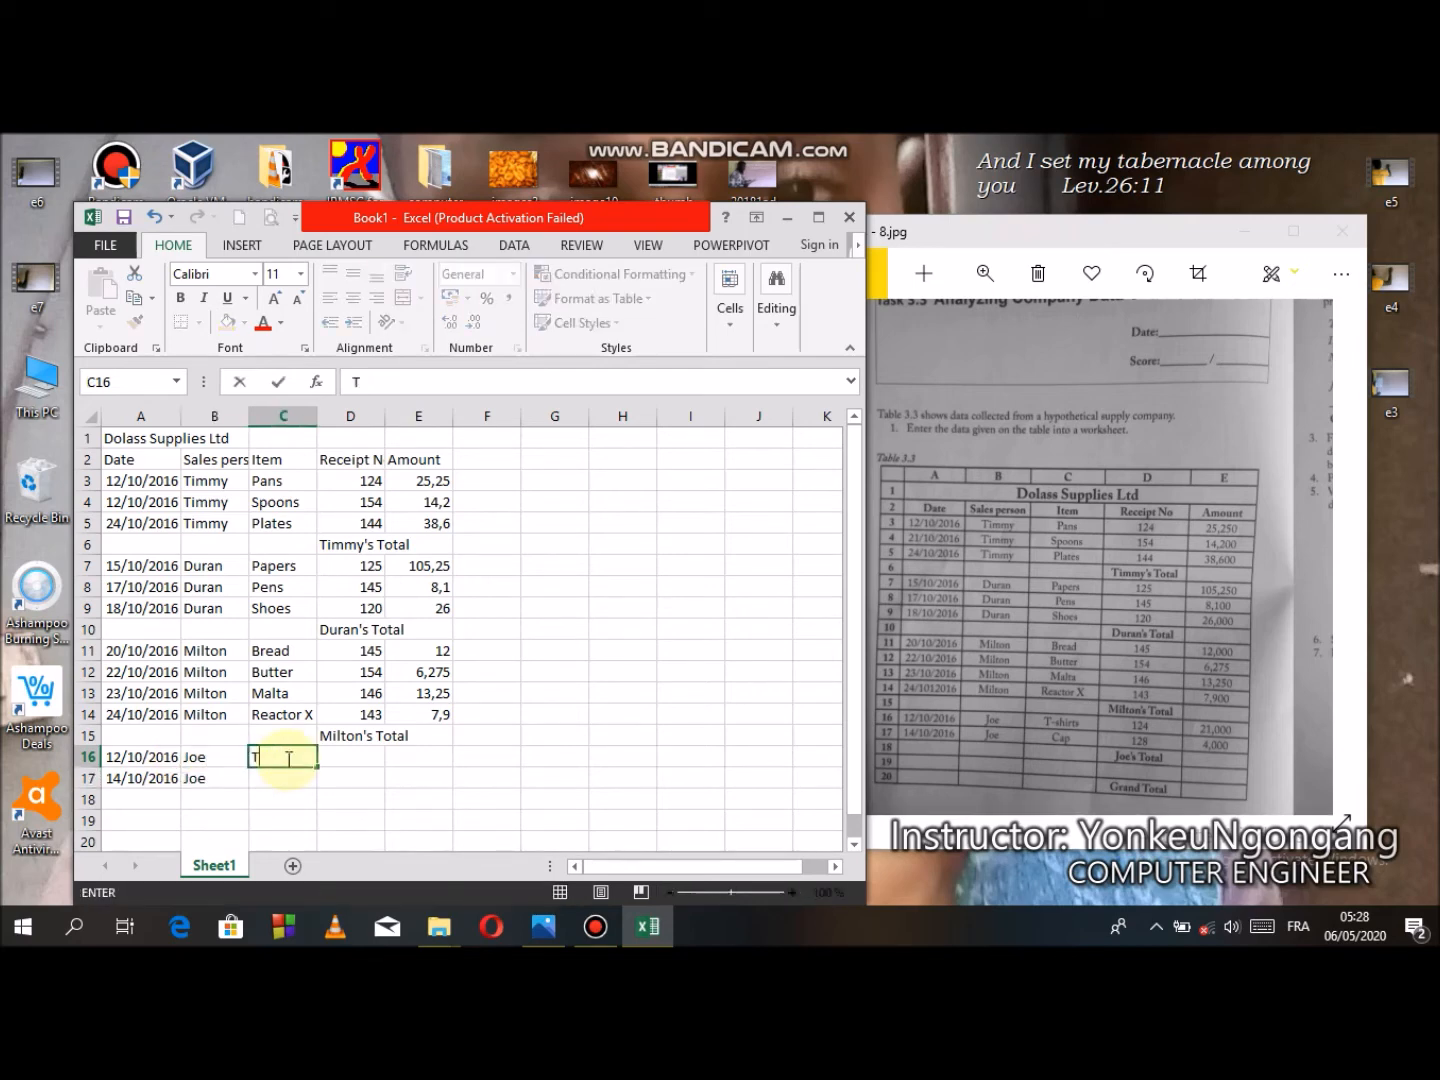
text(-shirts)
key(Return)
text(Cap)
key(BackSpace)
key(BackSpace)
text(ap)
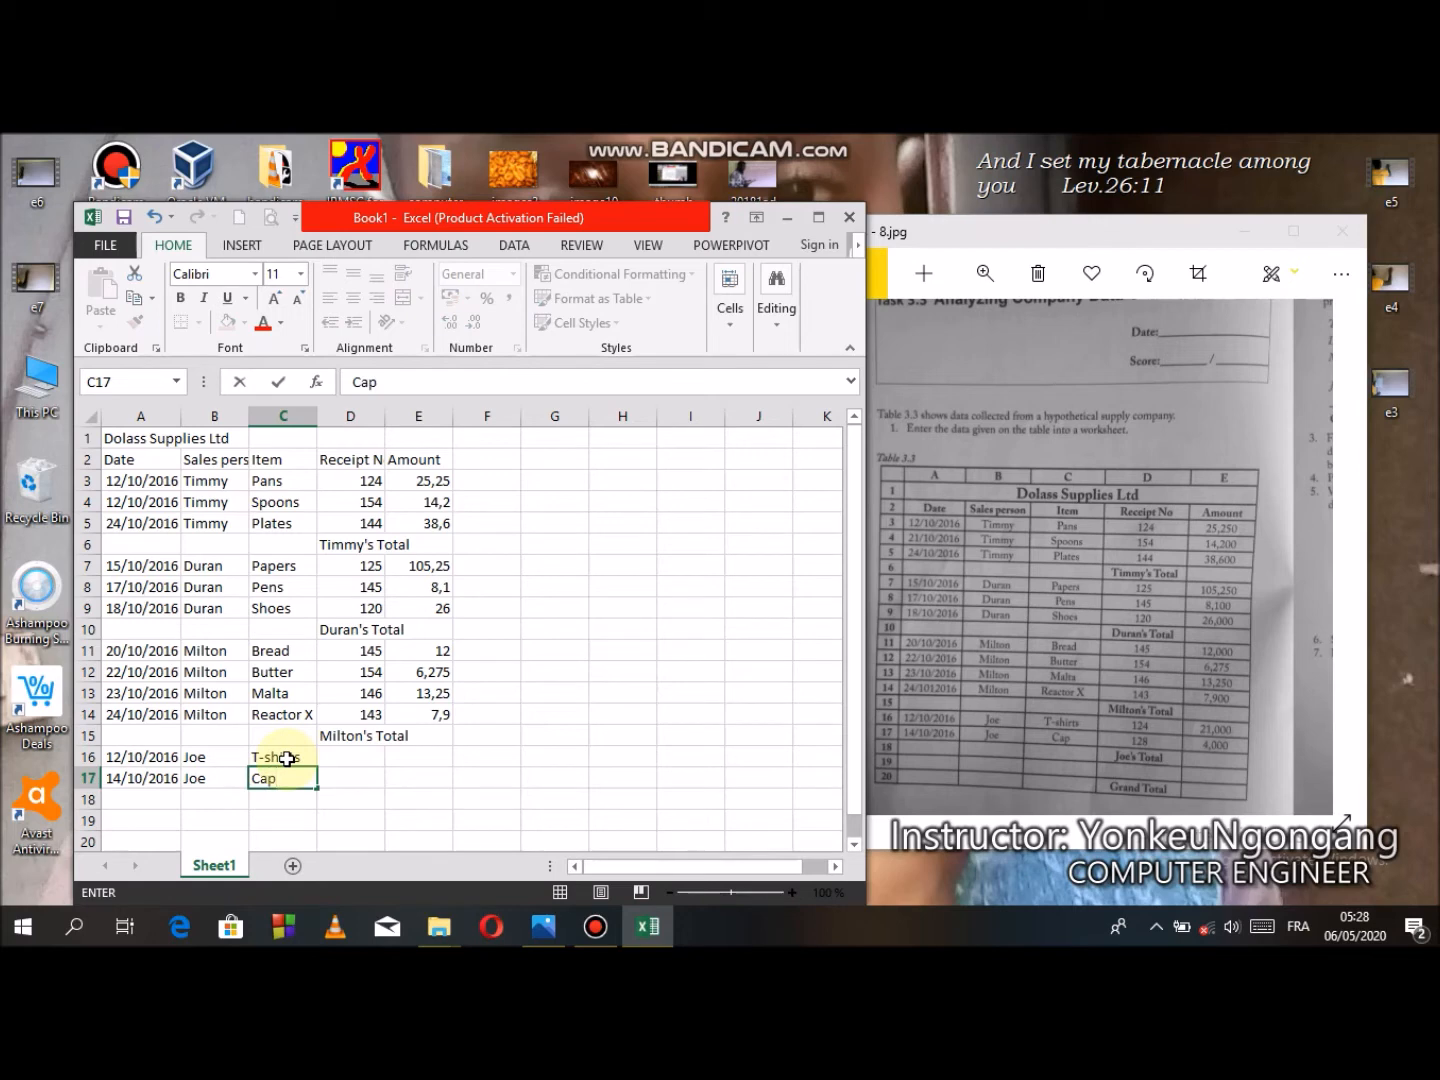
- Enter the receipt numbers 124 and 128 in cells D16 and D17
click(367, 759)
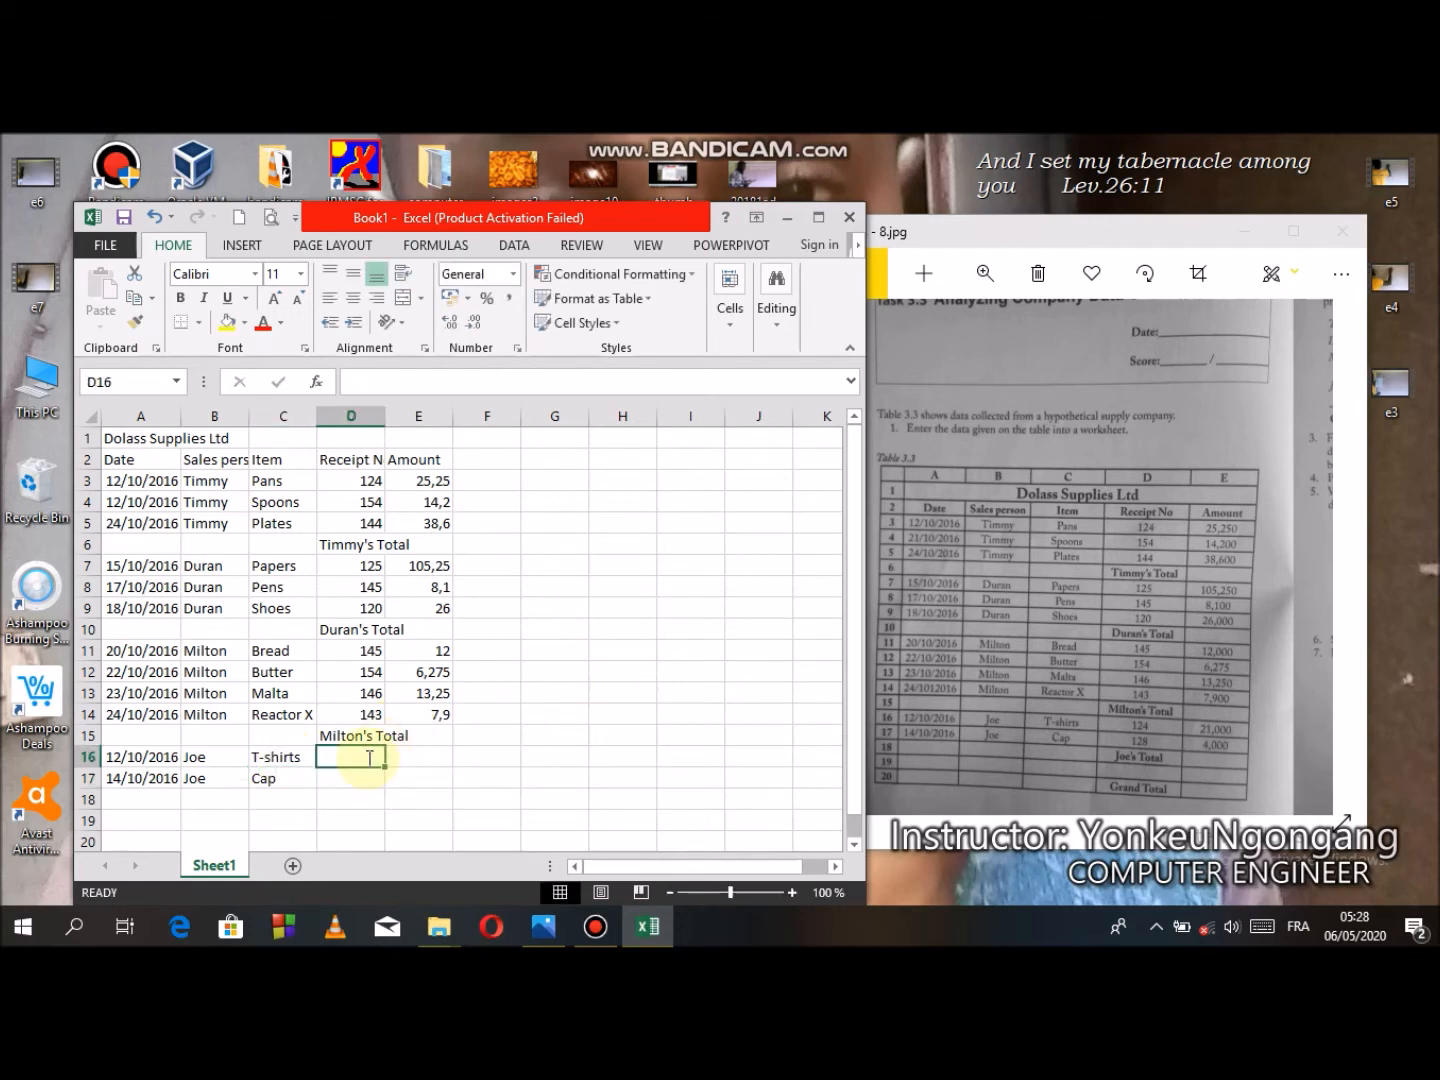
text(124)
key(Return)
text(128)
key(Tab)
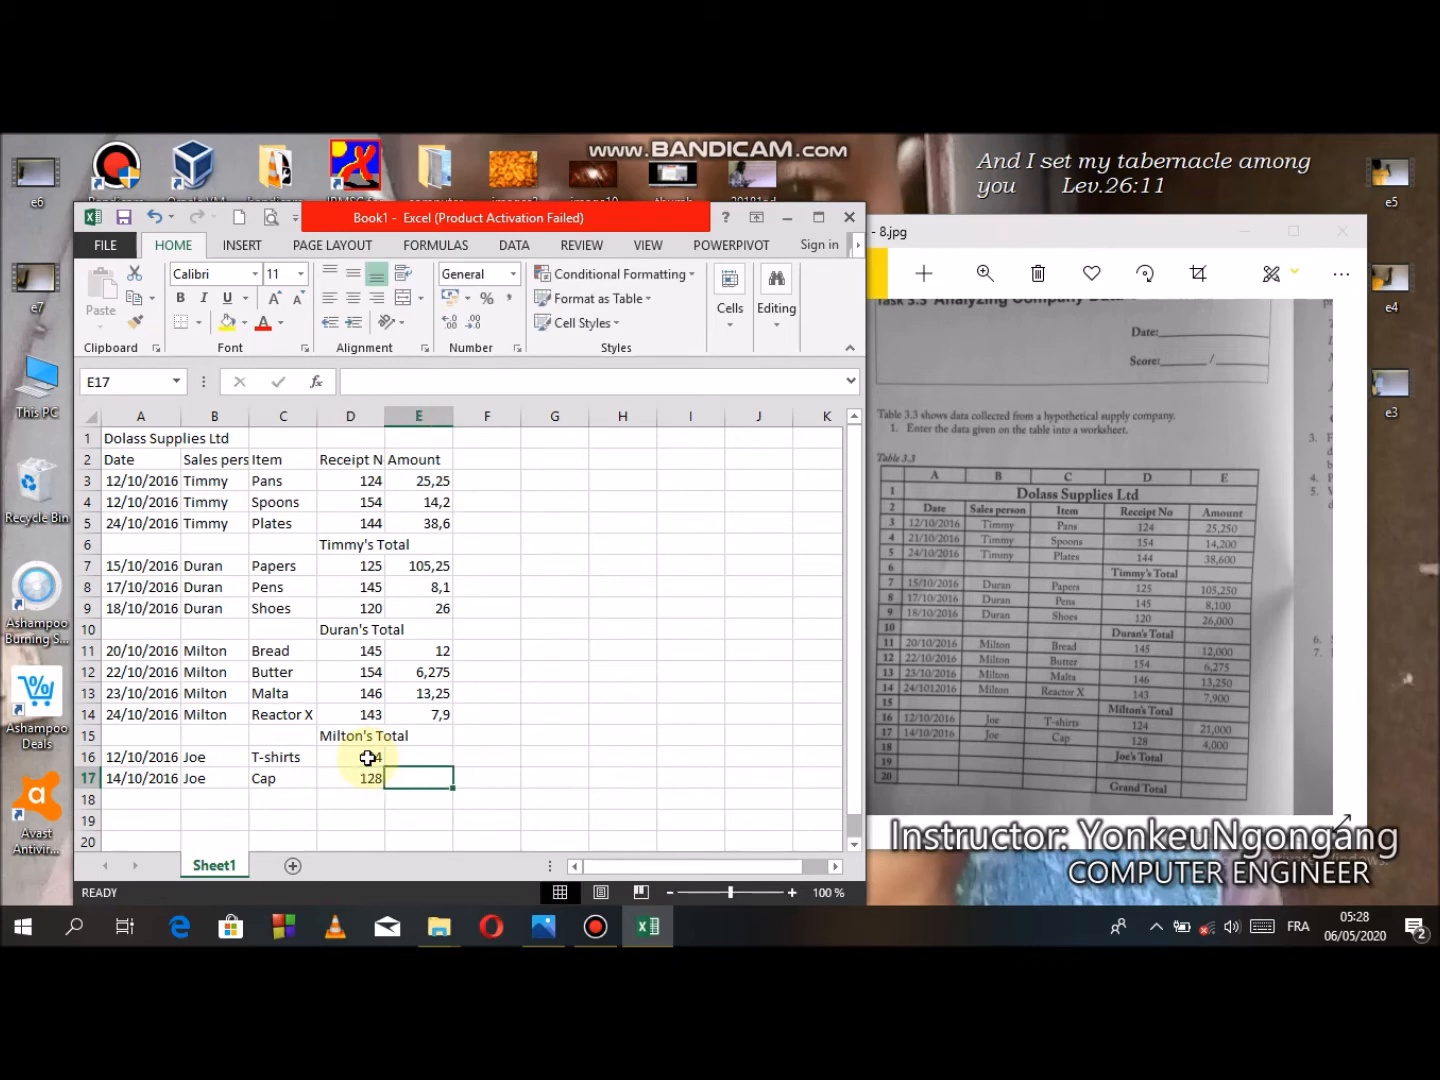
- Enter the amounts 21,000 and 4,000 in cells E16 and E17
key(Up)
text(21)
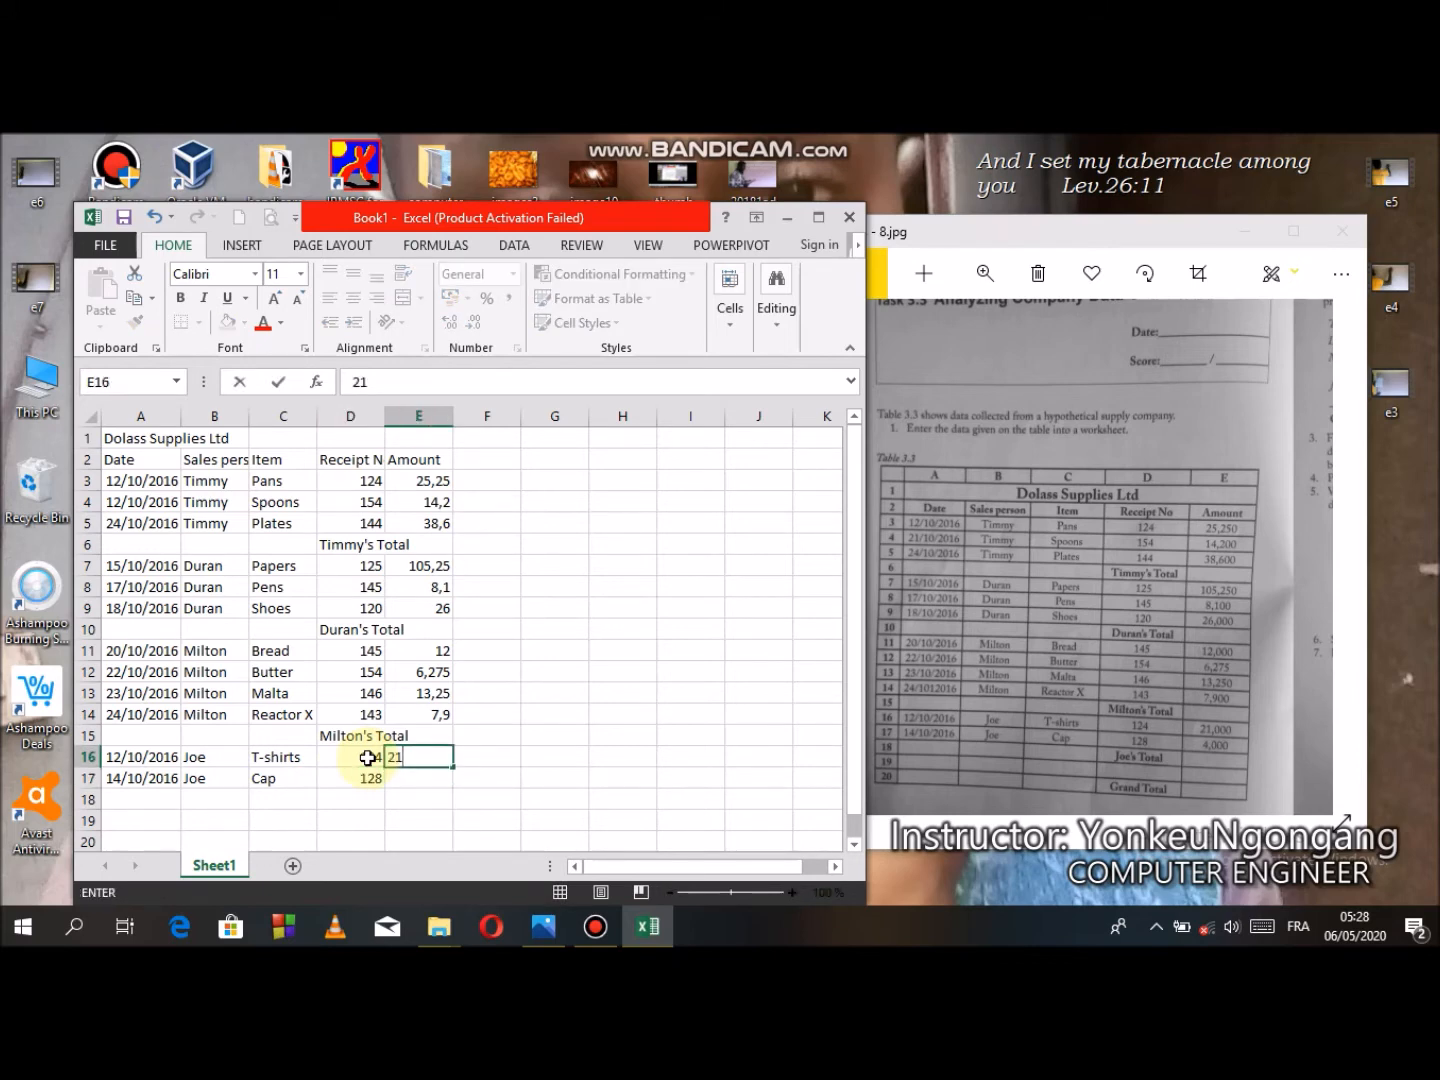
text(,000)
key(Return)
text(4,000)
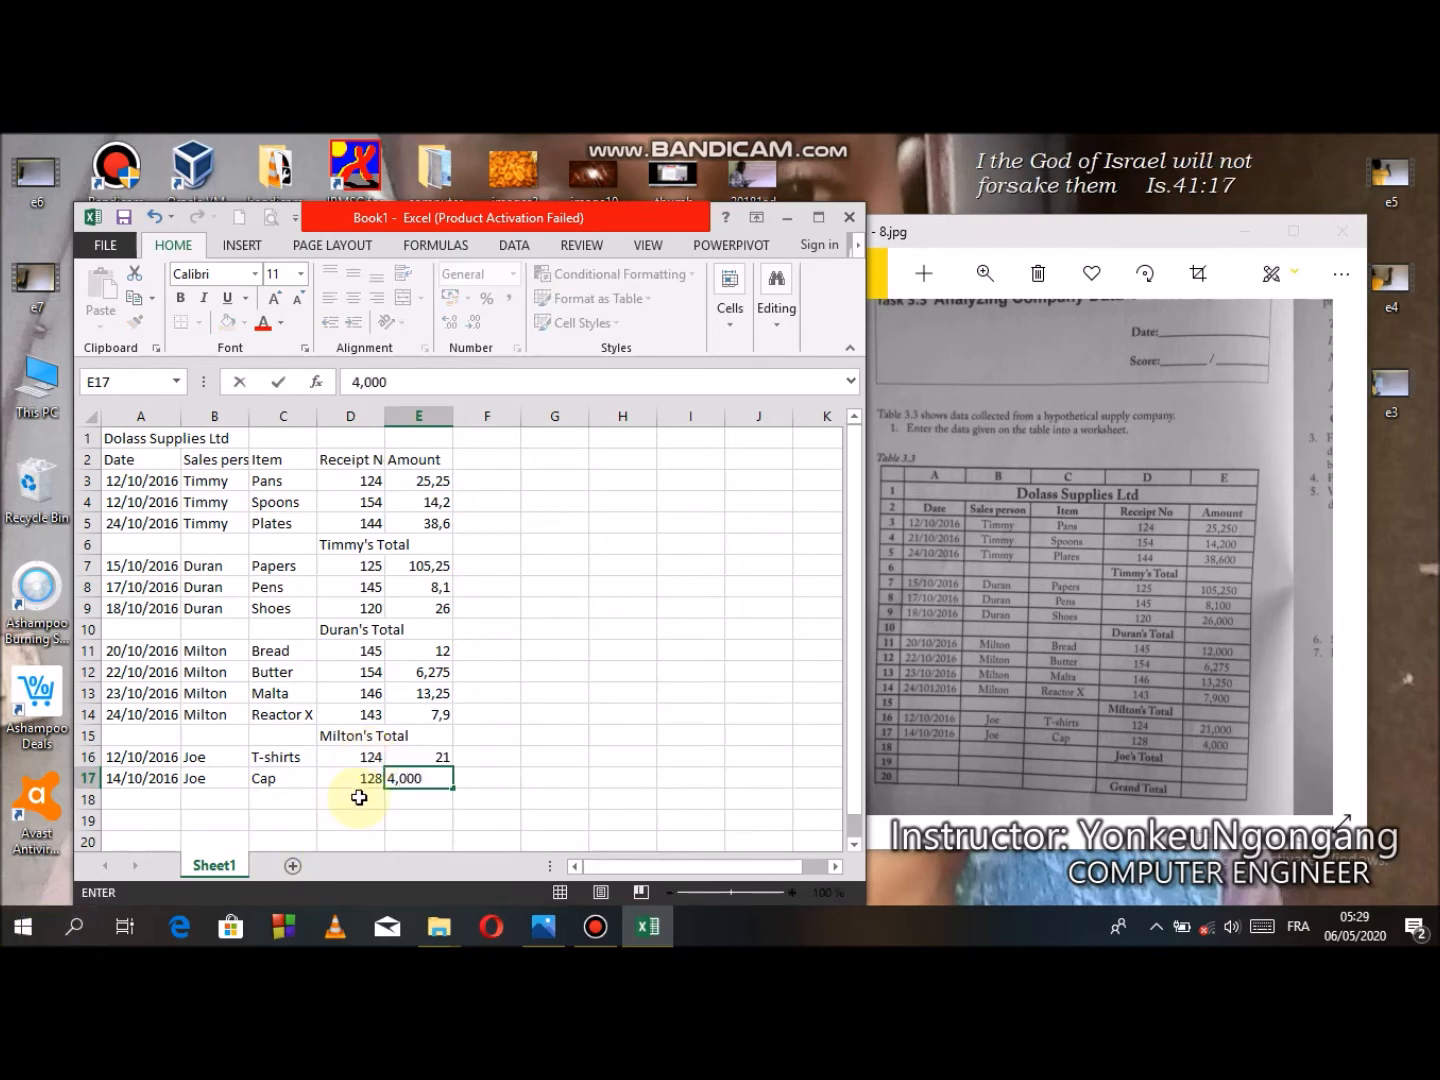
- Enter Joe's Total in cell D18 and Grand Total in cell D20
click(359, 797)
text(Jo)
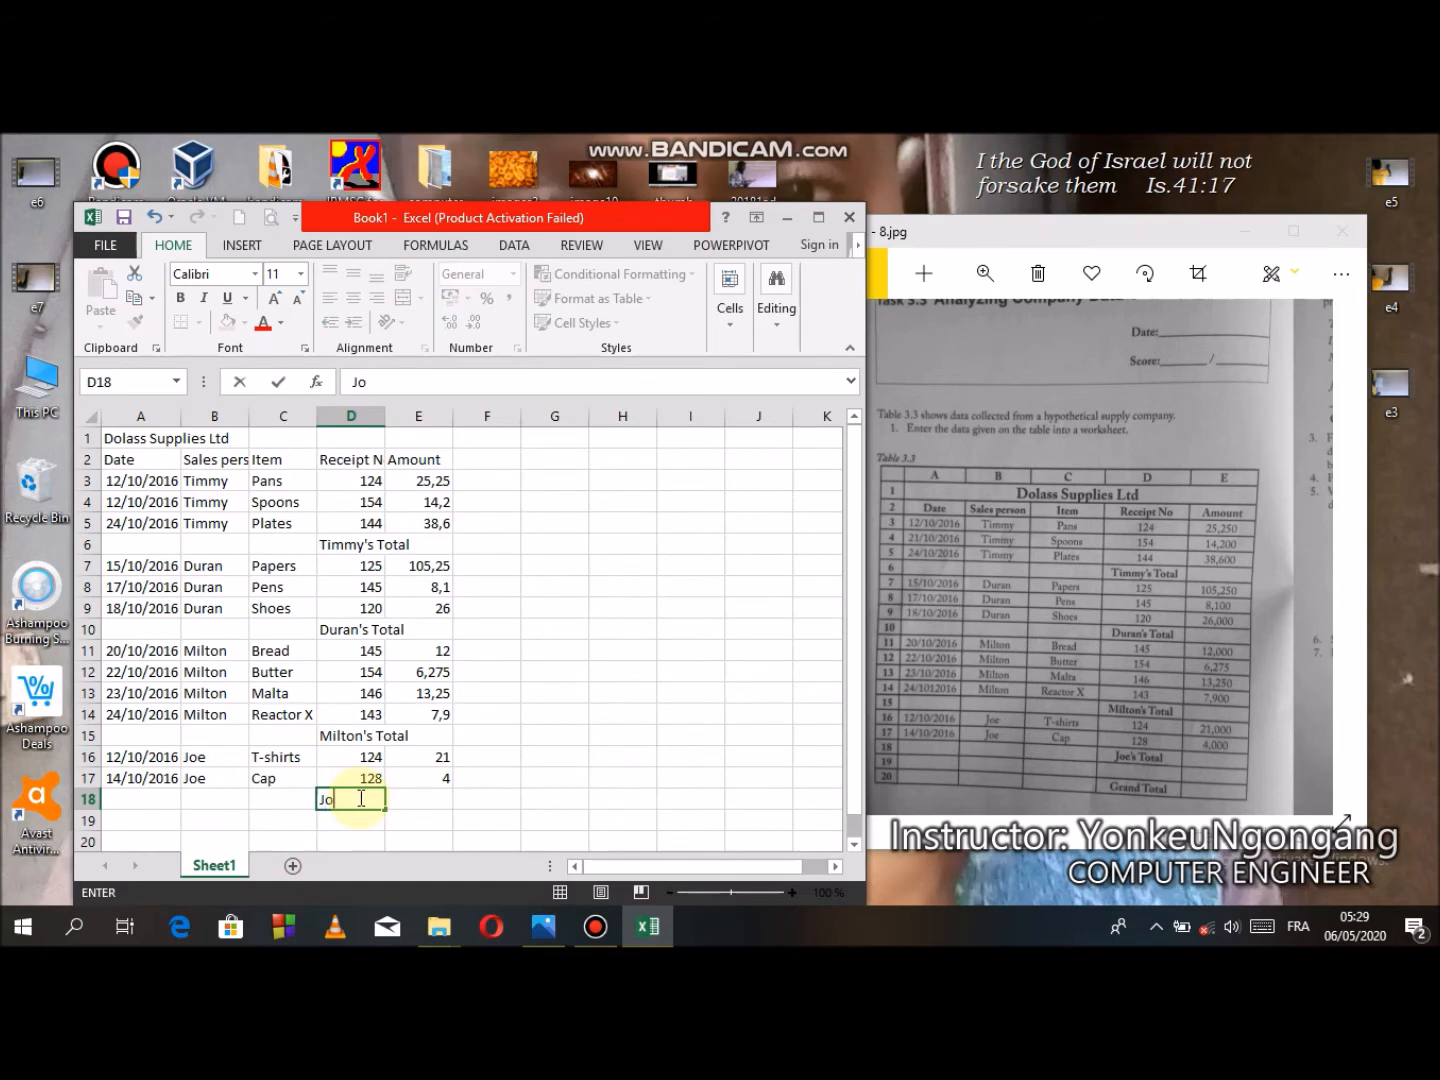
text(e's Total)
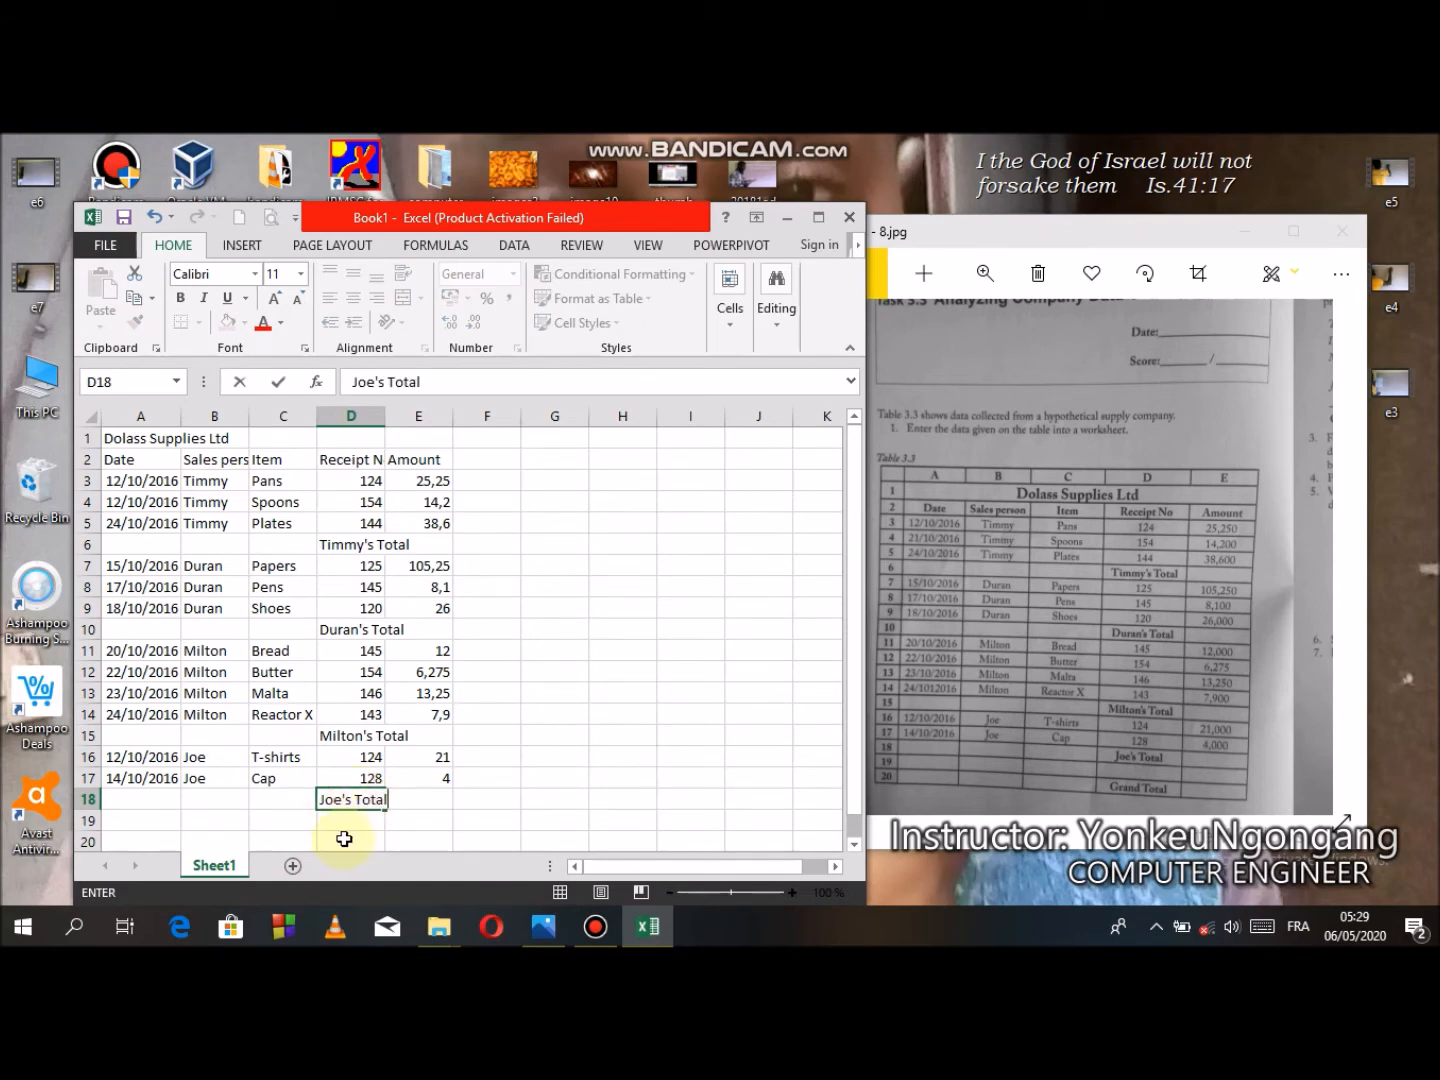
click(353, 845)
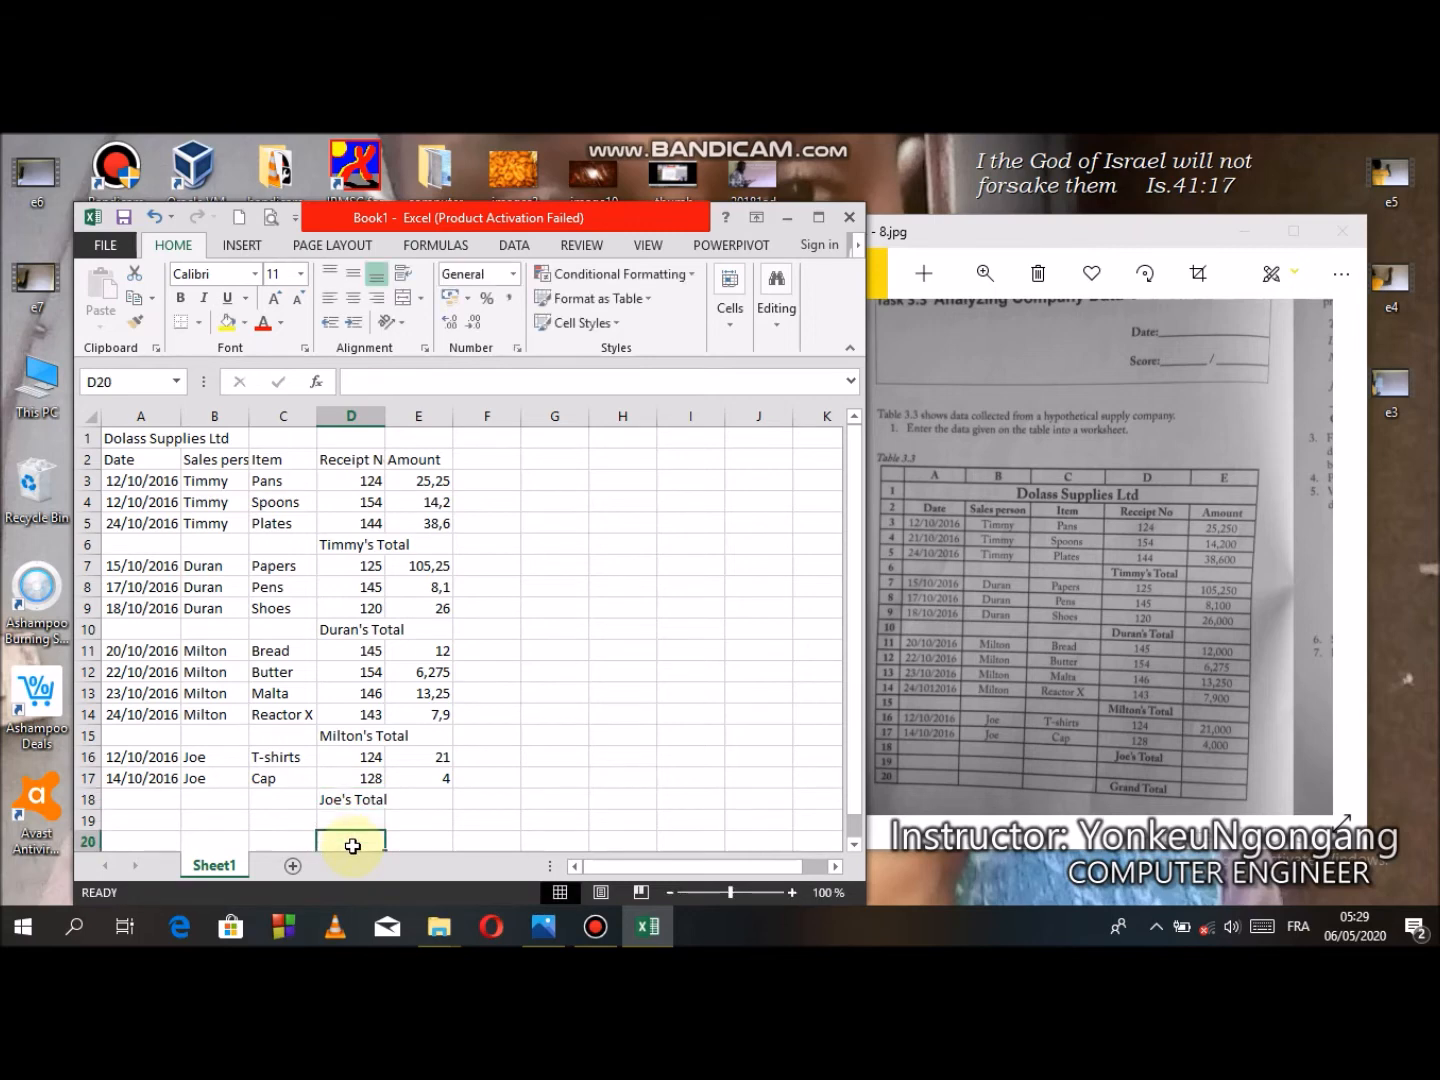
text(G)
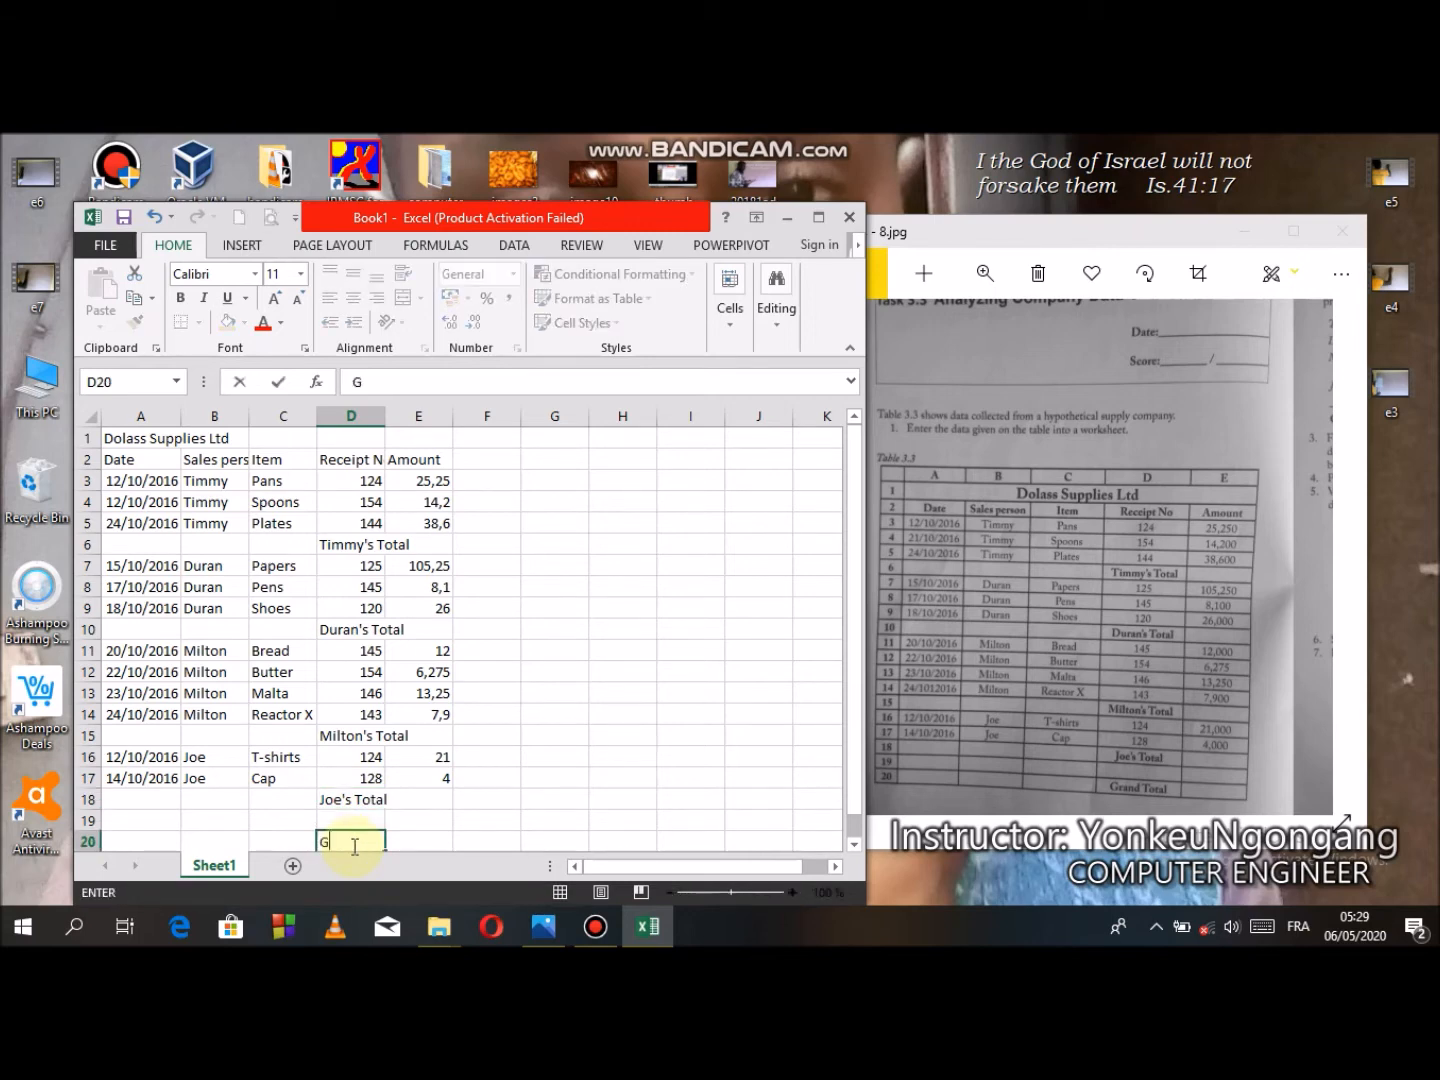
text(rand Total)
click(440, 696)
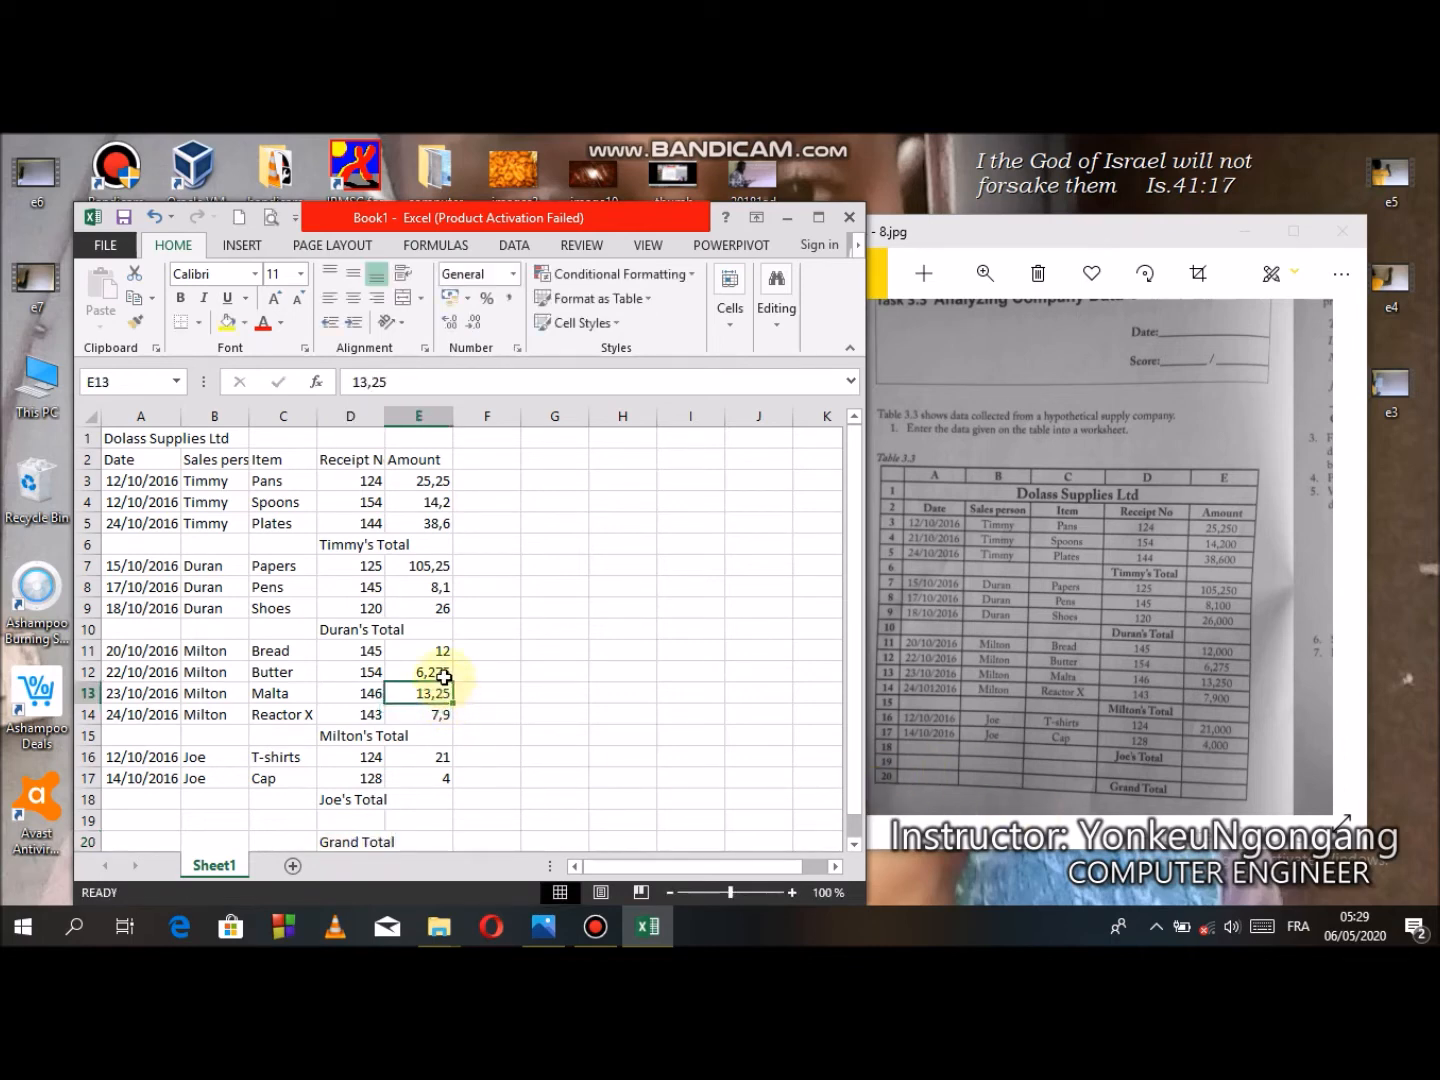
click(432, 480)
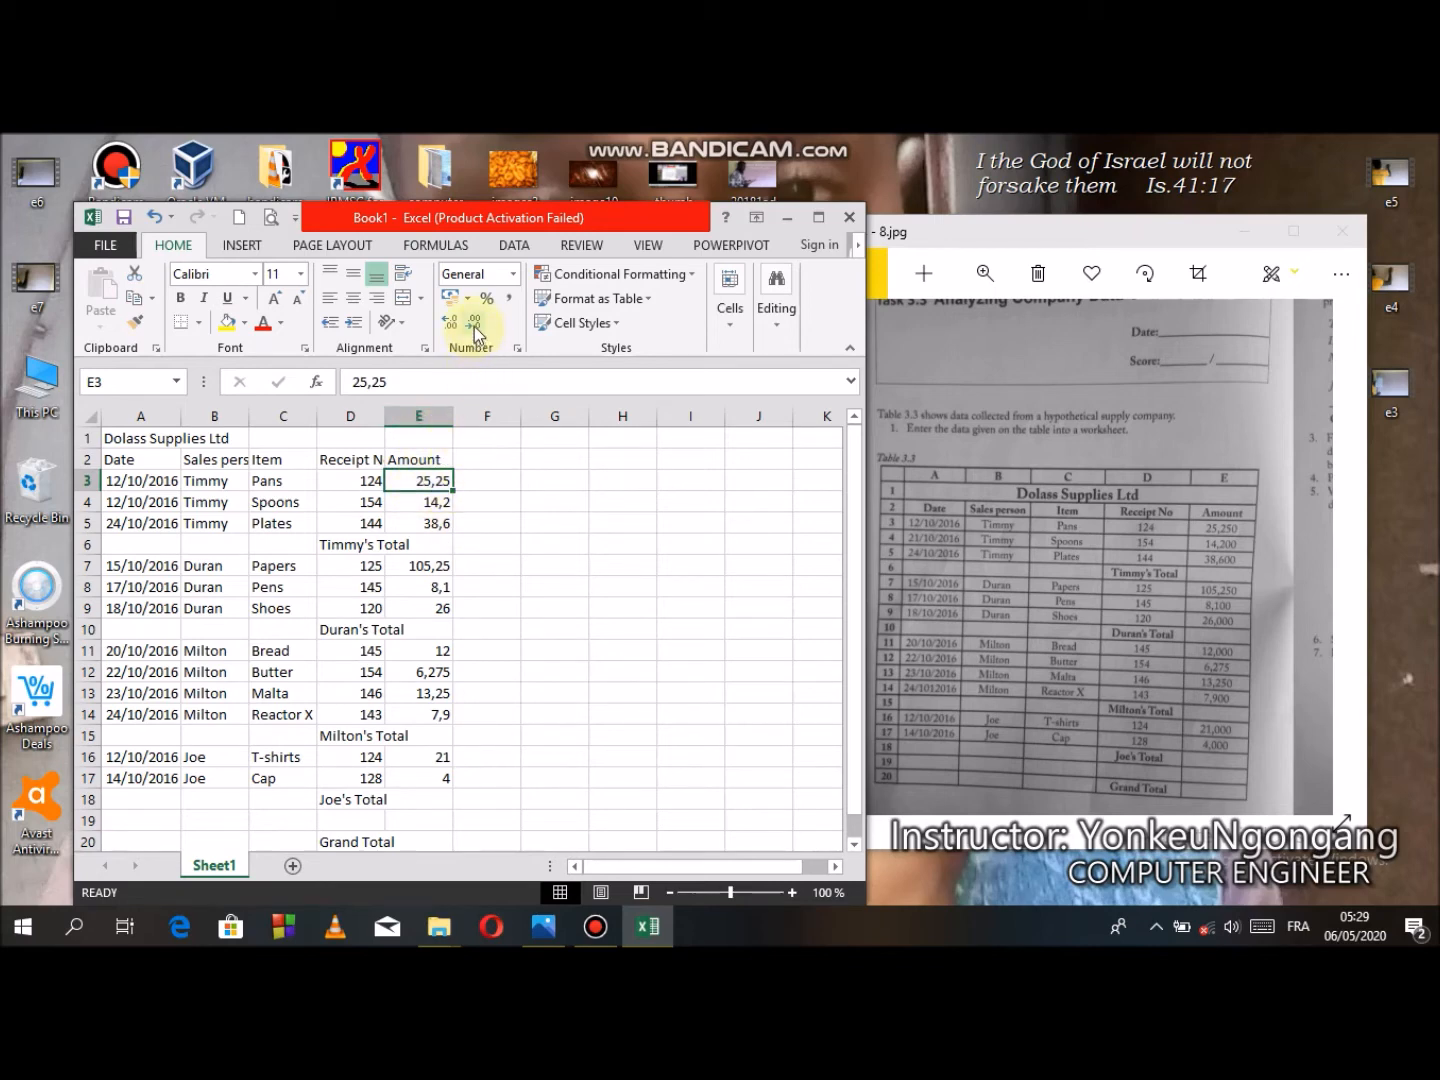
click(512, 275)
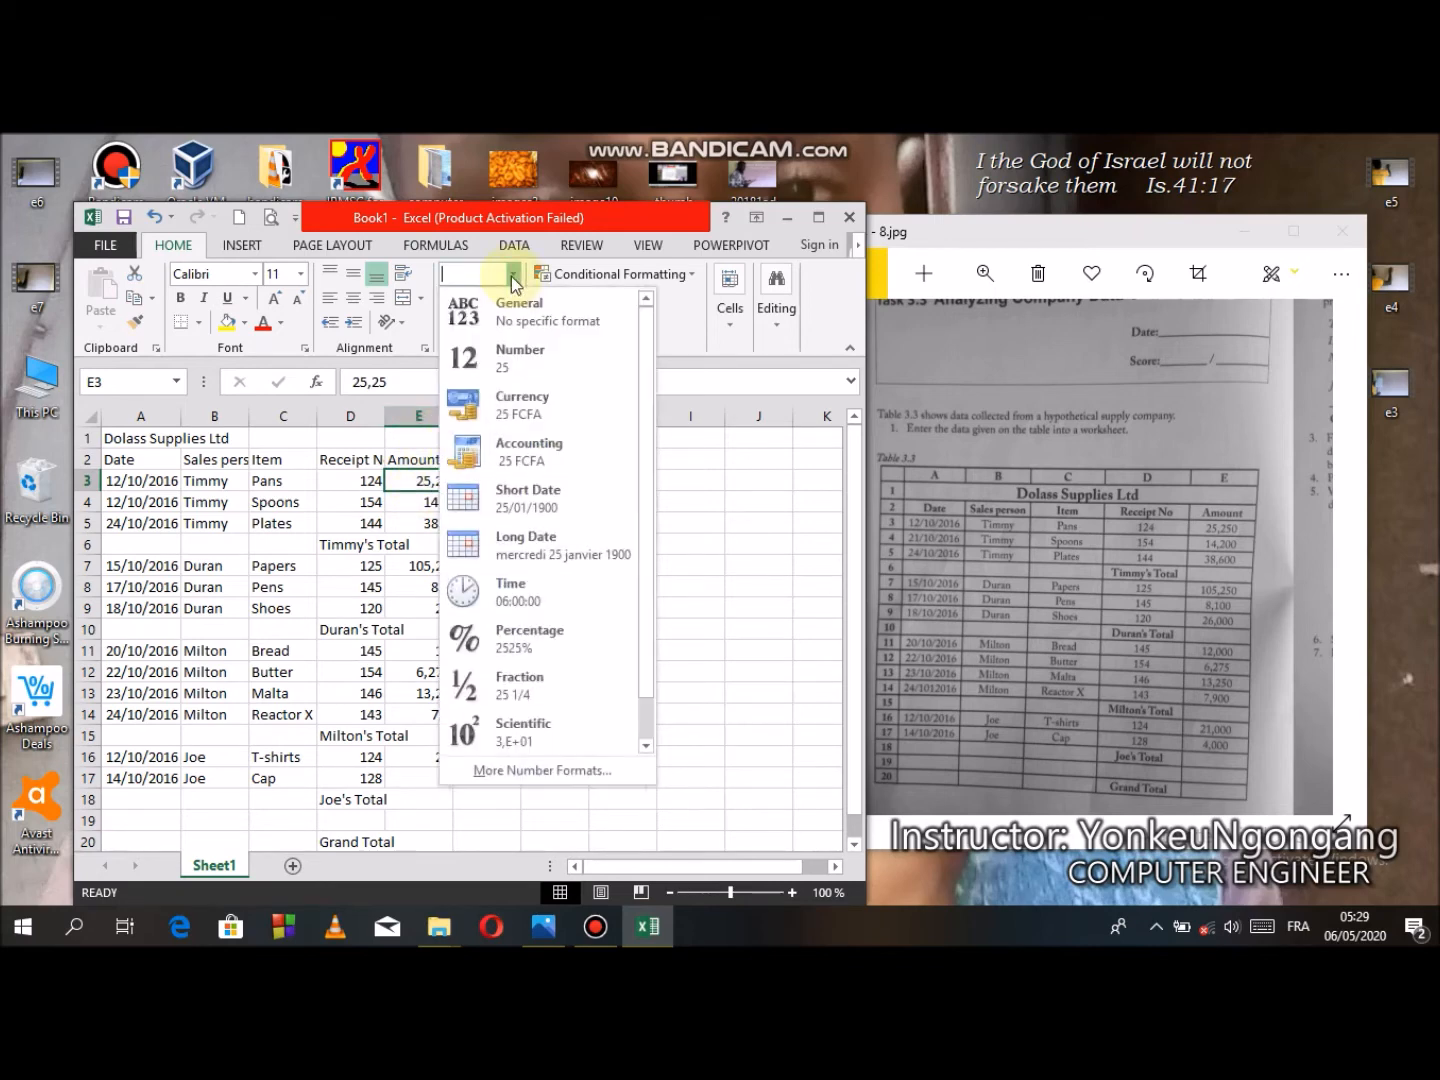
click(546, 343)
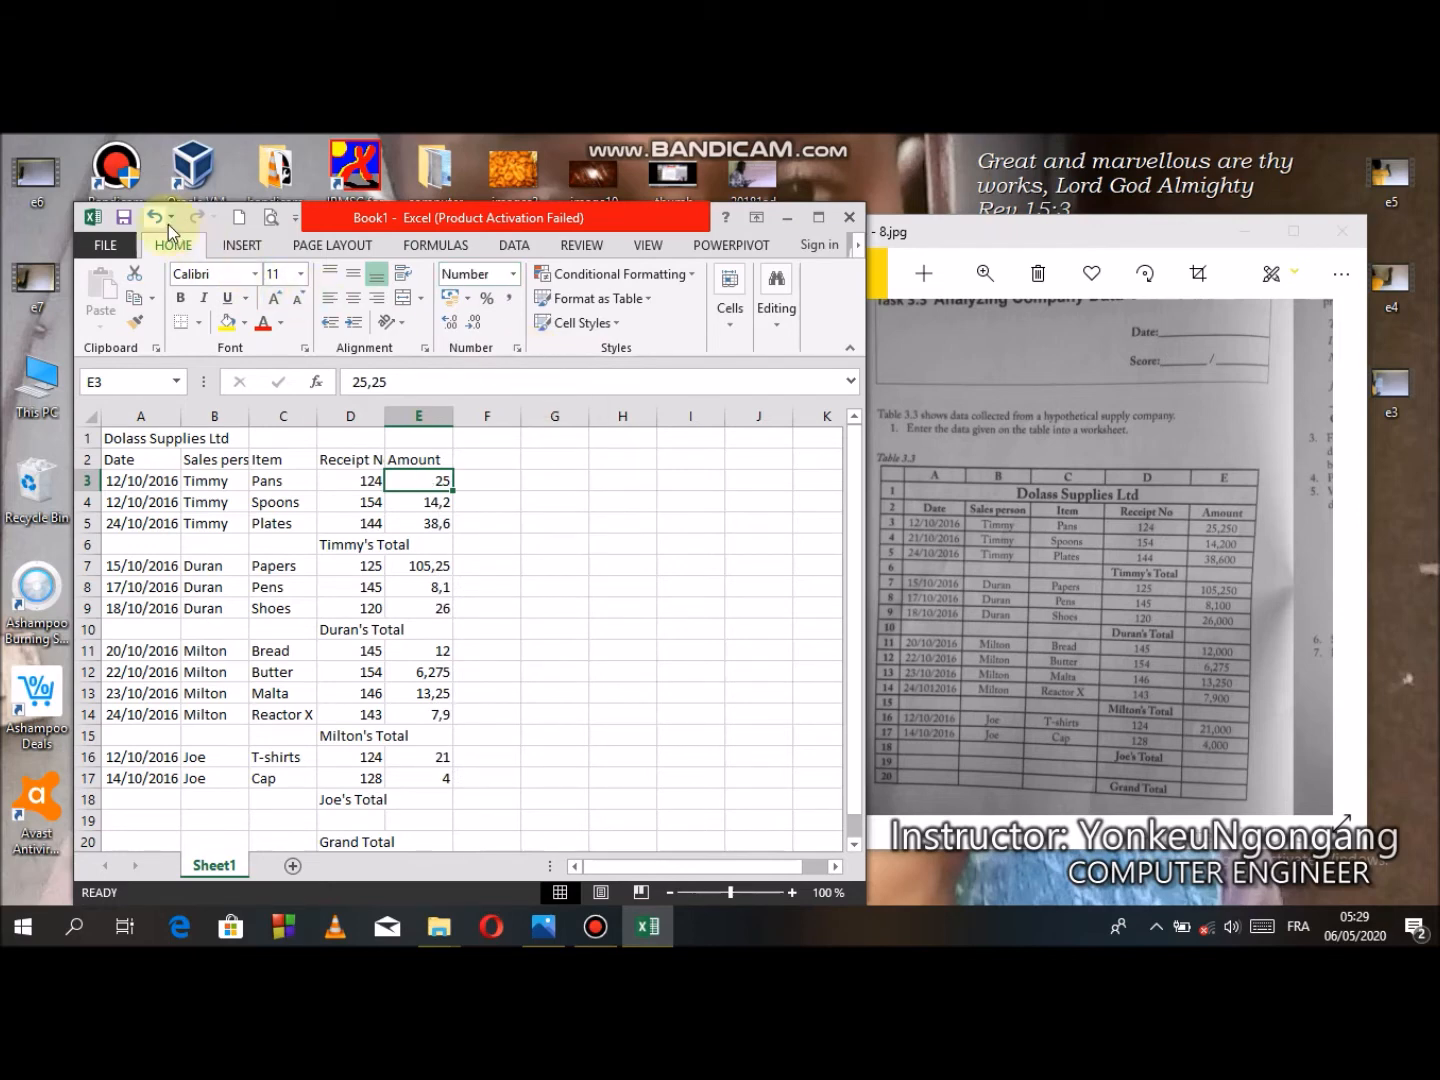
click(513, 275)
click(508, 308)
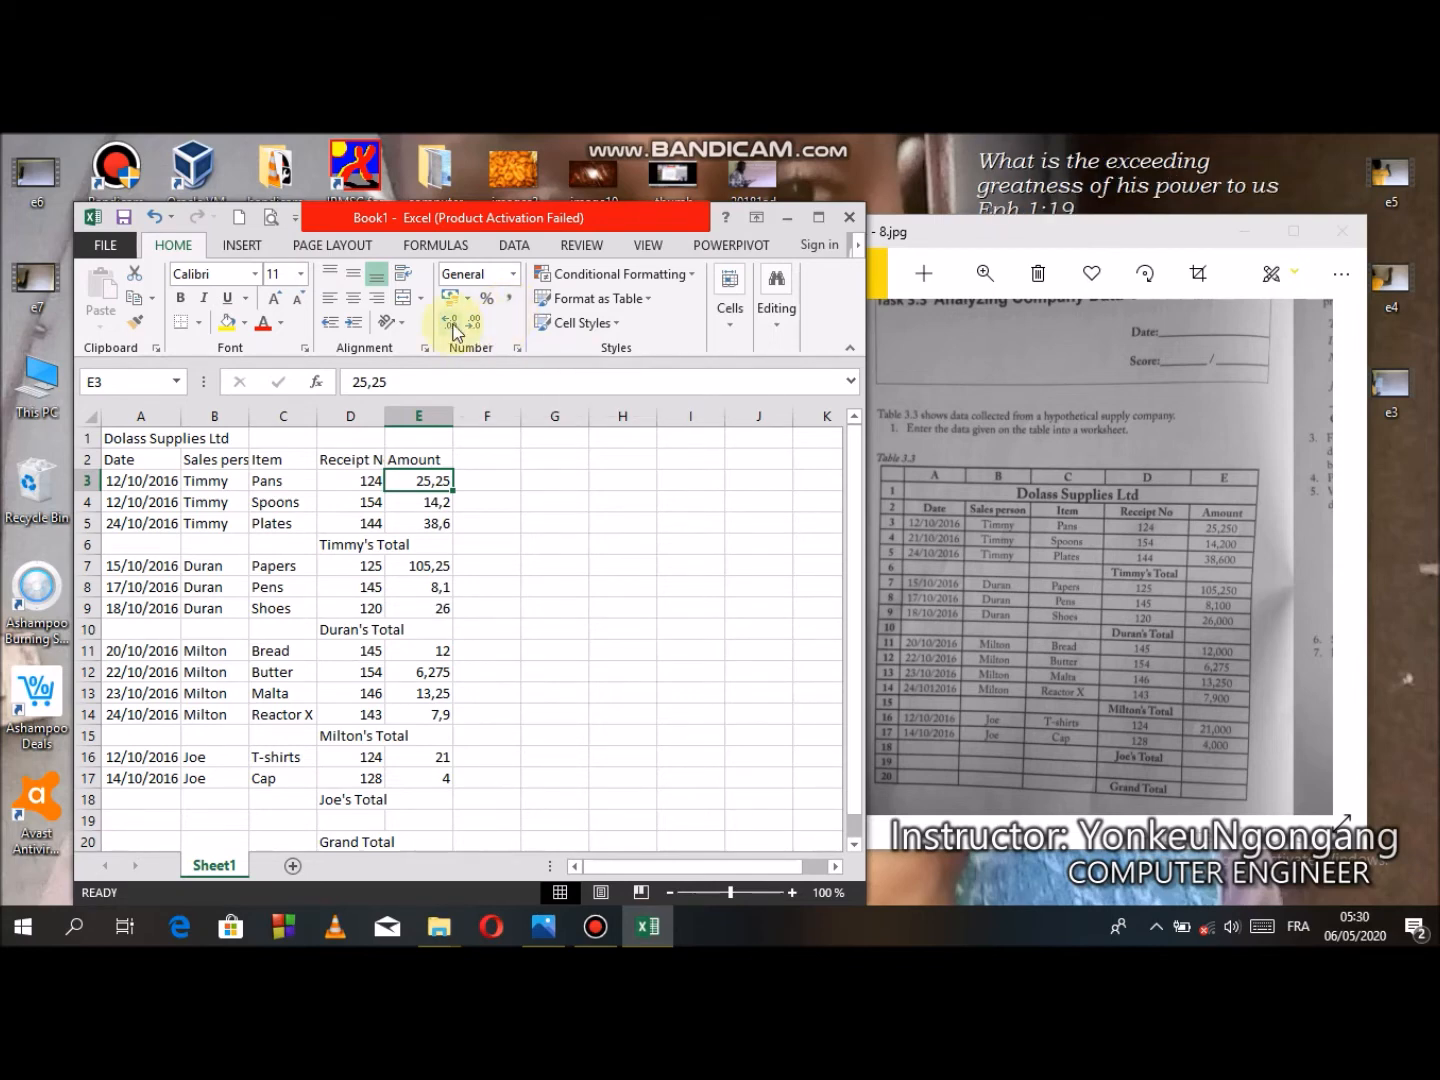
- Show the amounts in E3 to E5 with three decimal places
click(469, 330)
click(455, 330)
click(456, 331)
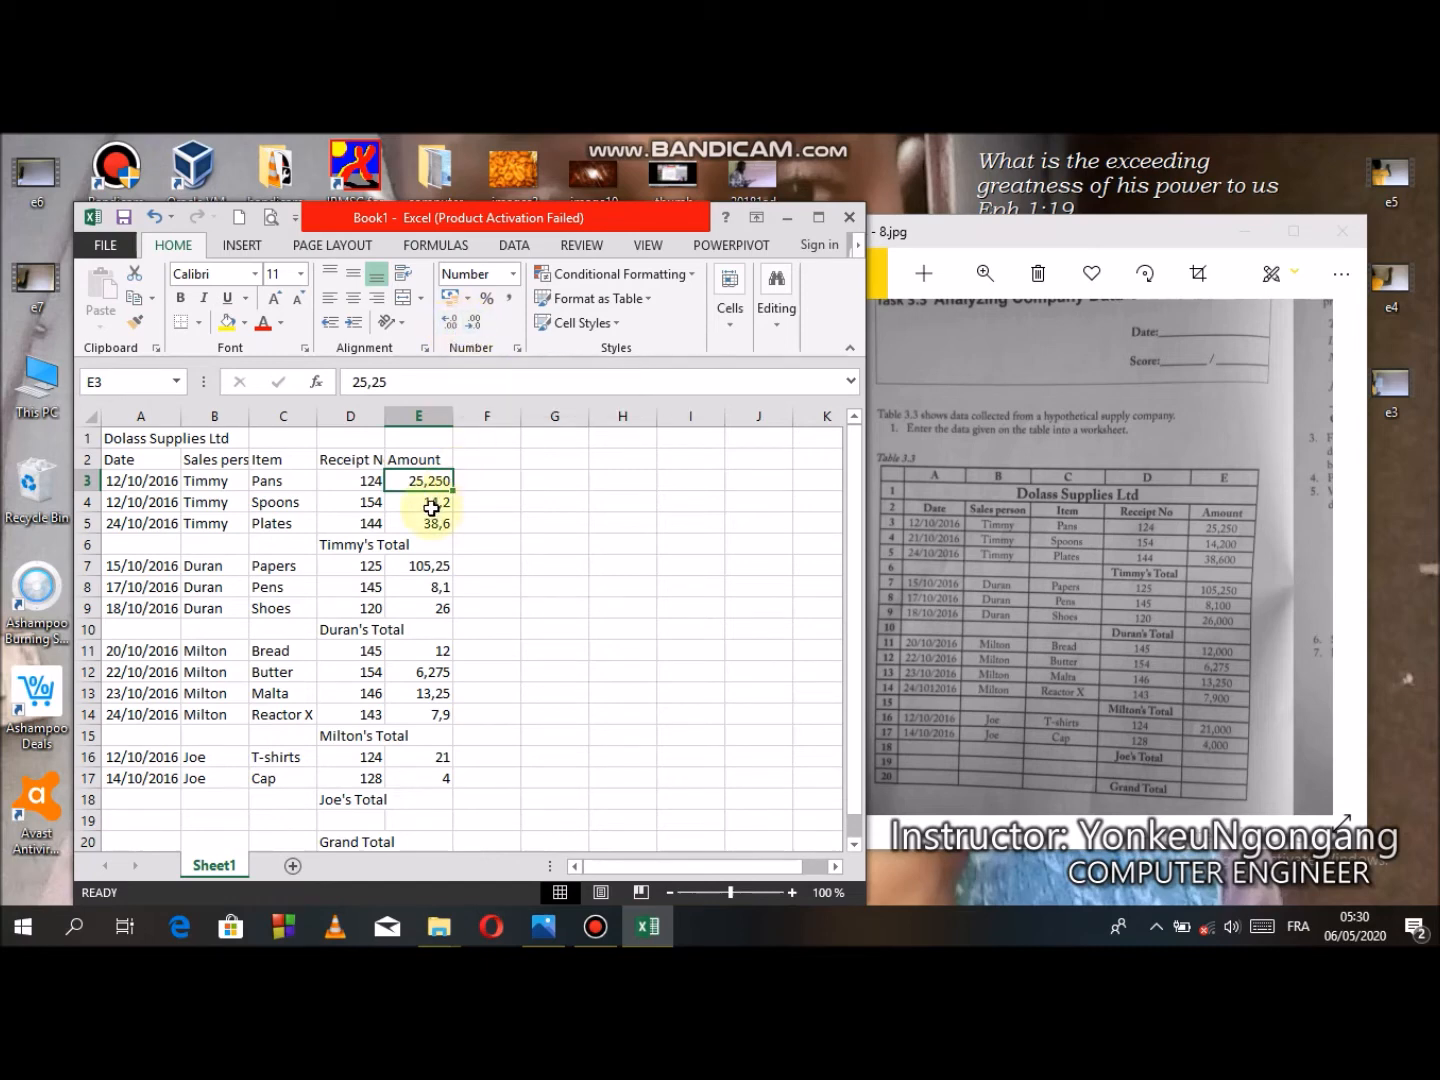
click(432, 508)
click(452, 328)
click(452, 328)
click(428, 521)
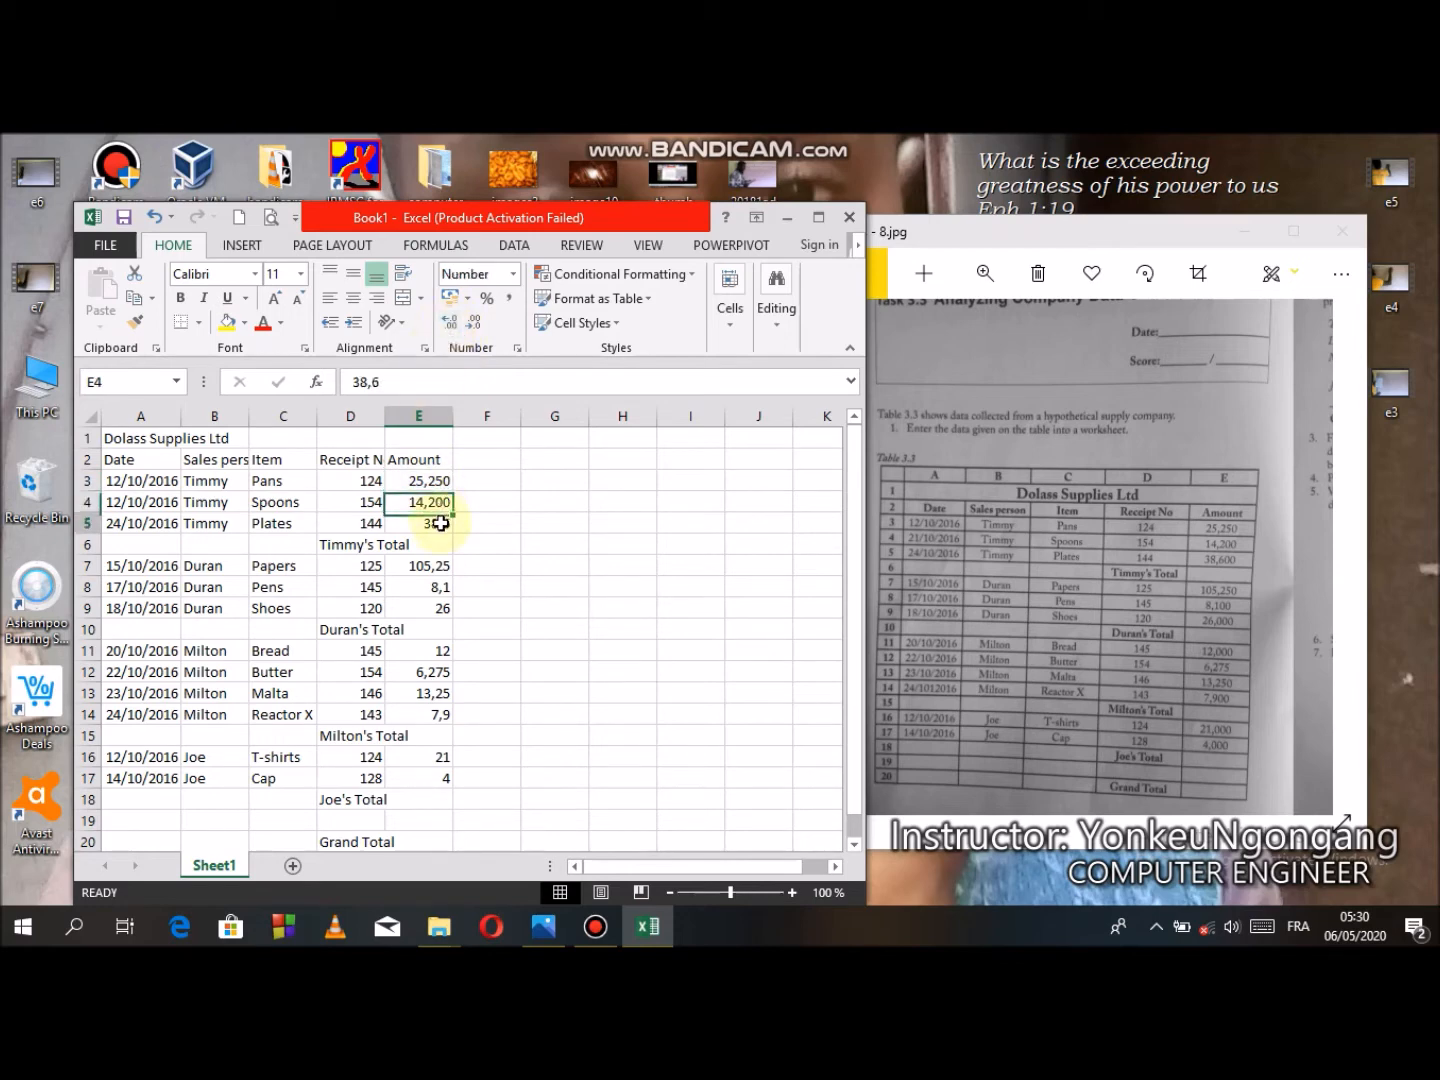
click(455, 330)
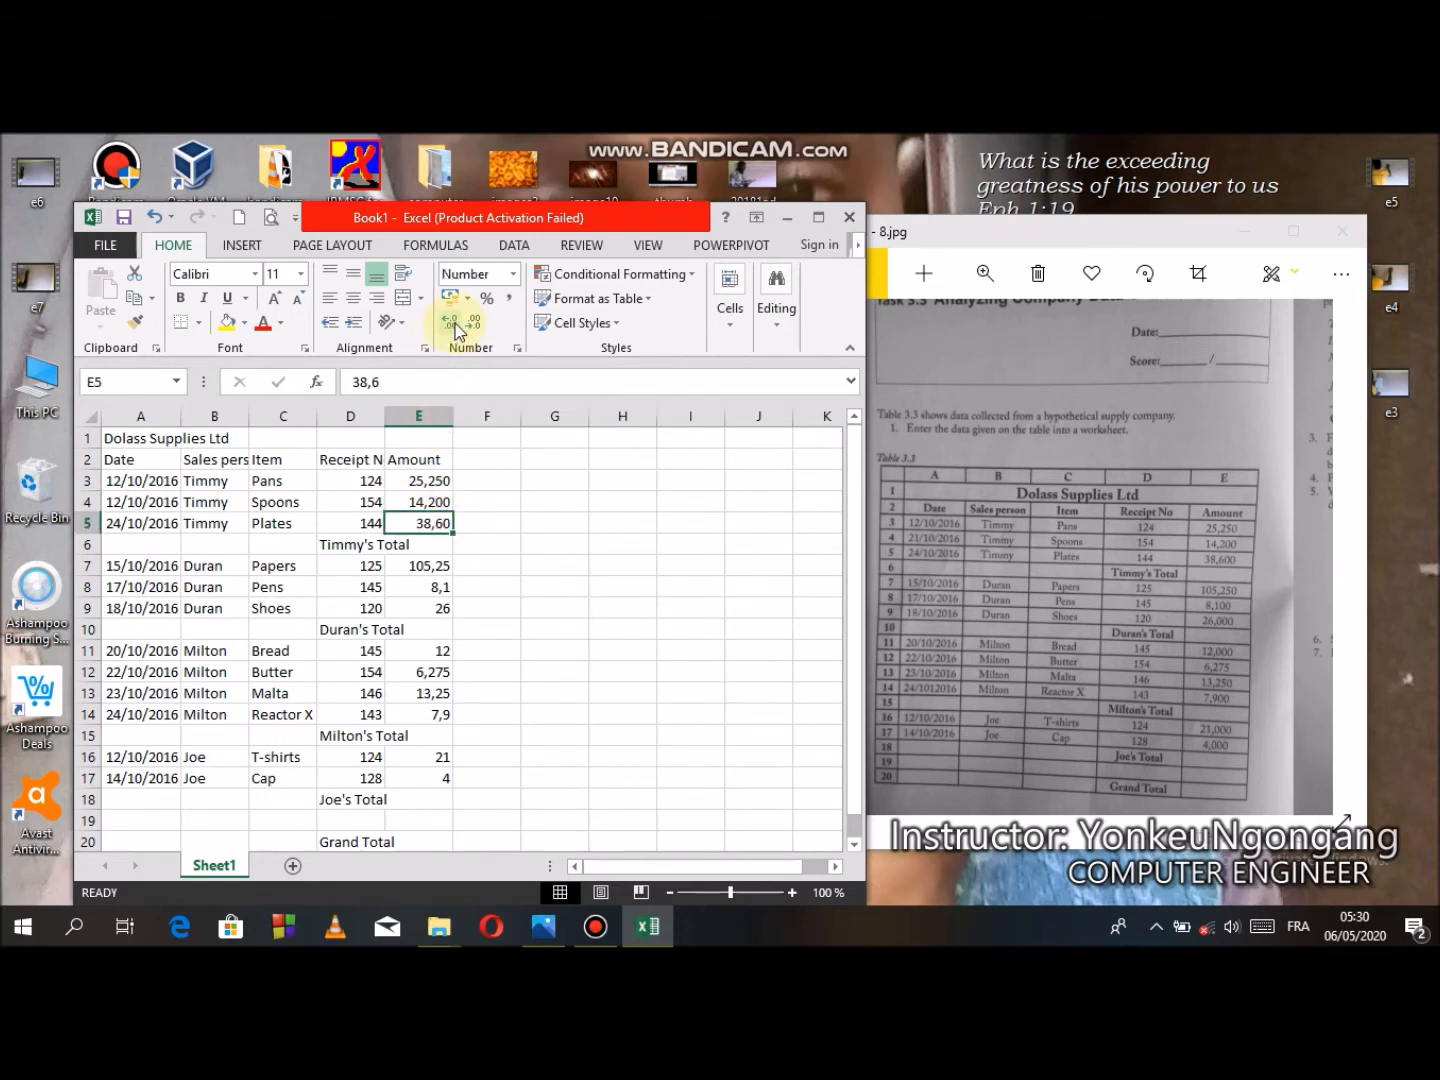
click(454, 329)
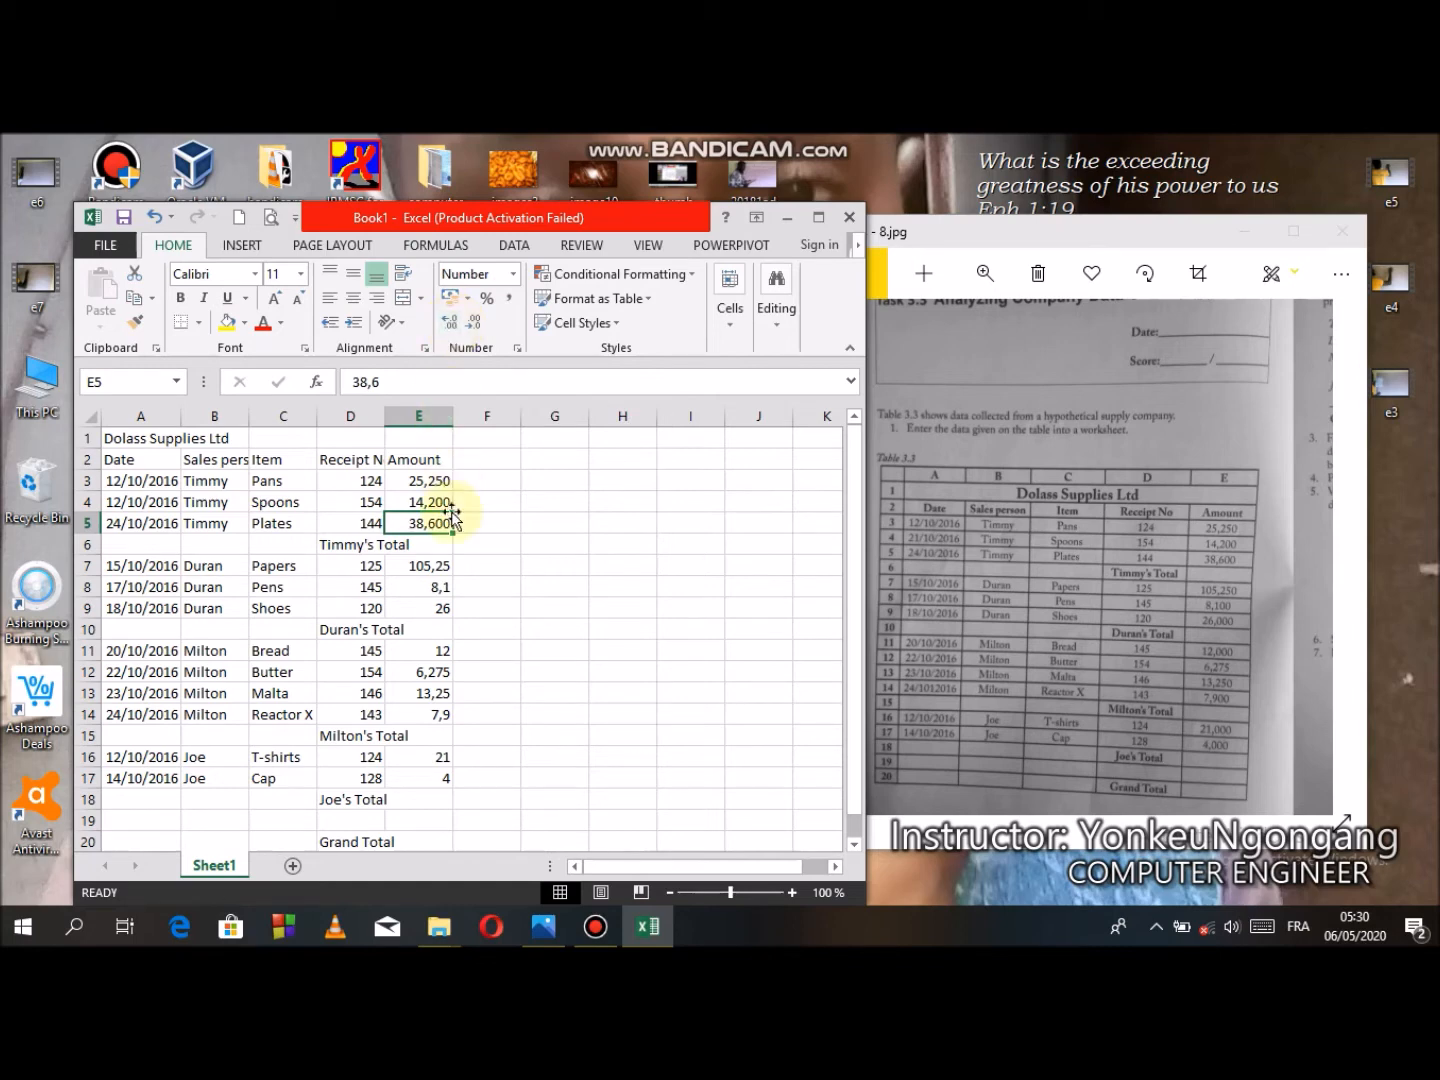
- Show the amounts in E7 to E9 with three decimal places
click(427, 567)
click(455, 329)
click(438, 586)
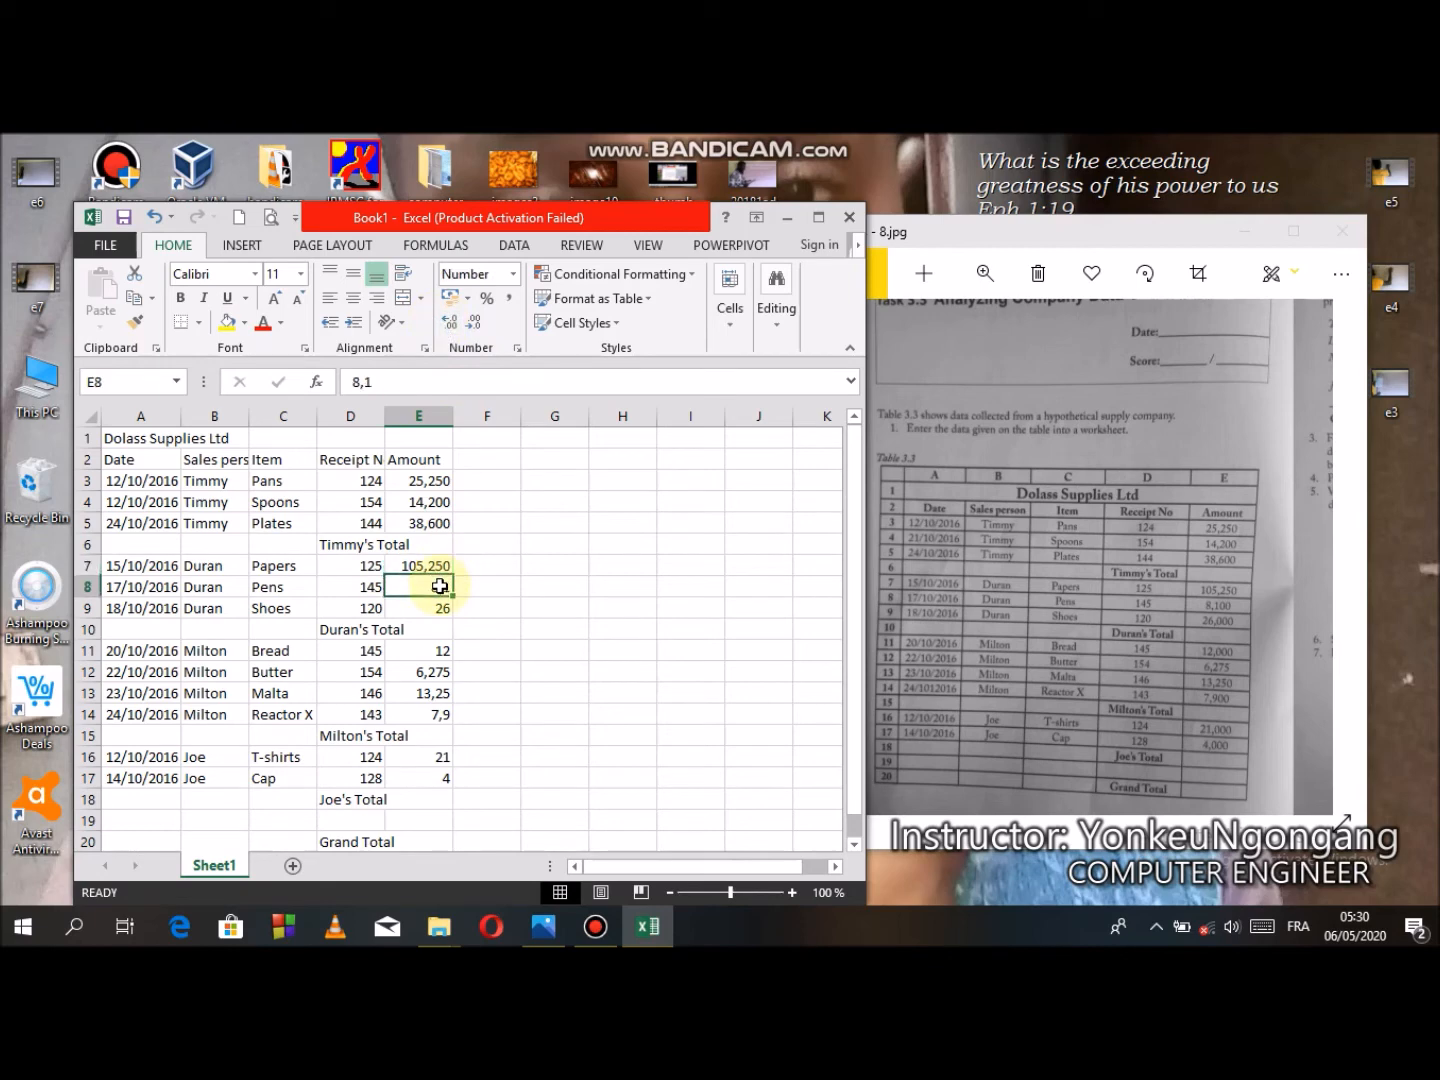
click(452, 322)
click(435, 608)
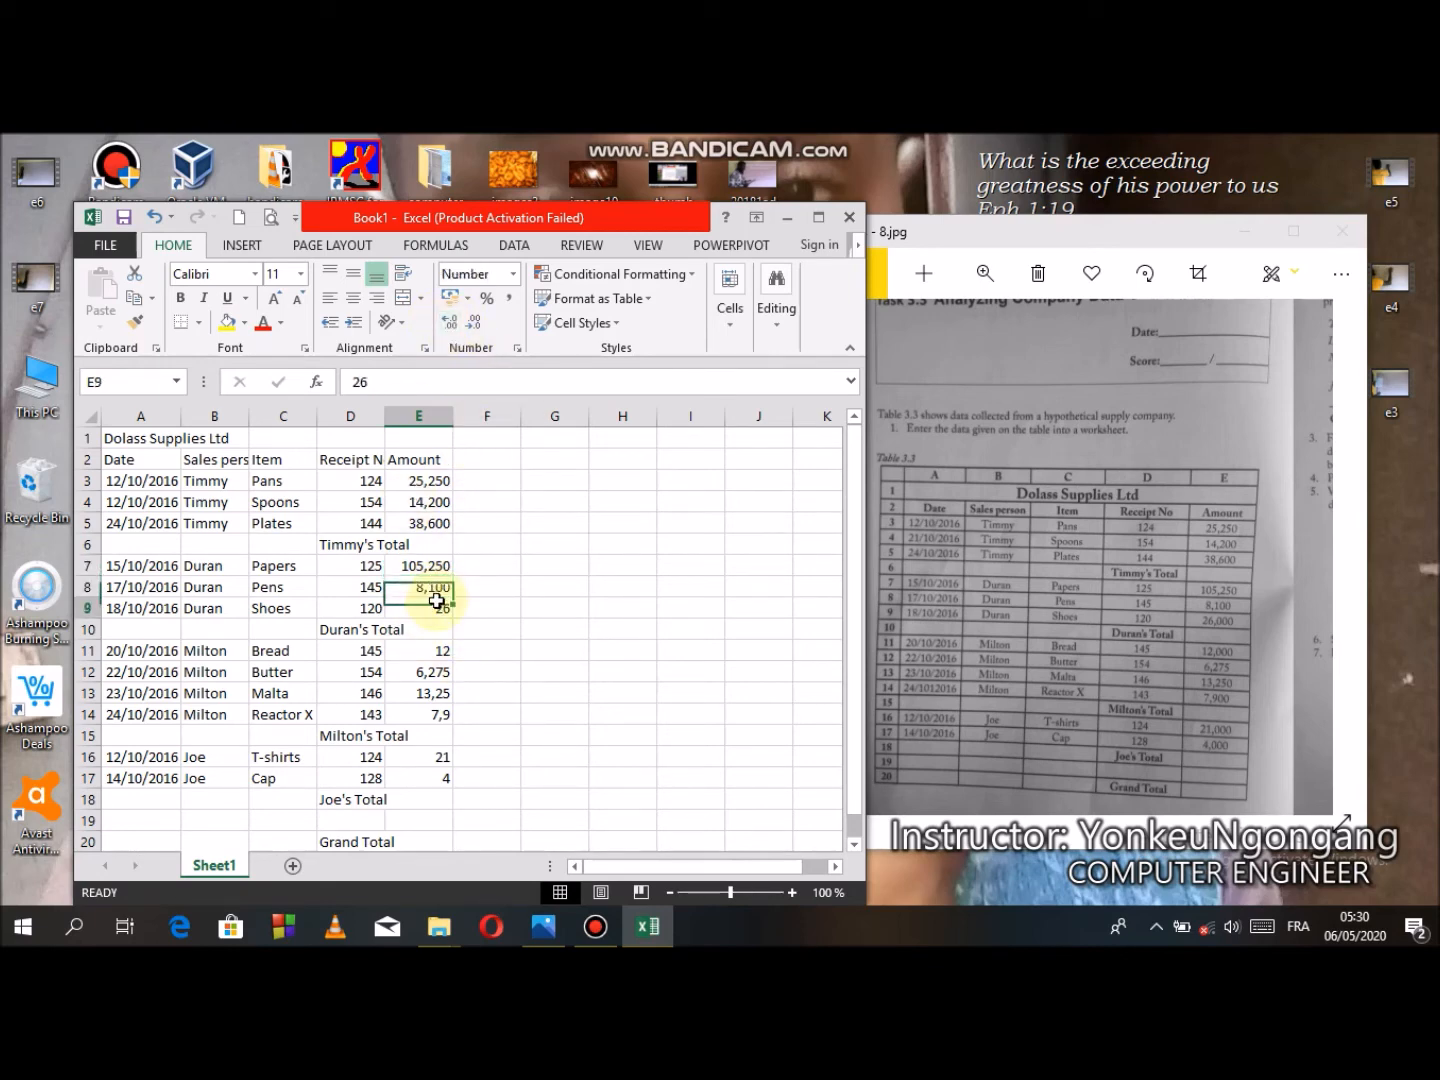
click(452, 325)
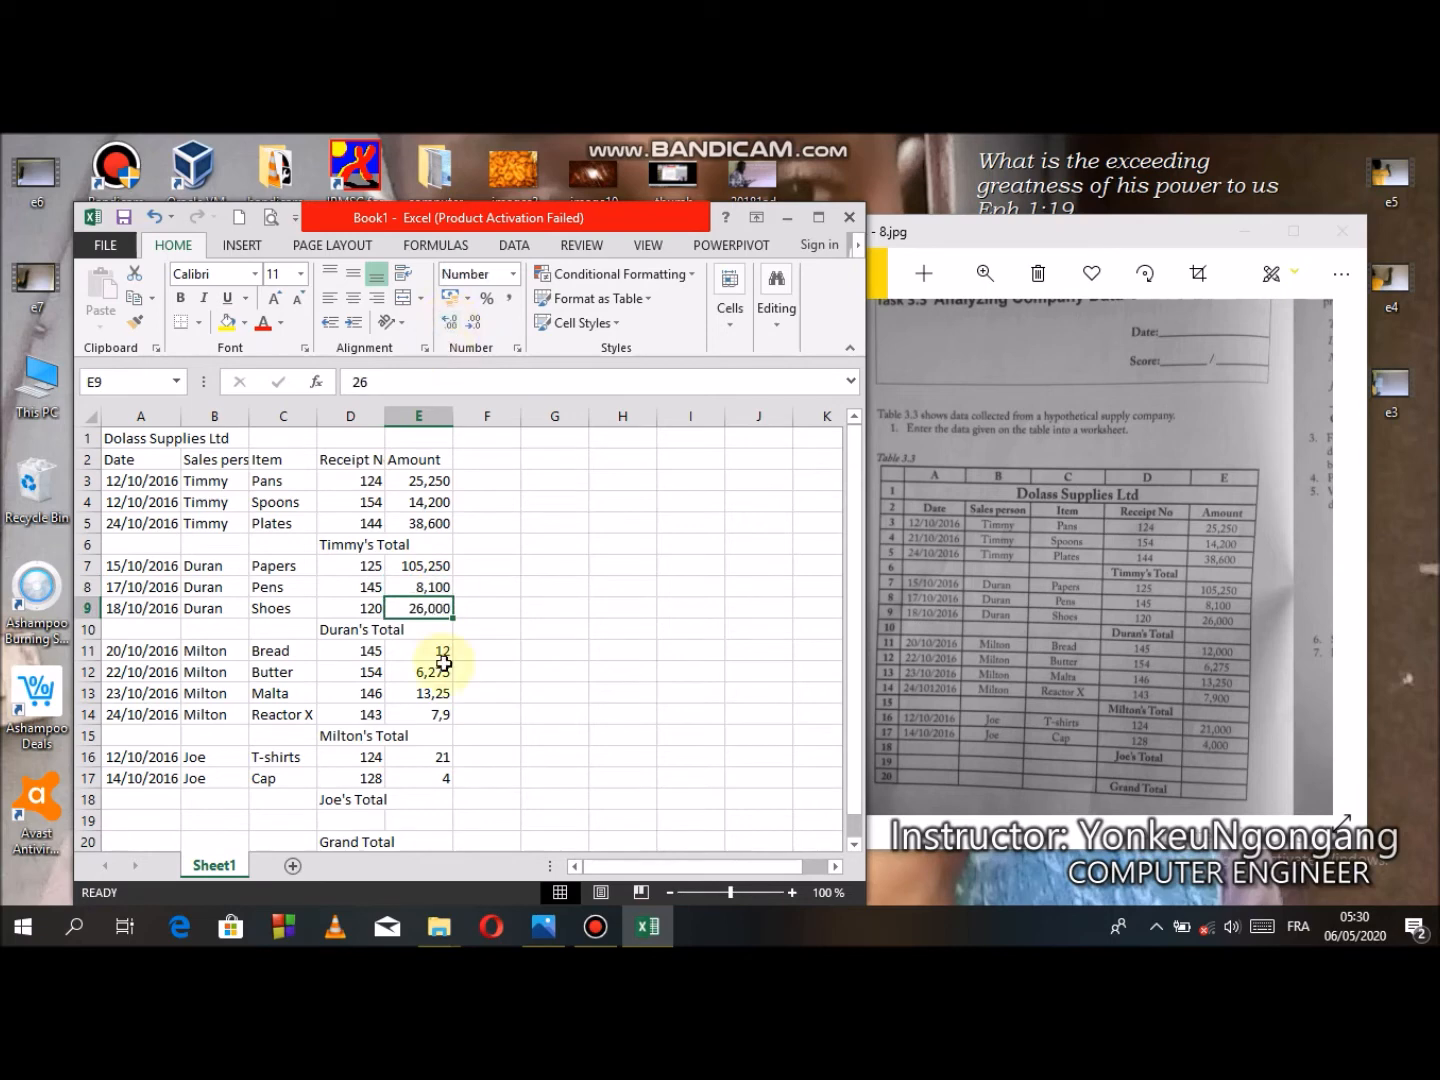
- Show the amounts in E11 to E14 with three decimal places
click(438, 652)
click(453, 322)
click(452, 322)
click(440, 670)
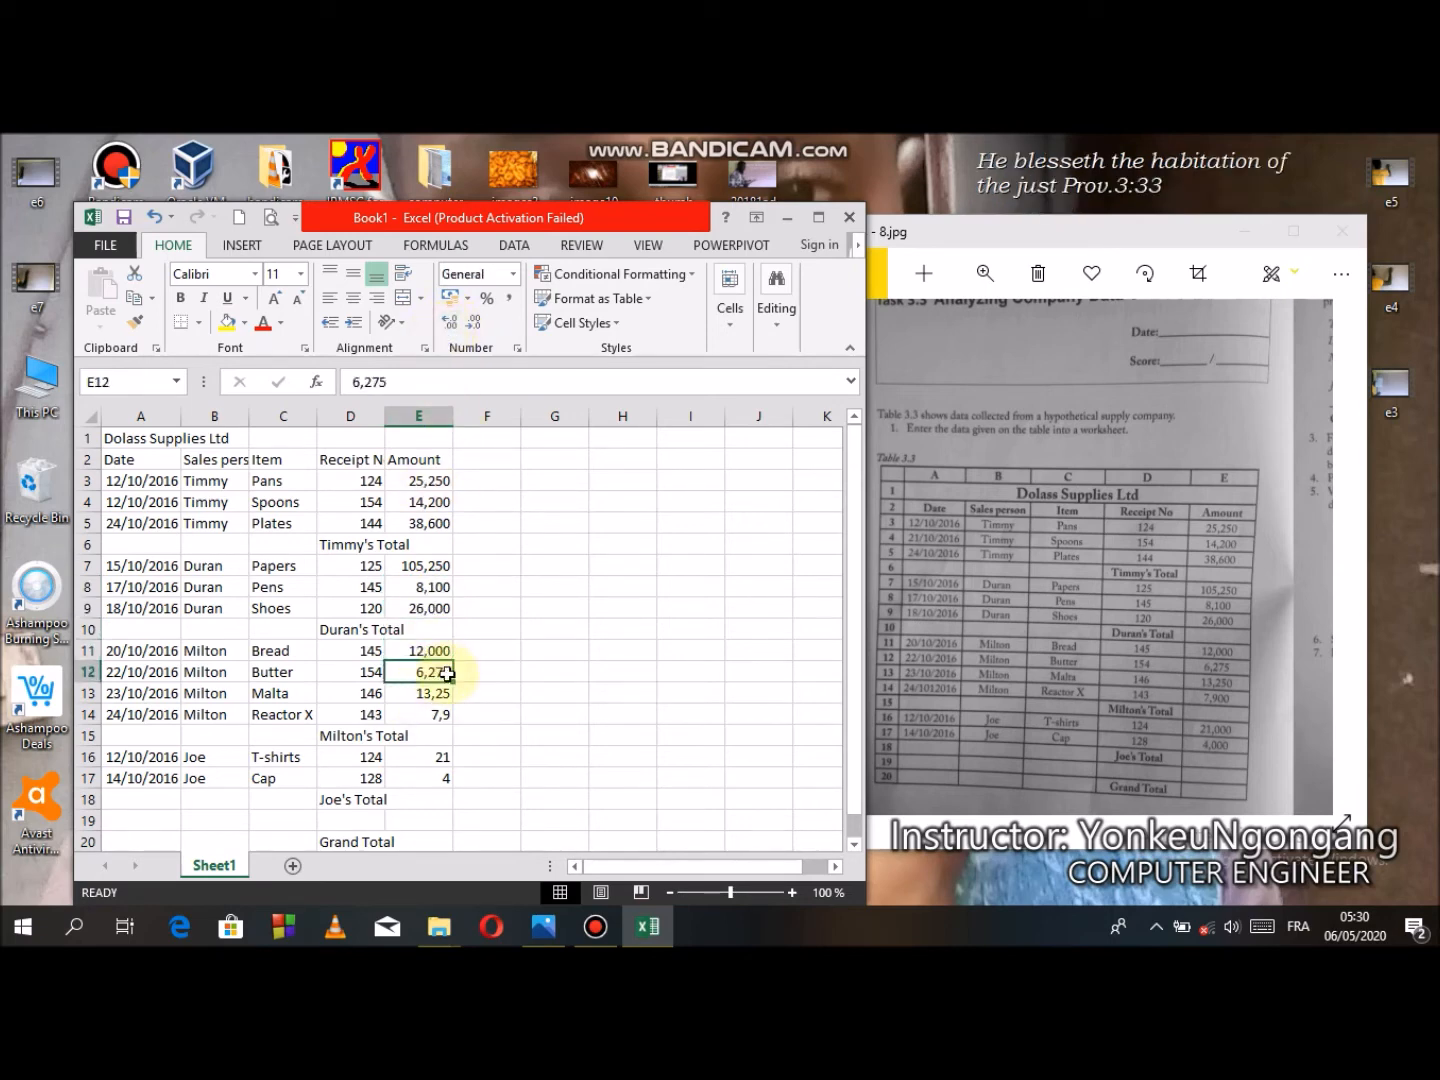
click(433, 695)
click(453, 322)
click(439, 714)
click(452, 322)
click(452, 322)
- Show the amounts in E16 and E17 with three decimal places
click(440, 757)
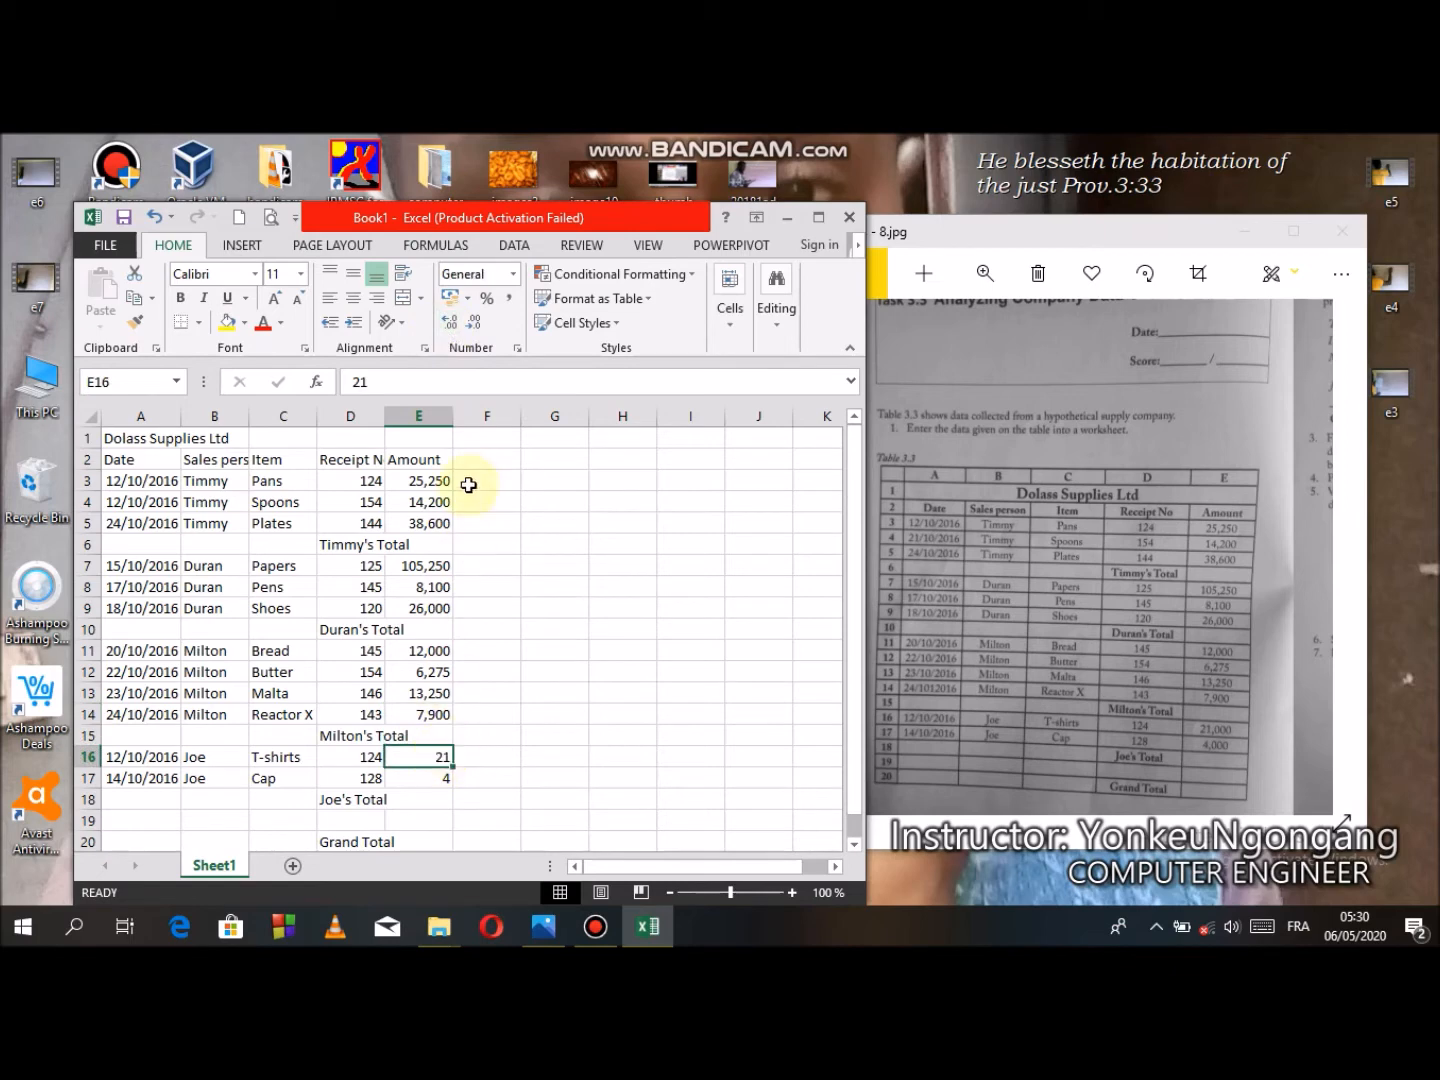
click(453, 324)
click(460, 330)
click(474, 329)
click(474, 331)
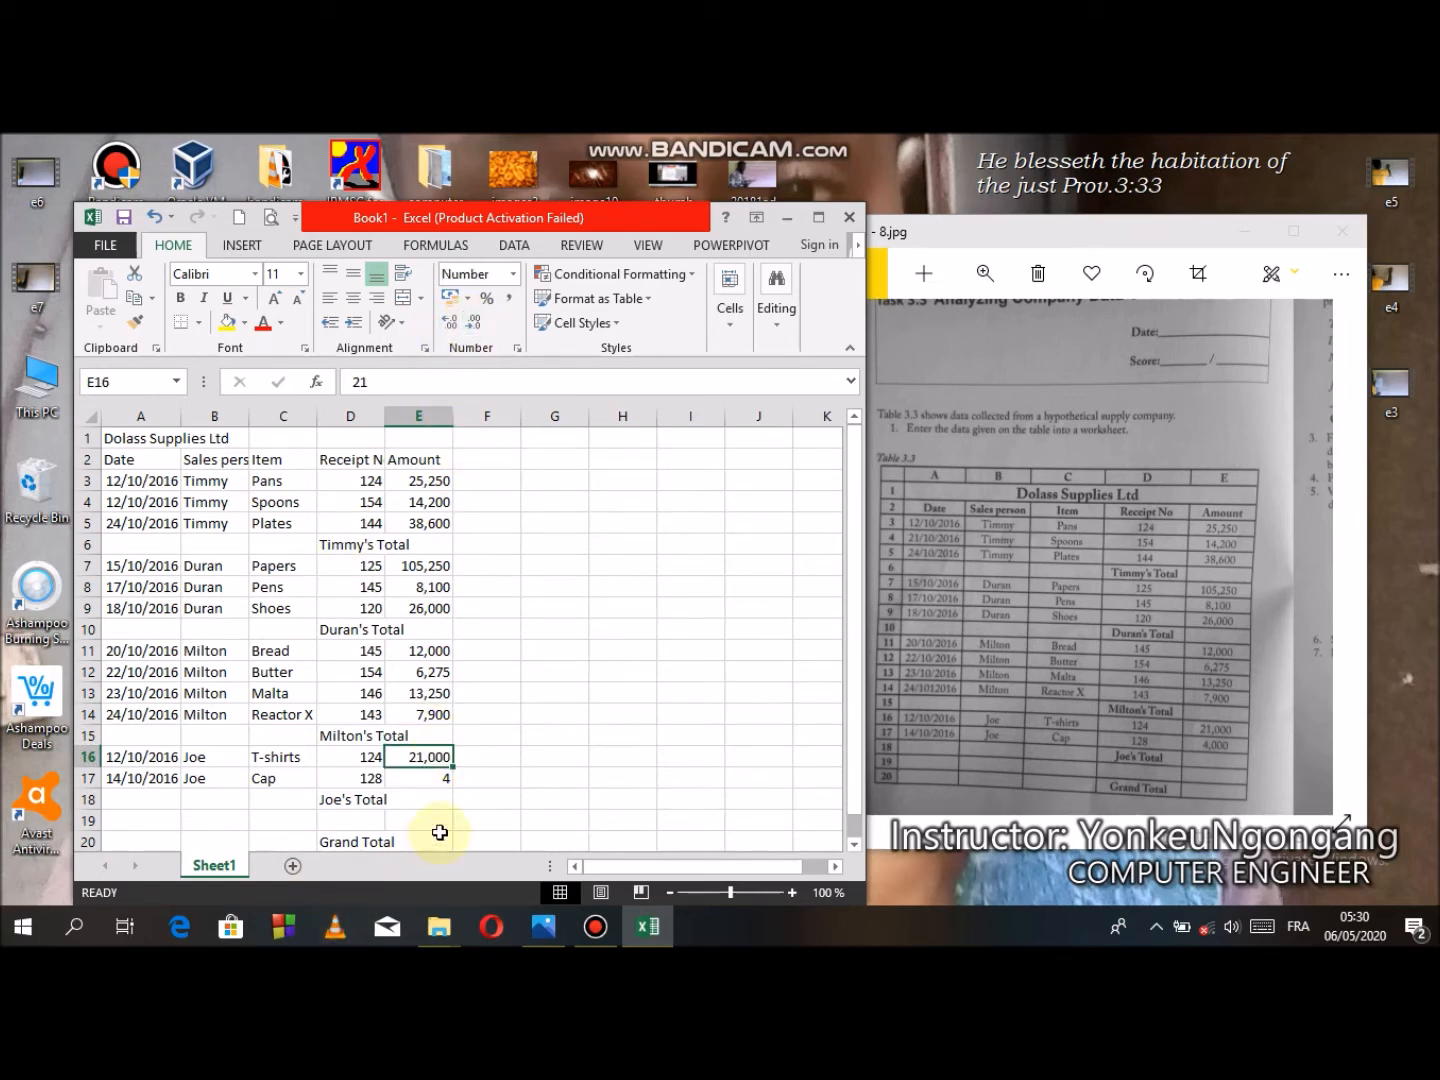
click(440, 779)
click(450, 323)
click(450, 323)
click(474, 328)
click(474, 329)
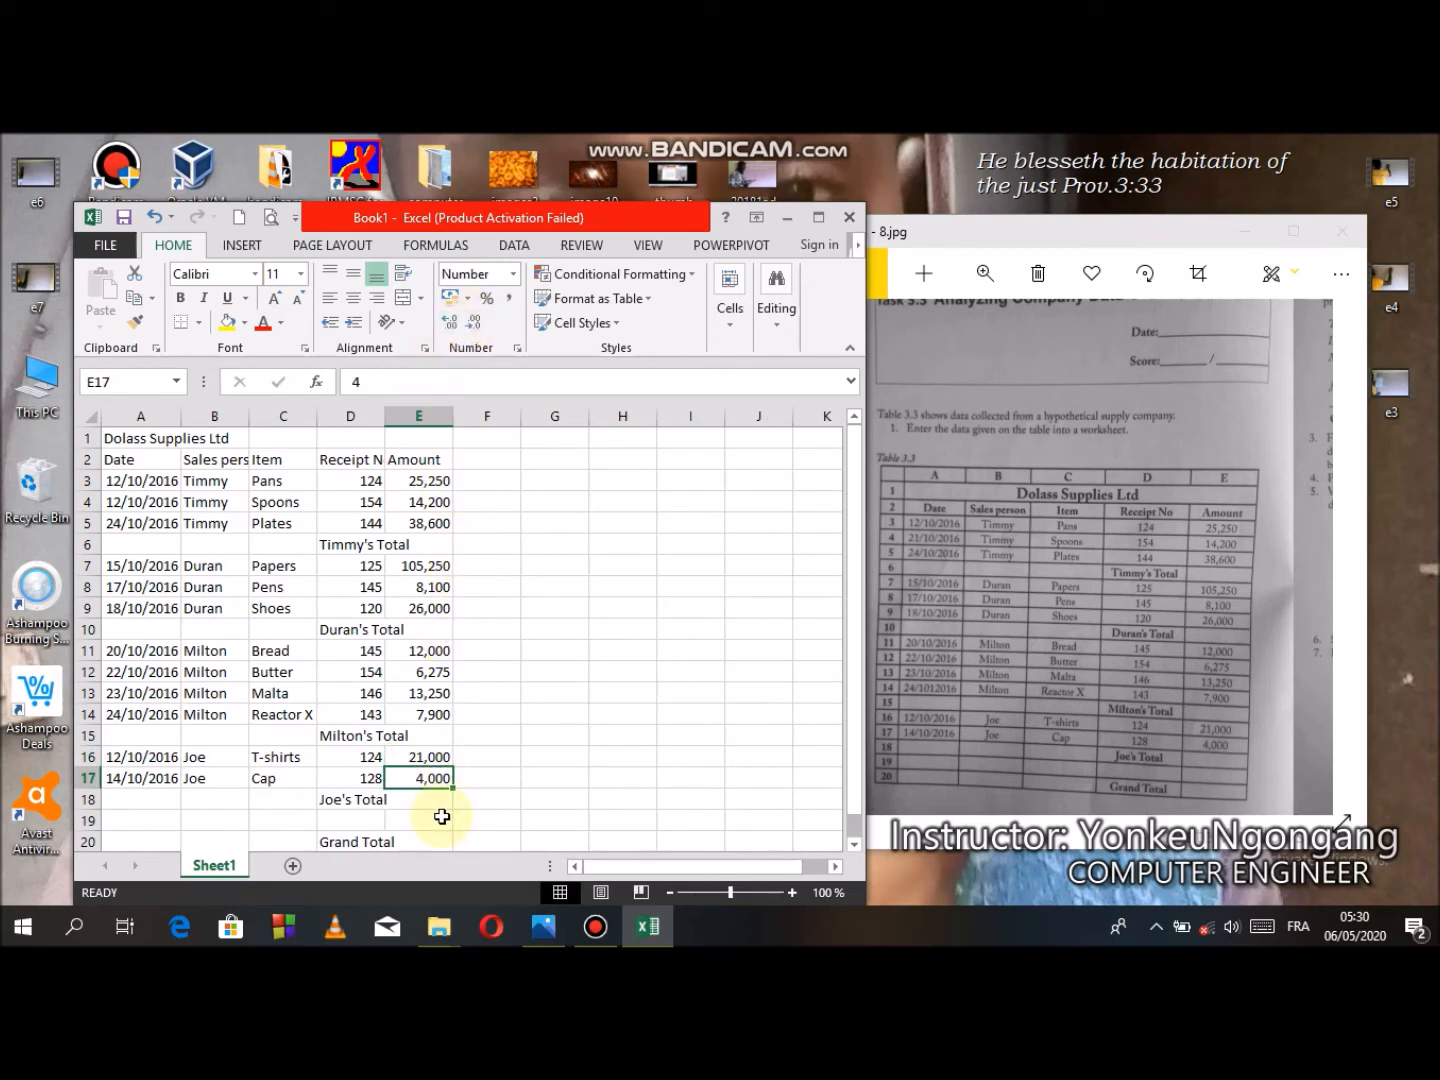
- Widen columns B and D so the Sales person and Receipt No headers fit
click(841, 761)
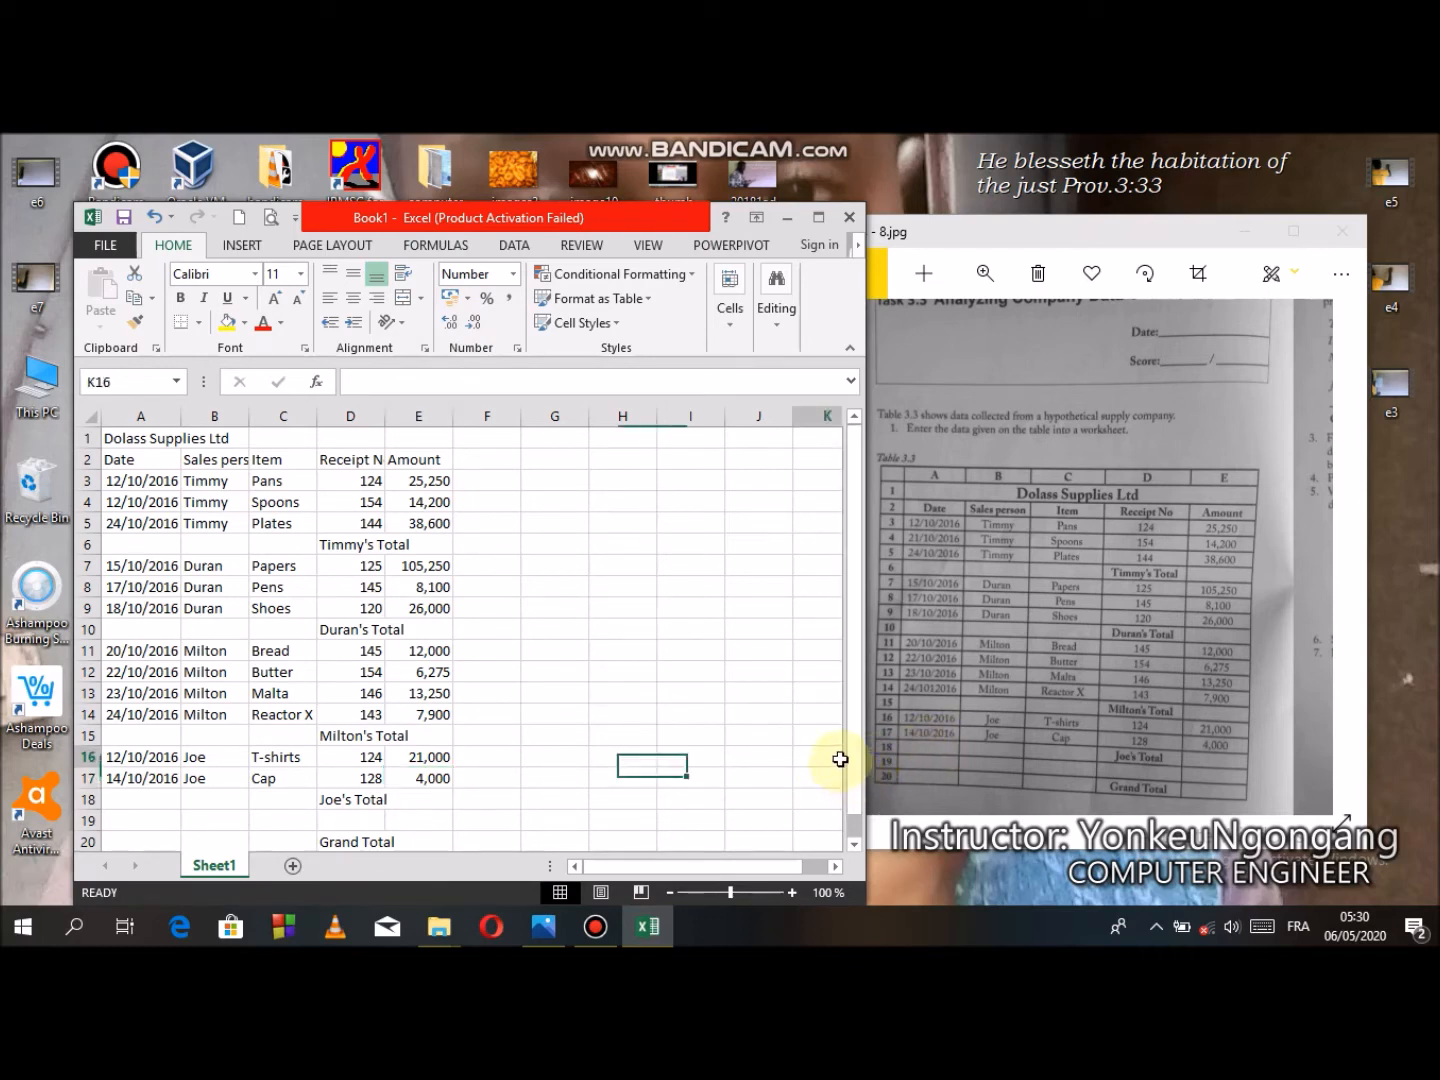
click(218, 458)
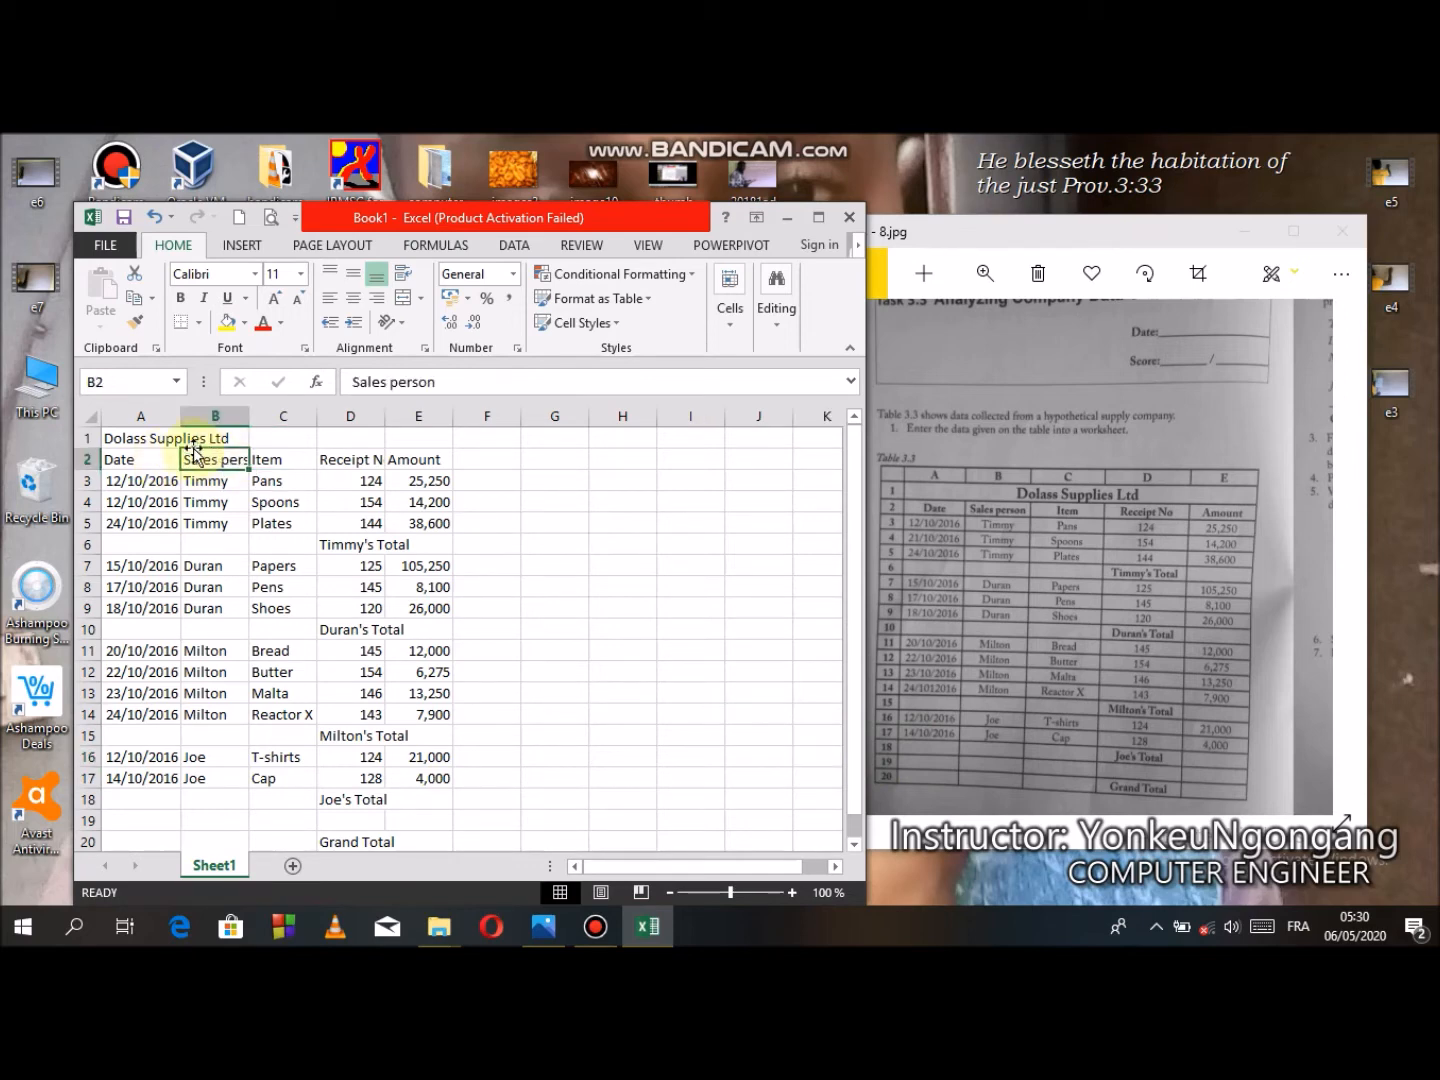
double_click(248, 416)
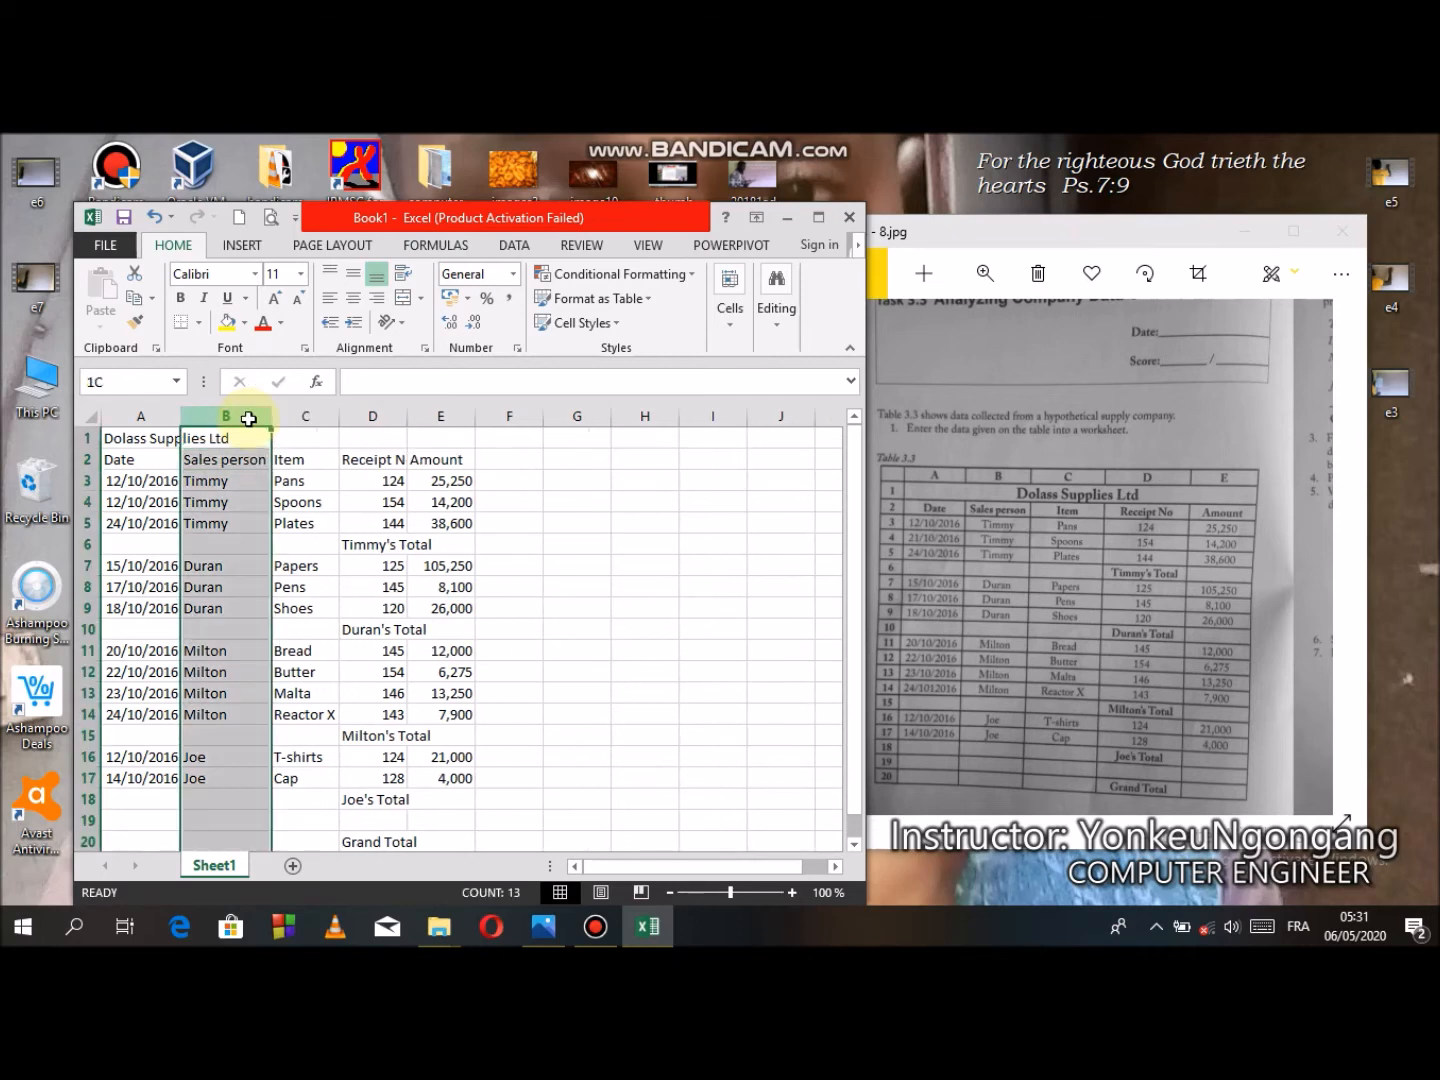
click(288, 459)
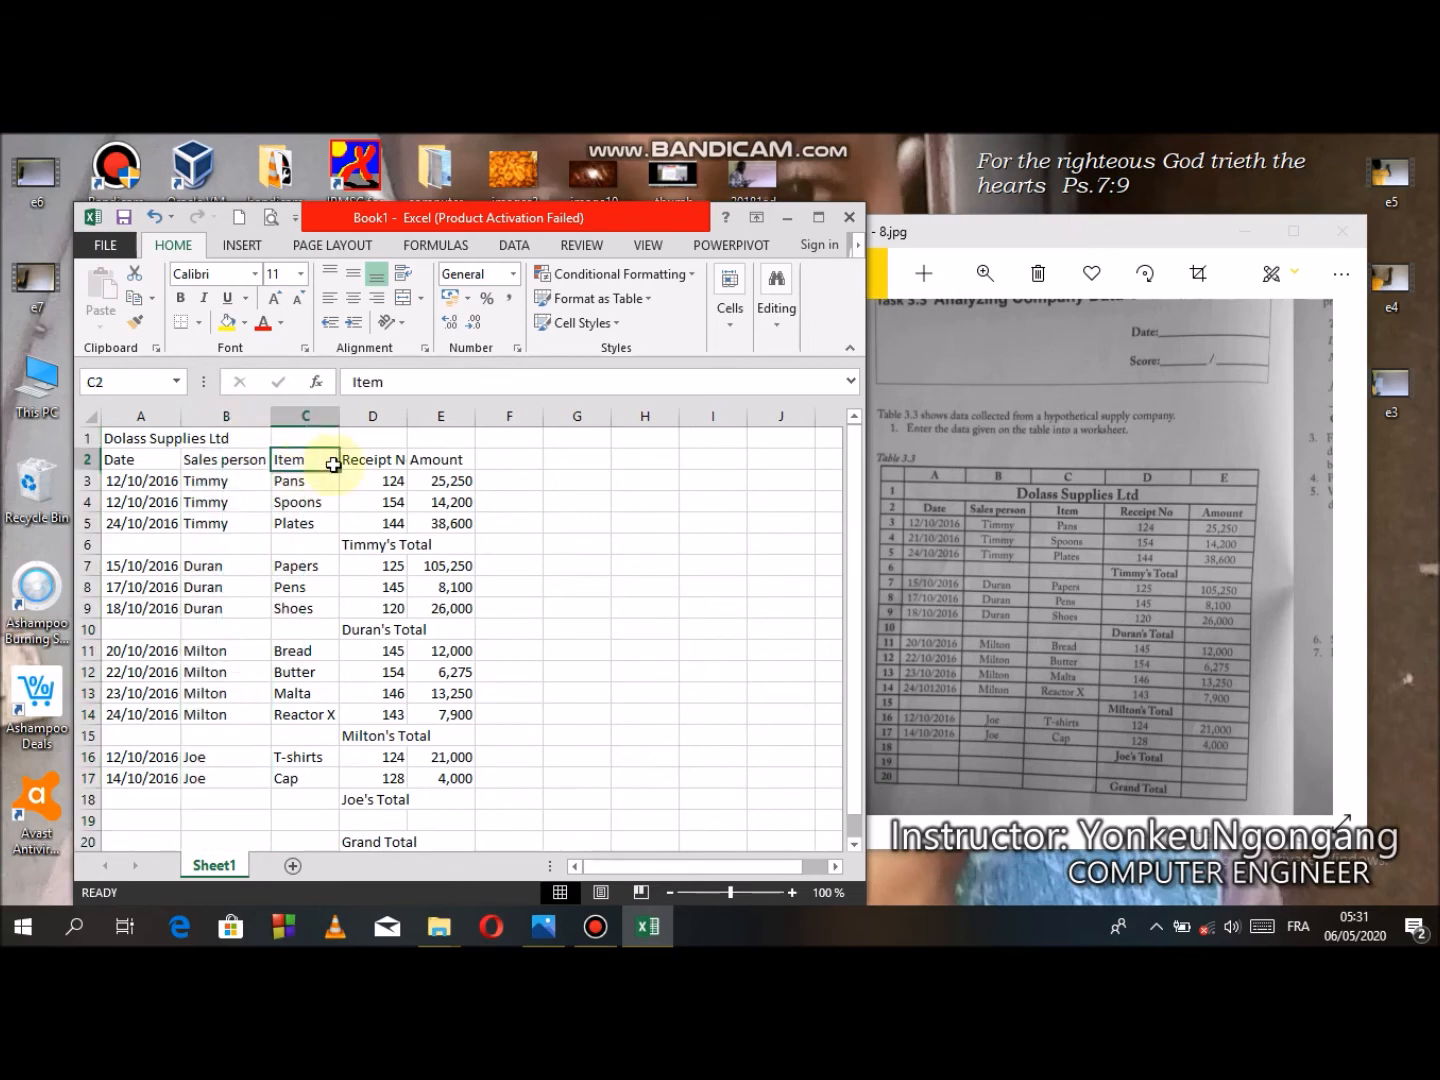
click(382, 464)
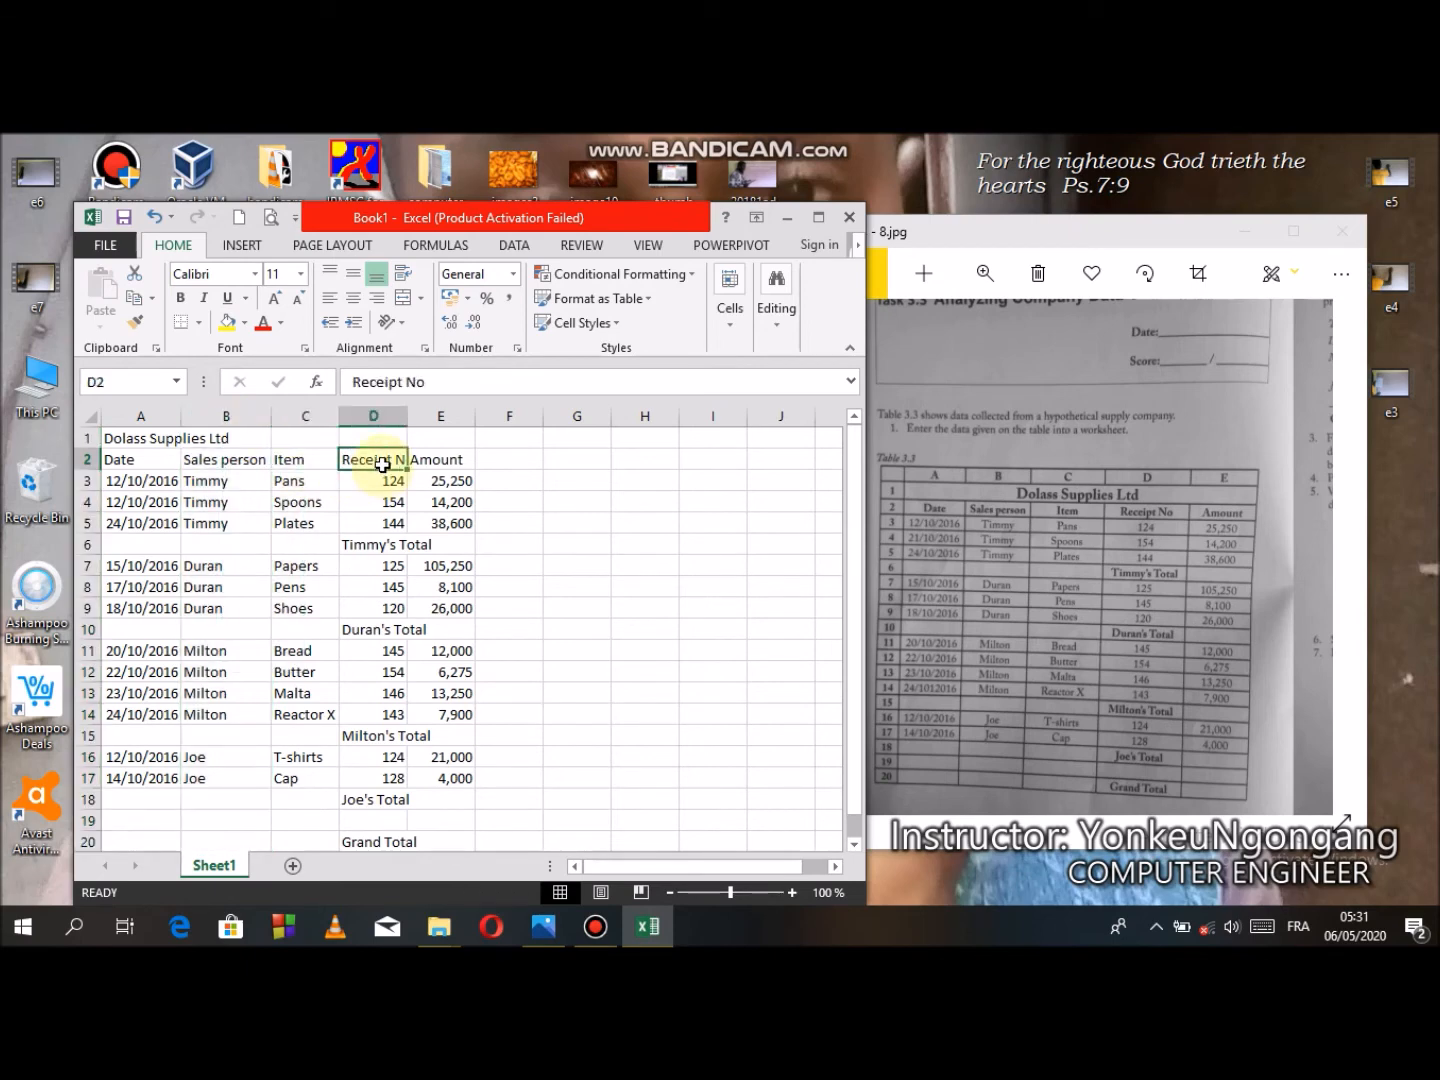
drag(409, 418, 421, 417)
click(460, 457)
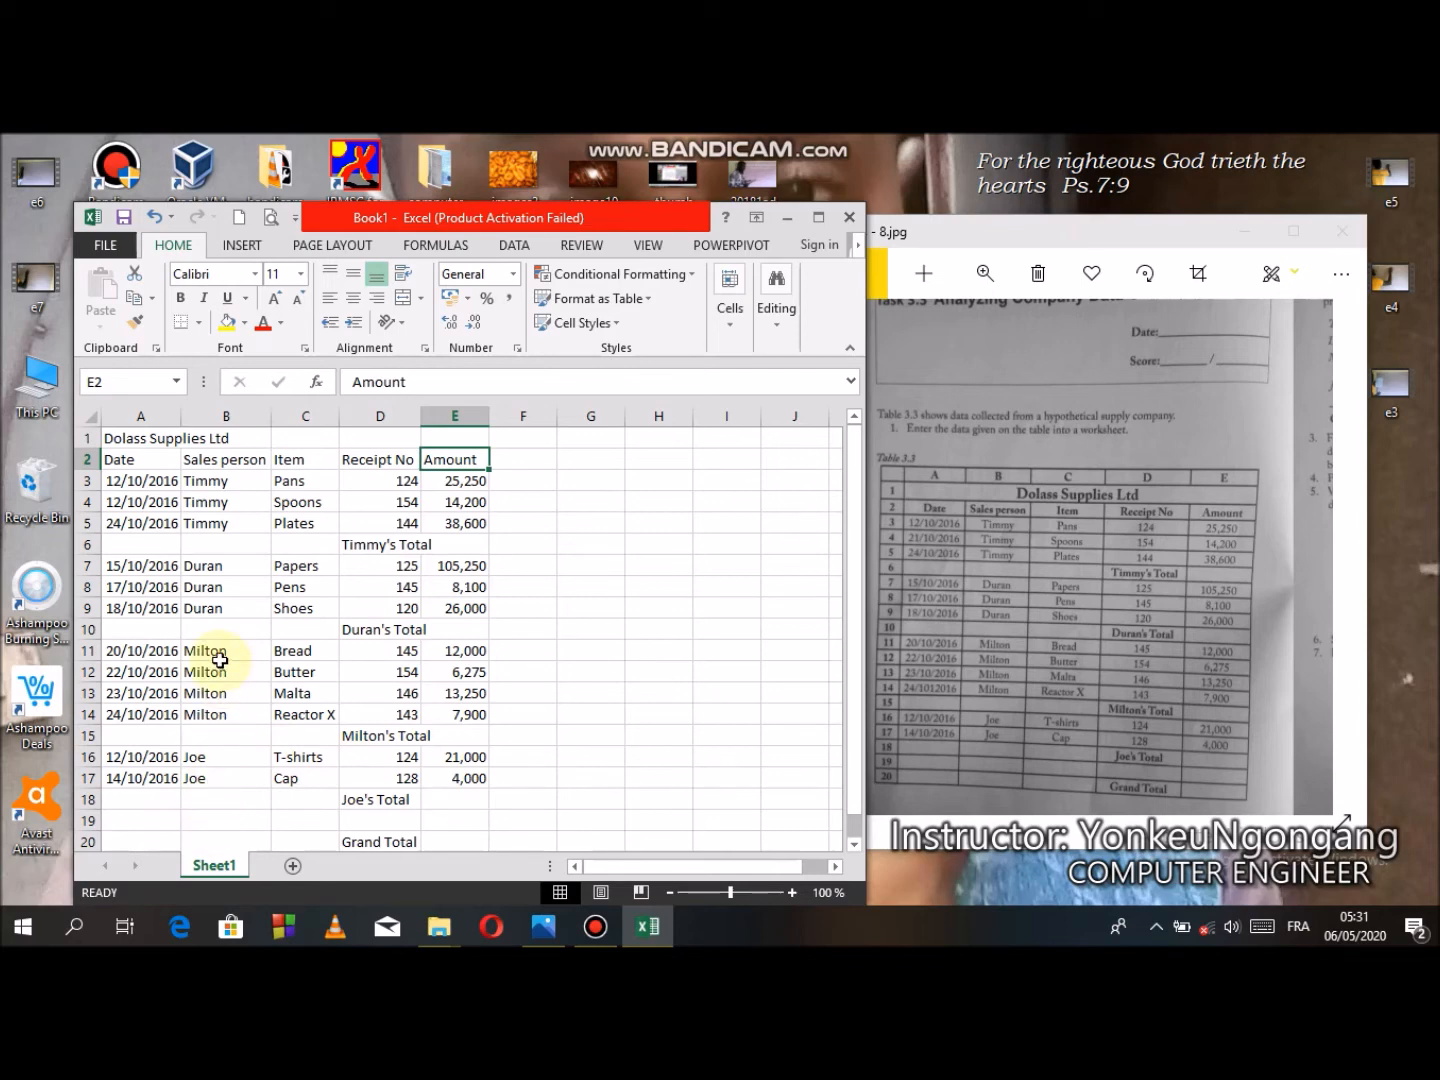
- Center-align the table contents in A2 to E20
click(121, 458)
drag(121, 458, 488, 839)
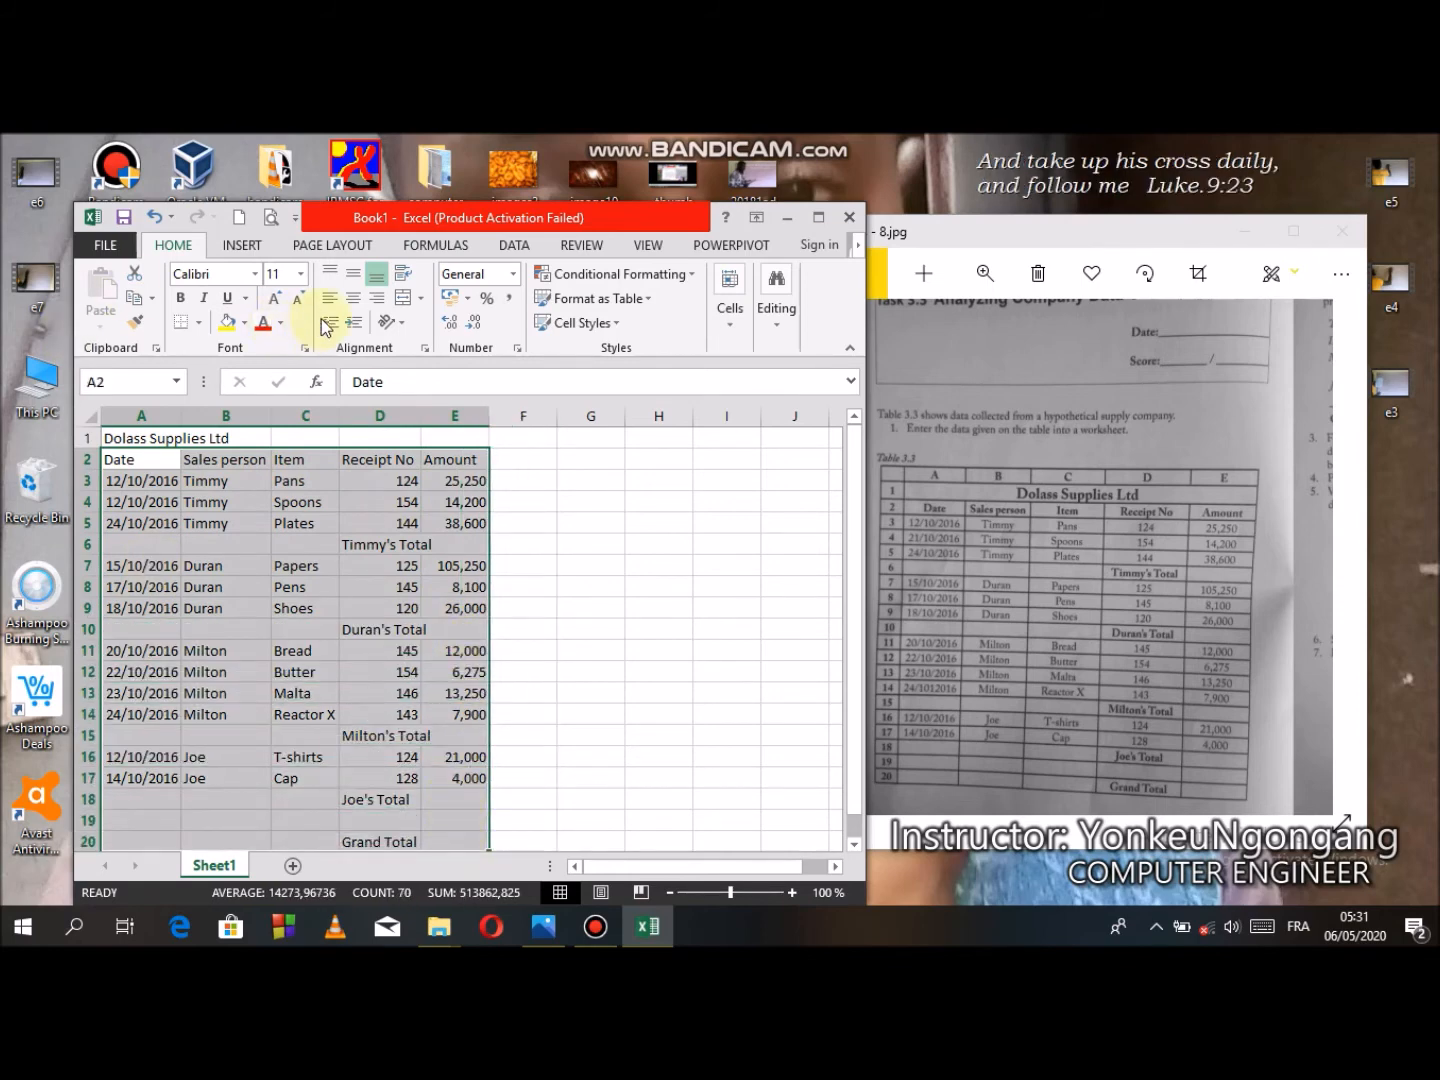
click(353, 300)
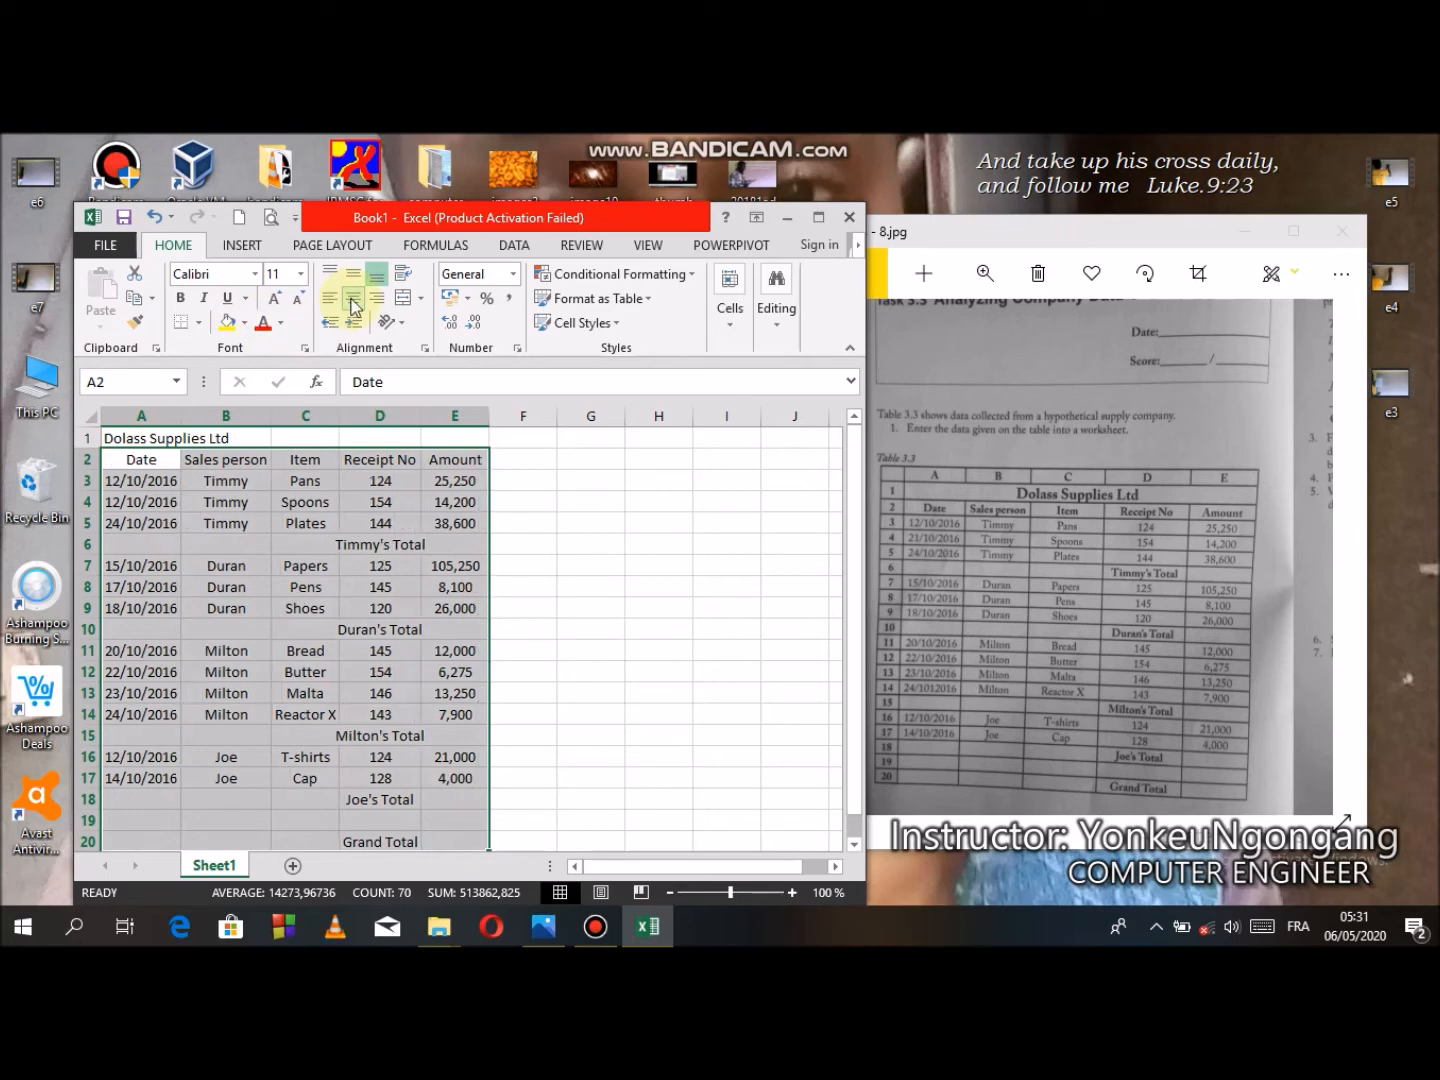
- Merge and center the Dolass Supplies Ltd title across A1 to E1
click(172, 438)
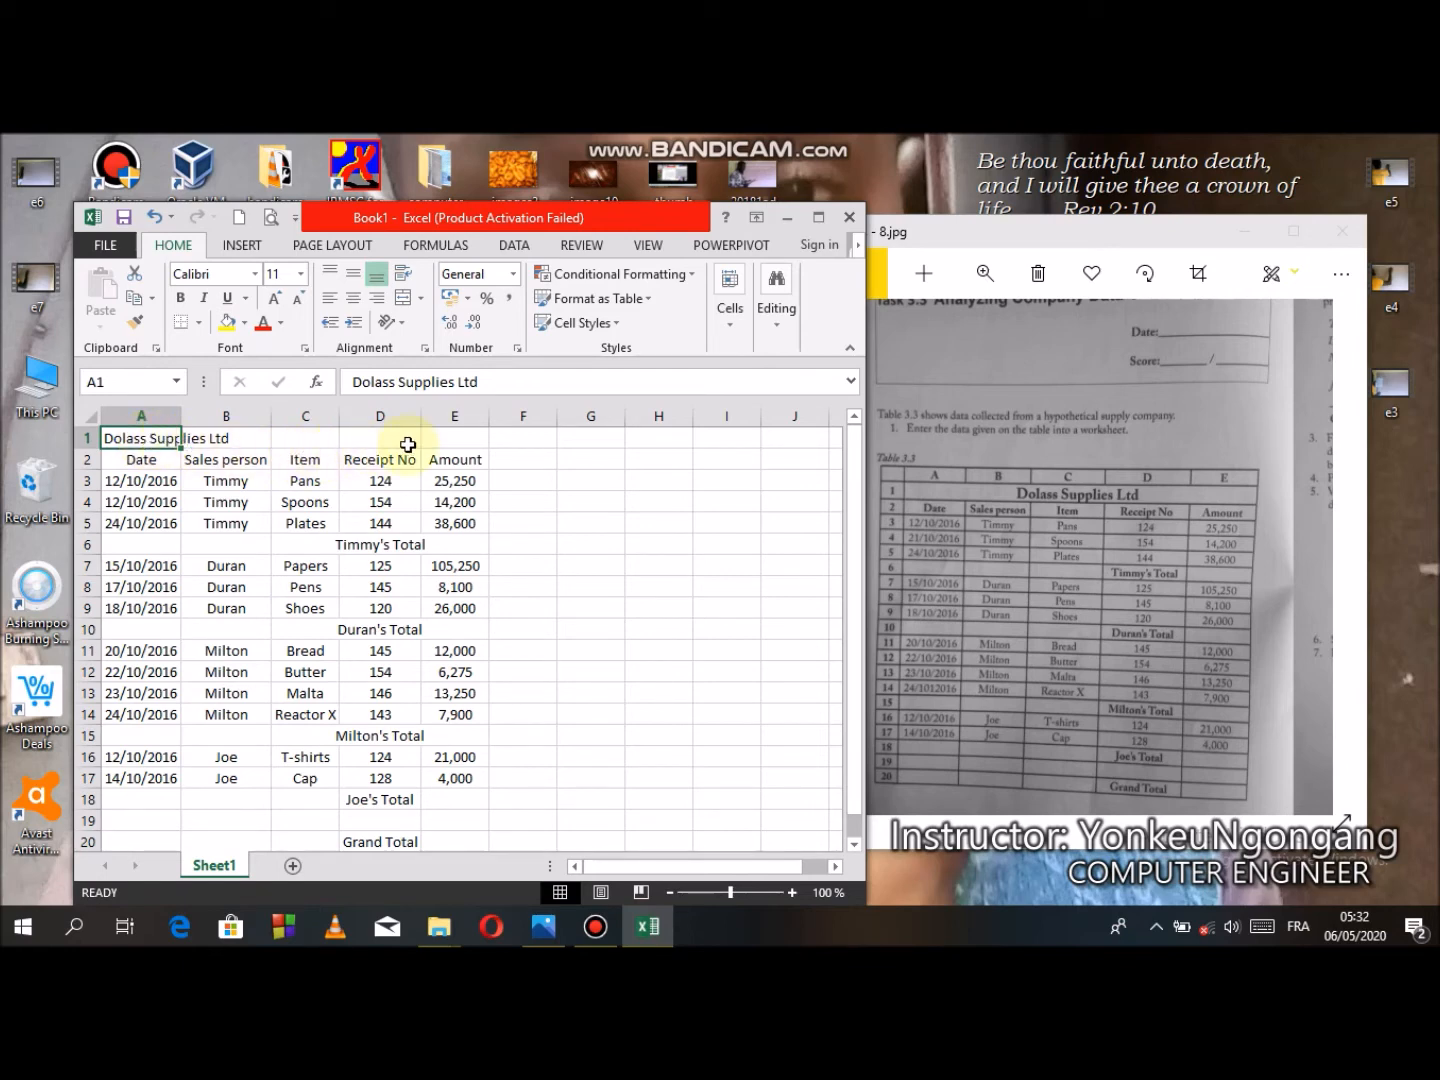
drag(151, 440, 443, 440)
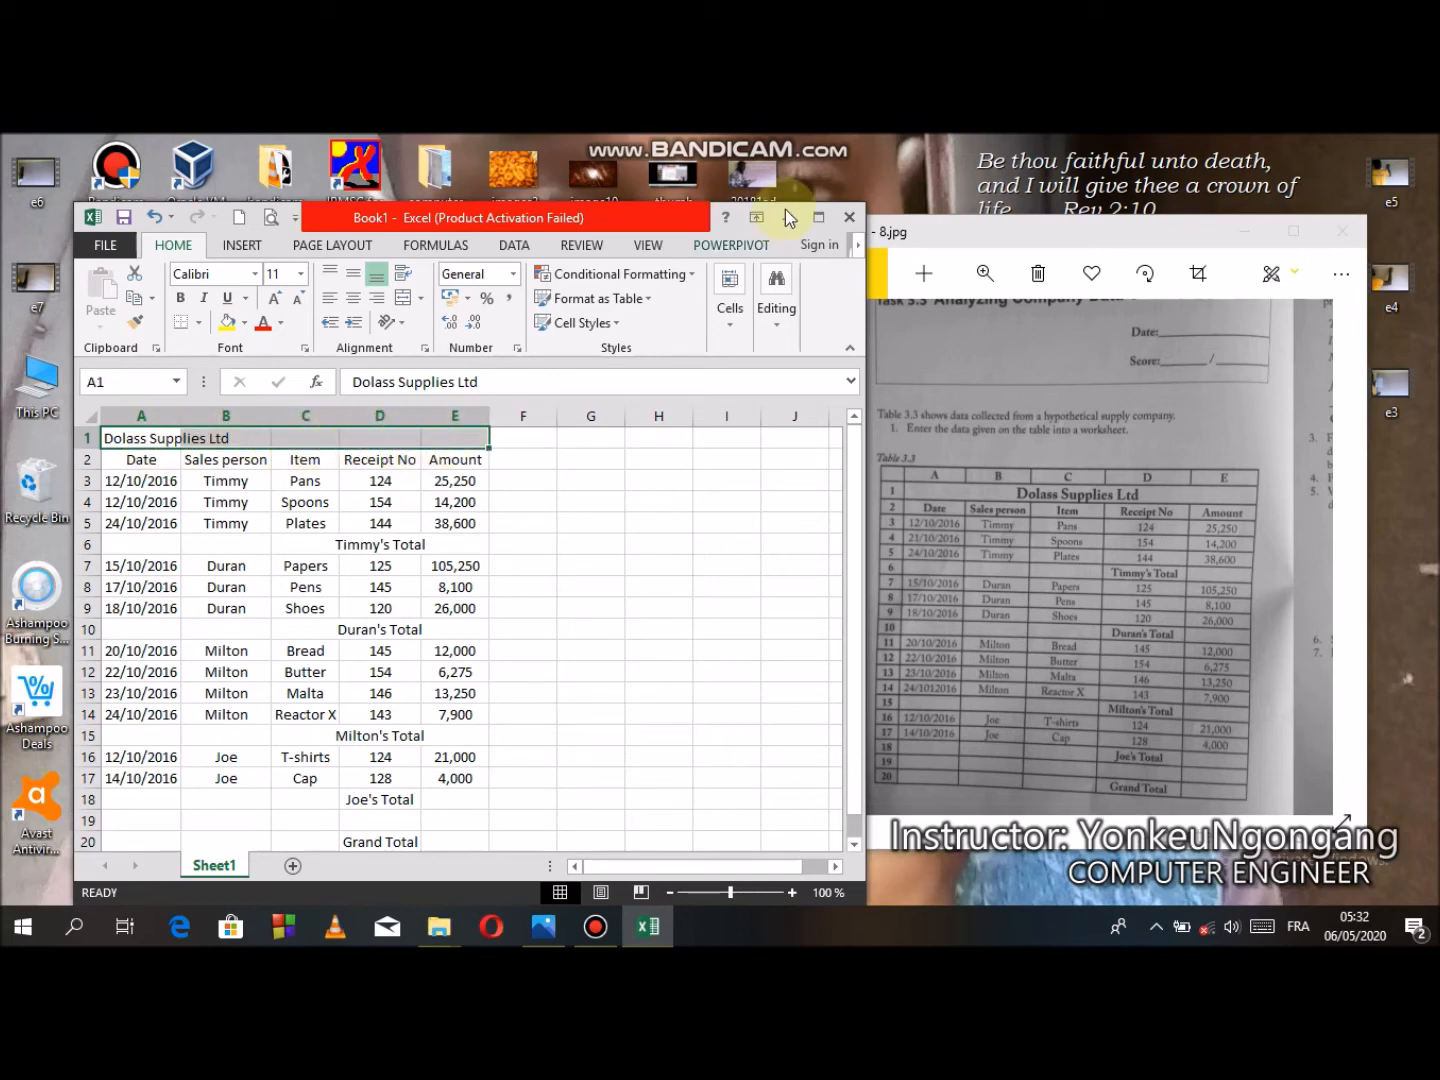
click(819, 218)
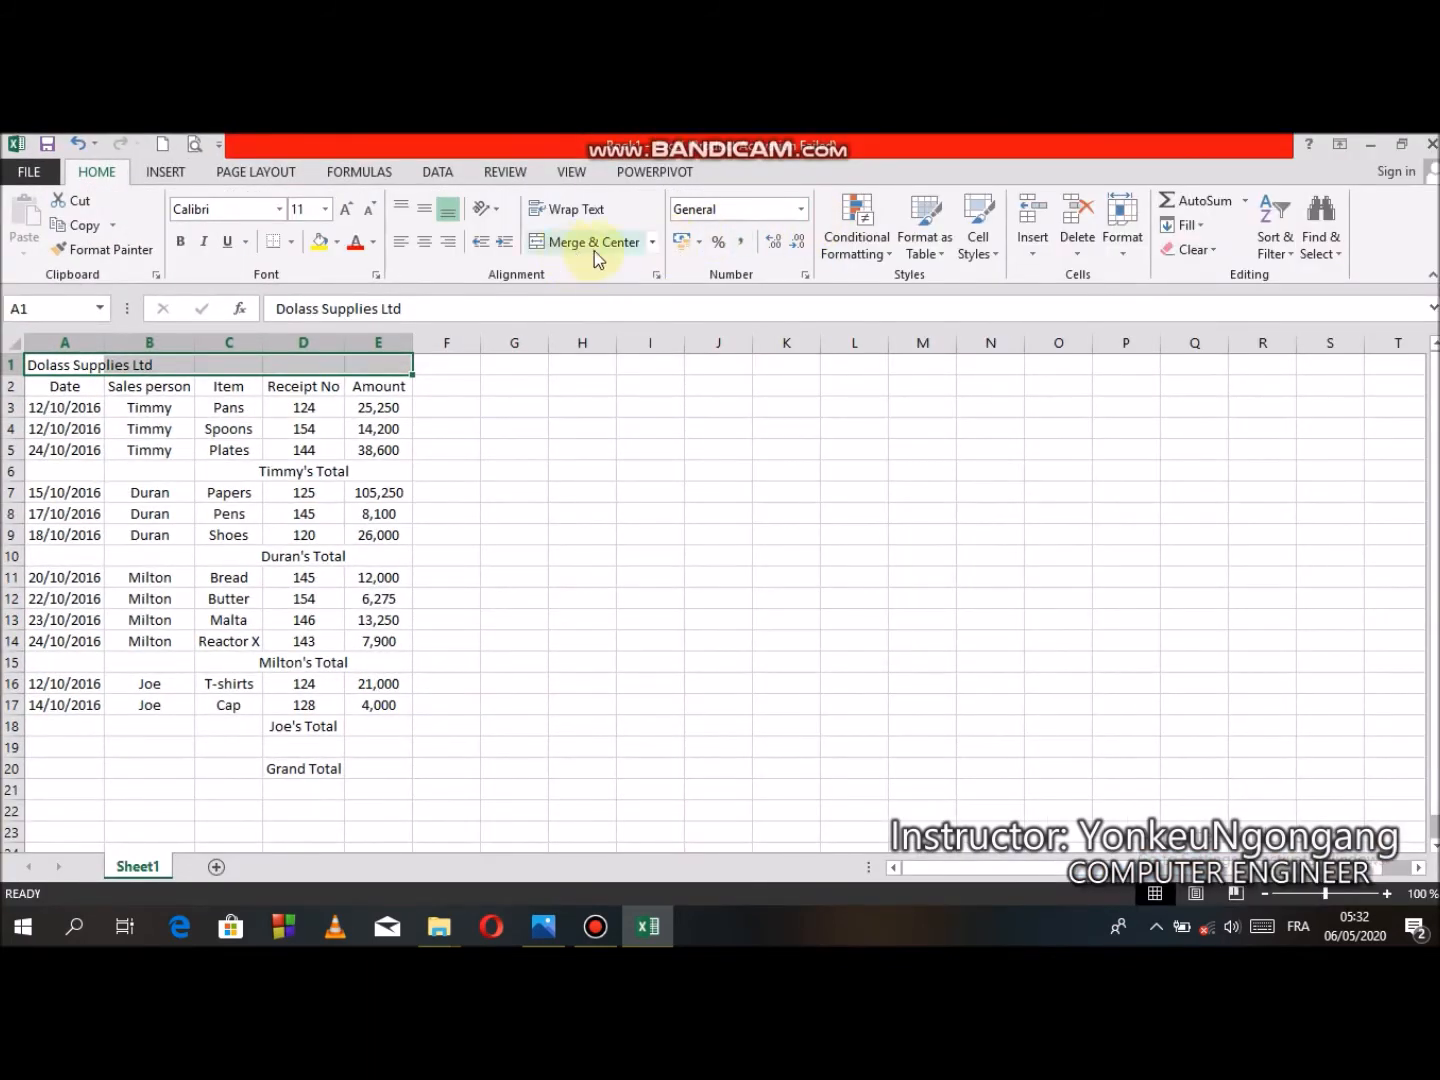
click(652, 243)
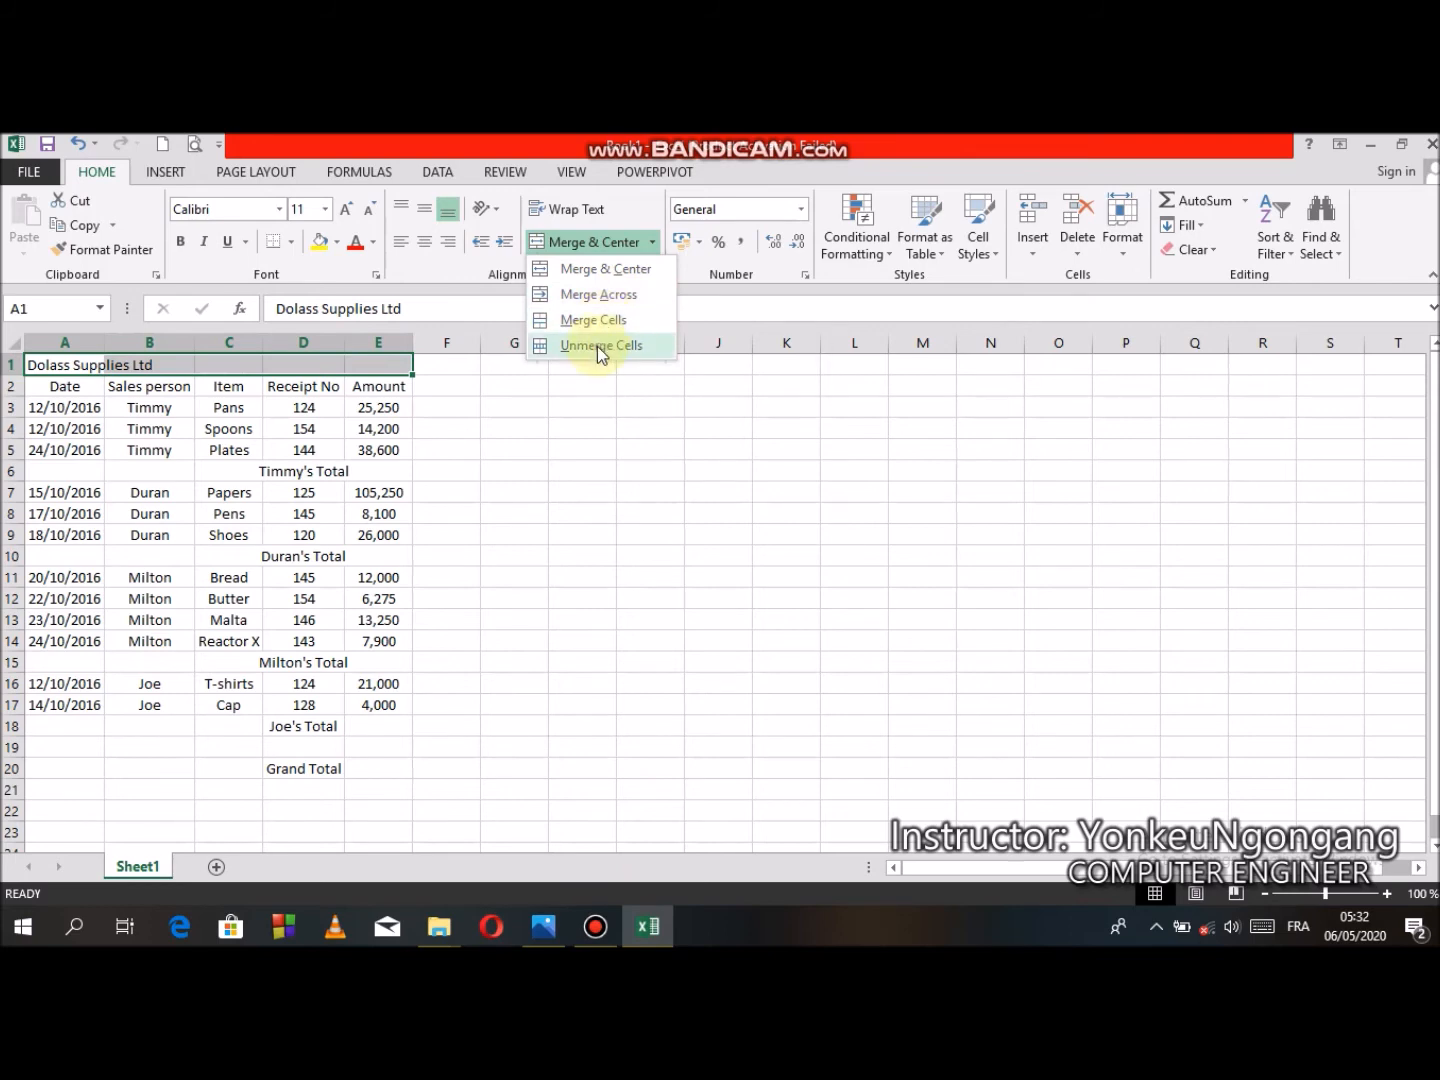
click(615, 269)
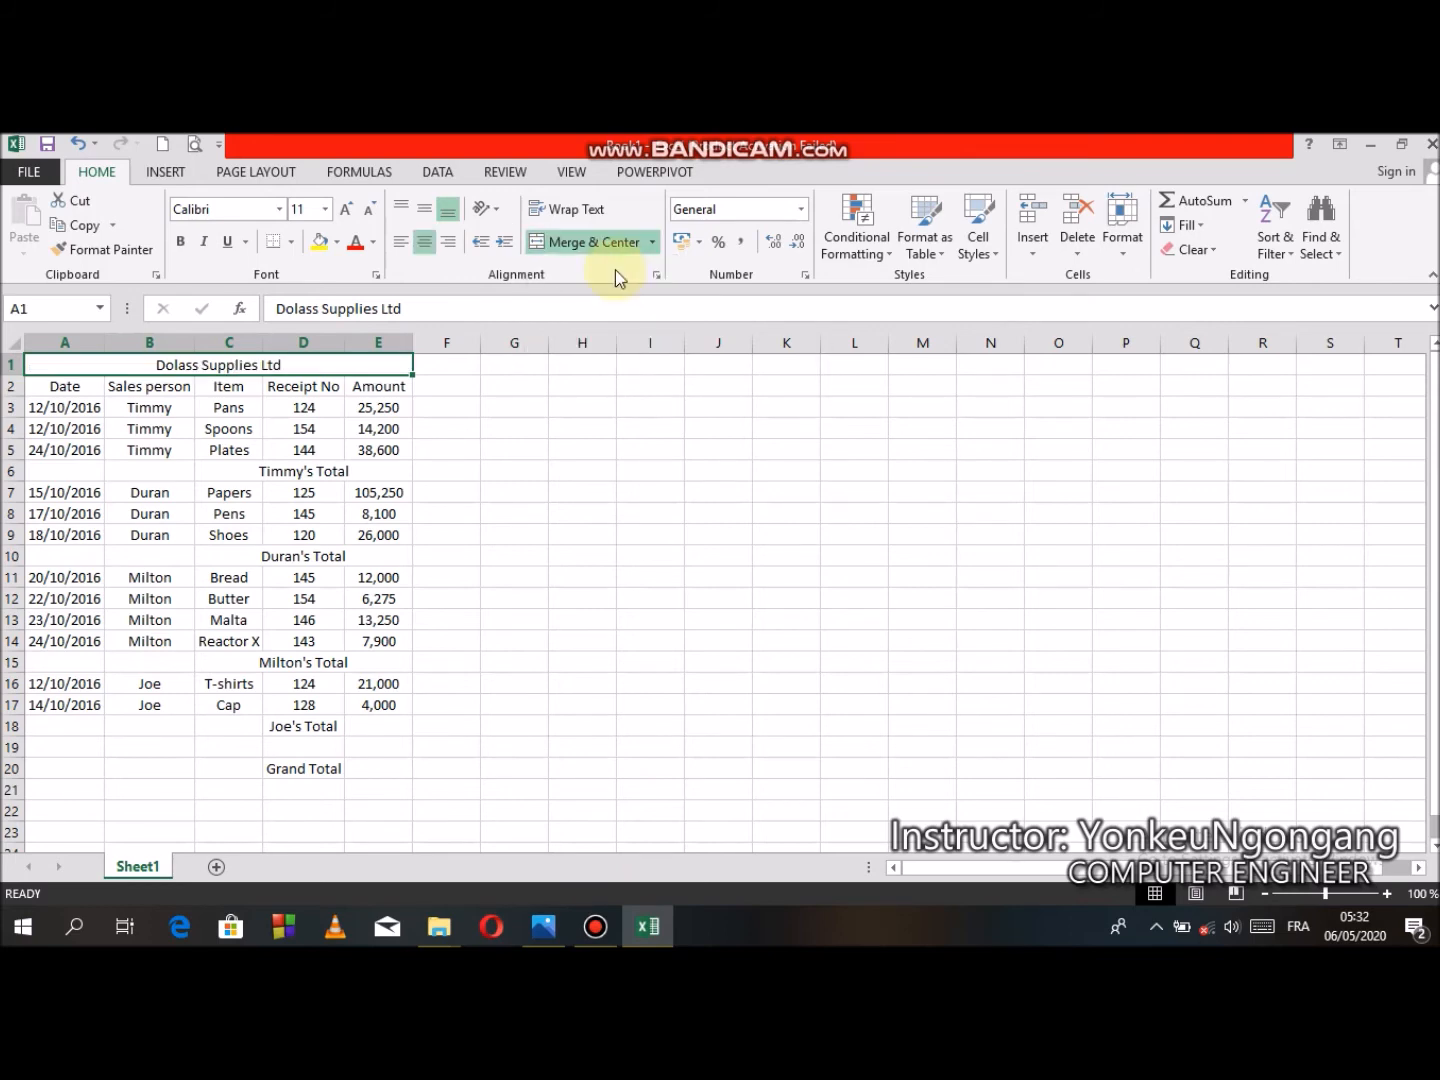
click(1401, 145)
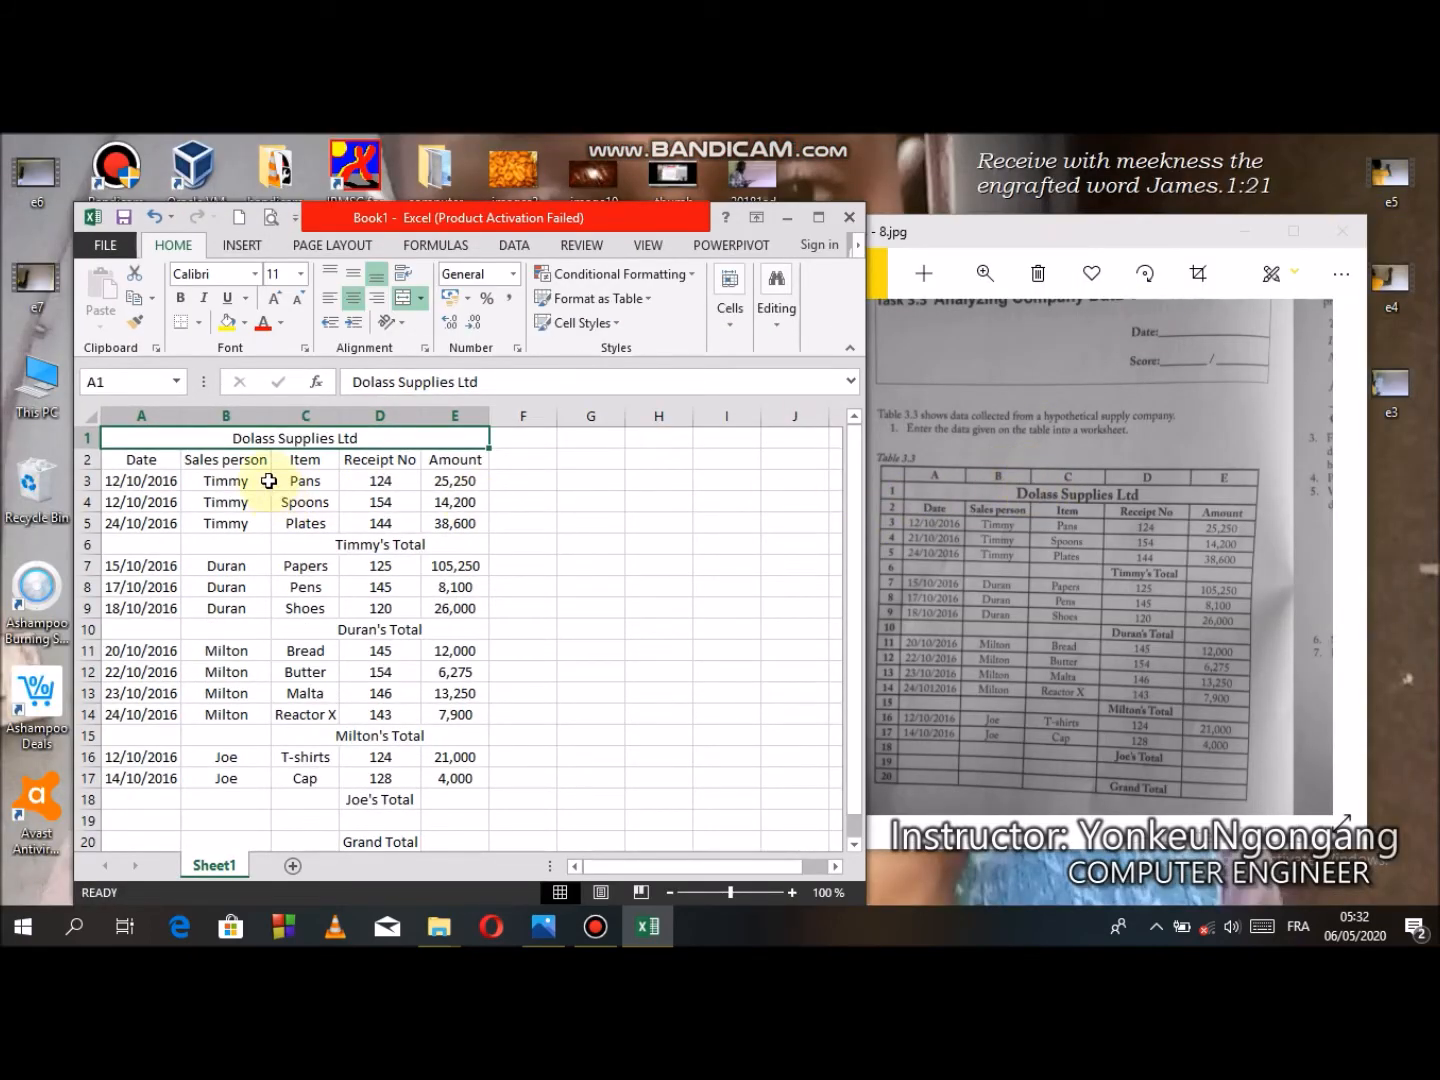
- Toggle bold on the title and off again
click(185, 298)
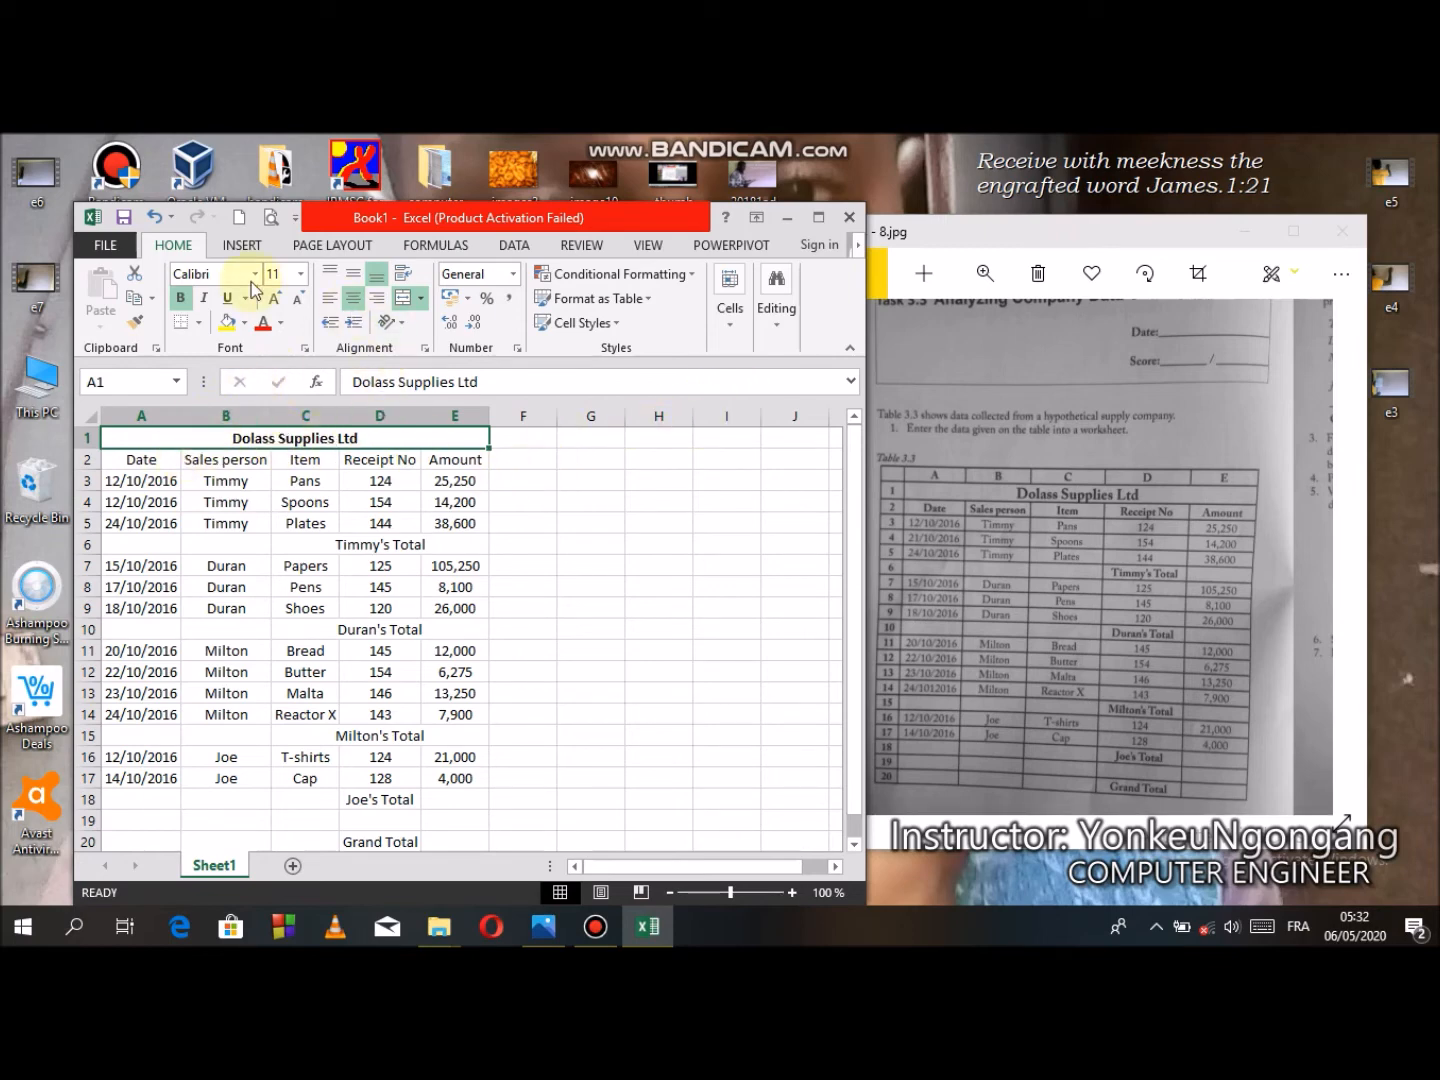
click(182, 299)
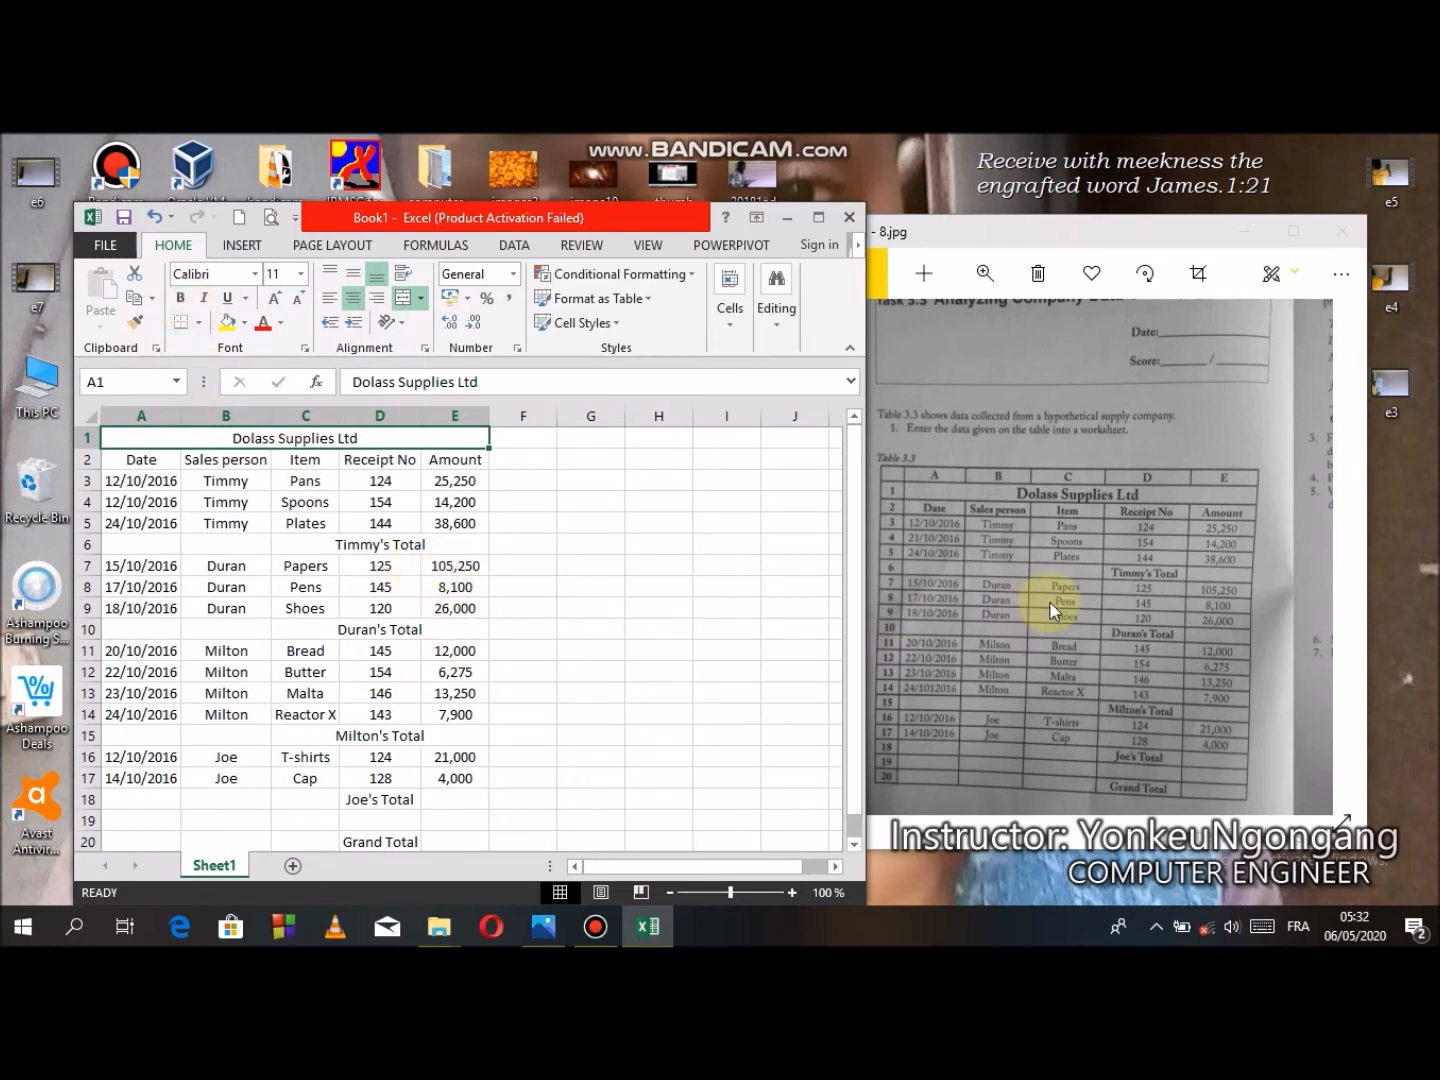
- Scroll the photographed task sheet to read its formatting and totals instructions
click(1148, 589)
drag(1105, 591, 886, 630)
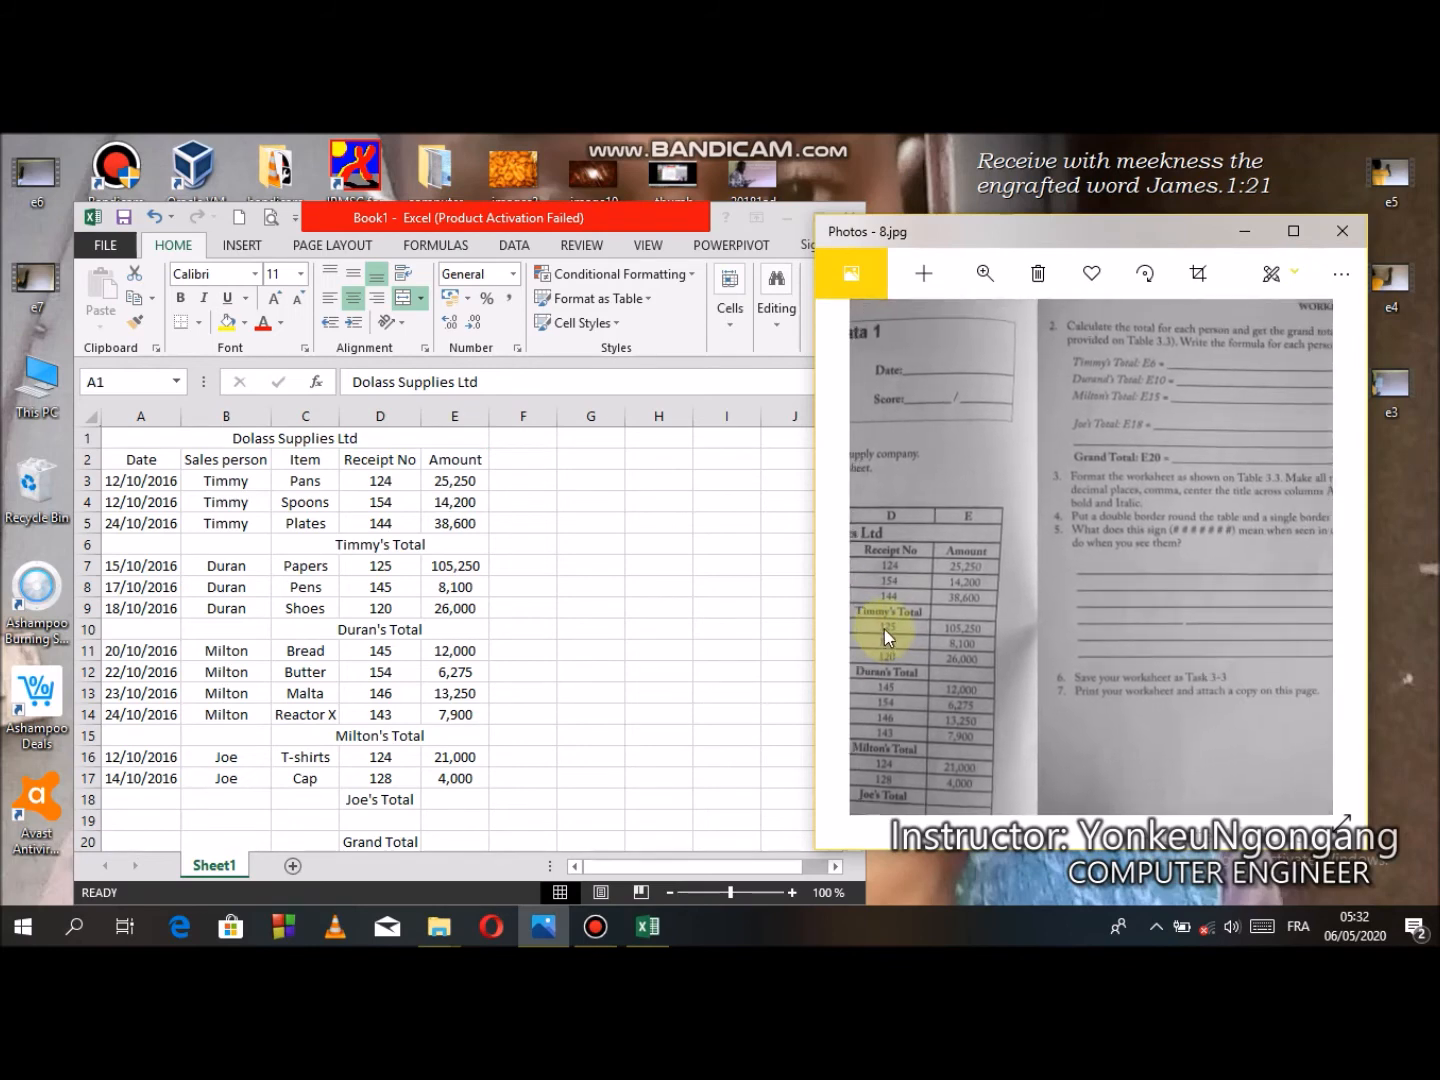
drag(1110, 596, 954, 648)
click(538, 668)
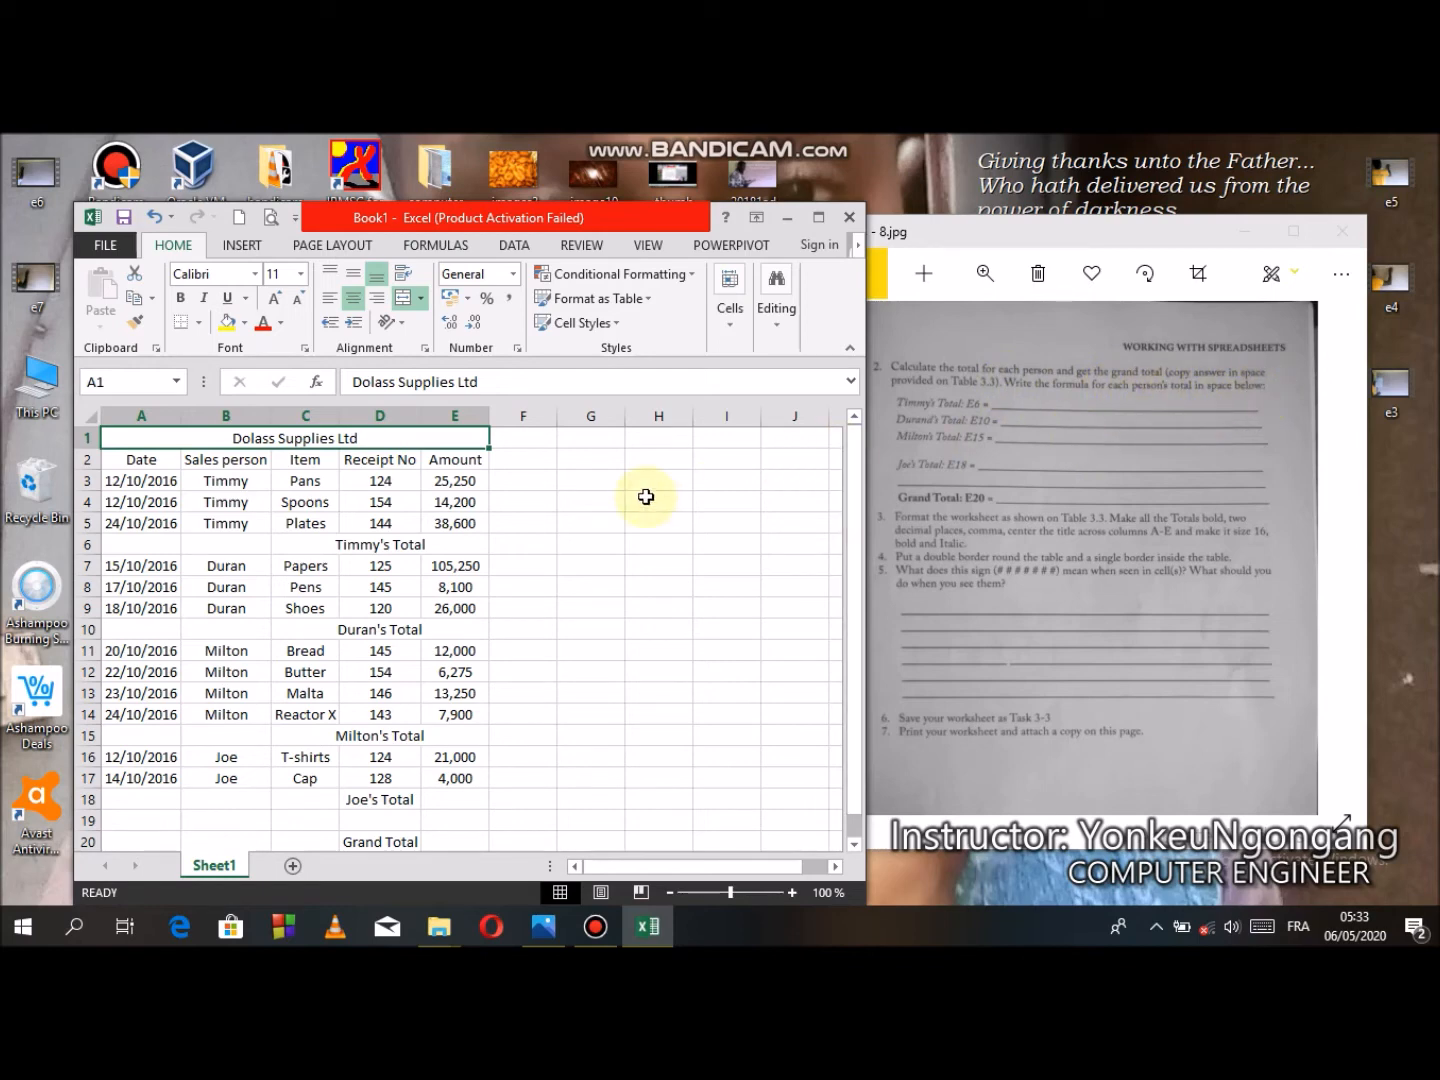
- Widen column D to fit the Timmy's Total label
click(410, 549)
drag(420, 416, 435, 416)
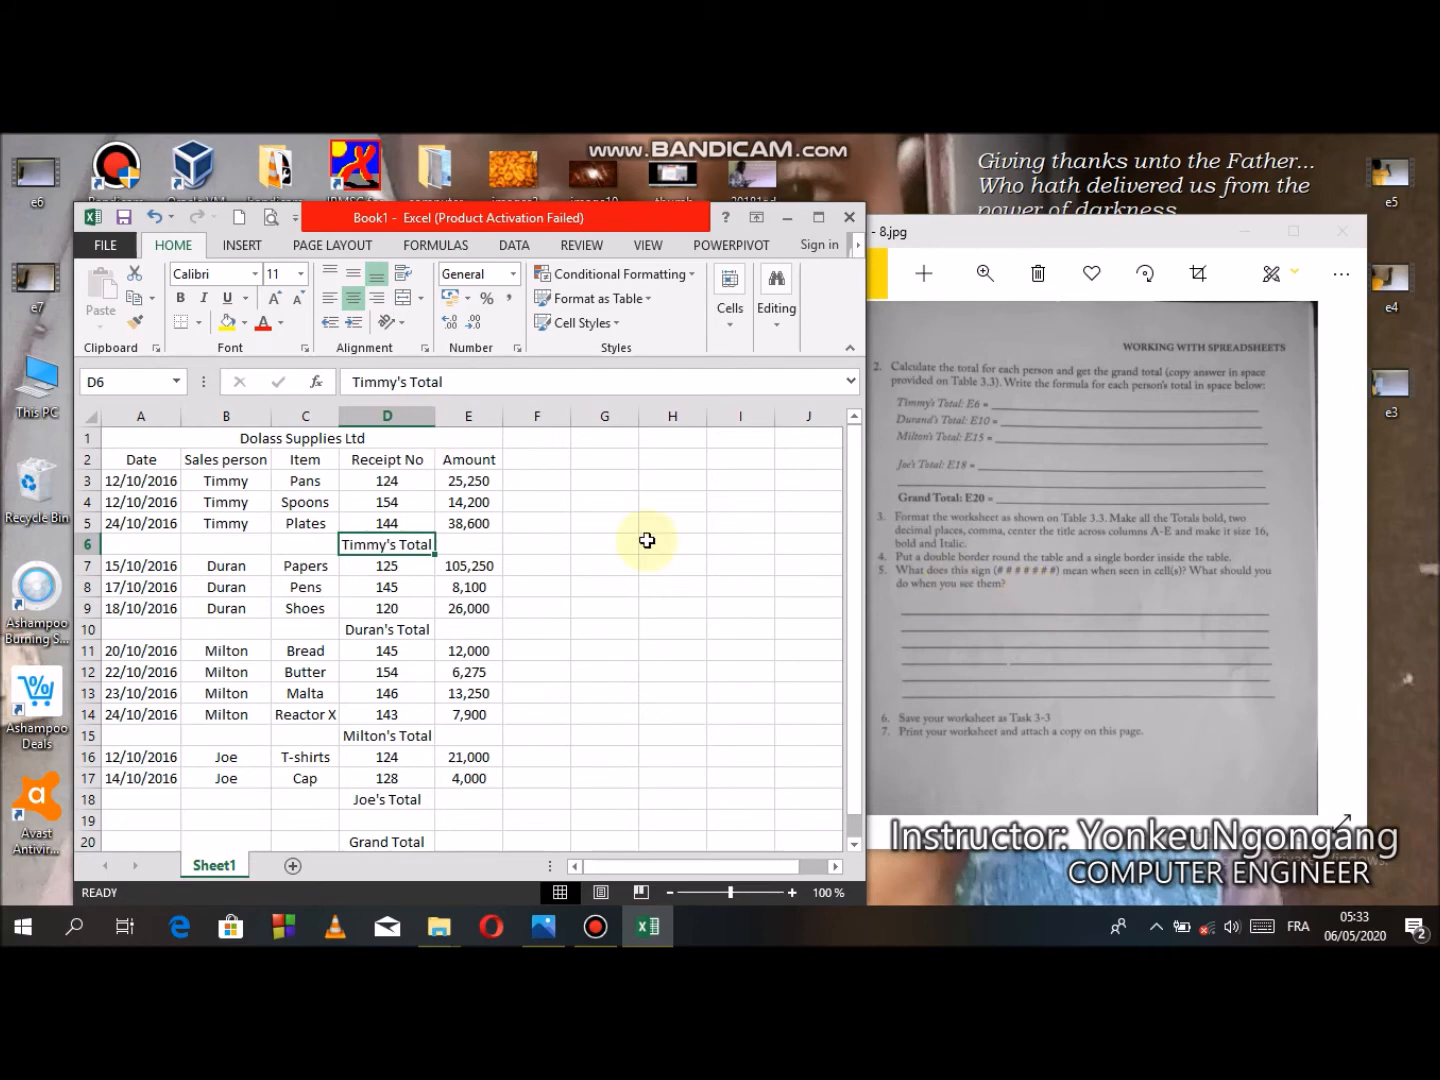
- Enter the formula =sum(E3:E5) in cell E6 for Timmy's total
click(482, 544)
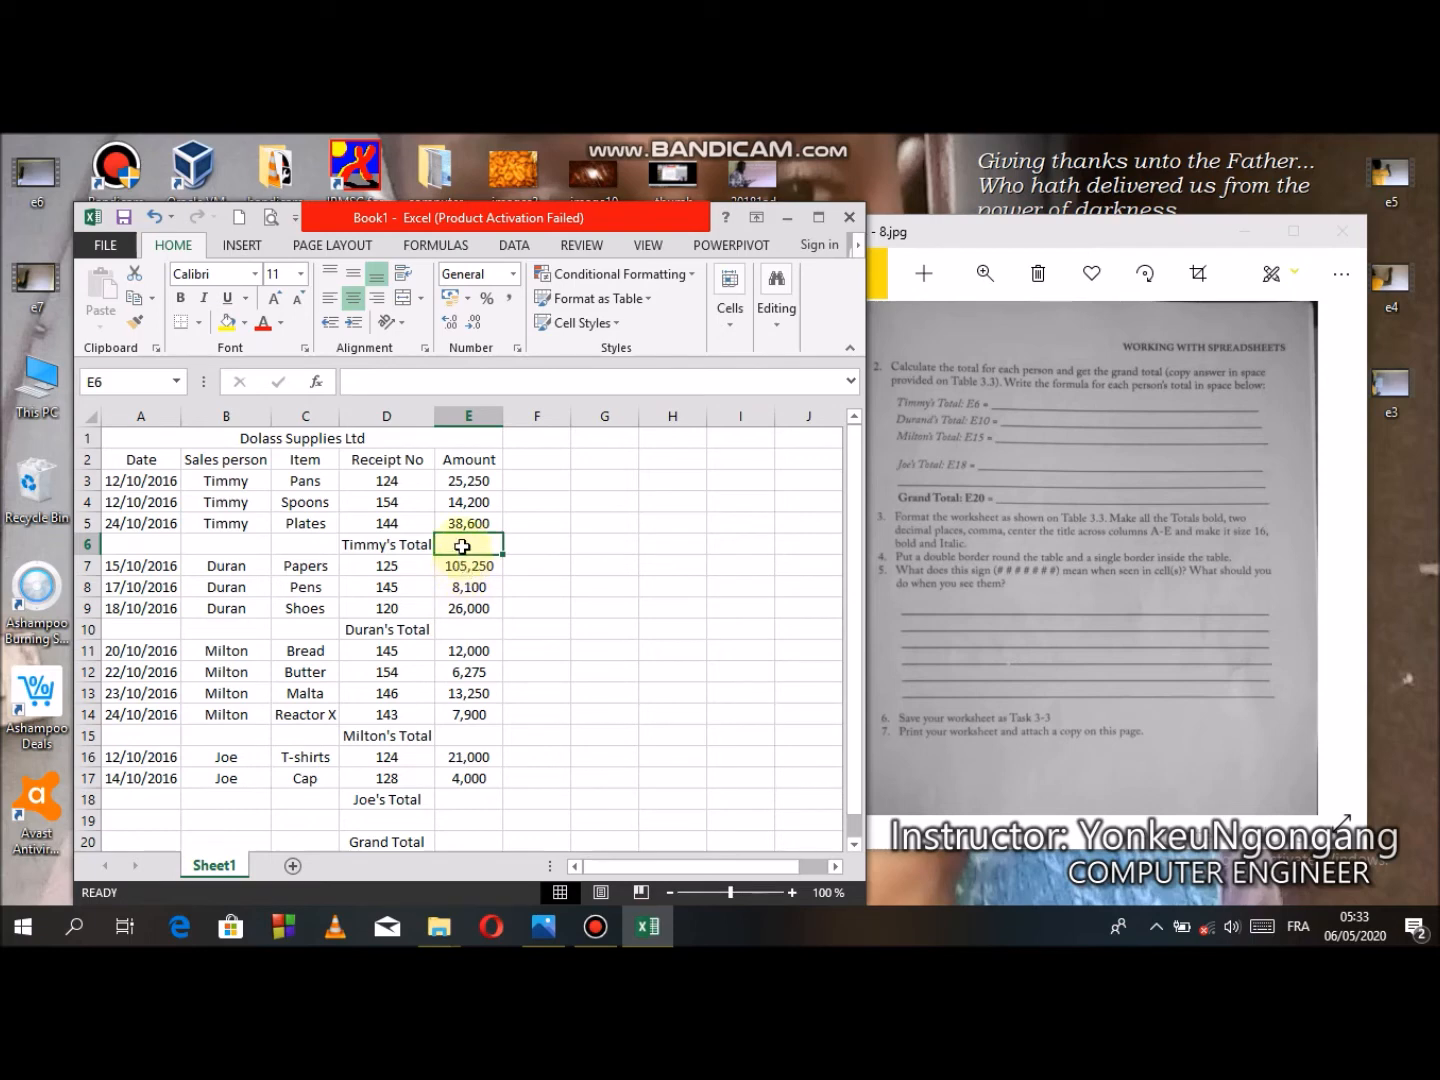
text(=)
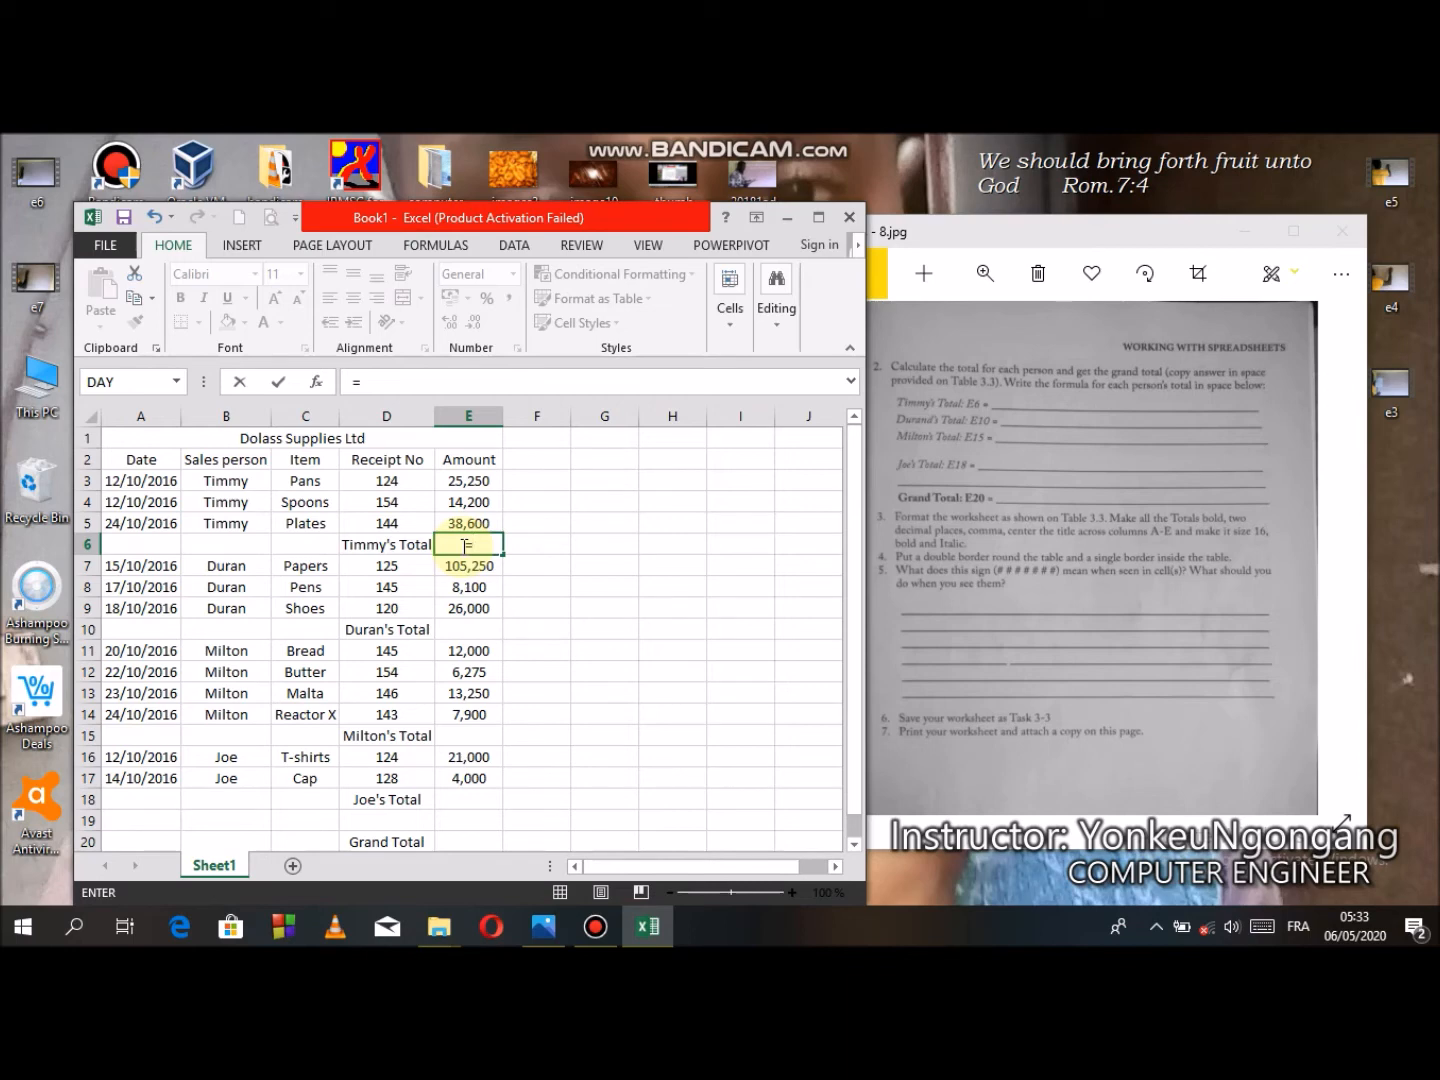
text(sum)
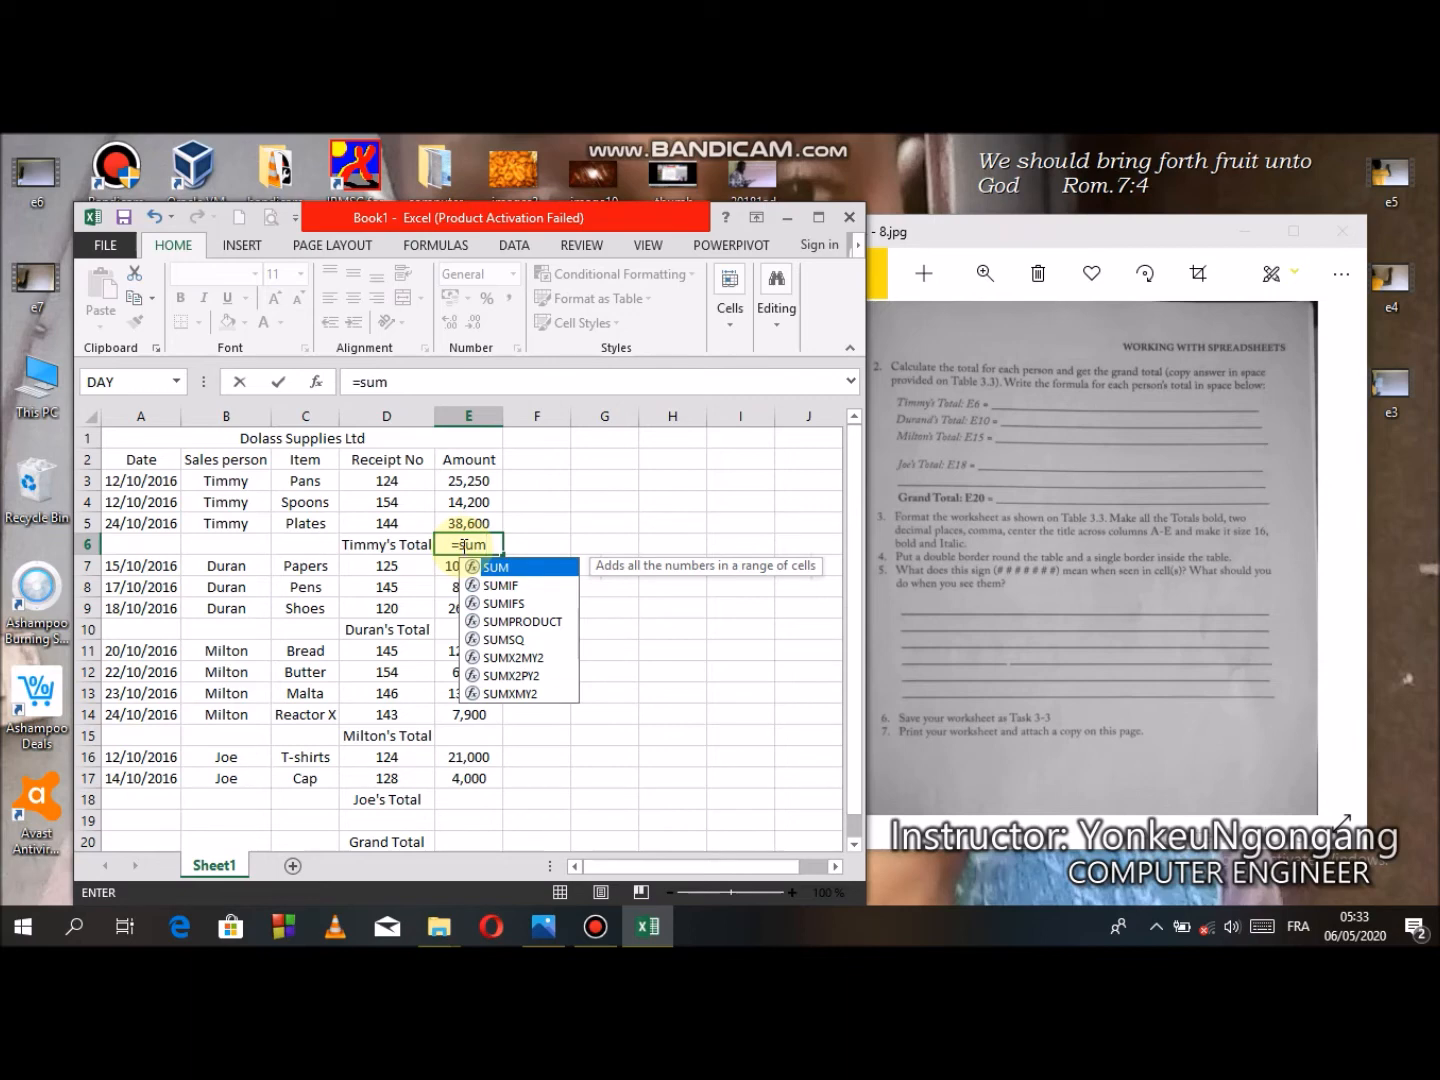
text(()
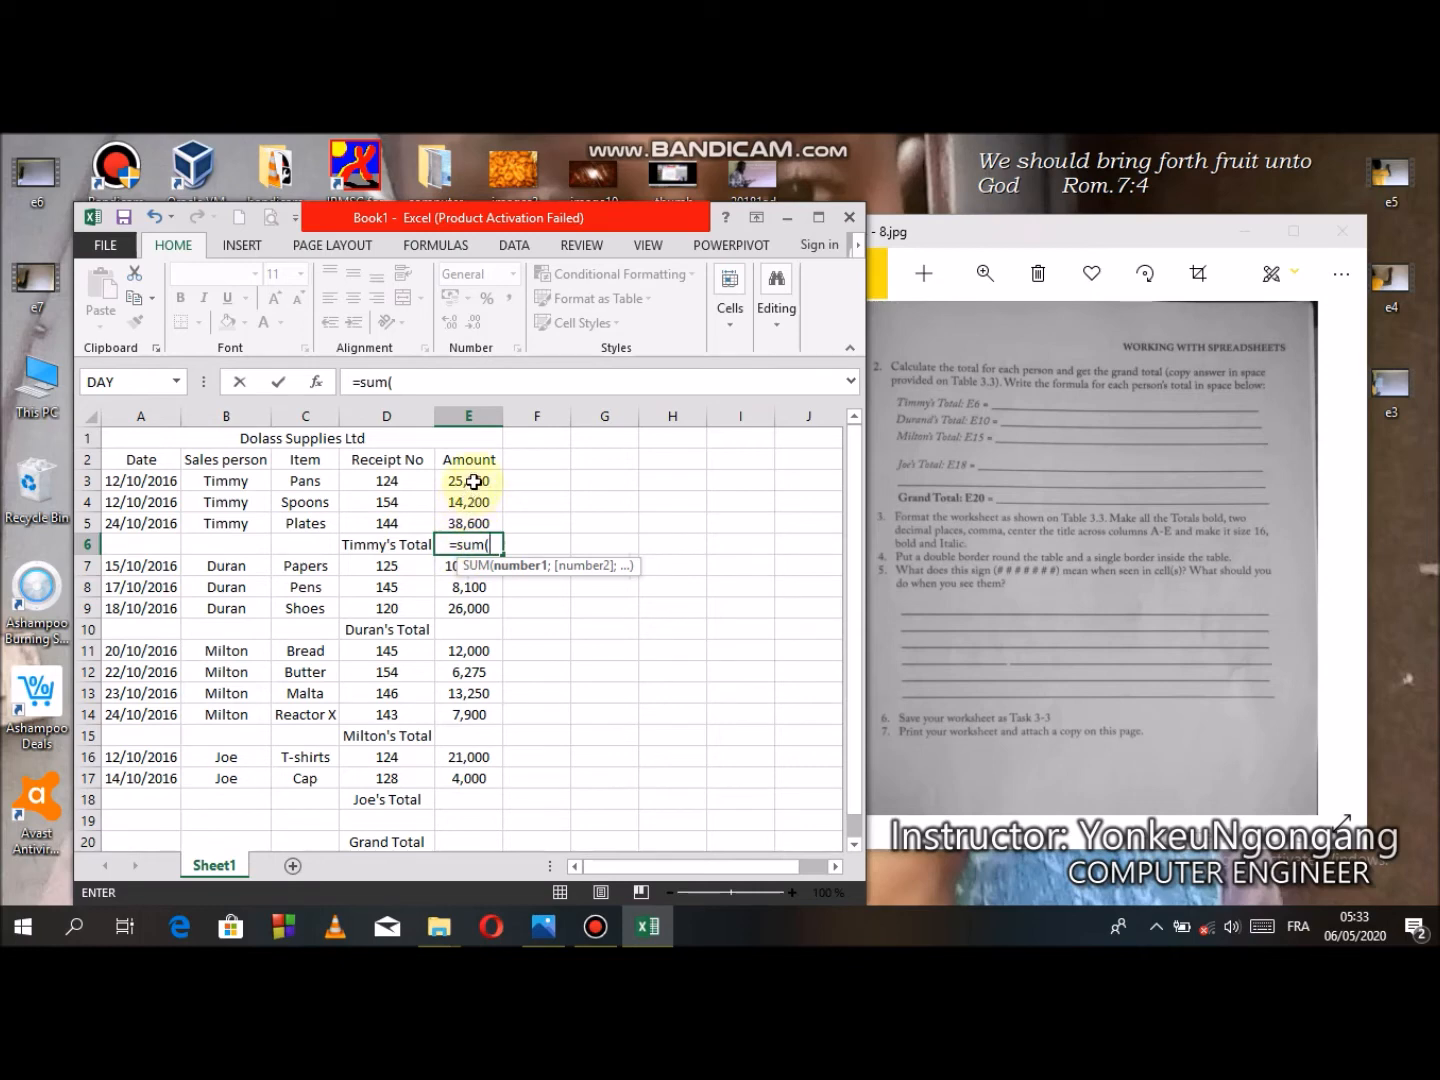
drag(472, 481, 468, 524)
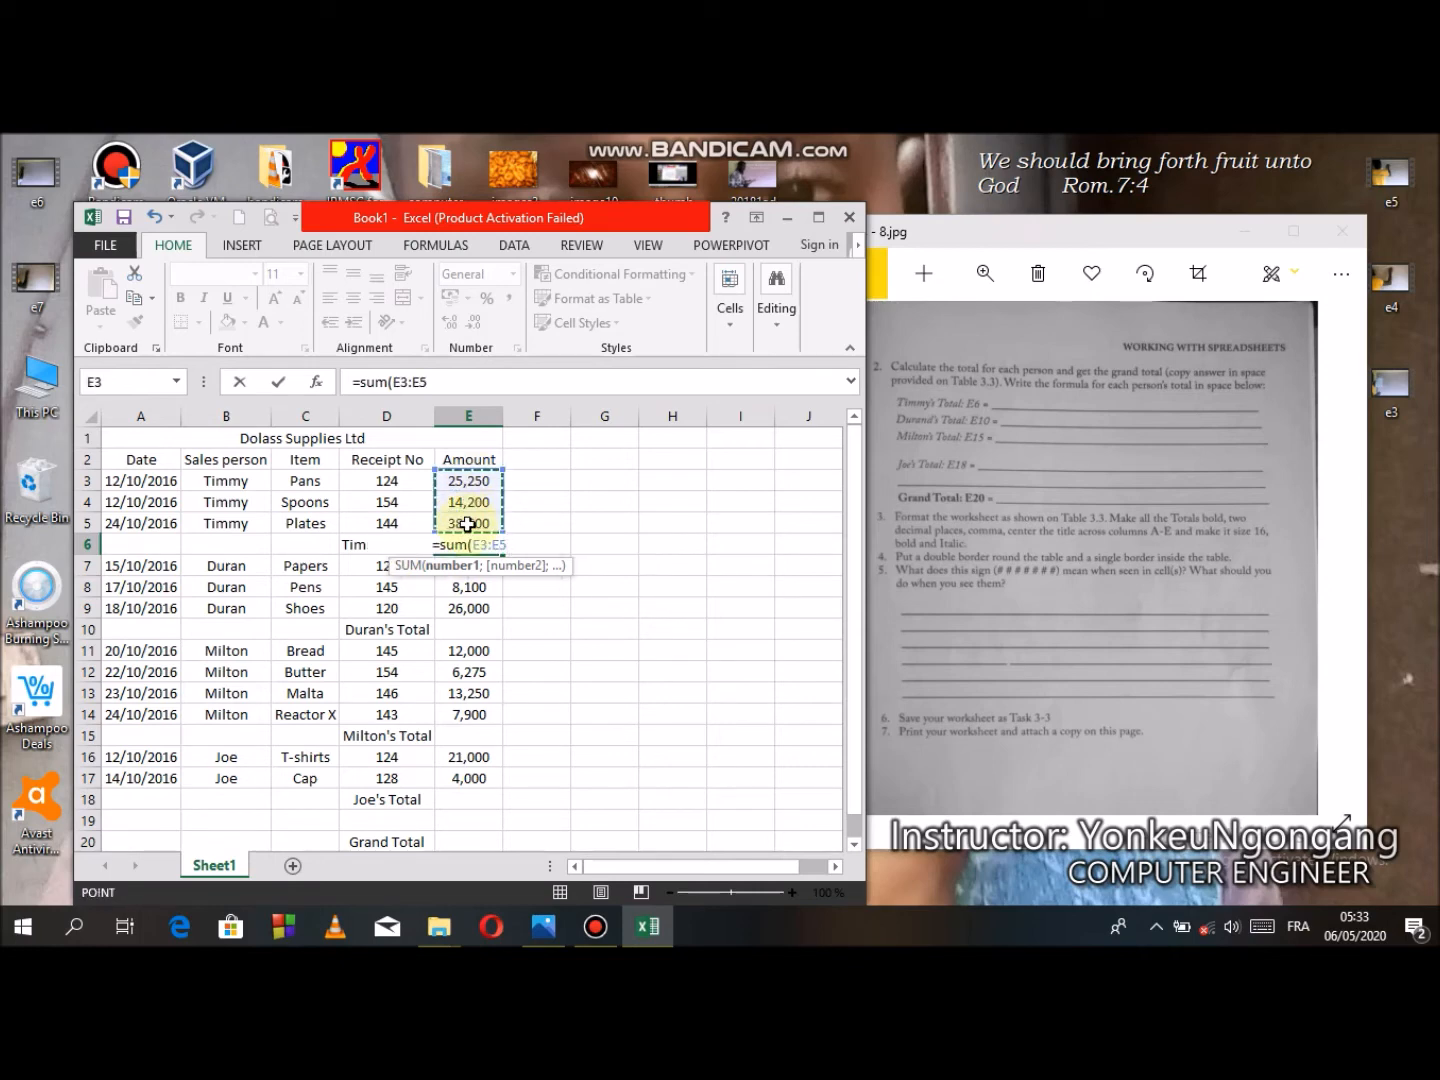
text())
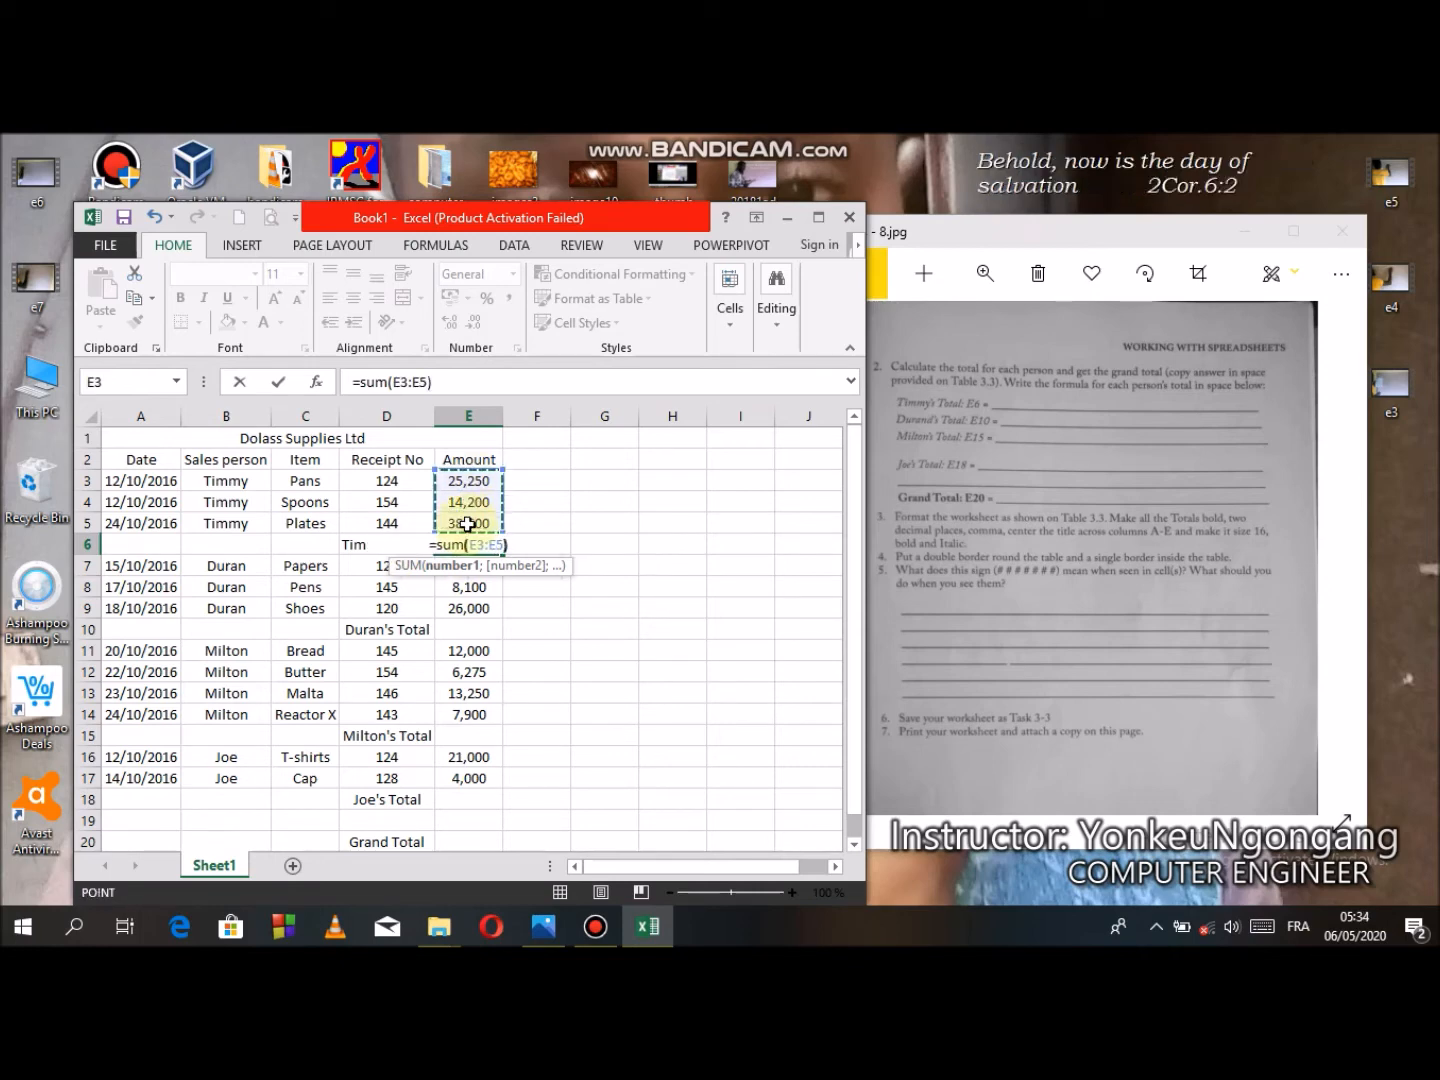
key(Return)
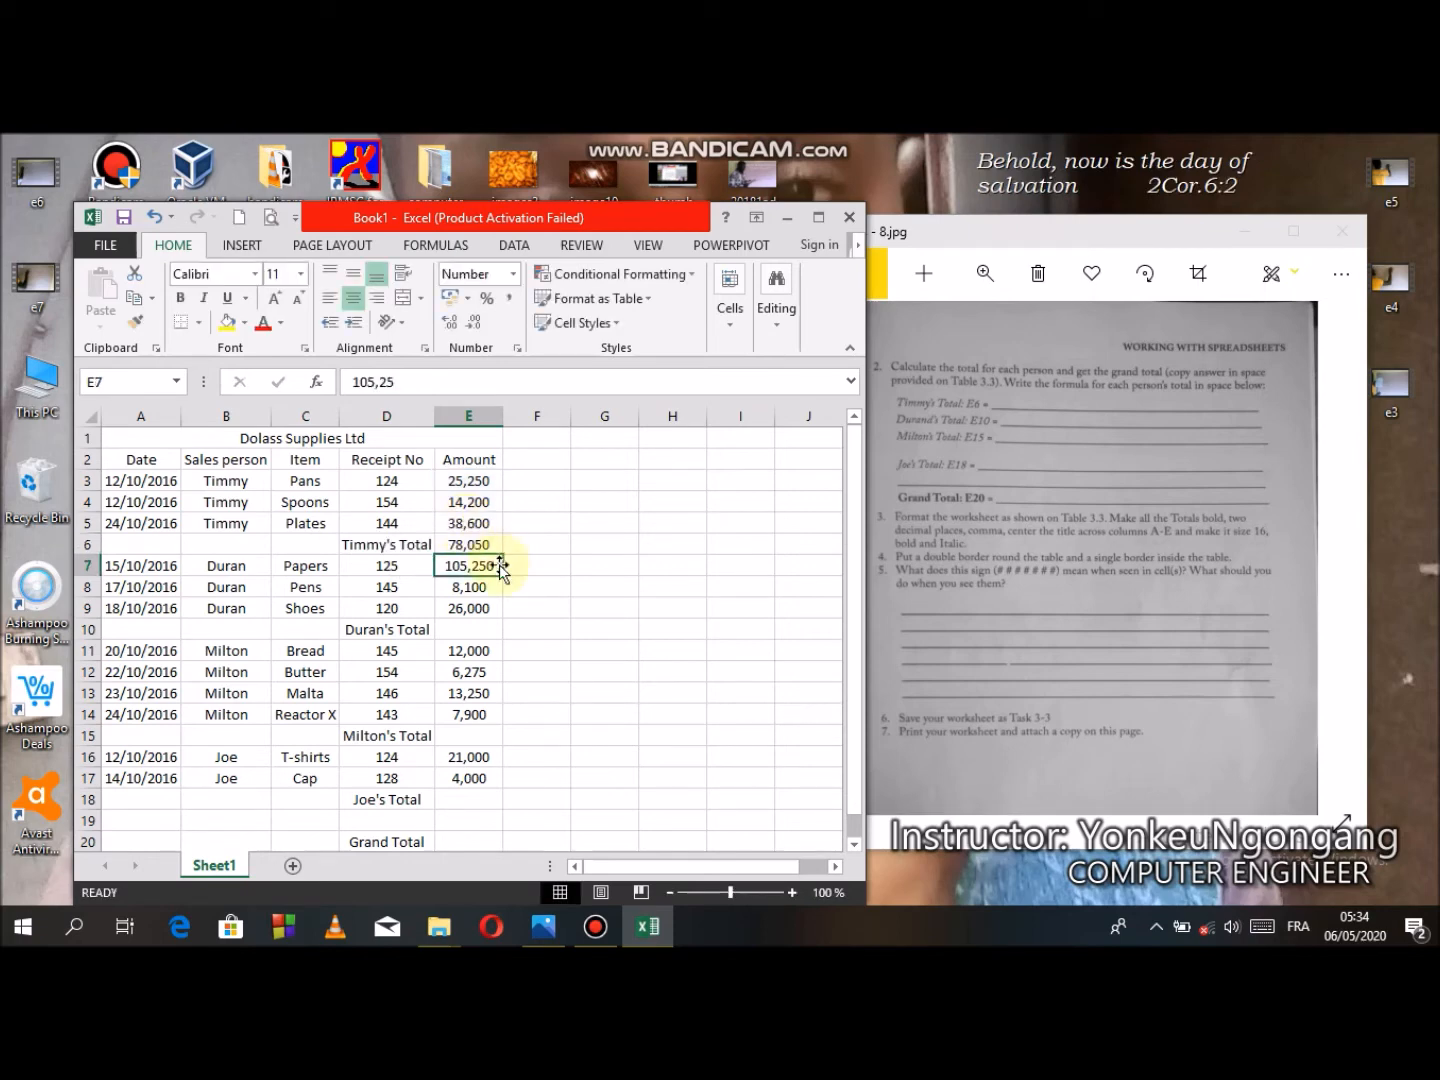
- Copy the E6 total formula and paste it into E10 for Duran's total
click(473, 545)
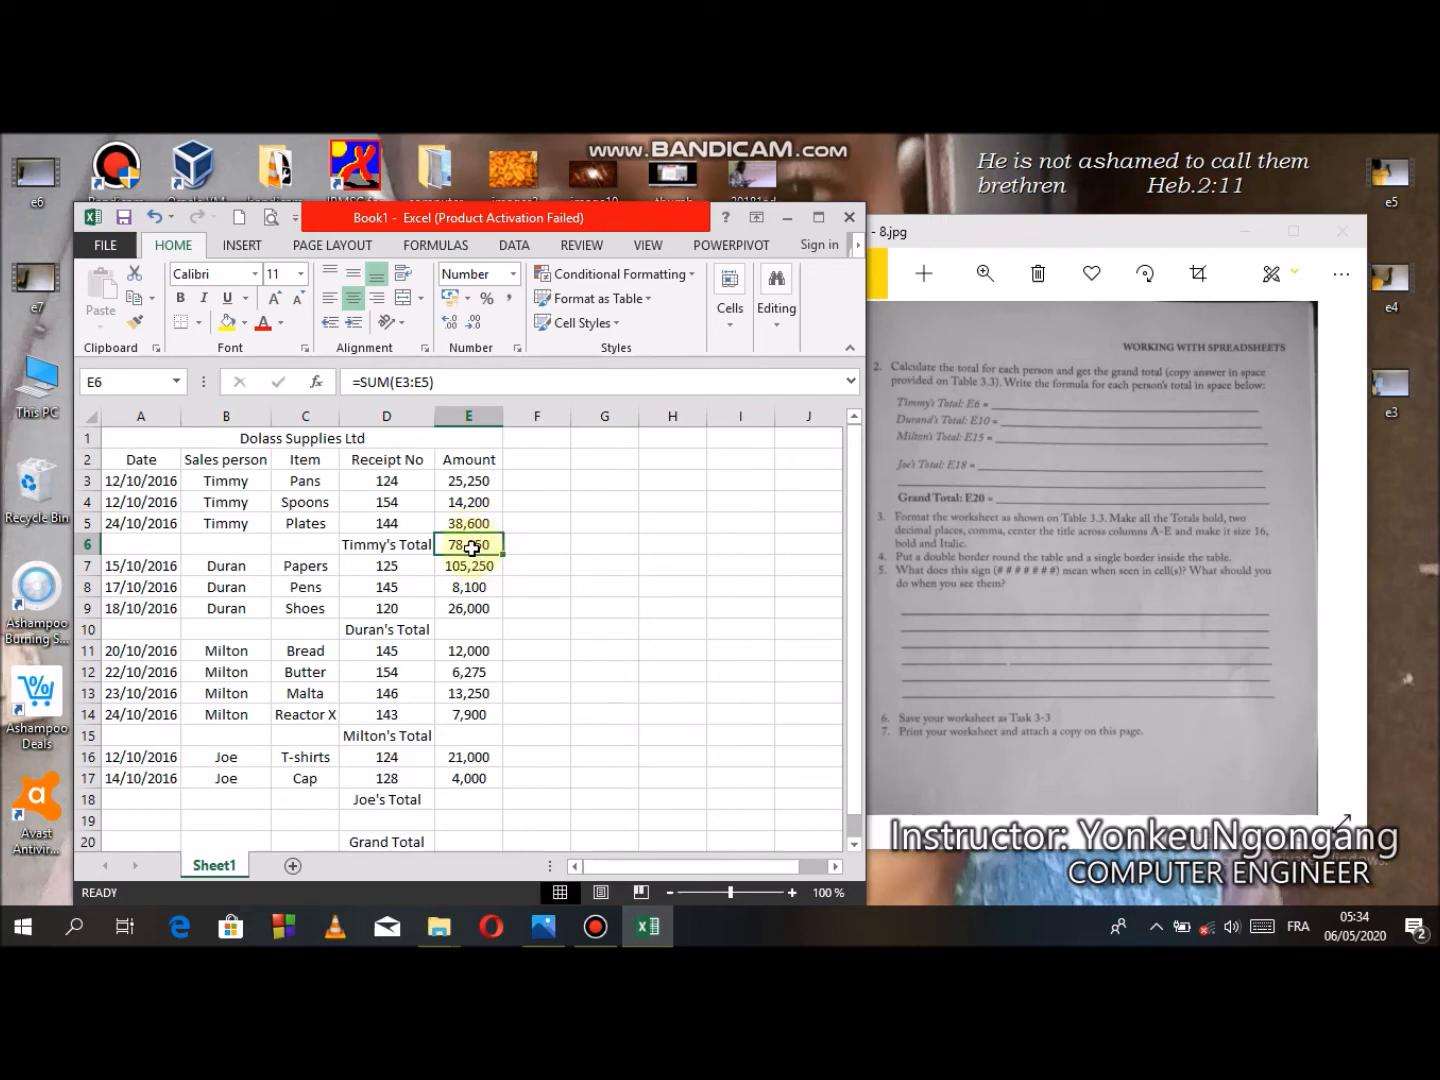
right_click(472, 548)
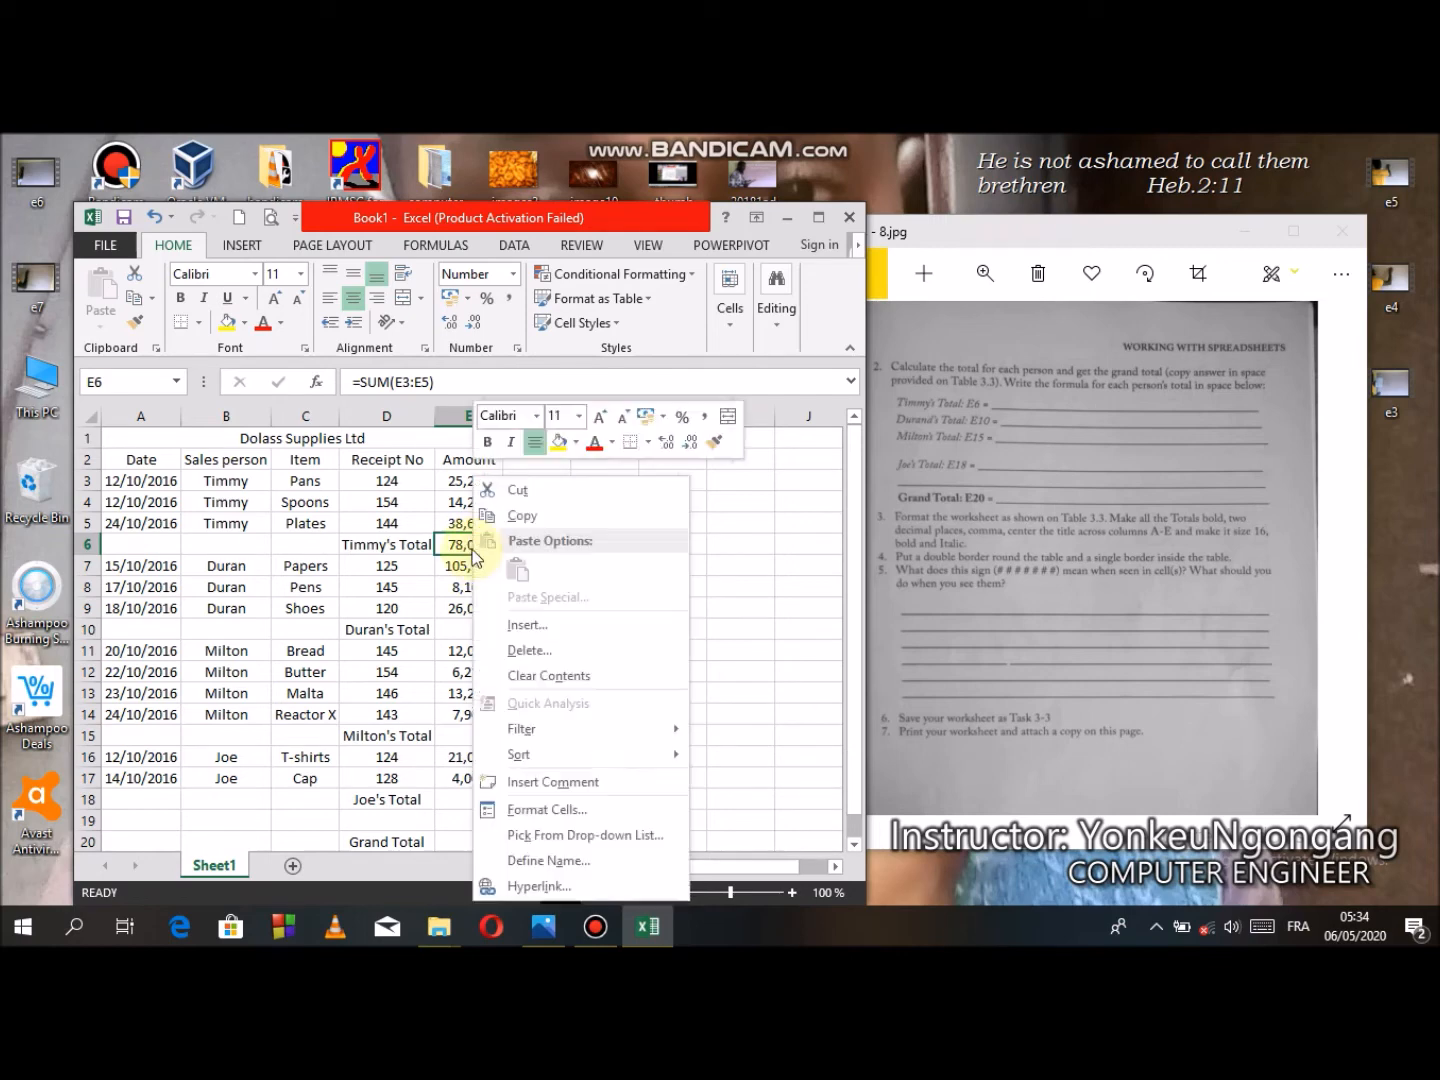
click(536, 516)
click(467, 630)
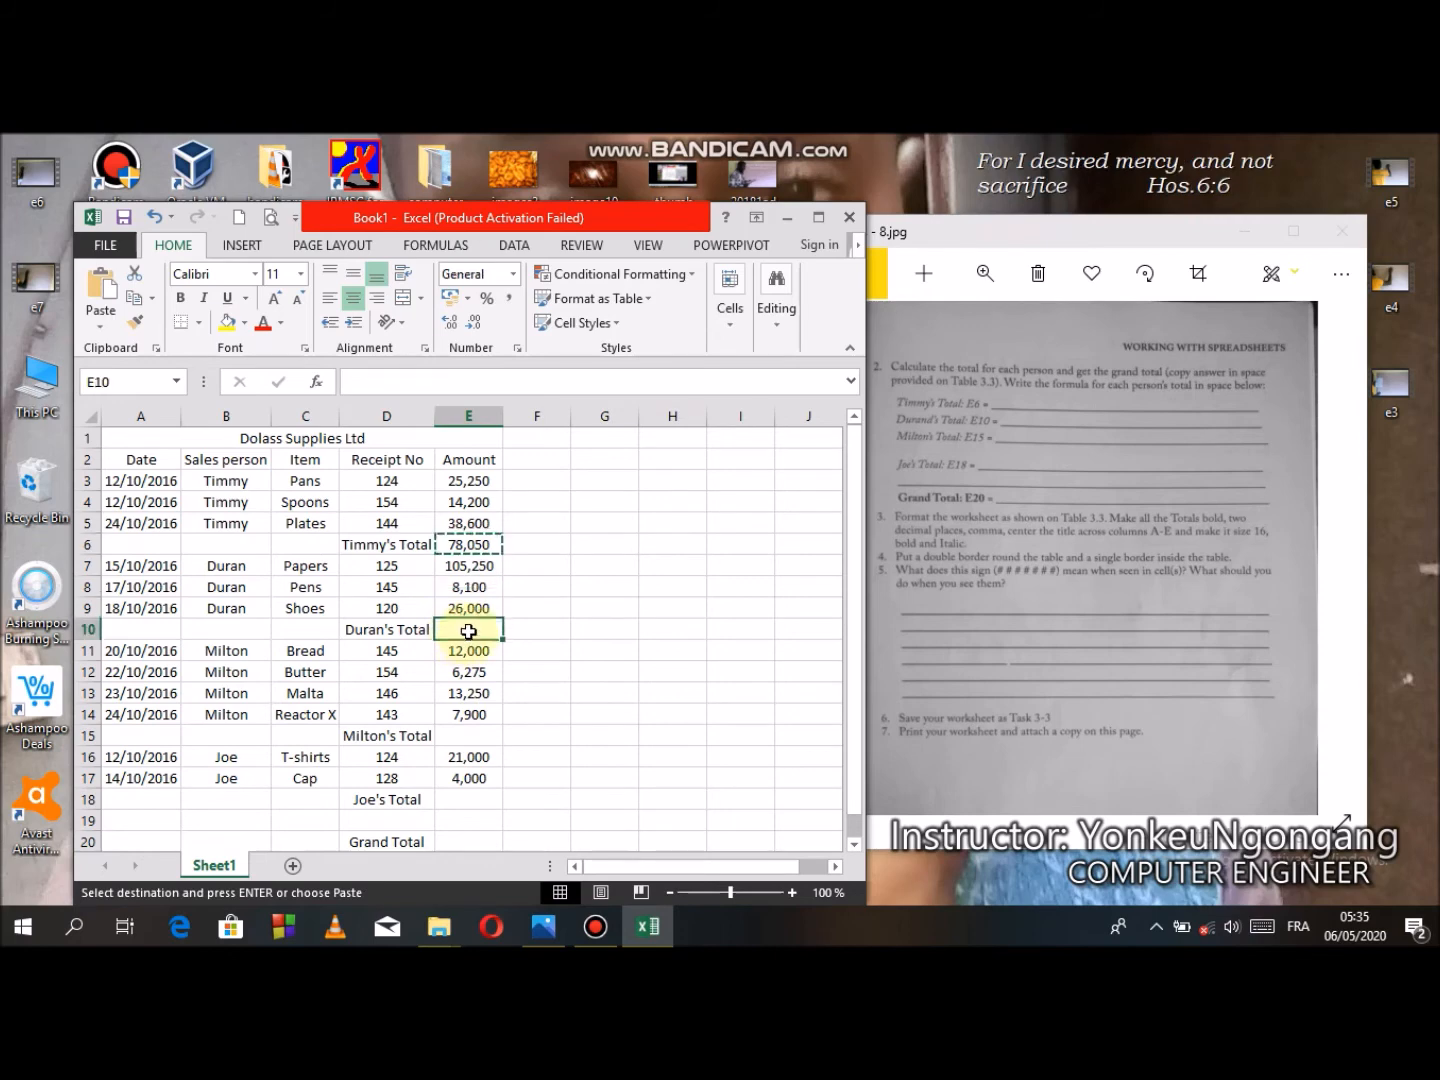
right_click(467, 630)
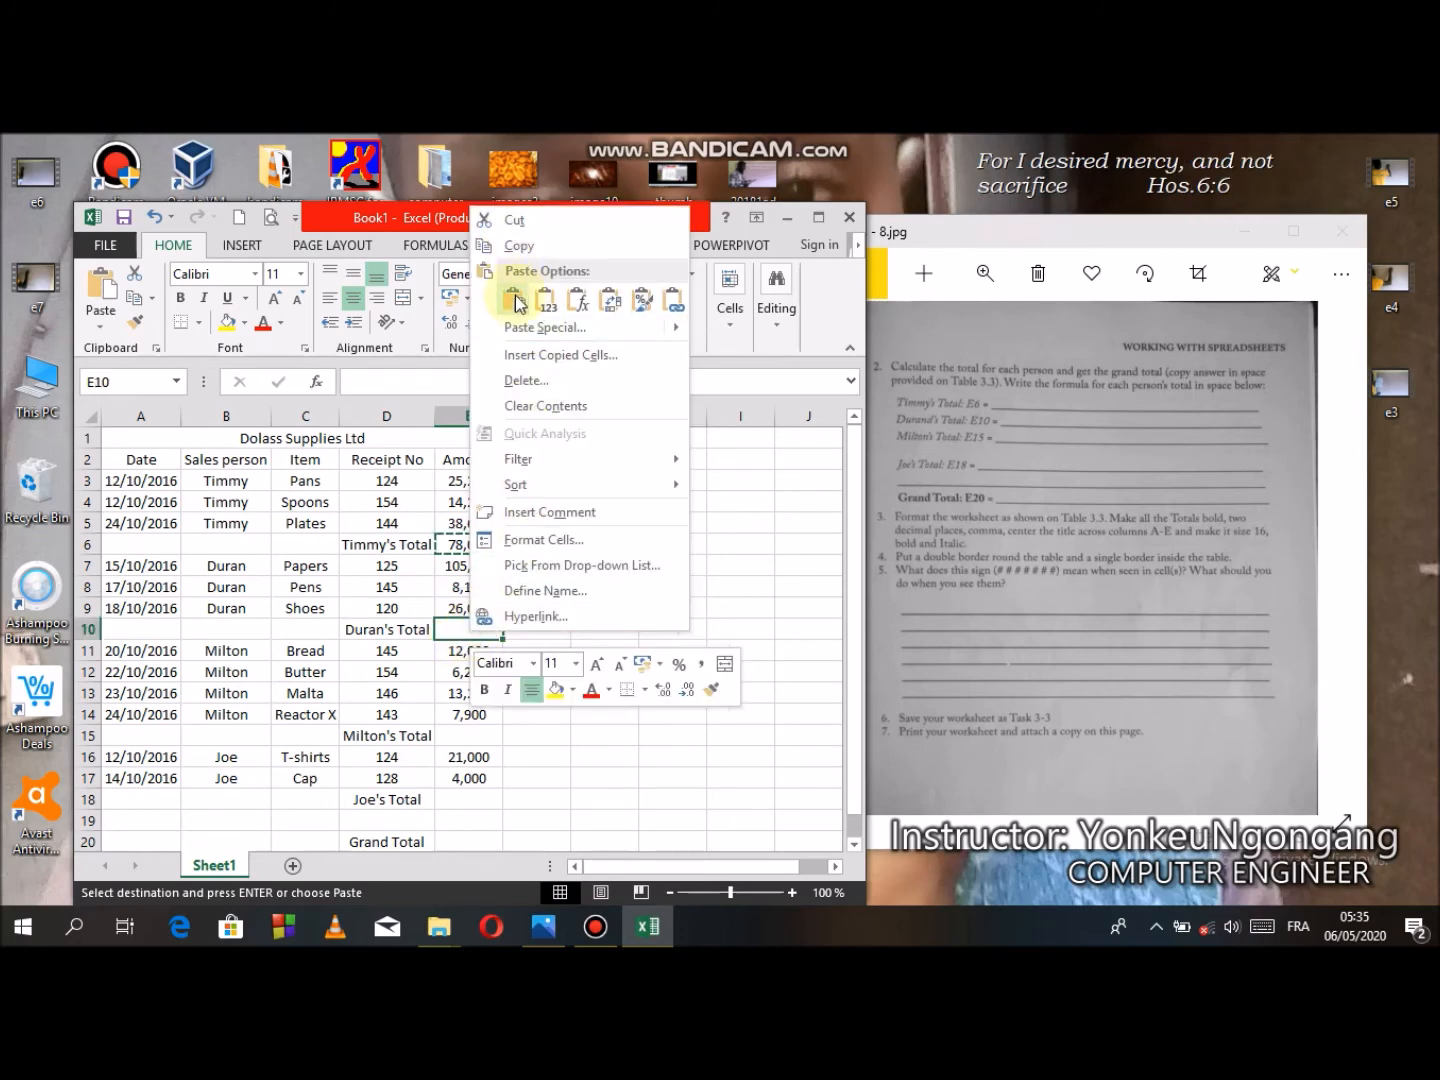
click(515, 300)
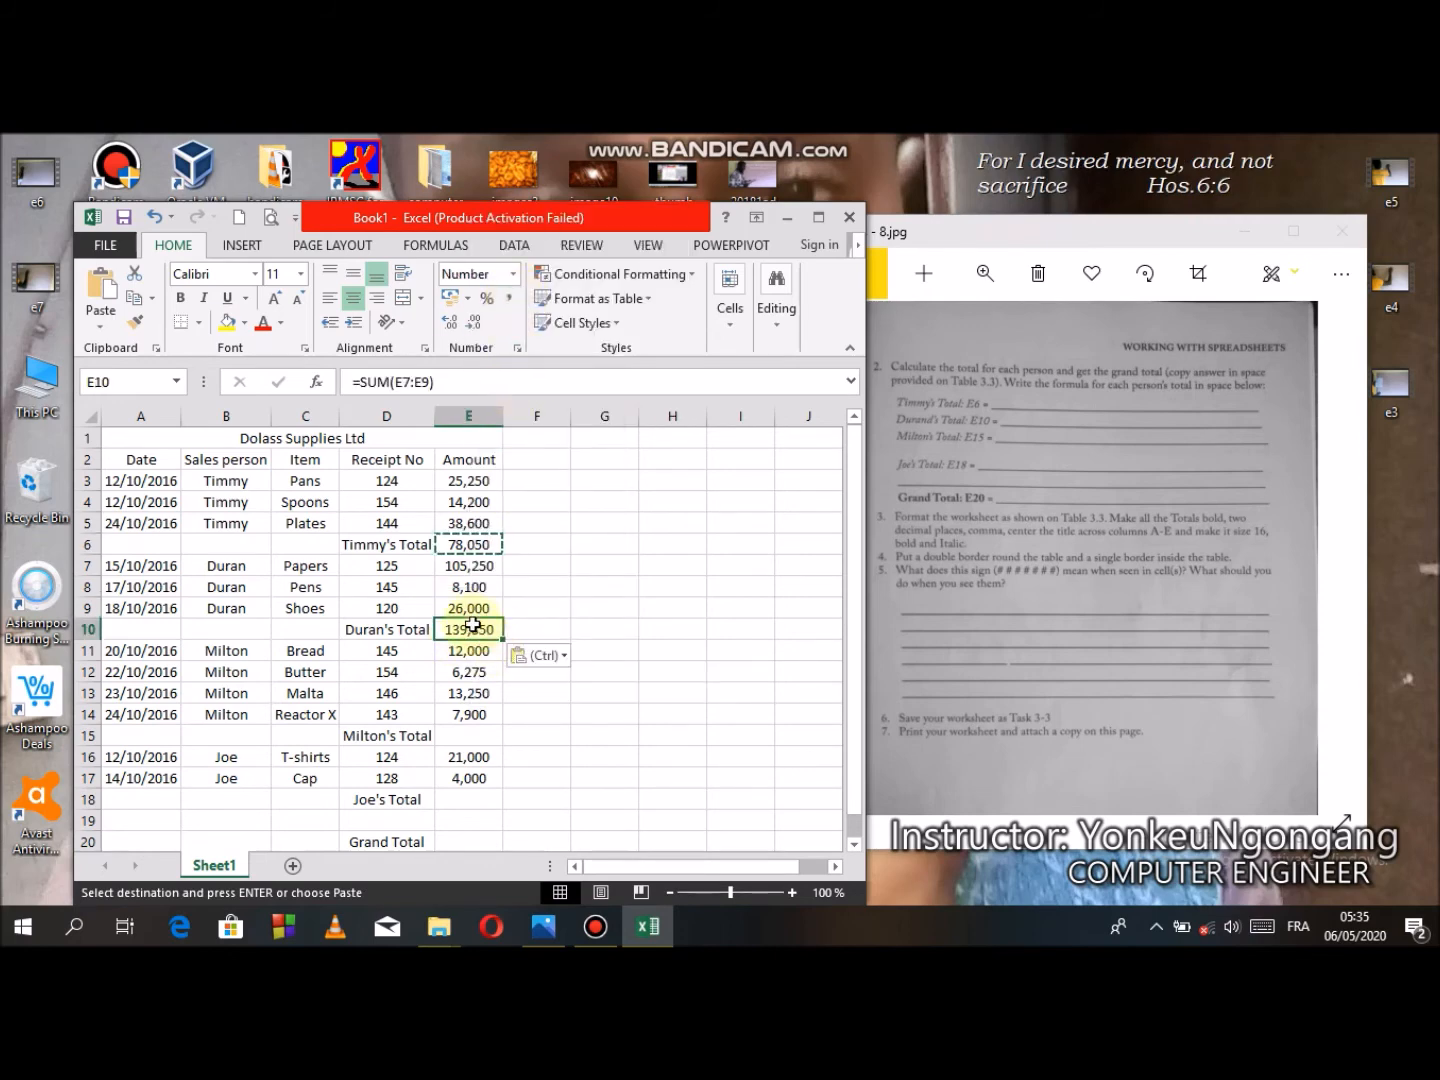
- Paste the copied total formula into E15 for Milton's total
click(476, 736)
right_click(476, 733)
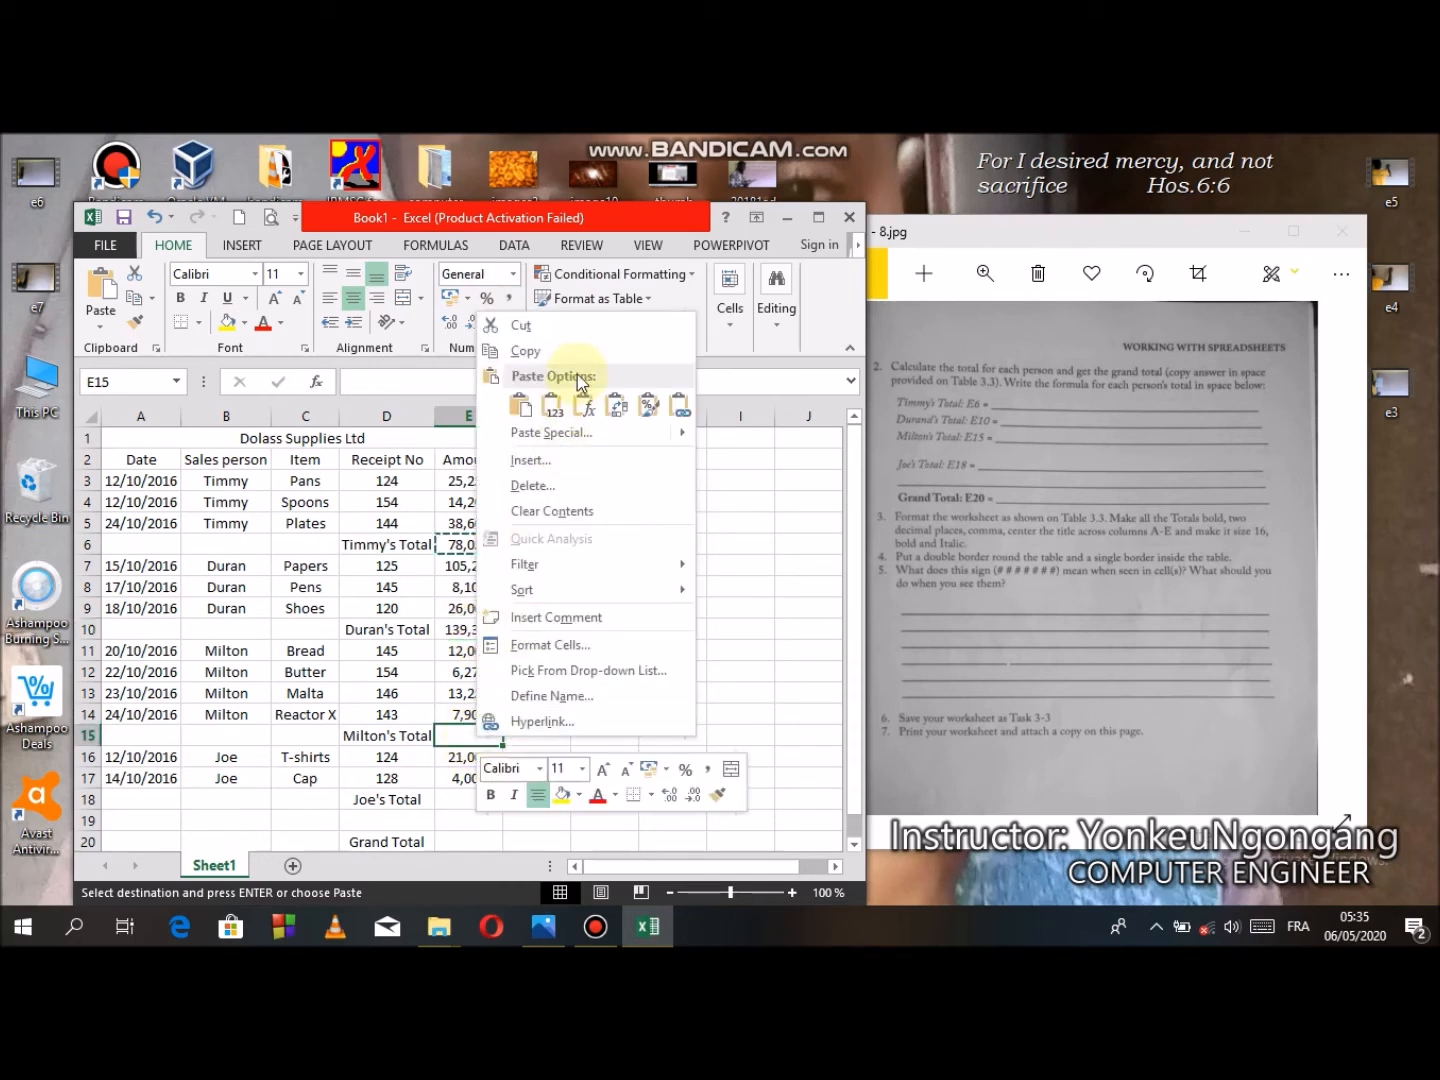
click(517, 406)
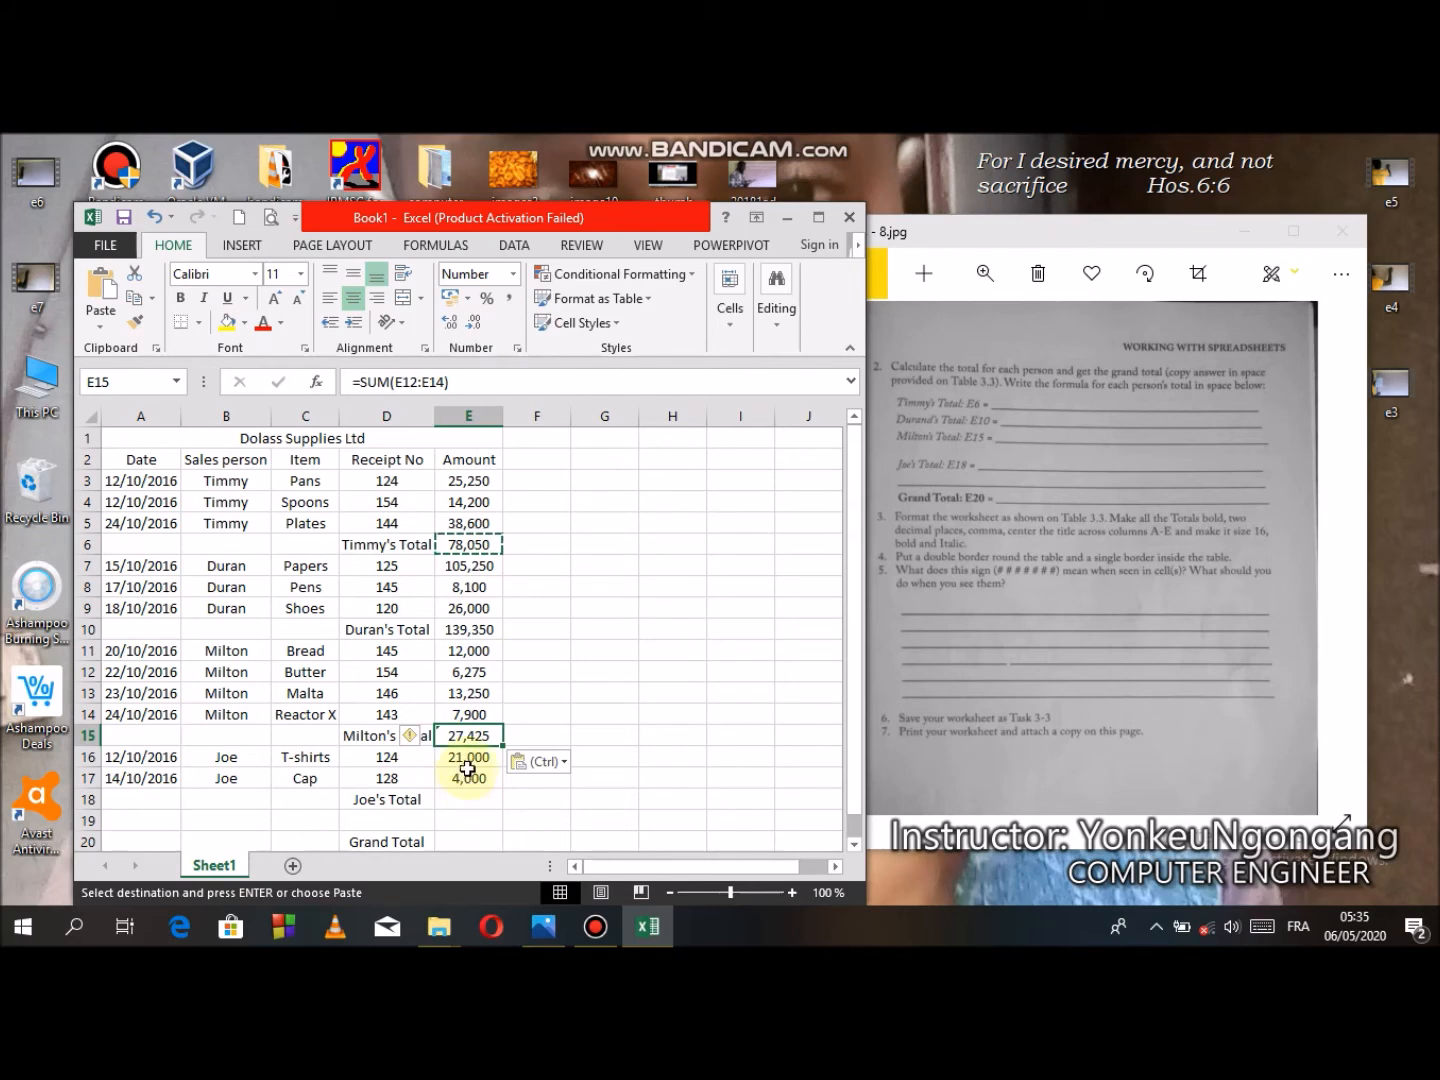
- Paste the copied total formula into E18 for Joe's total
click(464, 806)
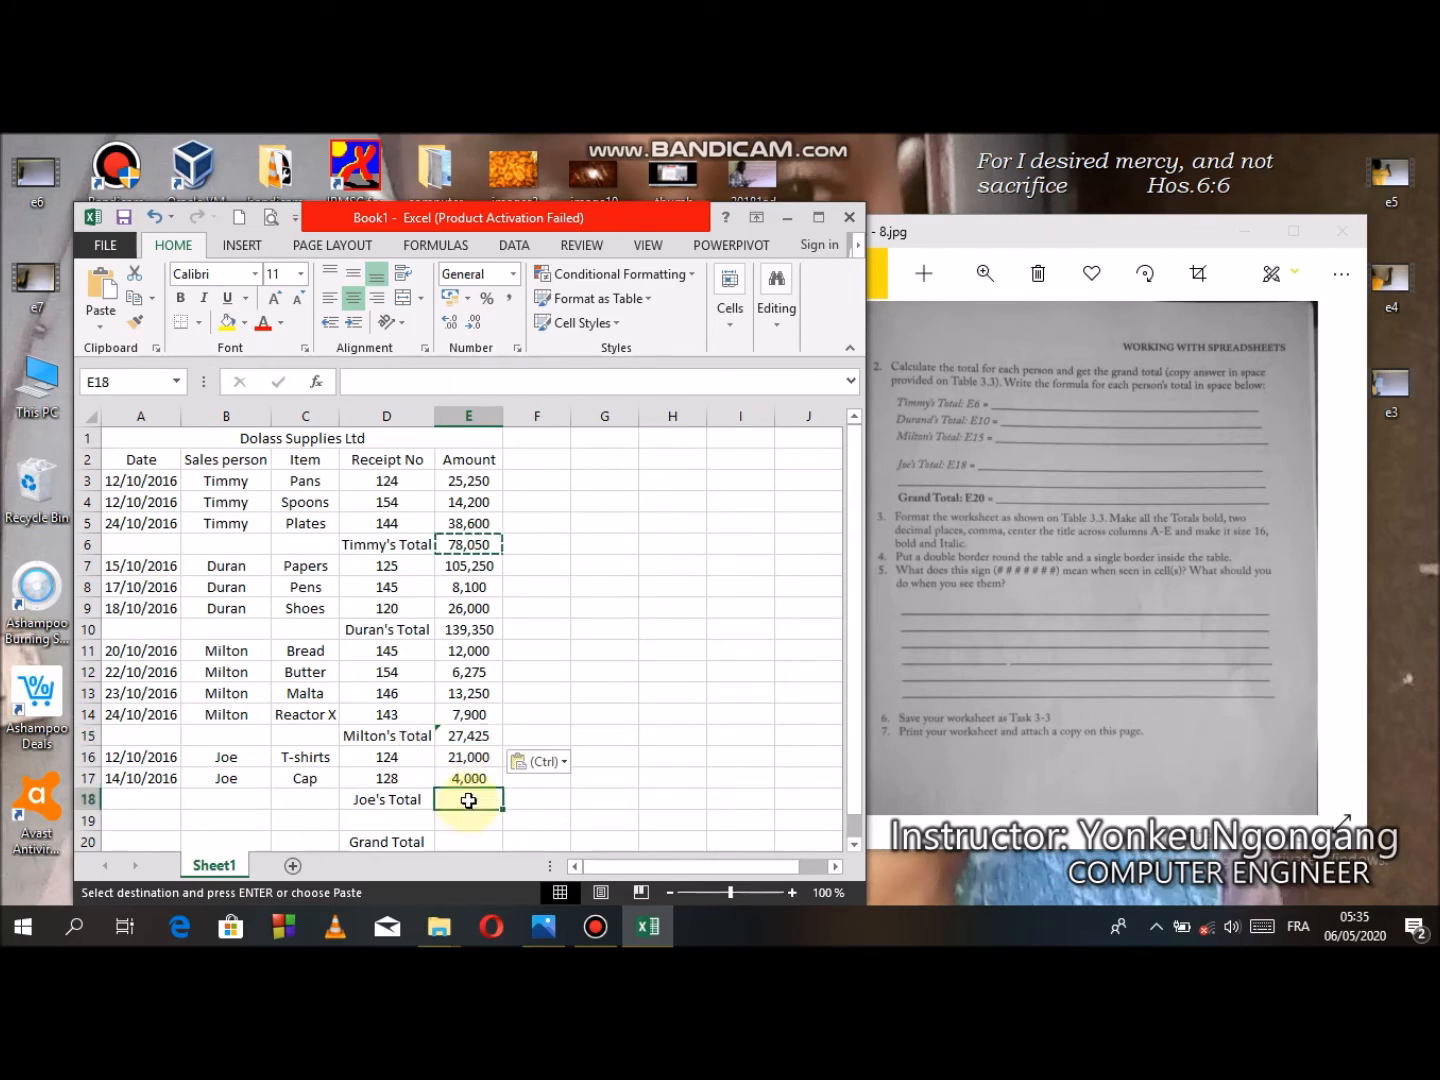
right_click(468, 803)
click(514, 469)
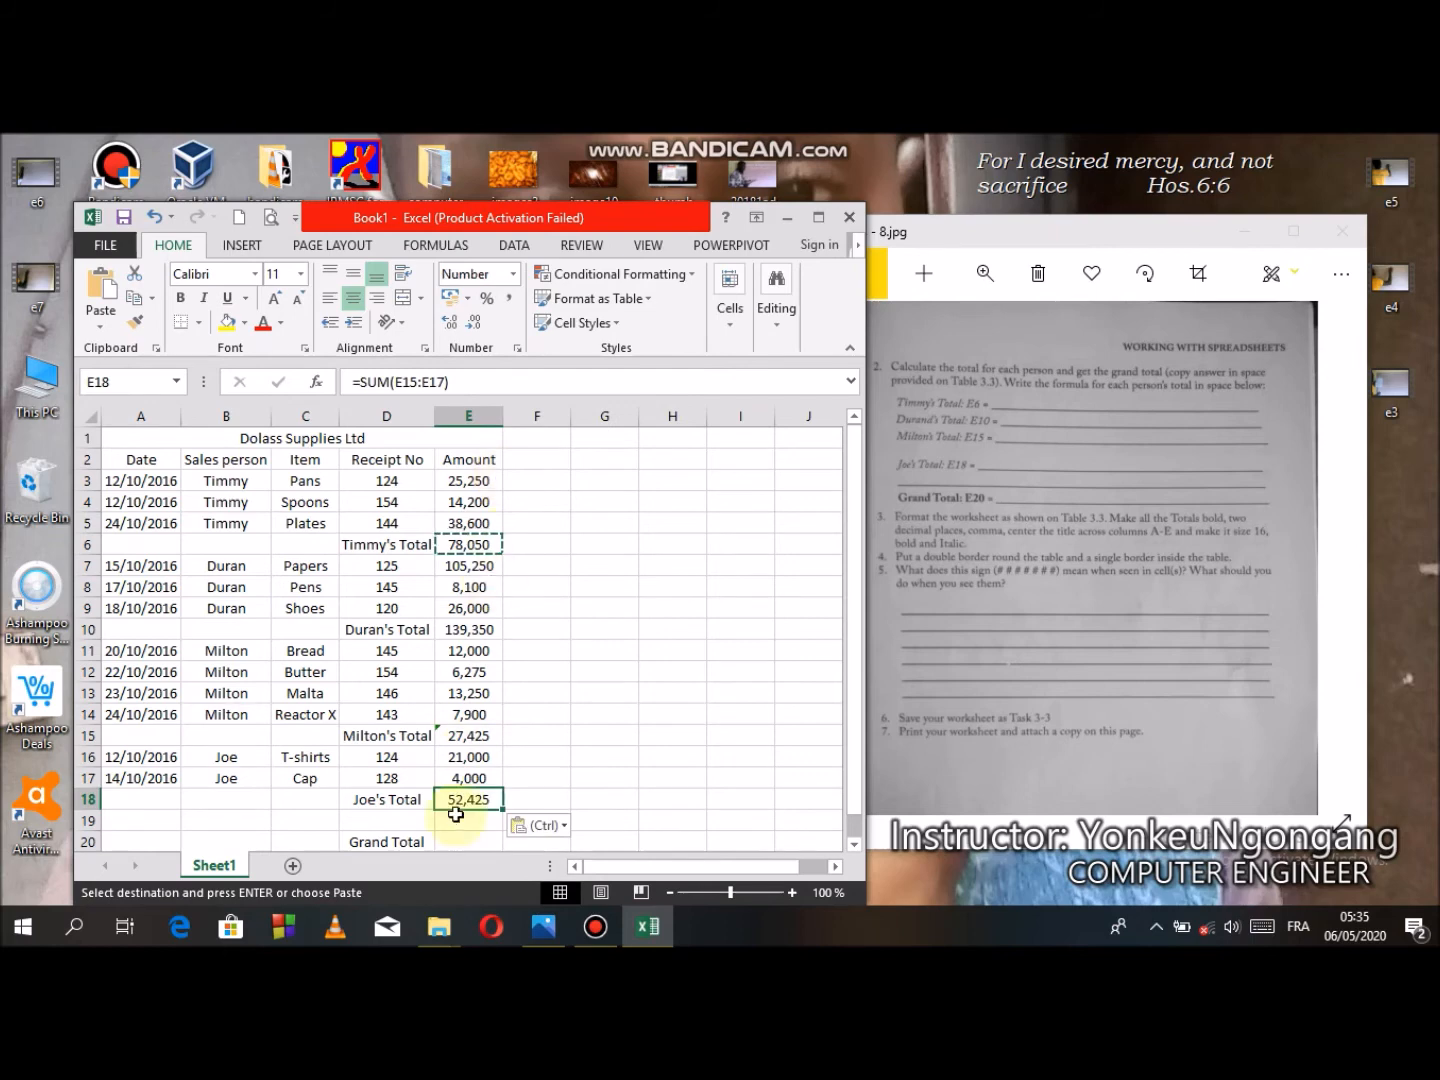
- Update Milton's total formula in E15 to include the adjacent cells, summing E11:E14
click(470, 736)
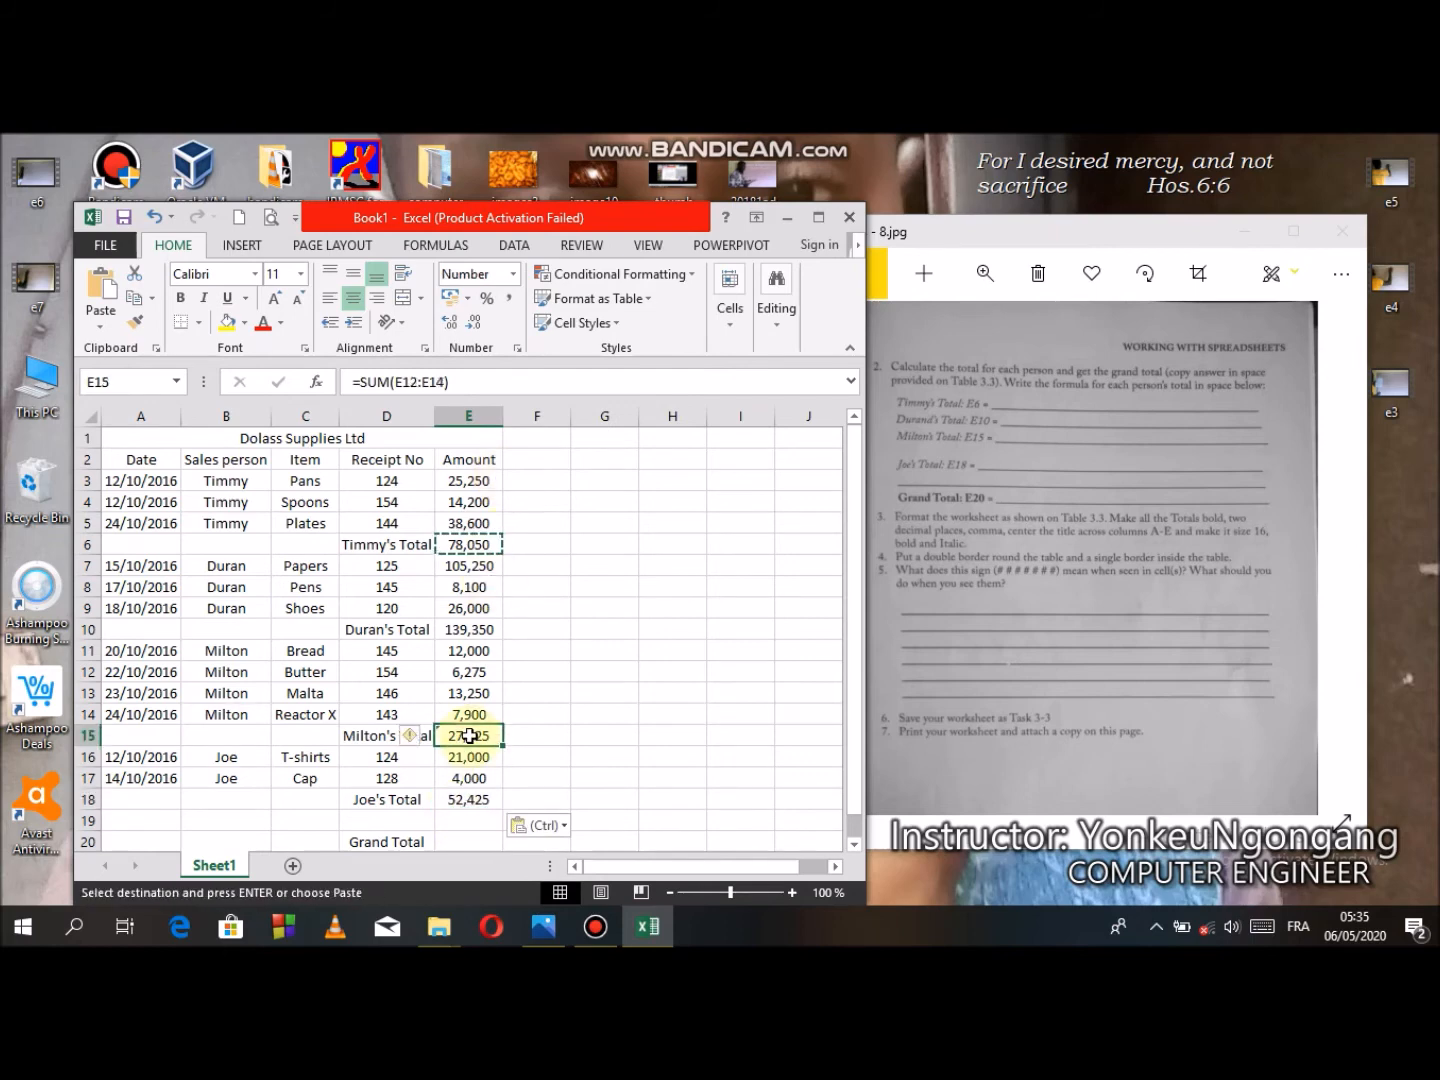
click(412, 735)
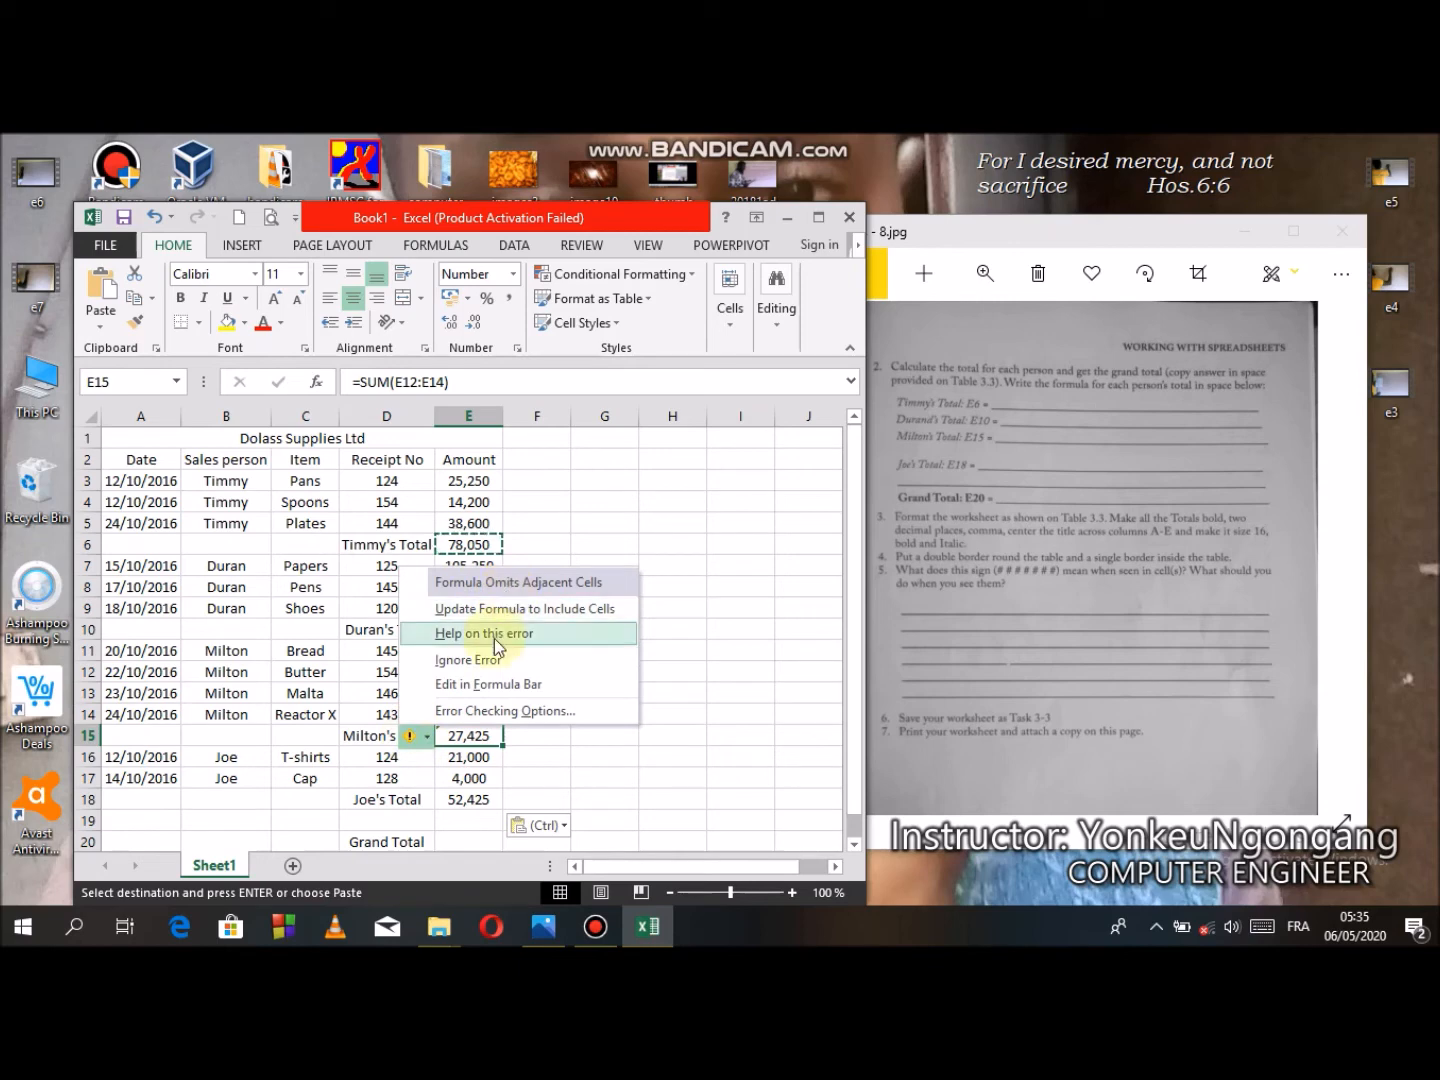
click(595, 609)
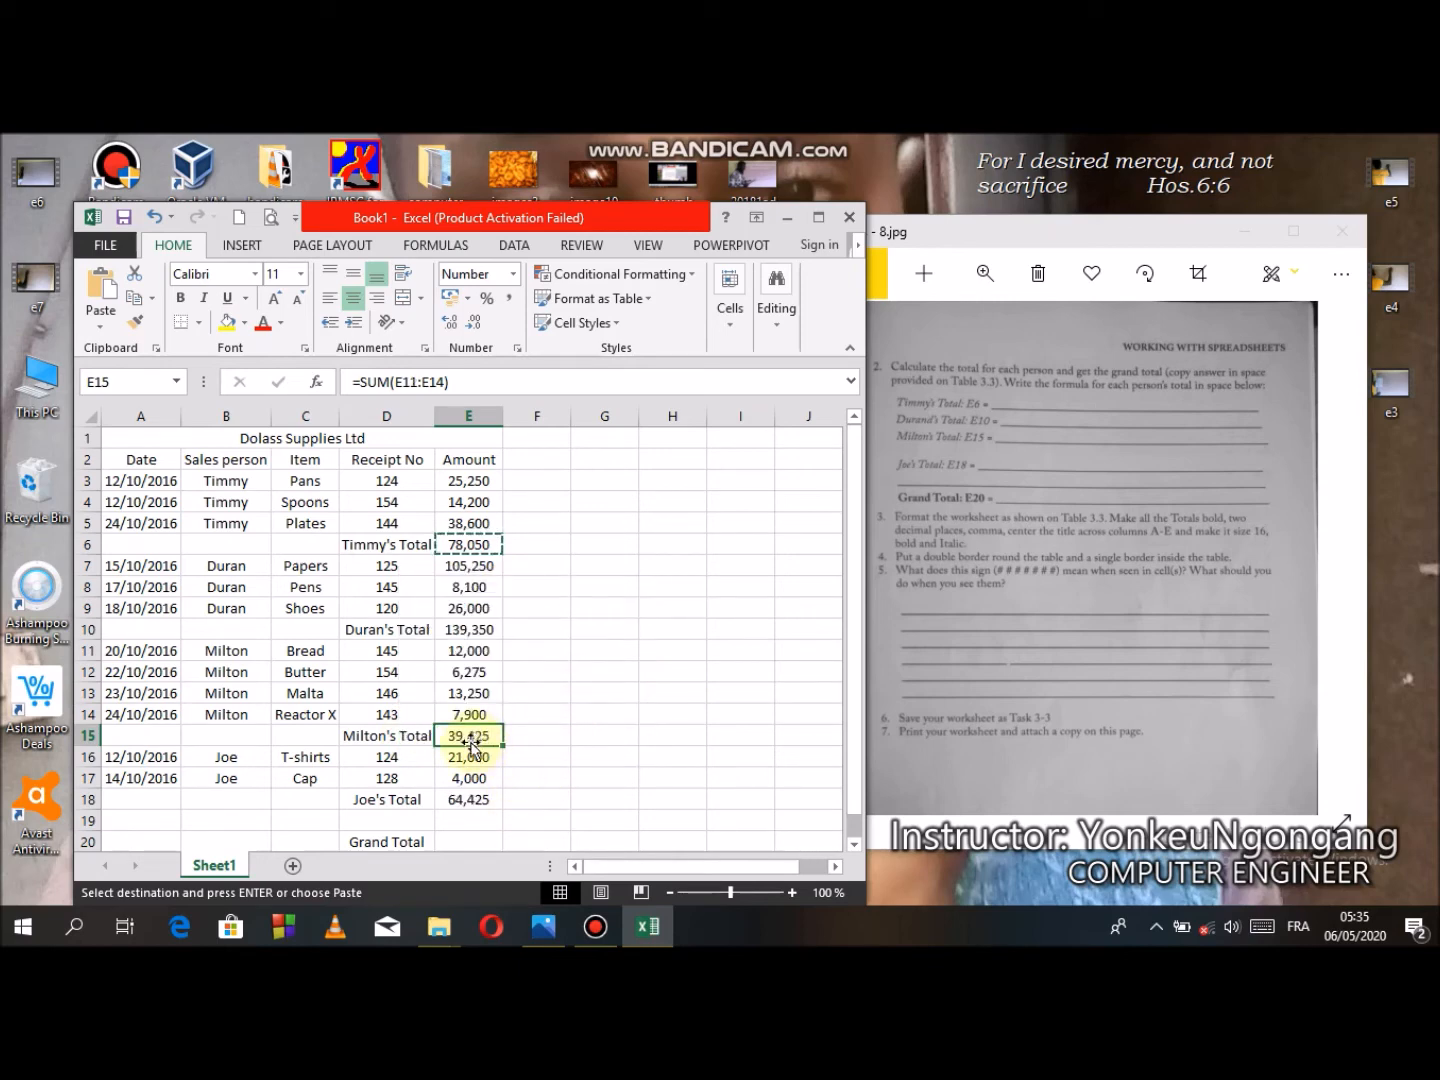
- Inspect the total formulas in E6, E15 and E18 to check which ranges they sum
click(470, 800)
click(481, 736)
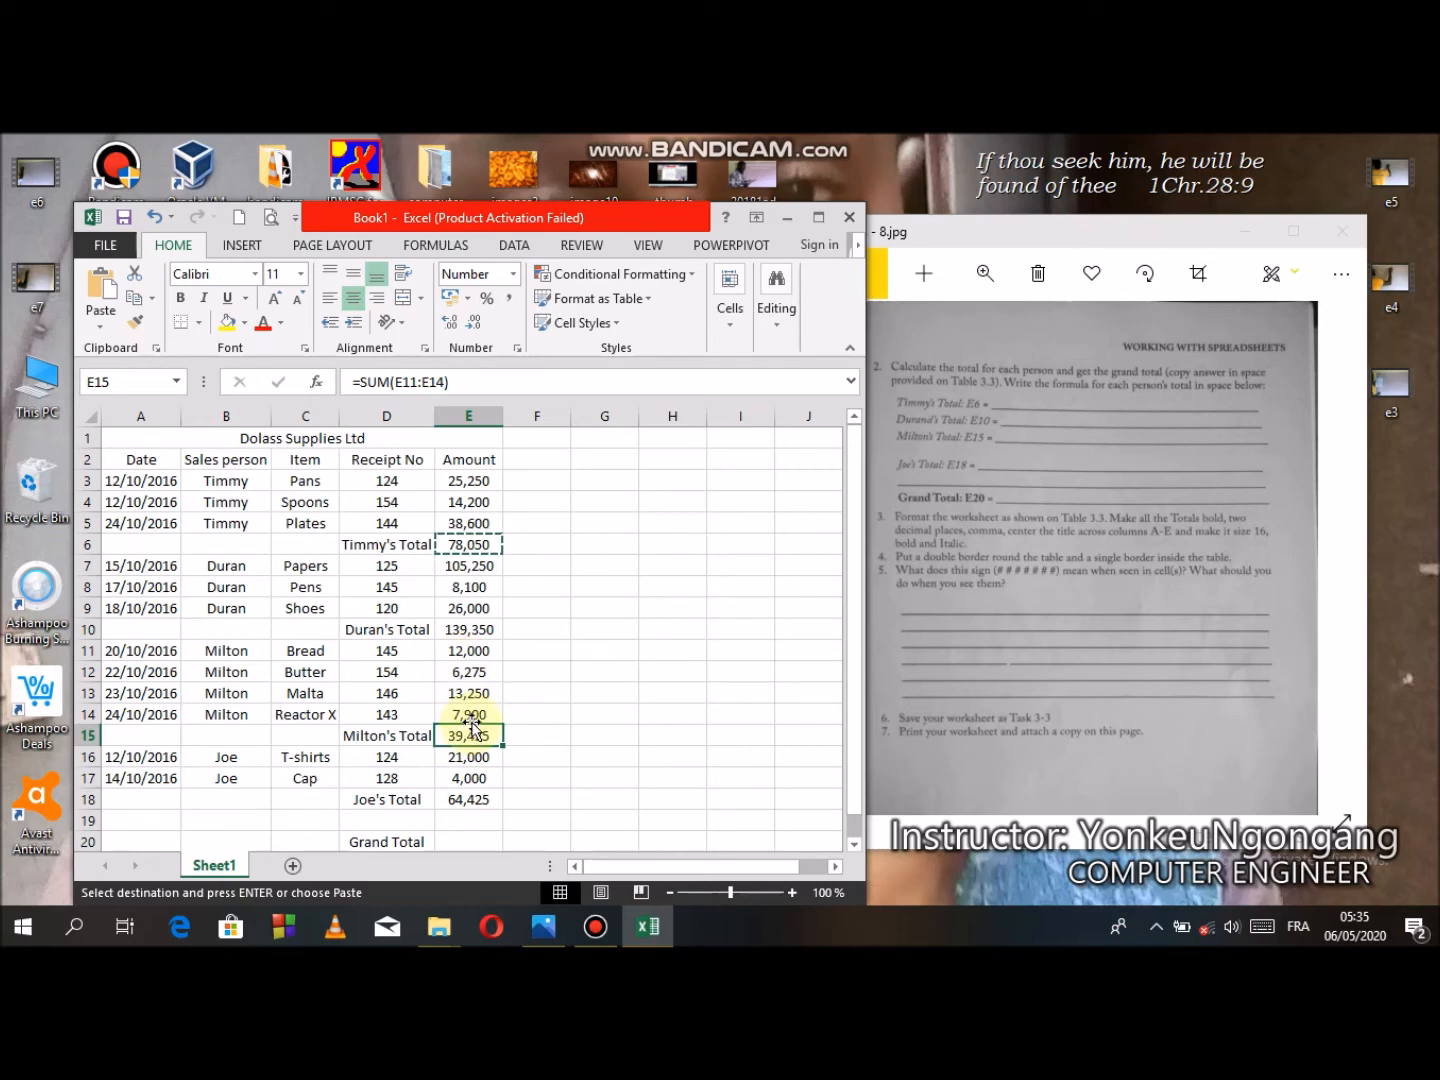
click(471, 806)
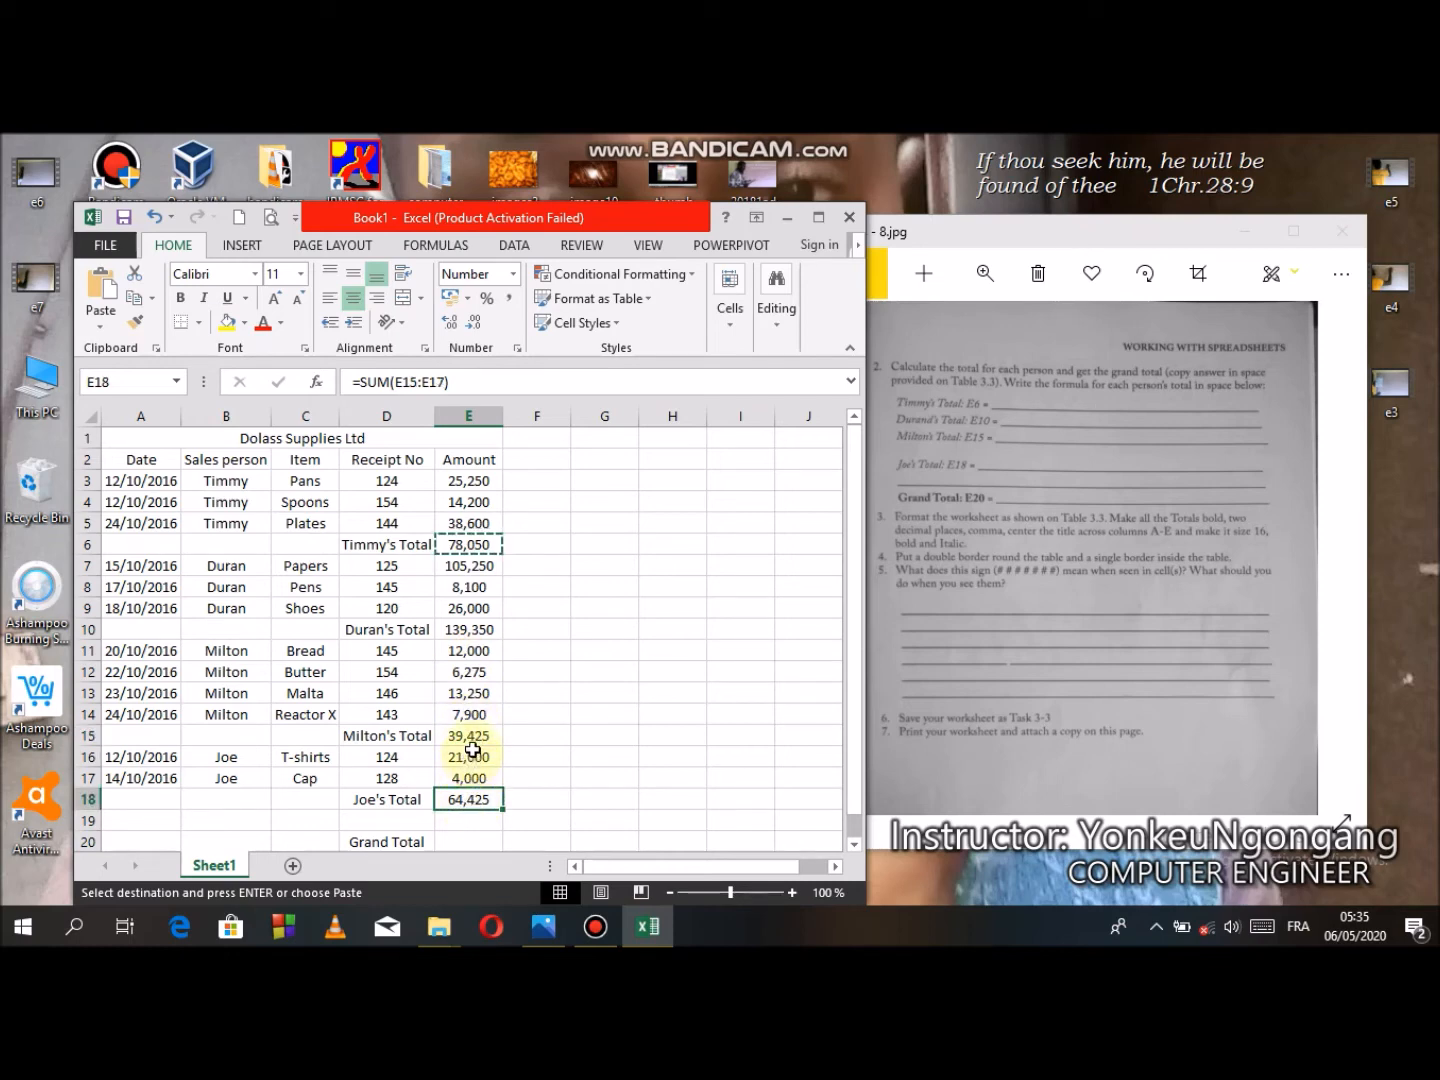
click(476, 736)
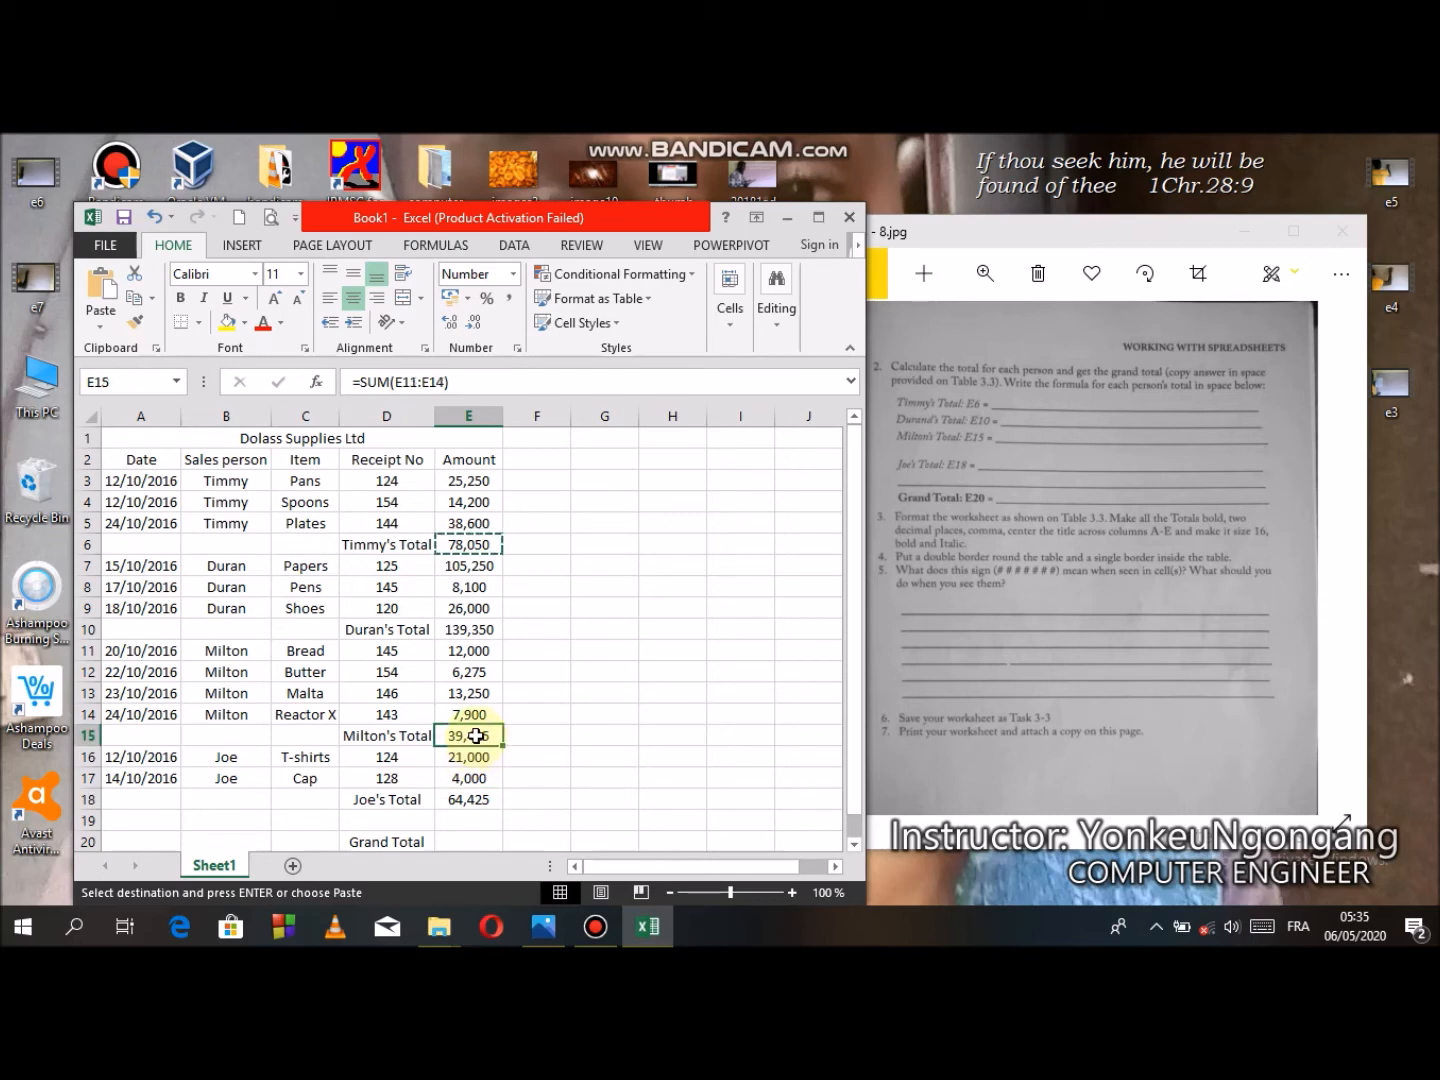
click(470, 800)
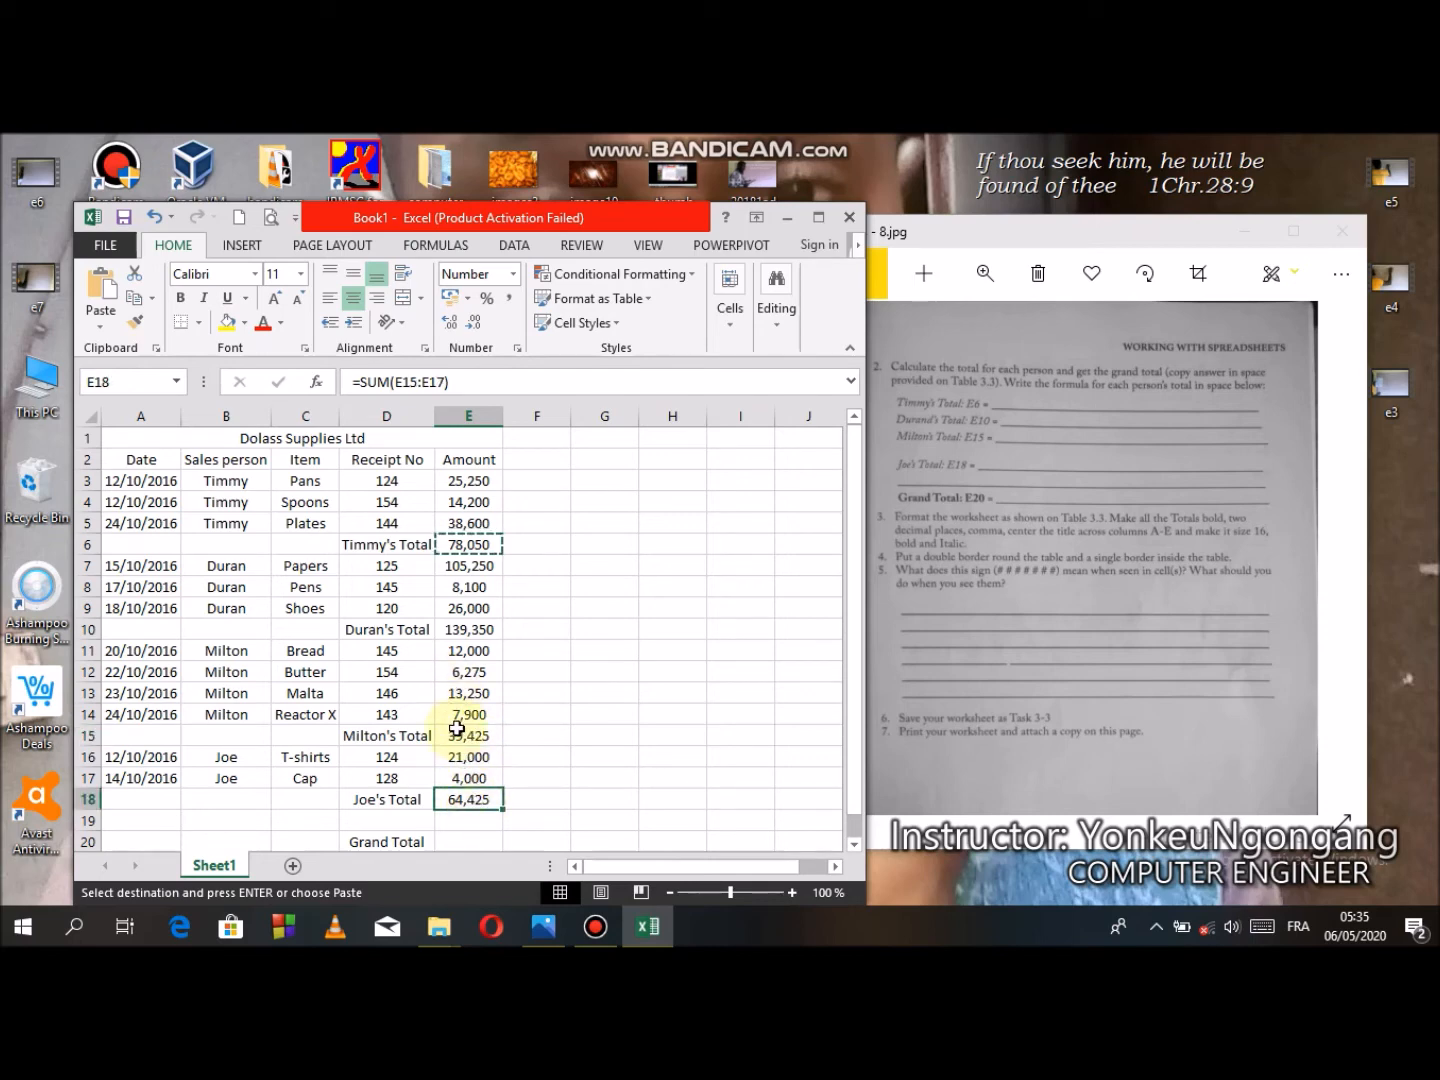
click(463, 542)
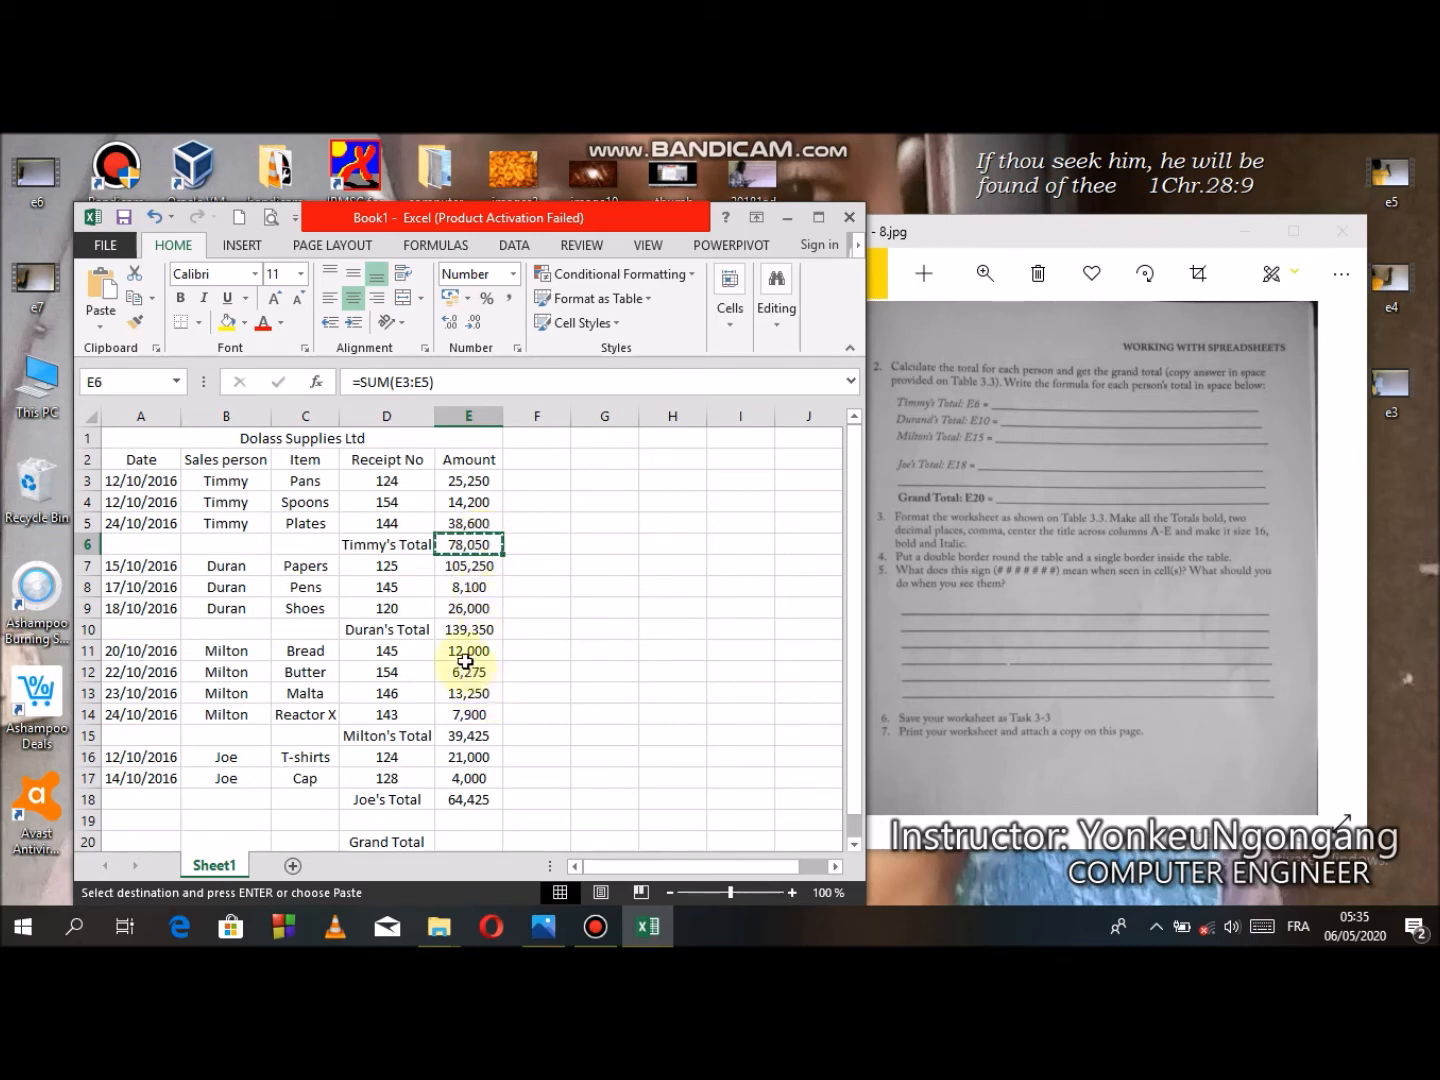
click(472, 737)
click(441, 382)
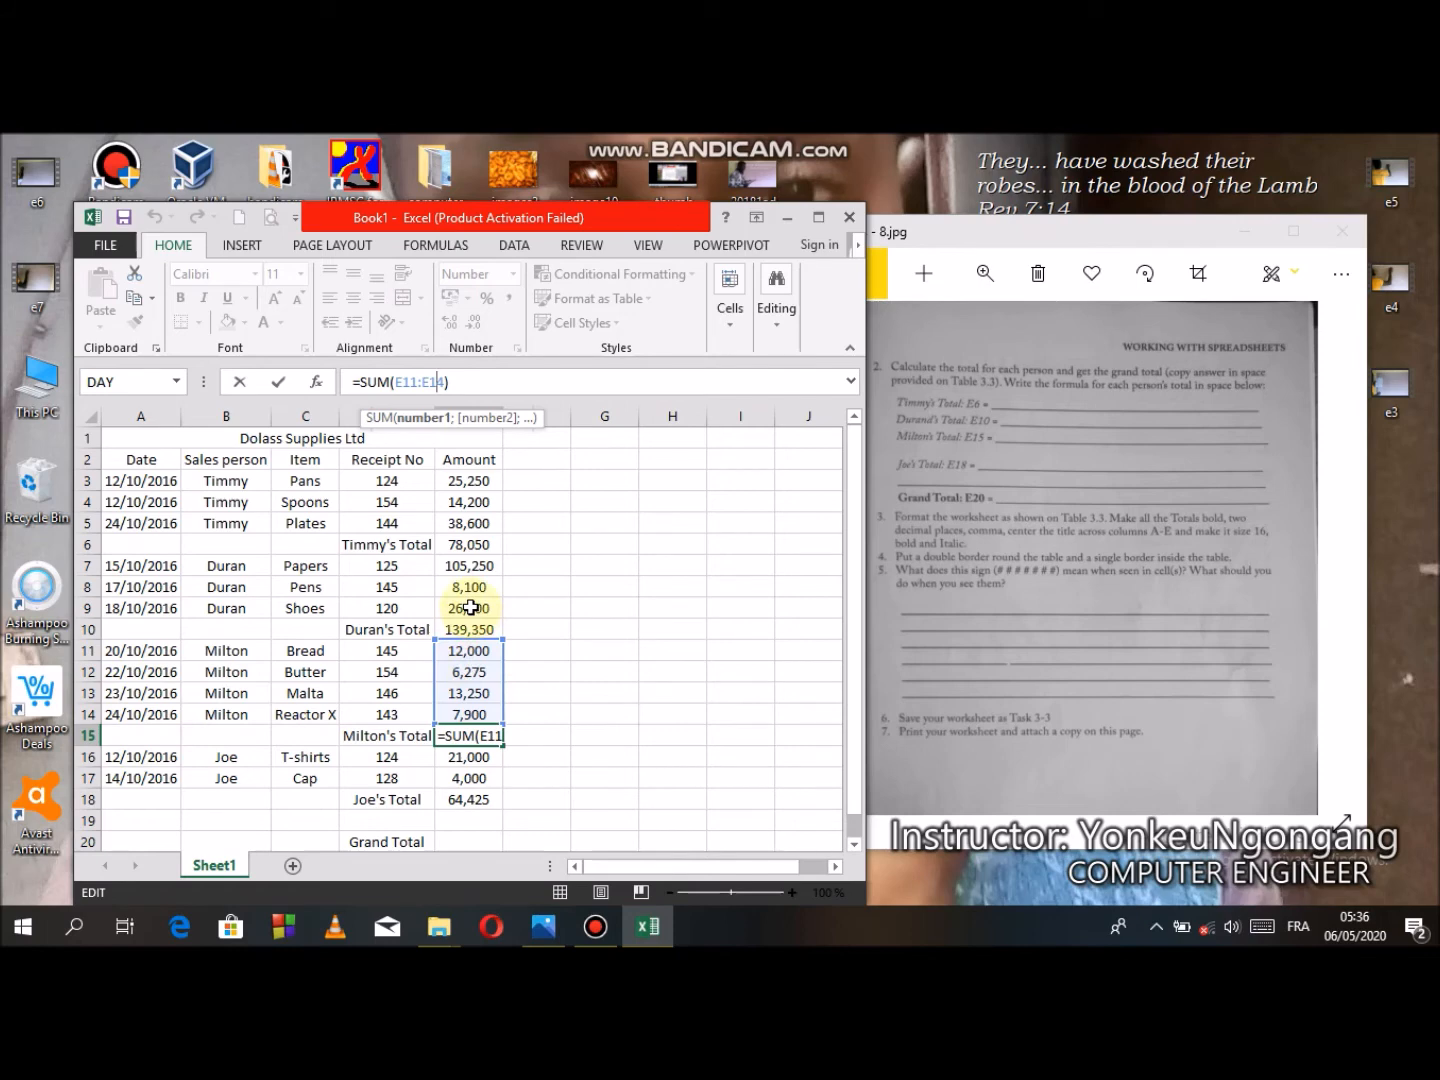
key(Return)
- Correct Joe's total formula in E18 so it sums E16:E17
click(472, 798)
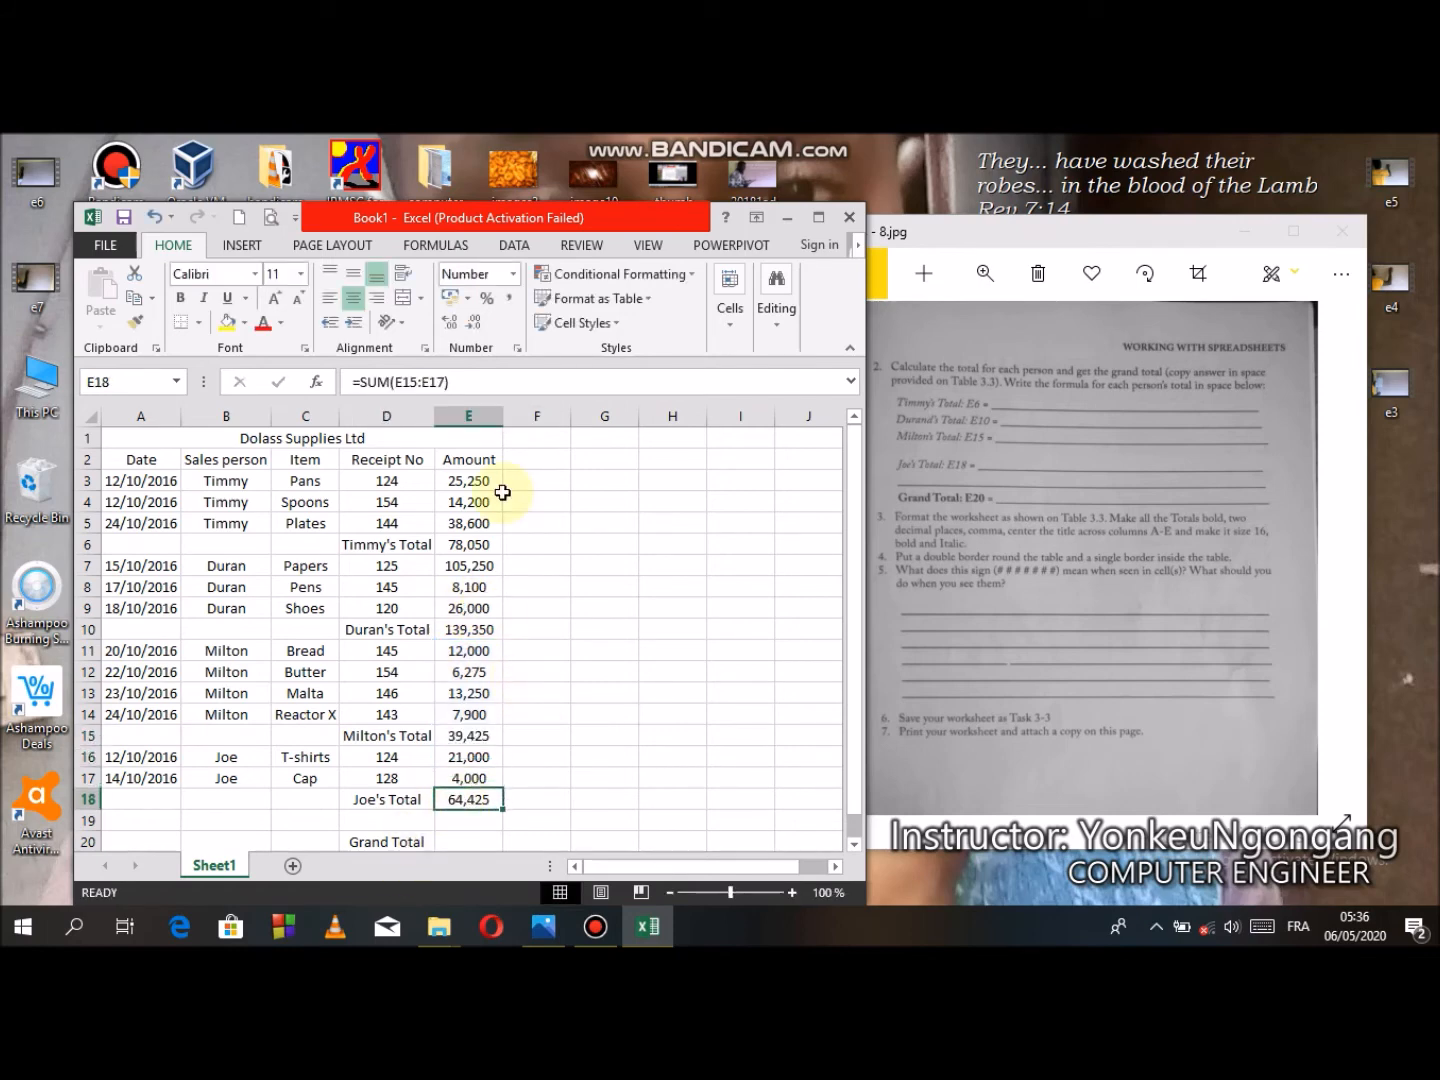
click(441, 381)
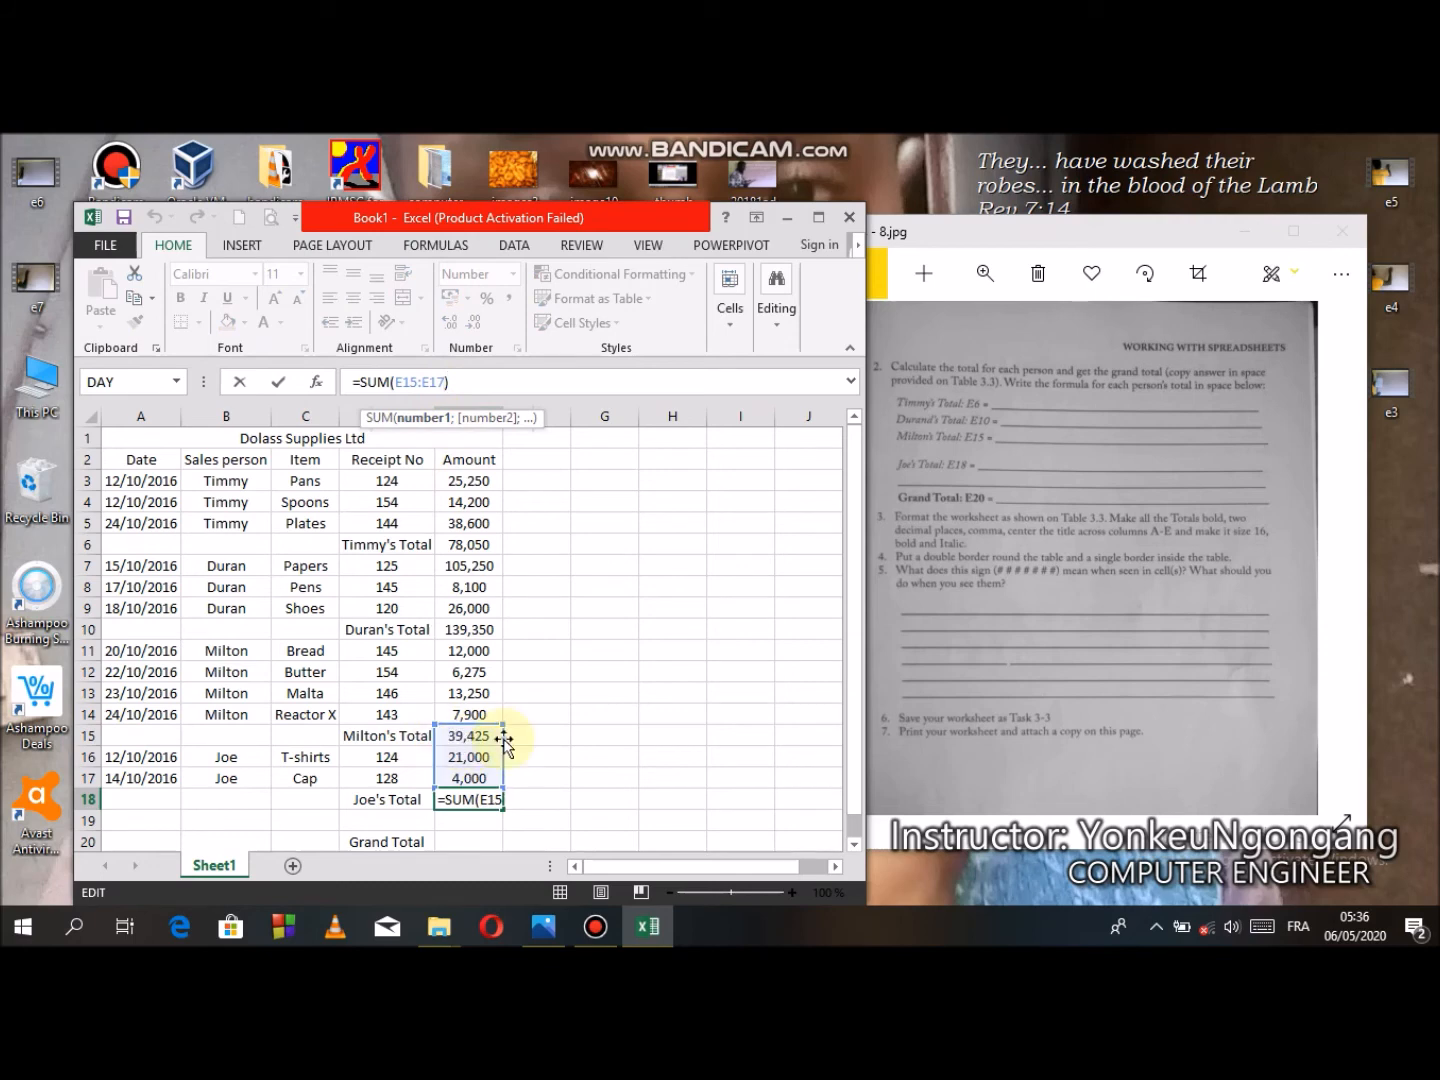
drag(503, 724, 506, 756)
key(Return)
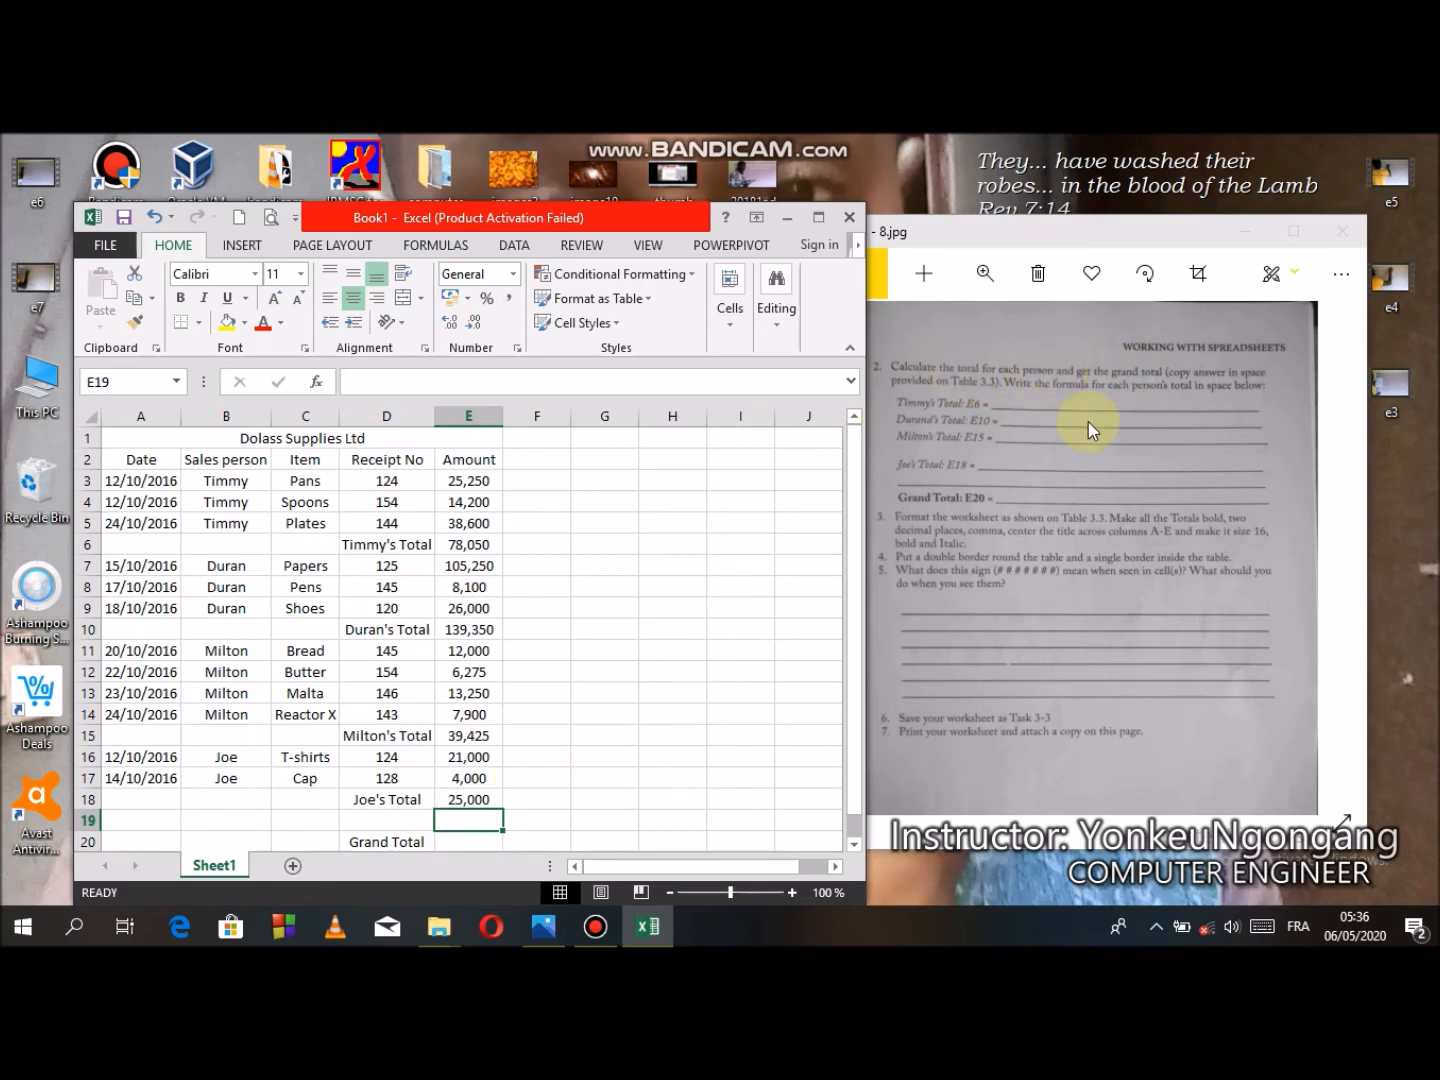
- Enter the grand total formula =E6+E10+E15+E18 in cell E20
click(469, 838)
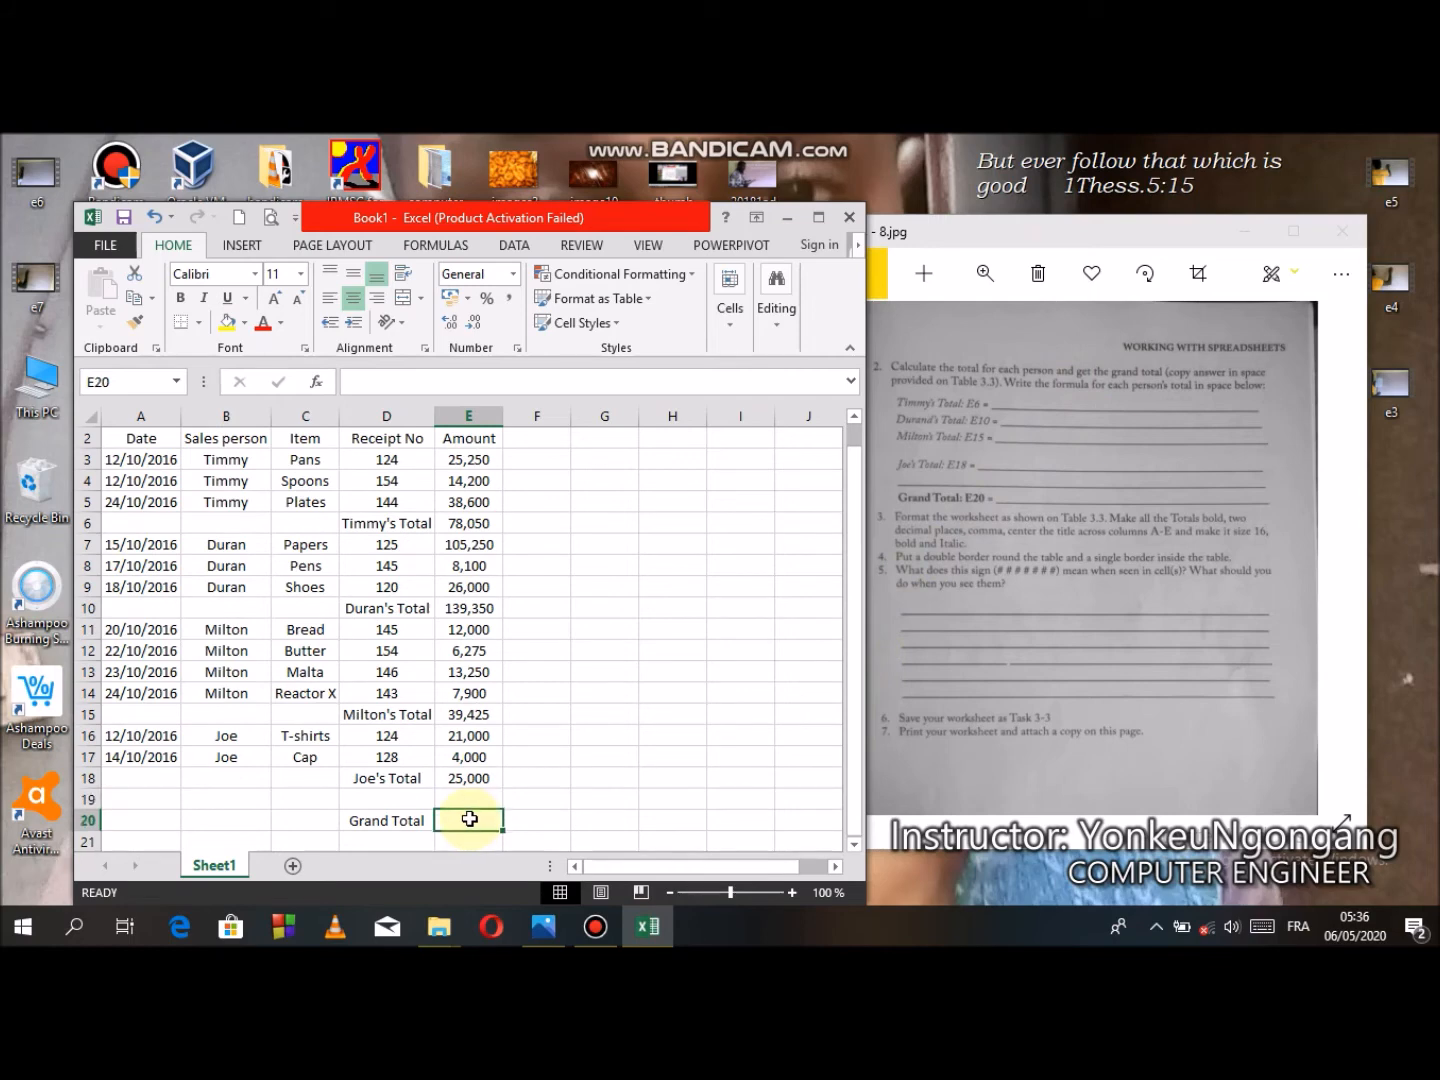
text(=)
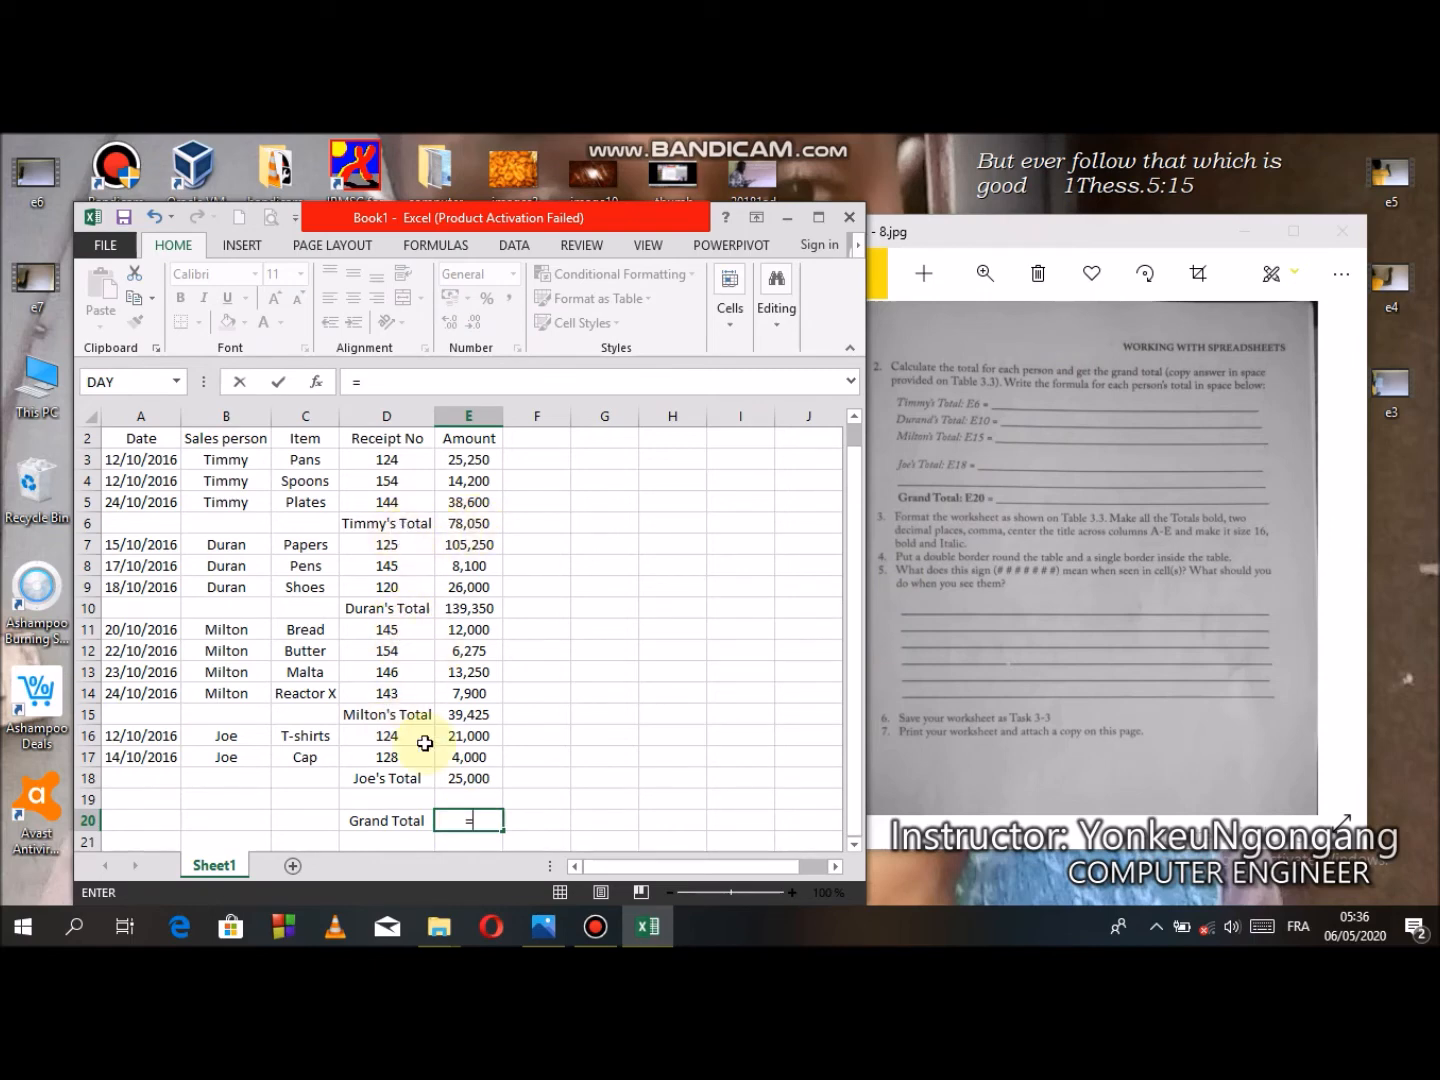
click(467, 527)
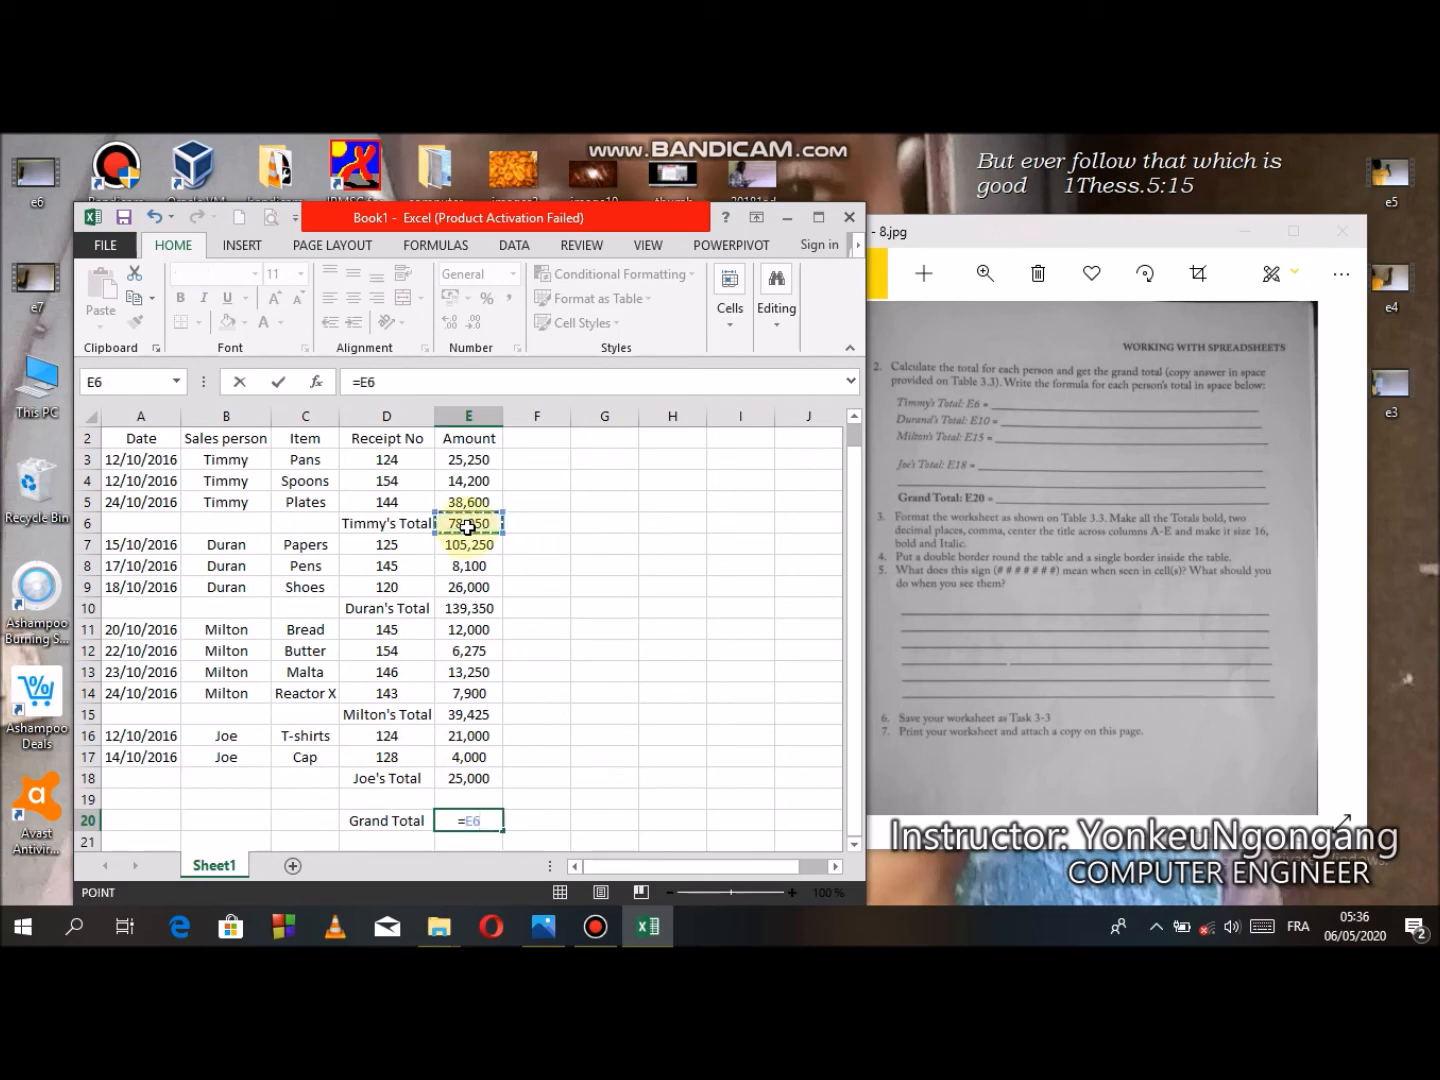
text(+)
click(478, 608)
text(+)
click(473, 715)
text(+)
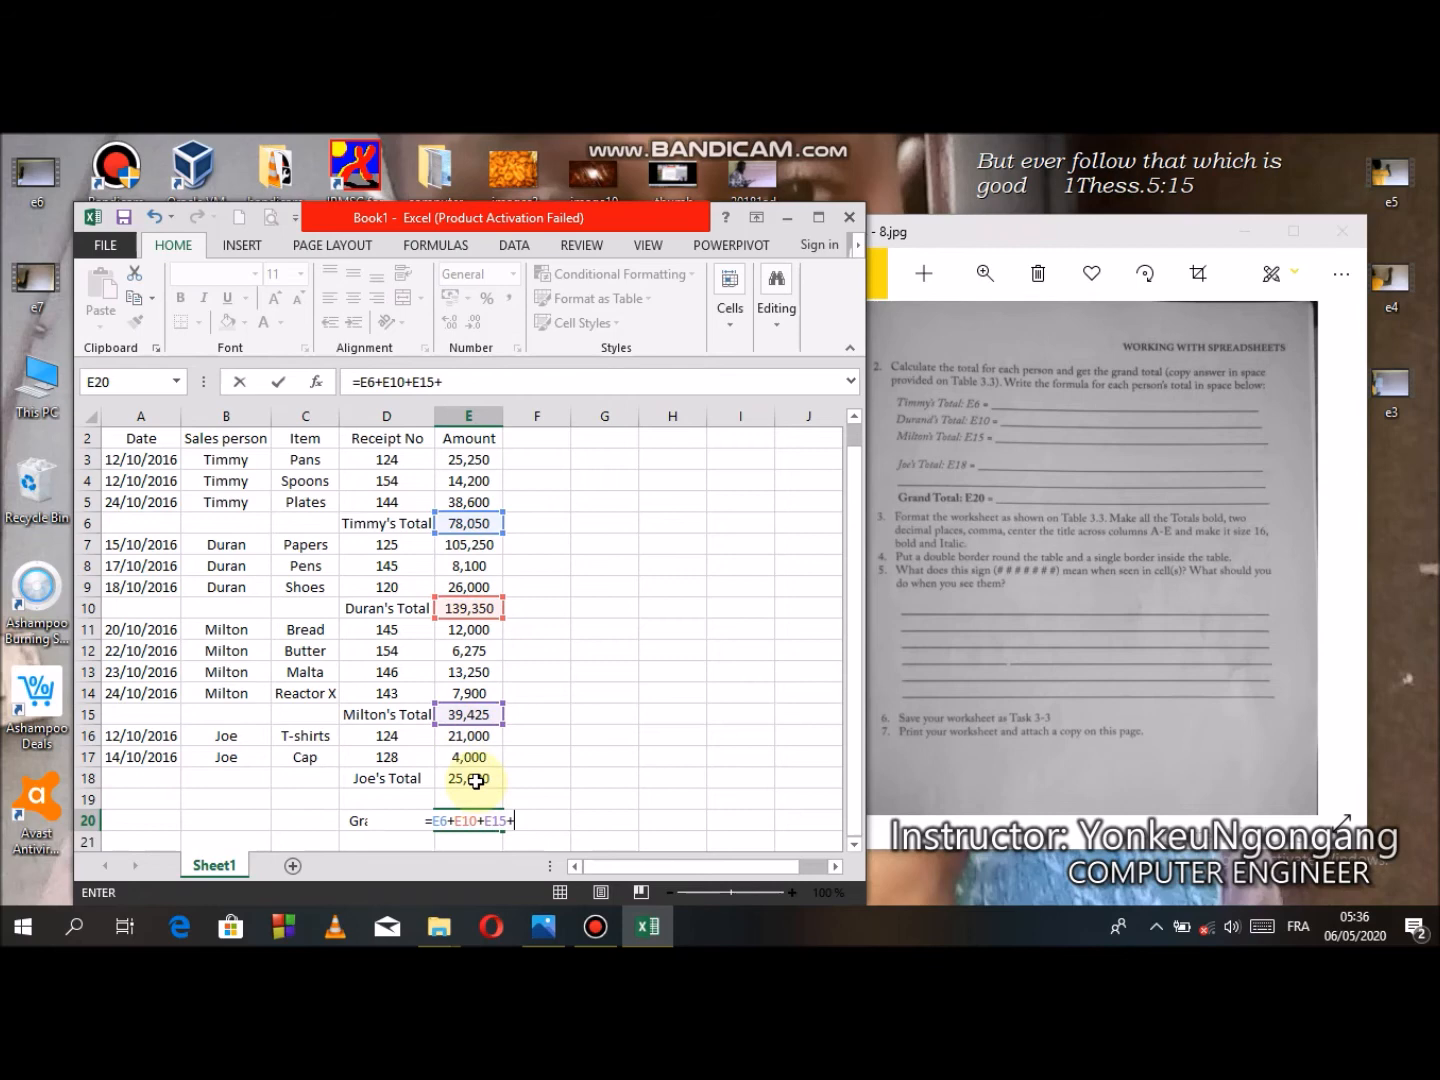
click(476, 780)
key(Return)
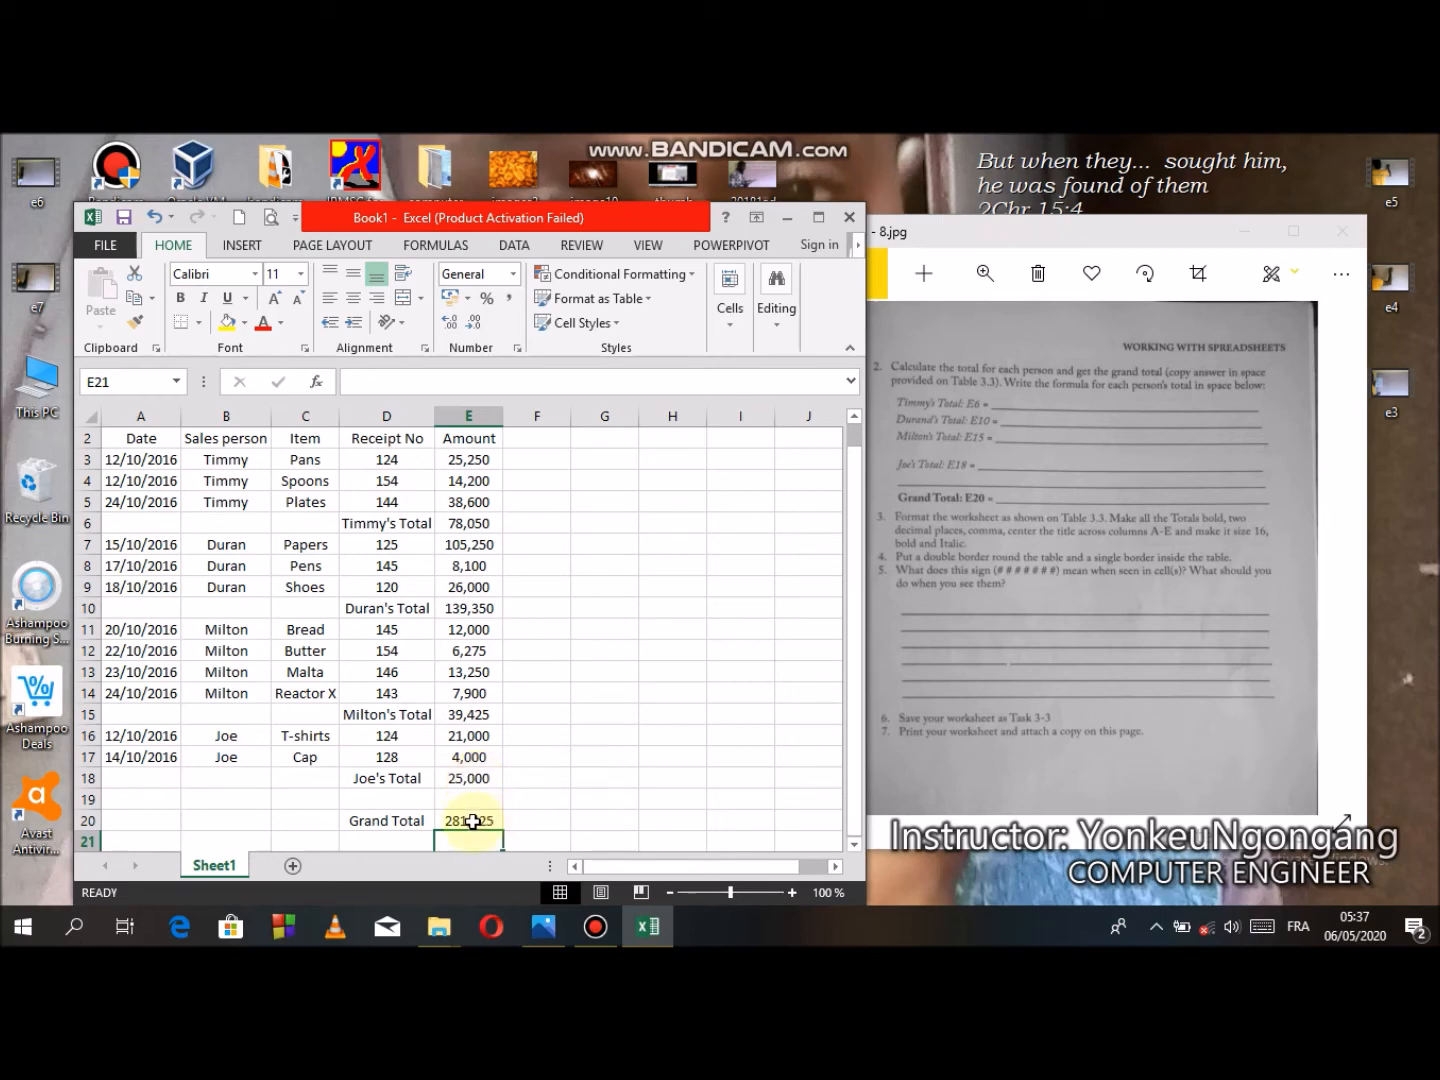
- Make the merged Dolass Supplies Ltd title bold
click(466, 822)
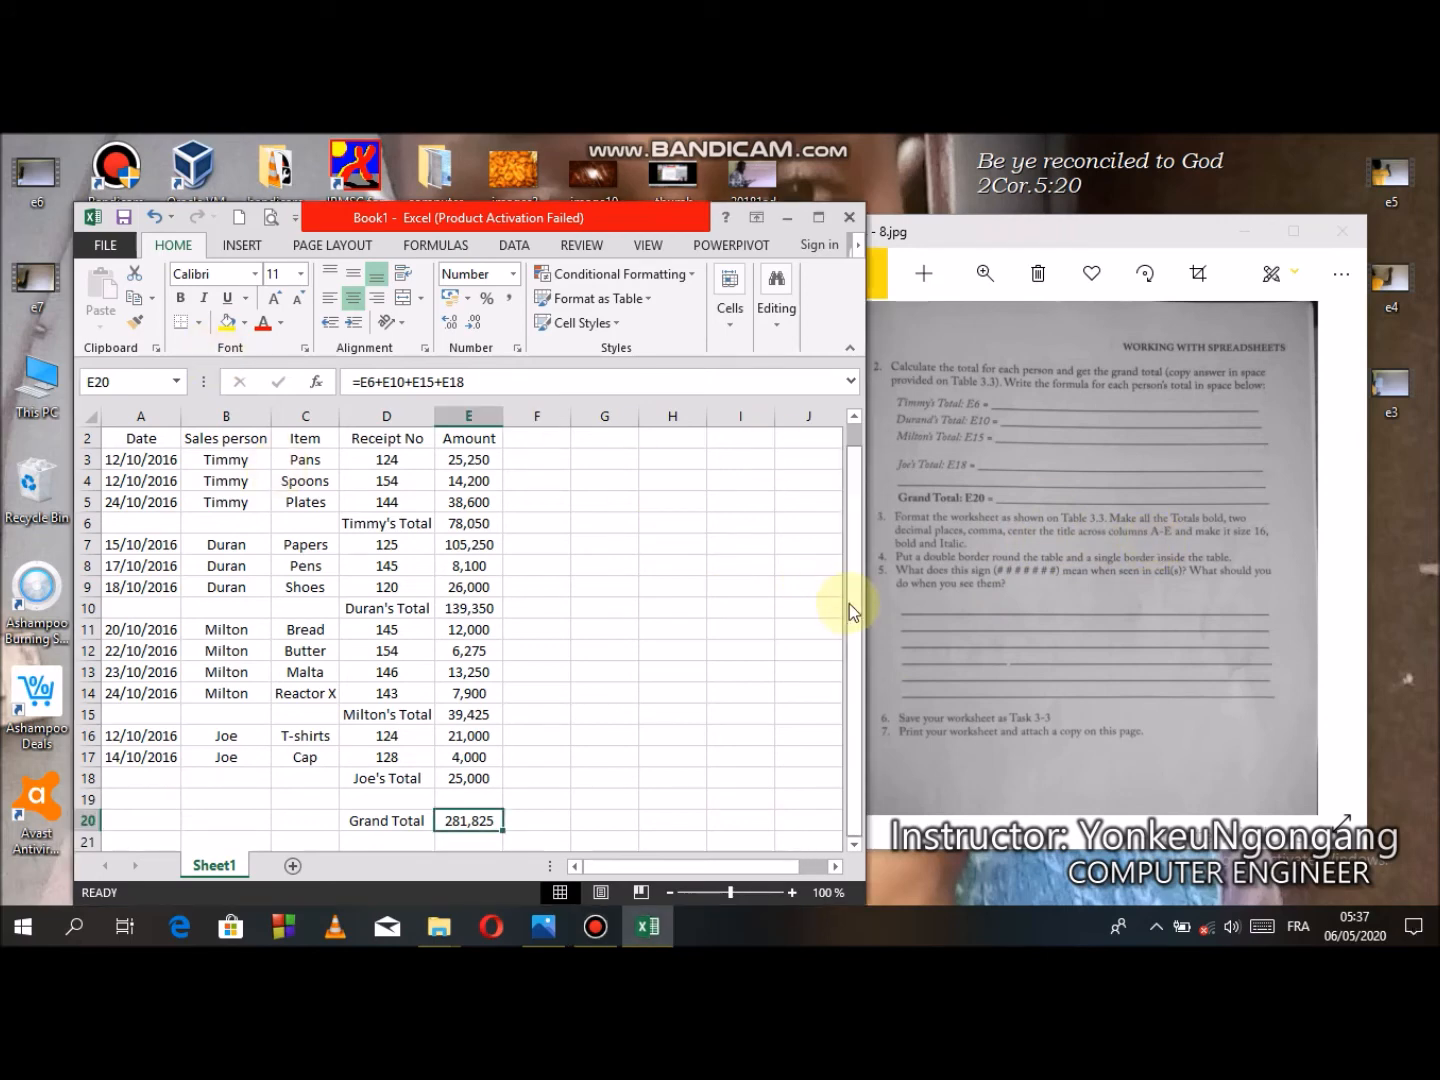
drag(851, 601, 852, 563)
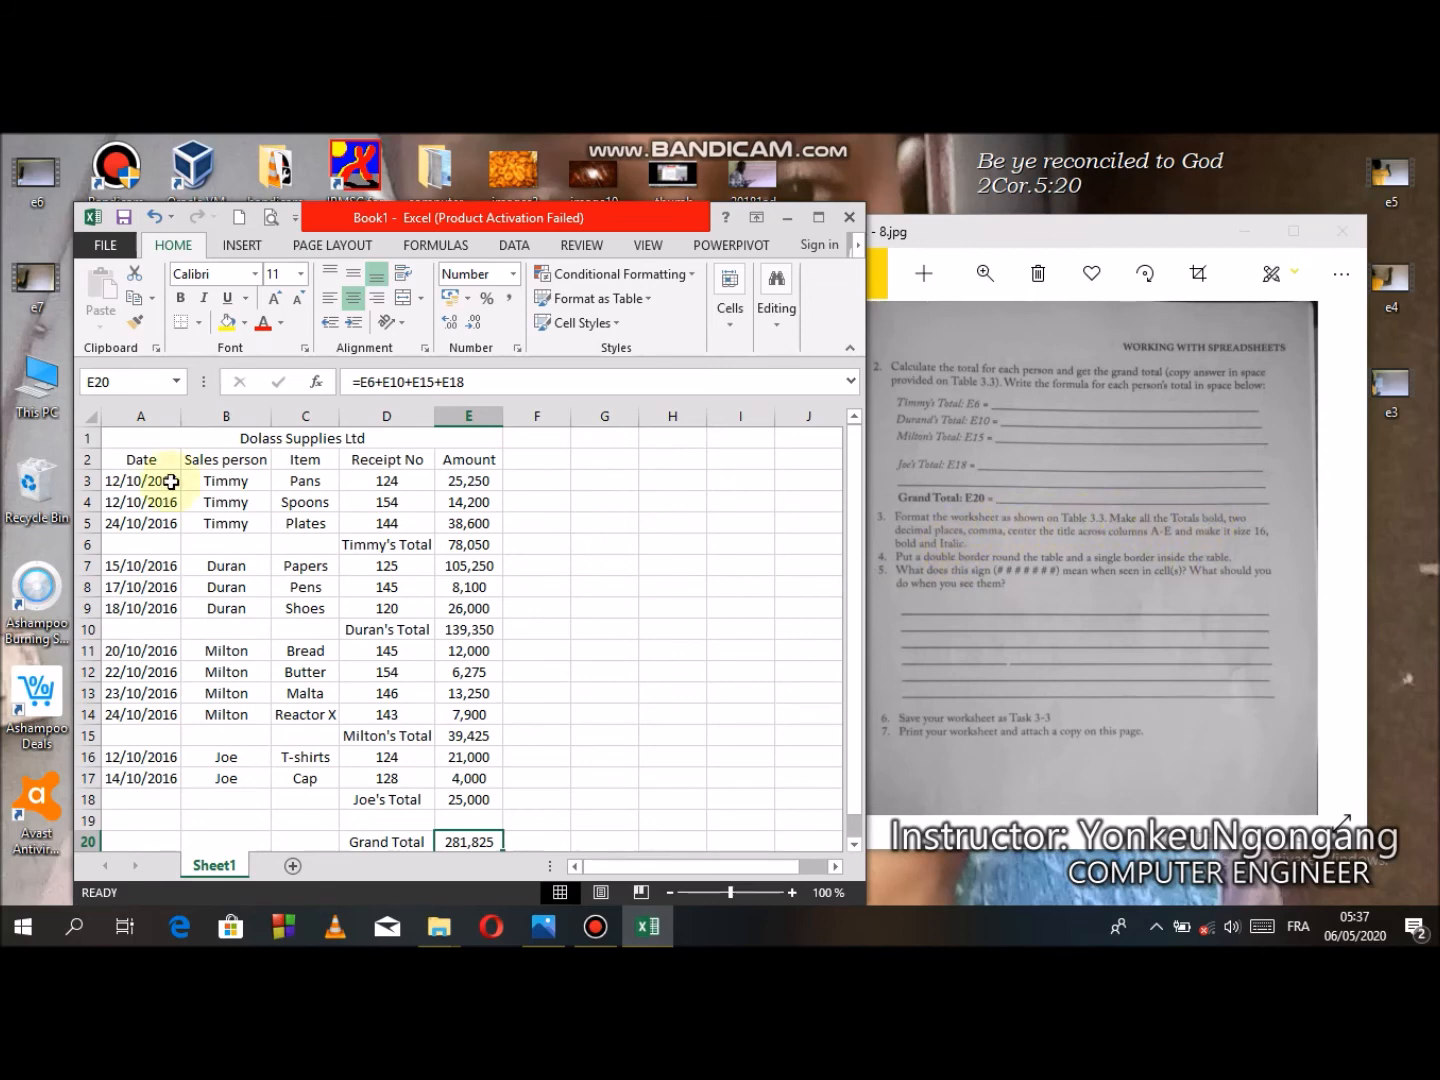
click(237, 436)
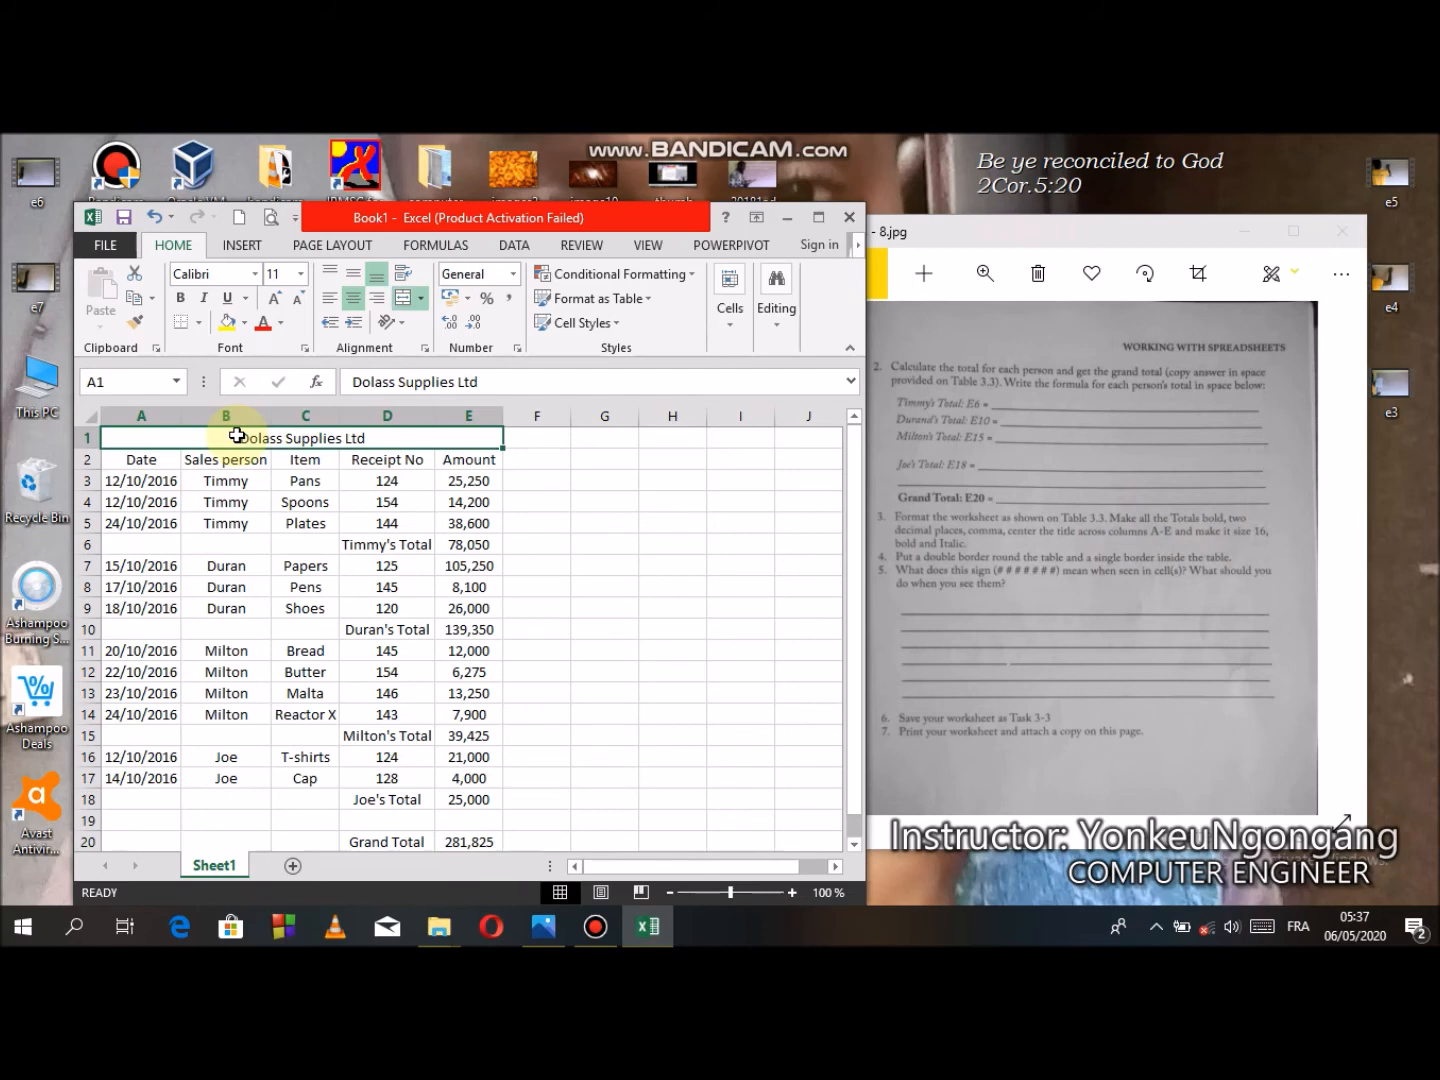
click(180, 298)
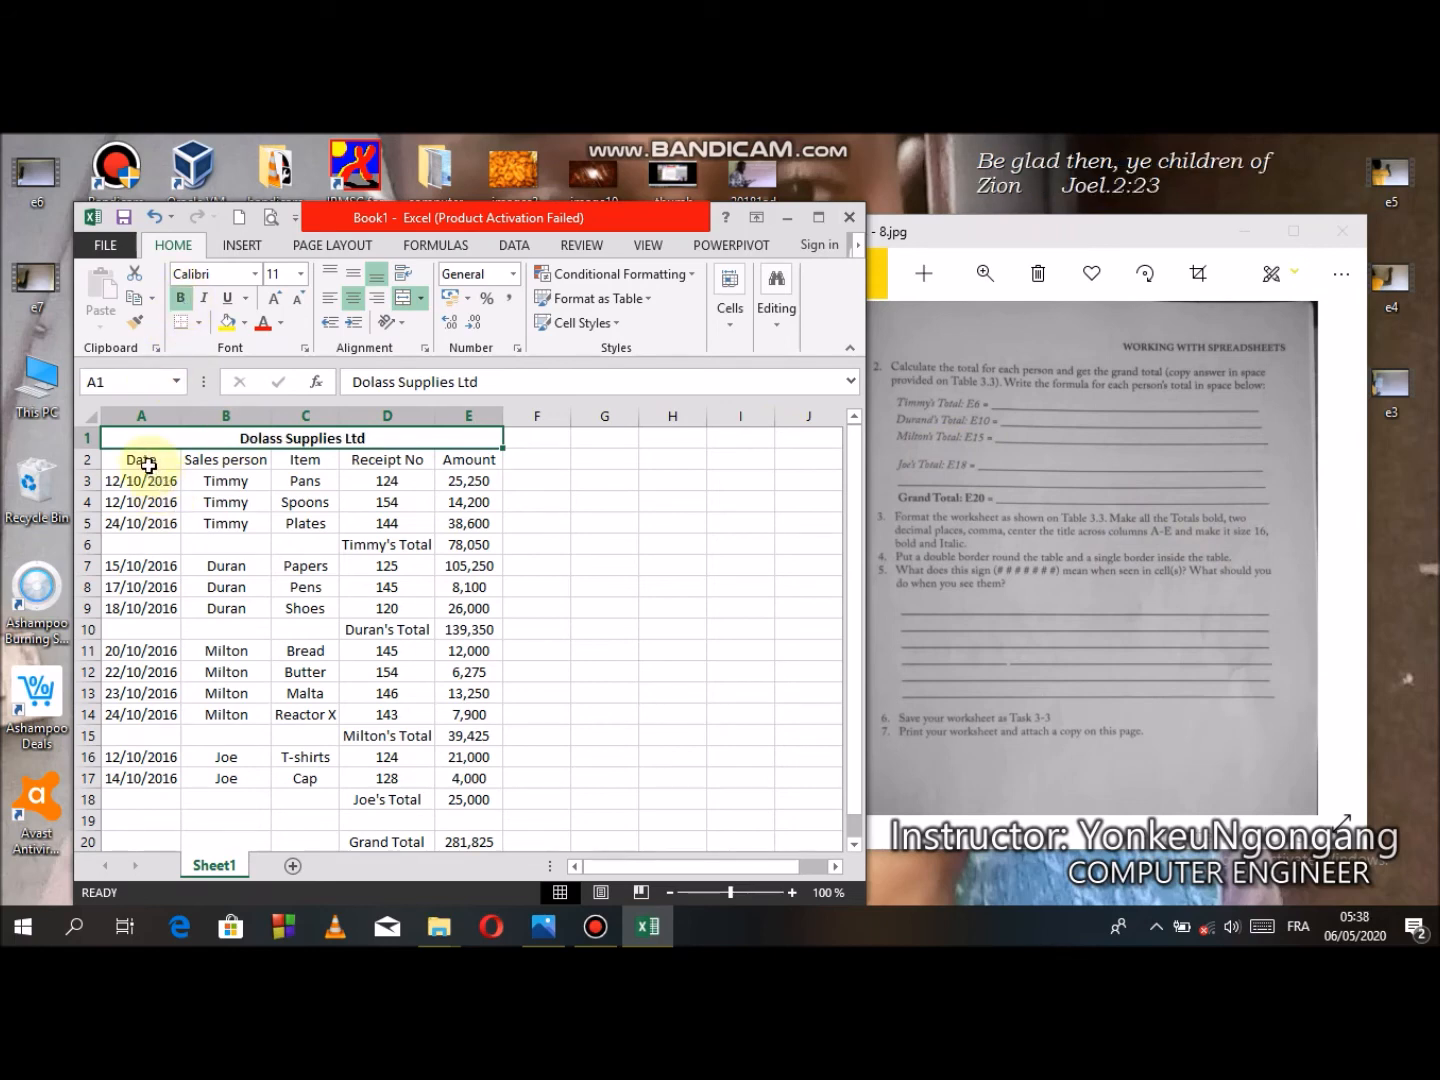
- Make the Timmy's, Duran's, Milton's, Joe's Total and Grand Total labels bold
click(362, 546)
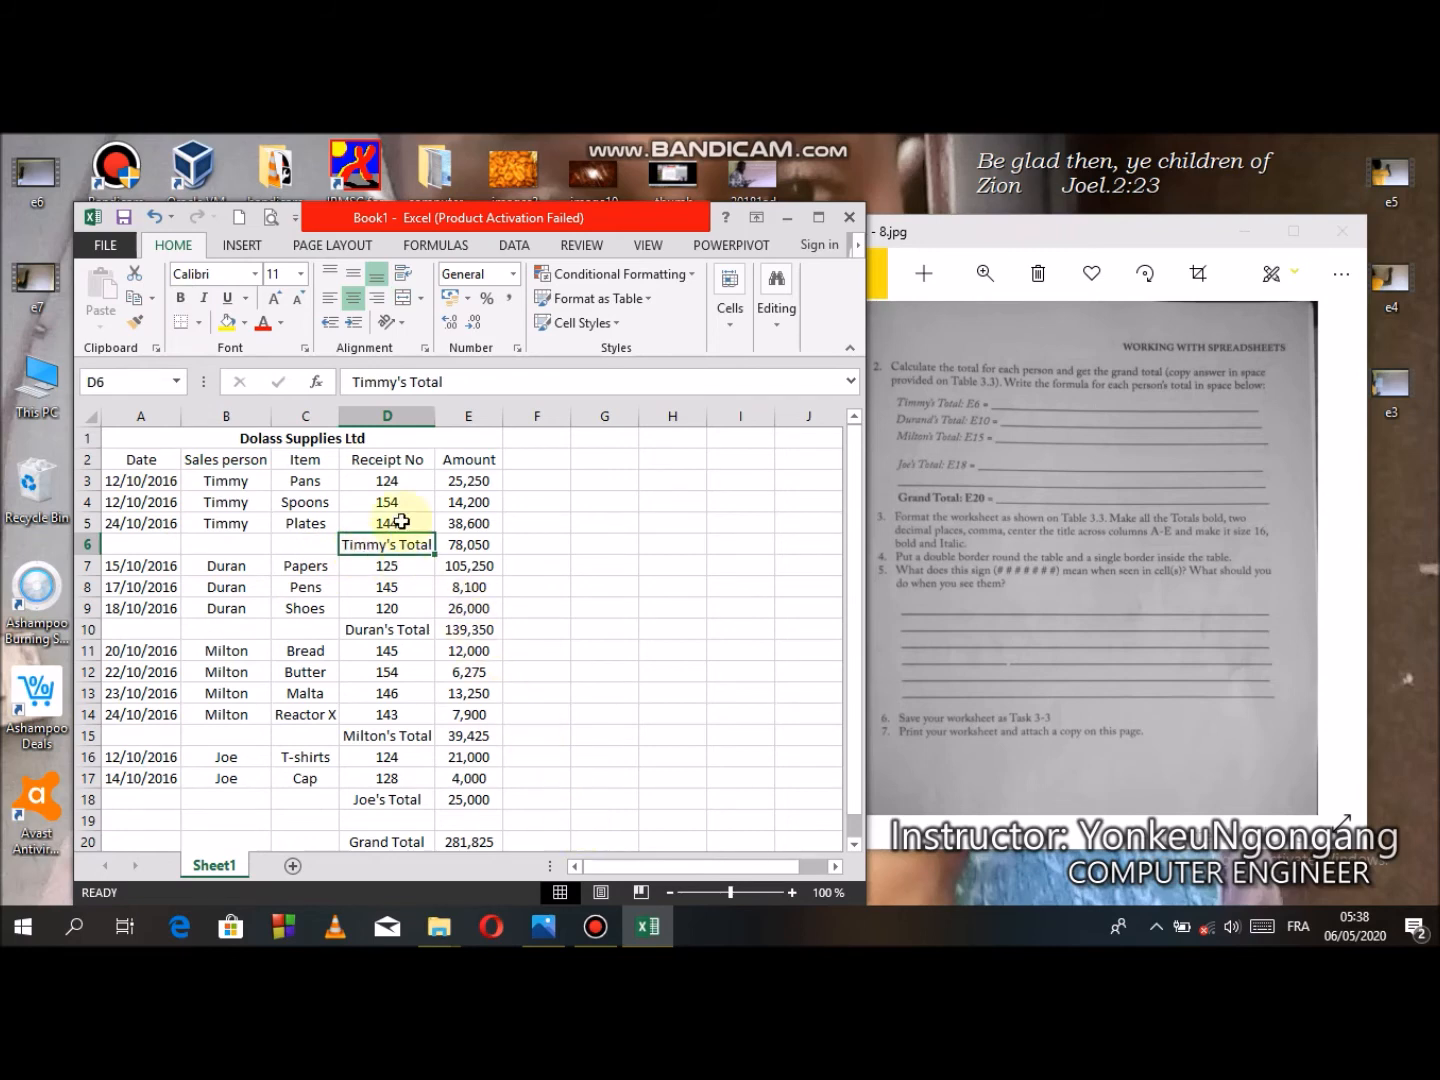
click(180, 300)
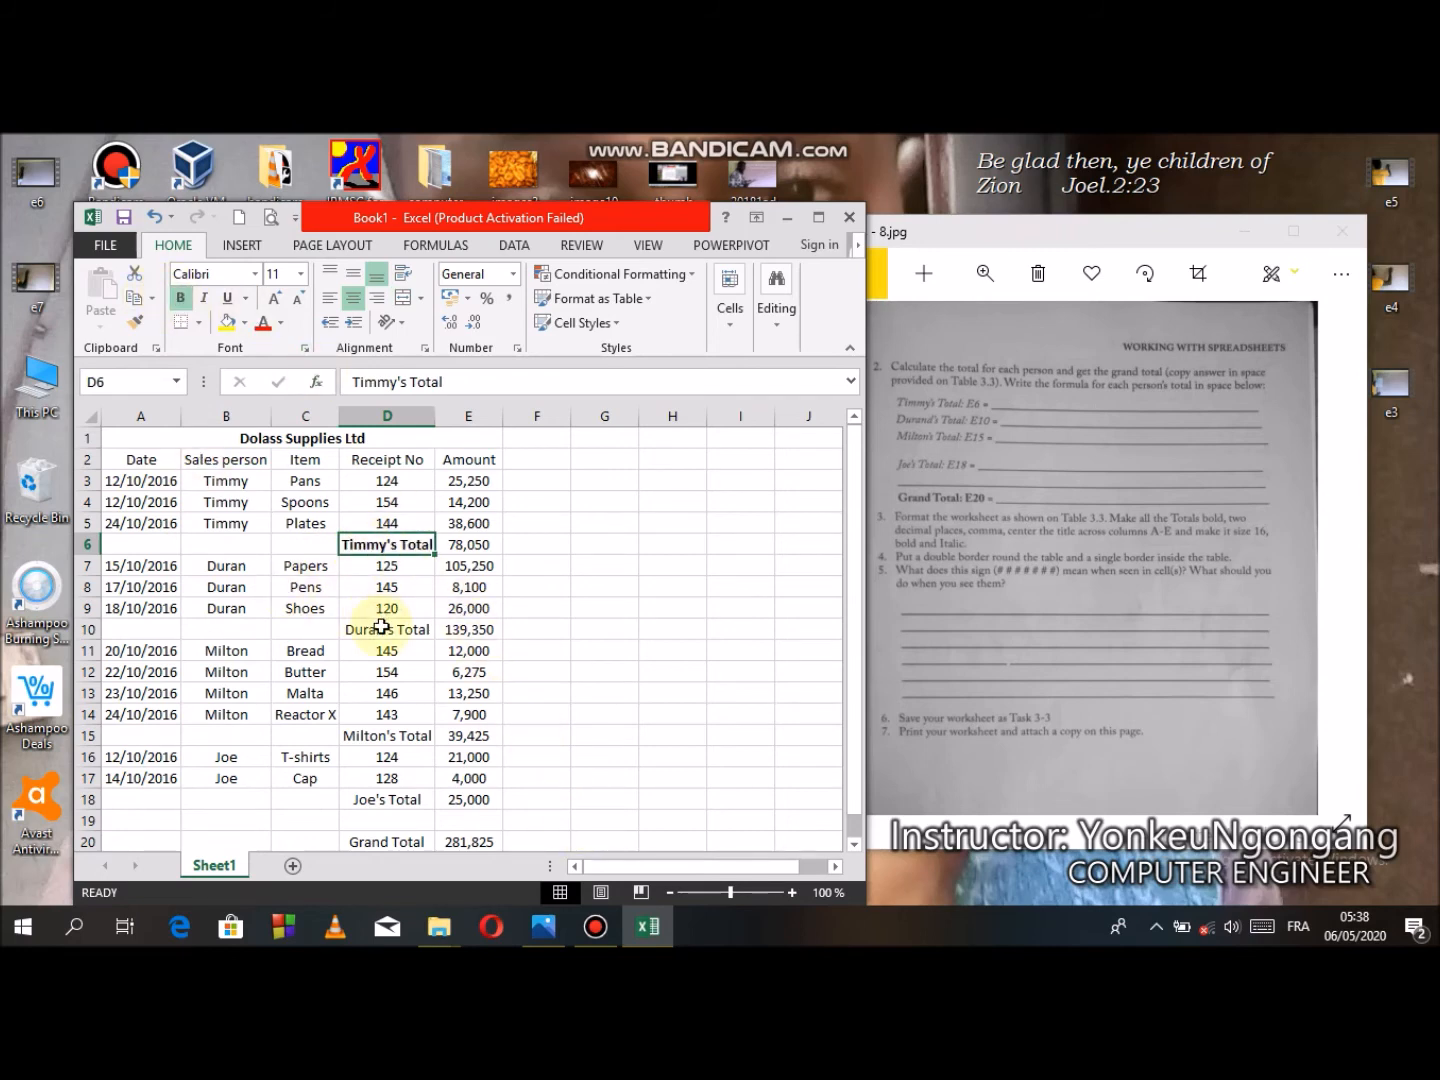
click(384, 625)
click(181, 297)
click(385, 735)
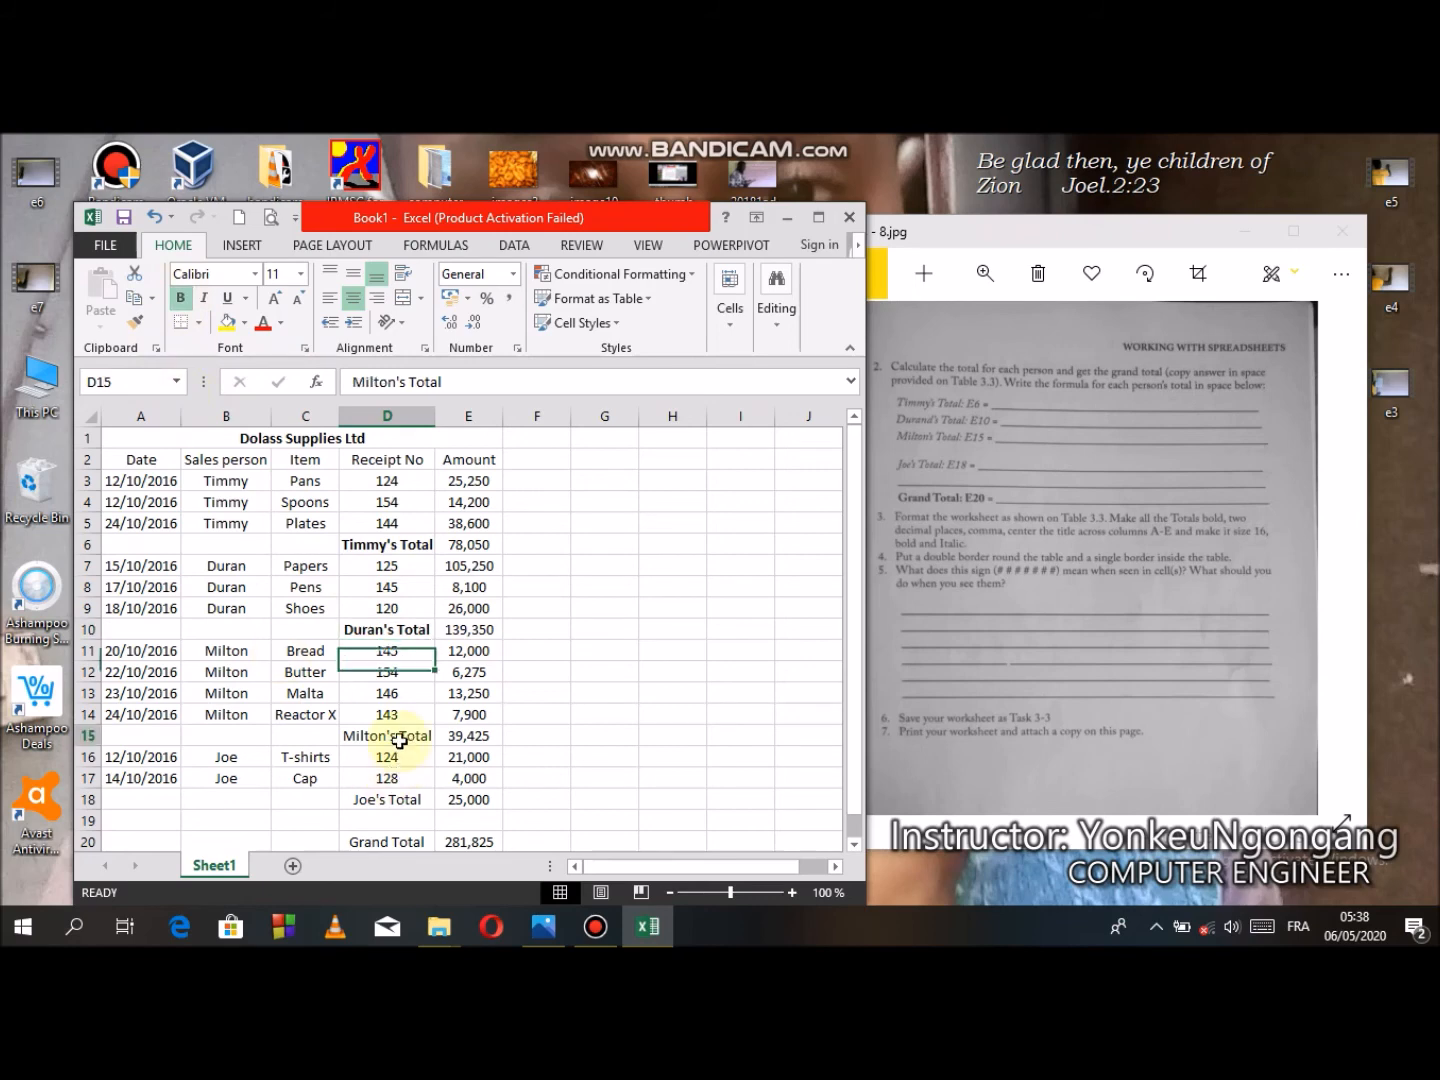
click(181, 299)
click(387, 799)
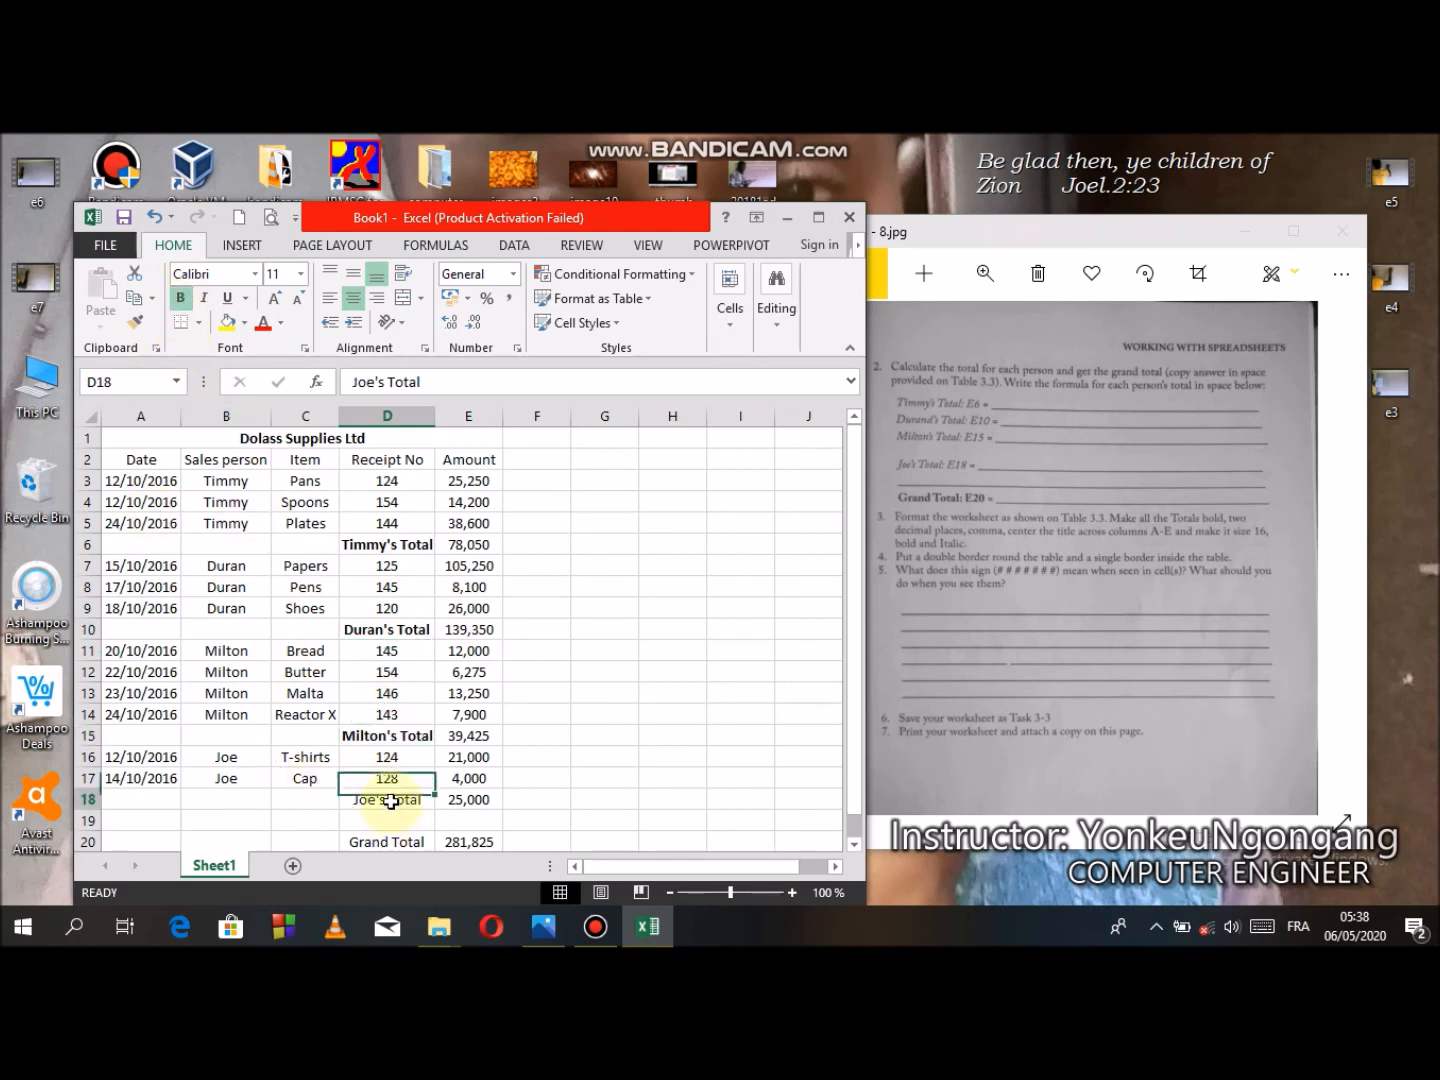
click(181, 302)
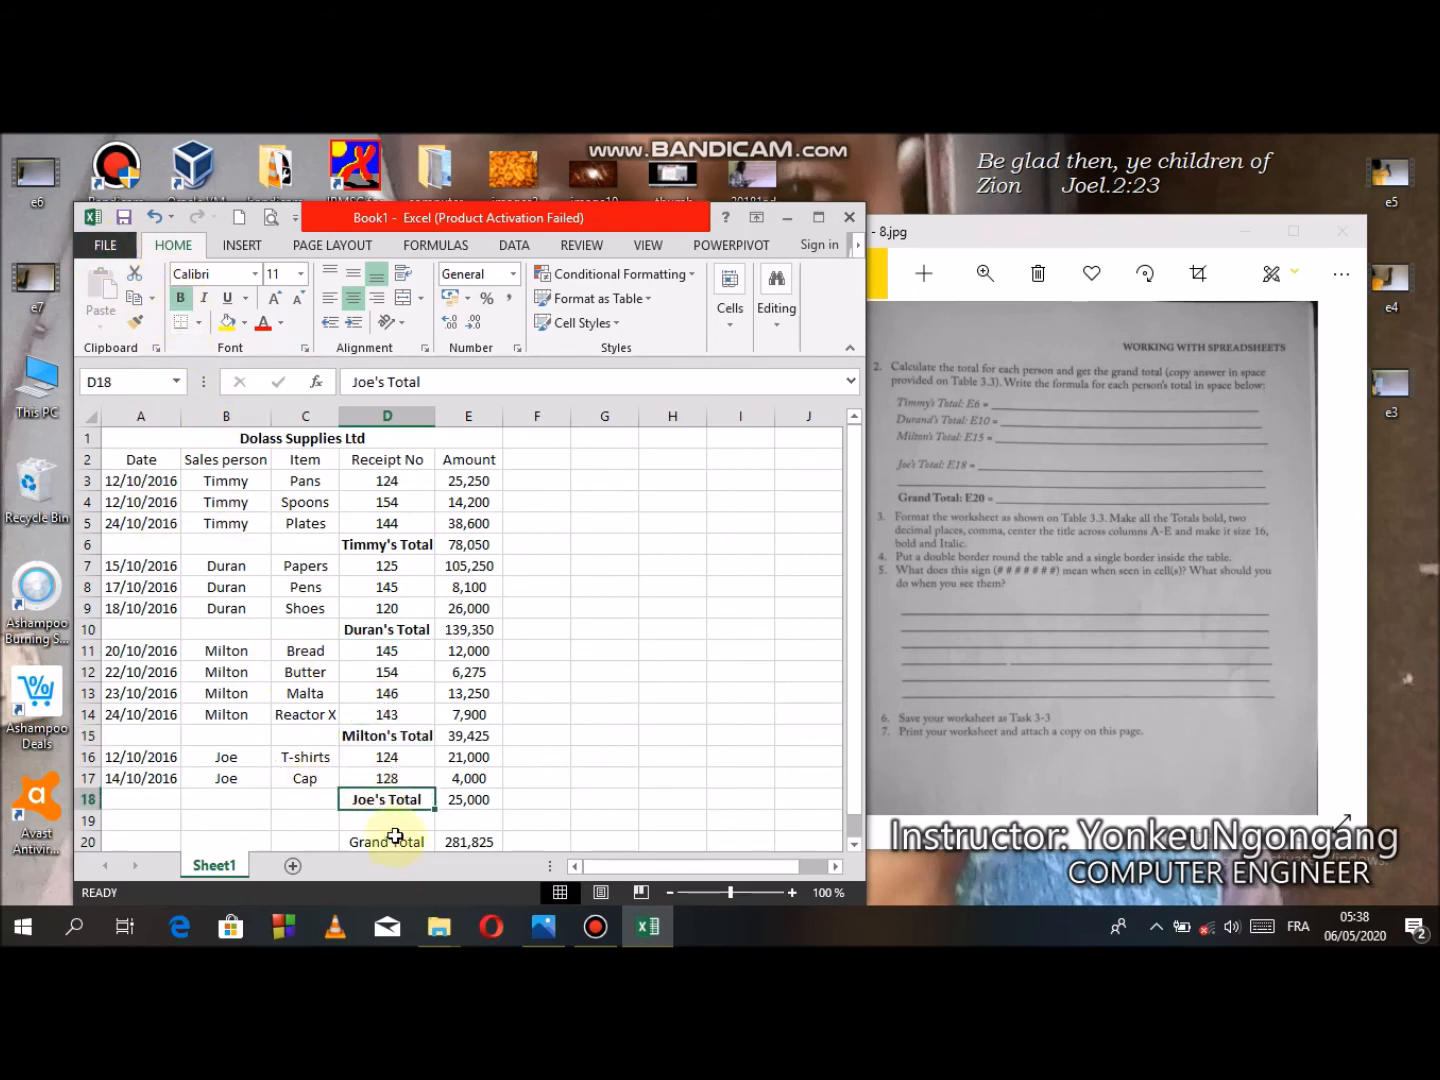
click(390, 841)
click(184, 301)
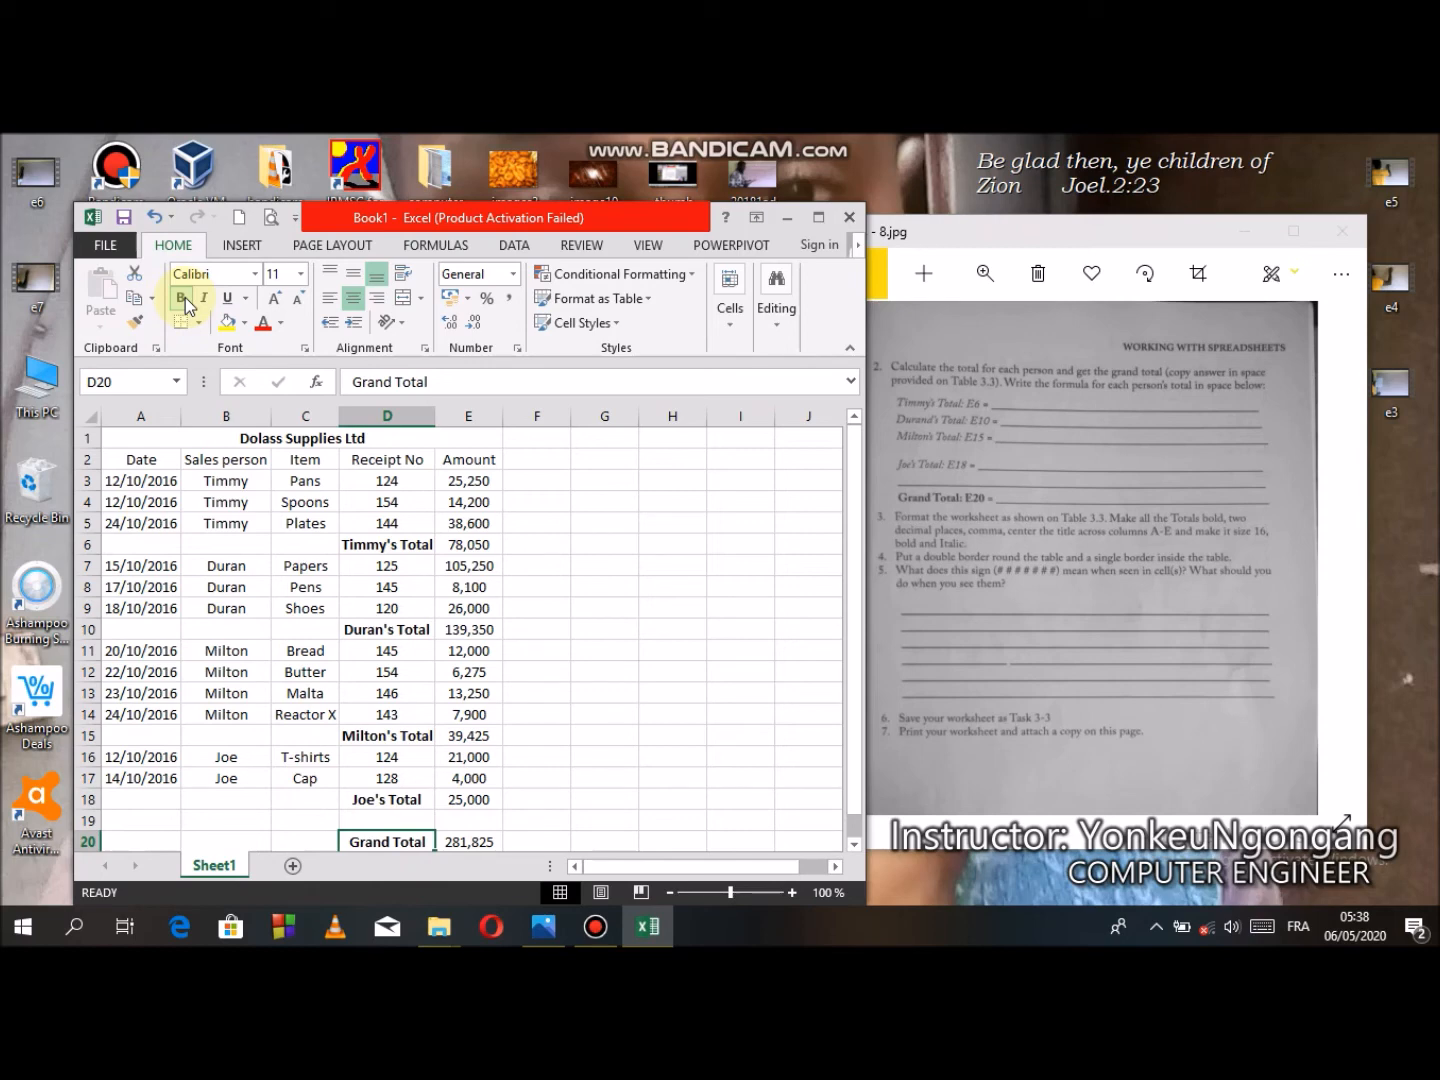
- Reduce the grand total in E20 to two decimal places
click(471, 843)
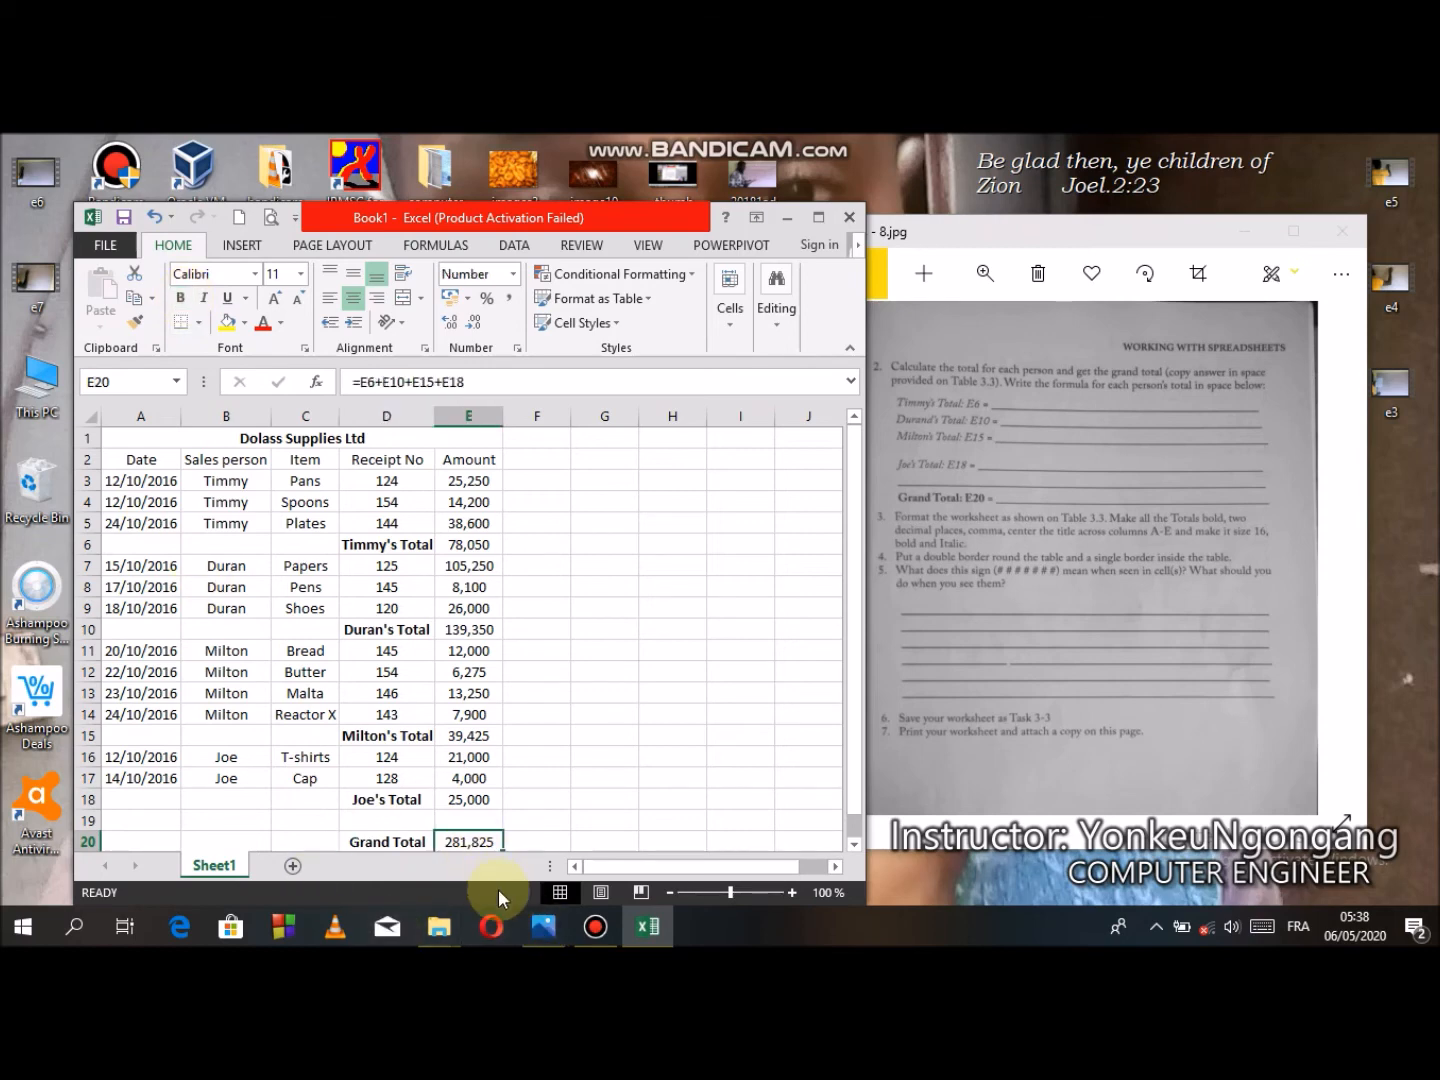
drag(855, 699, 848, 768)
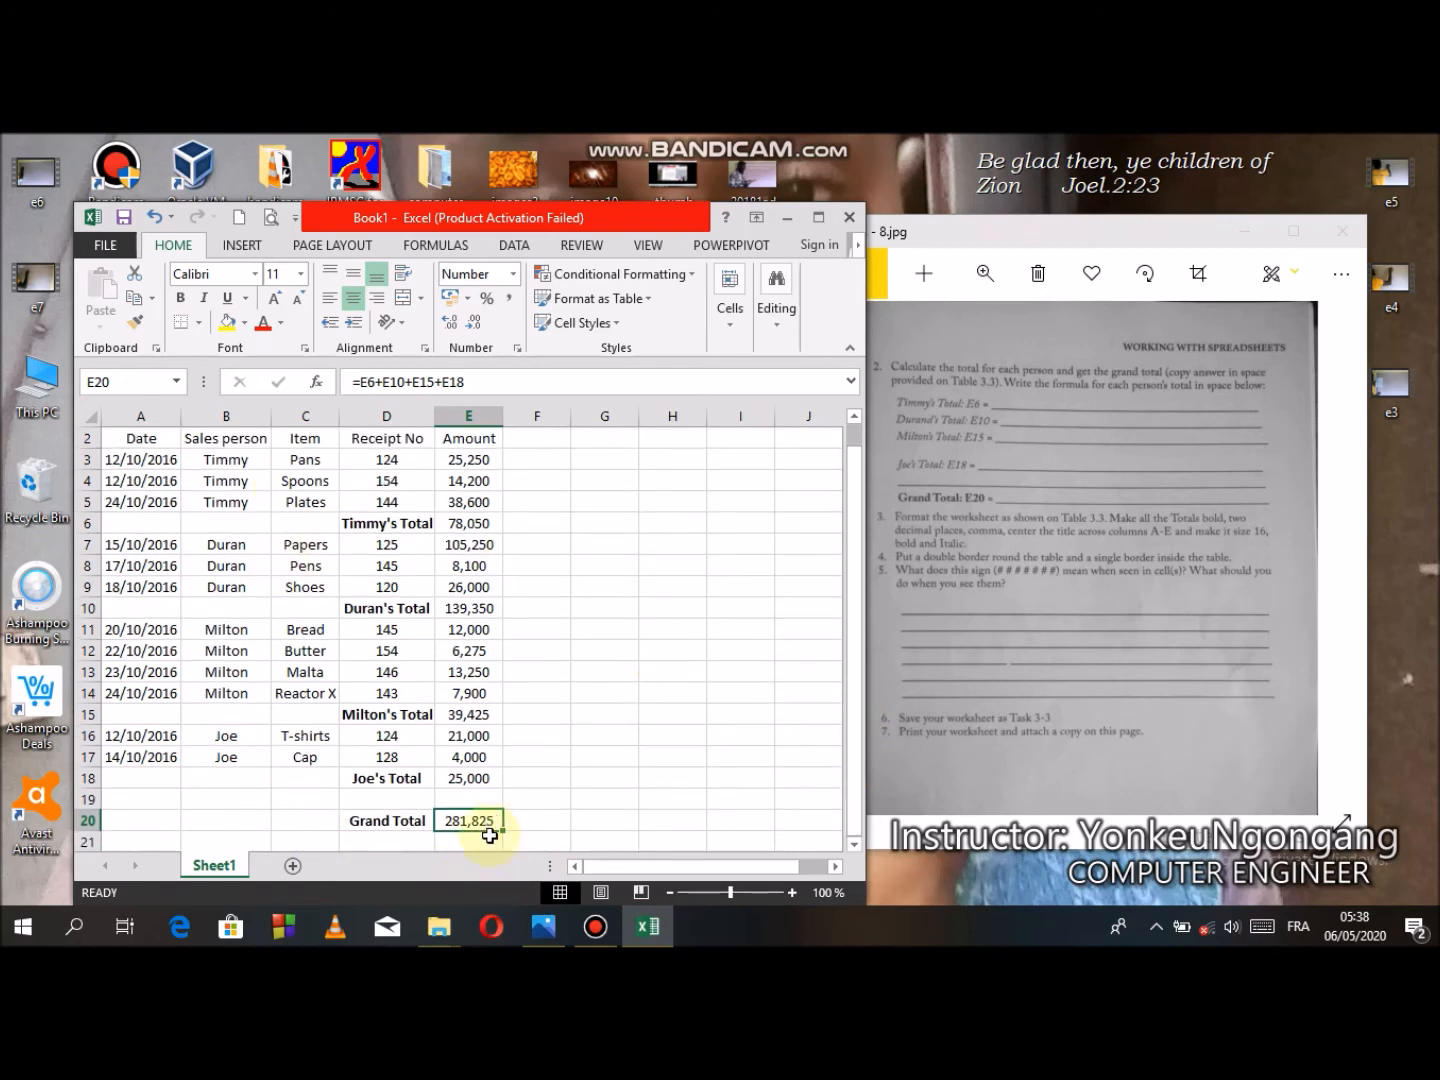
click(473, 330)
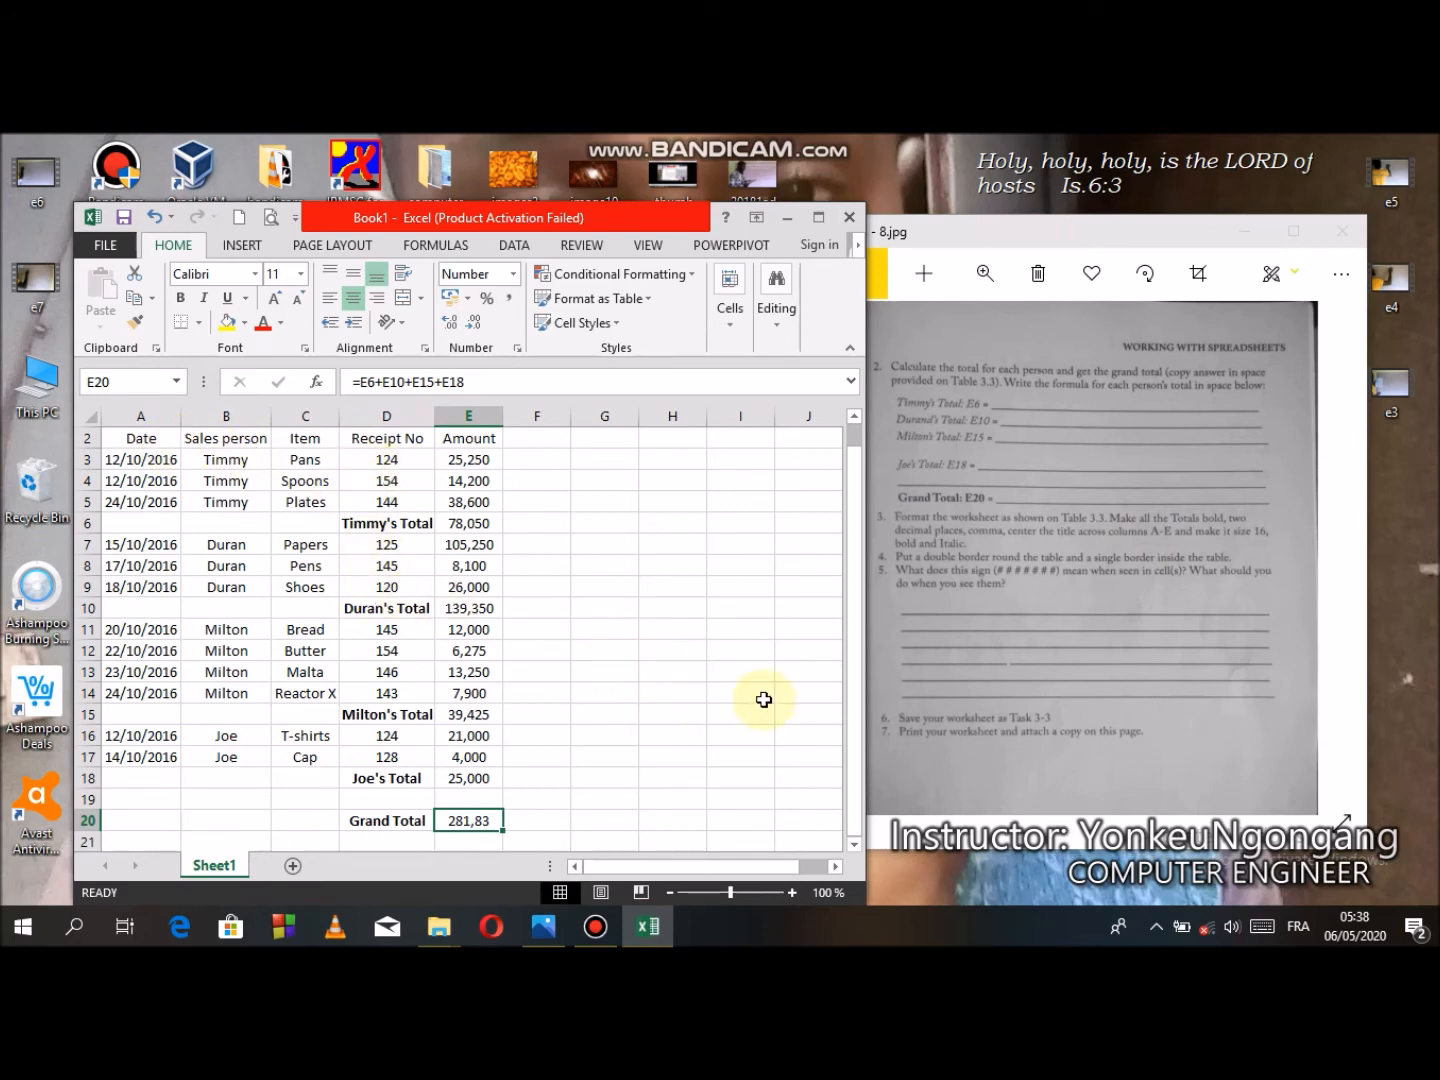
drag(851, 698, 849, 640)
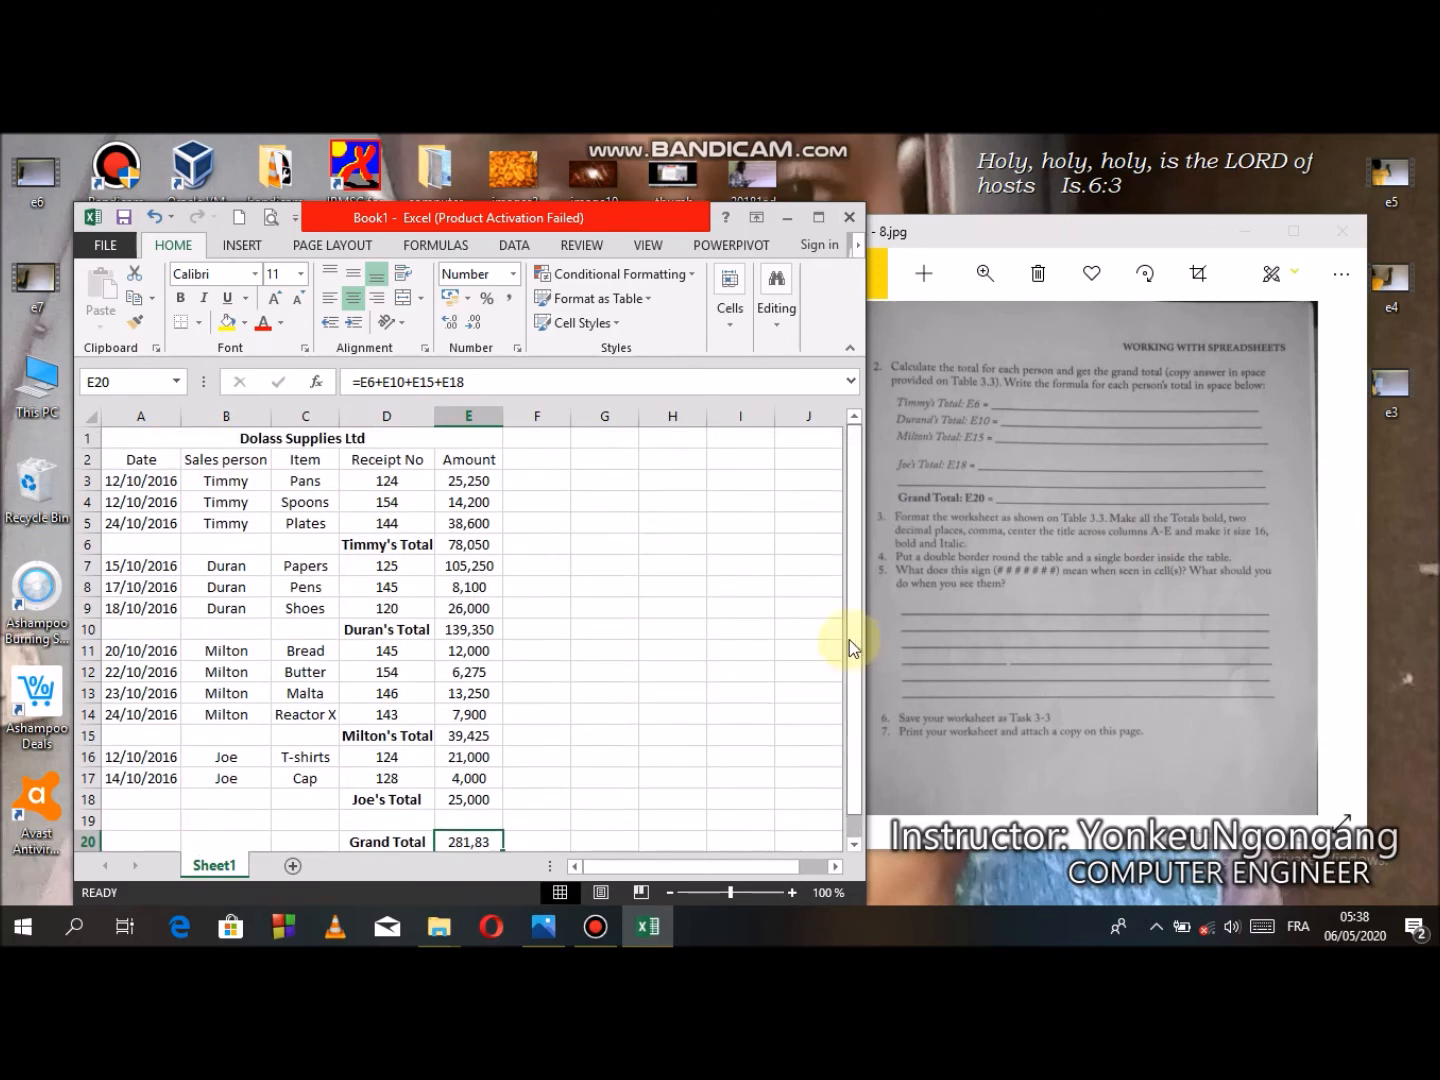
- Set the title and header rows (A1:E2) to font size 16
drag(134, 444, 149, 458)
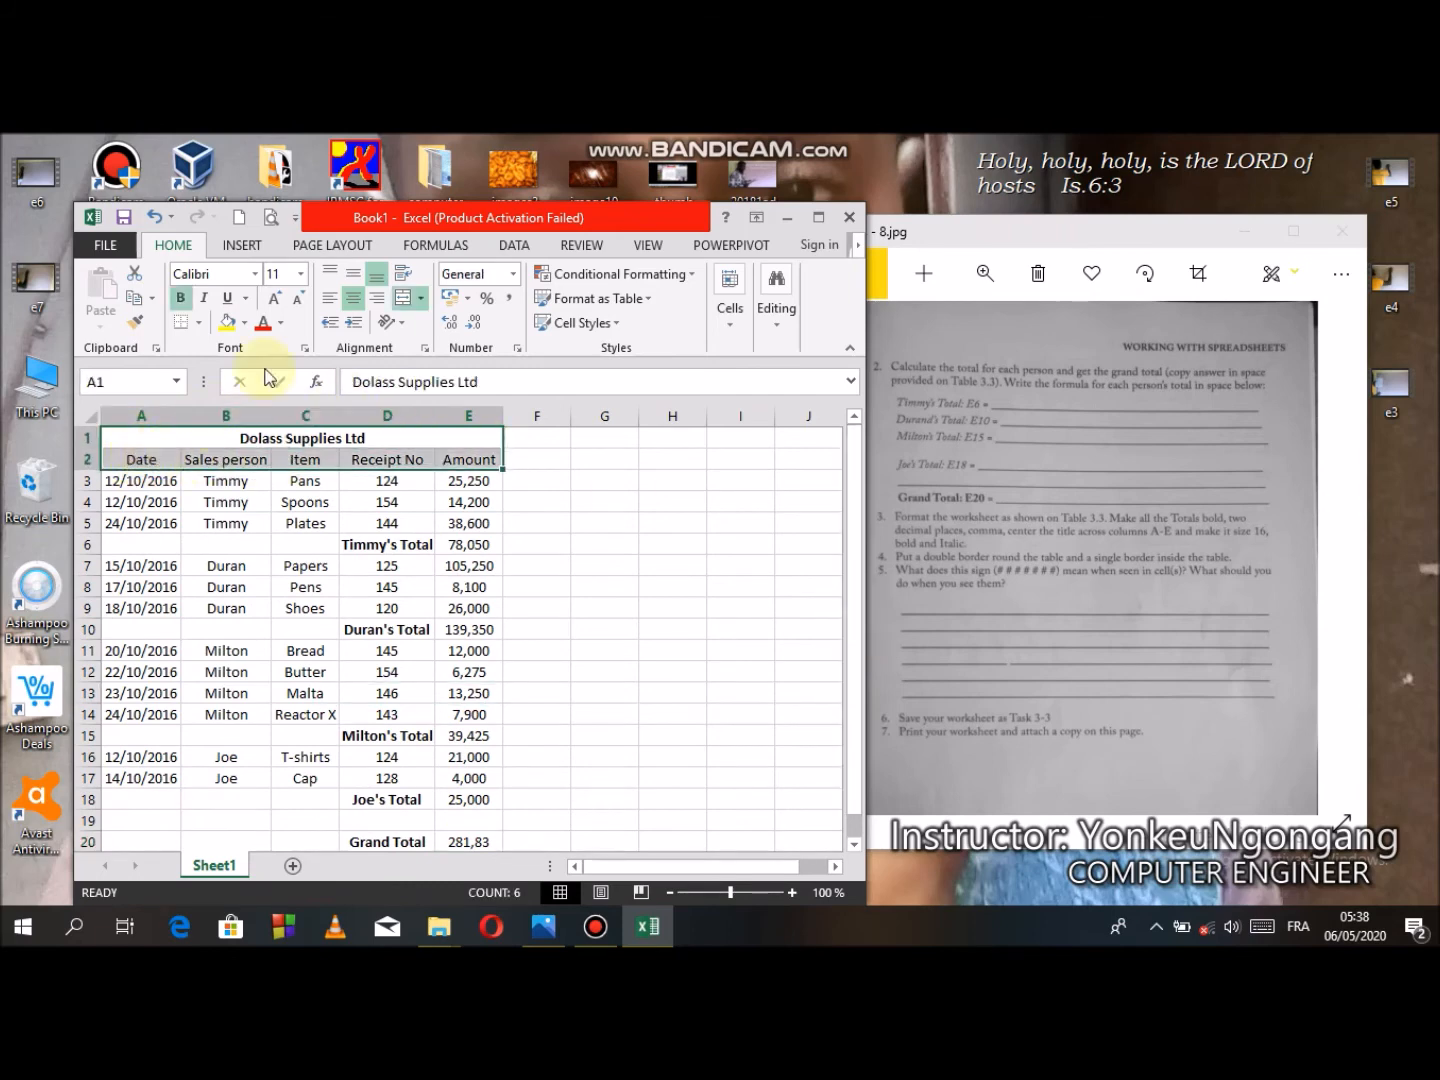
click(283, 273)
text(16)
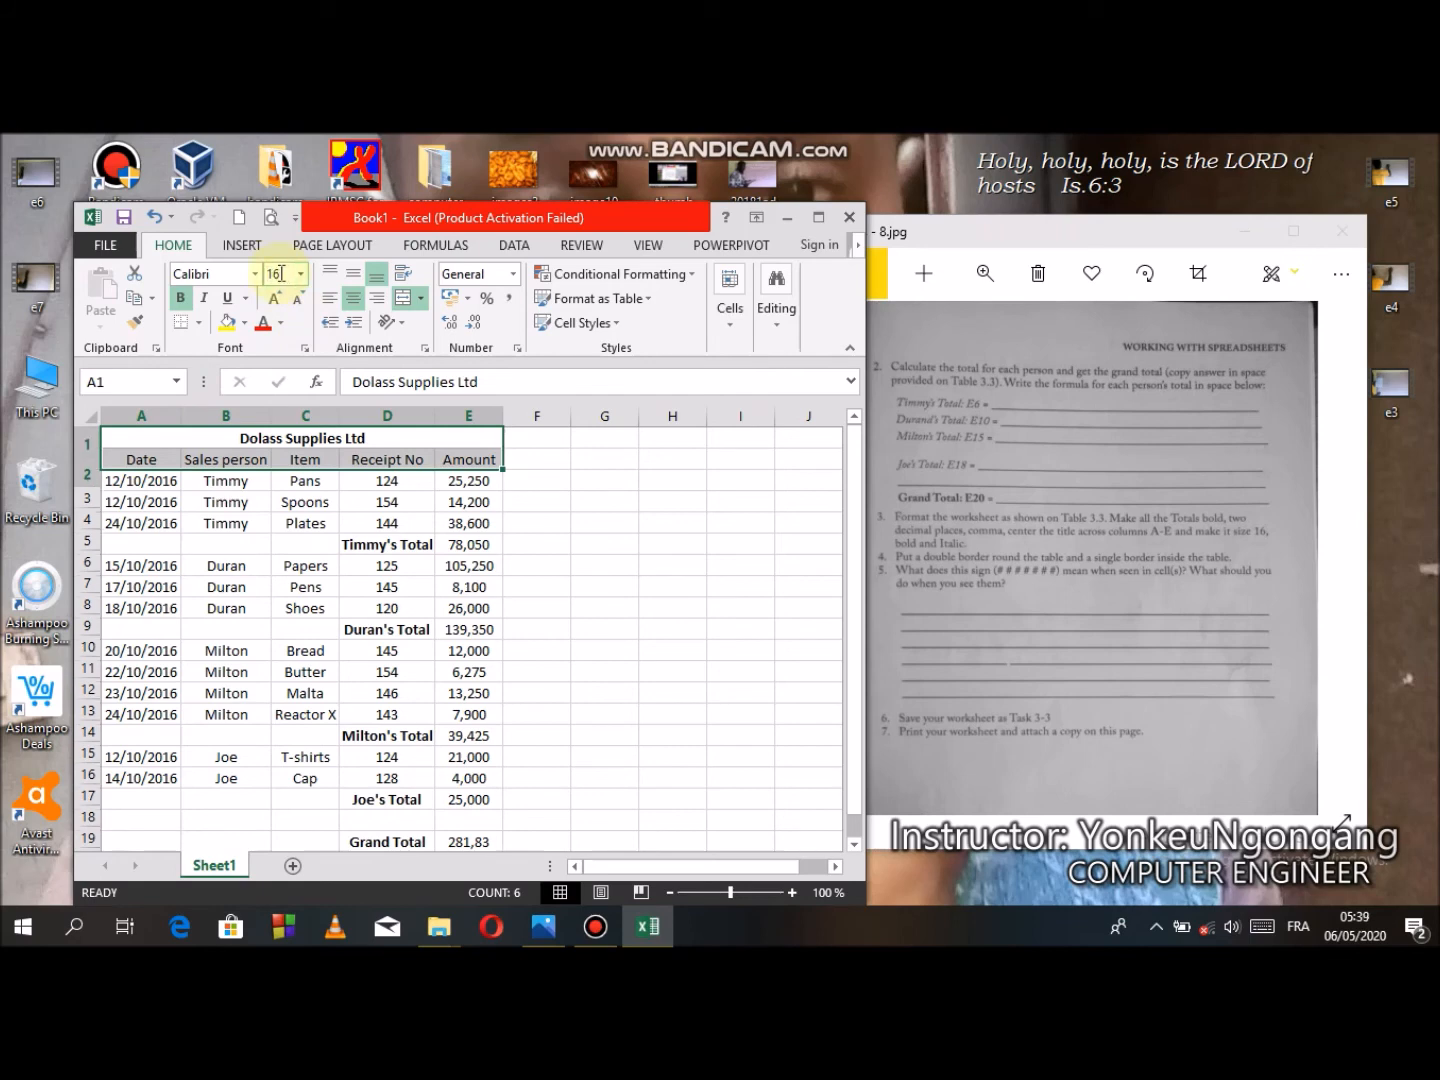
key(Return)
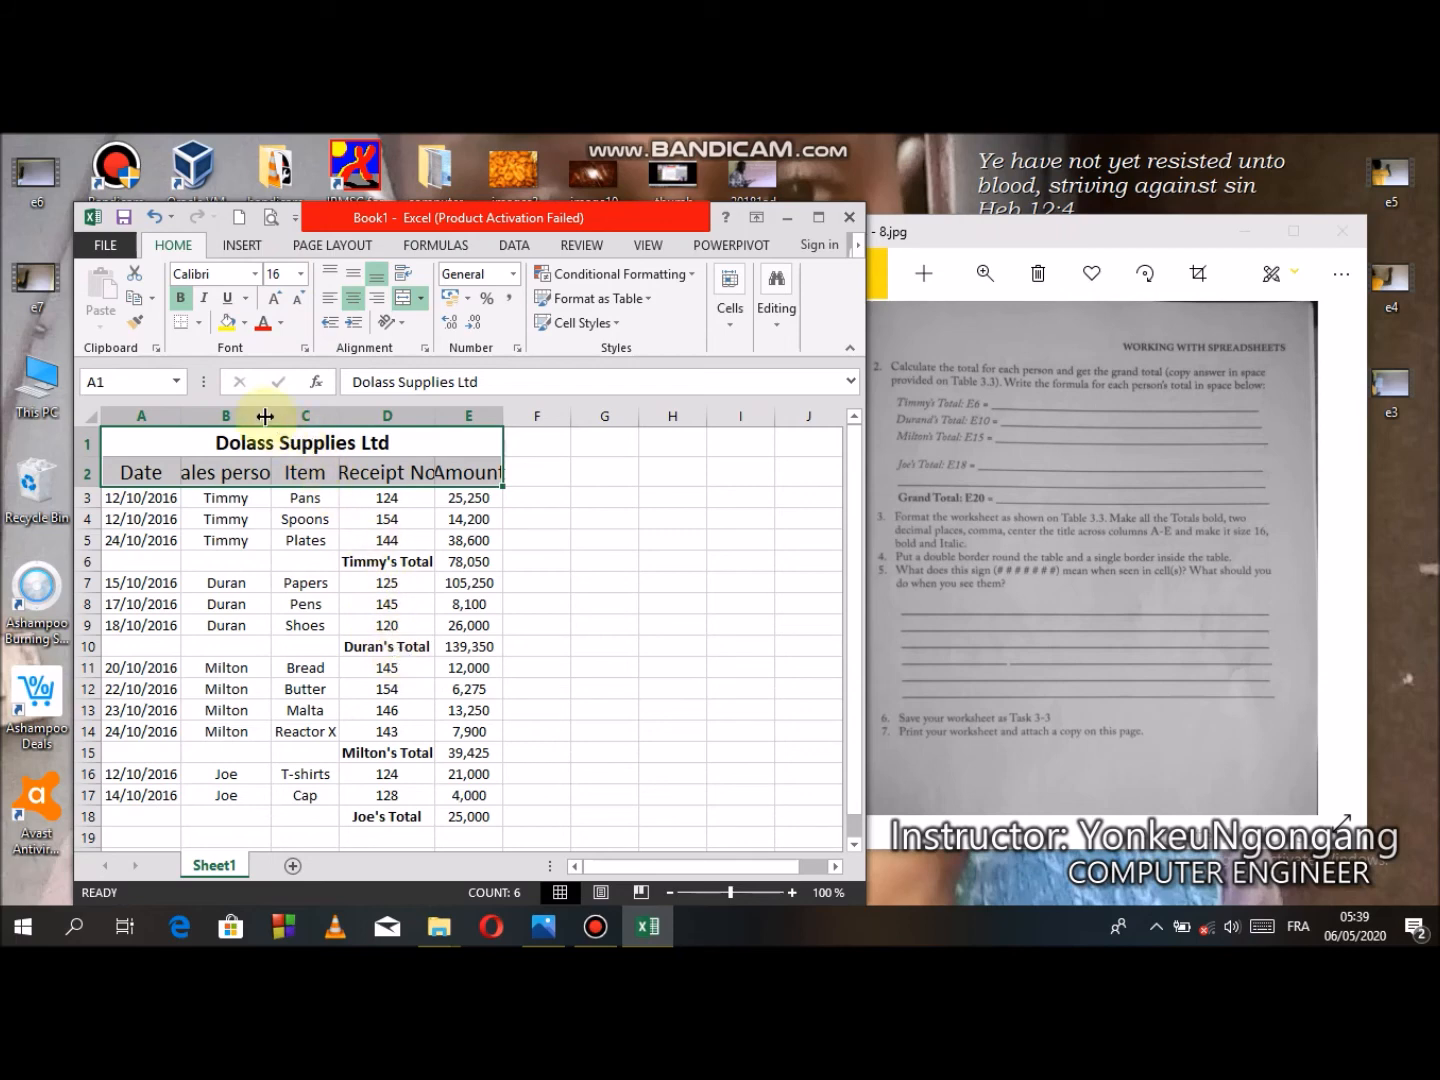
- Widen columns B, D and C so the enlarged header labels fit
drag(271, 413, 293, 414)
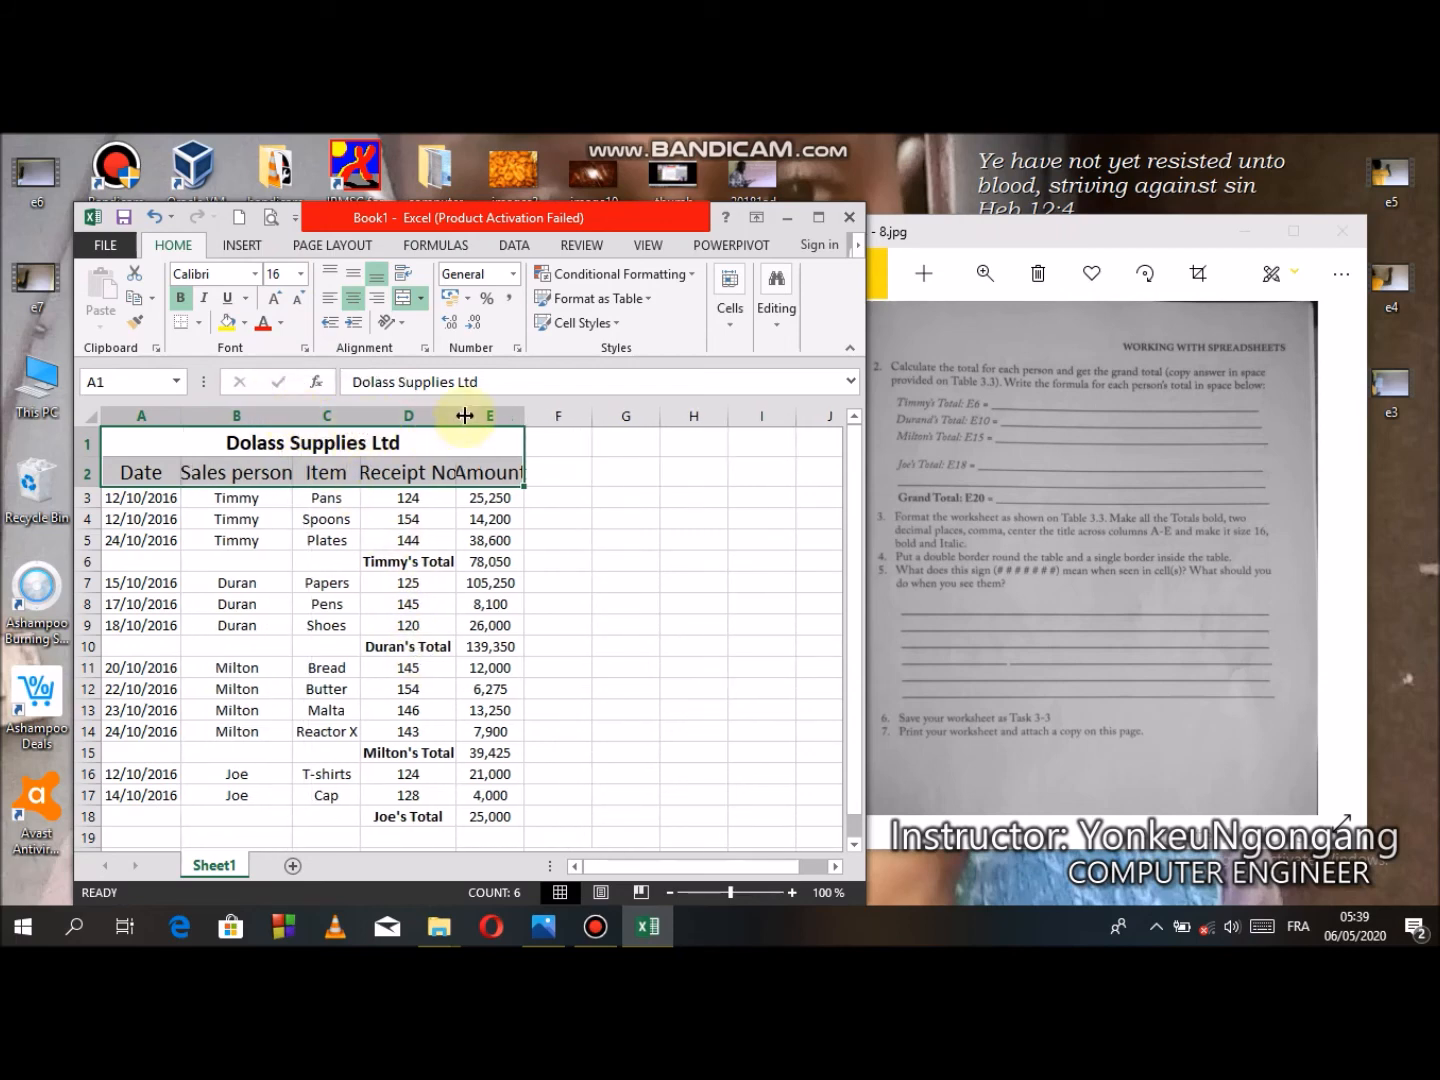
drag(458, 417, 570, 424)
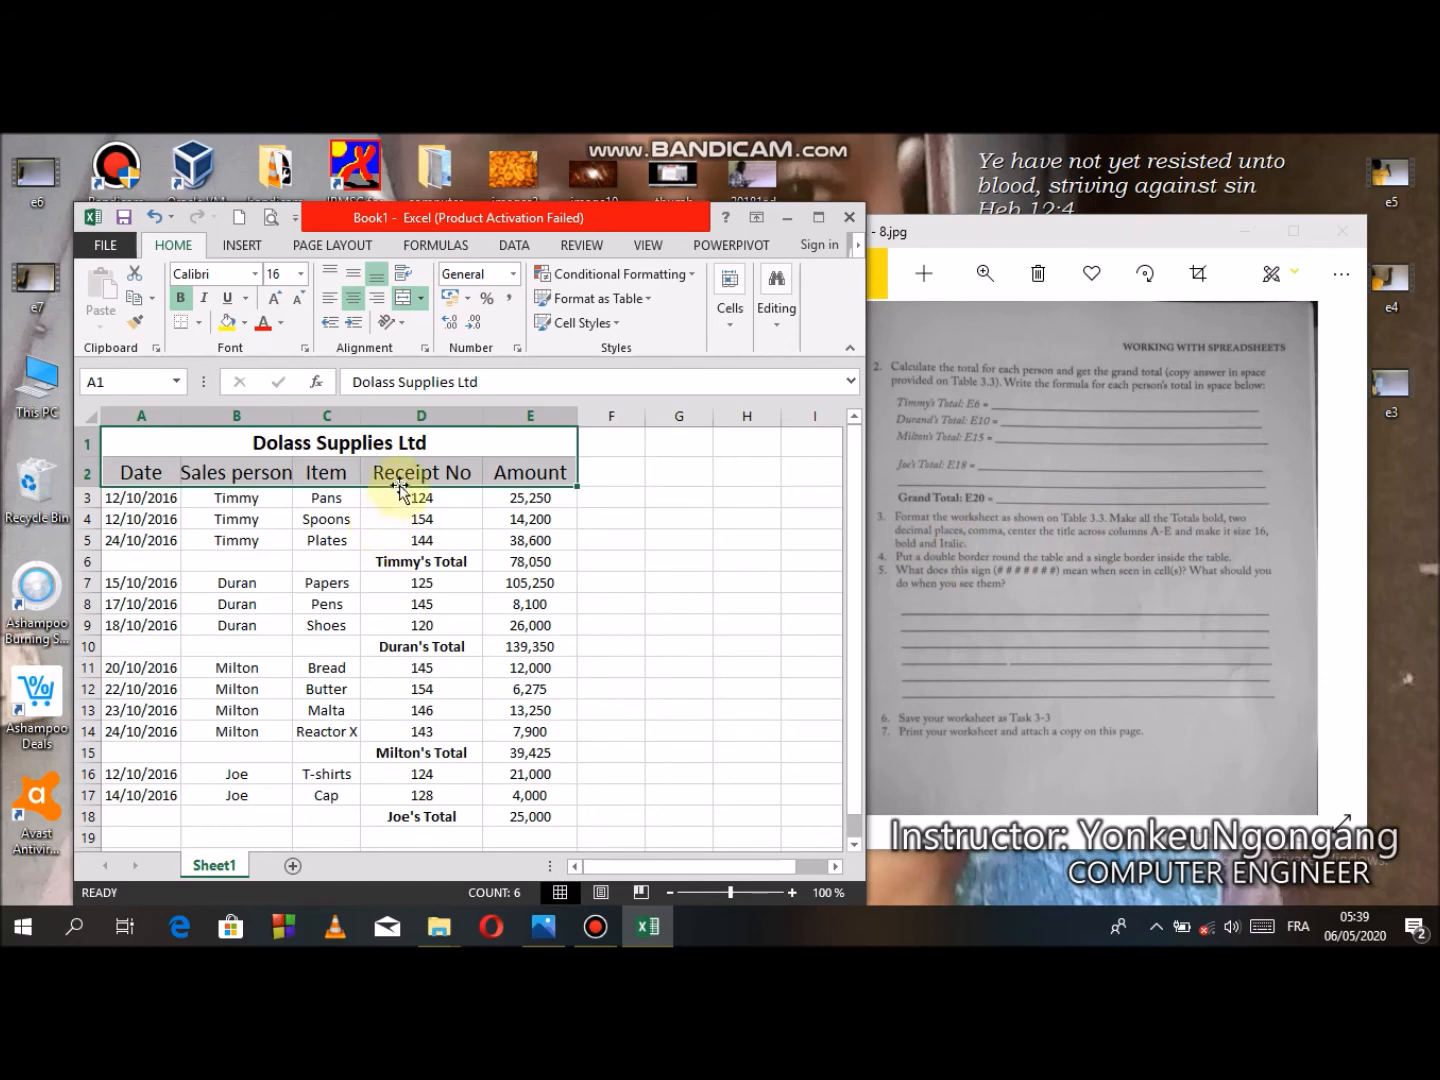
click(305, 472)
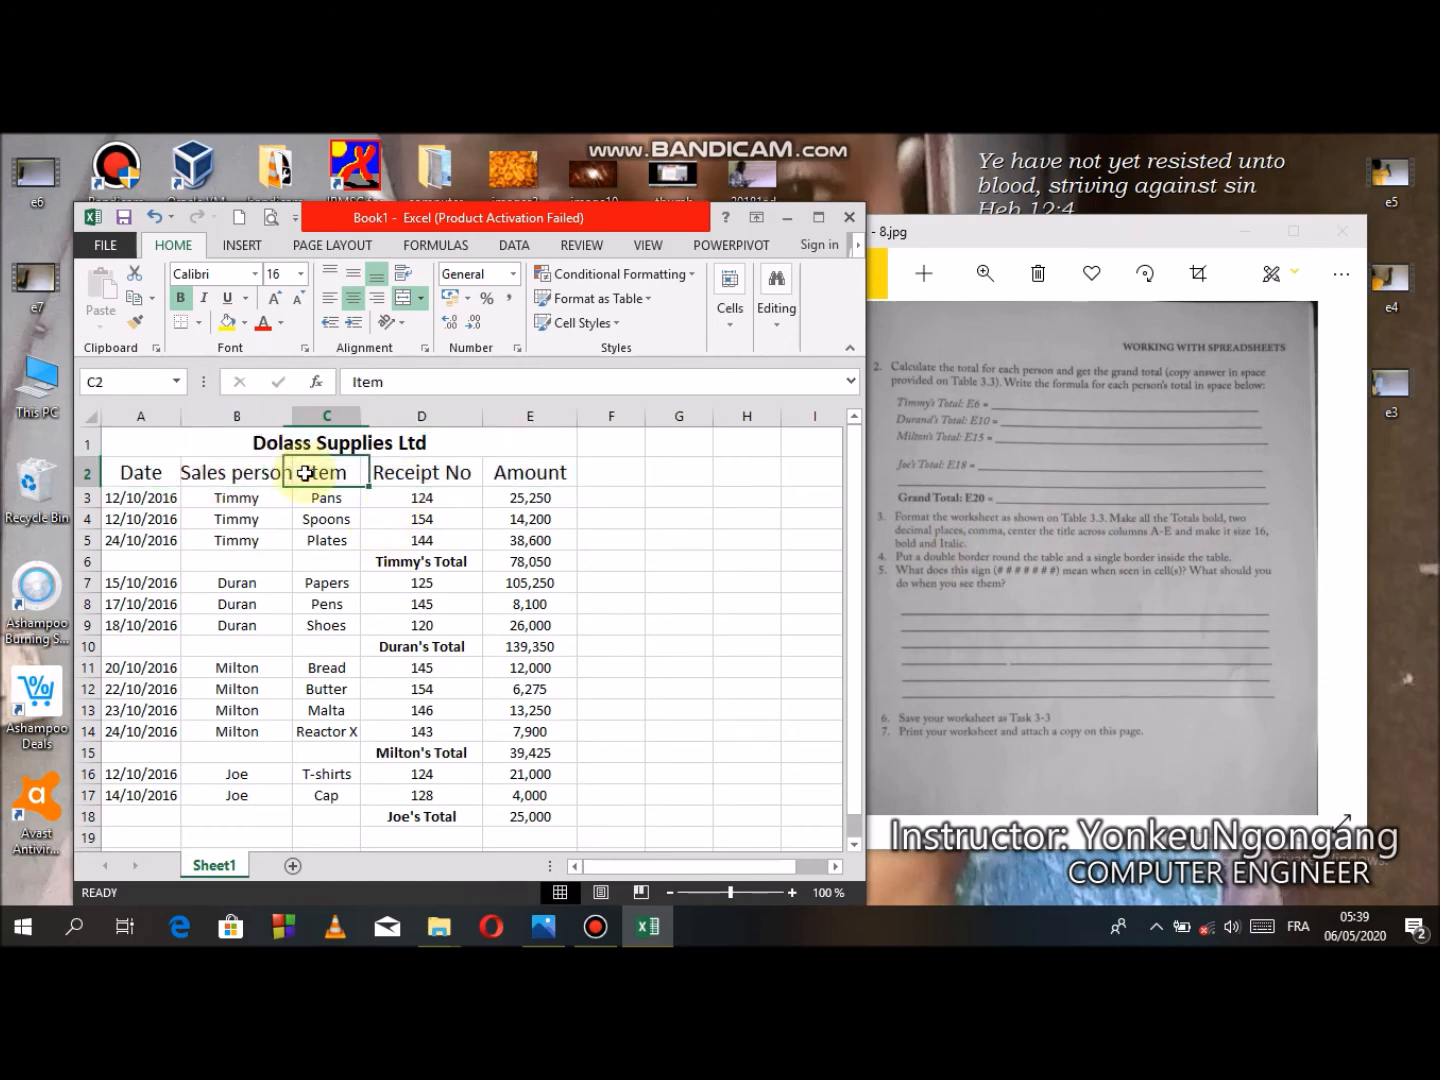
drag(291, 416, 297, 417)
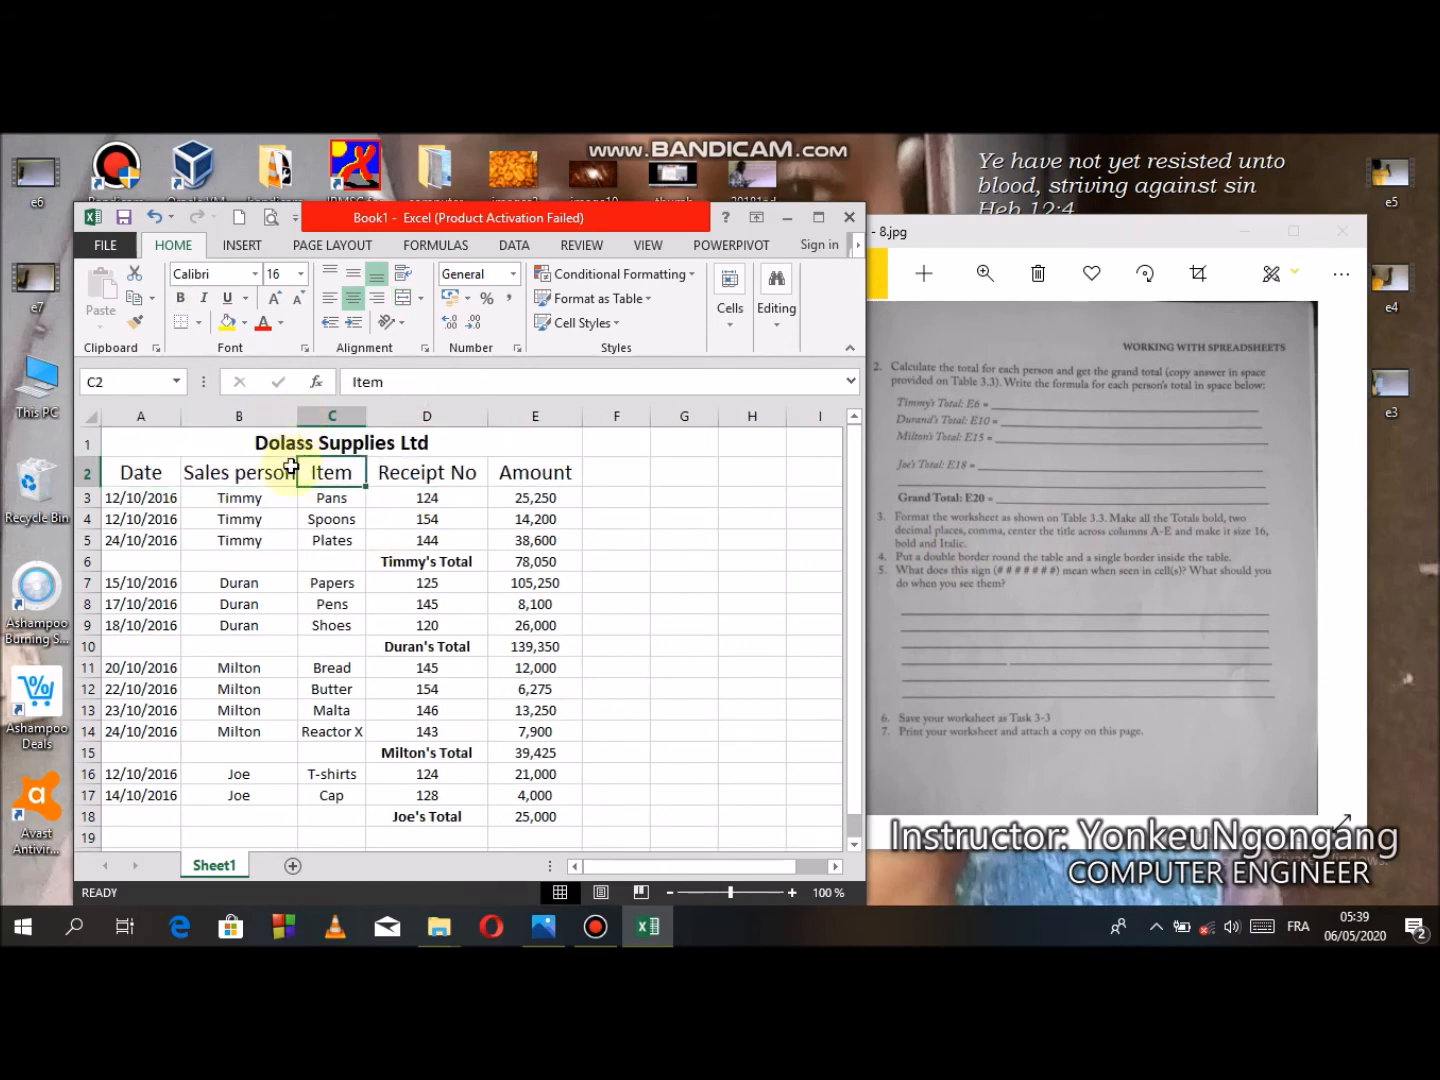
- Make the header row A2:E2 bold and italic, and widen column B slightly to fit
drag(146, 473, 530, 473)
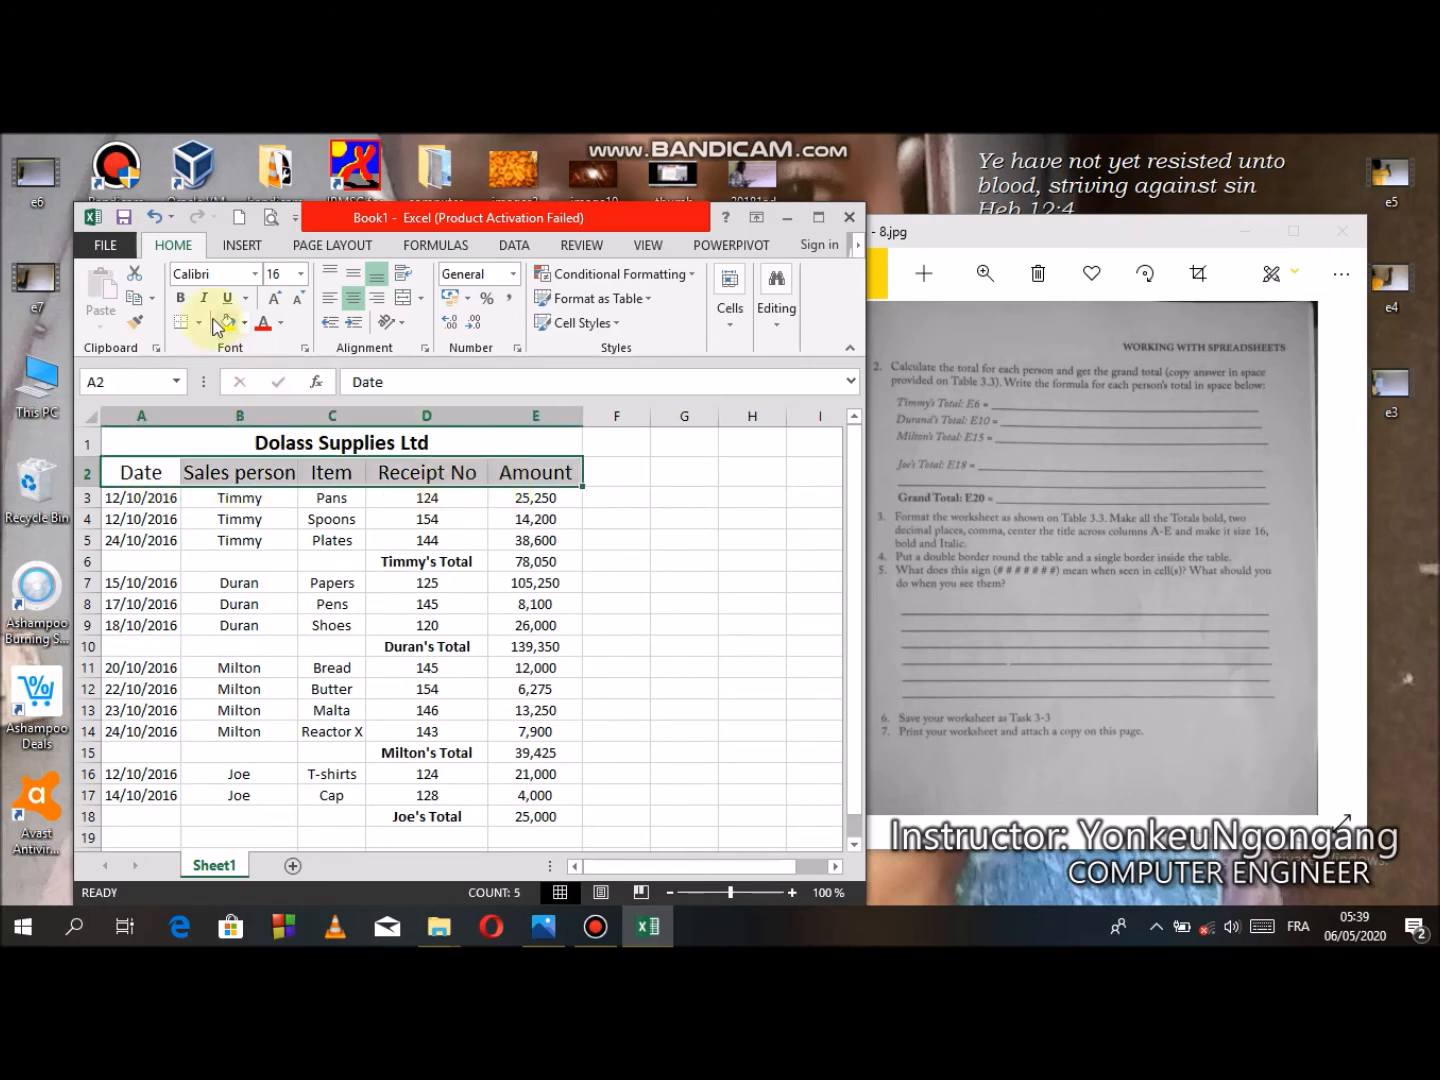
click(180, 298)
click(203, 301)
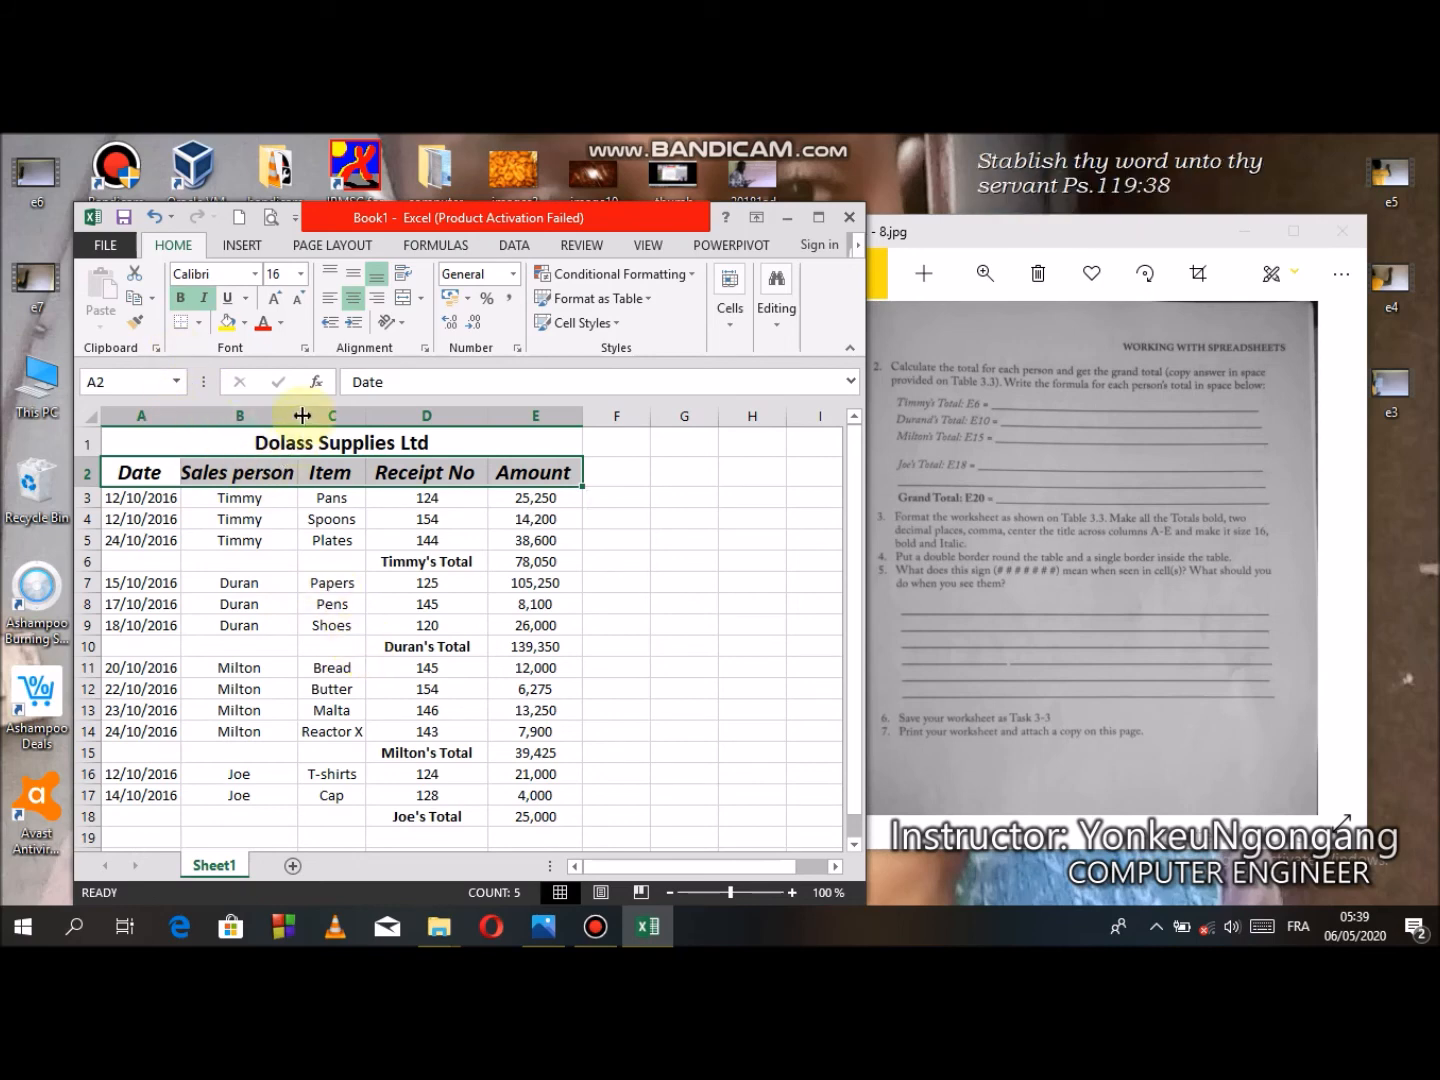
drag(298, 415, 308, 415)
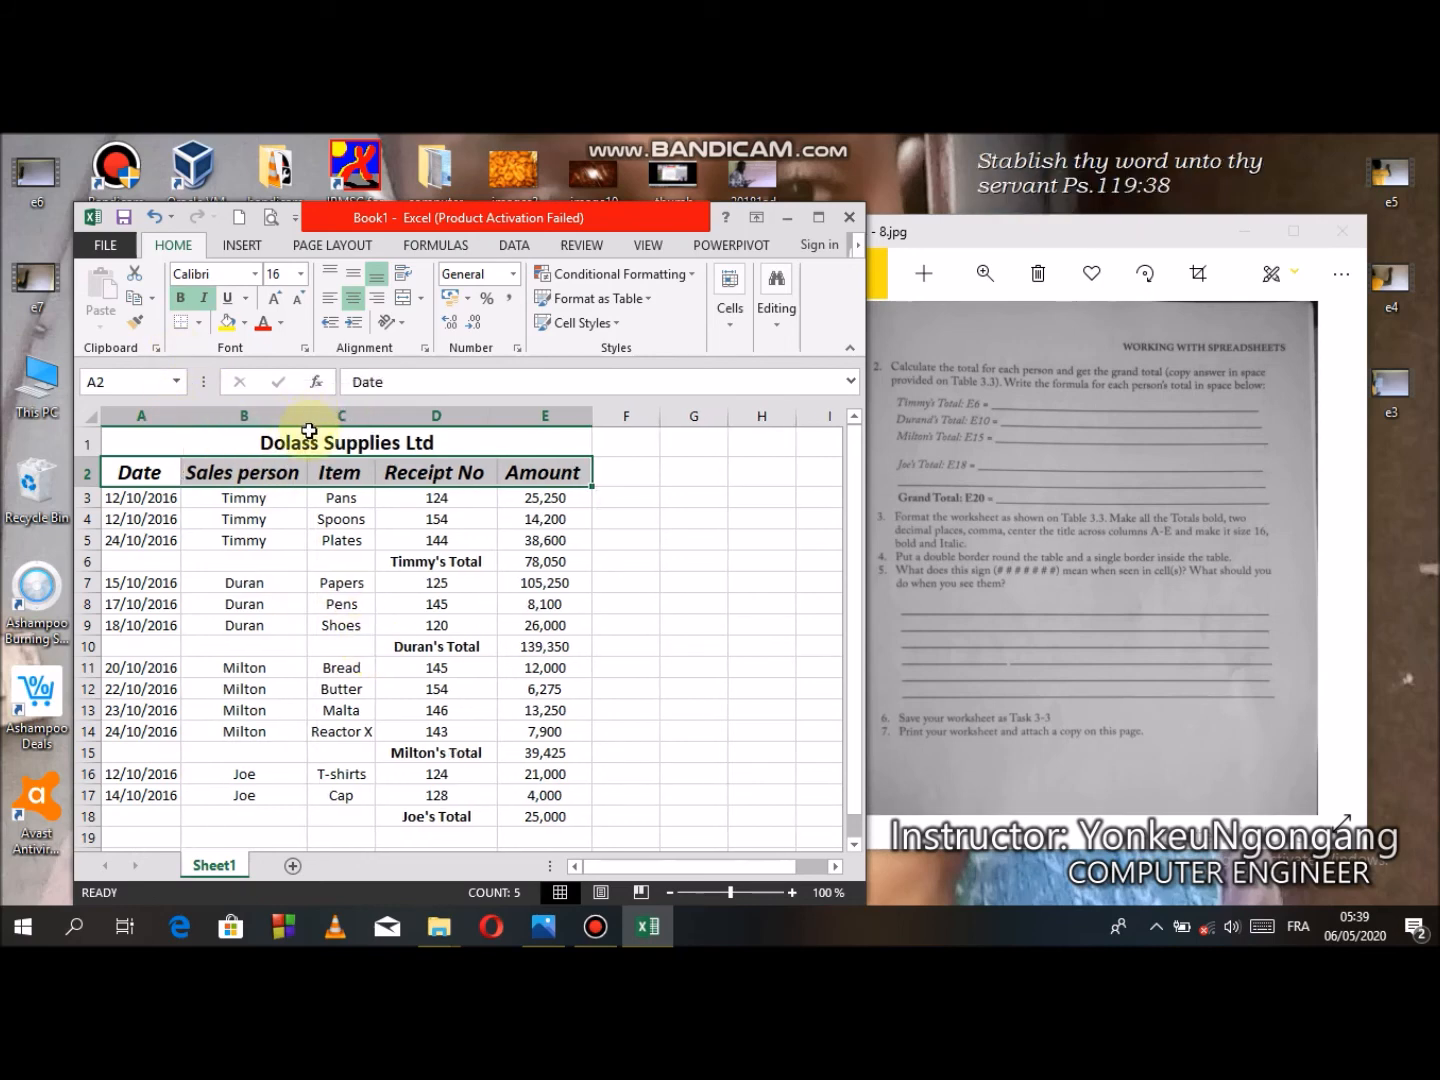
- Examine the worksheet formatting instructions in the photo of the exercise sheet
click(935, 580)
drag(913, 581, 1225, 583)
drag(997, 678, 1122, 599)
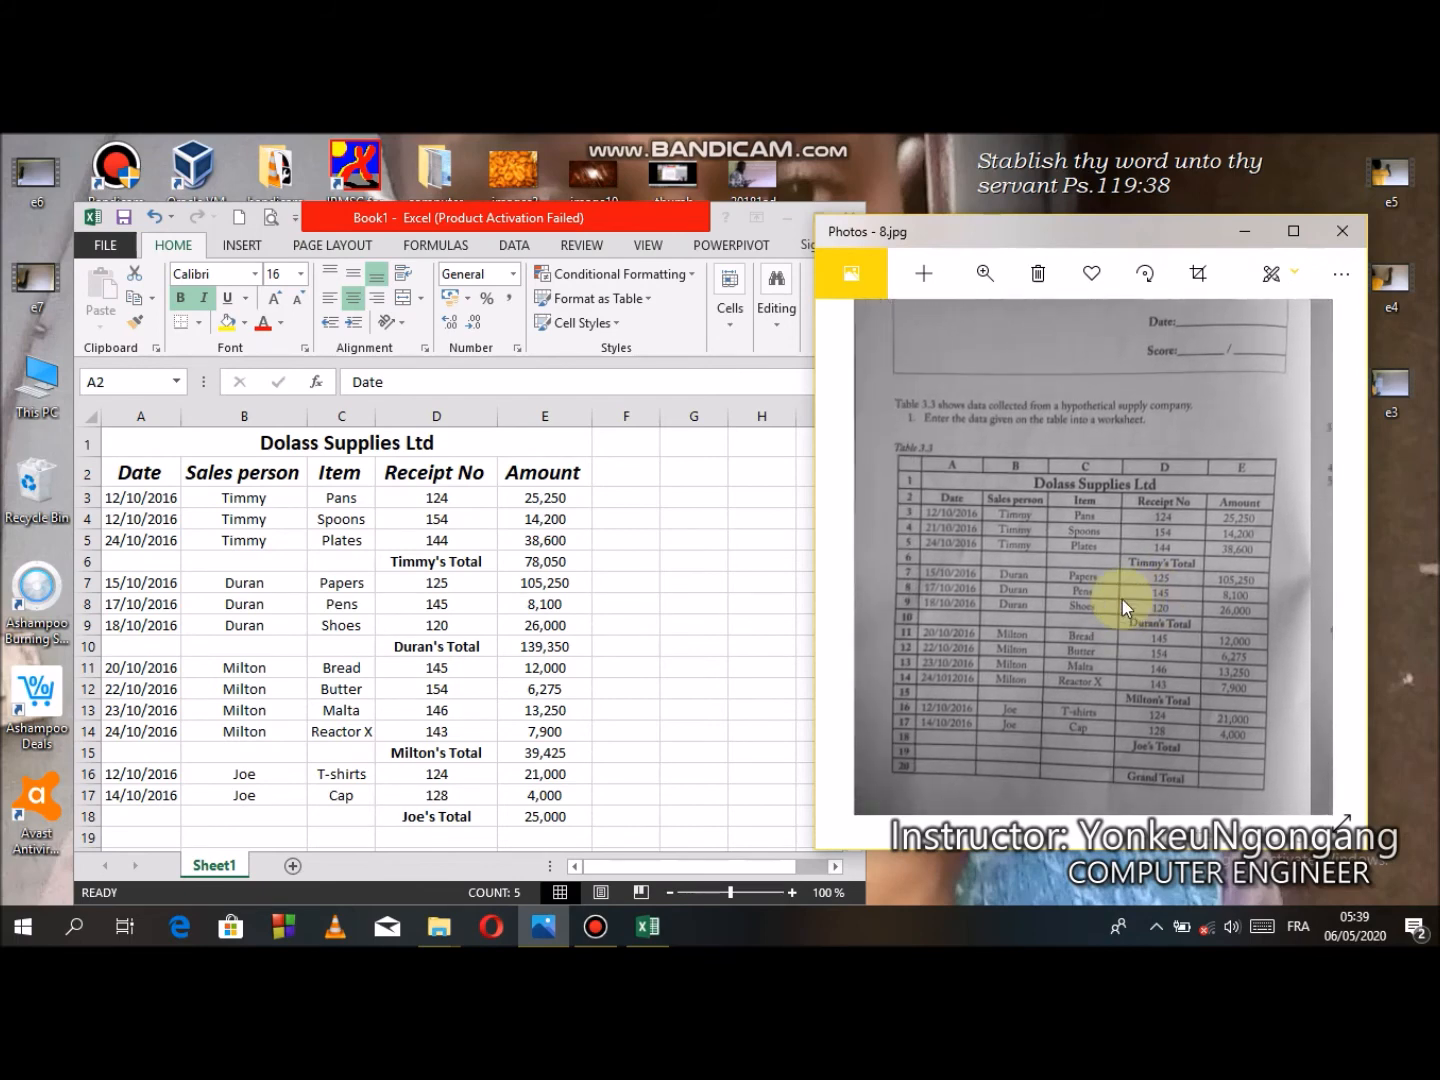
drag(1122, 598, 900, 693)
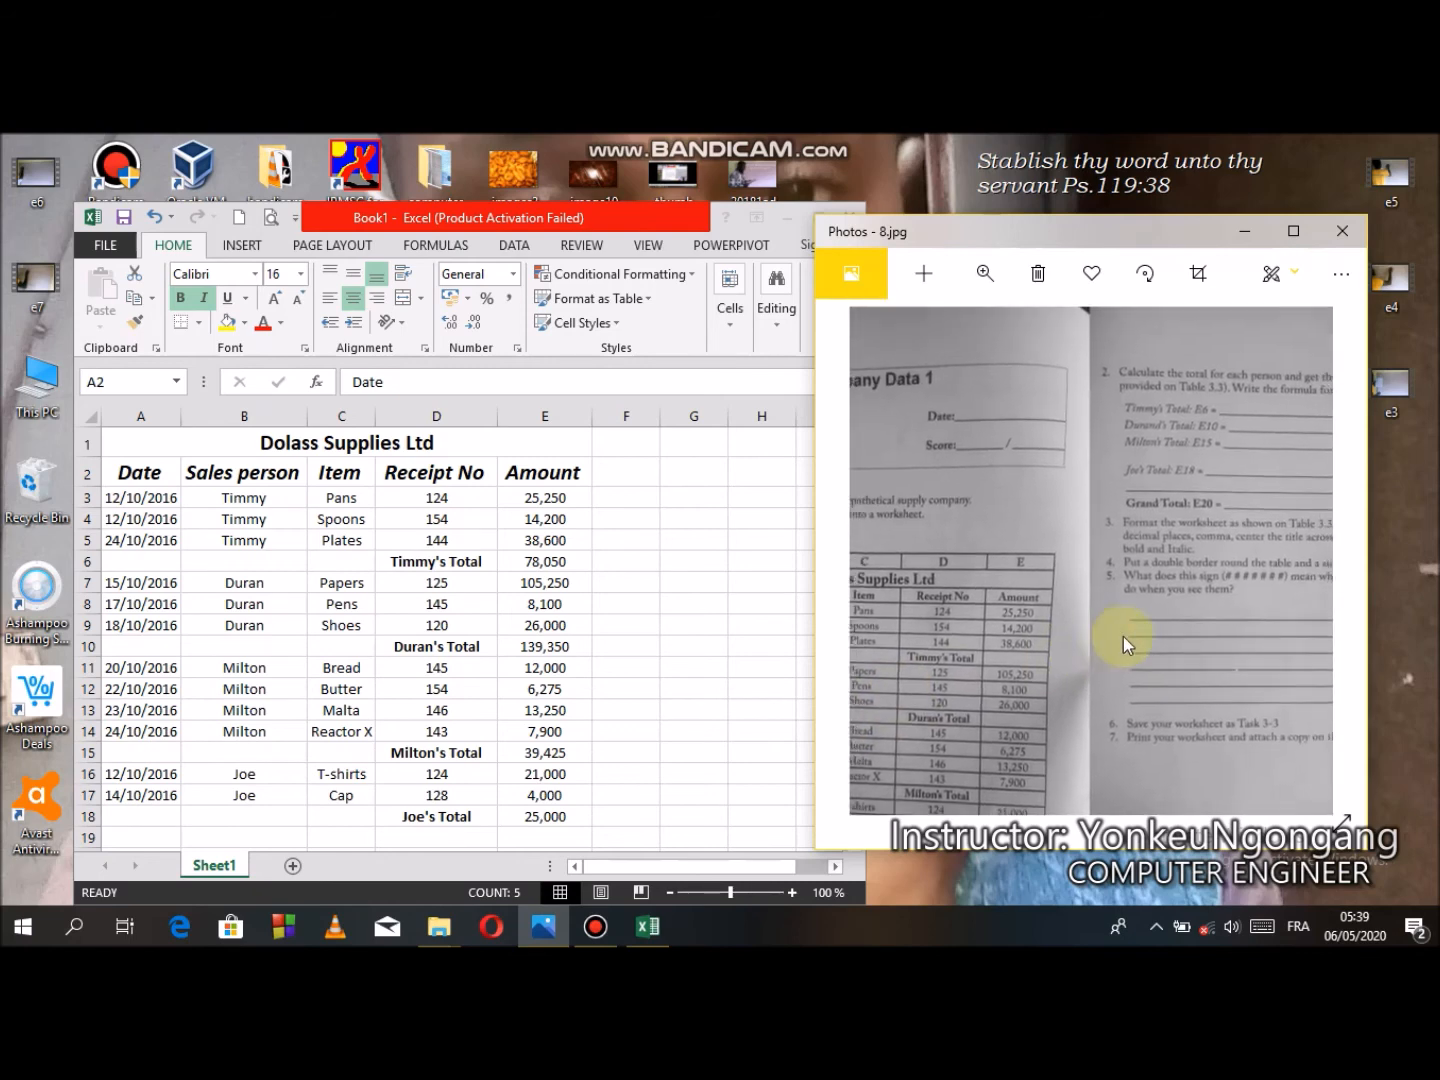
drag(1160, 627, 958, 657)
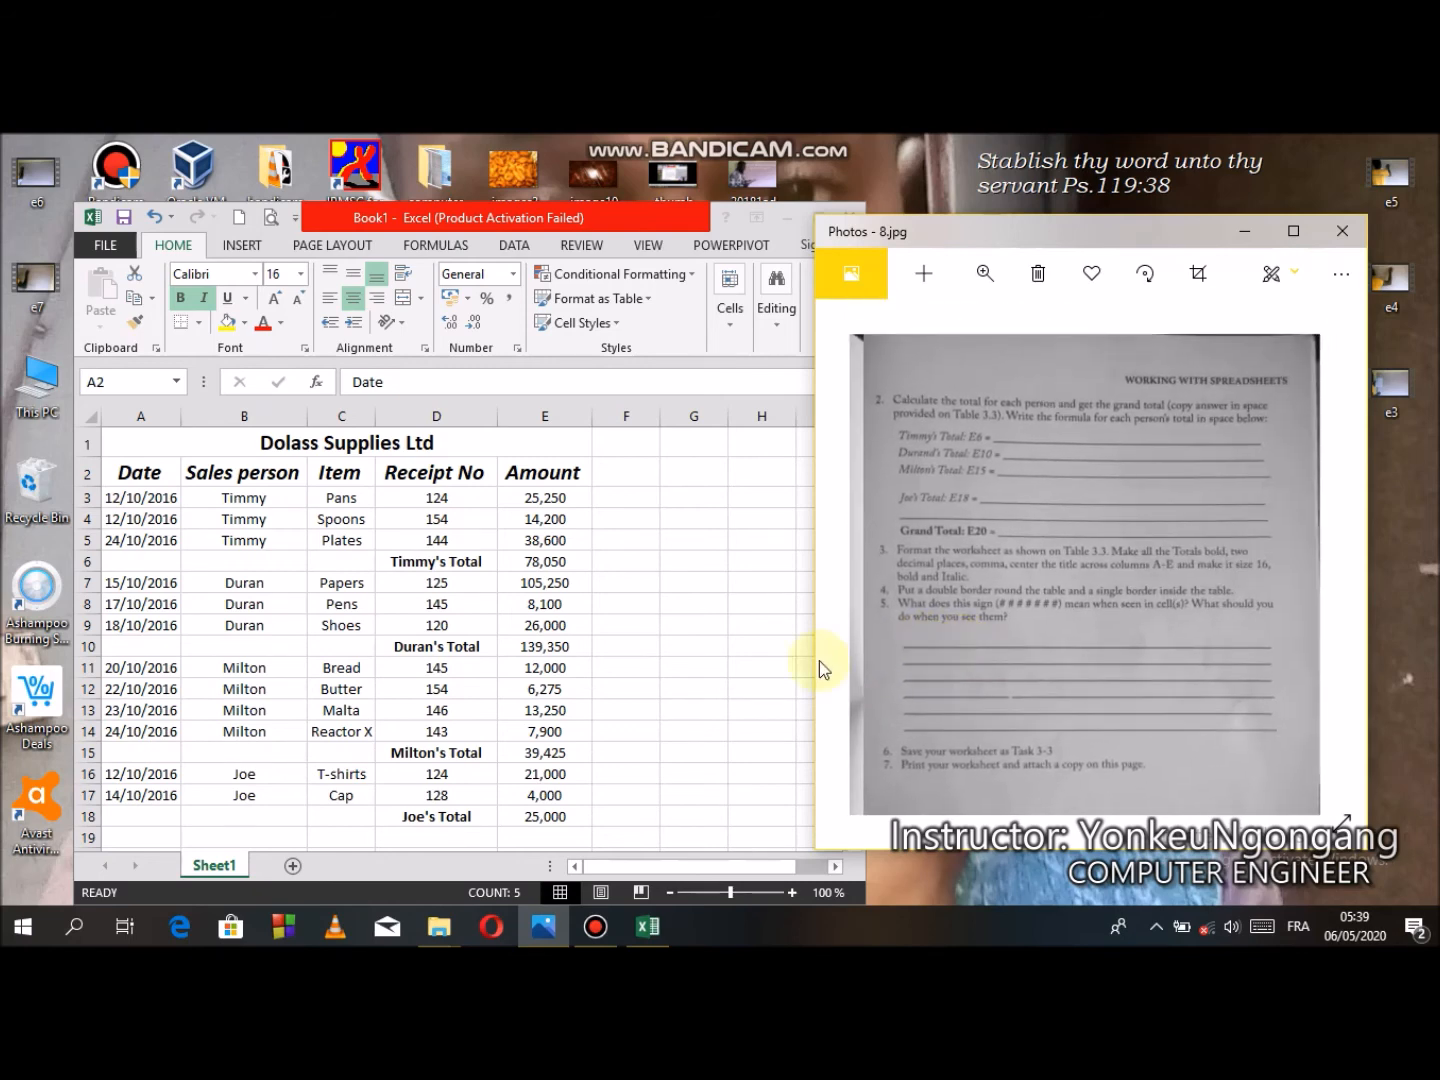
click(437, 707)
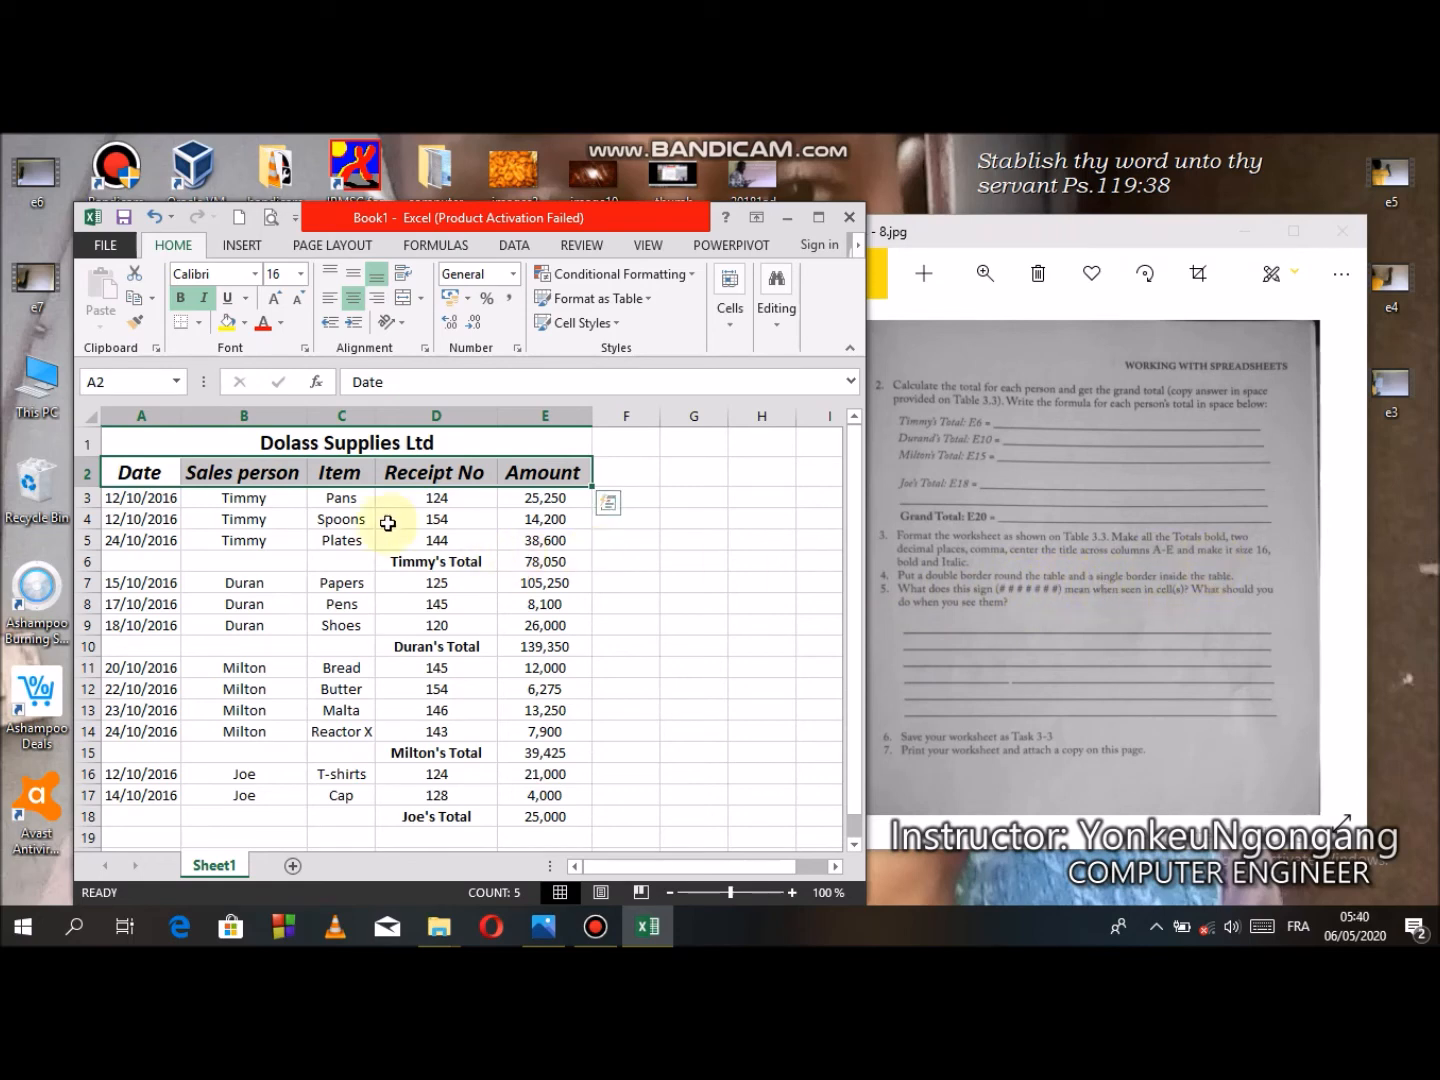
- Select the whole table A1:E20 and apply a double-line outline border around it
drag(125, 436, 401, 733)
click(410, 805)
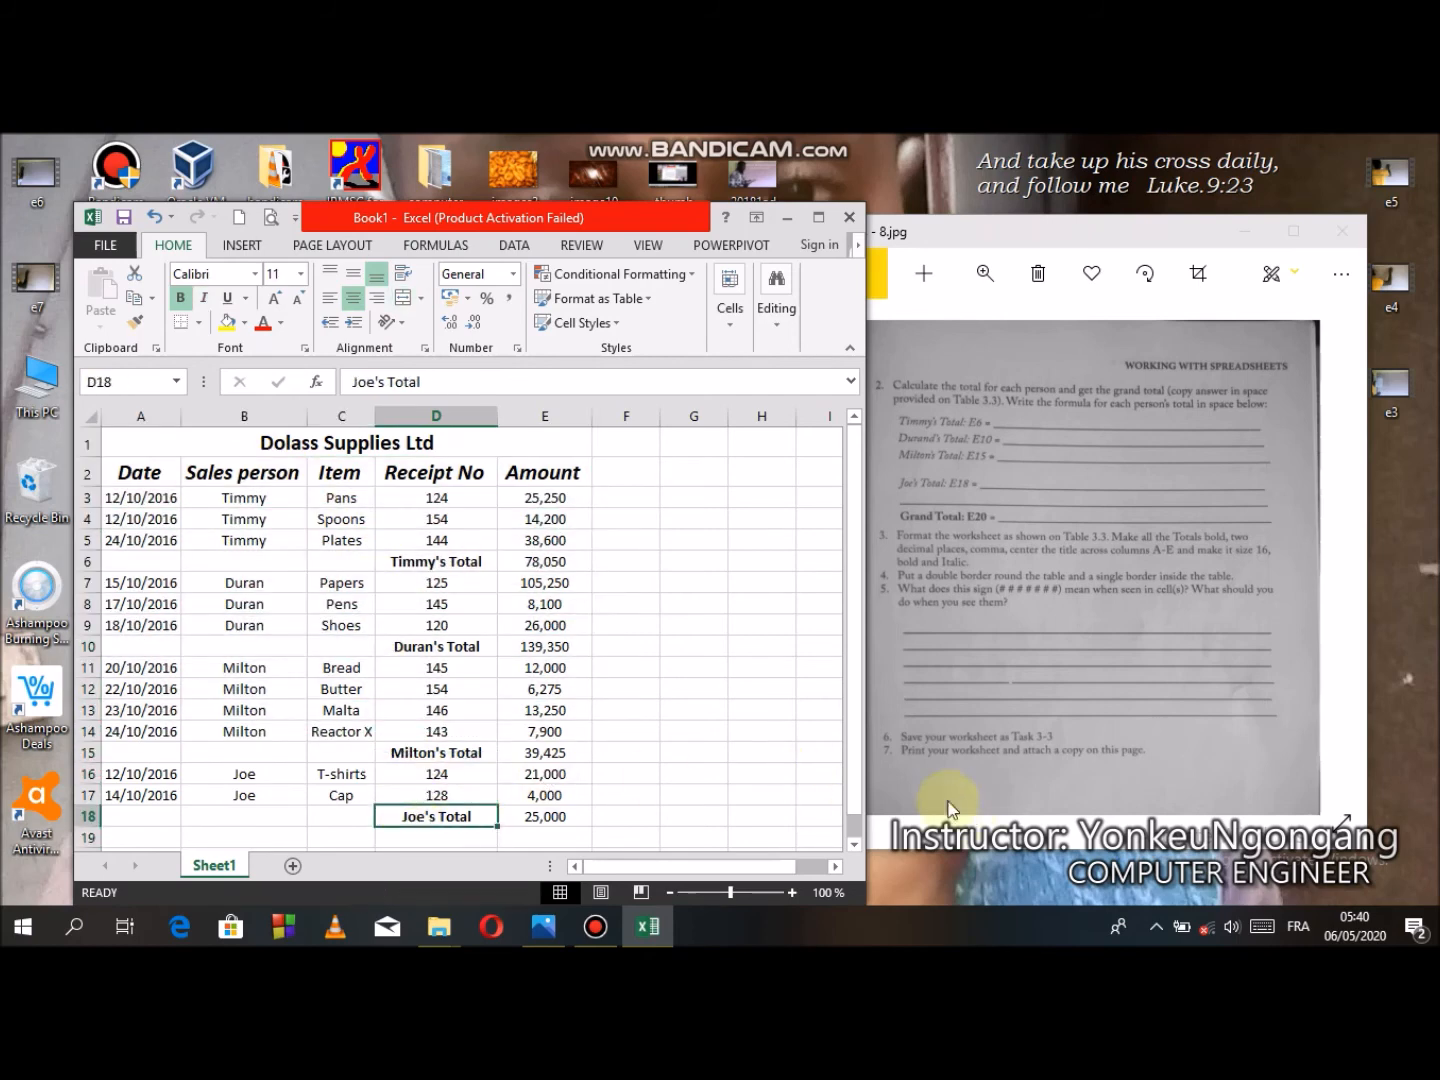
drag(152, 443, 425, 792)
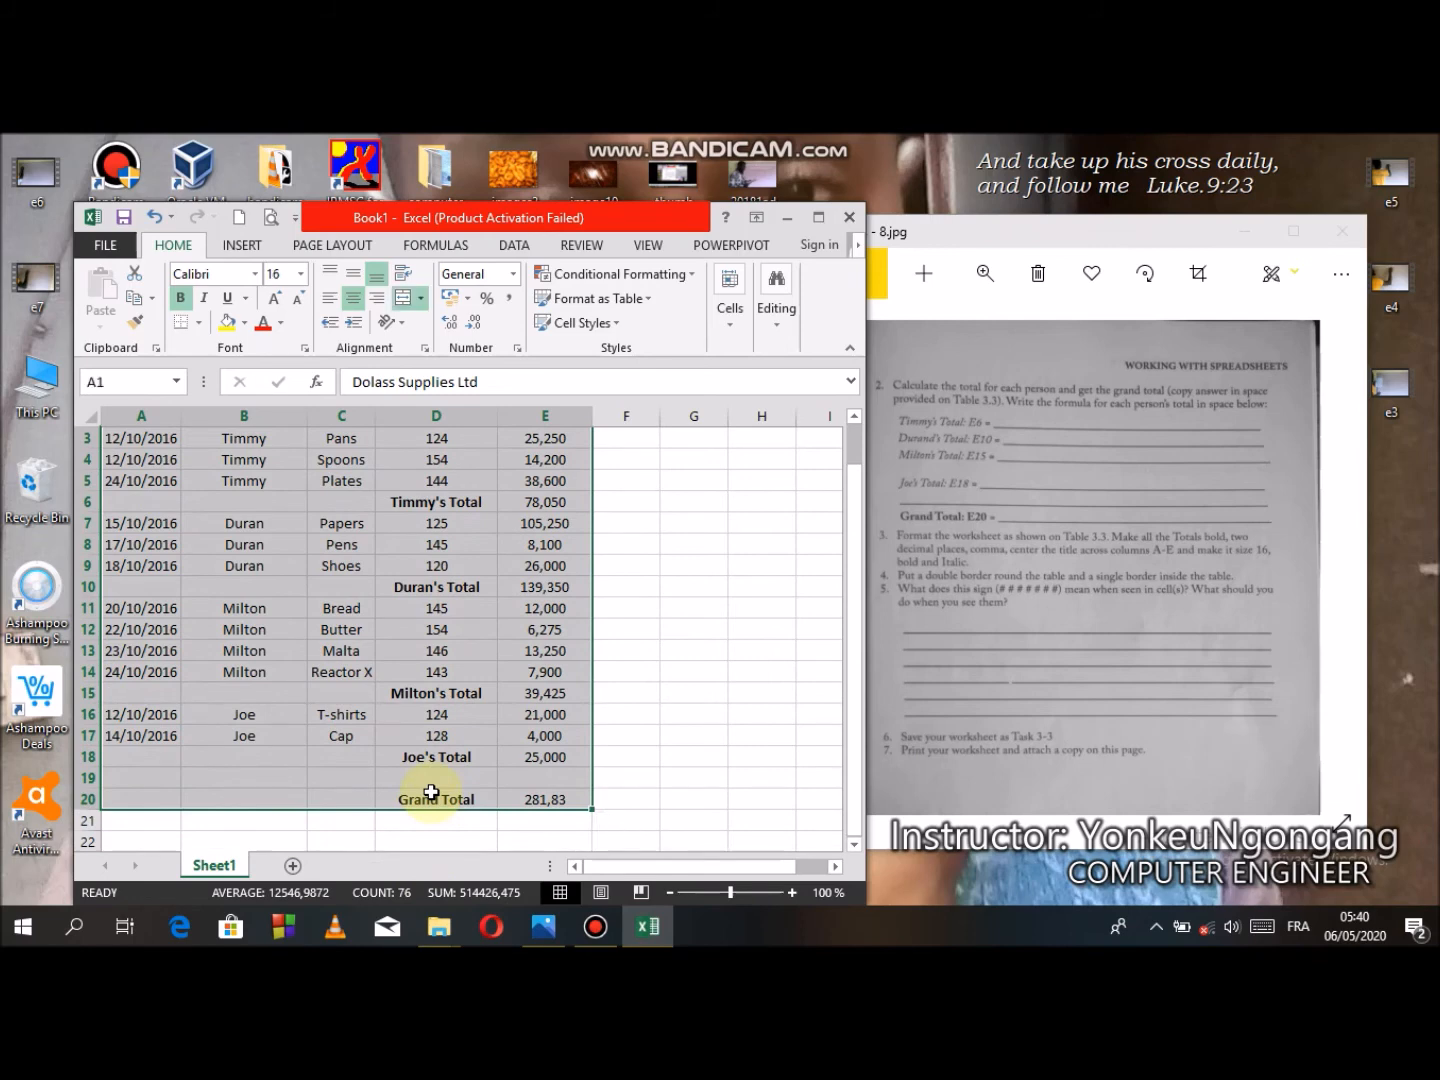
click(986, 757)
mouse_move(985, 756)
mouse_down()
mouse_move(1279, 698)
mouse_move(1279, 617)
mouse_move(993, 733)
mouse_move(986, 752)
mouse_up()
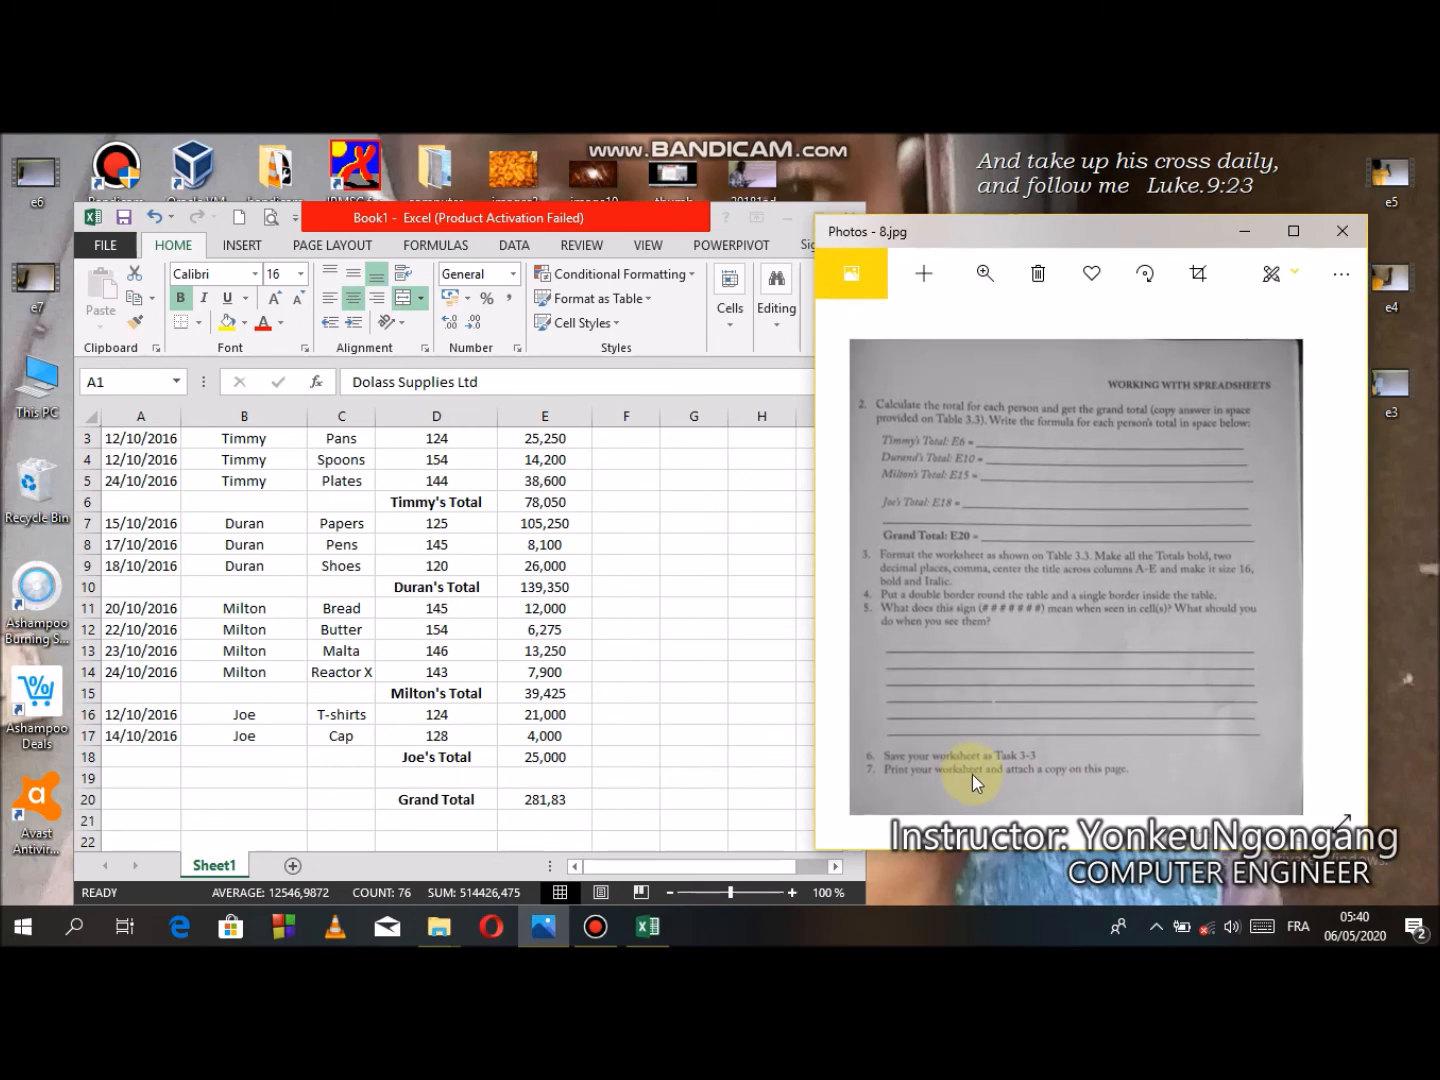
click(419, 762)
drag(864, 590, 865, 545)
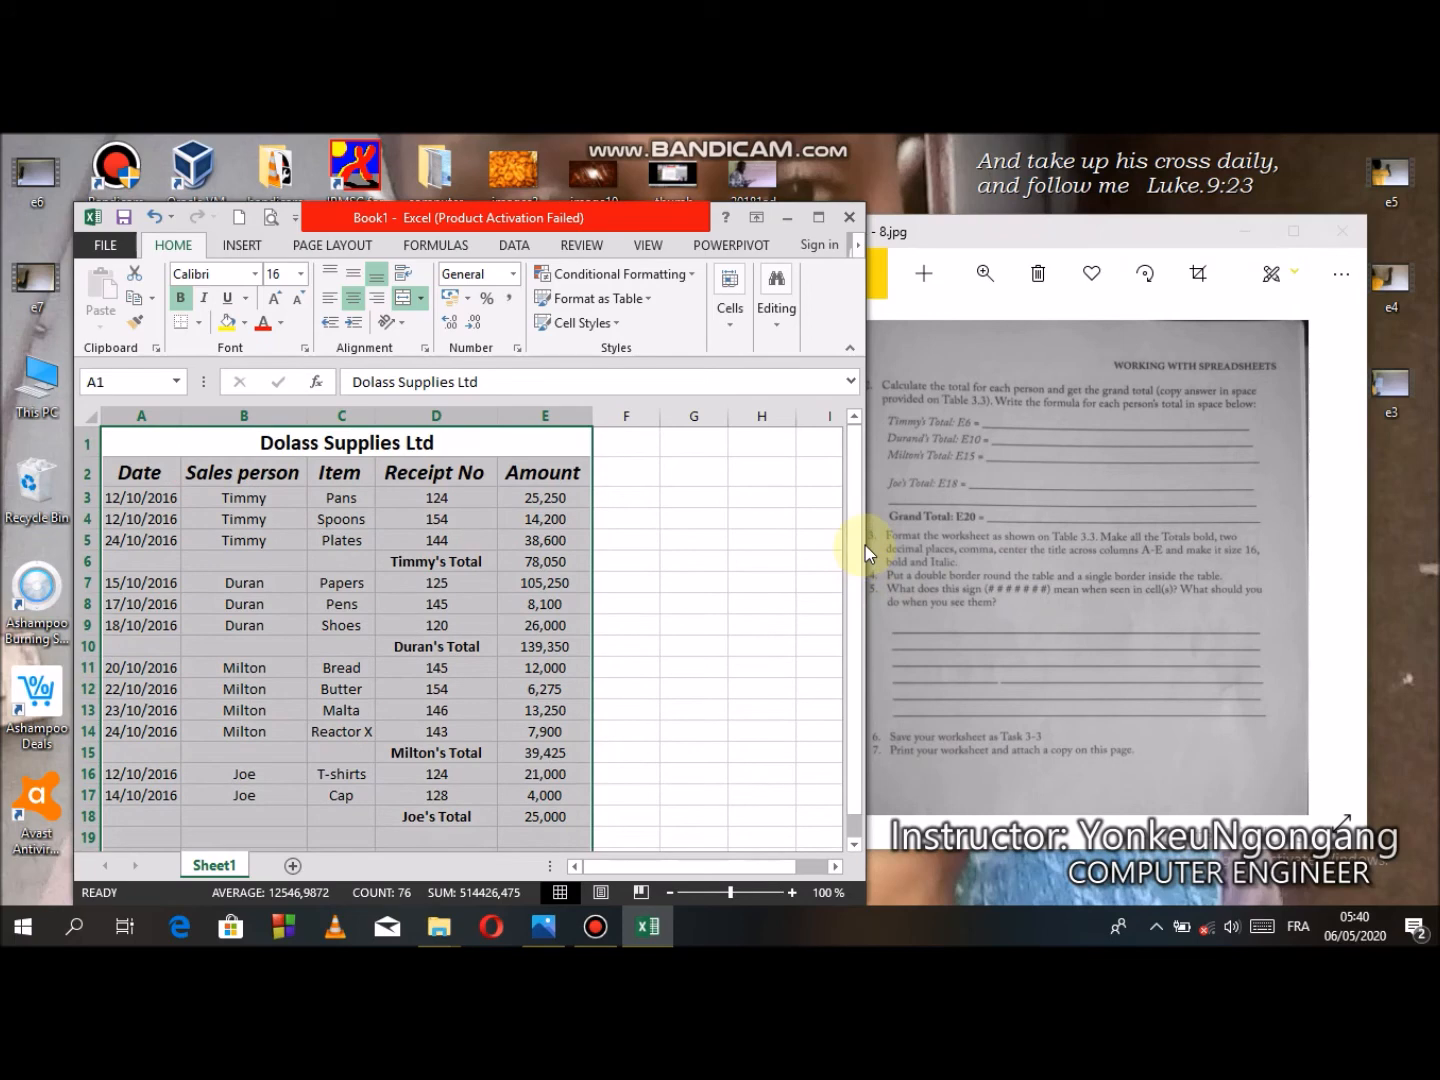
click(817, 219)
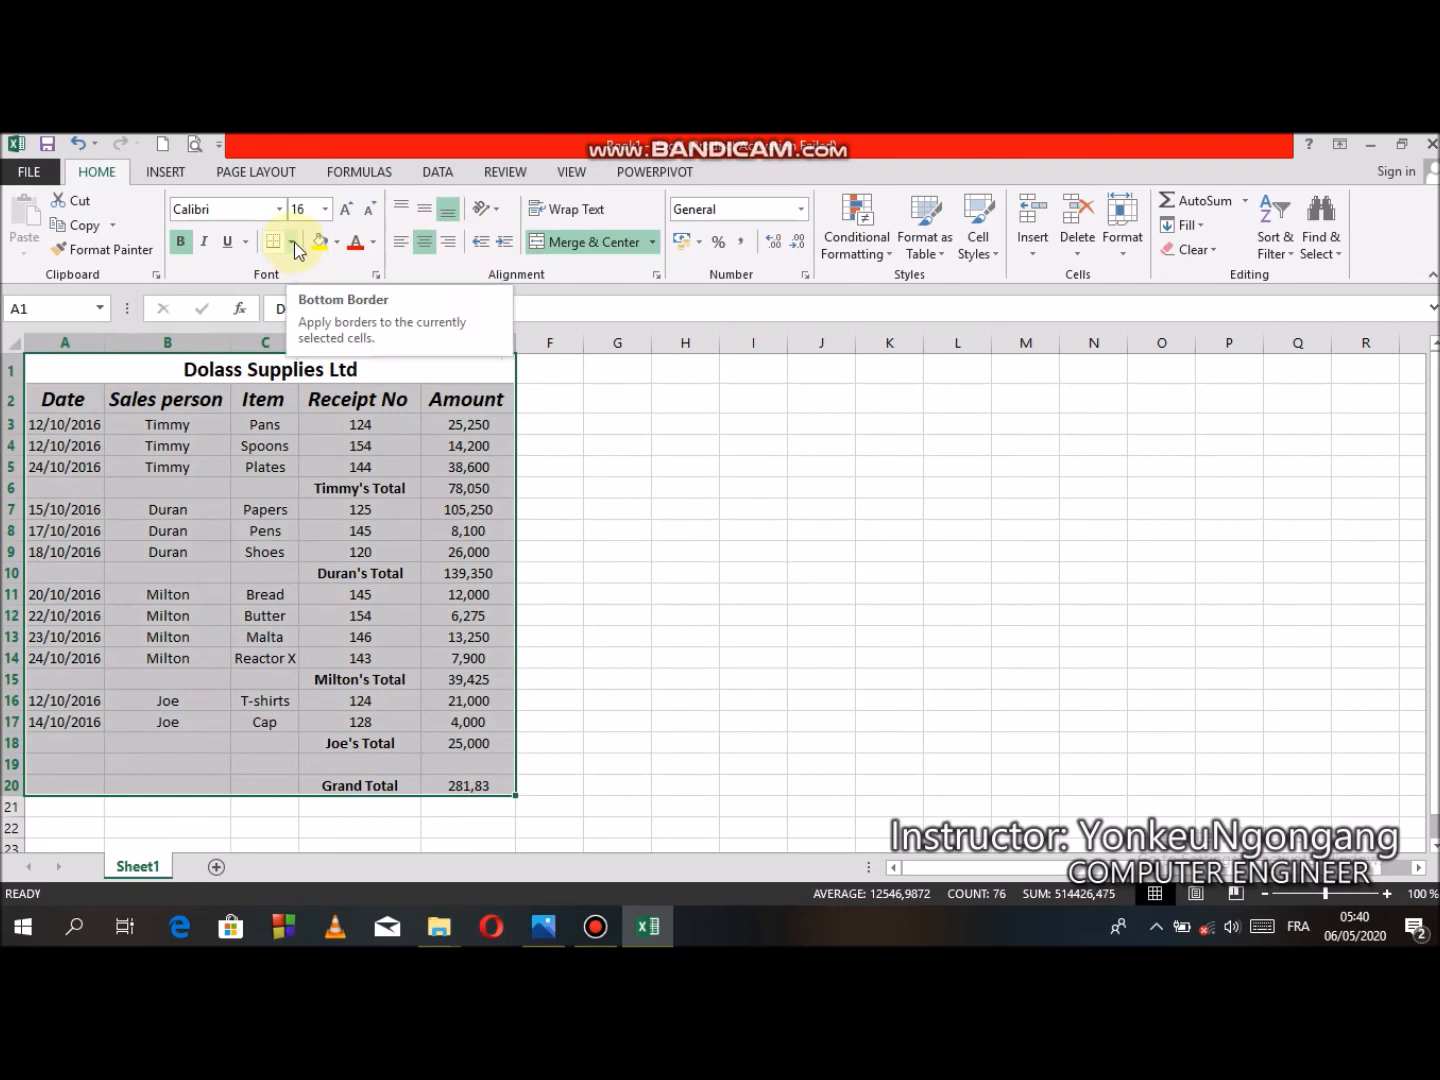
click(293, 245)
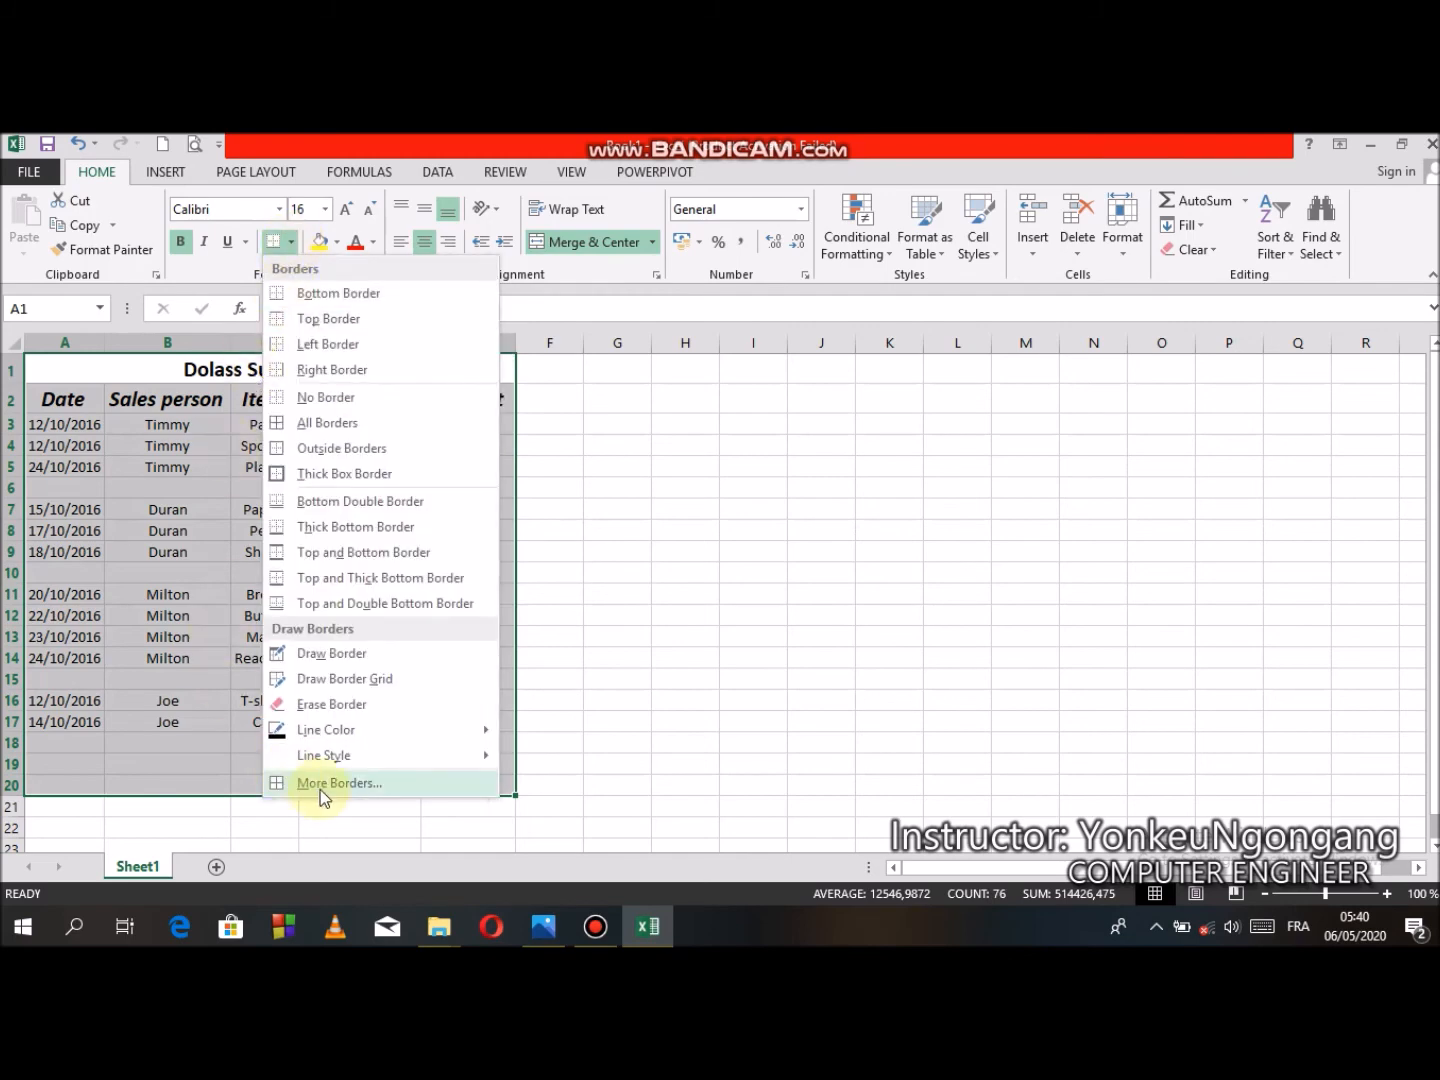
click(319, 787)
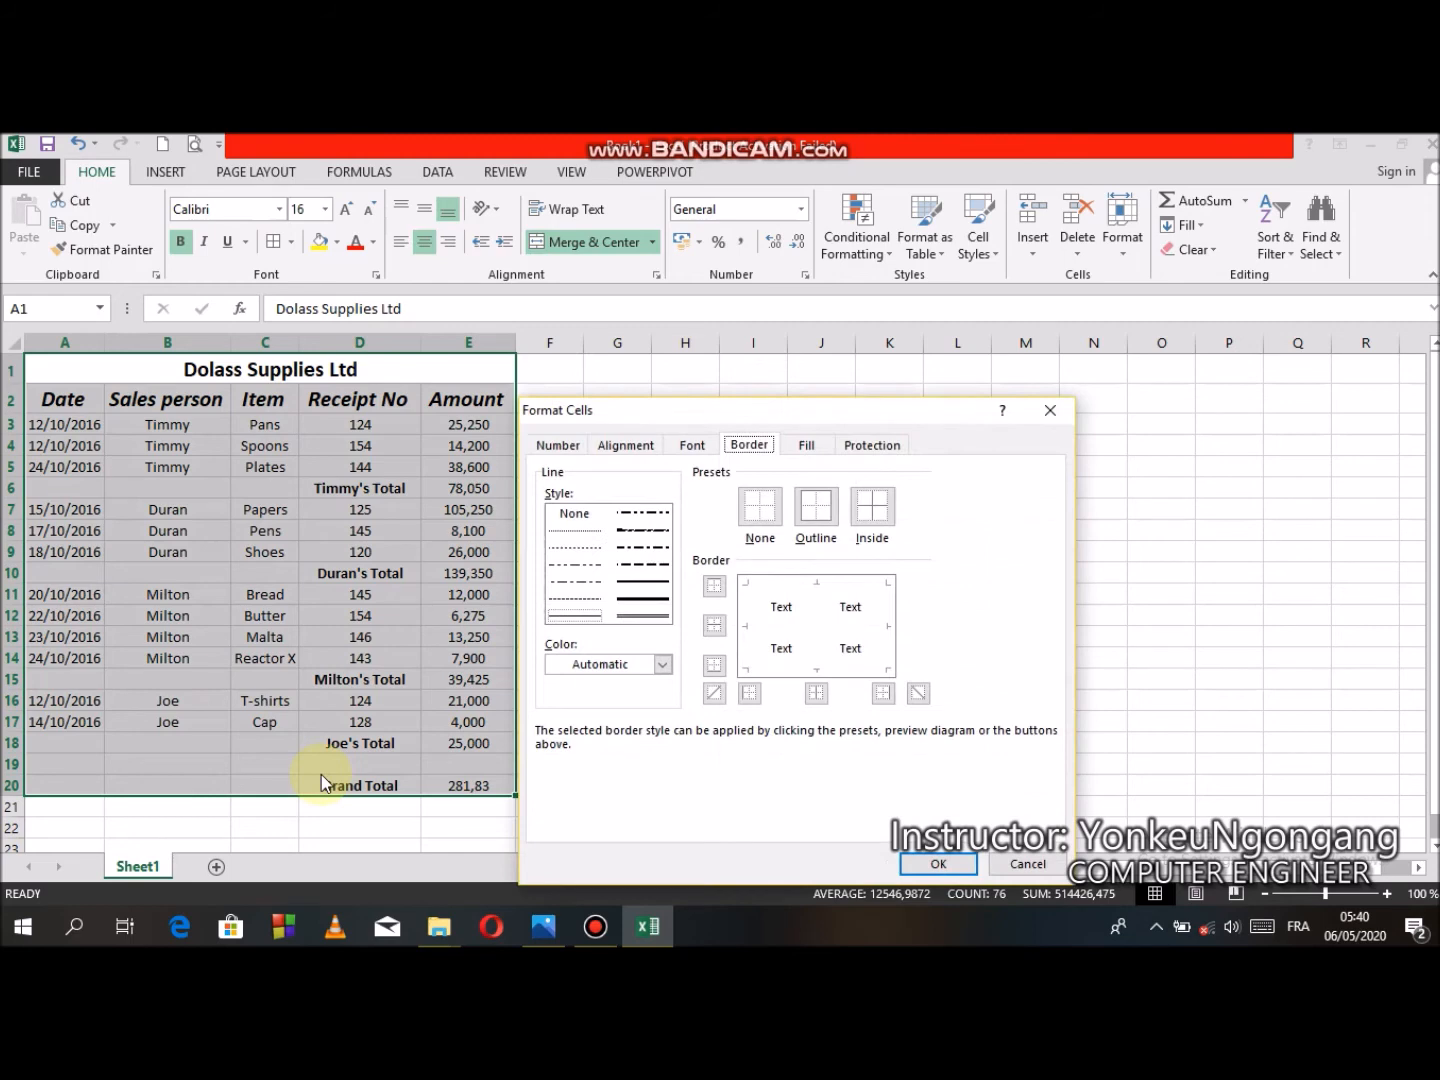
click(827, 524)
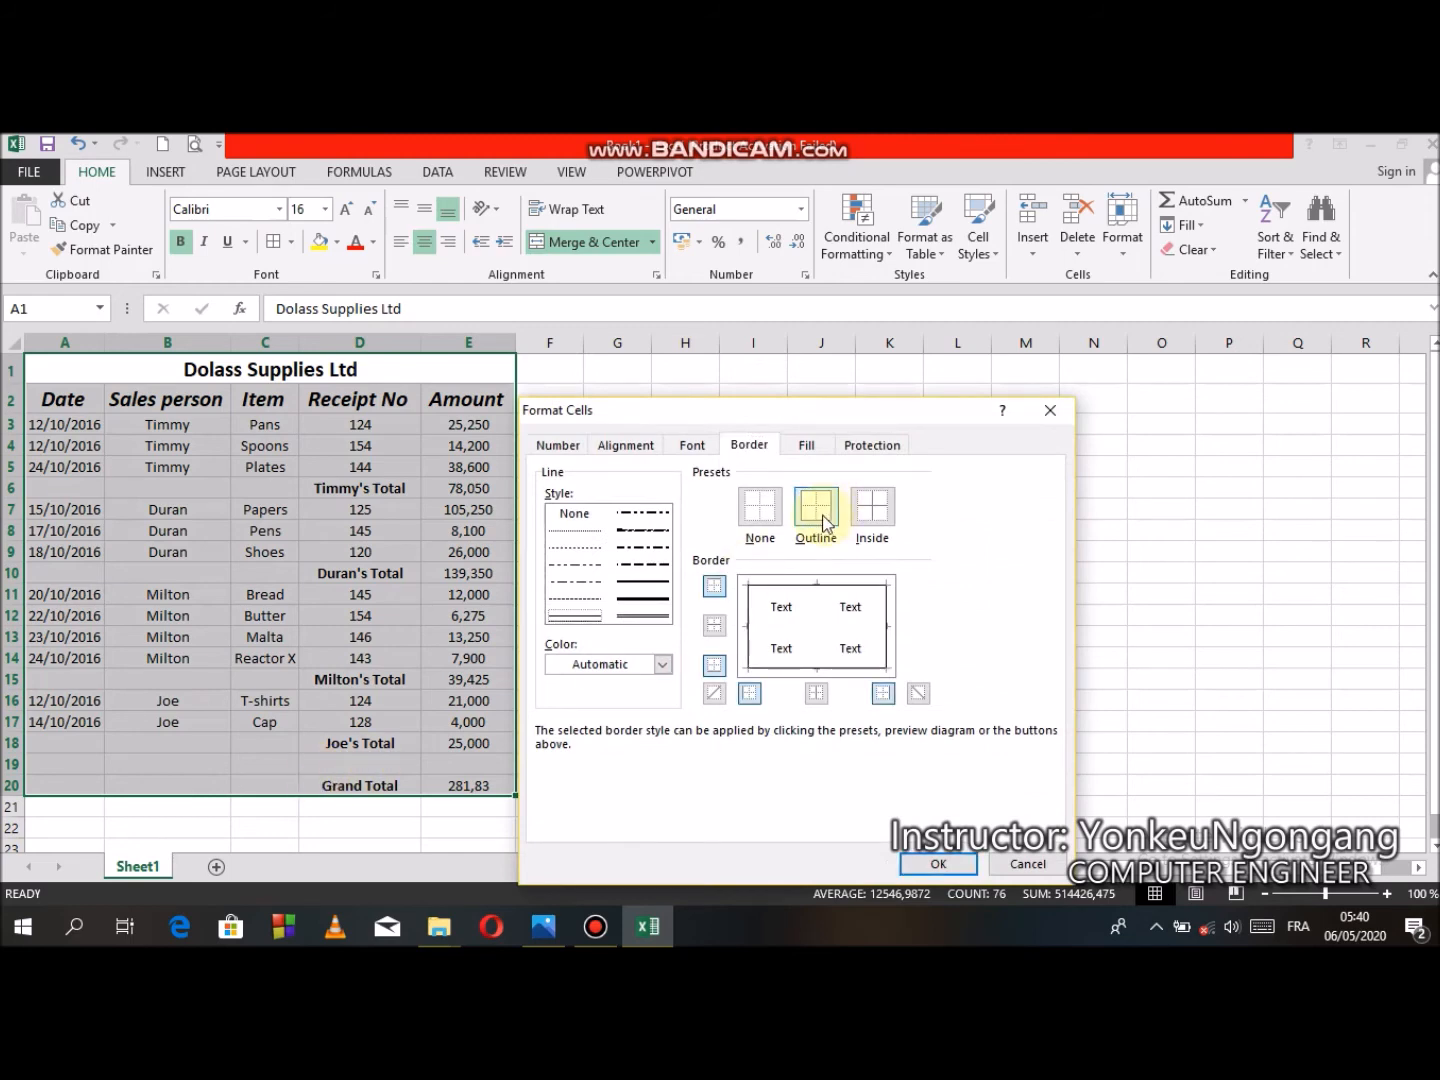
click(645, 617)
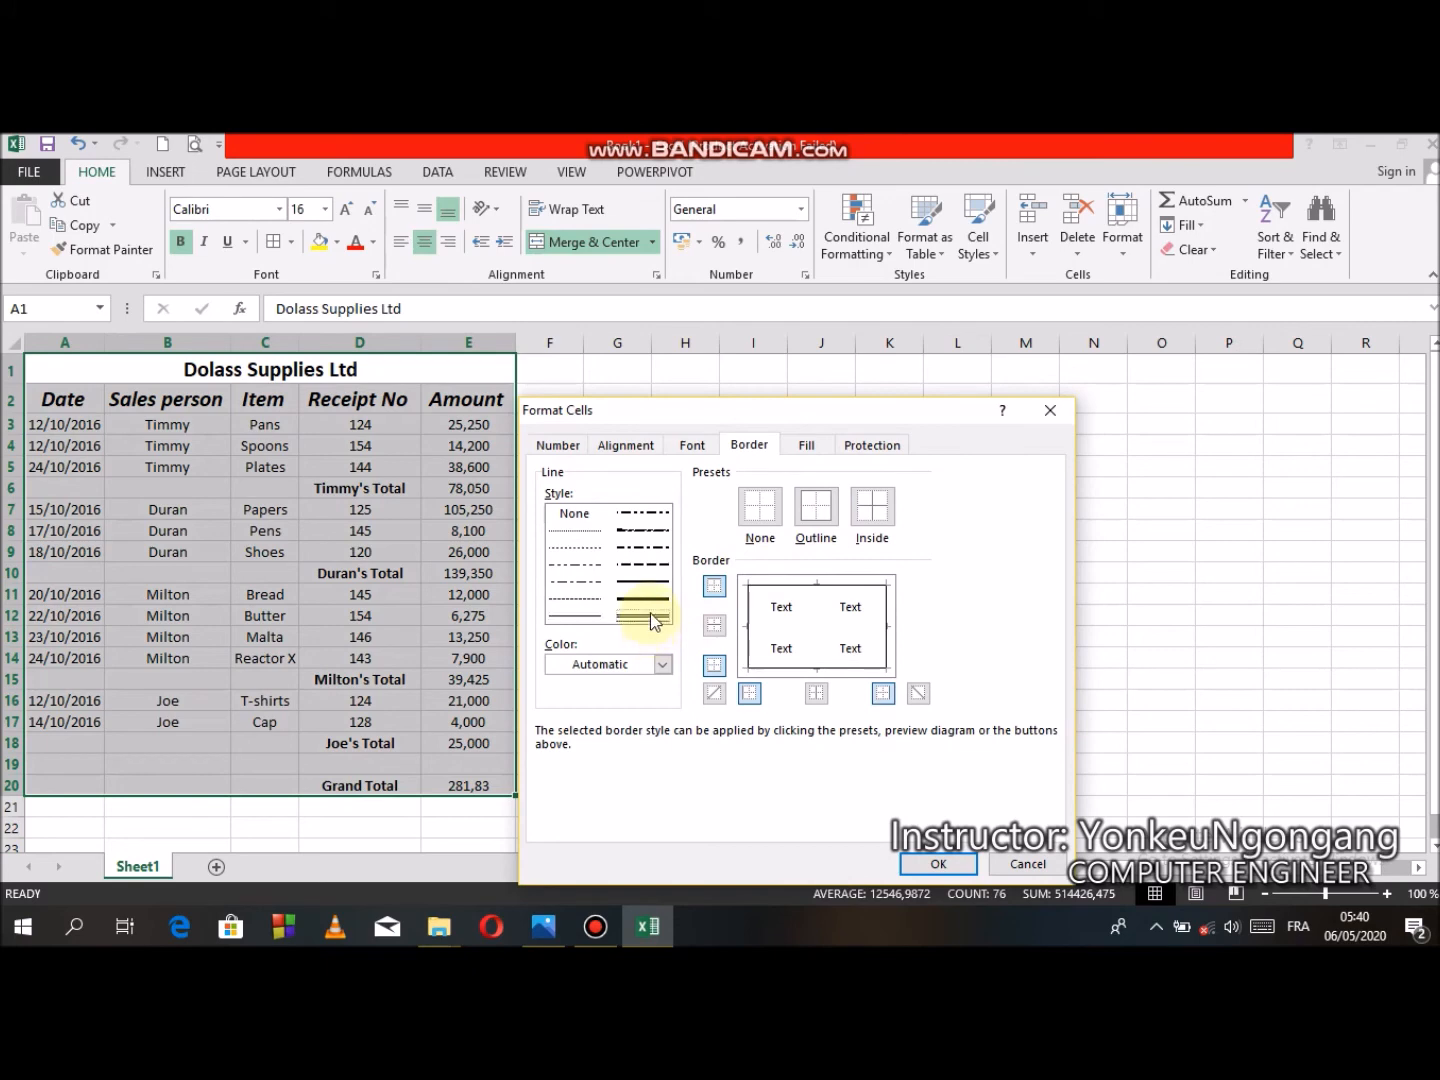
click(818, 512)
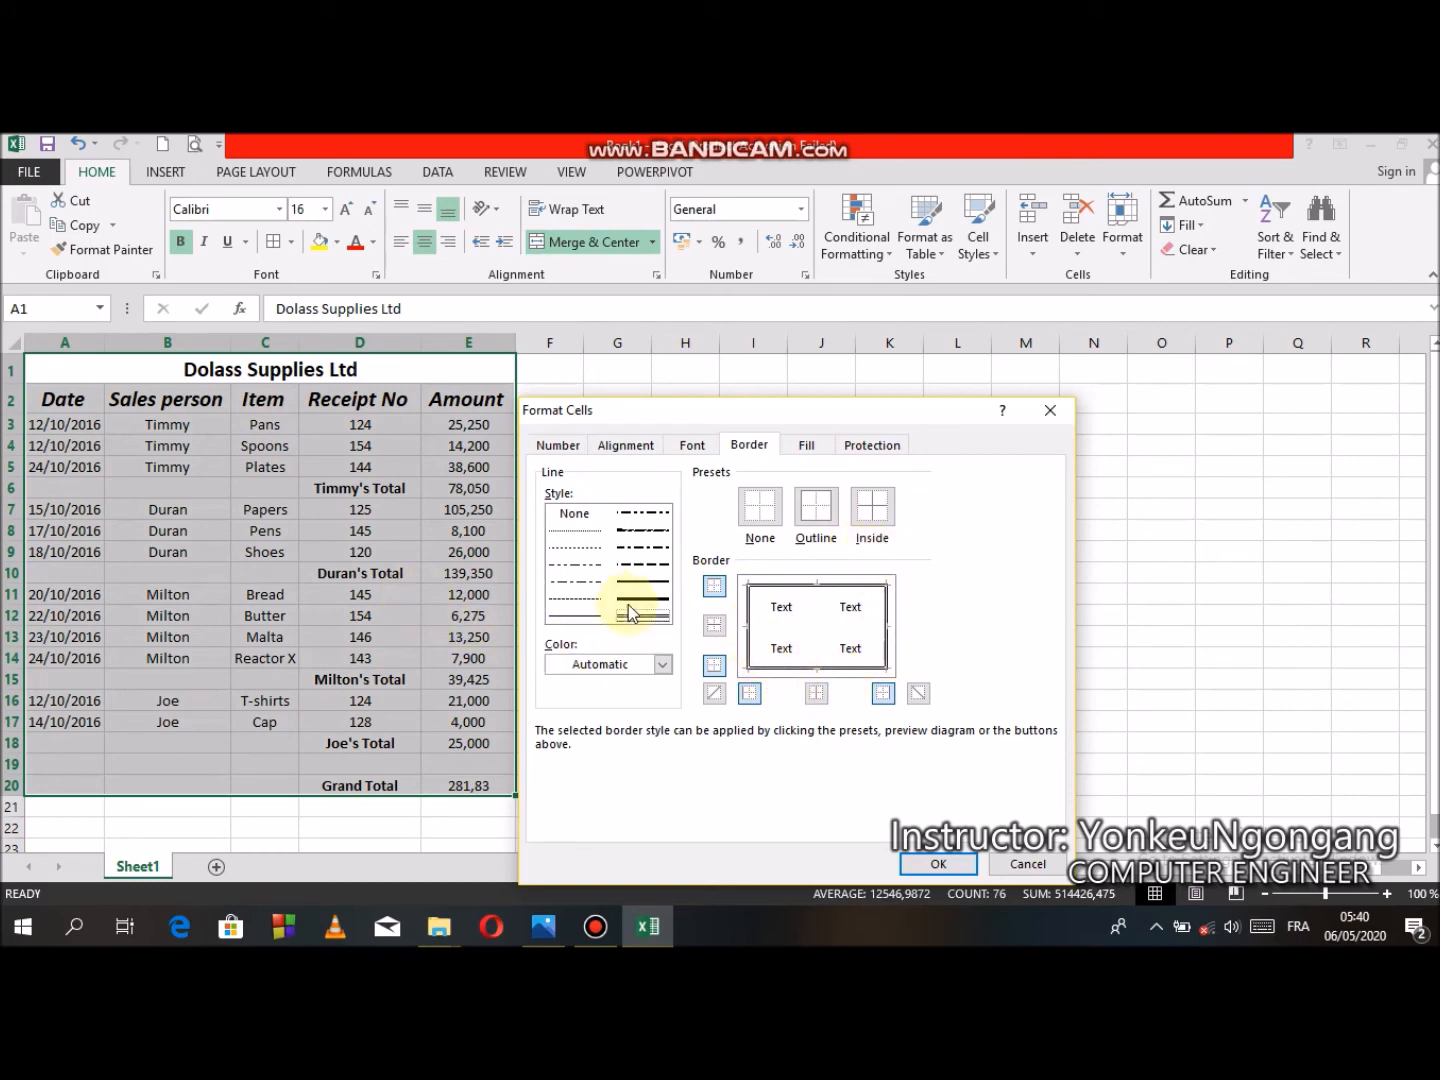
click(939, 866)
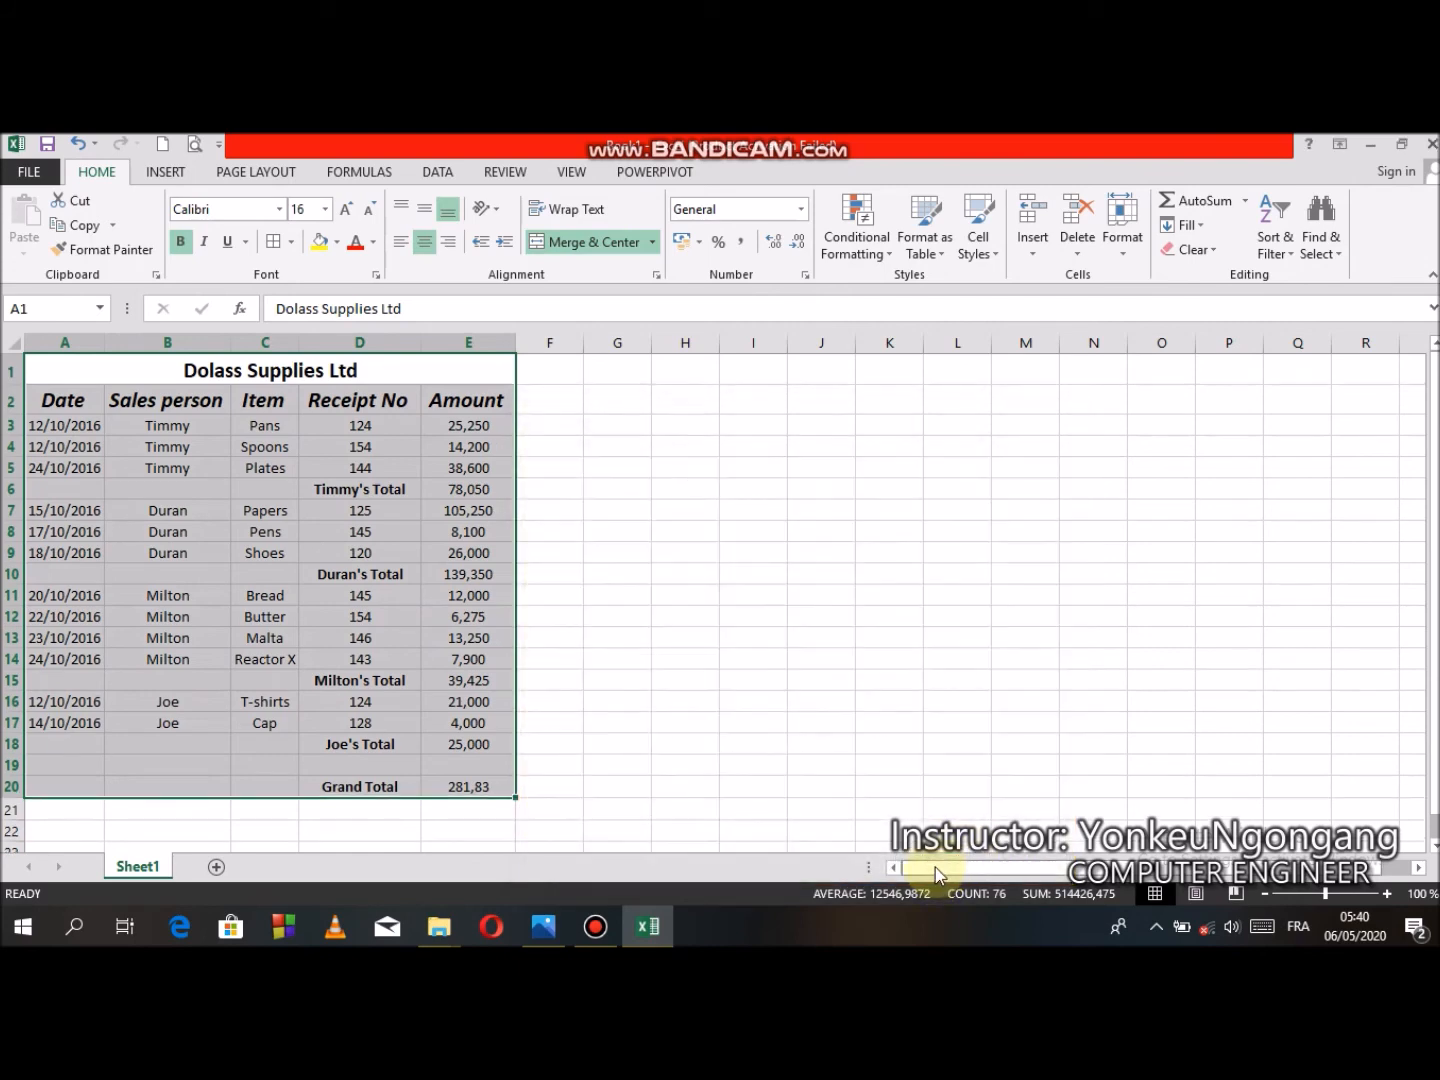
- Add single thin-line inside borders to the selected table
click(293, 242)
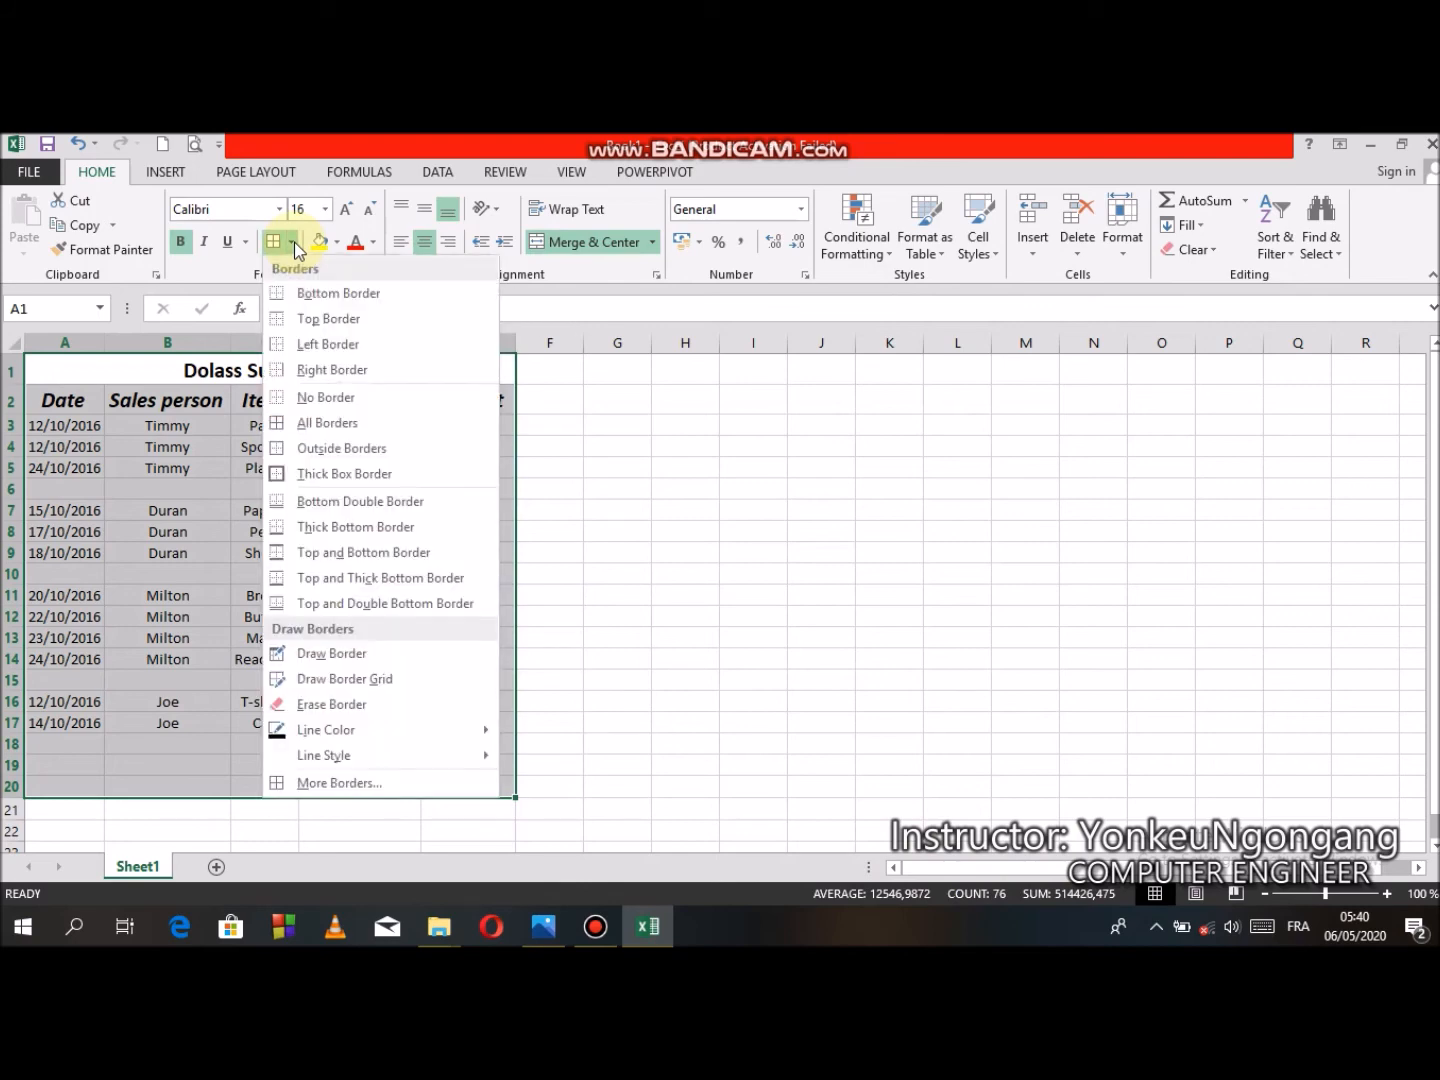
click(380, 781)
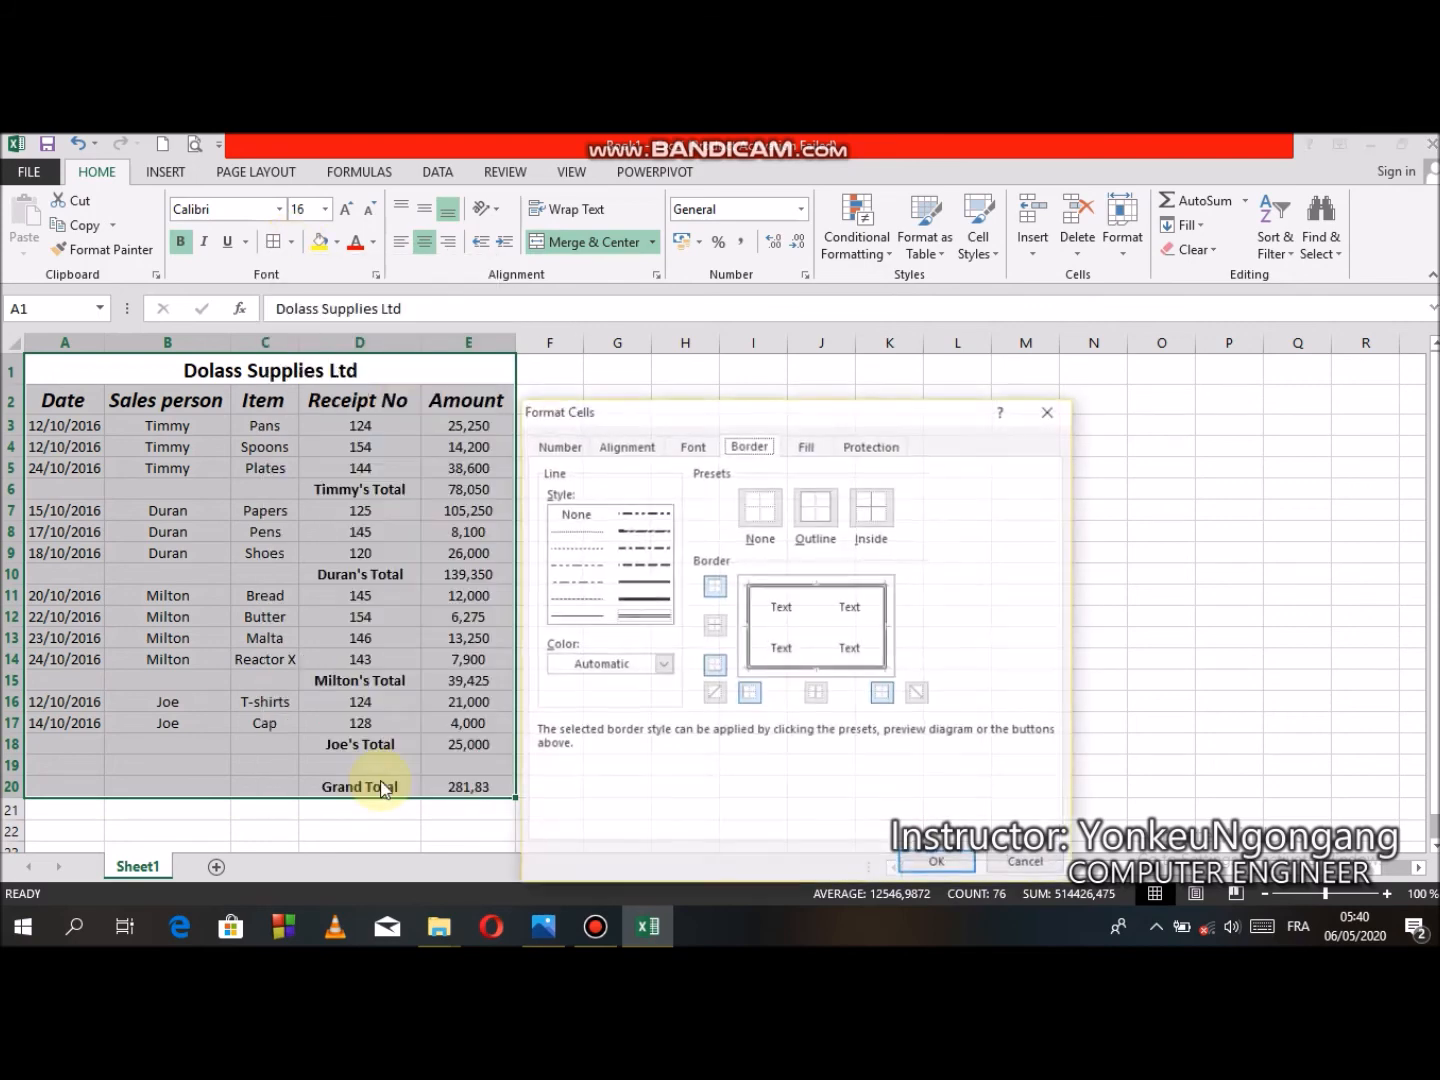
click(573, 617)
click(873, 522)
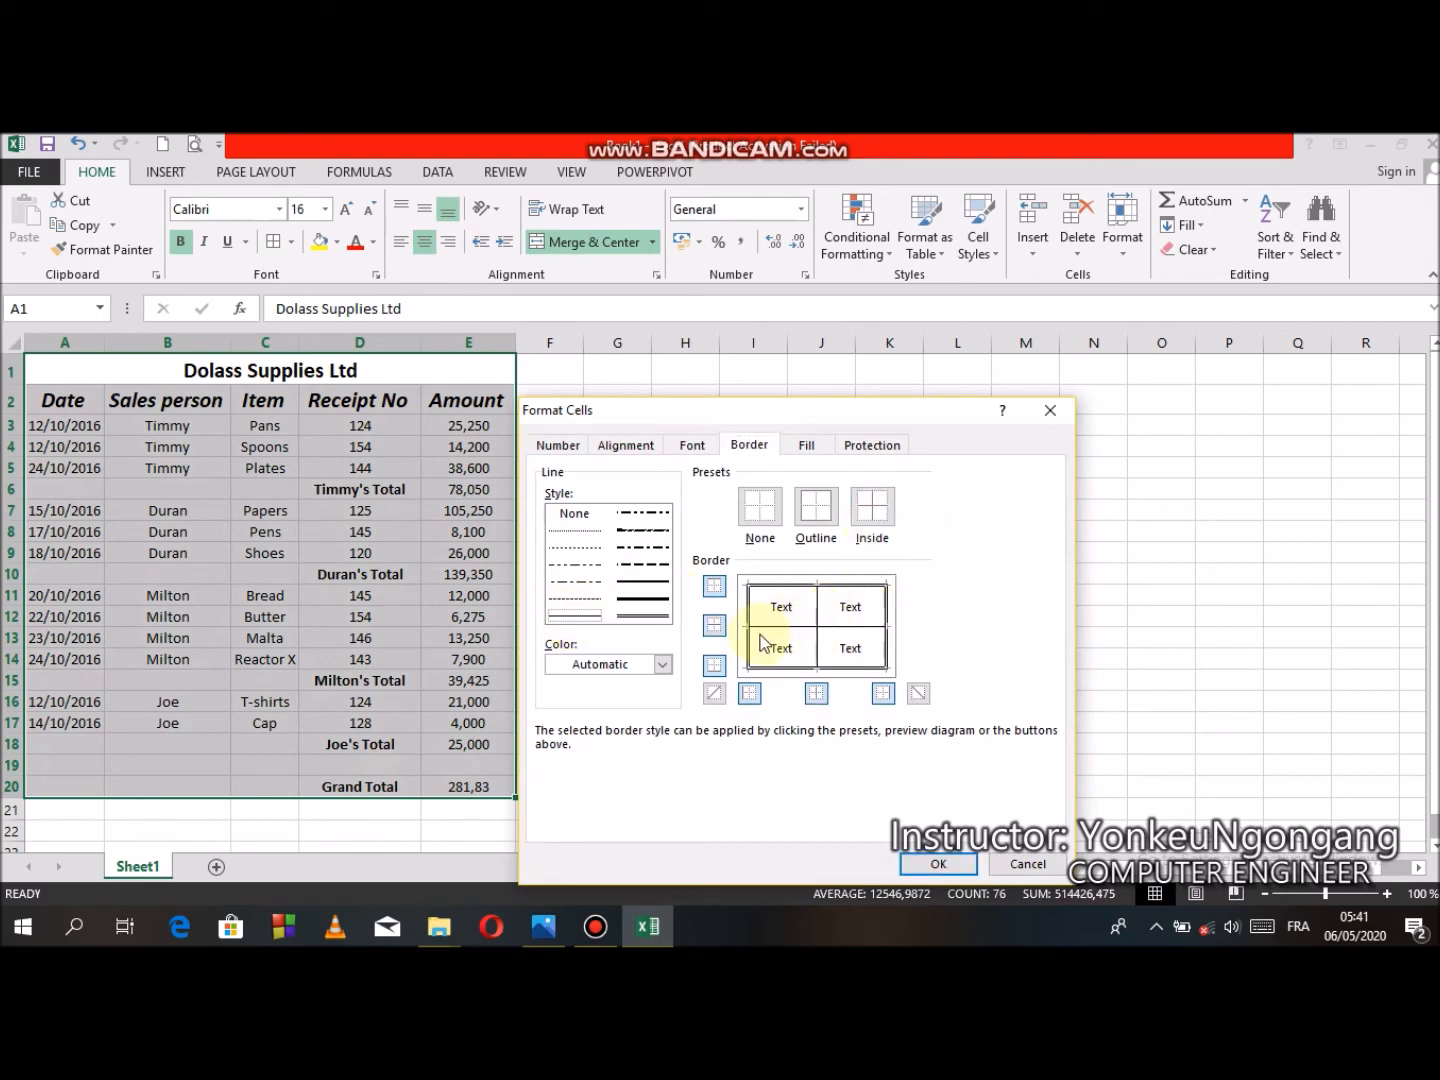
click(952, 869)
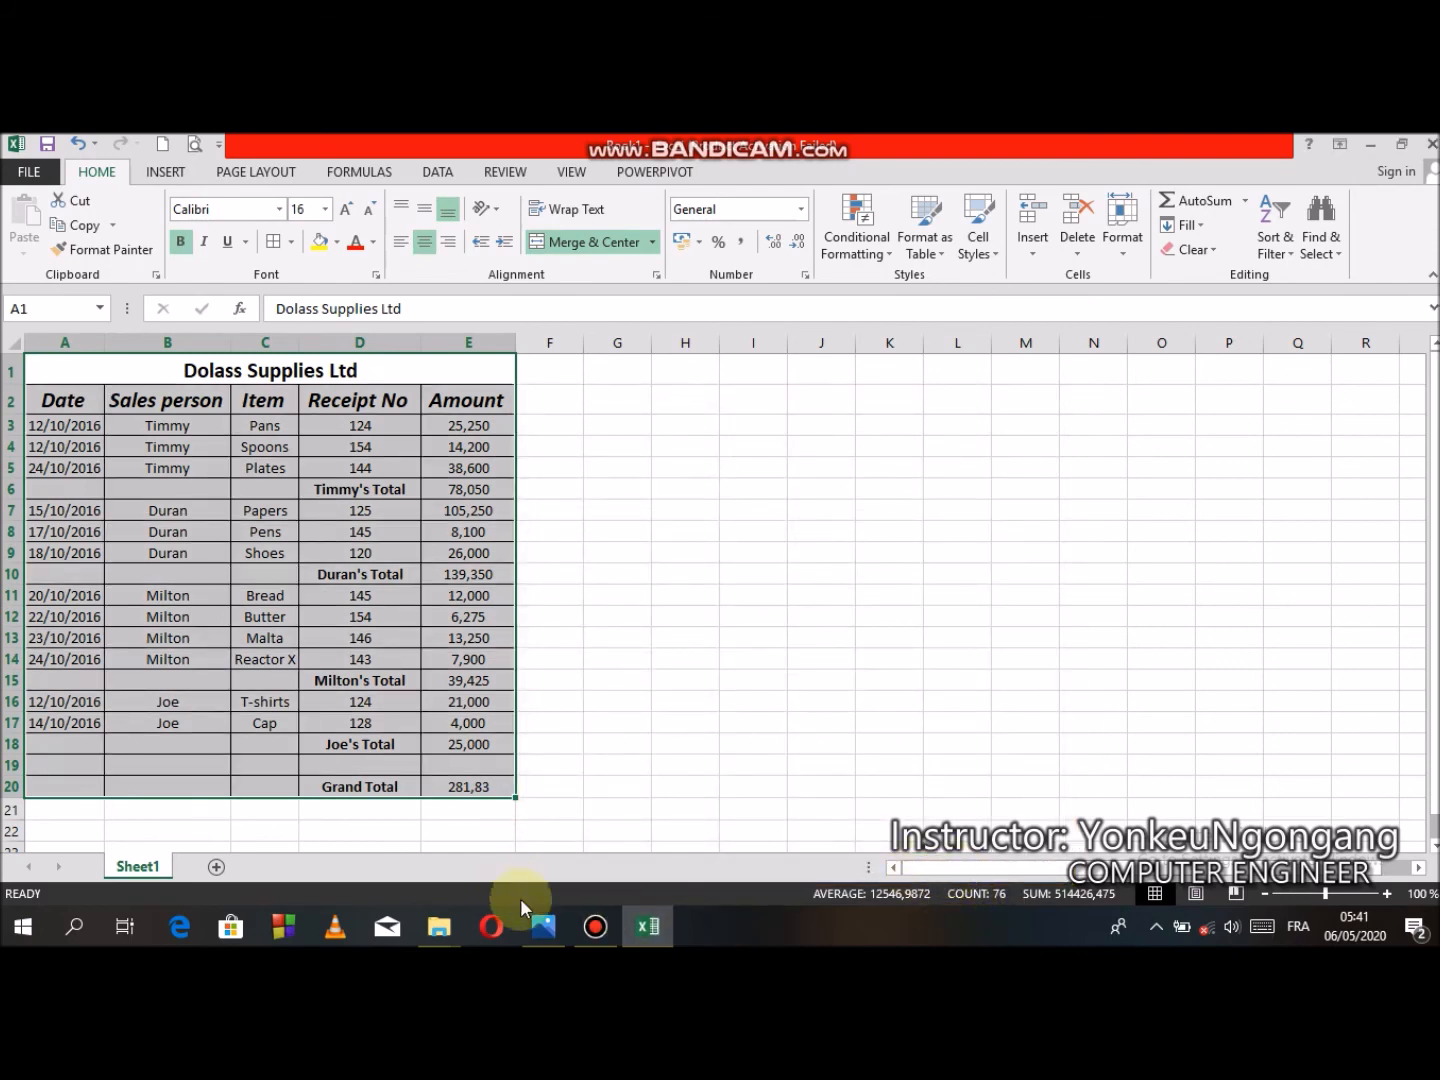
click(544, 925)
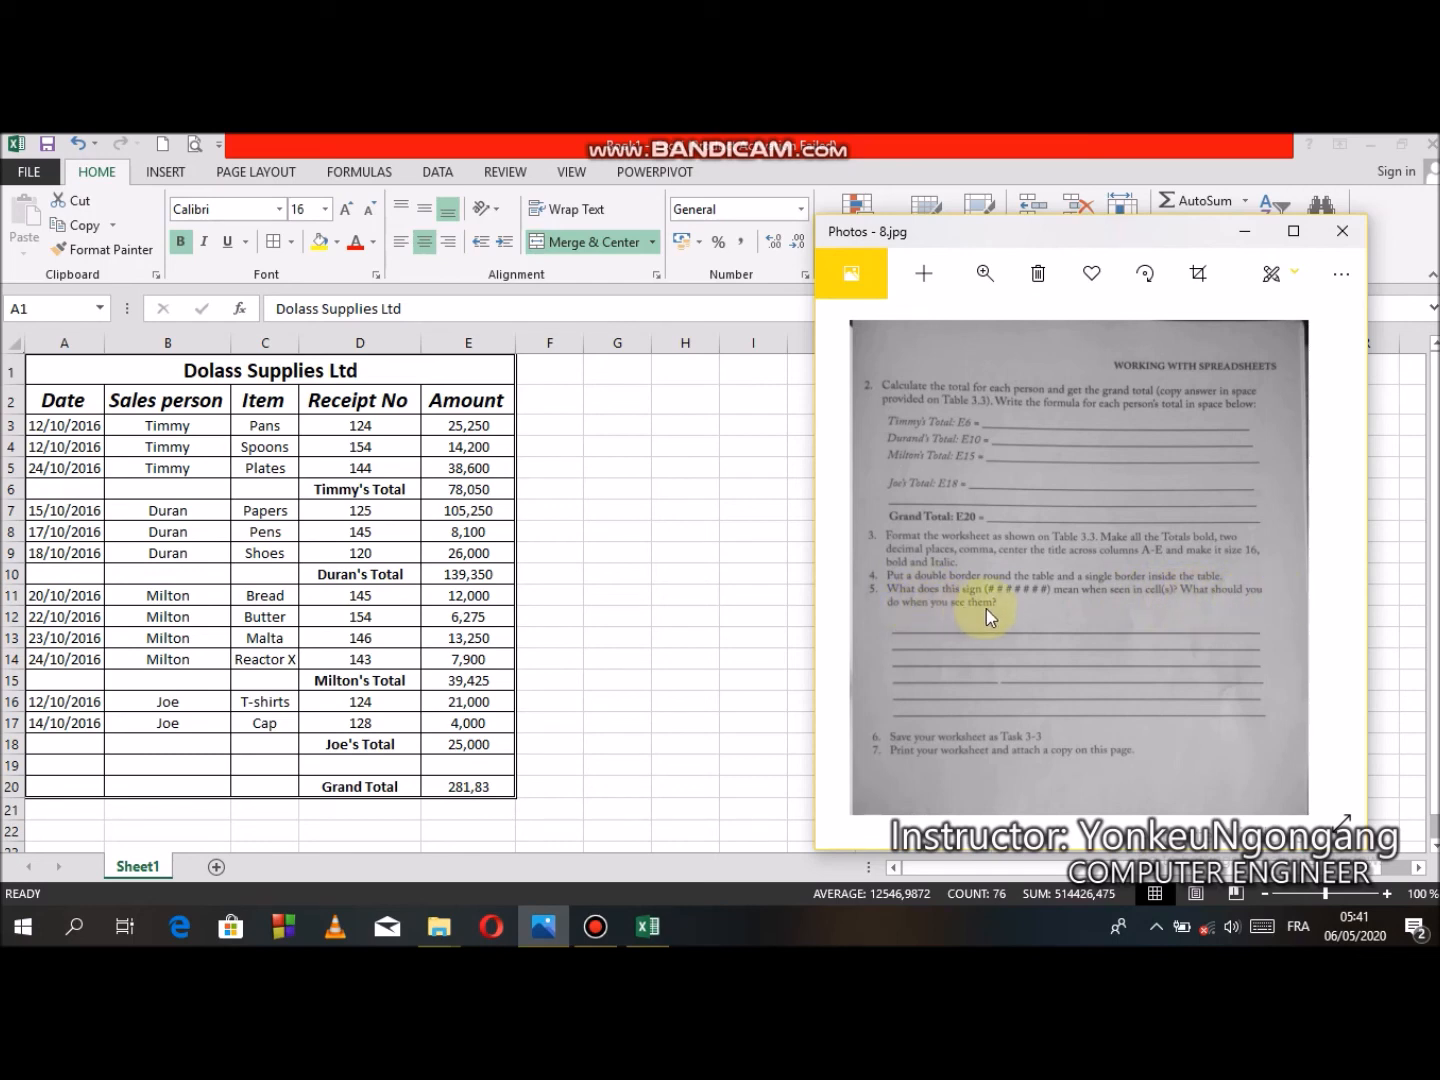
click(714, 473)
click(712, 468)
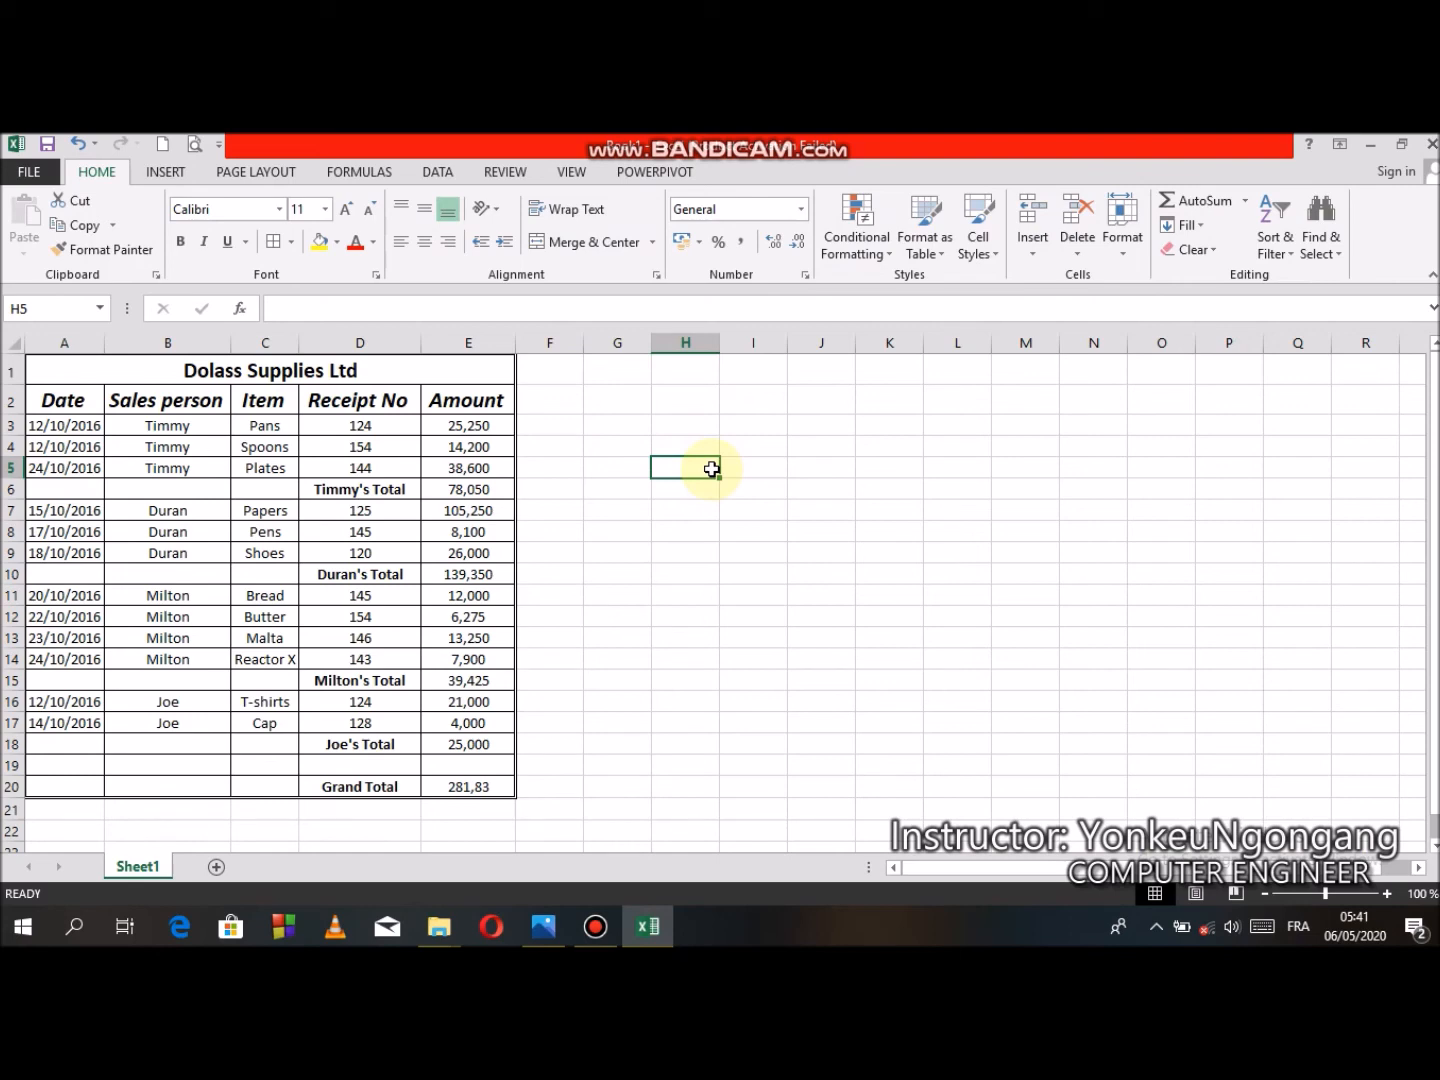
text(1254996)
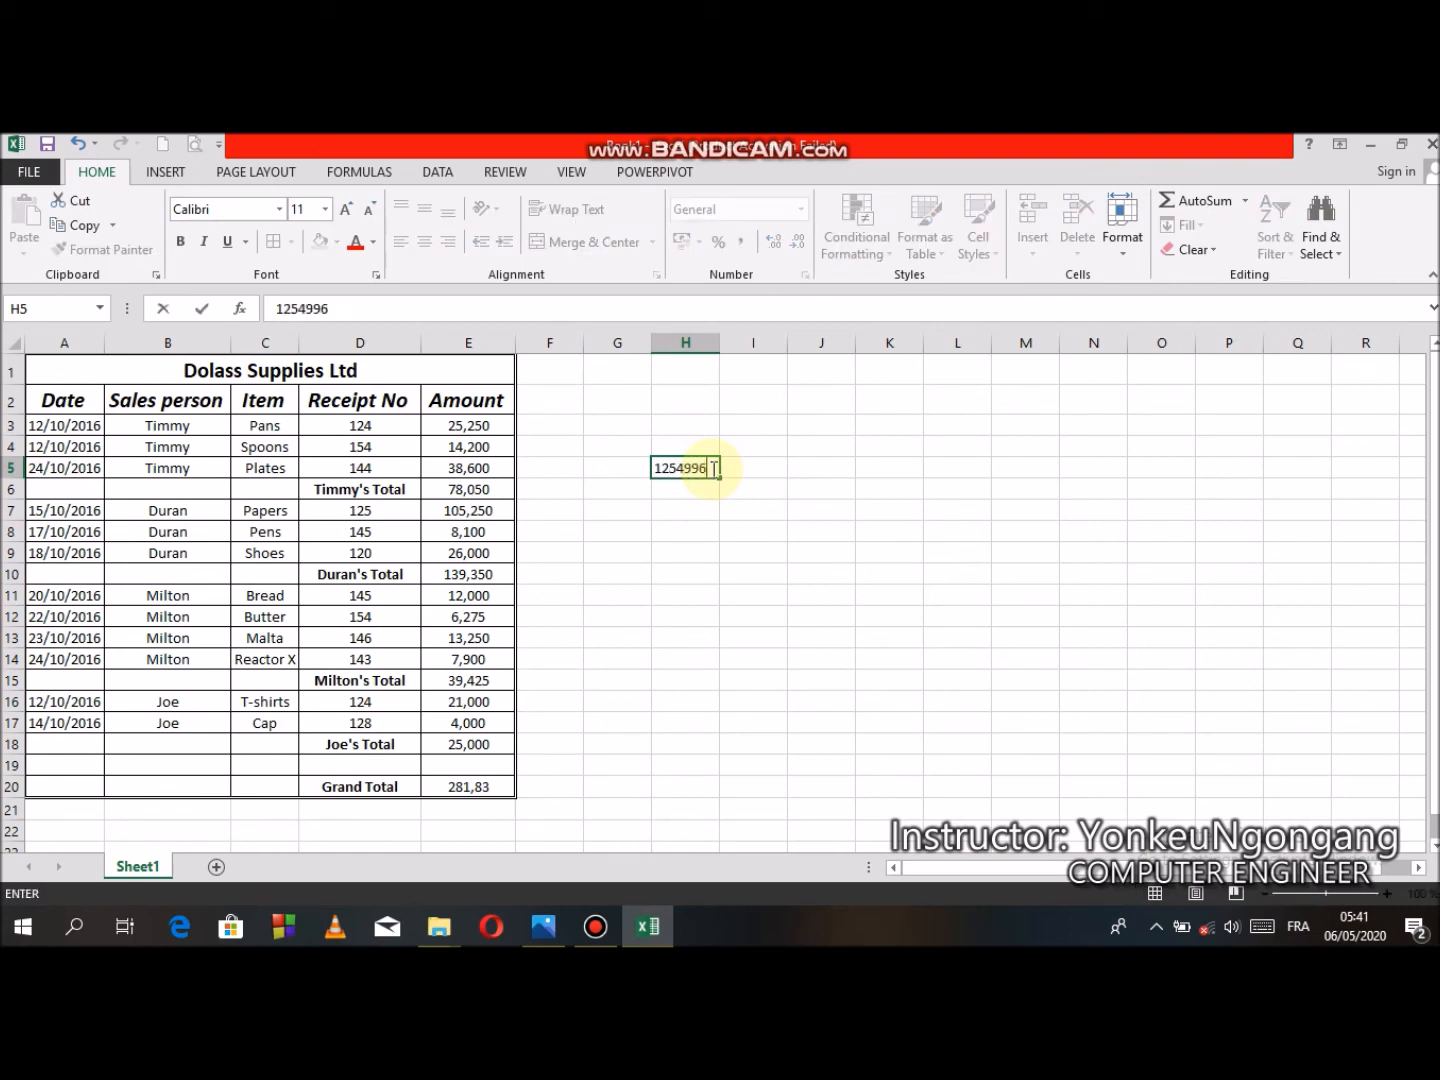
text(55546663)
click(769, 610)
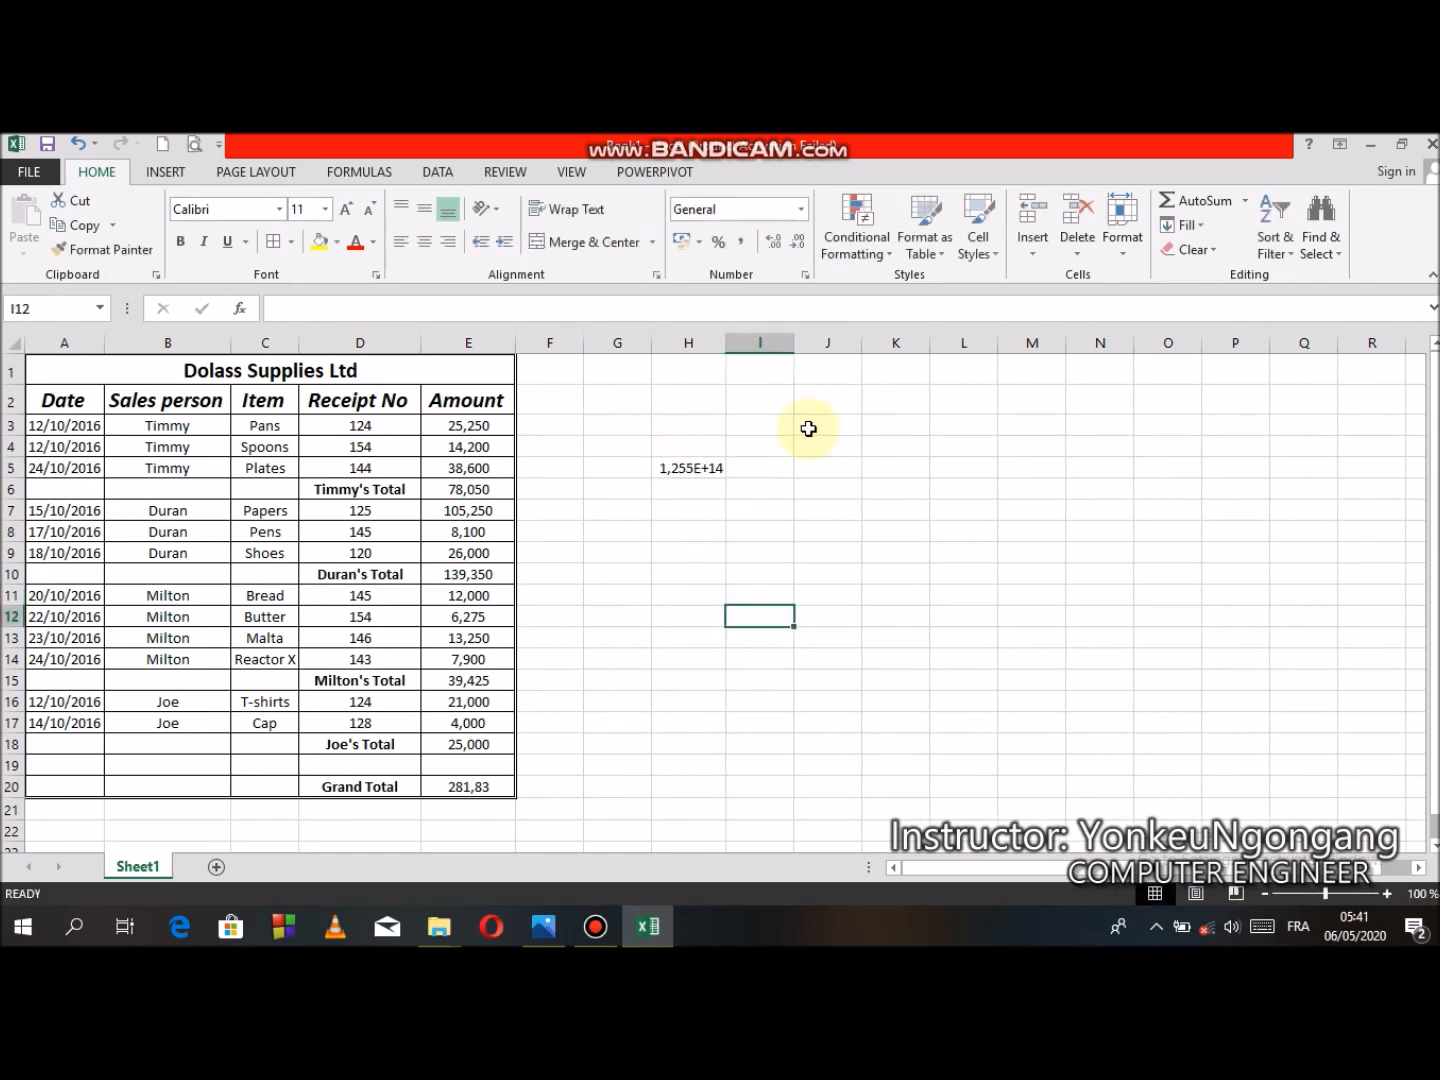
- Narrow column H until the long number in H5 no longer fits, then select H5
drag(727, 343, 685, 355)
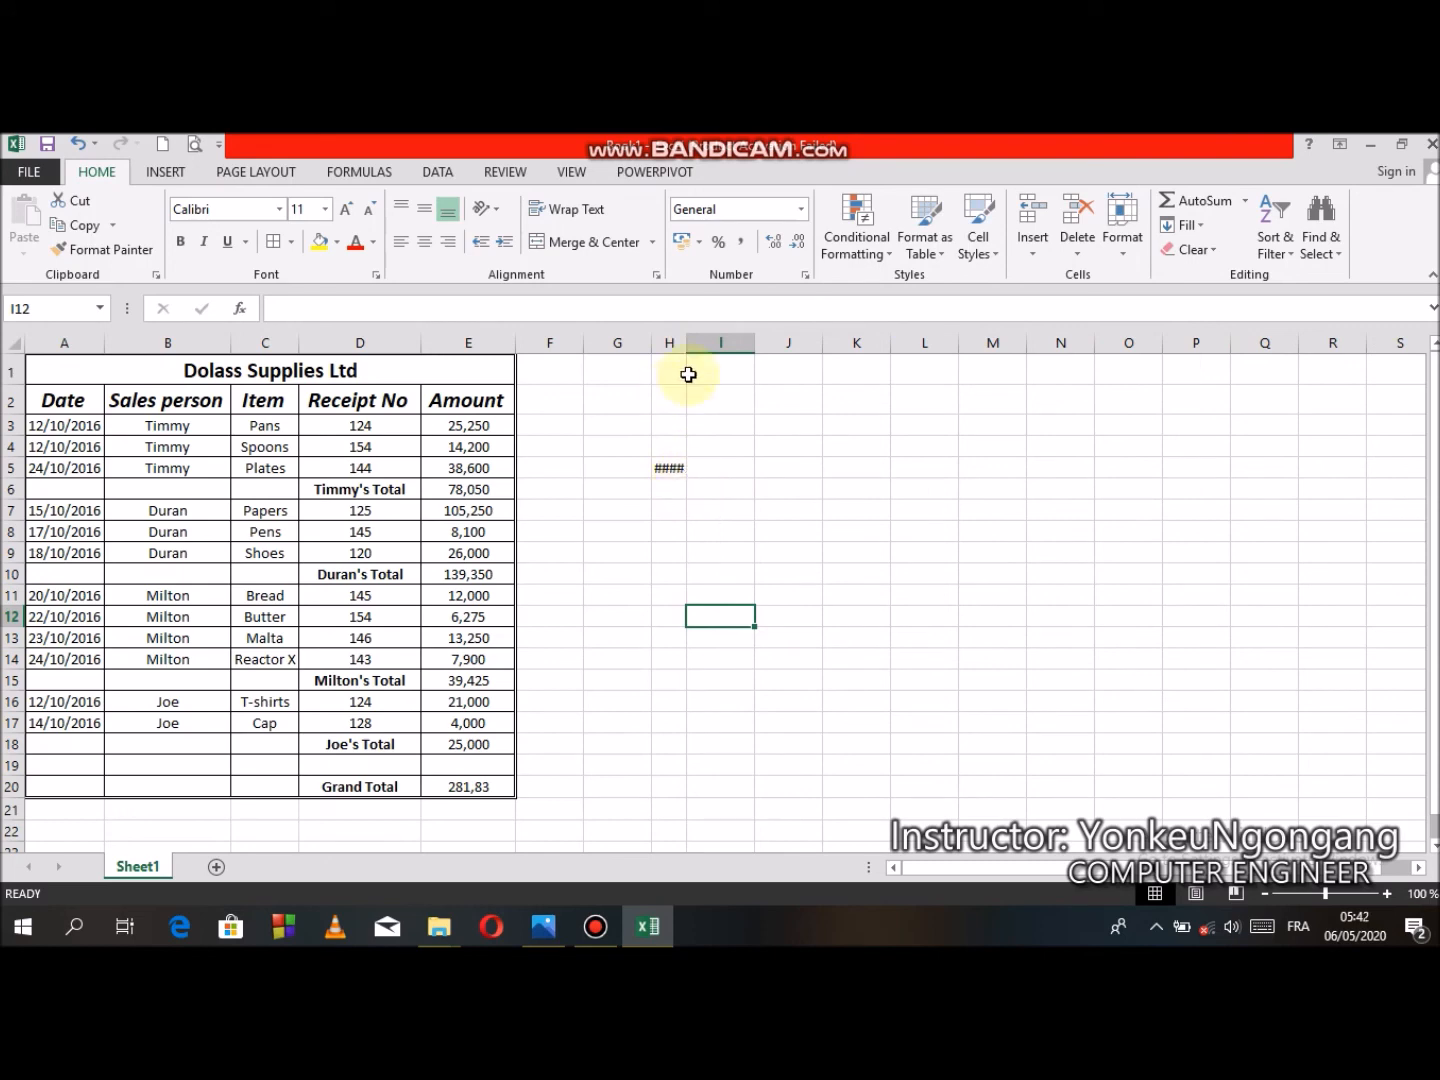
click(677, 470)
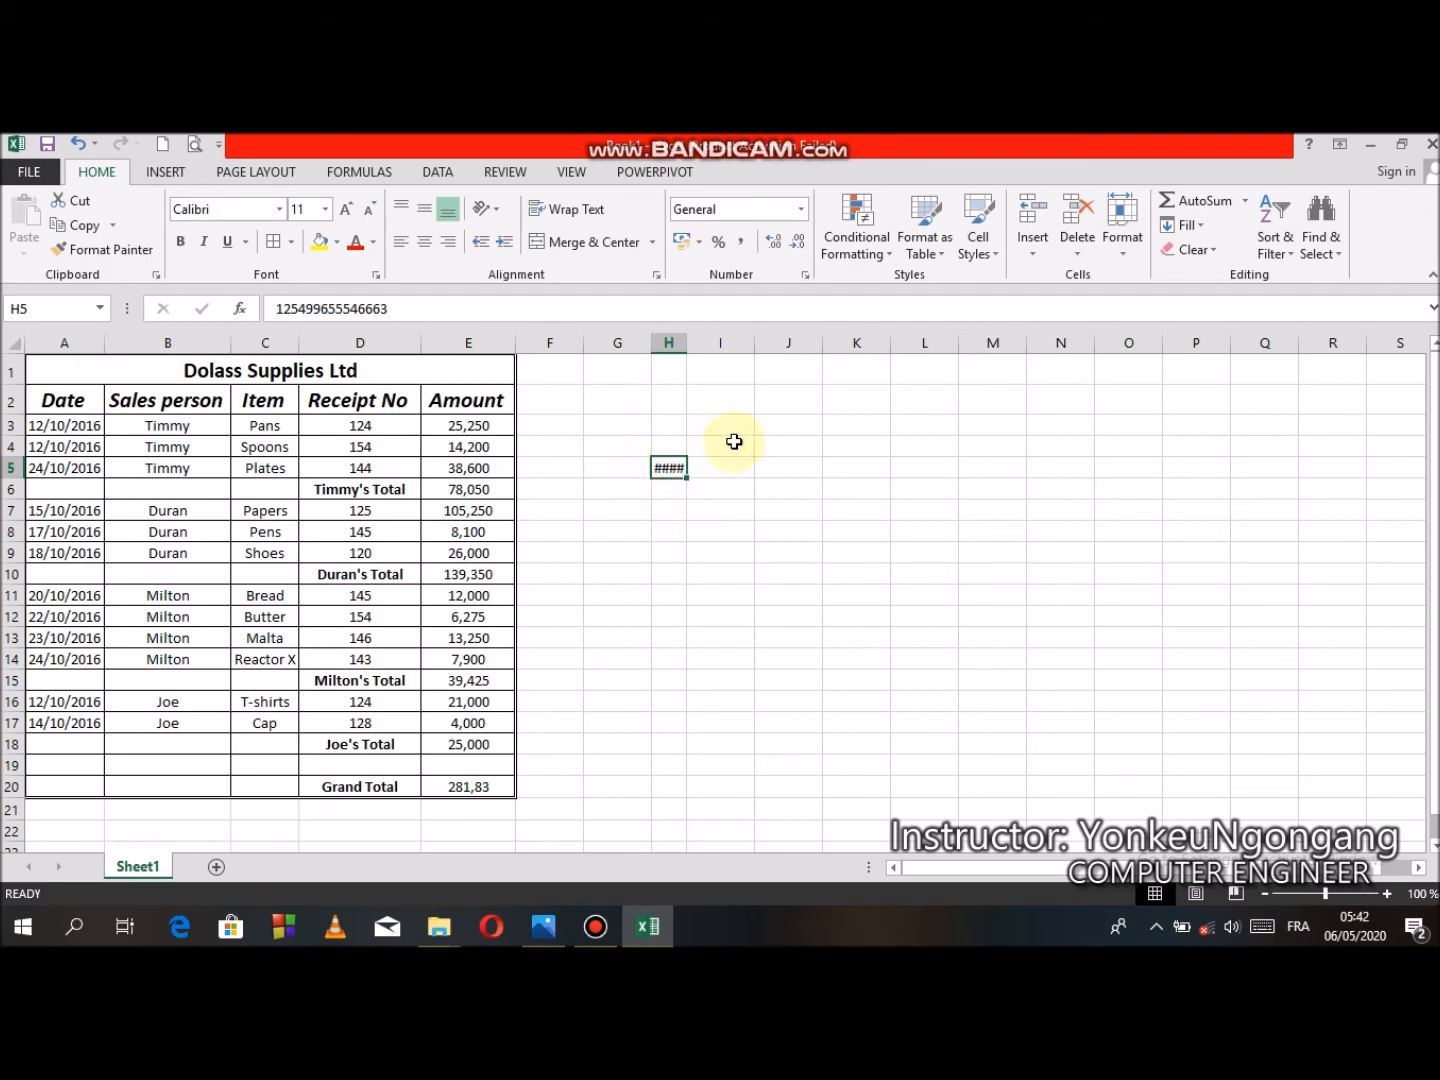
- Switch to the exercise sheet photo to read the question about the #### sign, then return to the spreadsheet
mouse_move(670, 469)
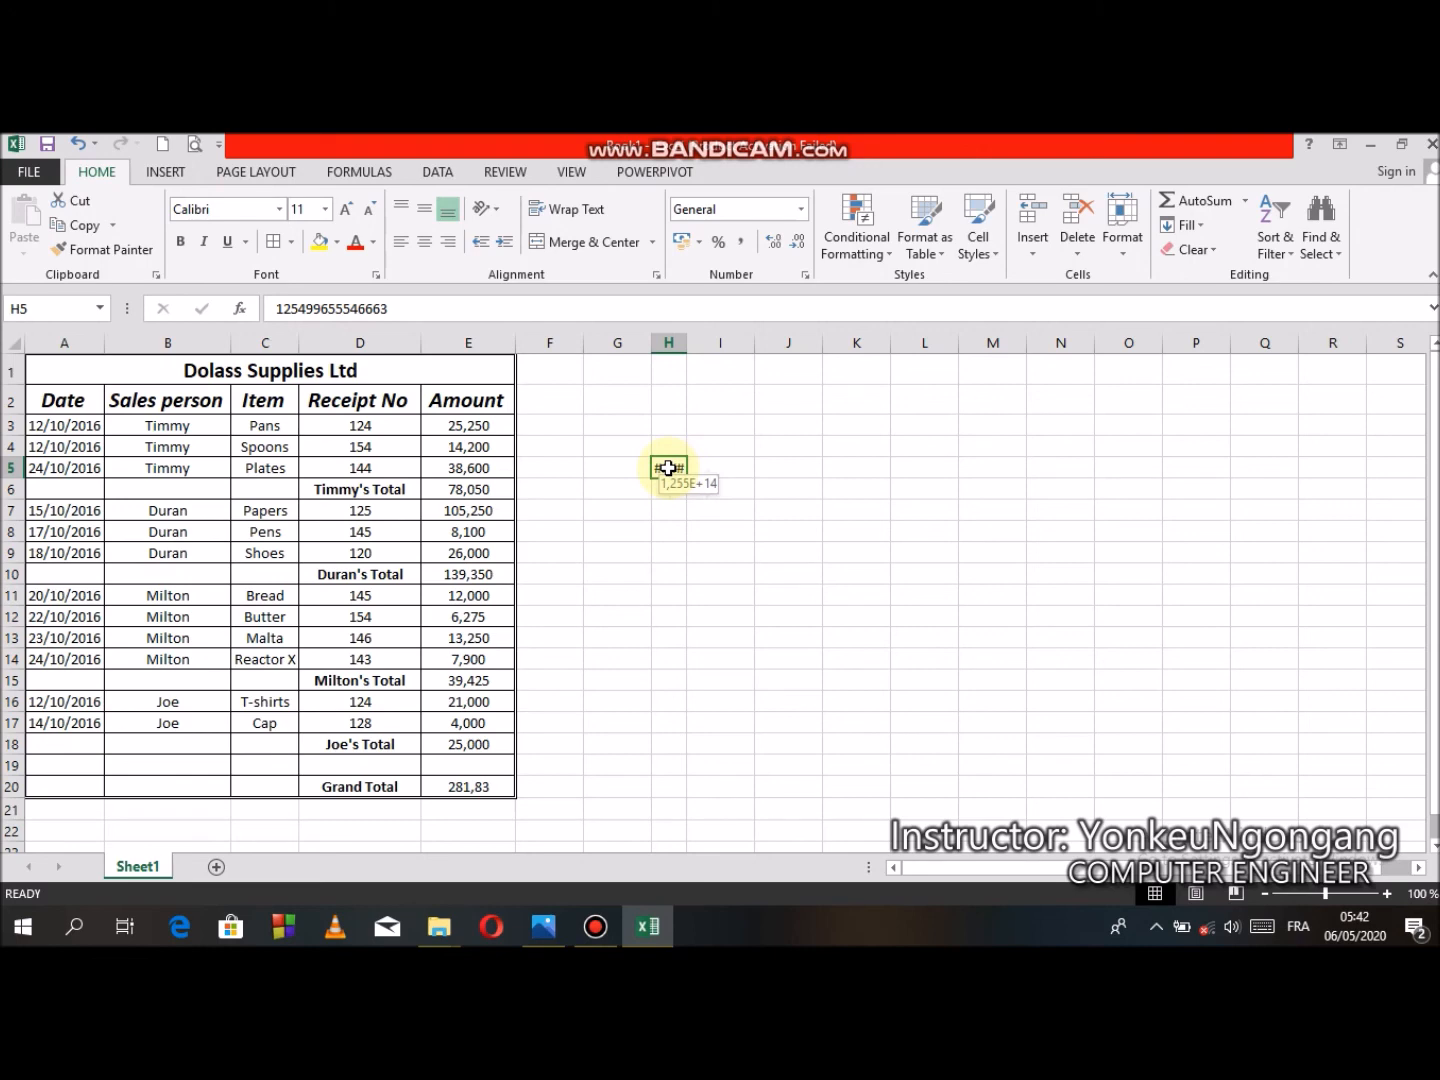
click(544, 925)
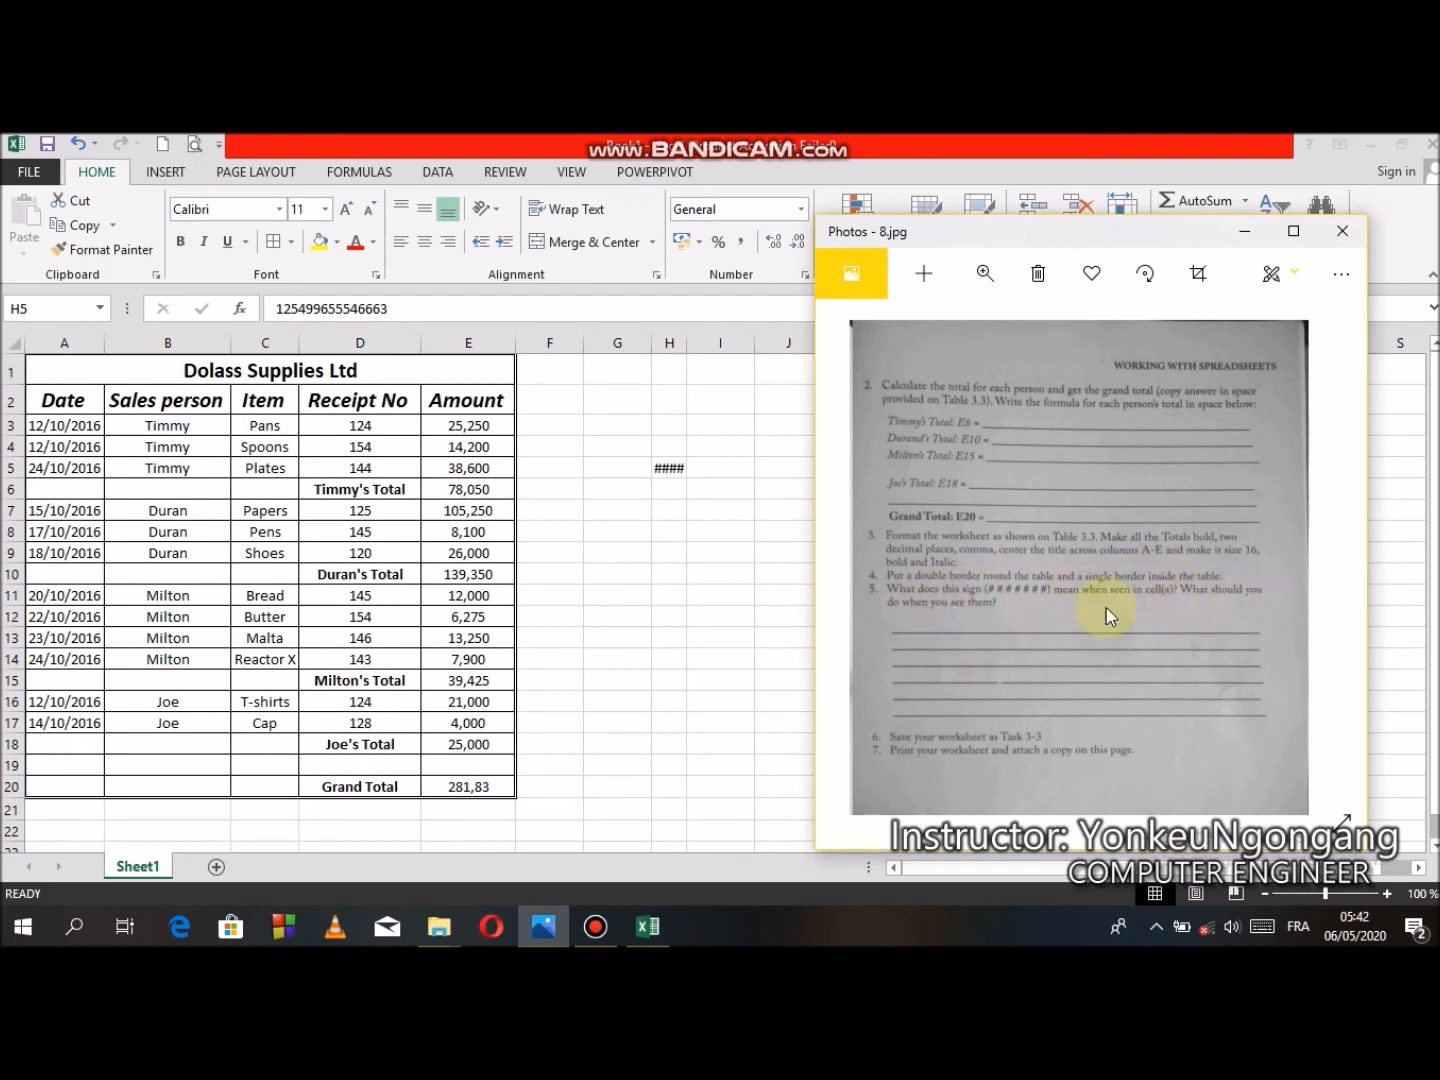
click(680, 476)
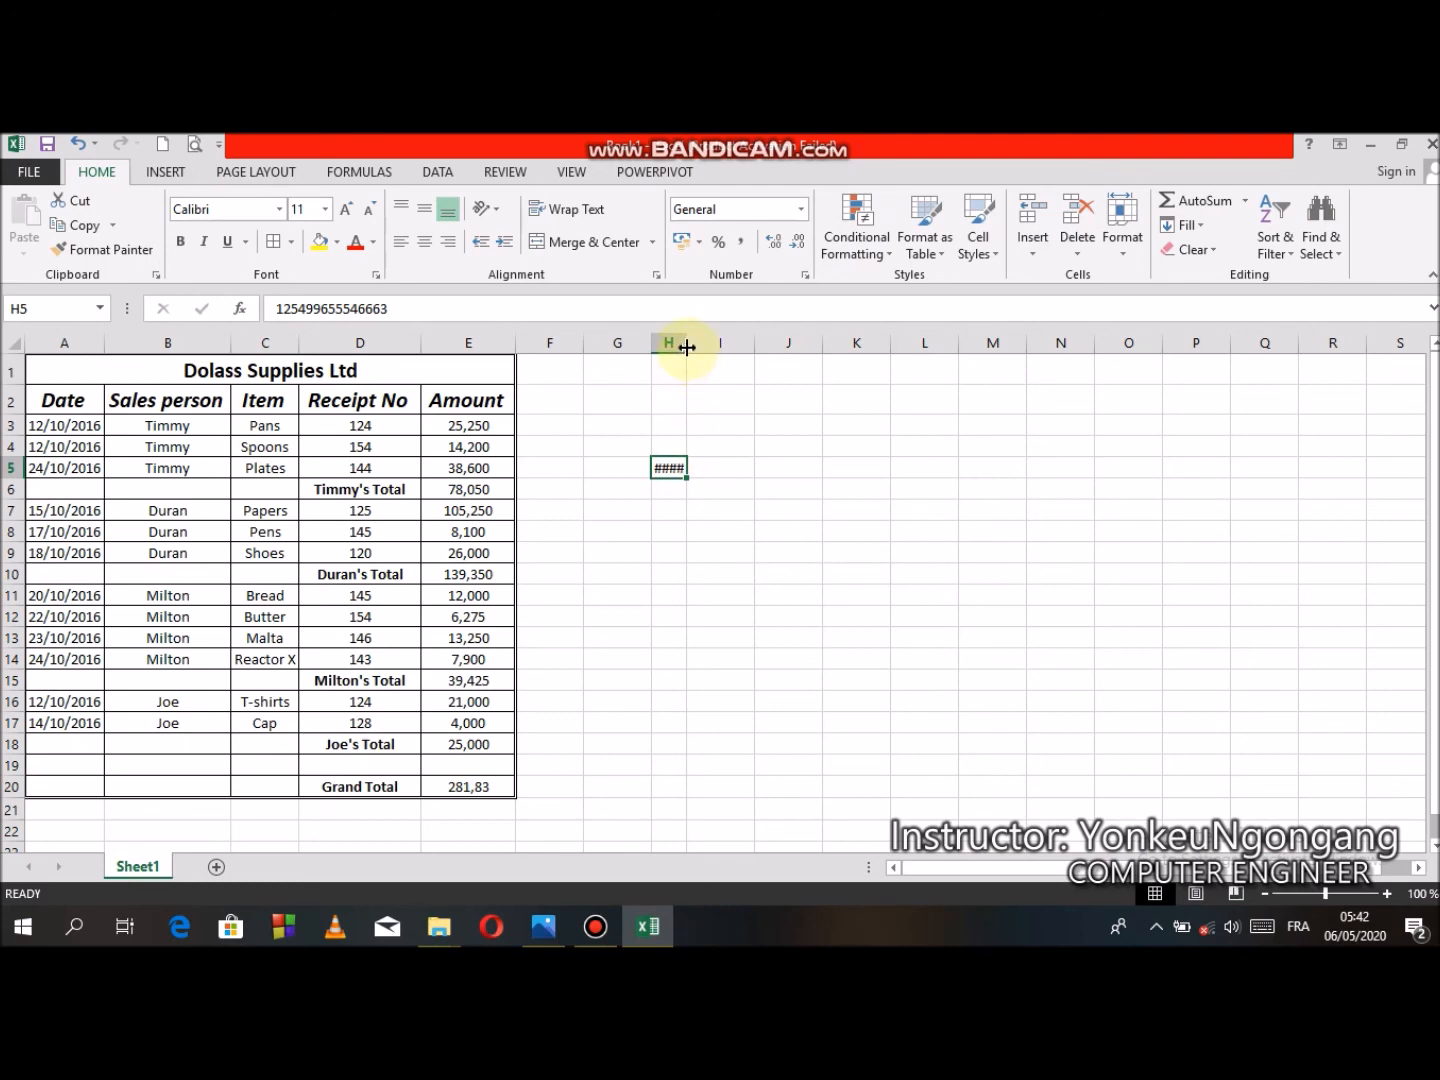
- Widen column H so the long number in H5 displays, and inspect the cell's contents in the formula bar
drag(687, 346, 861, 355)
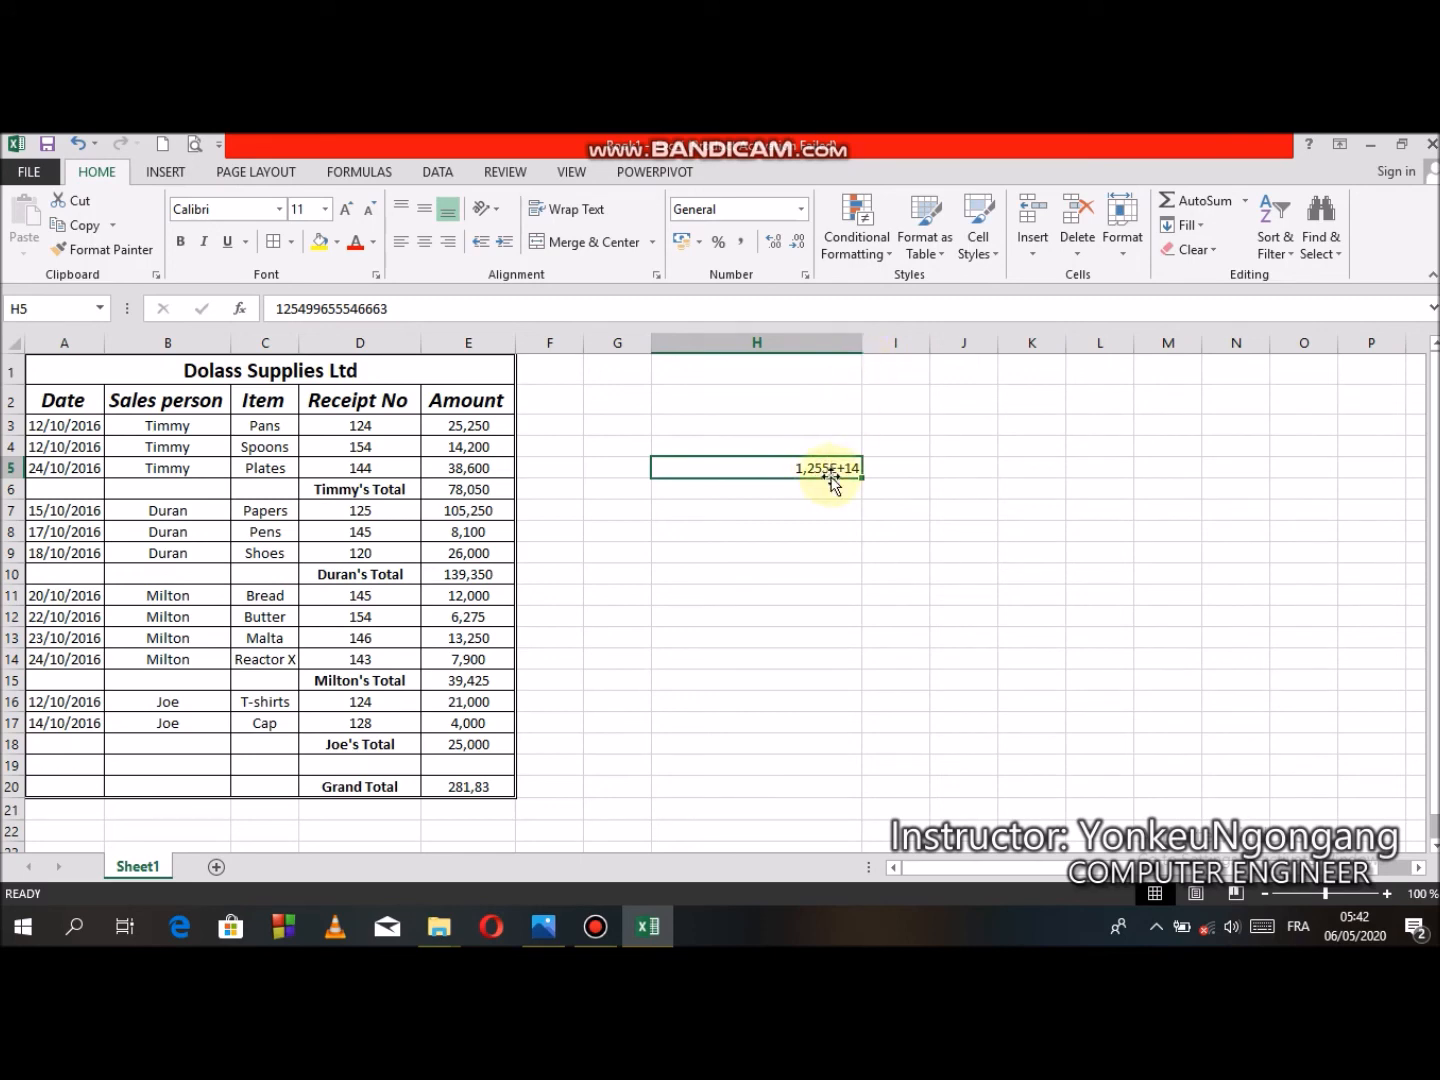
click(406, 310)
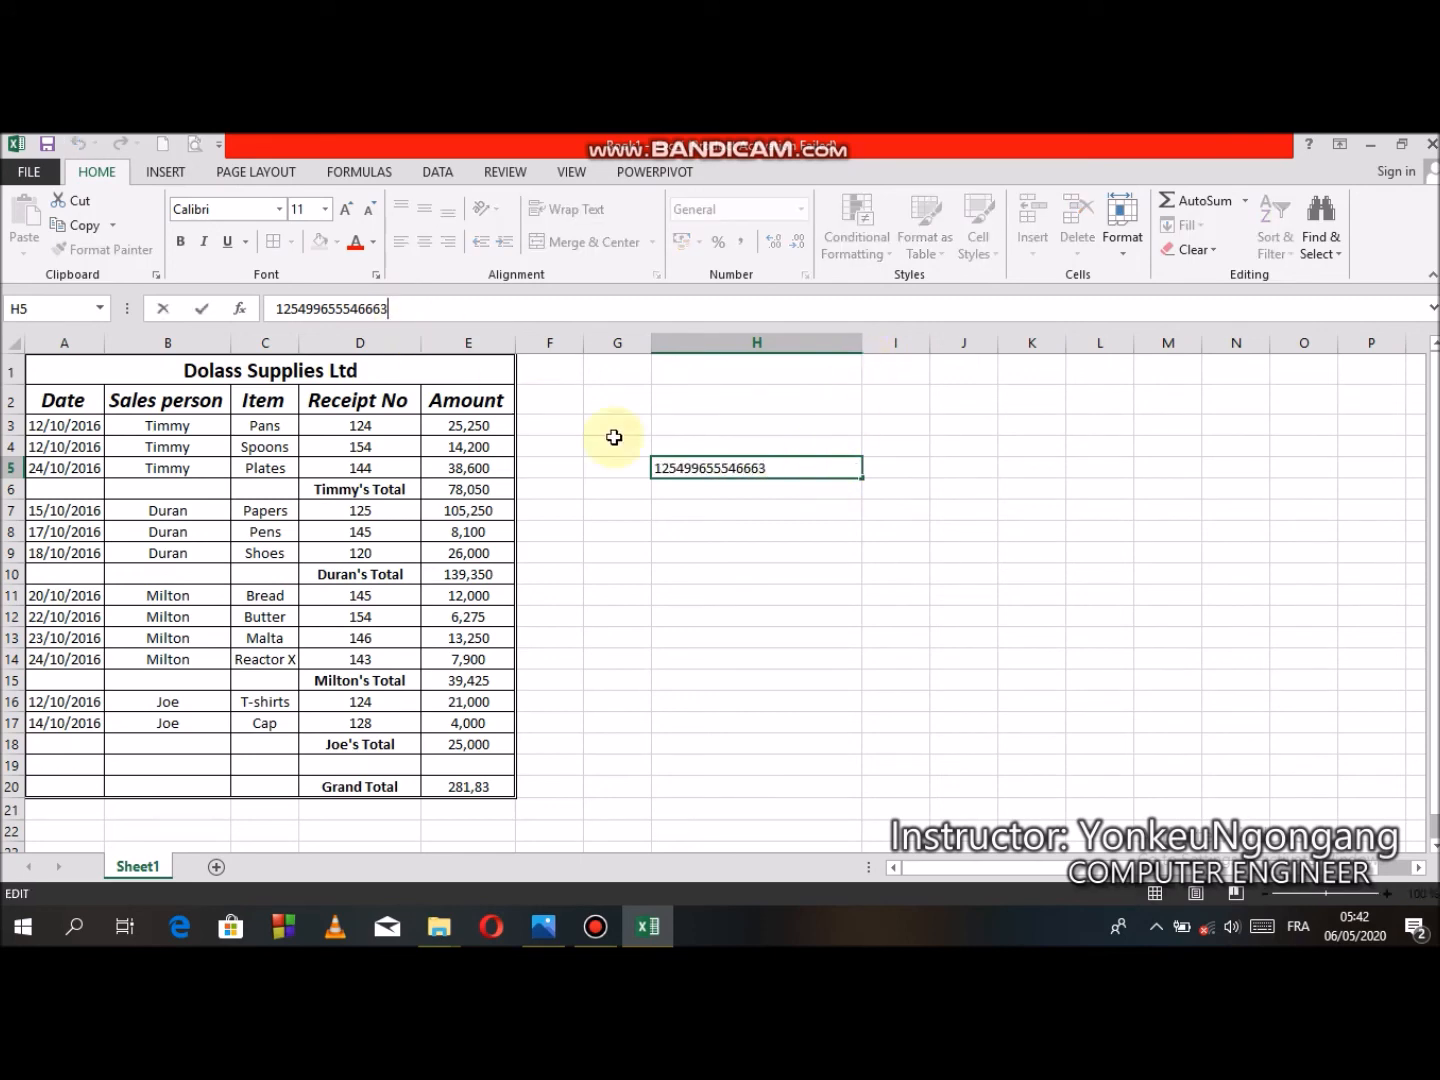
click(708, 512)
click(721, 476)
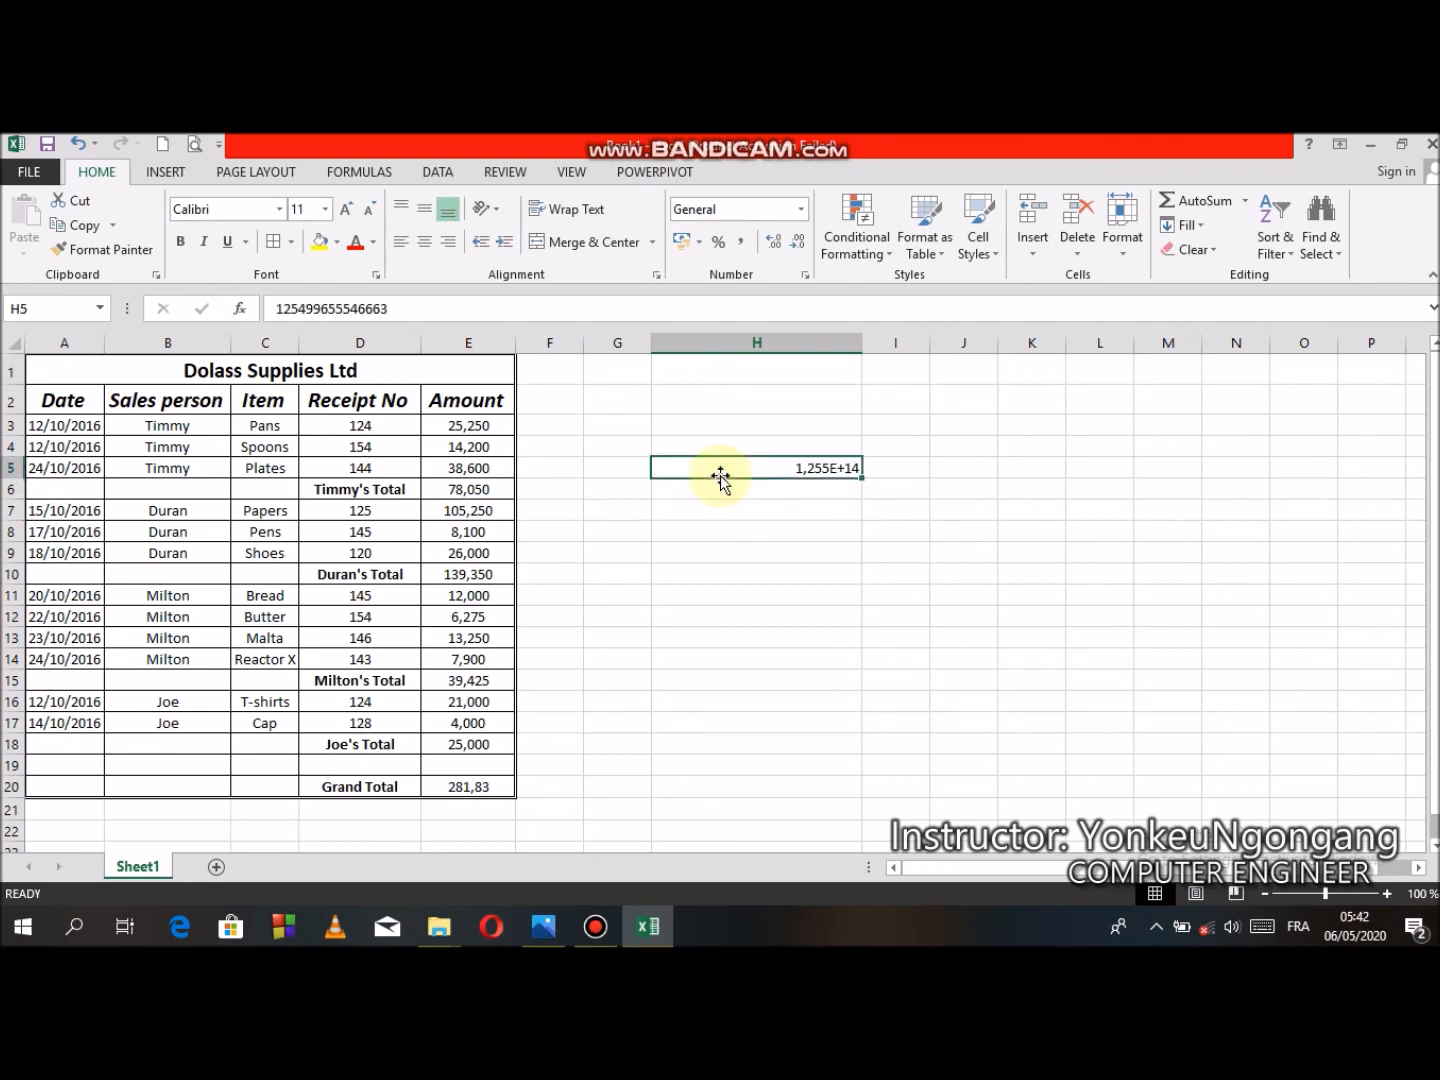
click(424, 310)
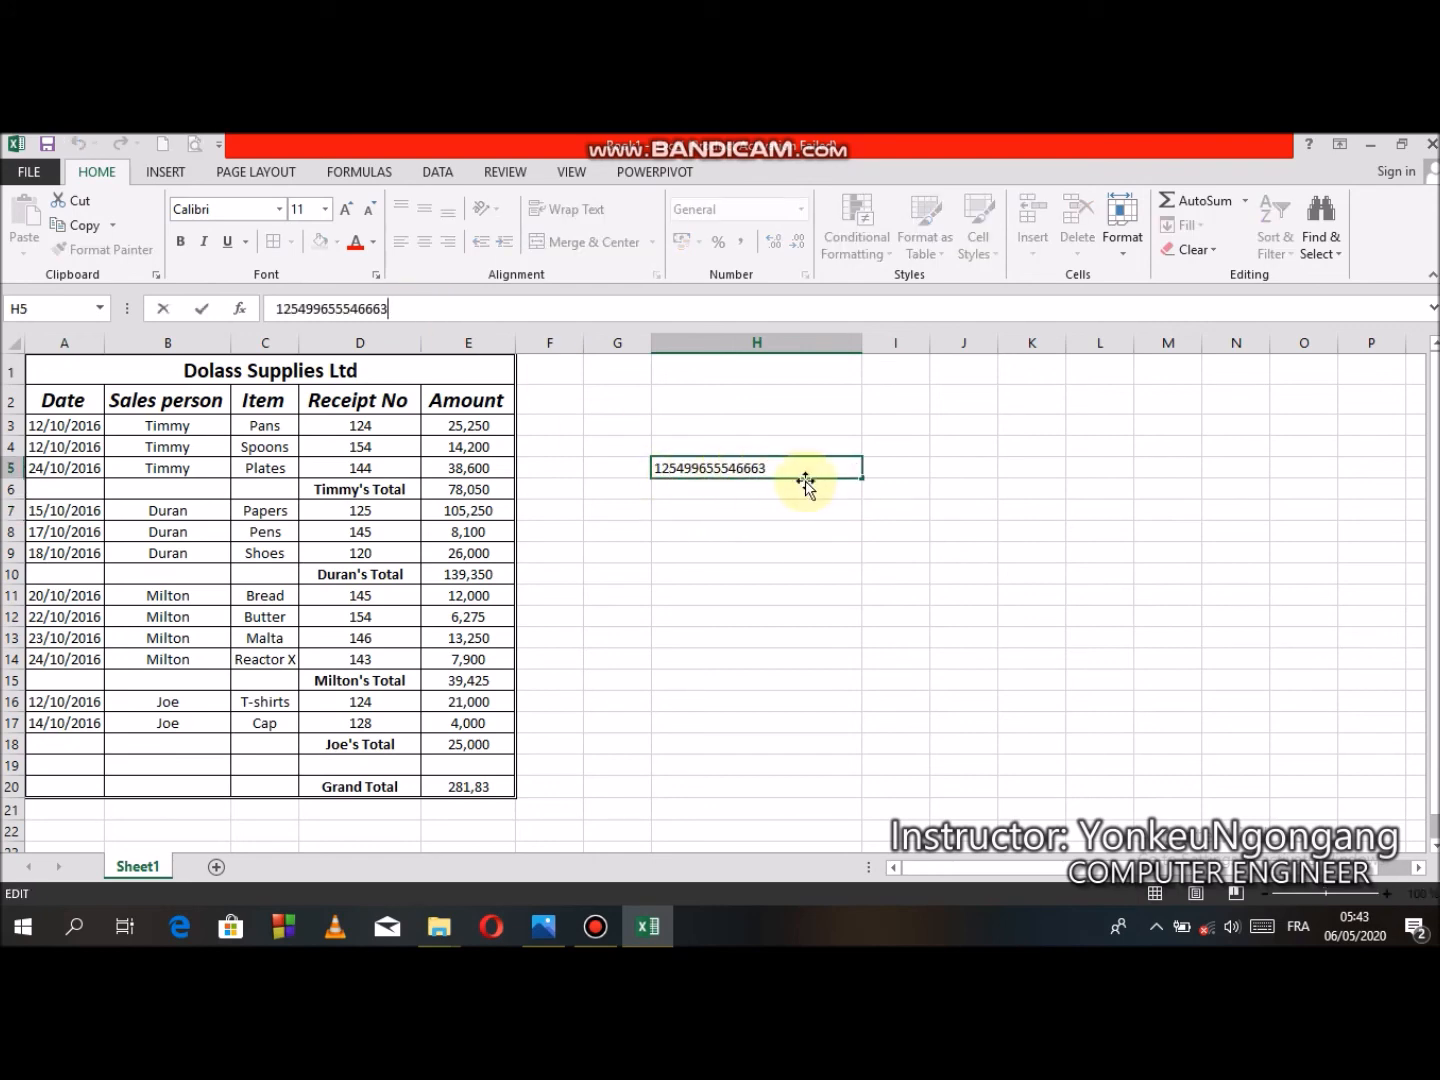
key(Return)
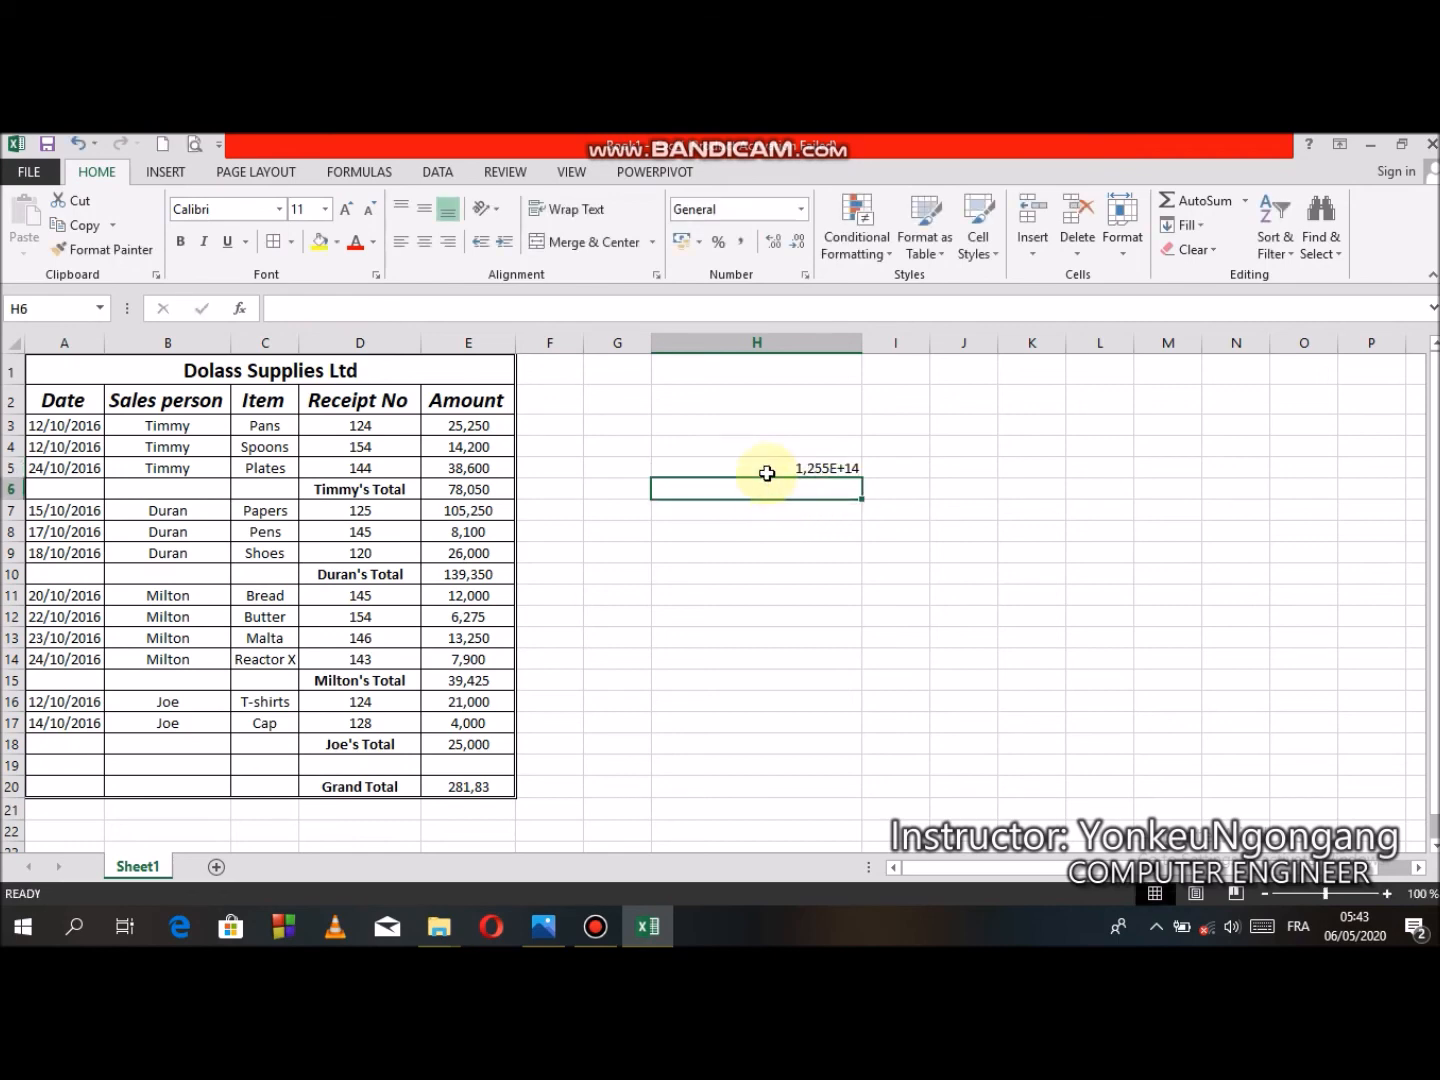
- Narrow column H somewhat while keeping the number in H5 readable
click(767, 473)
drag(861, 343, 772, 369)
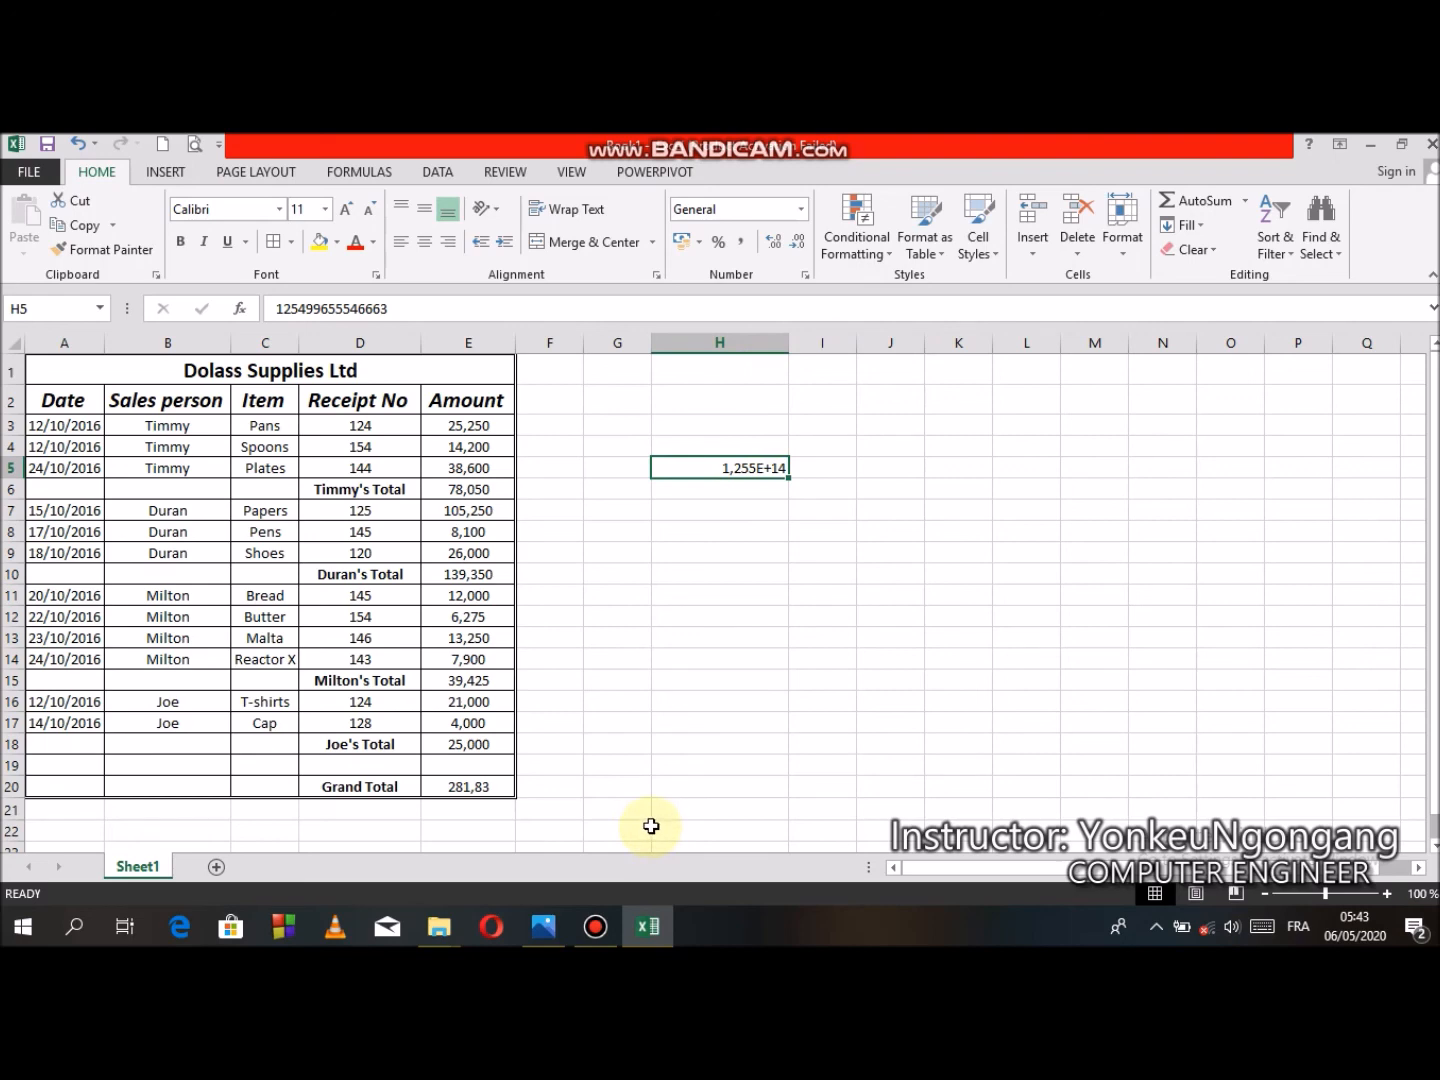
- Open the exercise sheet photo again to review the remaining tasks, then return to the spreadsheet
click(544, 930)
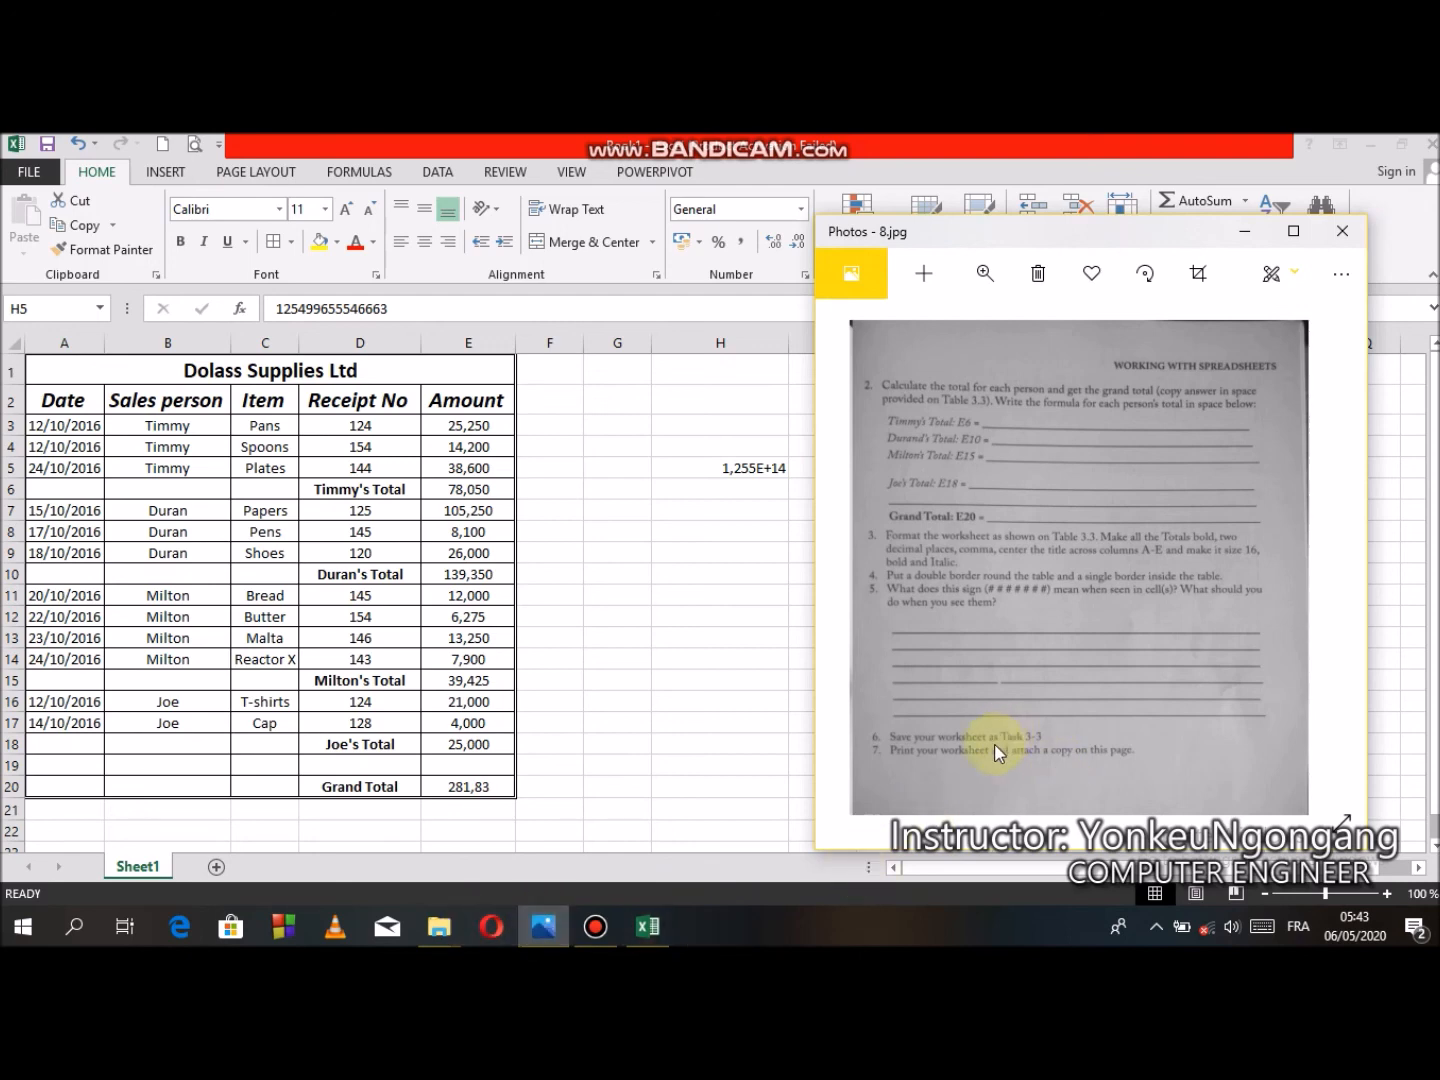
click(636, 661)
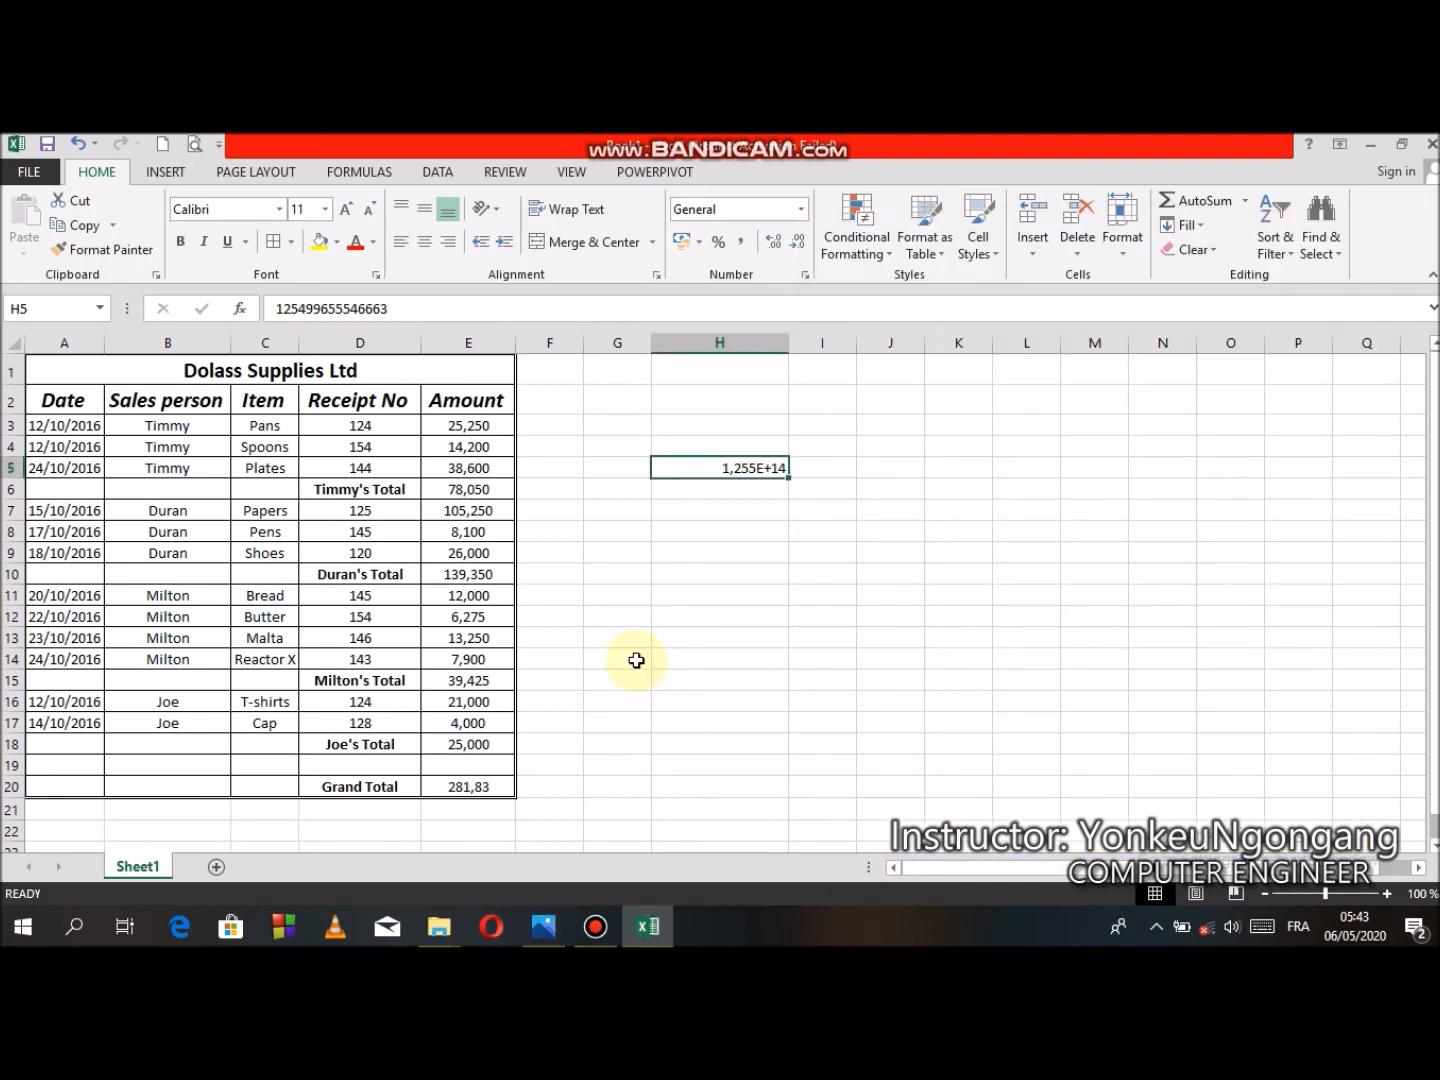
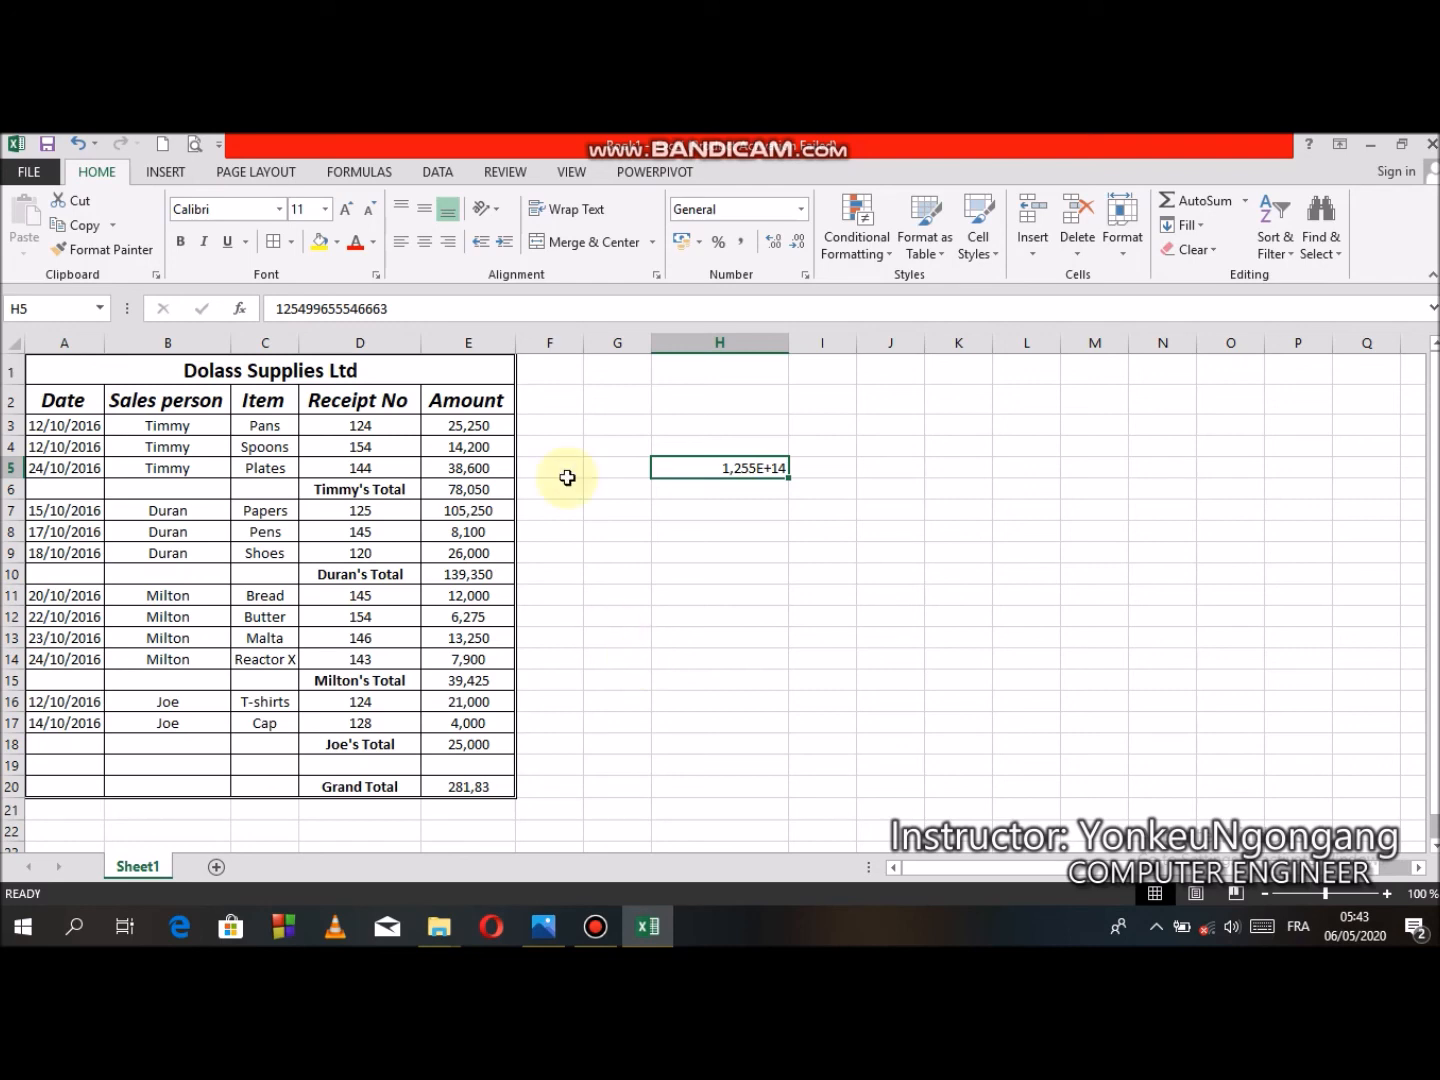
click(41, 177)
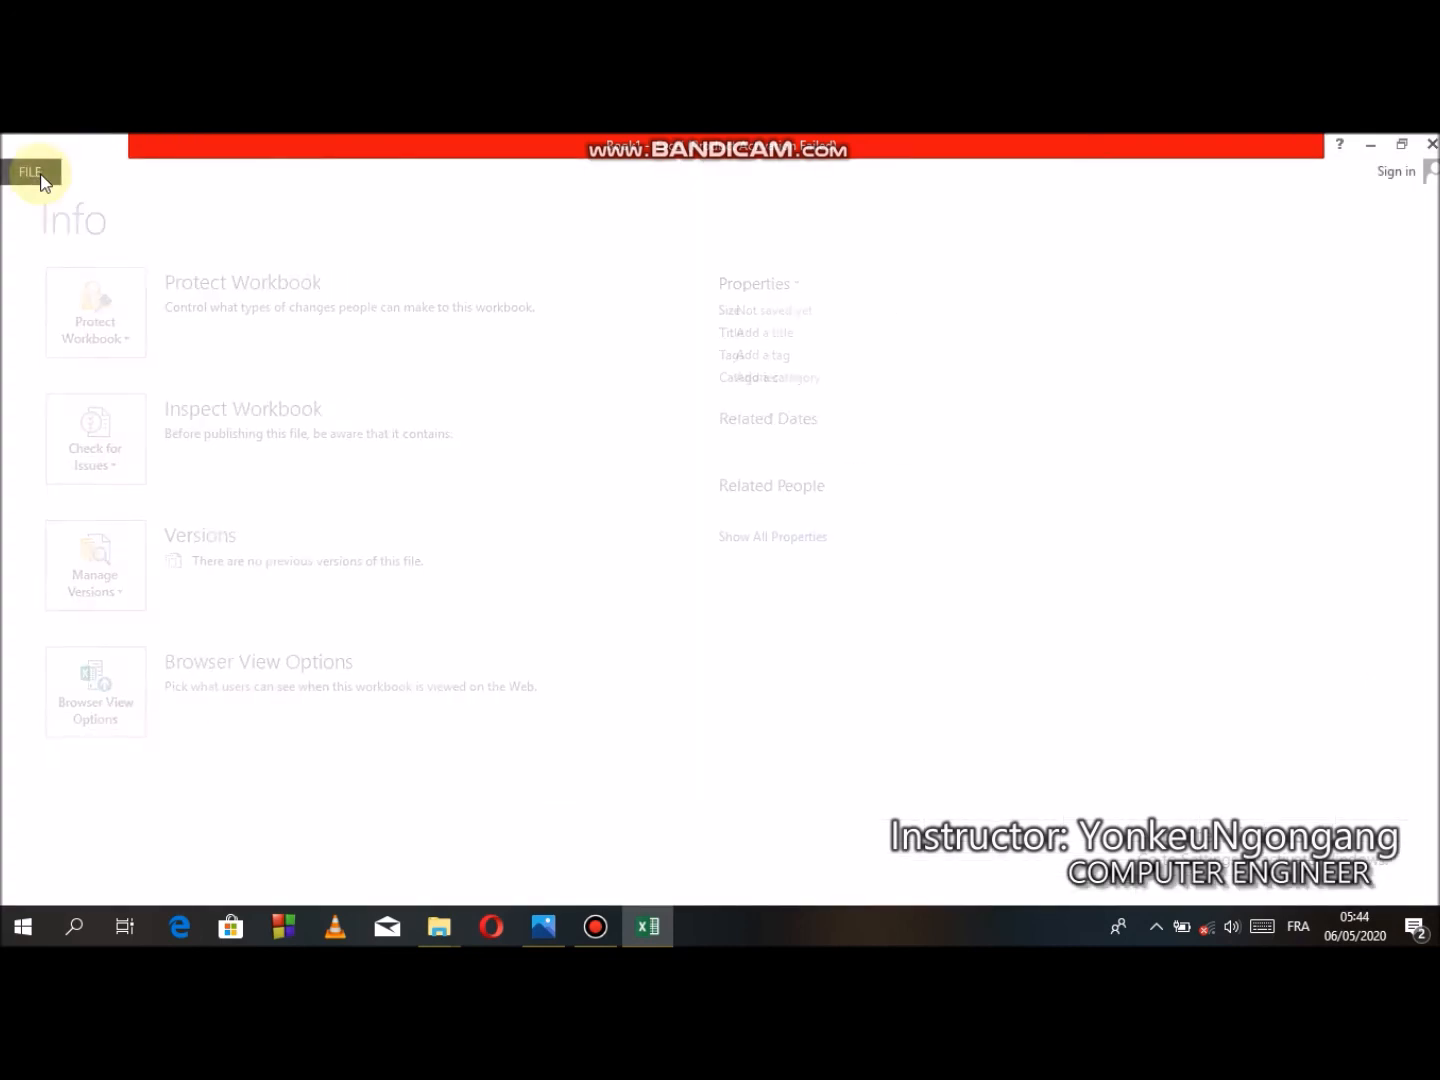
click(40, 176)
click(41, 177)
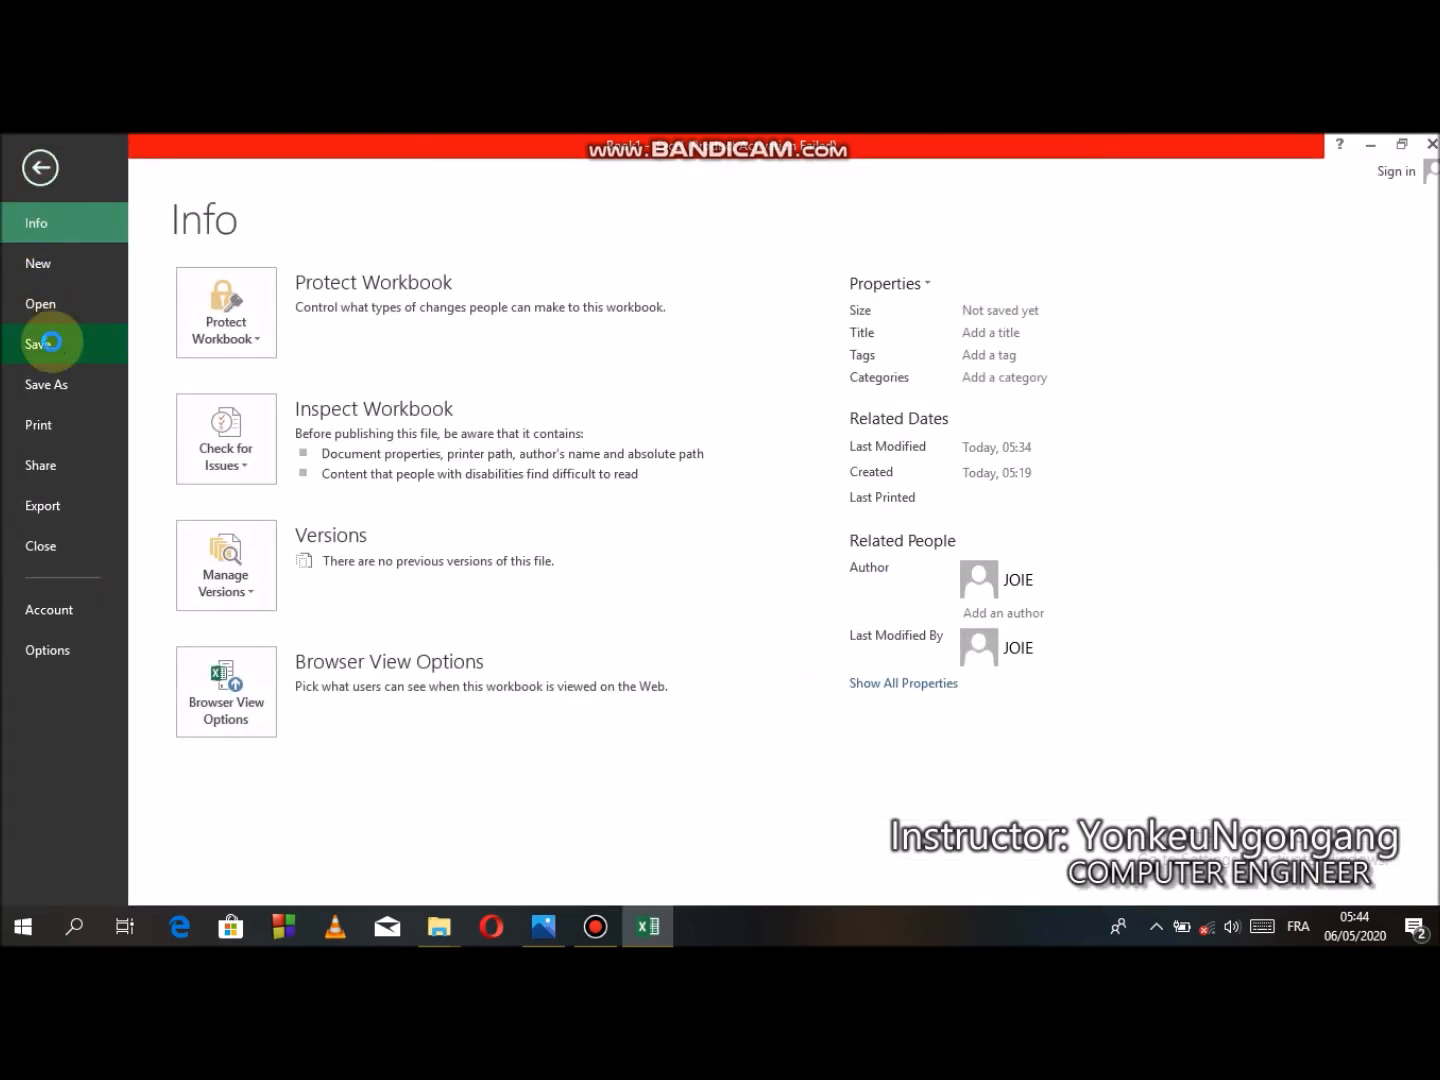
click(52, 341)
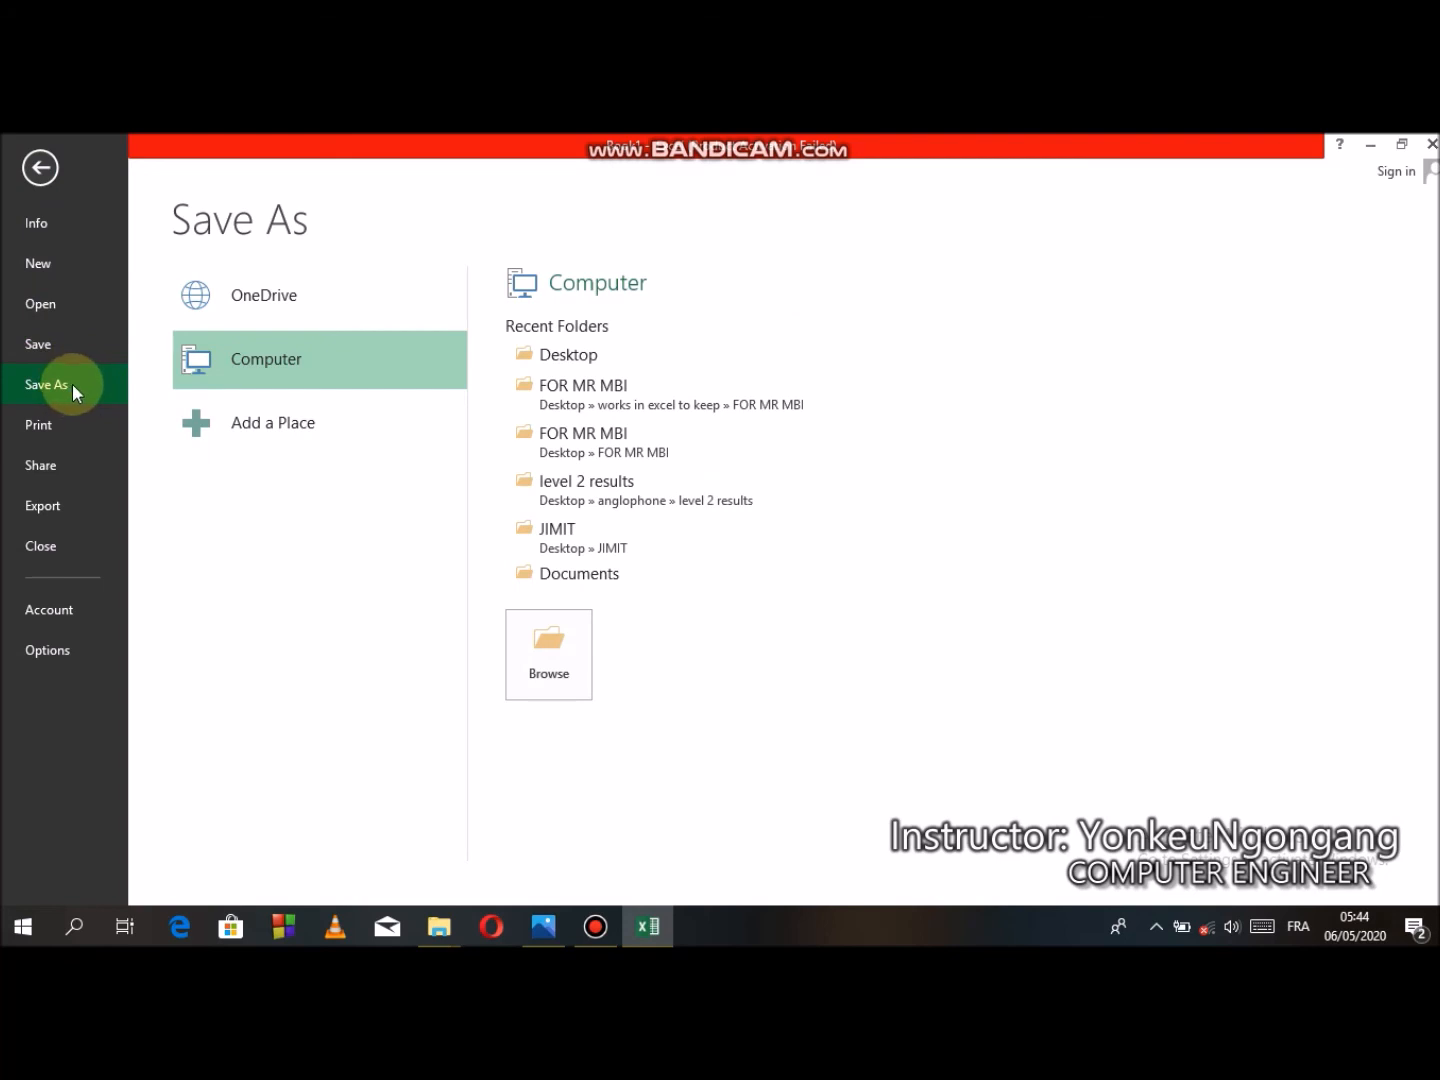
click(72, 382)
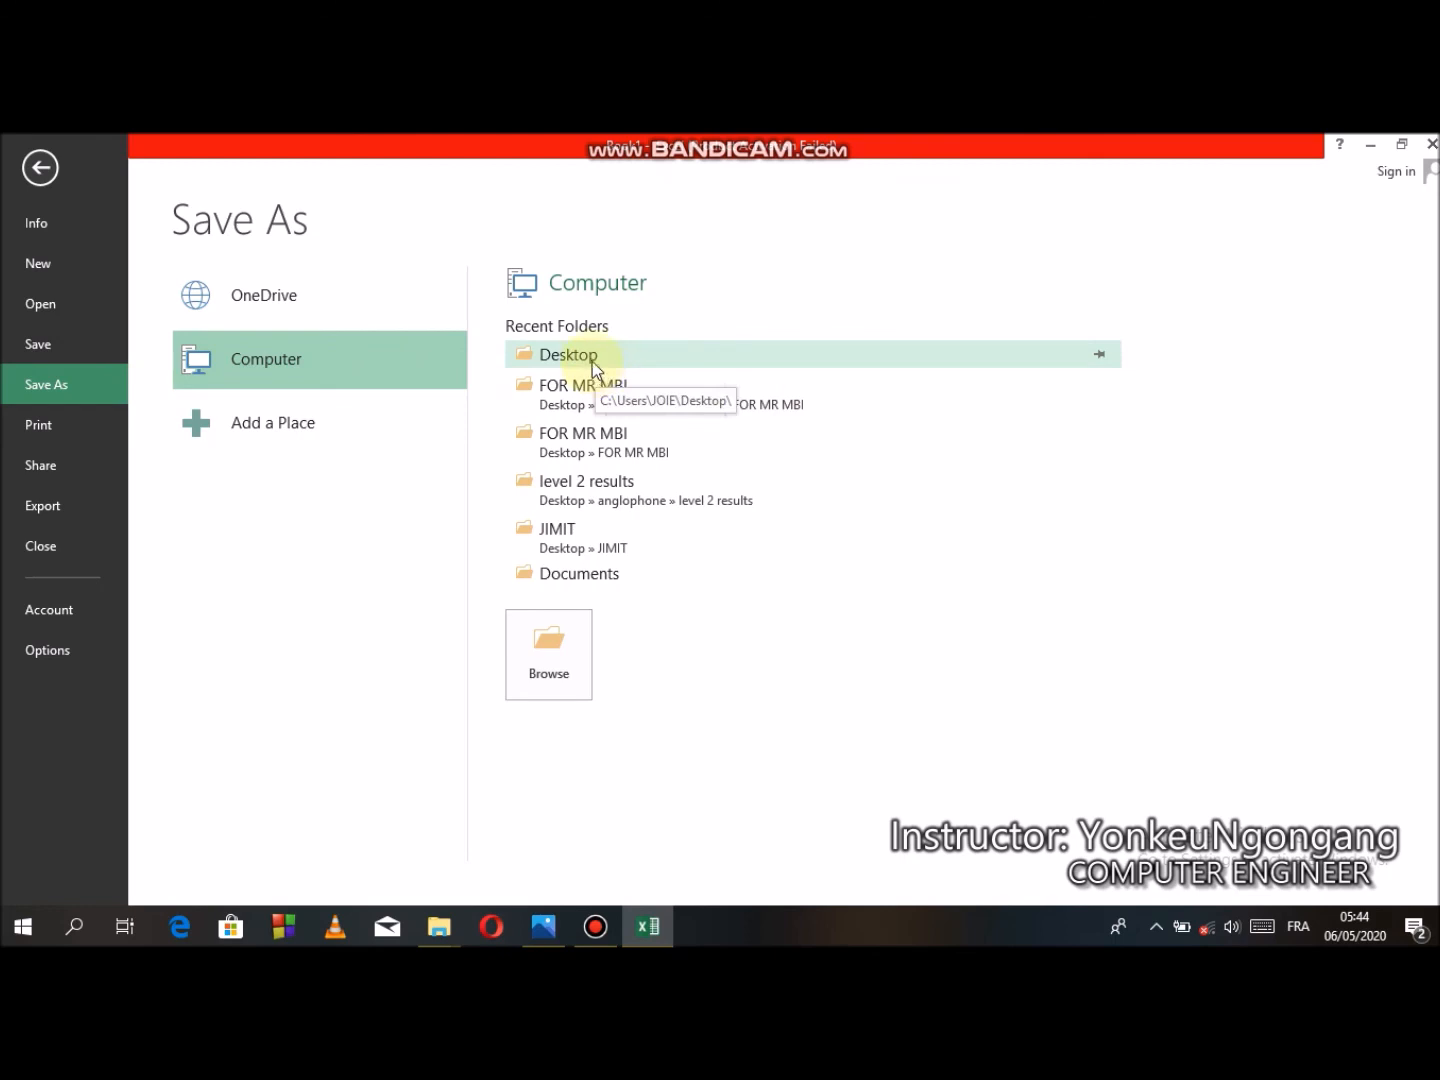
click(593, 366)
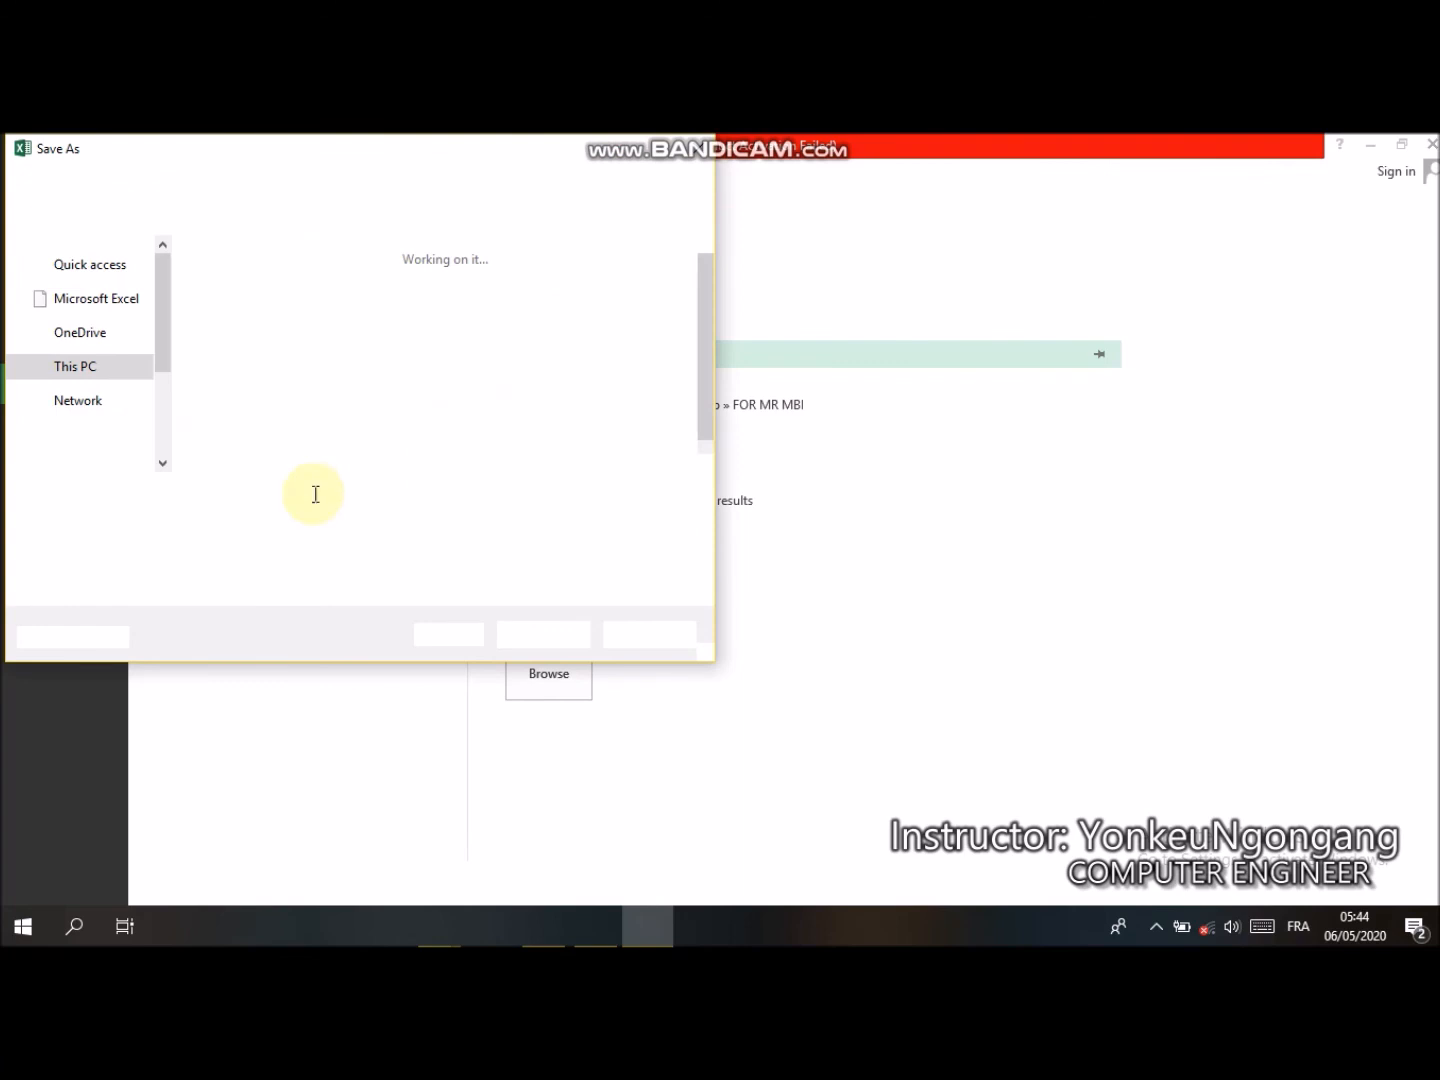
text(ta)
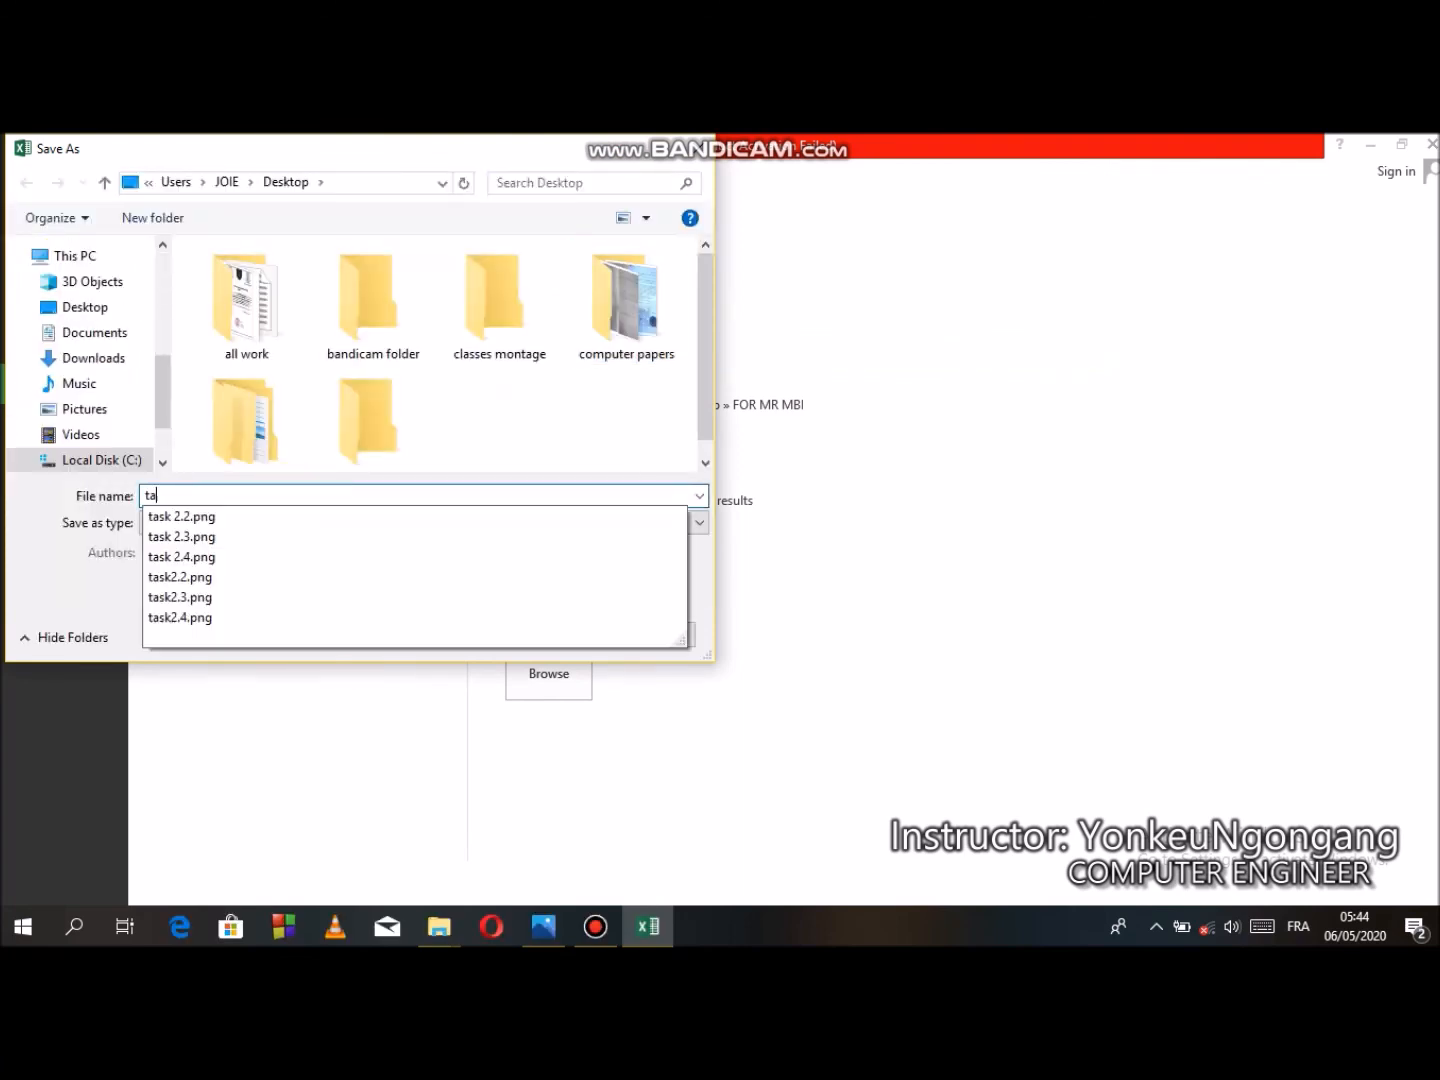
text(sk)
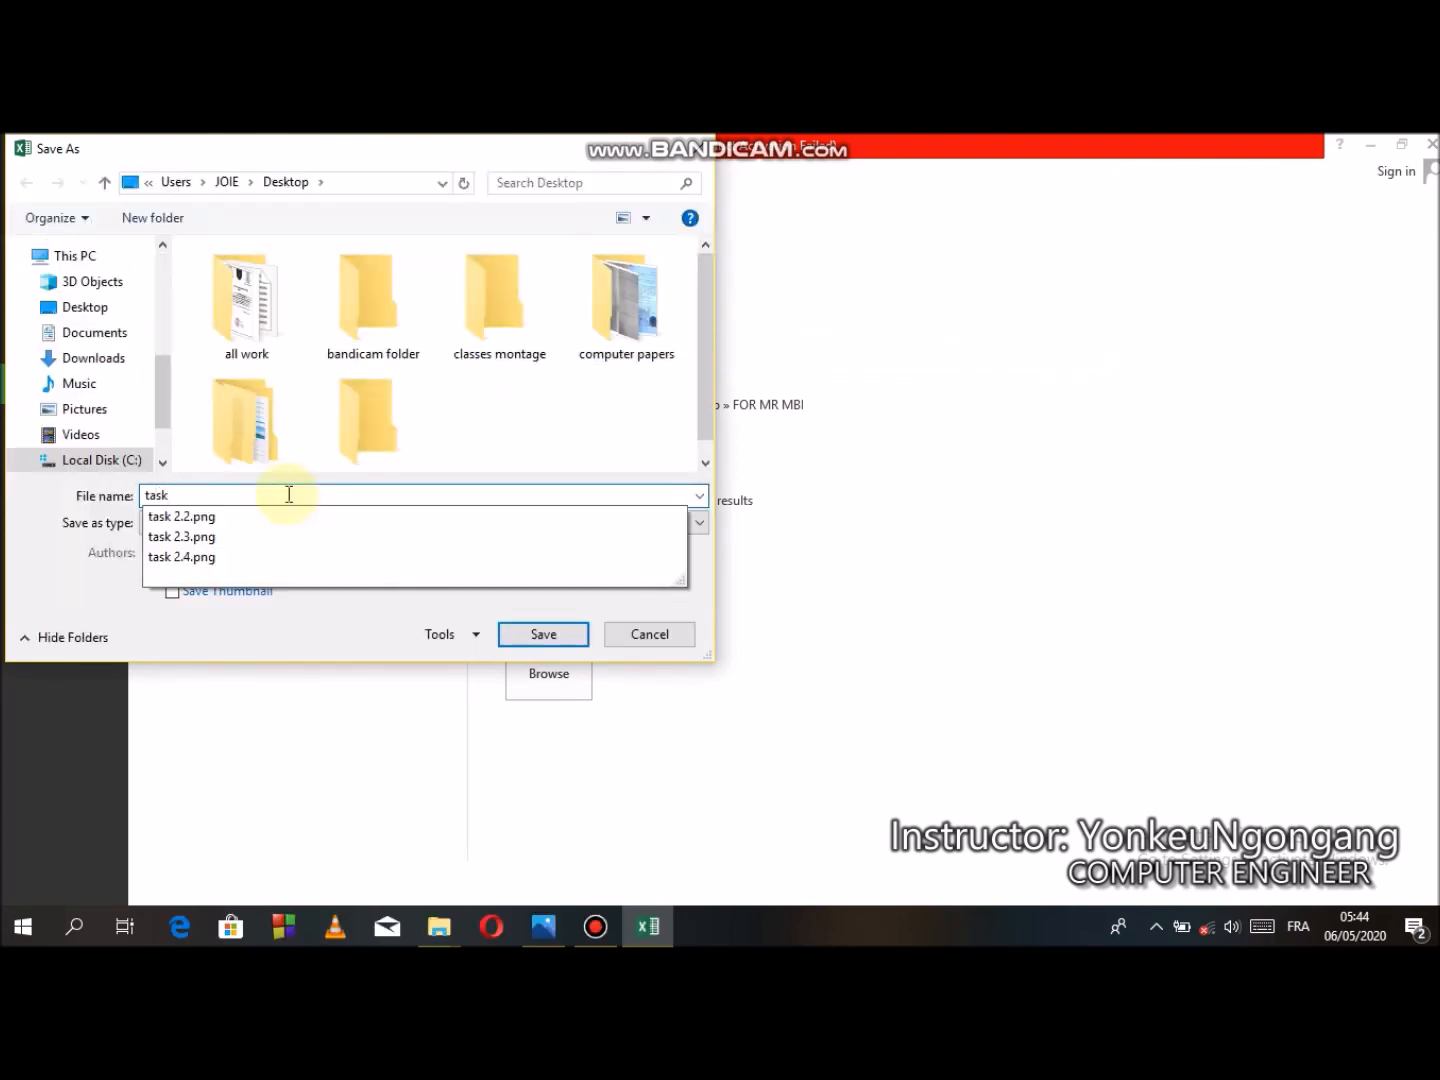
text(3.3)
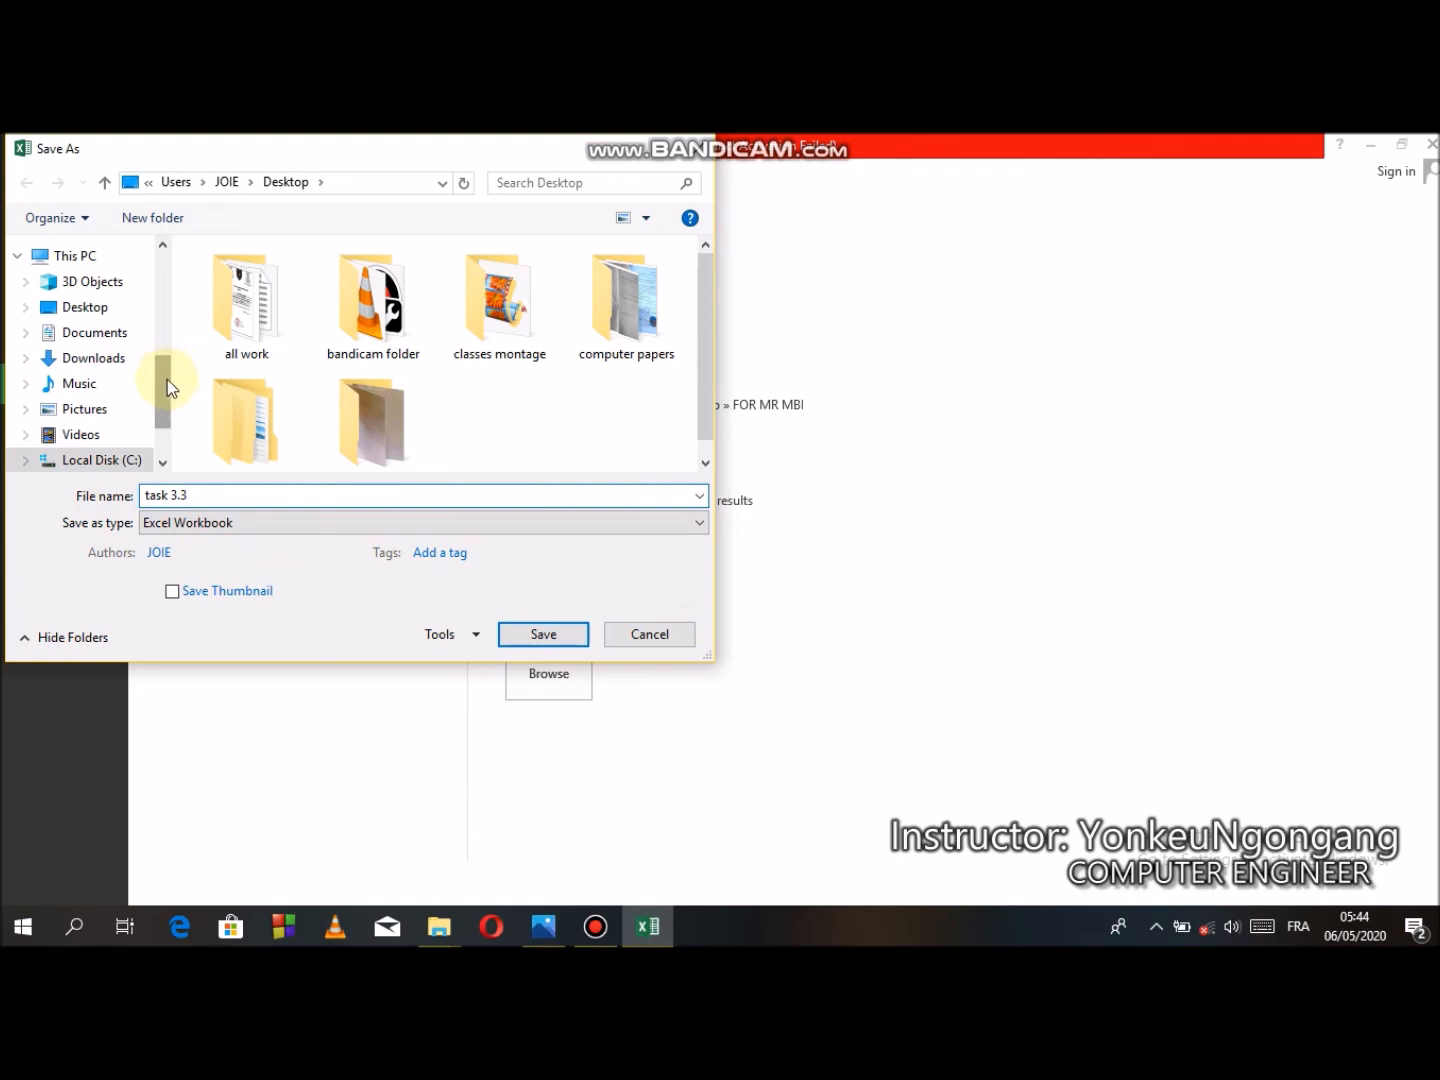
mouse_move(161, 395)
mouse_down()
mouse_move(152, 316)
mouse_move(148, 418)
mouse_up()
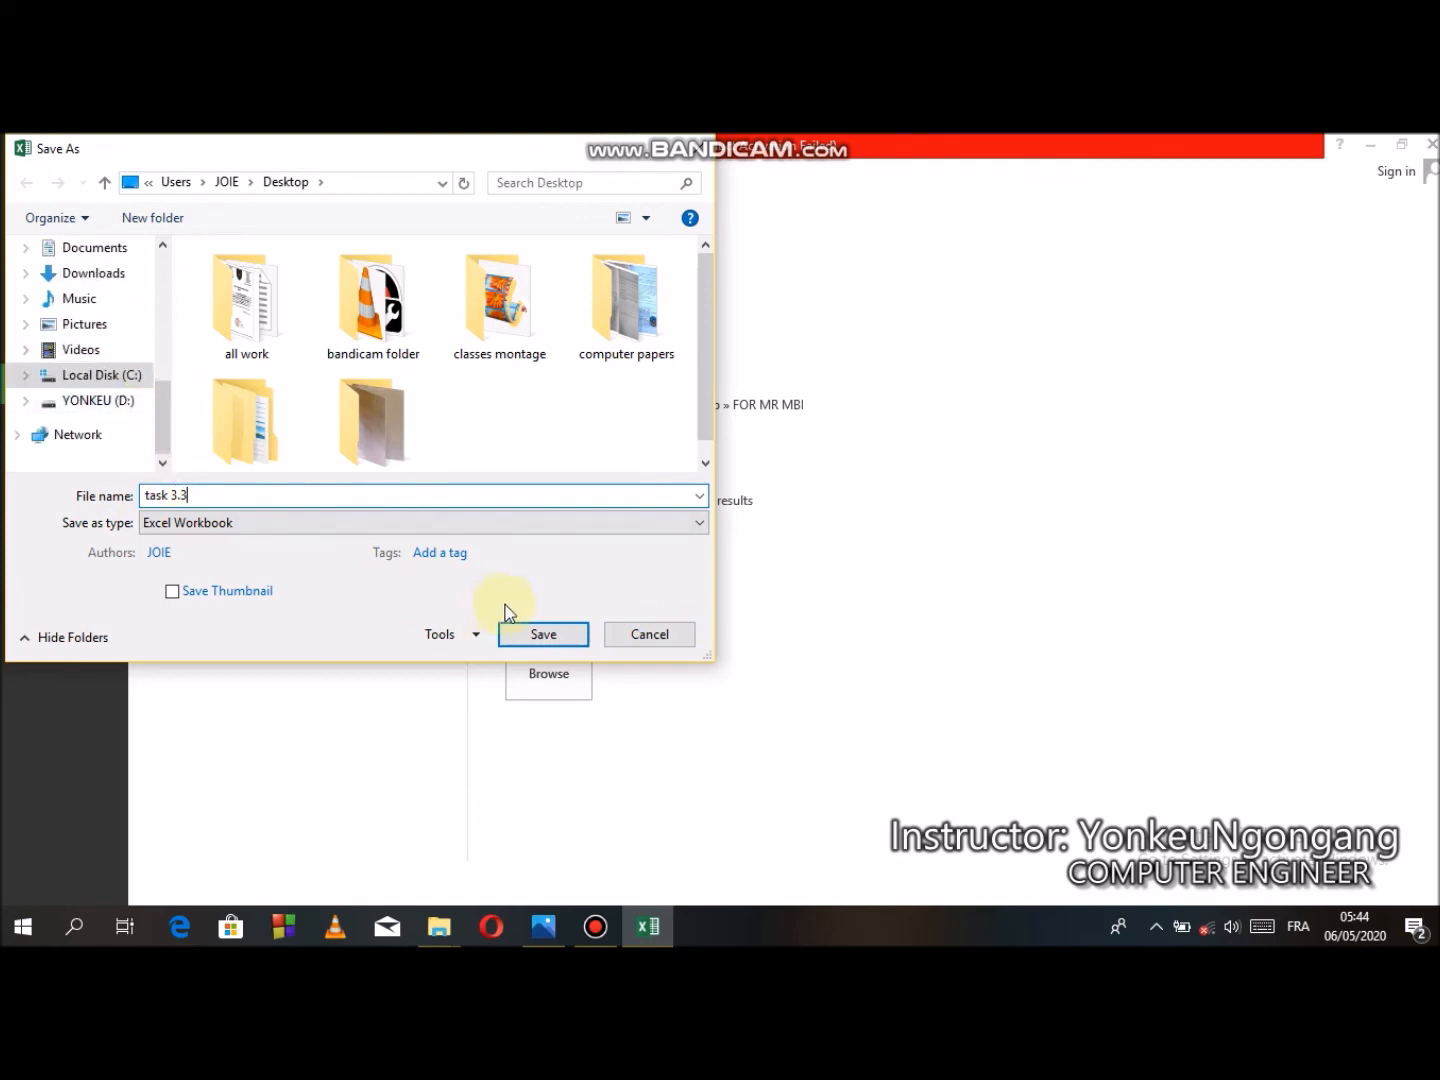
click(643, 638)
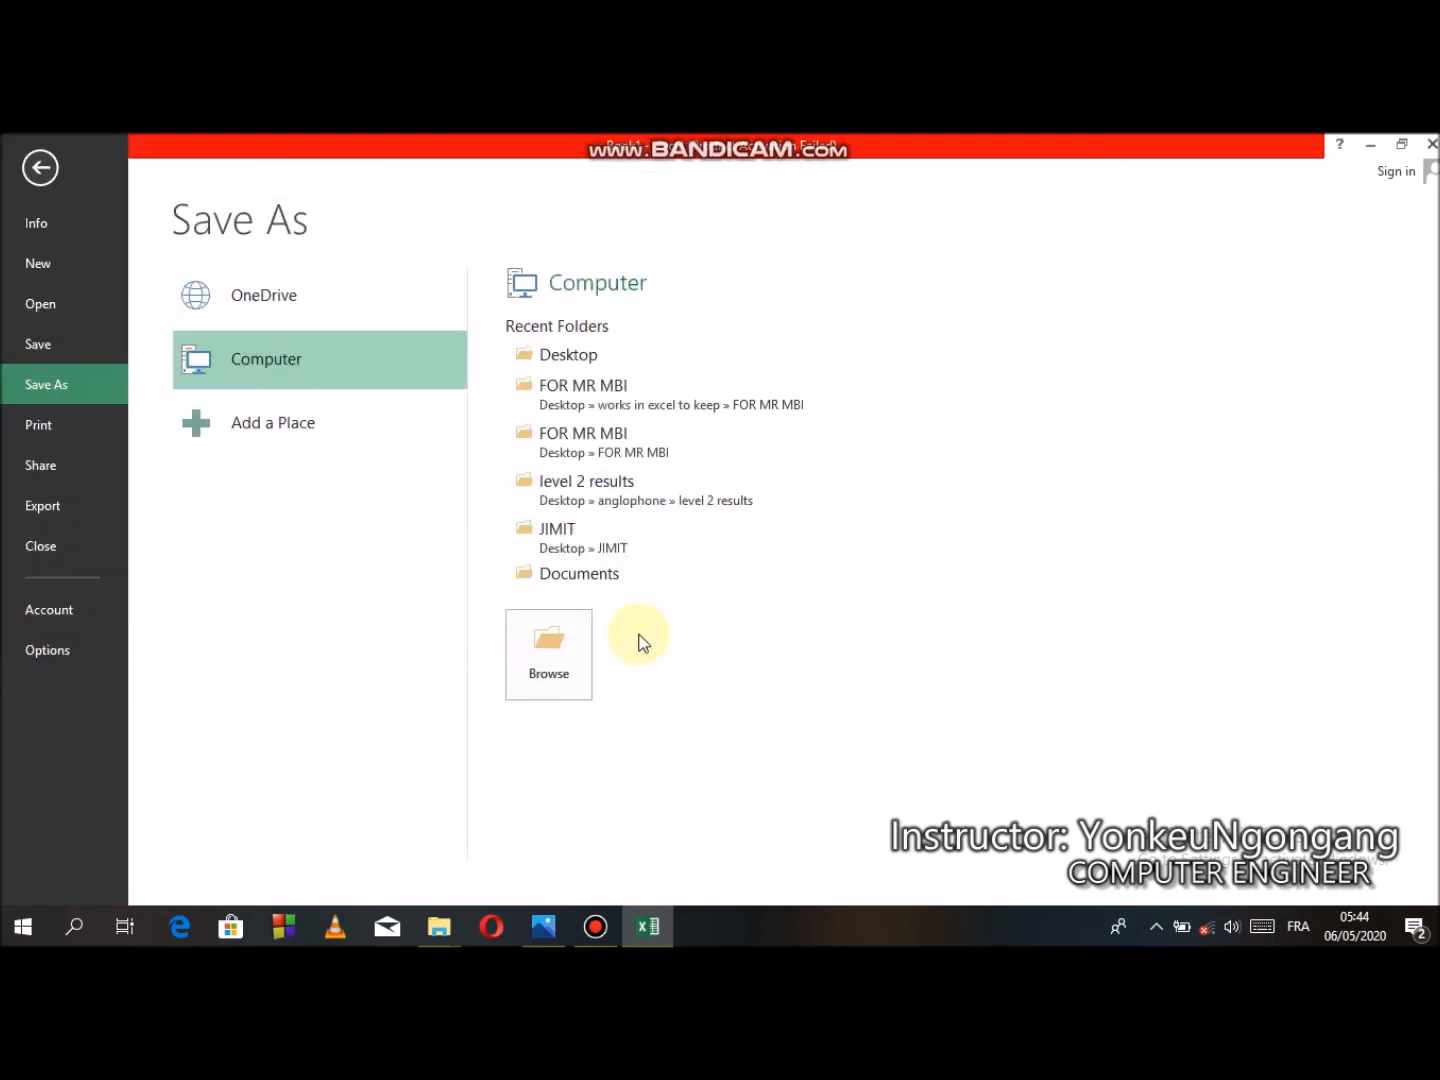
- Open the exercise sheet photo to review the saving and printing tasks, then return to the workbook
click(534, 927)
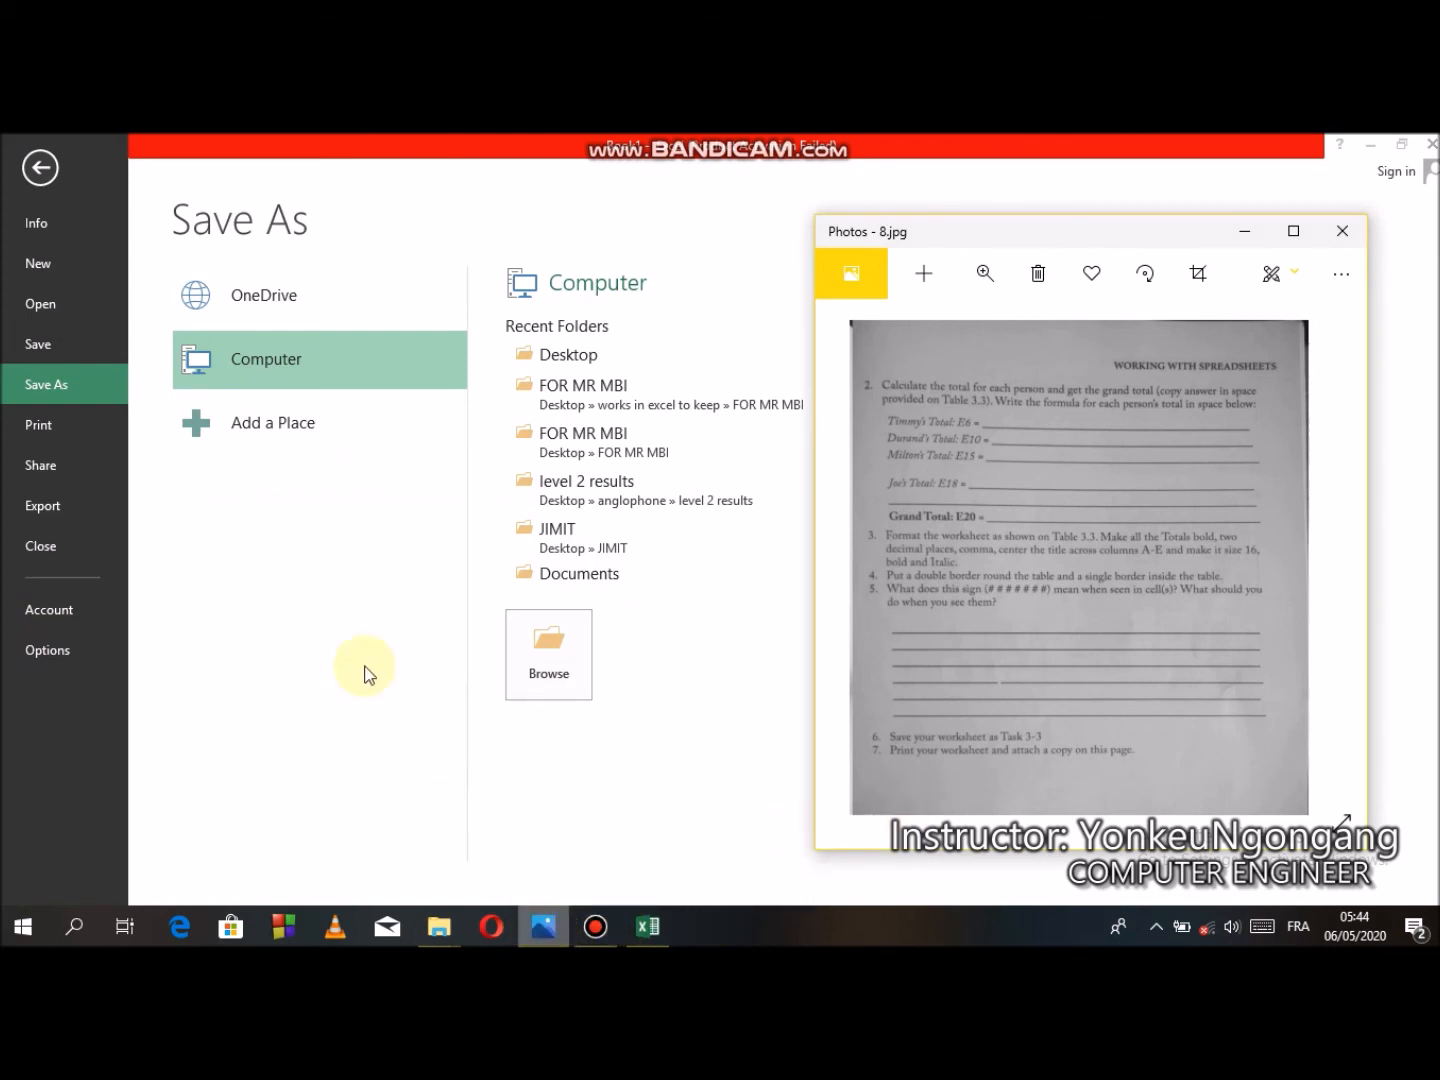
click(54, 424)
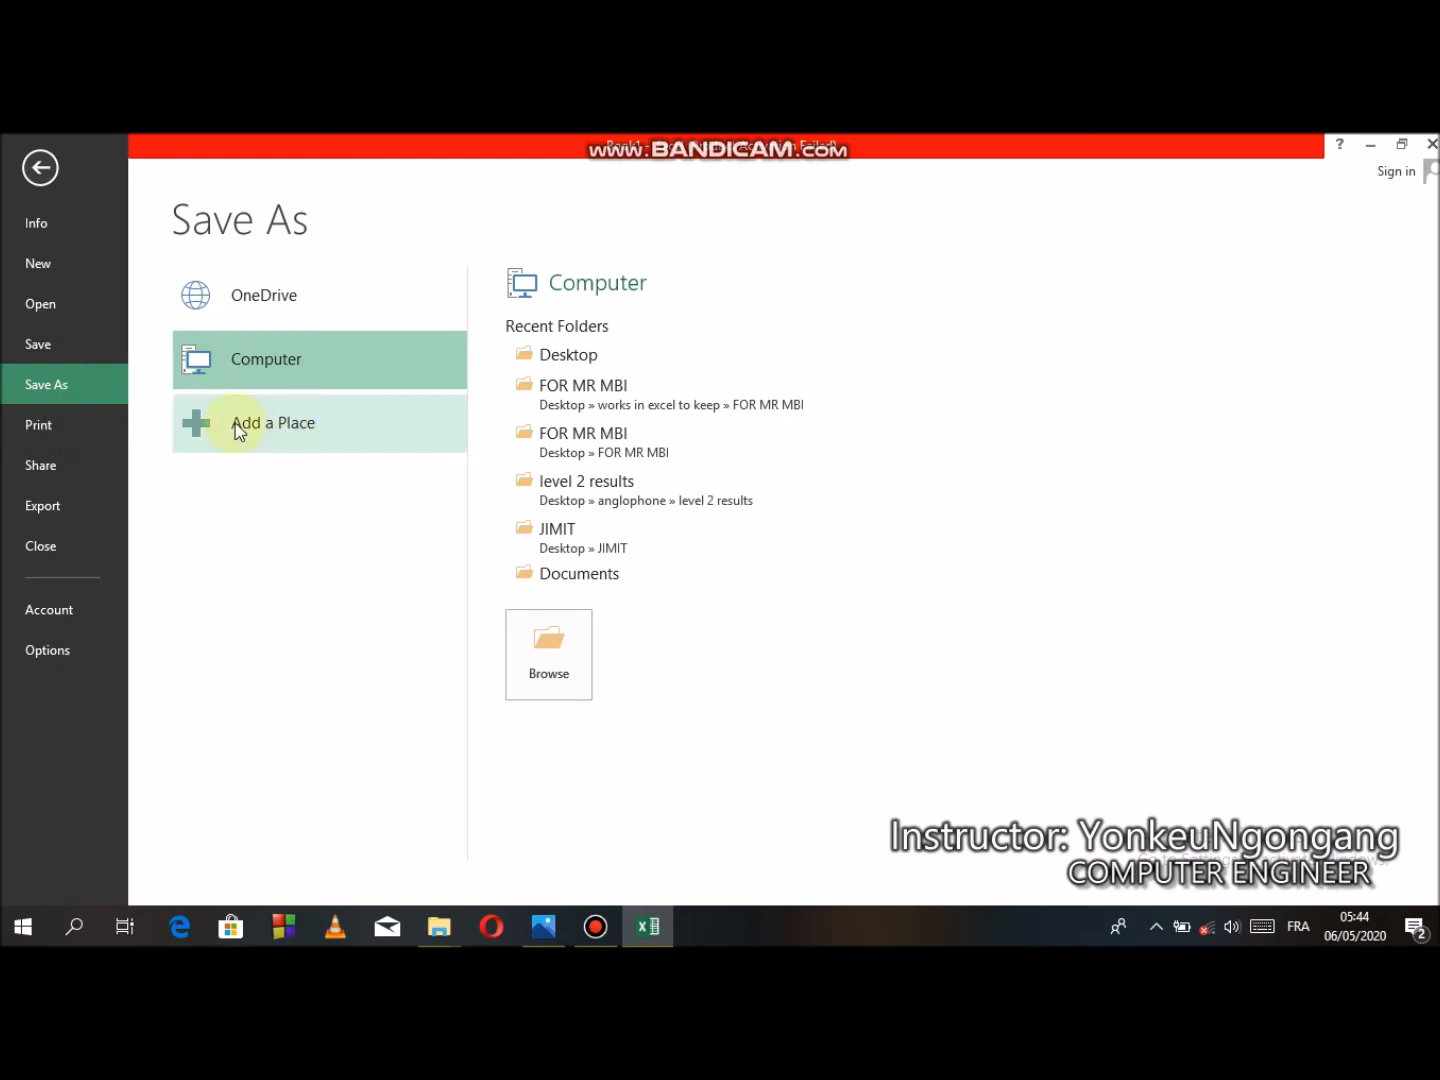
- Open the print preview of the worksheet, then leave it and return to the spreadsheet
click(66, 420)
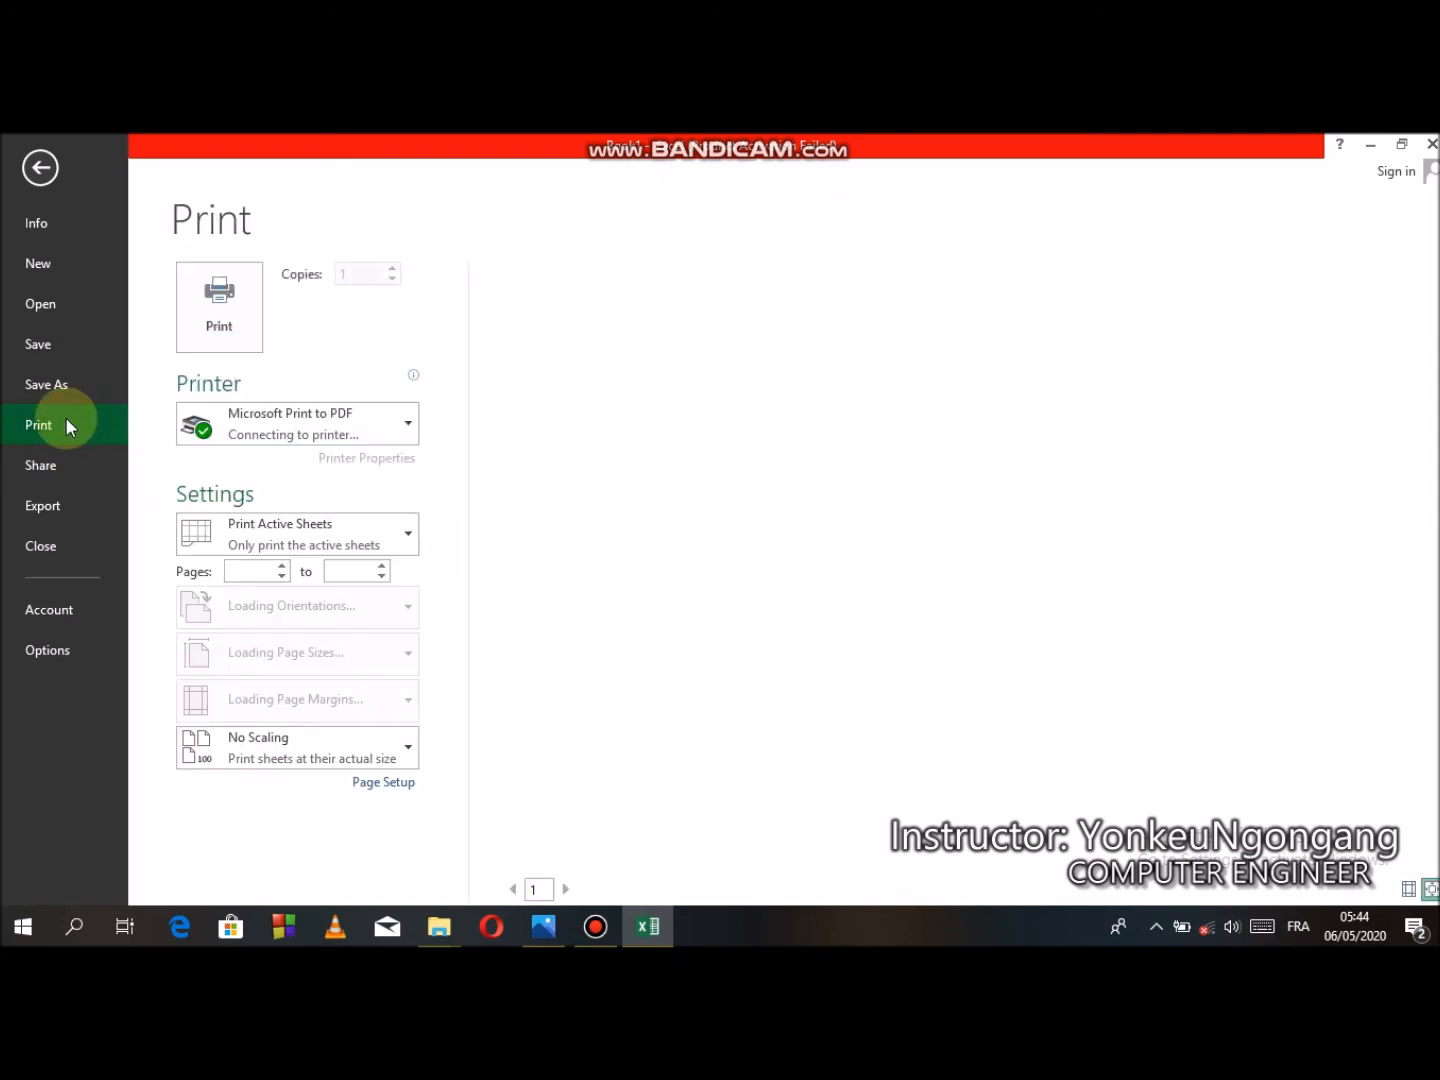
click(40, 168)
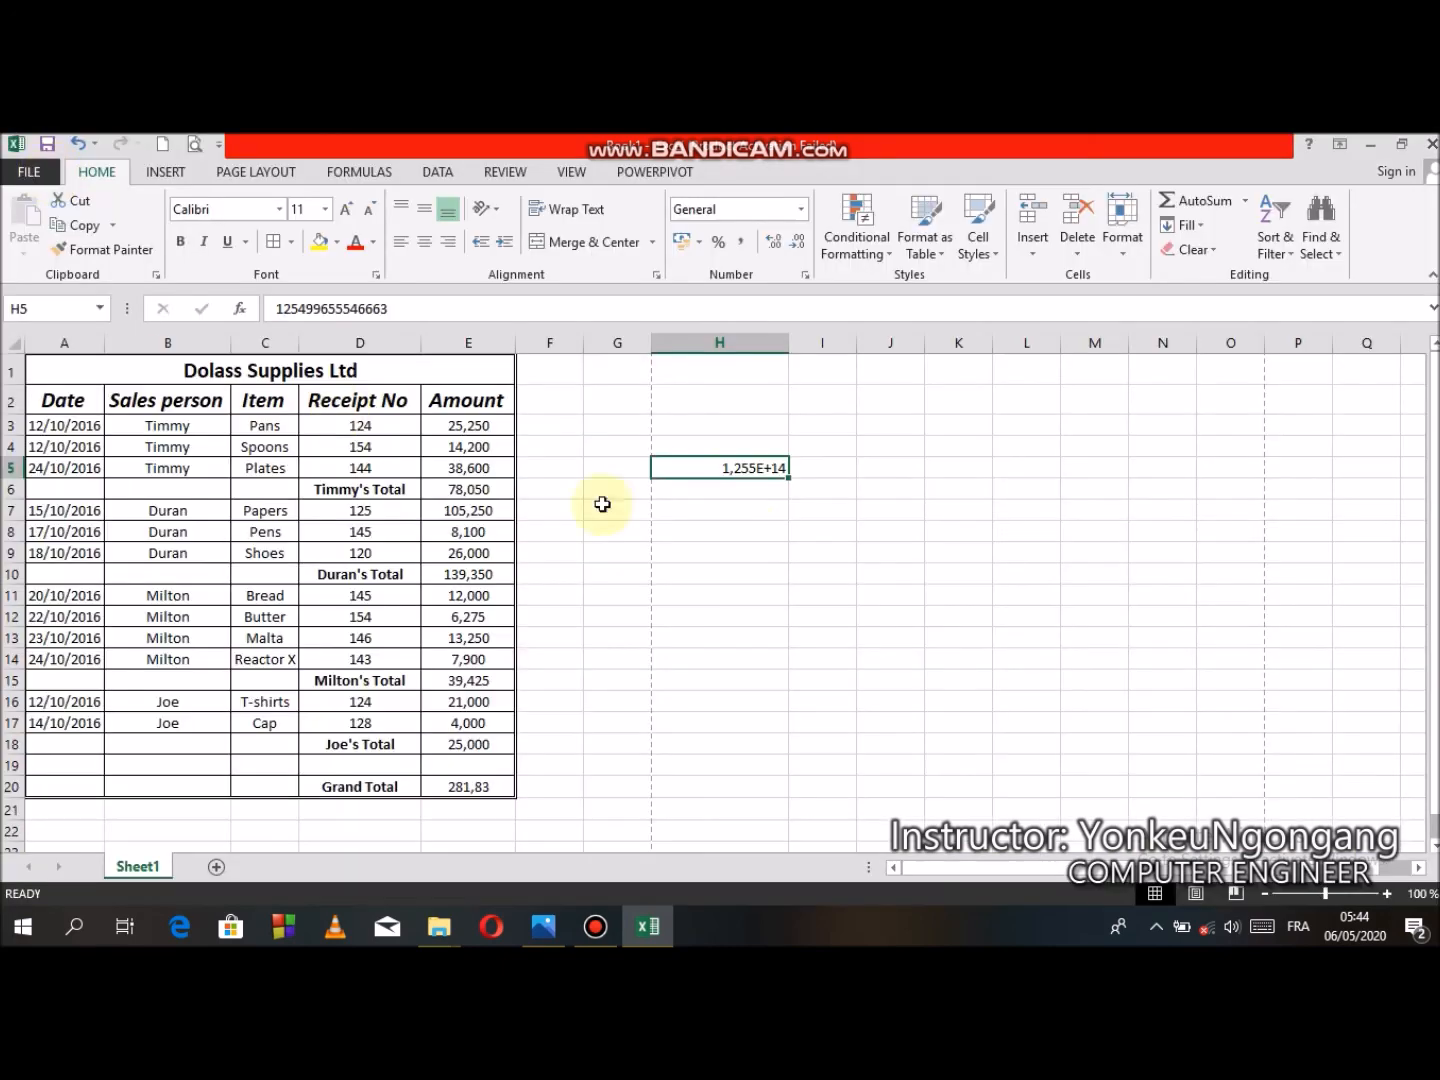